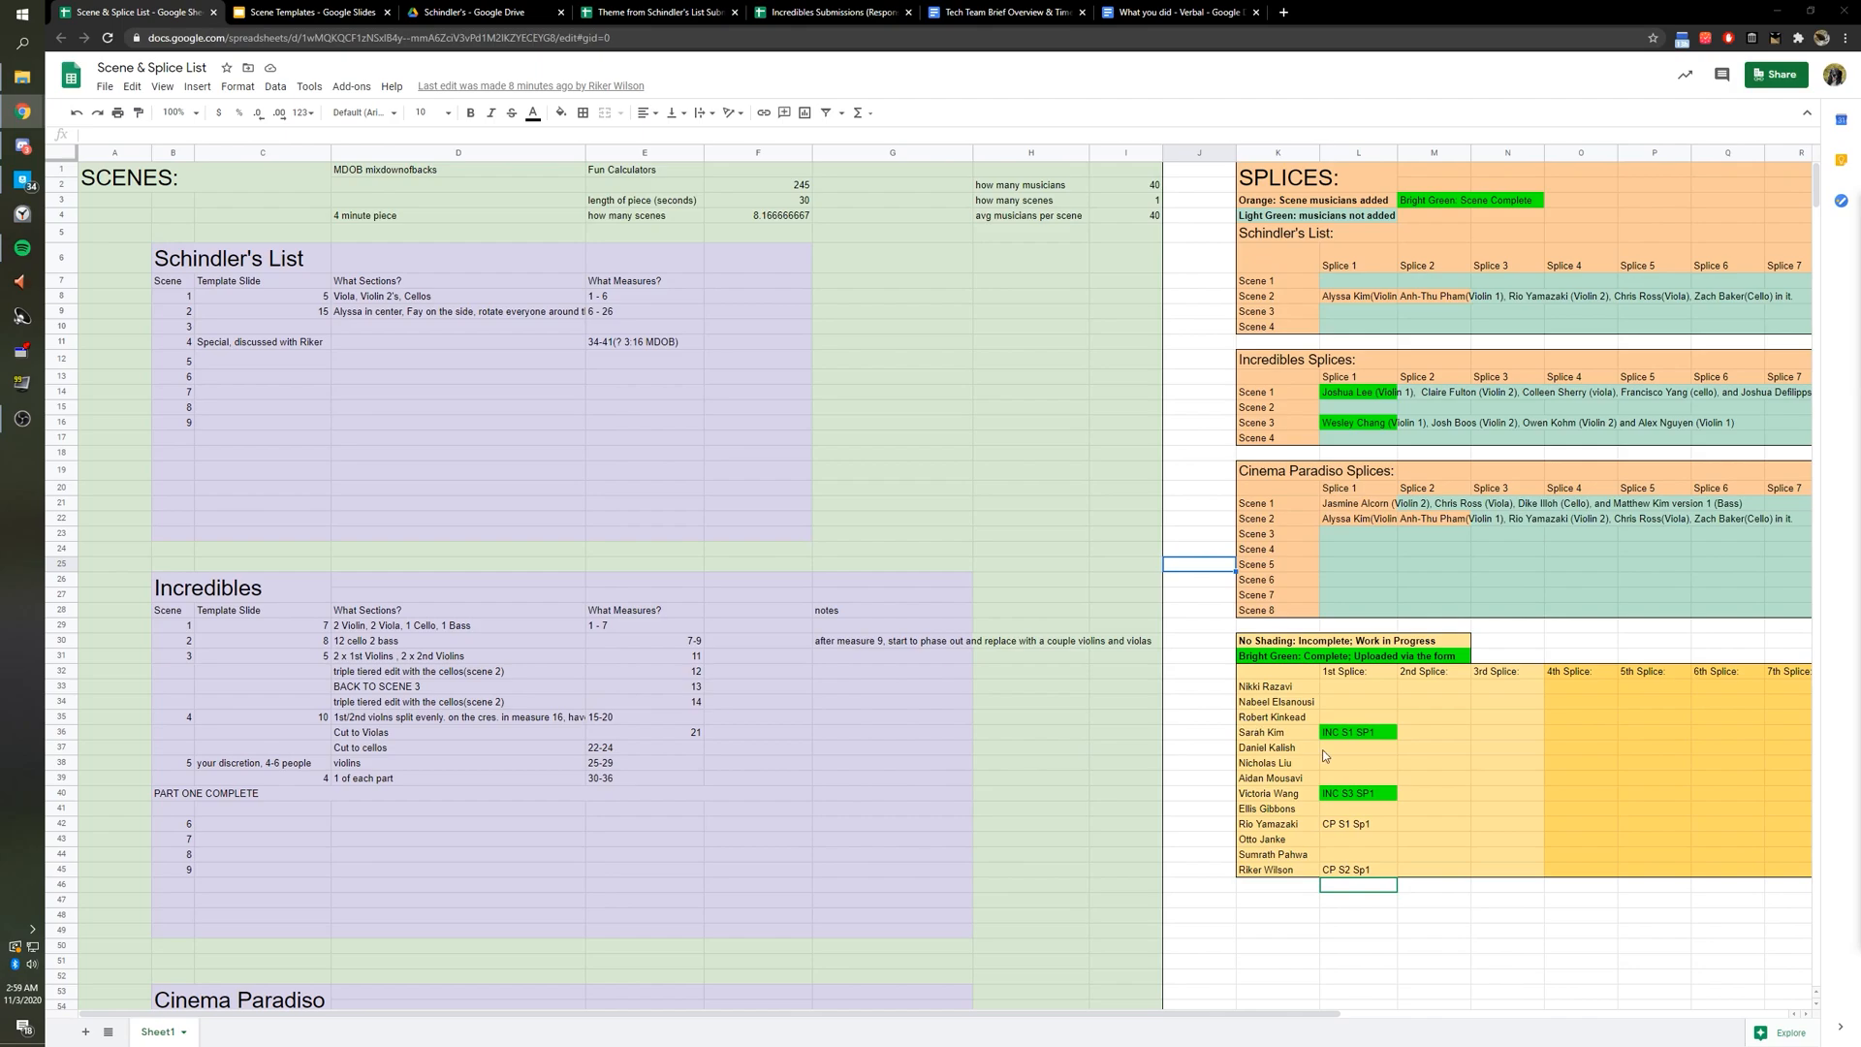
# Check the empty 1st Splice cells L46–L47, then drag the Tech Team guide window over the sheet.
pyautogui.click(1385, 882)
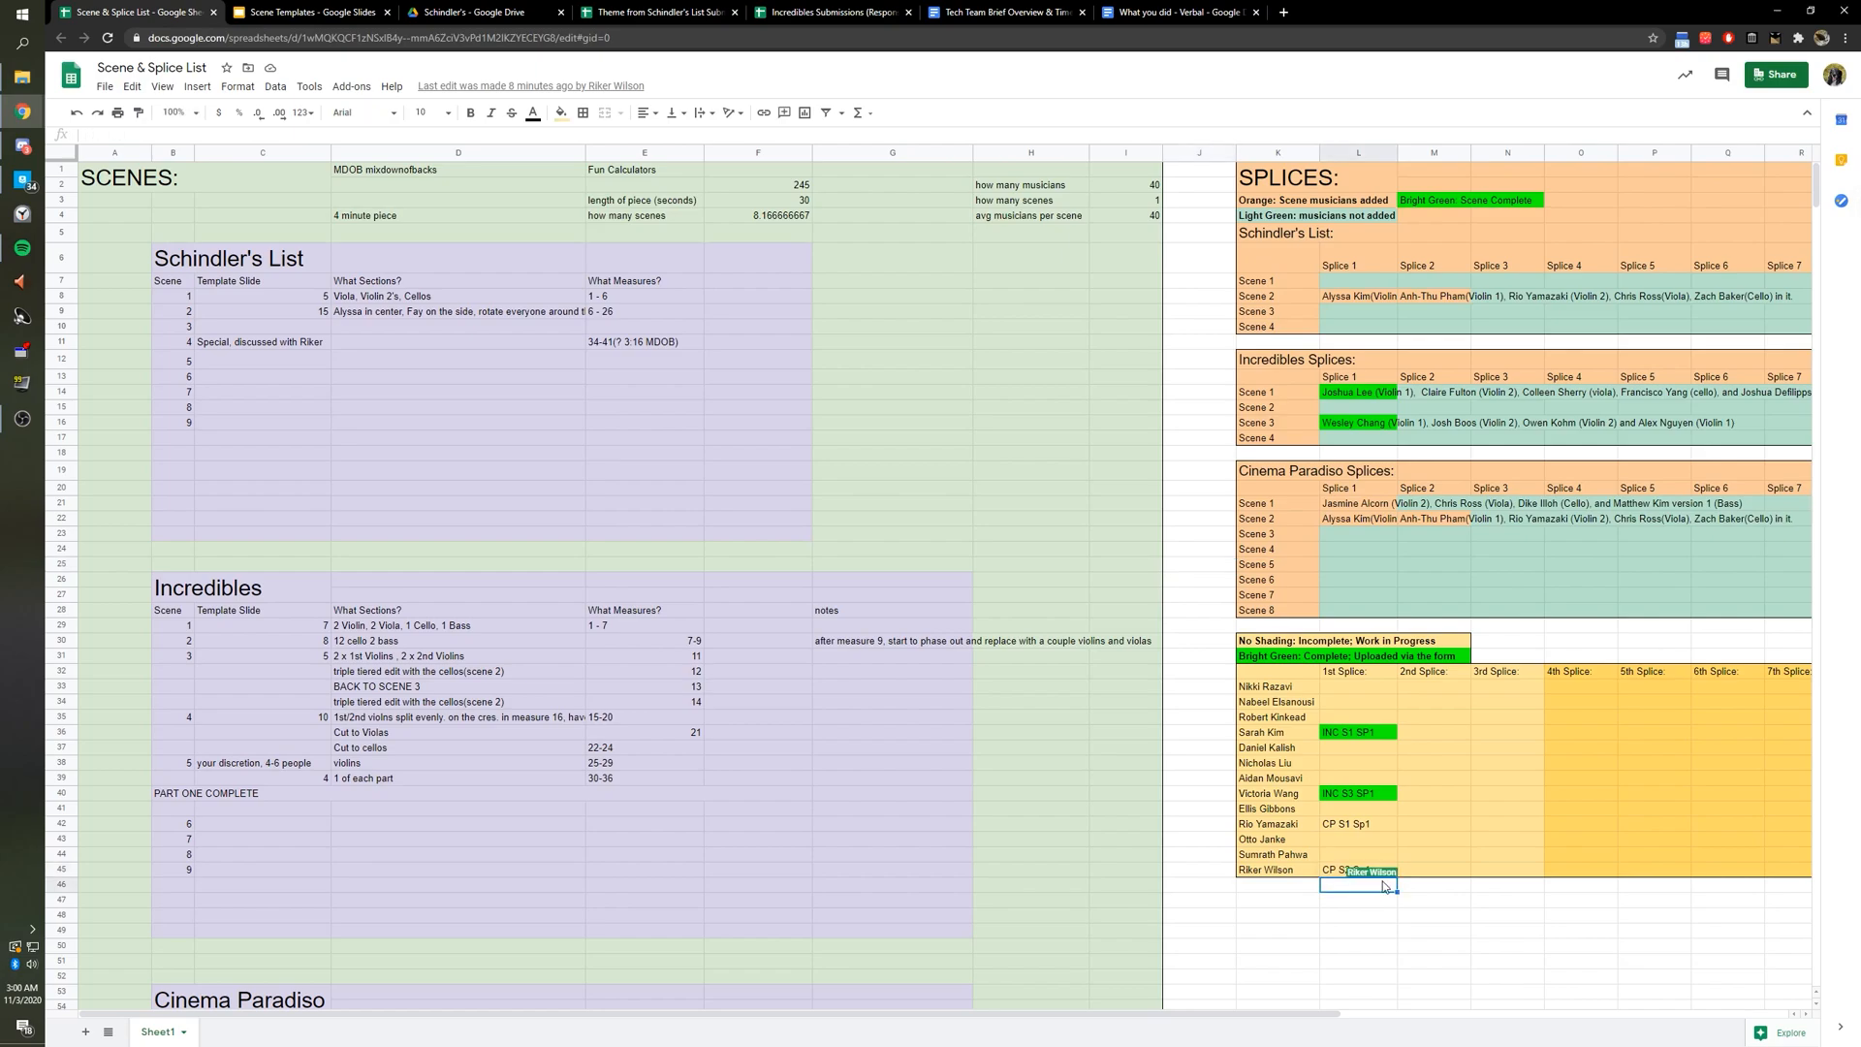
pyautogui.click(1343, 902)
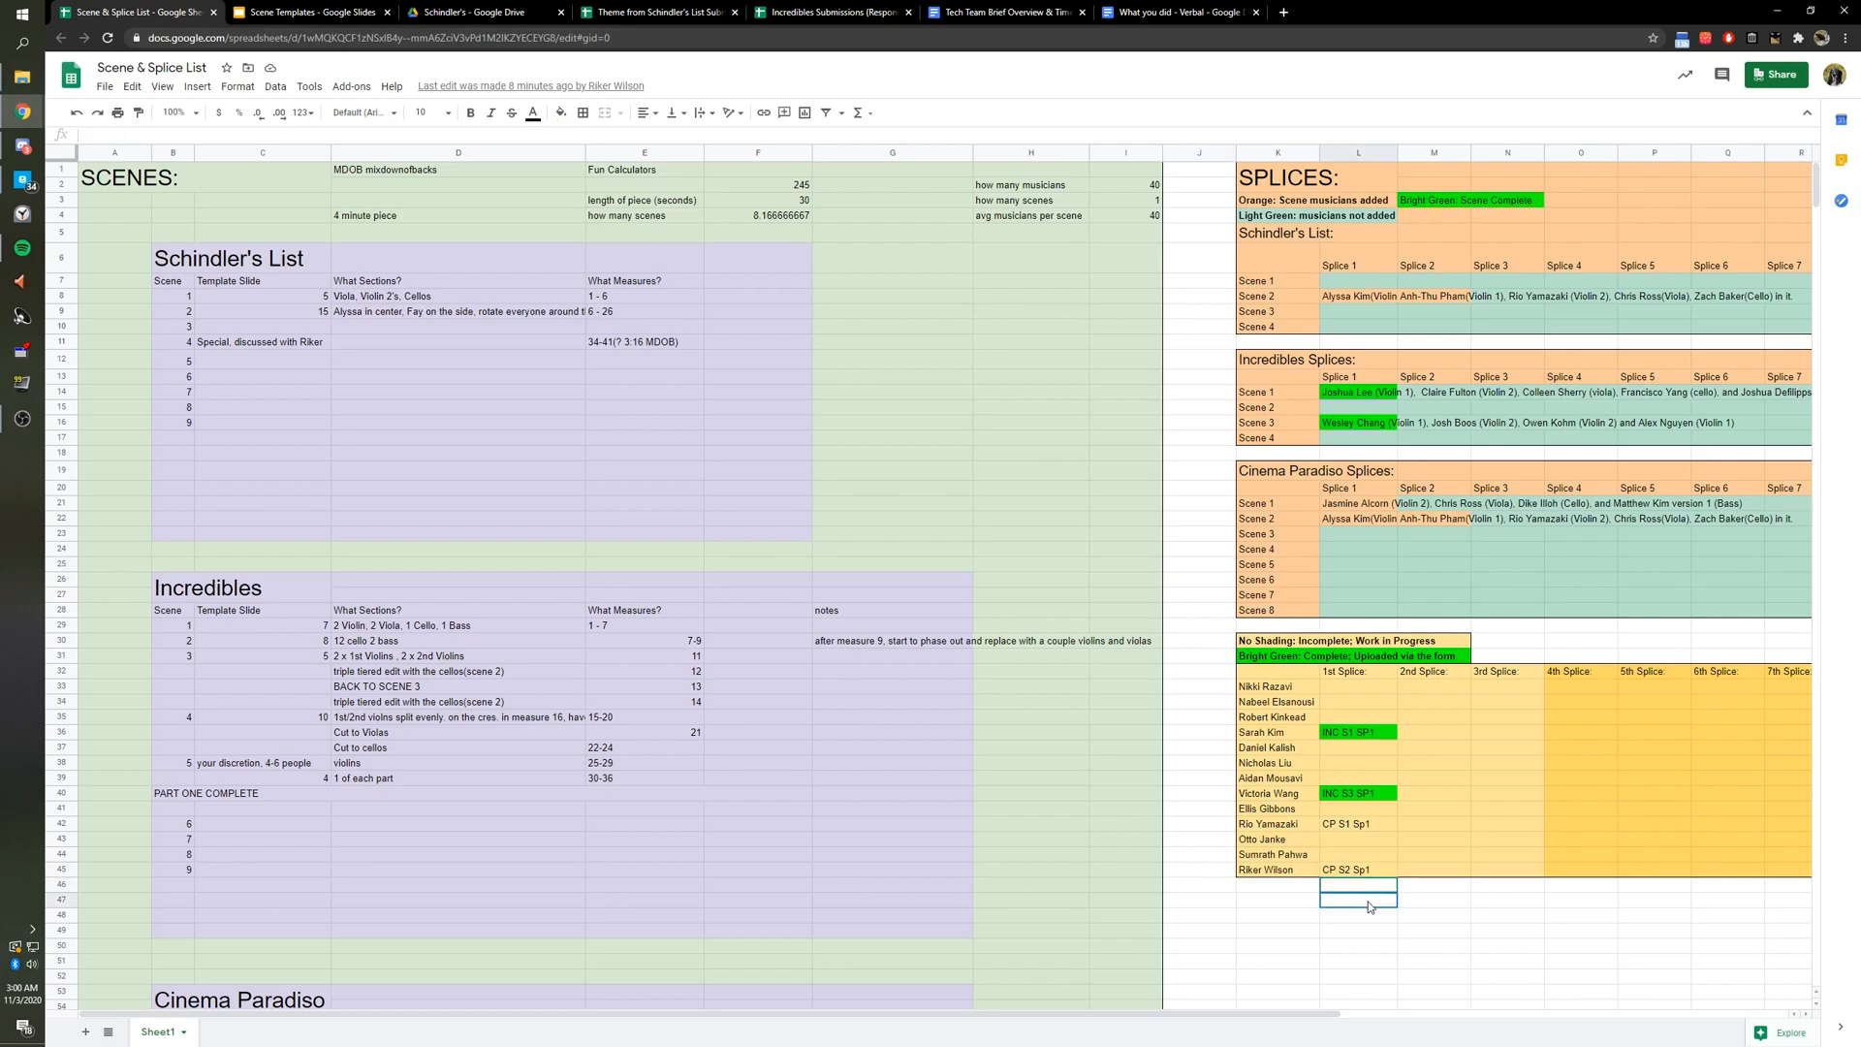
pyautogui.moveTo(1363, 910); pyautogui.dragTo(1390, 889)
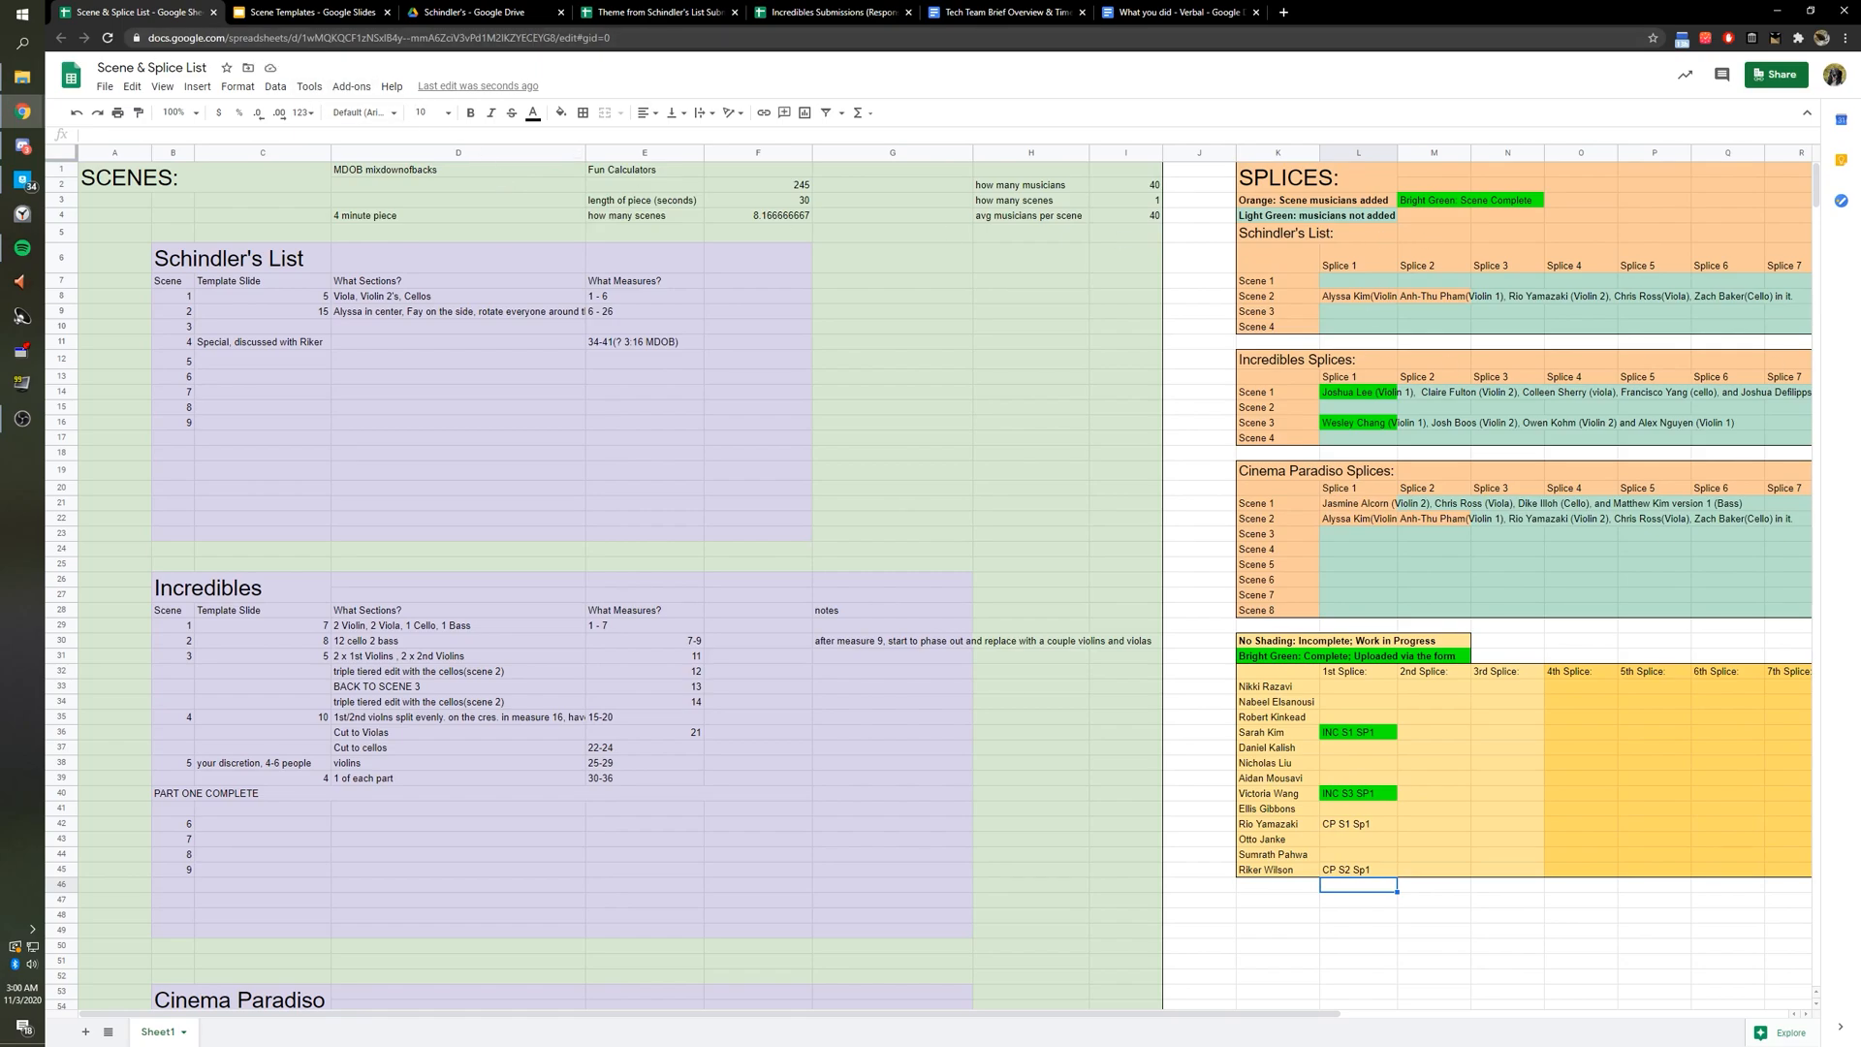
pyautogui.moveTo(1748, 528); pyautogui.dragTo(454, 327)
# Read the 'To create a scene splice' steps, highlight part of step 1, then move the guide window aside.
pyautogui.scroll(-1, 544, 548)
pyautogui.scroll(3, 538, 548)
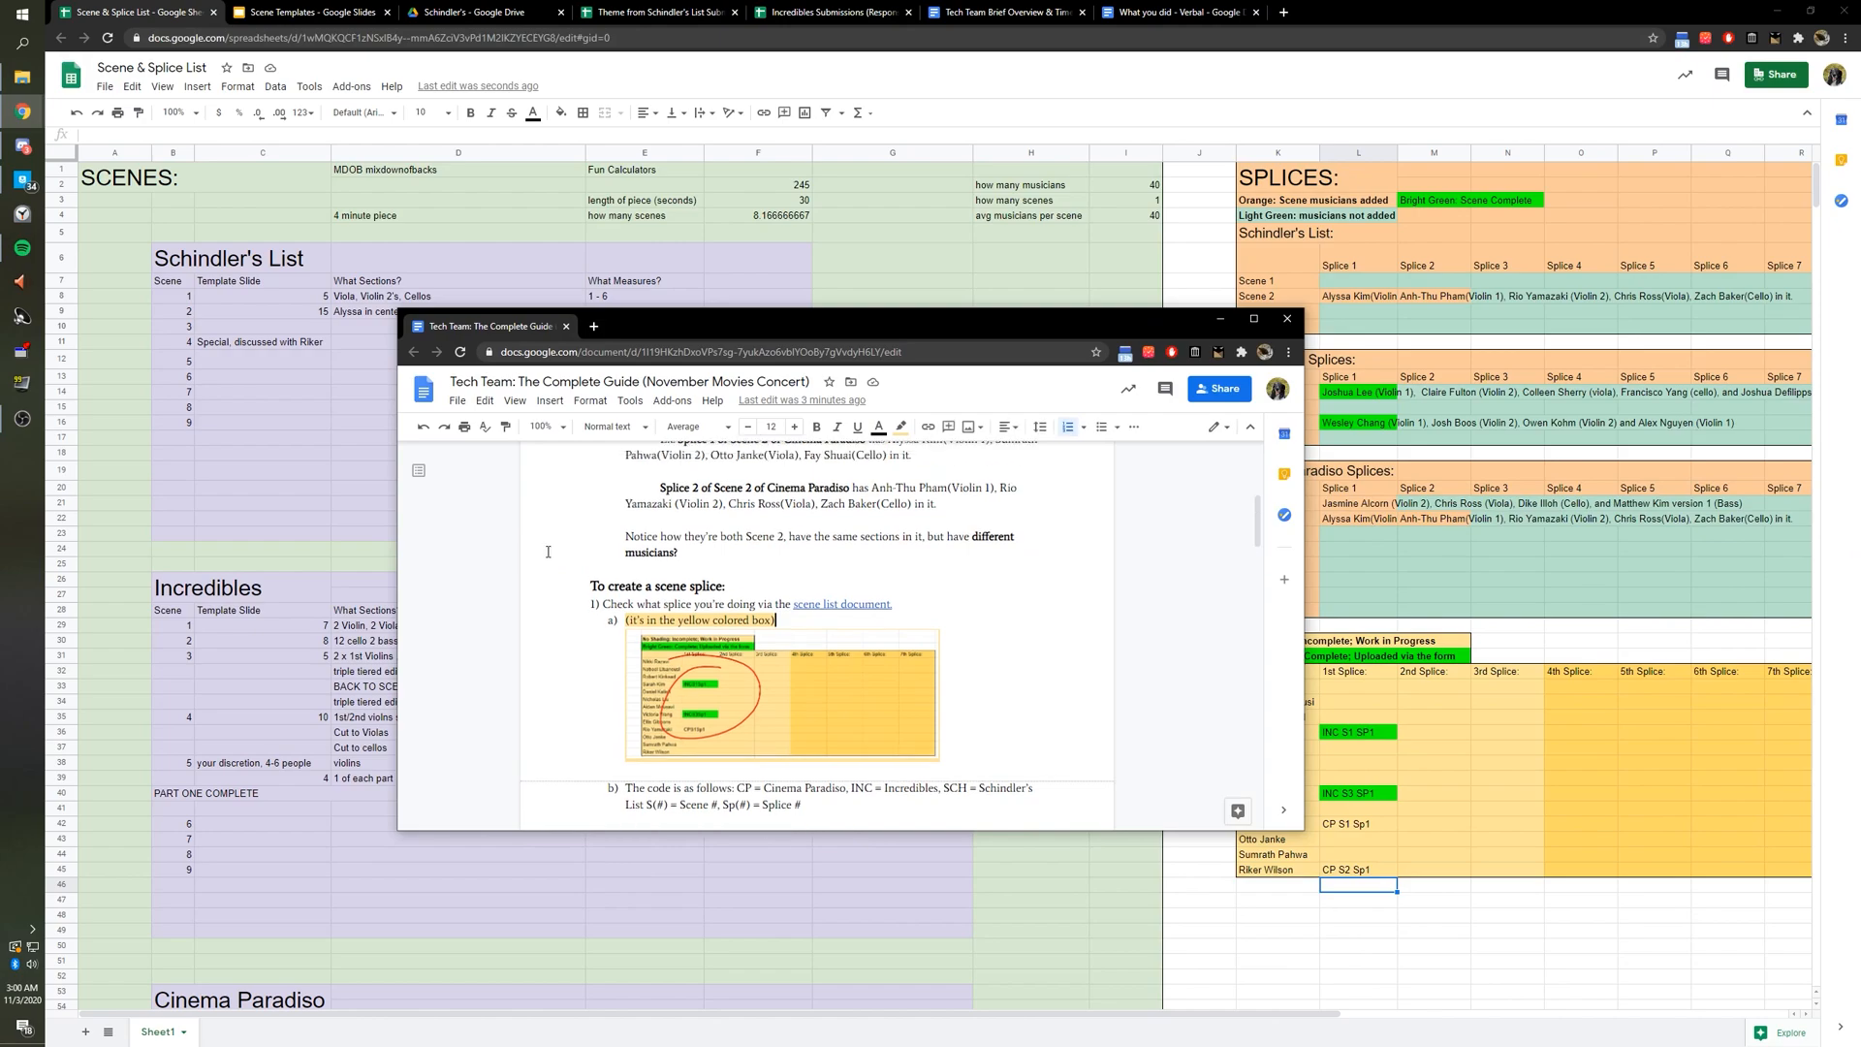
pyautogui.scroll(-2, 640, 546)
pyautogui.scroll(-7, 640, 547)
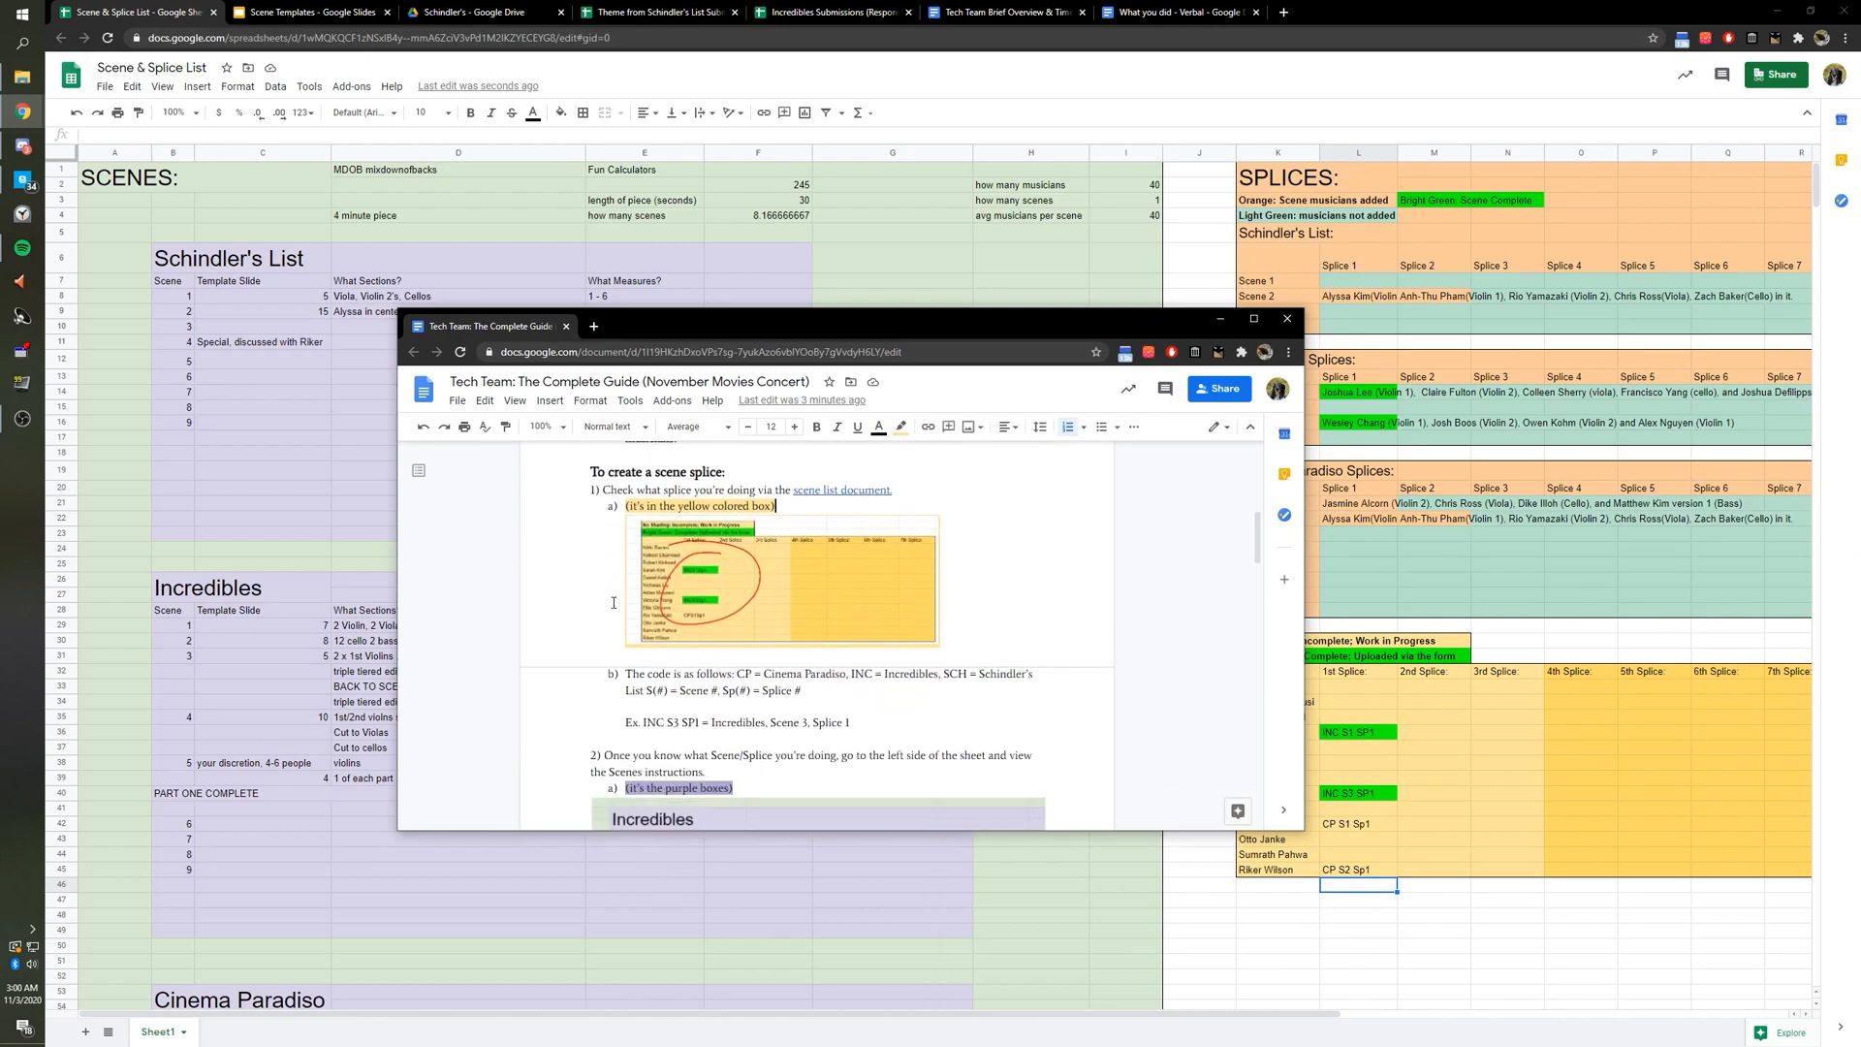
pyautogui.scroll(-10, 640, 598)
pyautogui.scroll(13, 625, 620)
pyautogui.scroll(2, 622, 633)
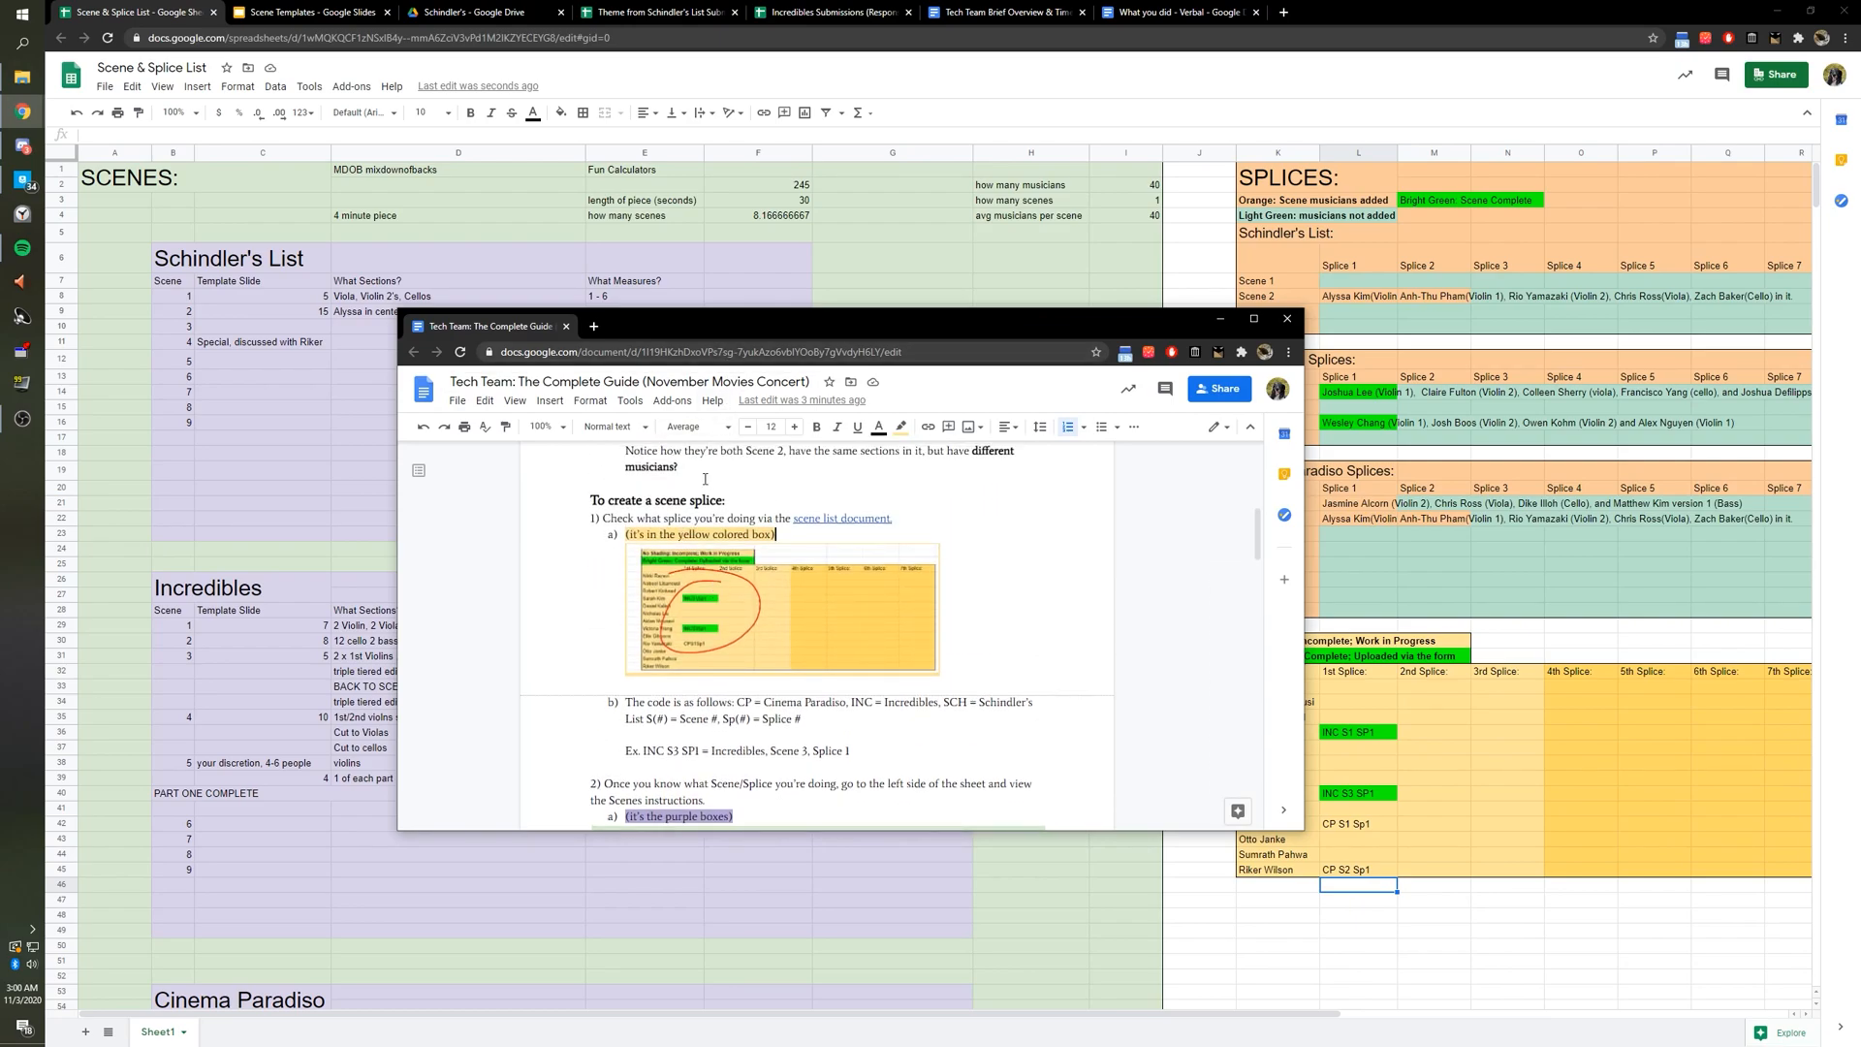
pyautogui.moveTo(624, 520); pyautogui.dragTo(849, 520)
pyautogui.moveTo(819, 328); pyautogui.dragTo(1860, 426)
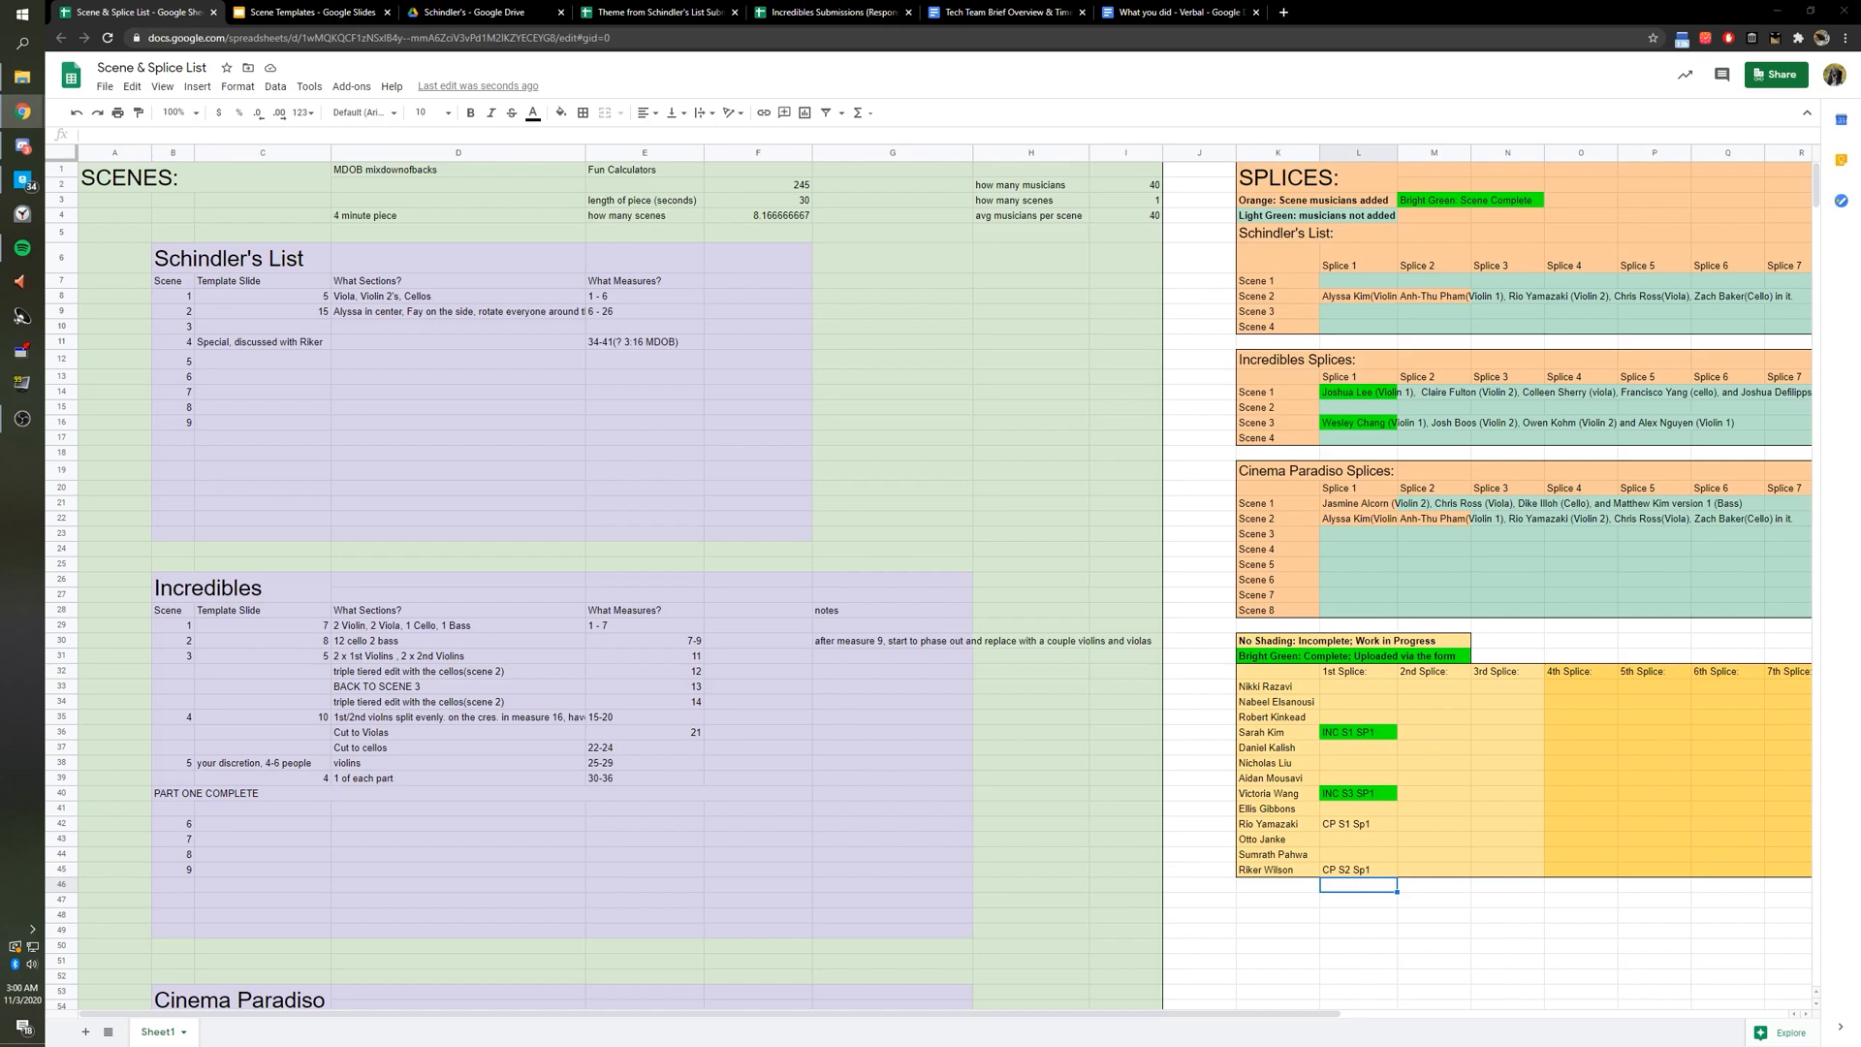
pyautogui.moveTo(1270, 640)
pyautogui.mouseDown()
pyautogui.moveTo(1444, 648)
pyautogui.moveTo(1706, 849)
pyautogui.moveTo(1773, 869)
pyautogui.mouseUp()
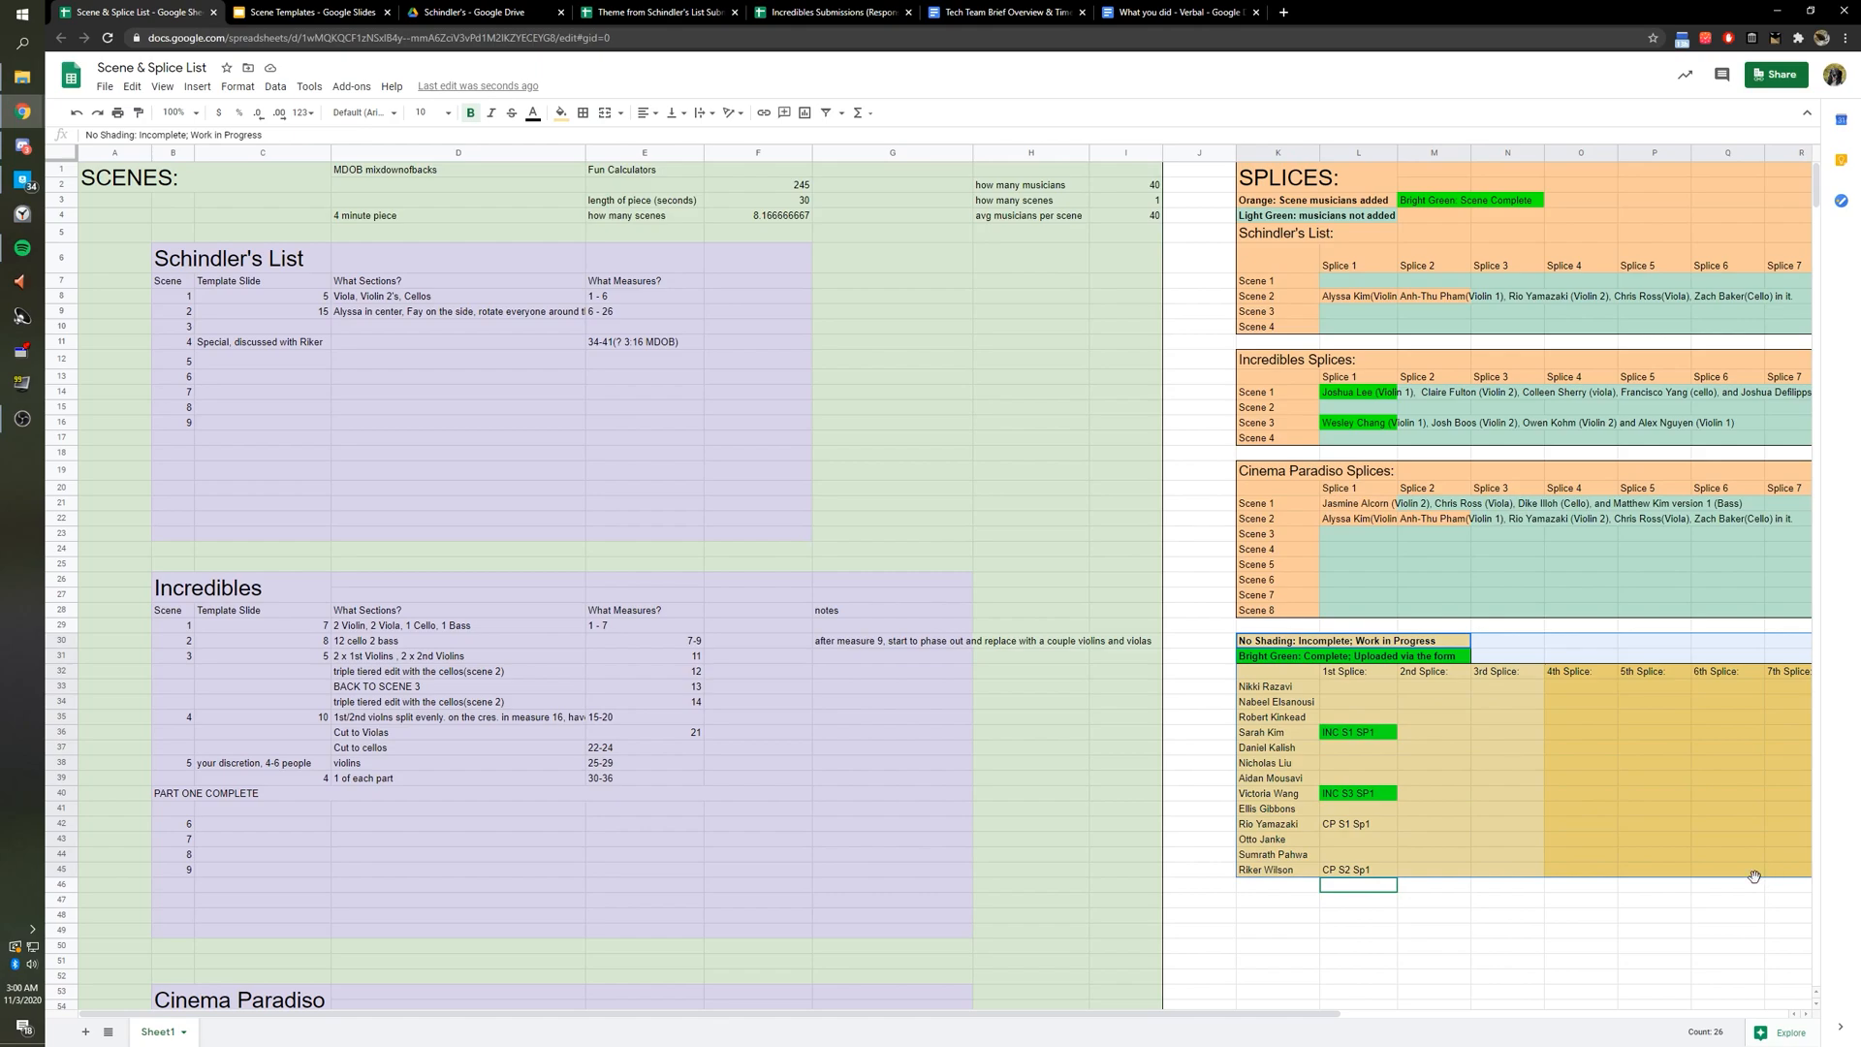
pyautogui.click(1726, 886)
pyautogui.moveTo(1292, 873); pyautogui.dragTo(1330, 872)
pyautogui.moveTo(1357, 673); pyautogui.dragTo(1369, 882)
pyautogui.click(1343, 872)
pyautogui.doubleClick(1339, 875)
pyautogui.doubleClick(1357, 870)
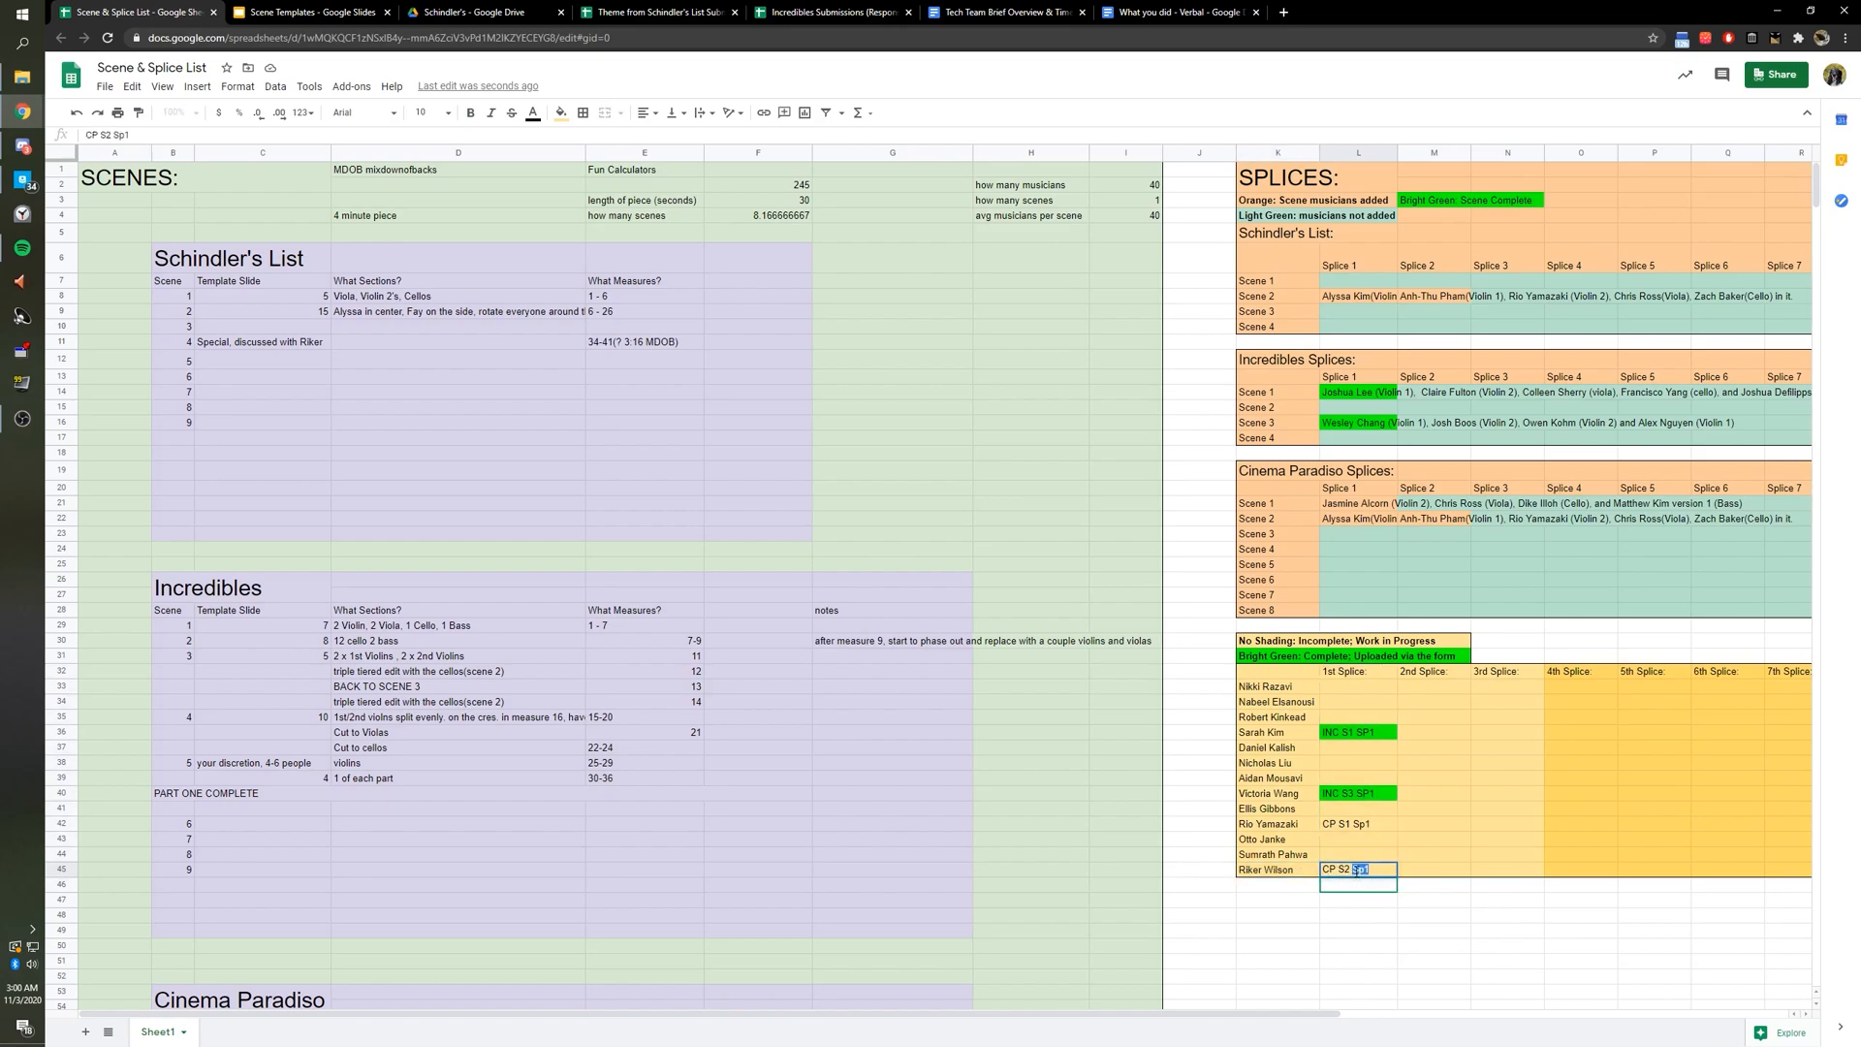
pyautogui.click(1354, 870)
pyautogui.moveTo(1324, 869); pyautogui.dragTo(1332, 871)
pyautogui.doubleClick(1346, 869)
# Scroll down to the Cinema Paradiso section and leave the CP S2 Sp1 code in L45 unchanged.
pyautogui.scroll(-1, 219, 608)
pyautogui.scroll(-3, 219, 603)
pyautogui.click(264, 681)
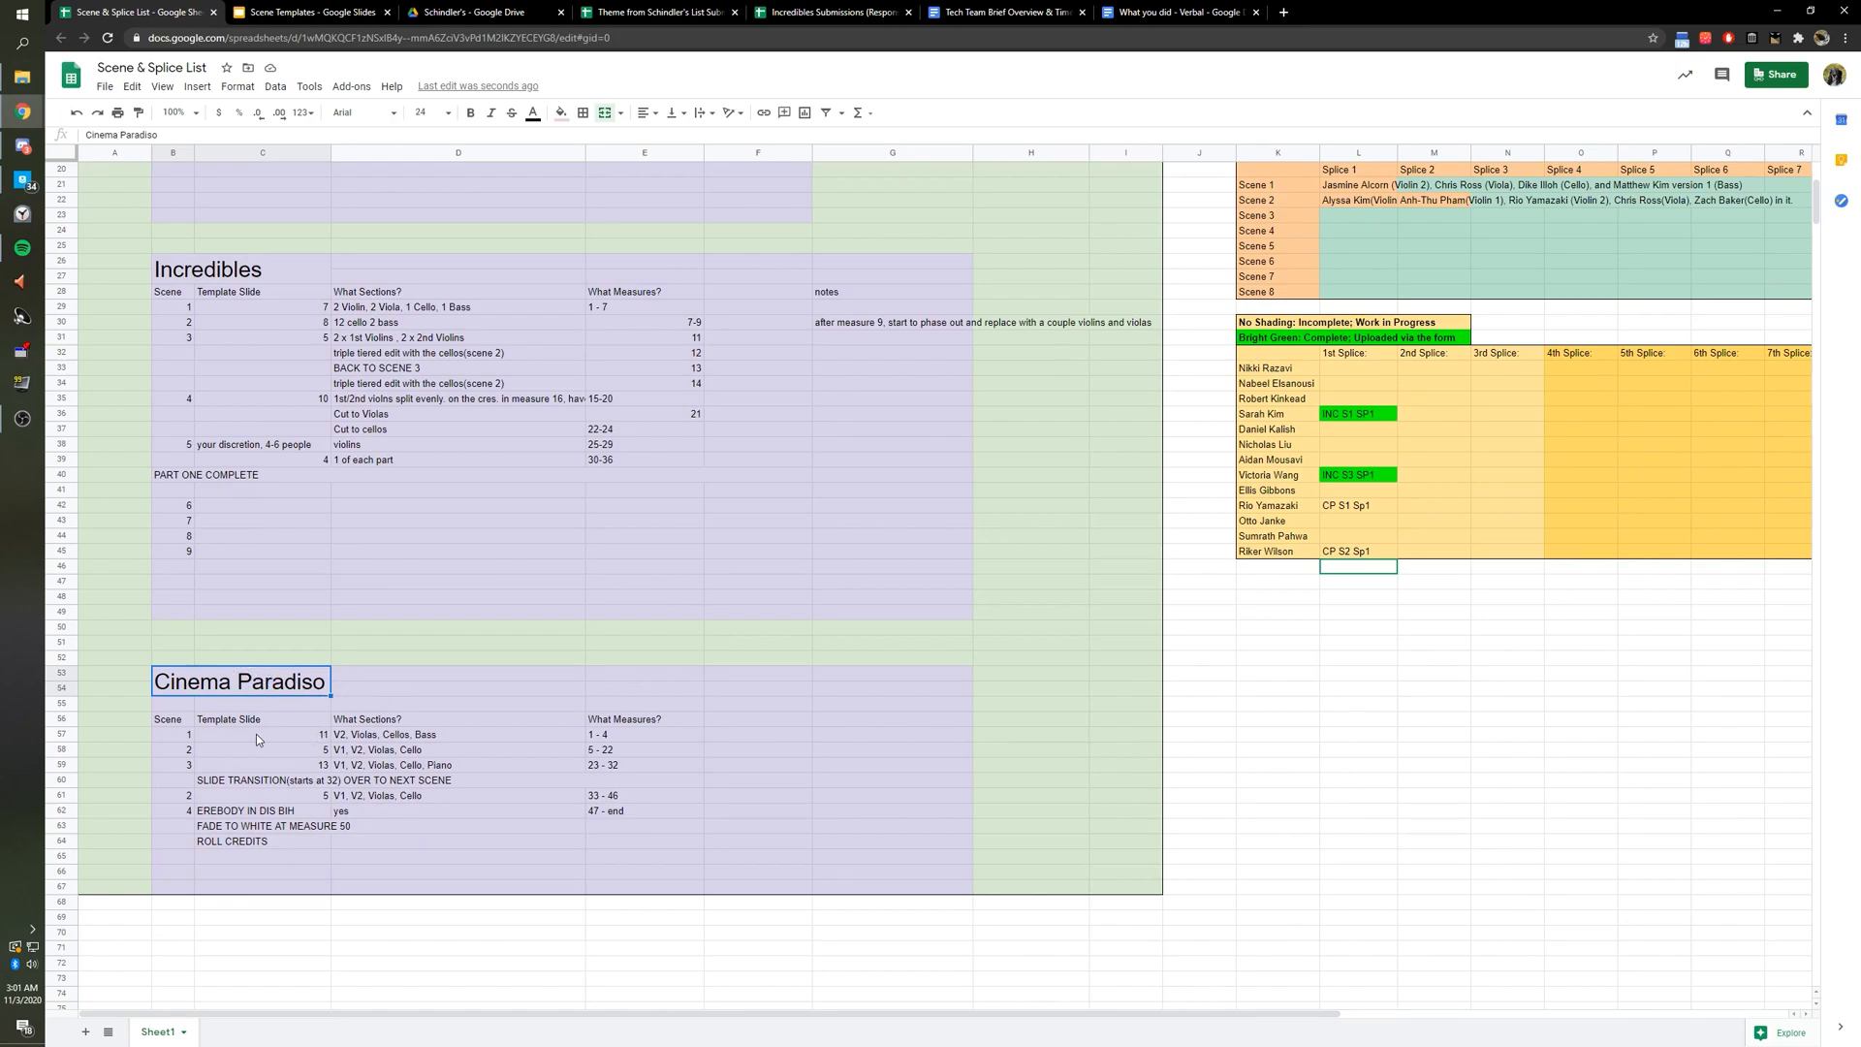
pyautogui.doubleClick(1350, 552)
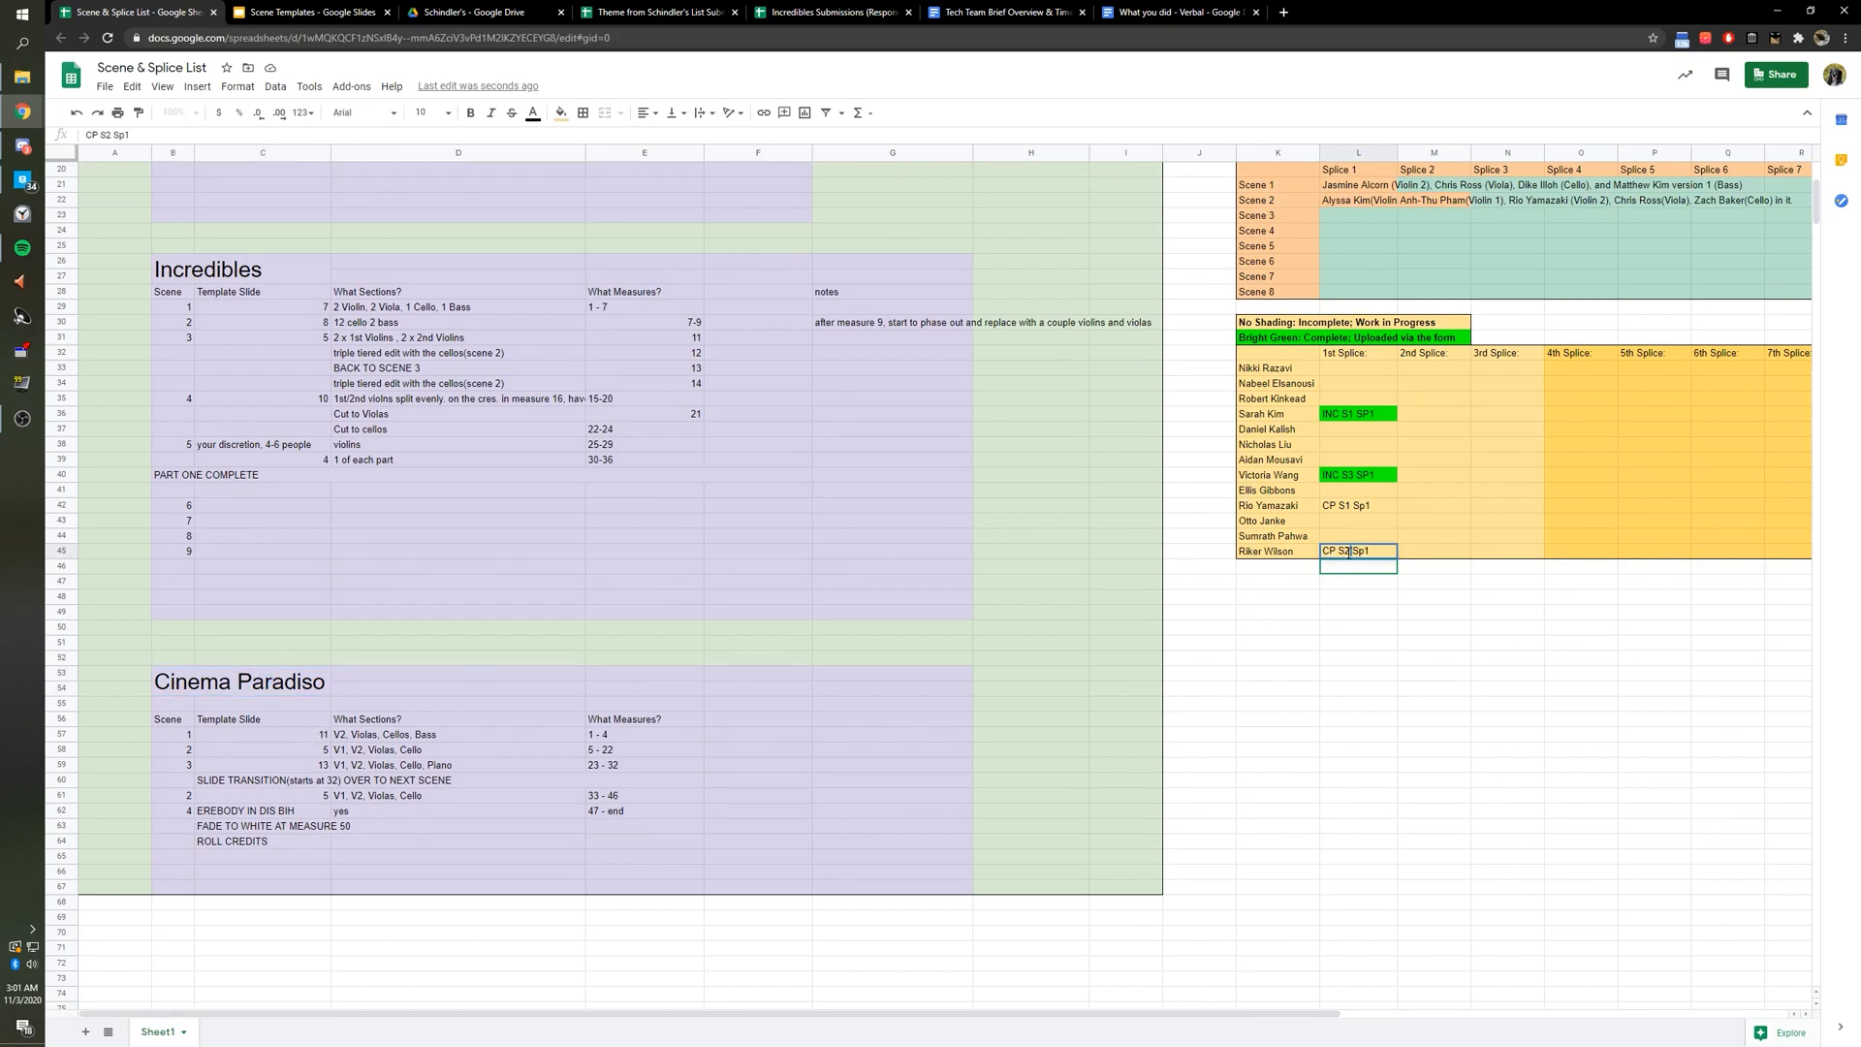
pyautogui.press('Return')
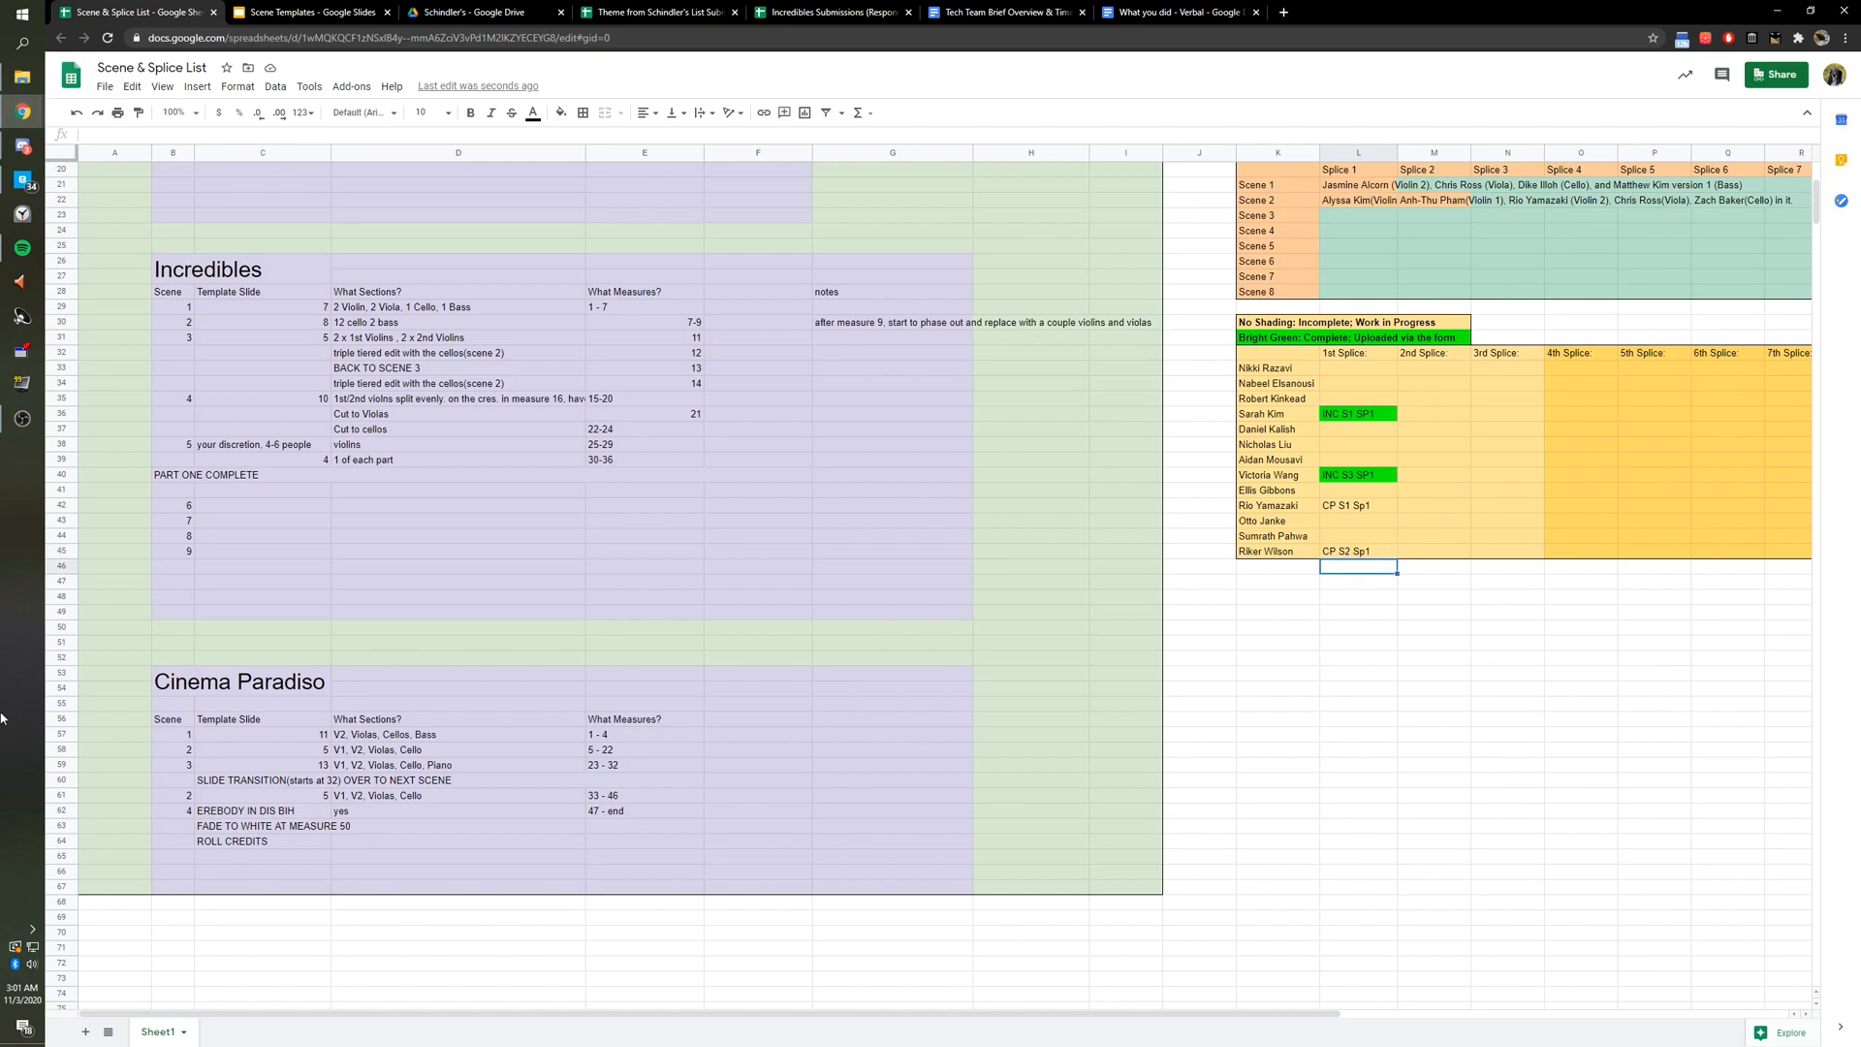
# Select scene 2's row to confirm template slide 5 and parts V1, V2, Violas, Cello.
pyautogui.moveTo(180, 749); pyautogui.dragTo(620, 752)
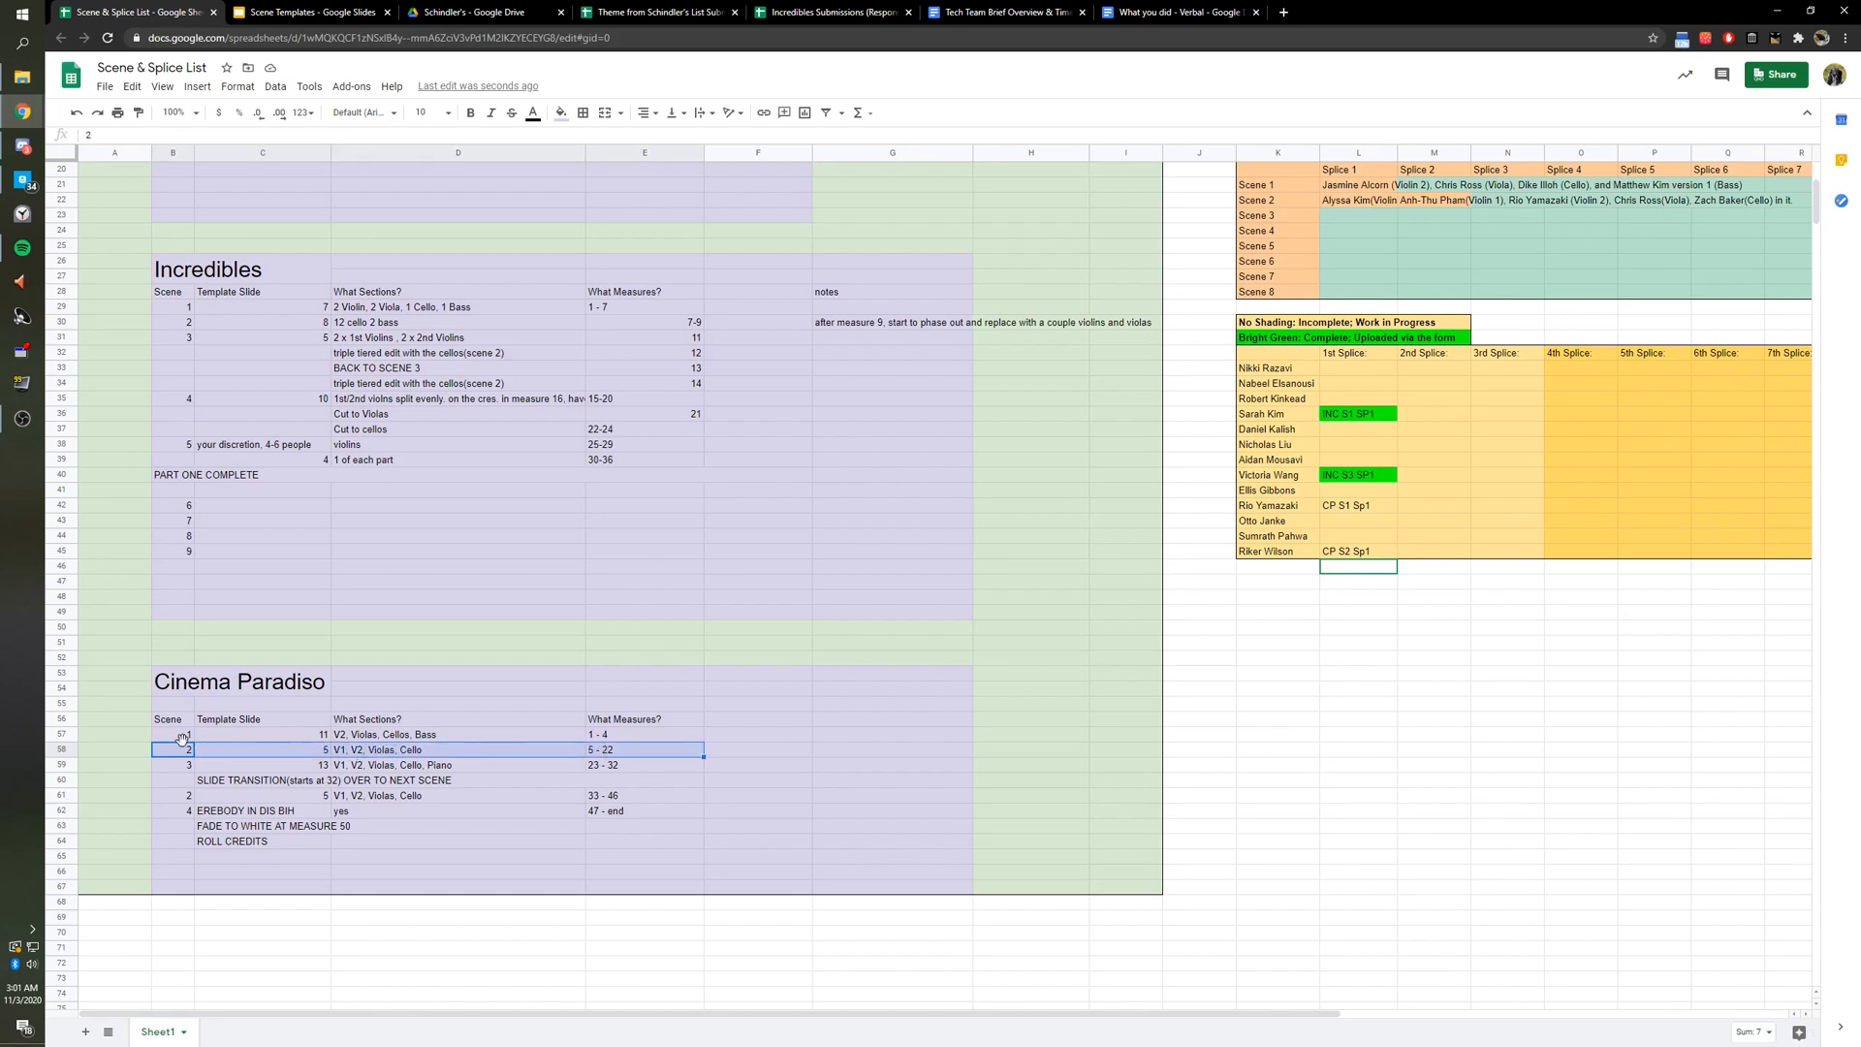
pyautogui.moveTo(316, 723); pyautogui.dragTo(327, 754)
pyautogui.click(336, 752)
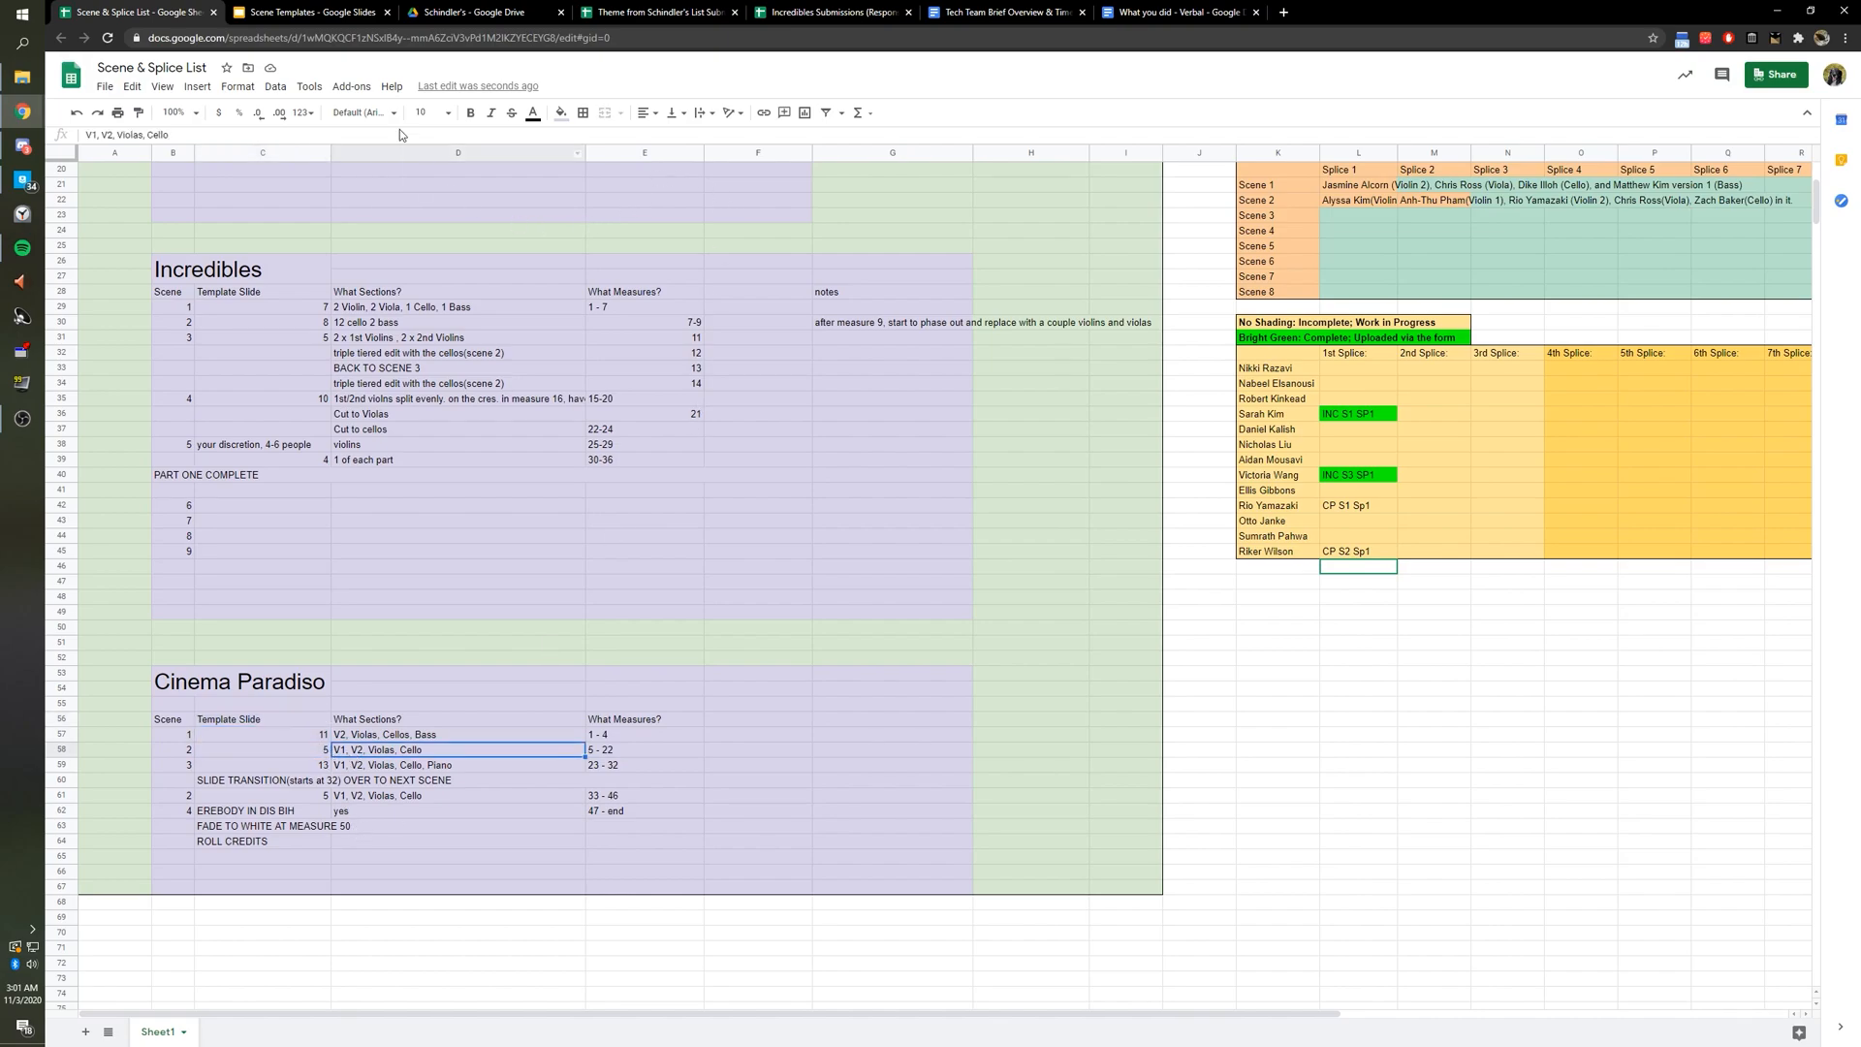
# Set slide 5's background colour to Transparent in the Scene Templates deck.
pyautogui.click(309, 11)
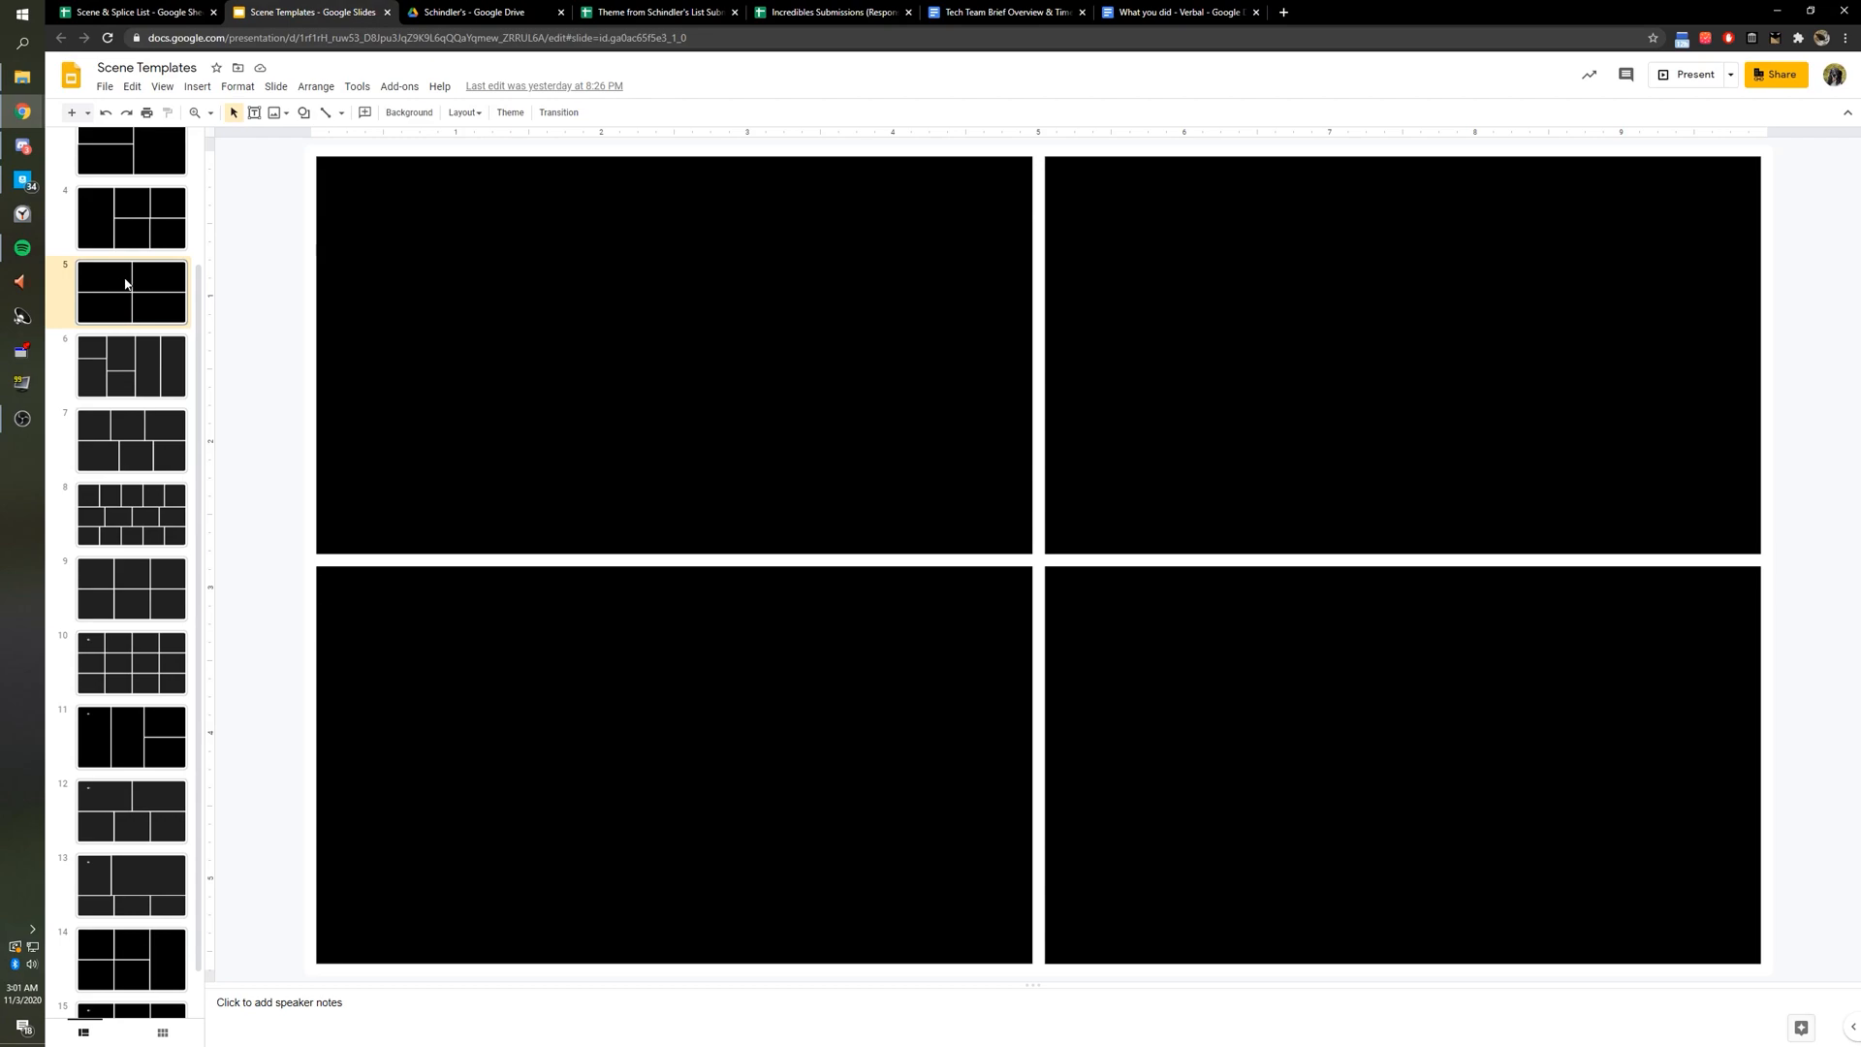
pyautogui.scroll(2, 136, 271)
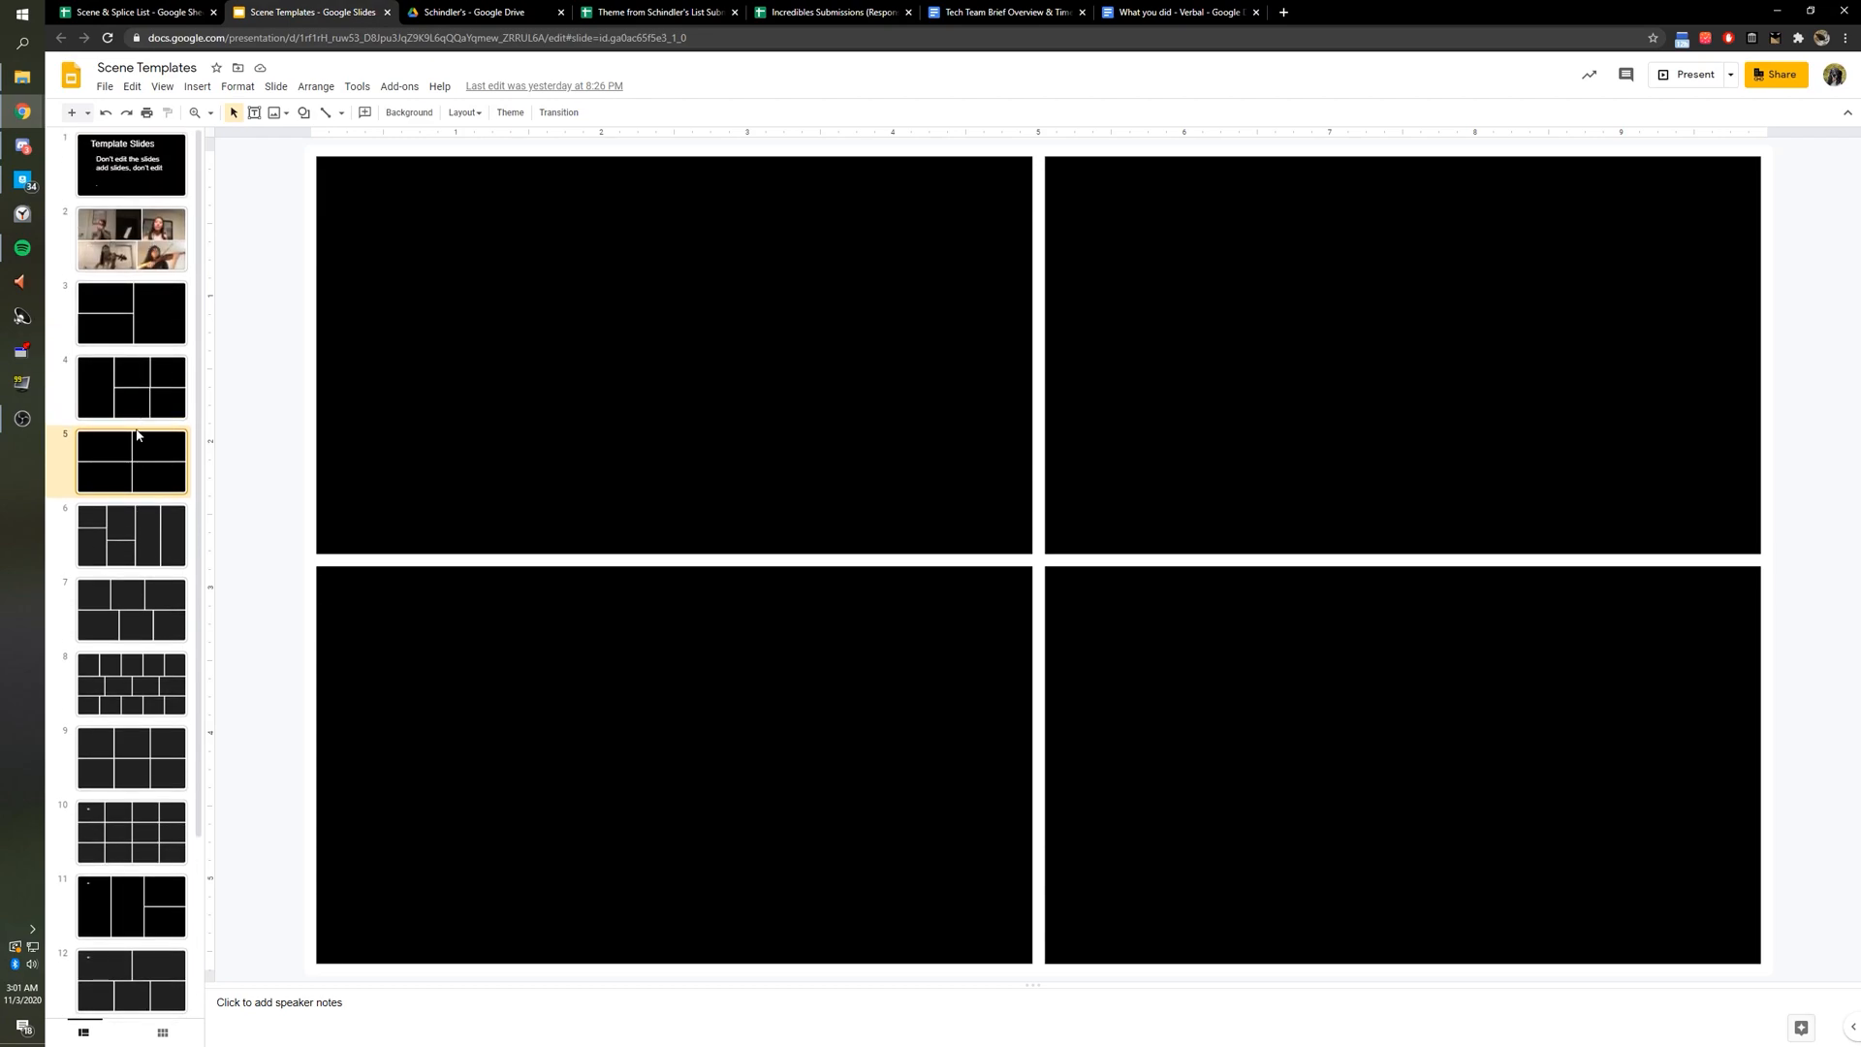
pyautogui.click(409, 113)
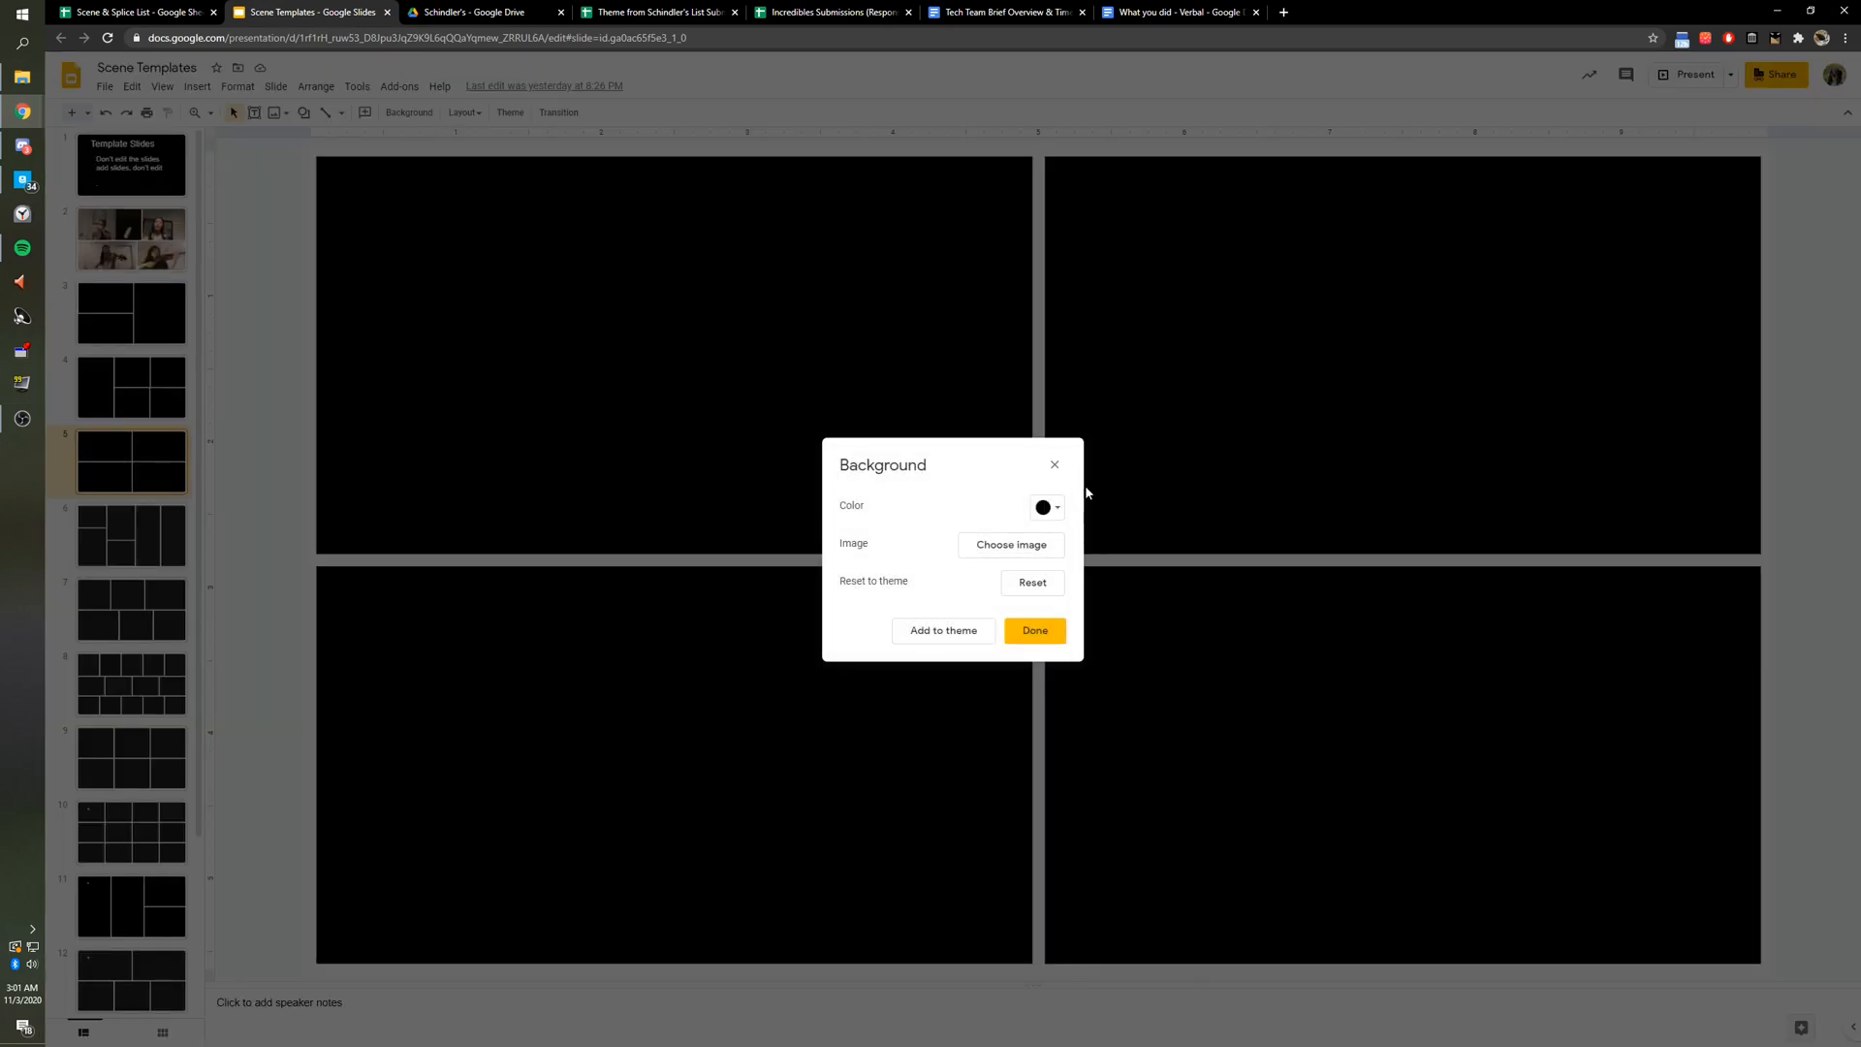
pyautogui.click(1053, 507)
pyautogui.click(1087, 567)
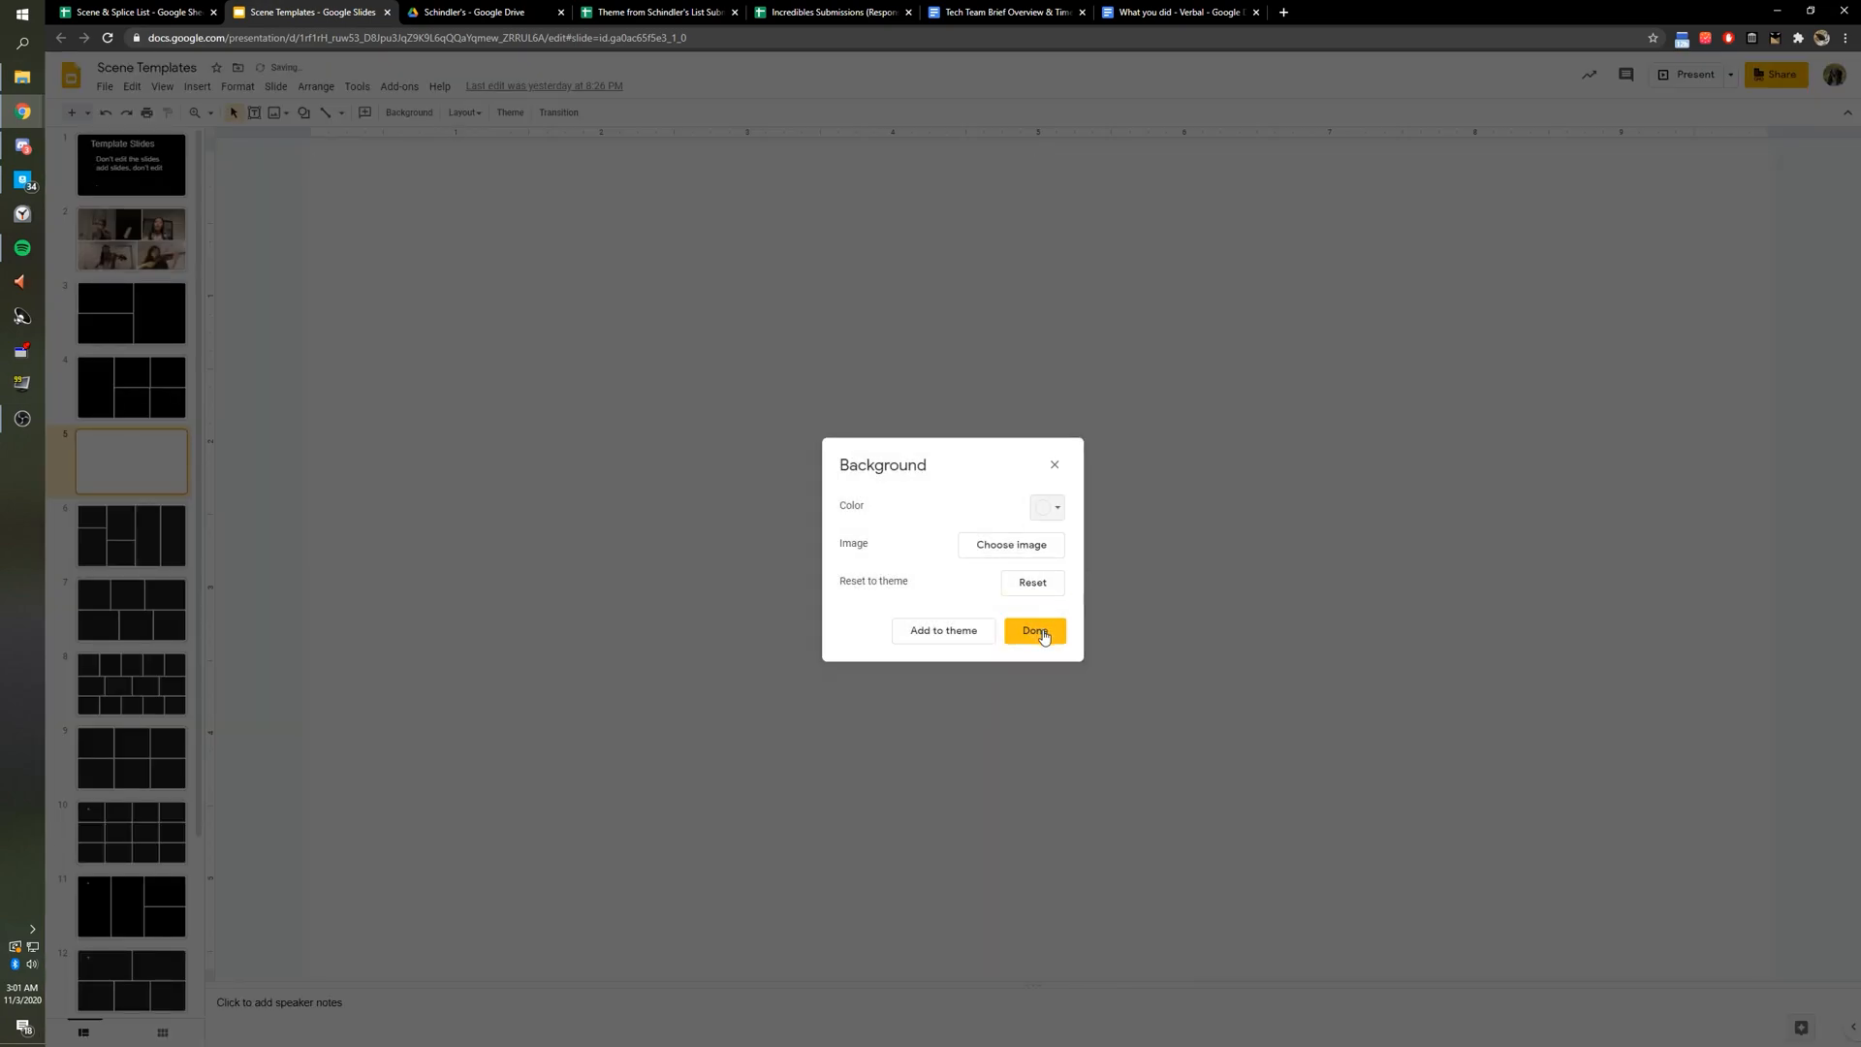
pyautogui.click(1042, 625)
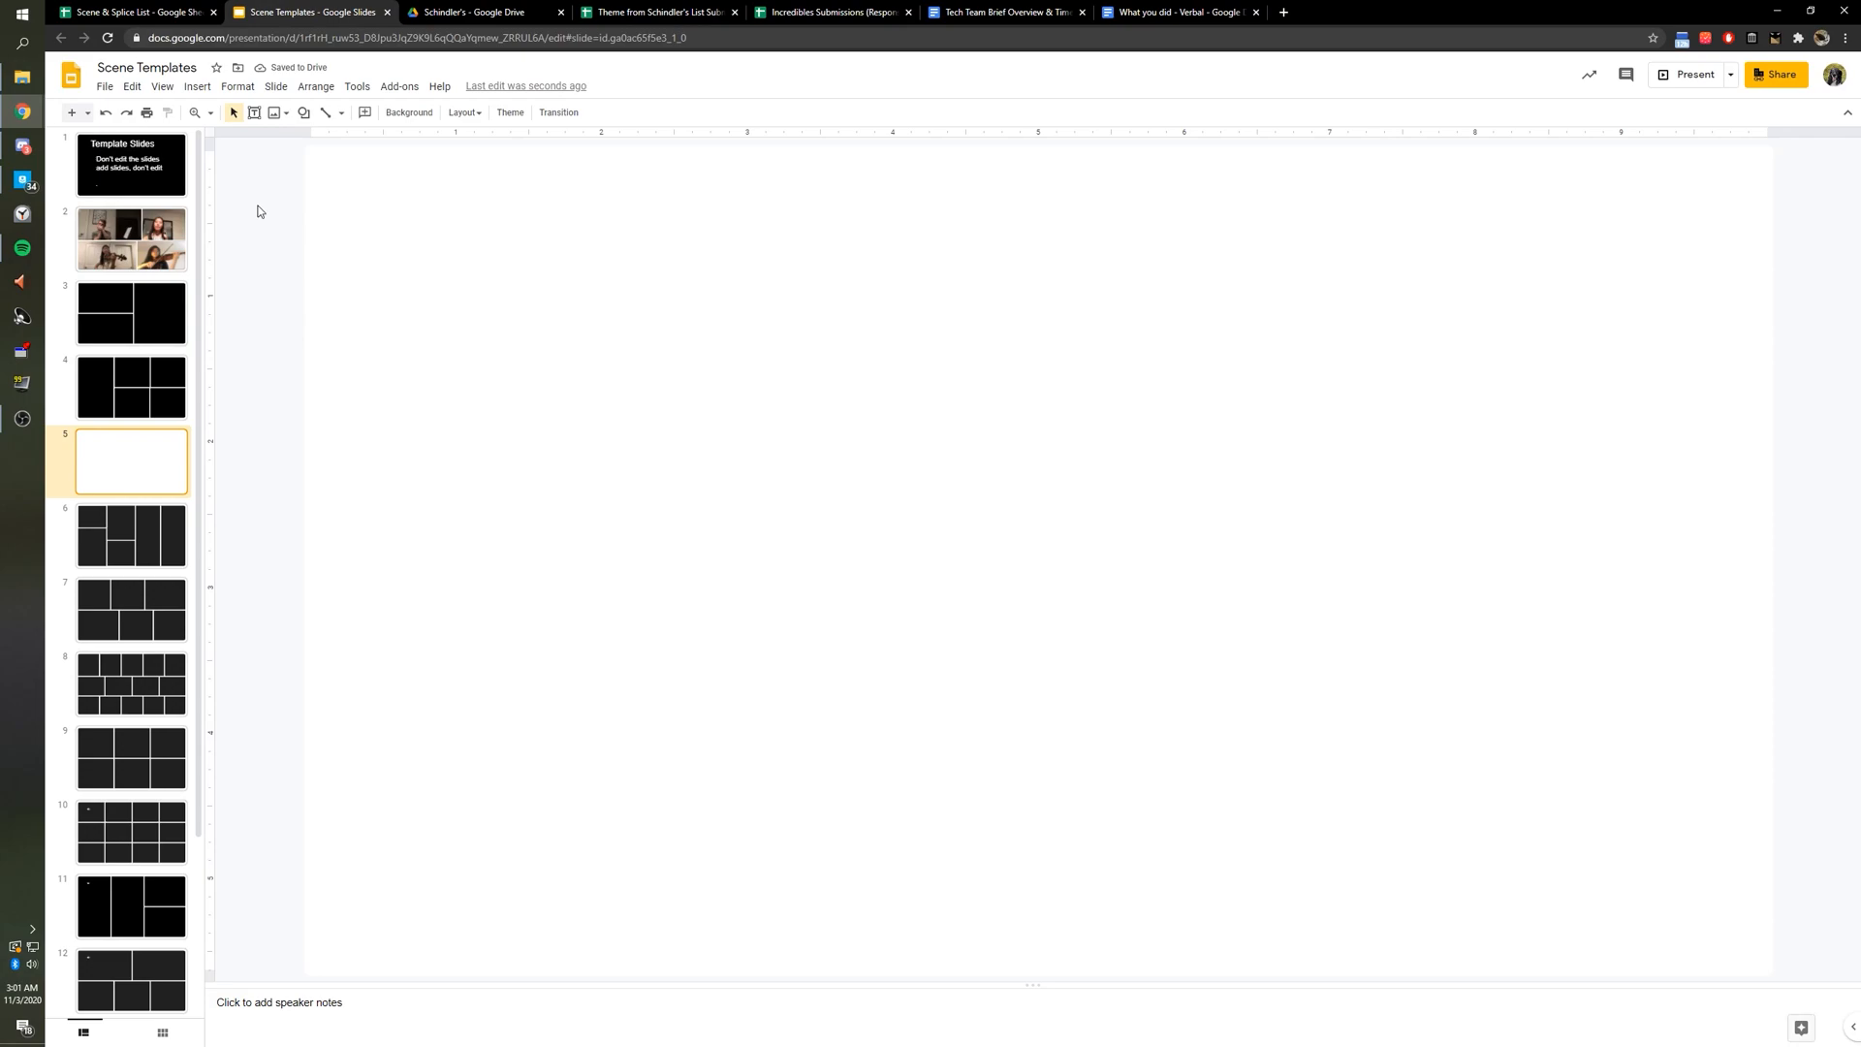
# Download slide 5 as a PNG image named 'Scene Template 5'.
pyautogui.click(104, 86)
pyautogui.moveTo(260, 284)
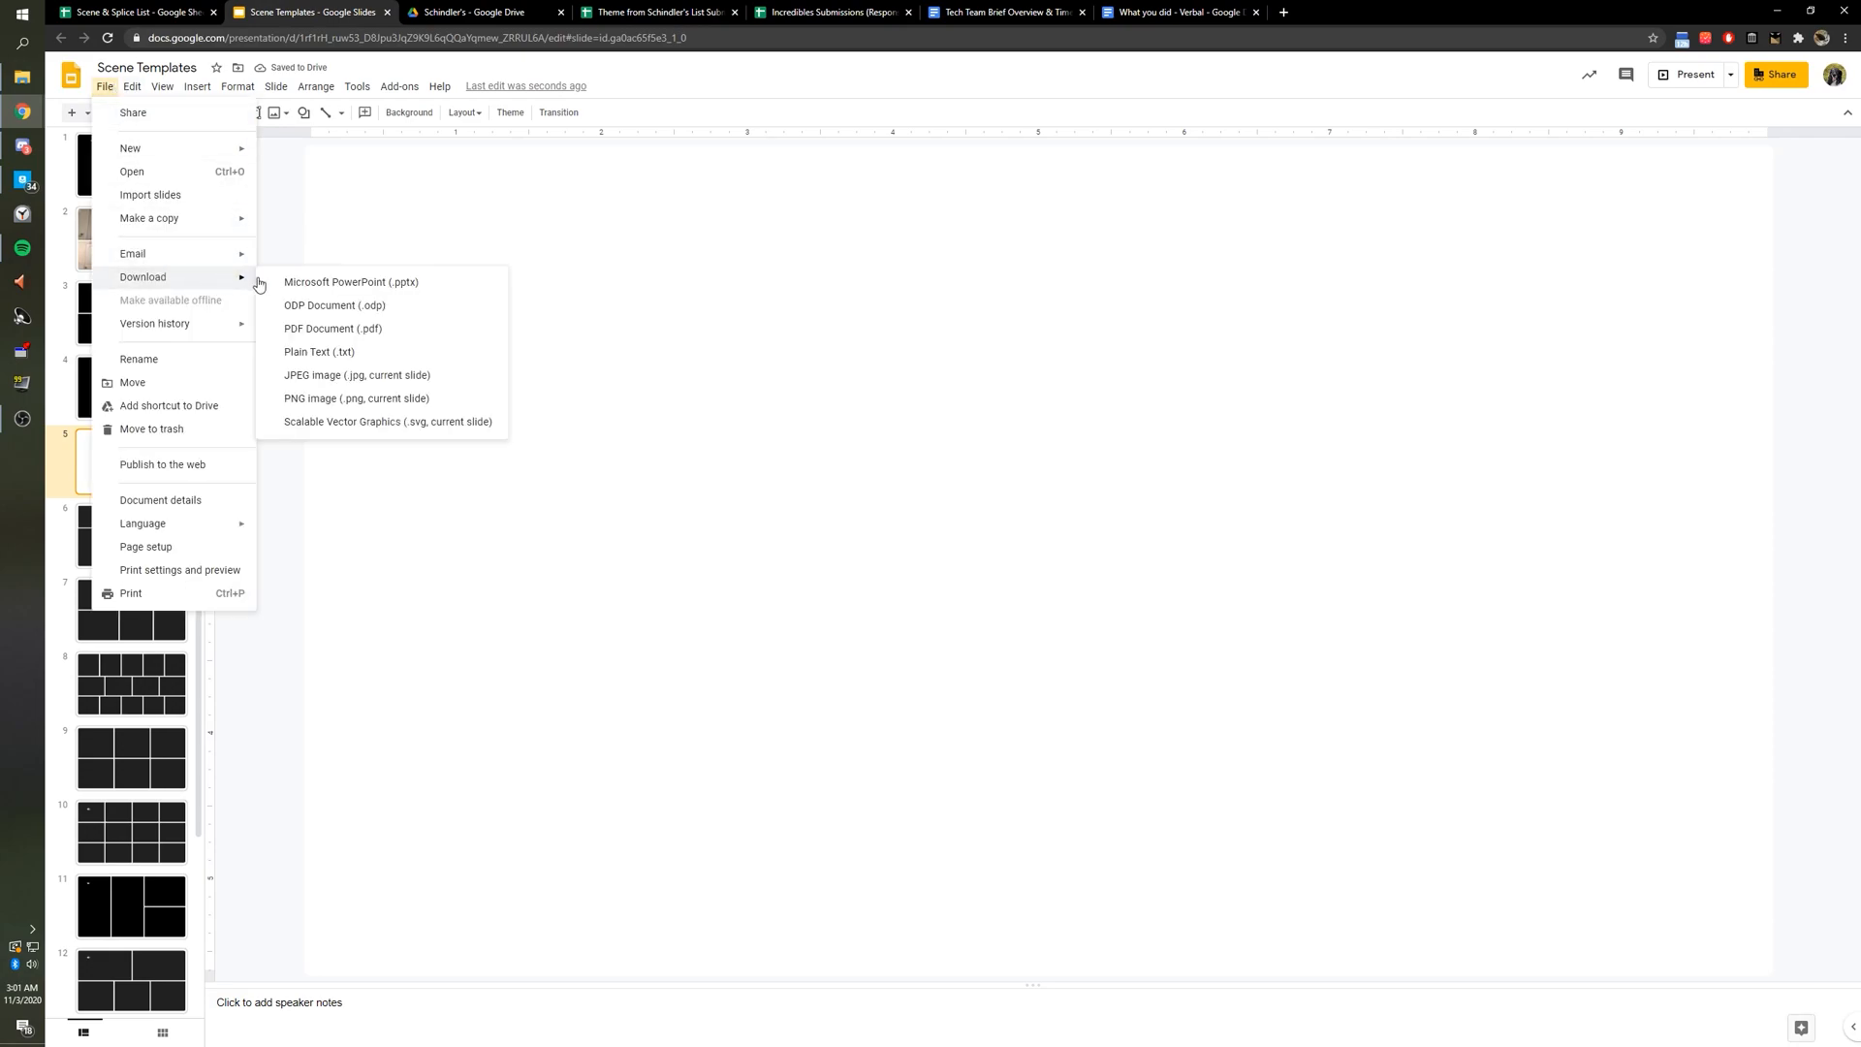
pyautogui.click(345, 397)
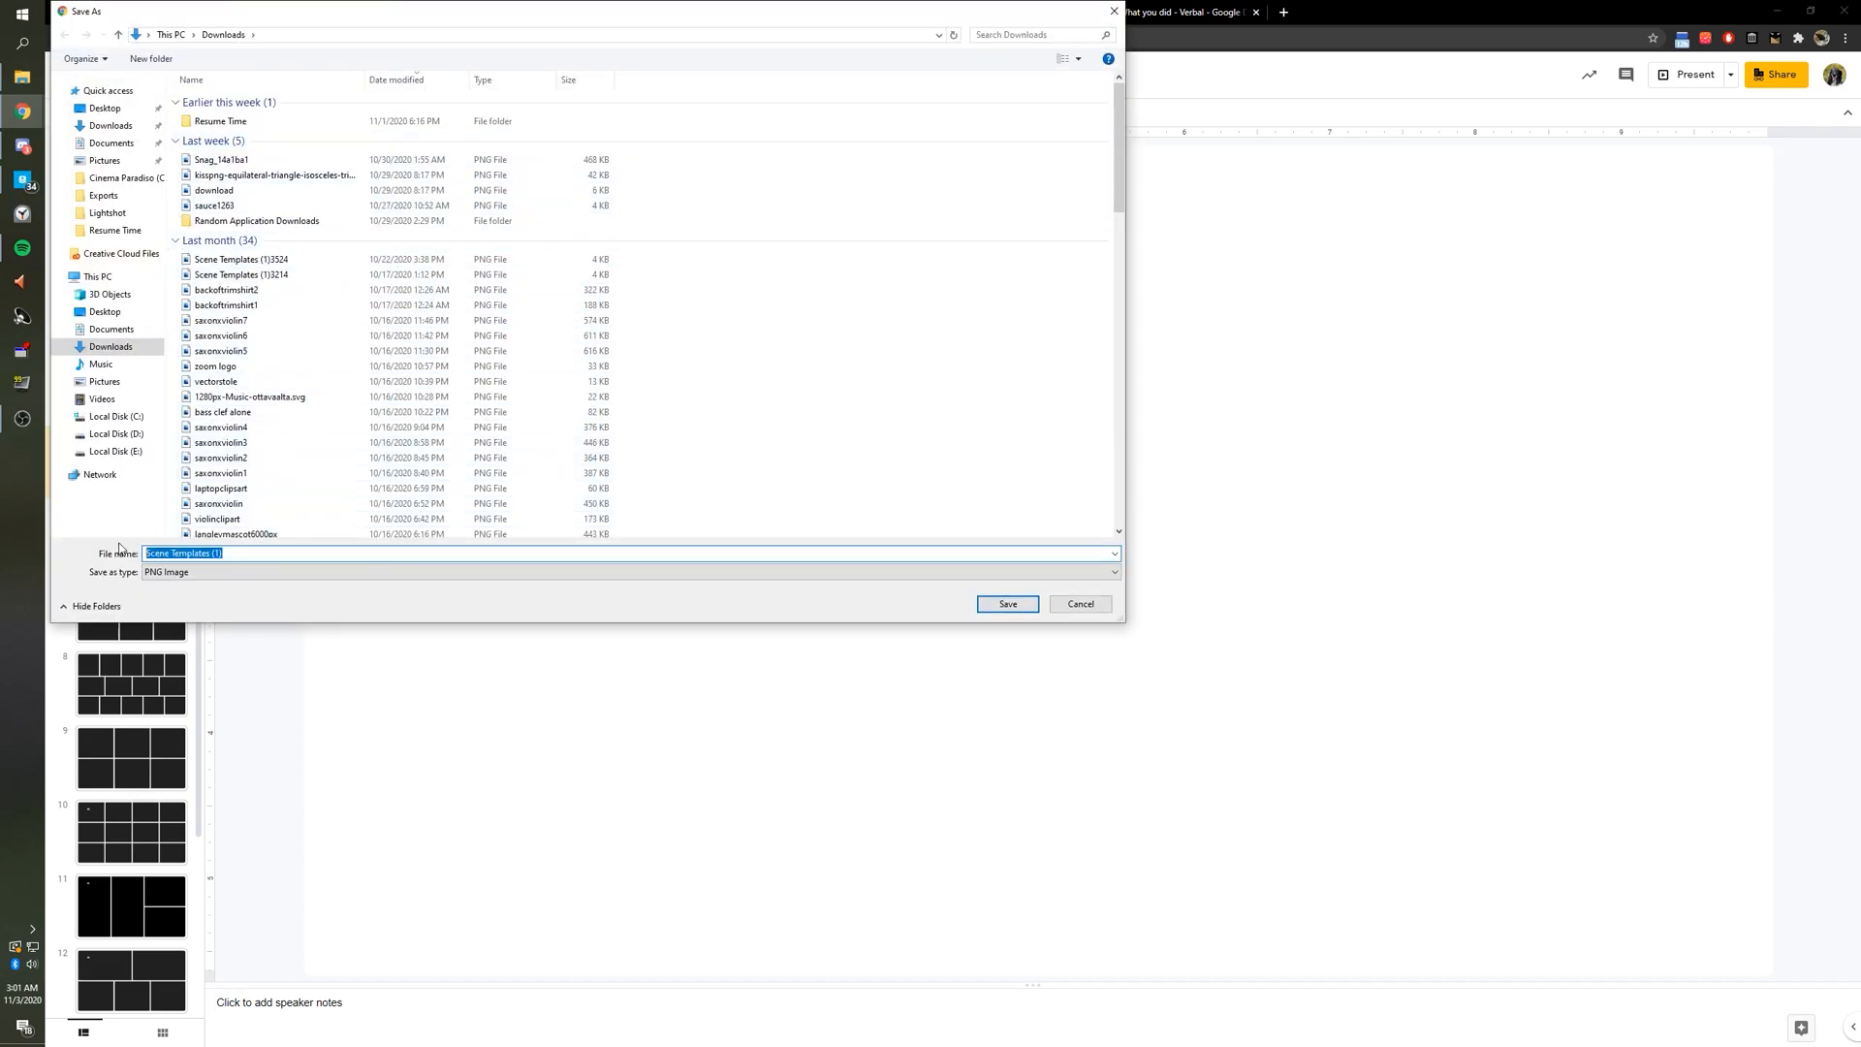
pyautogui.write('SCene')
pyautogui.press('BackSpace')
pyautogui.press('BackSpace')
pyautogui.press('BackSpace')
pyautogui.press('BackSpace')
pyautogui.write('cene Templates')
pyautogui.press('BackSpace')
pyautogui.press('BackSpace')
pyautogui.write('5')
pyautogui.click(1010, 605)
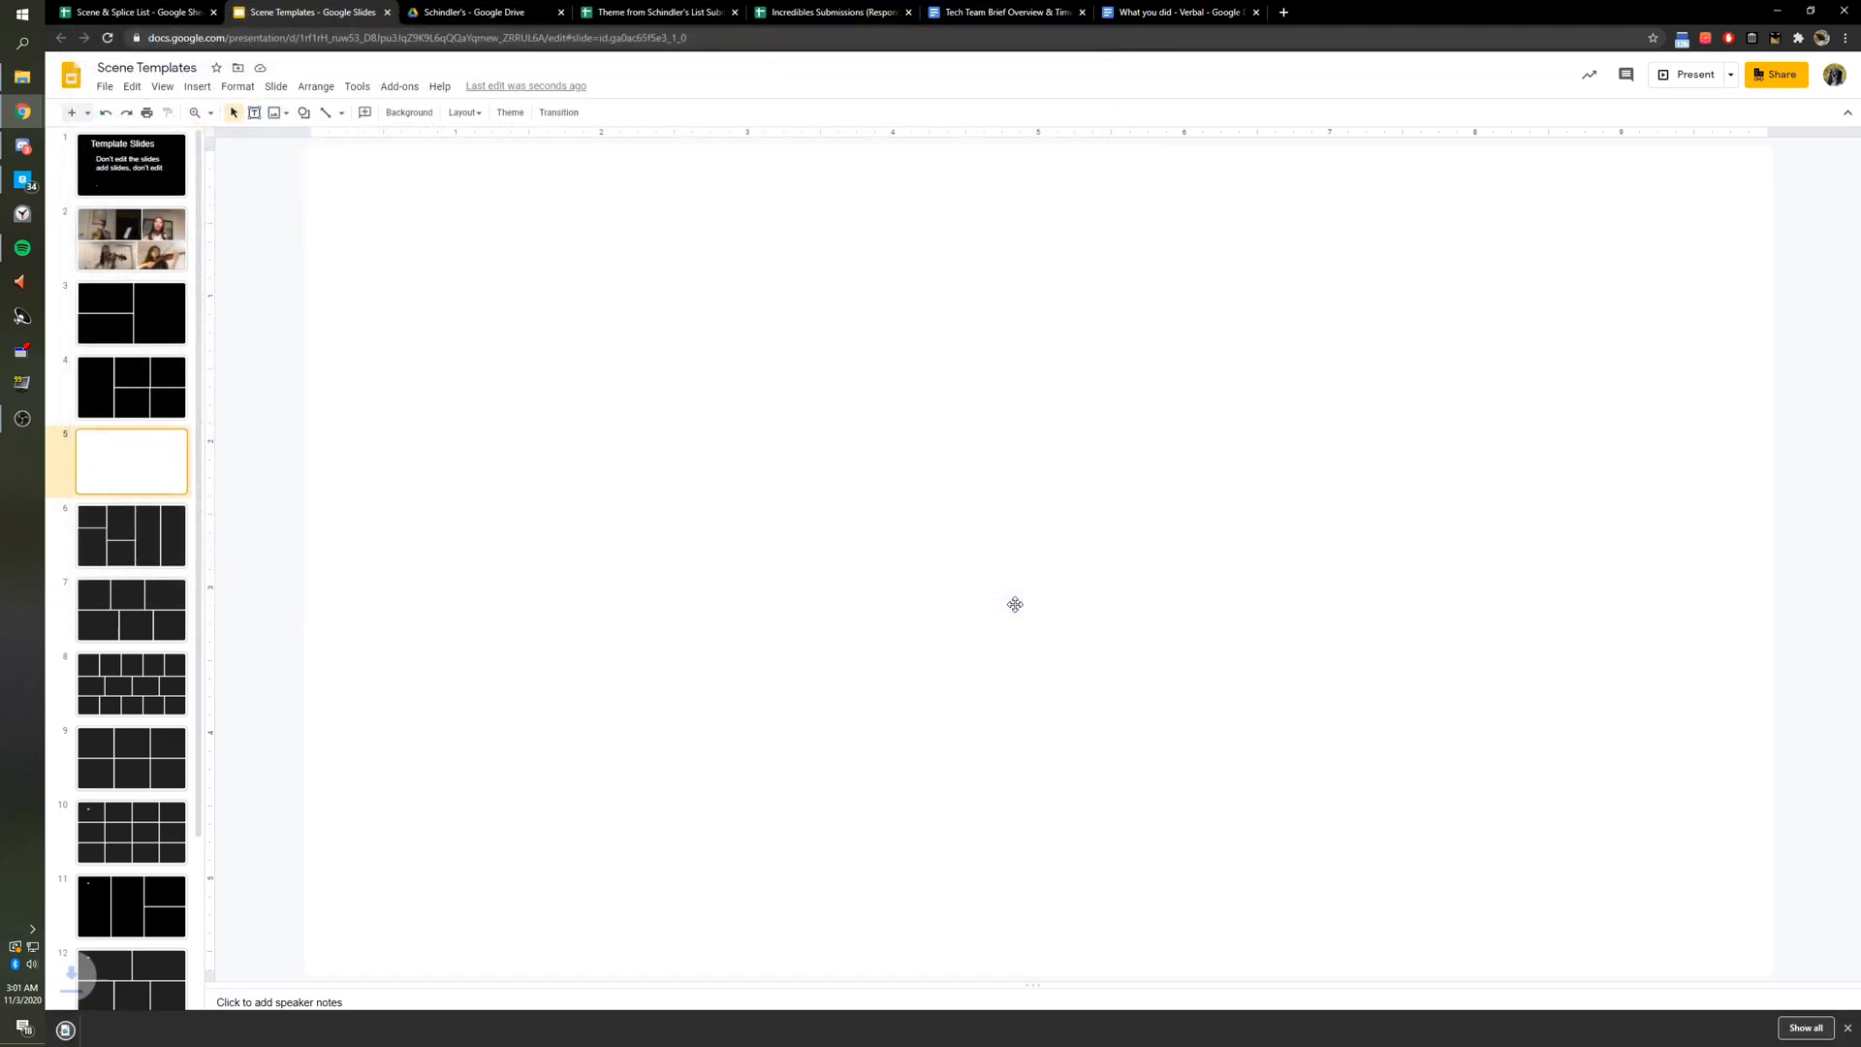
pyautogui.click(135, 12)
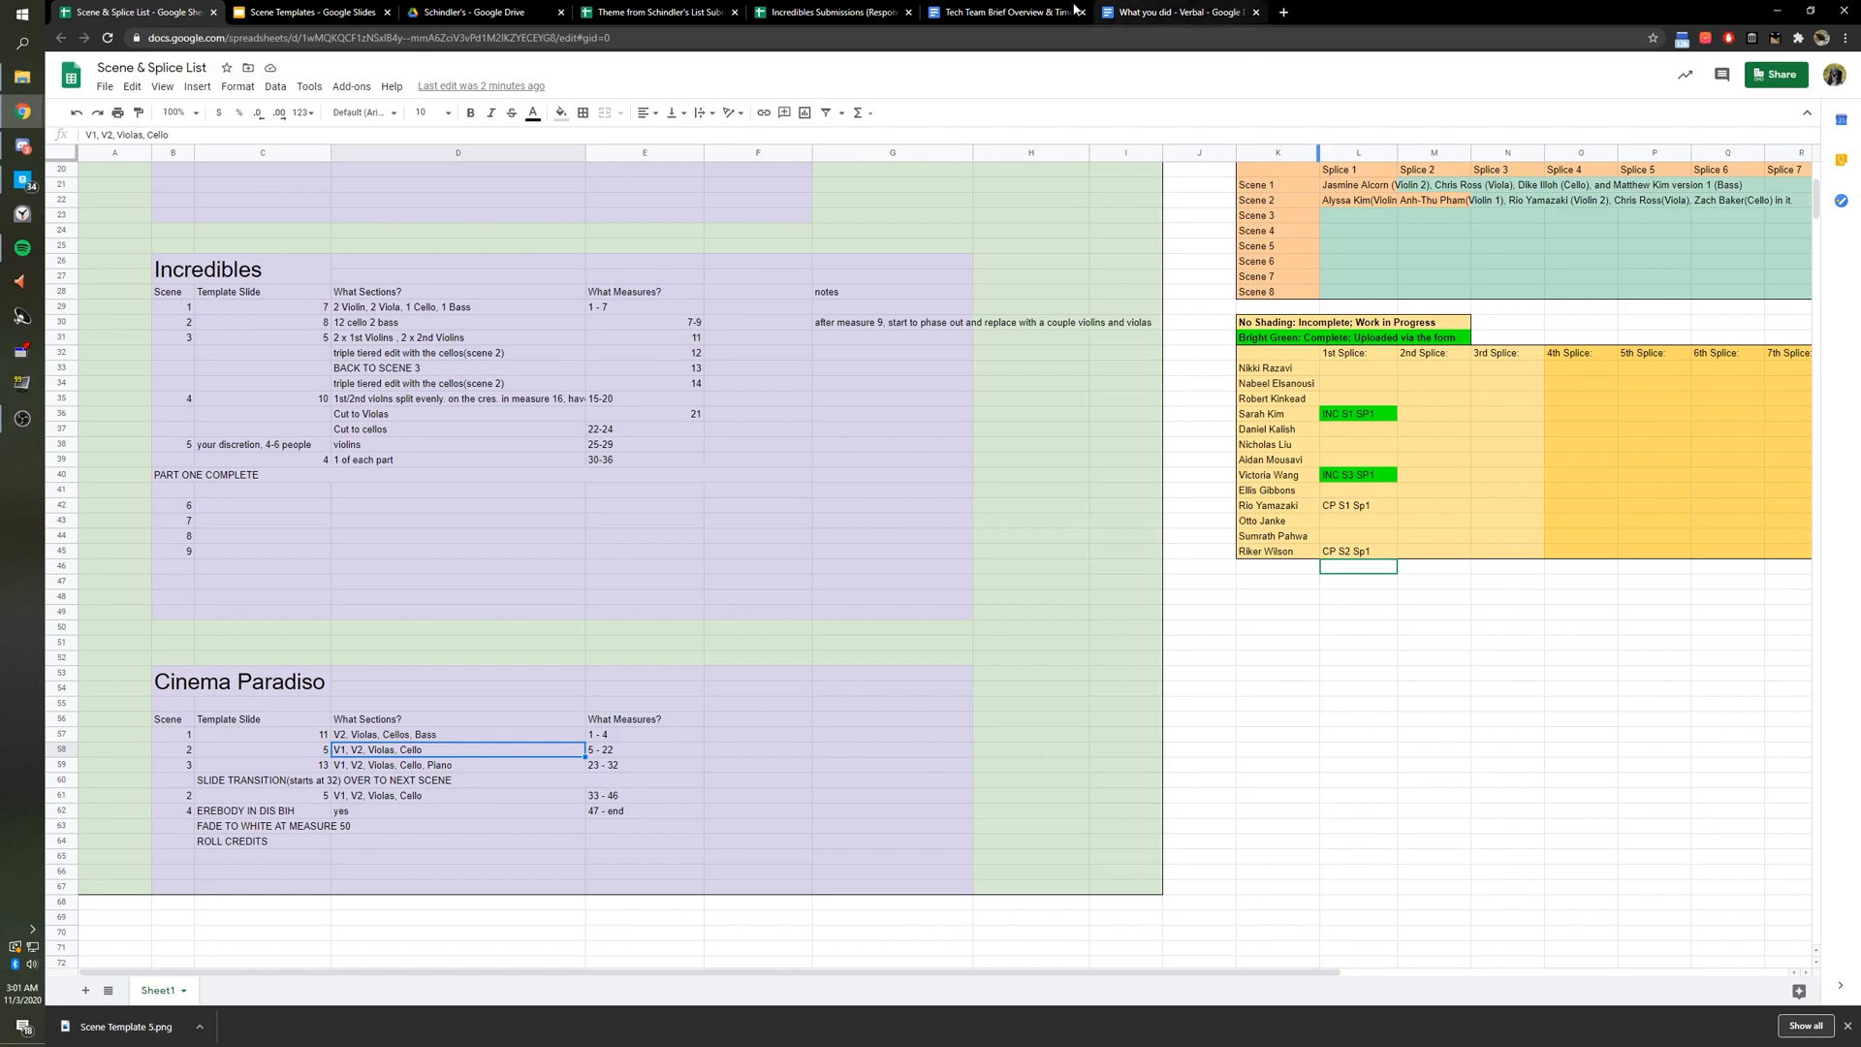
# Set slide 5's background colour back to black in the Scene Templates deck.
pyautogui.click(310, 12)
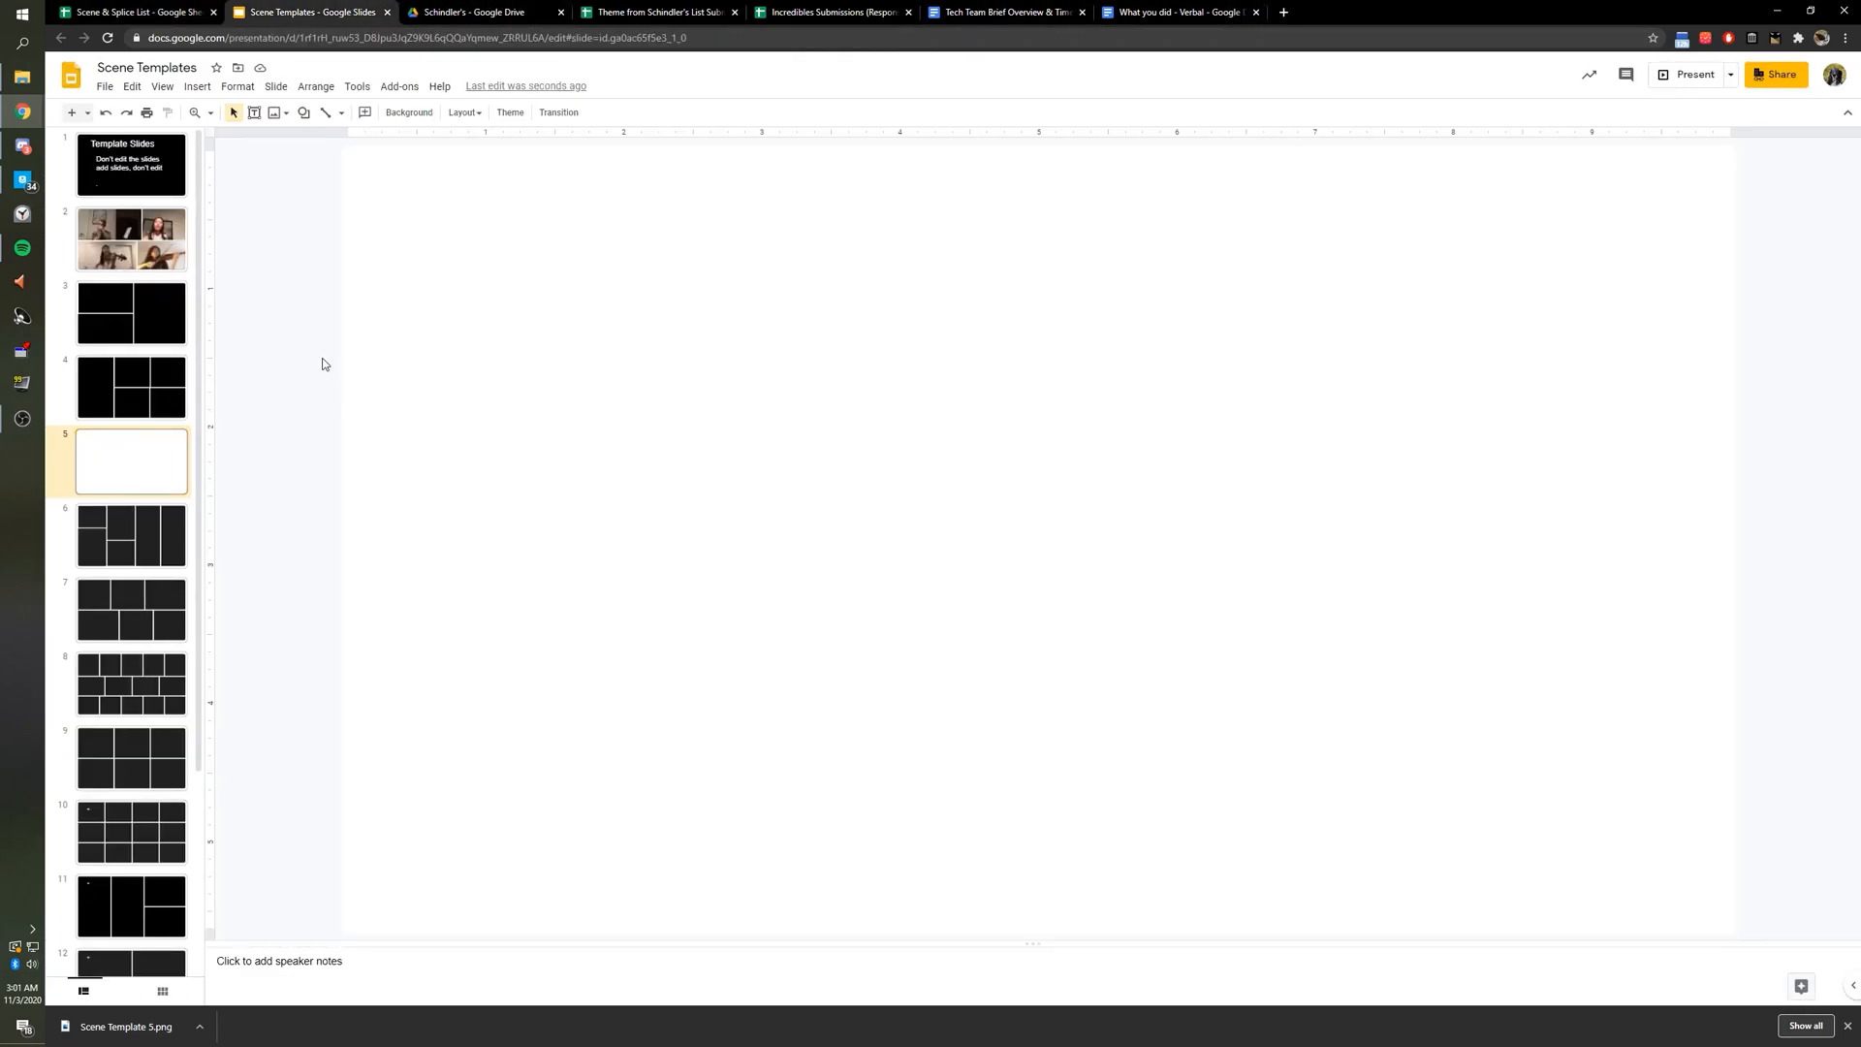
pyautogui.click(409, 113)
pyautogui.click(1060, 490)
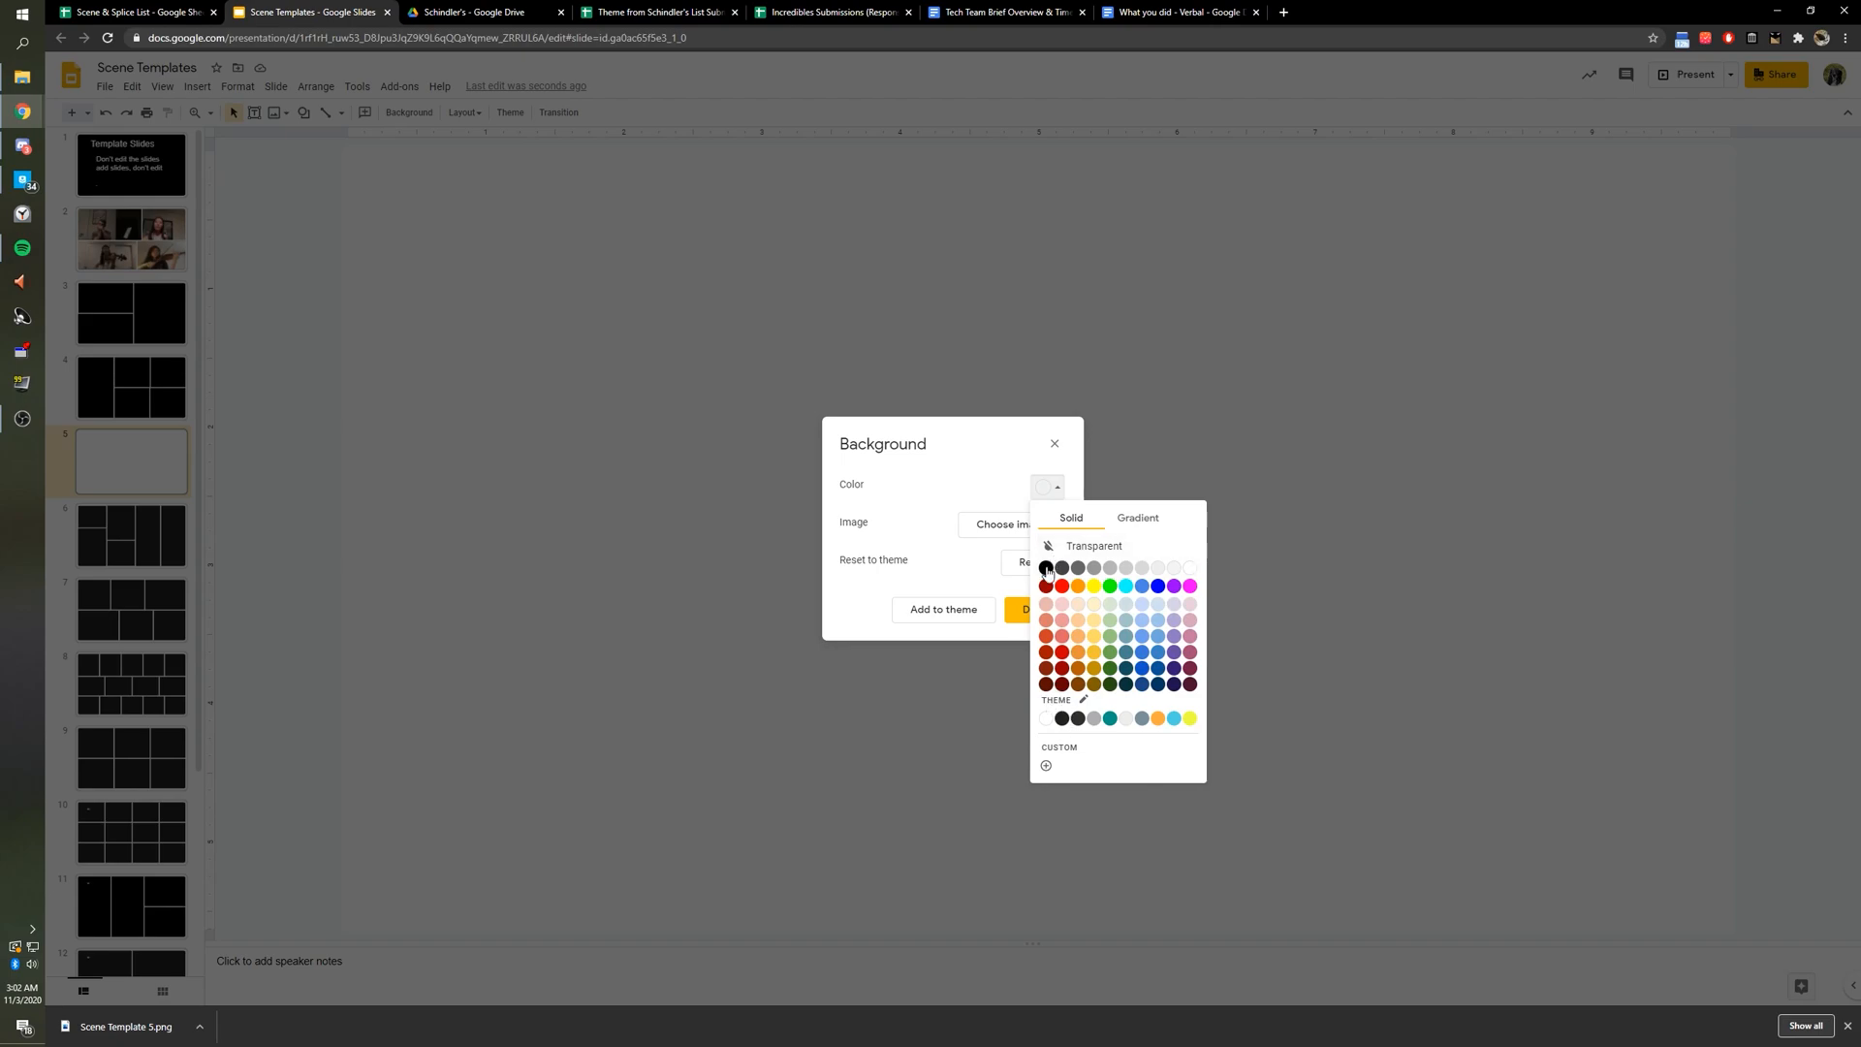
pyautogui.click(1046, 568)
pyautogui.click(1048, 487)
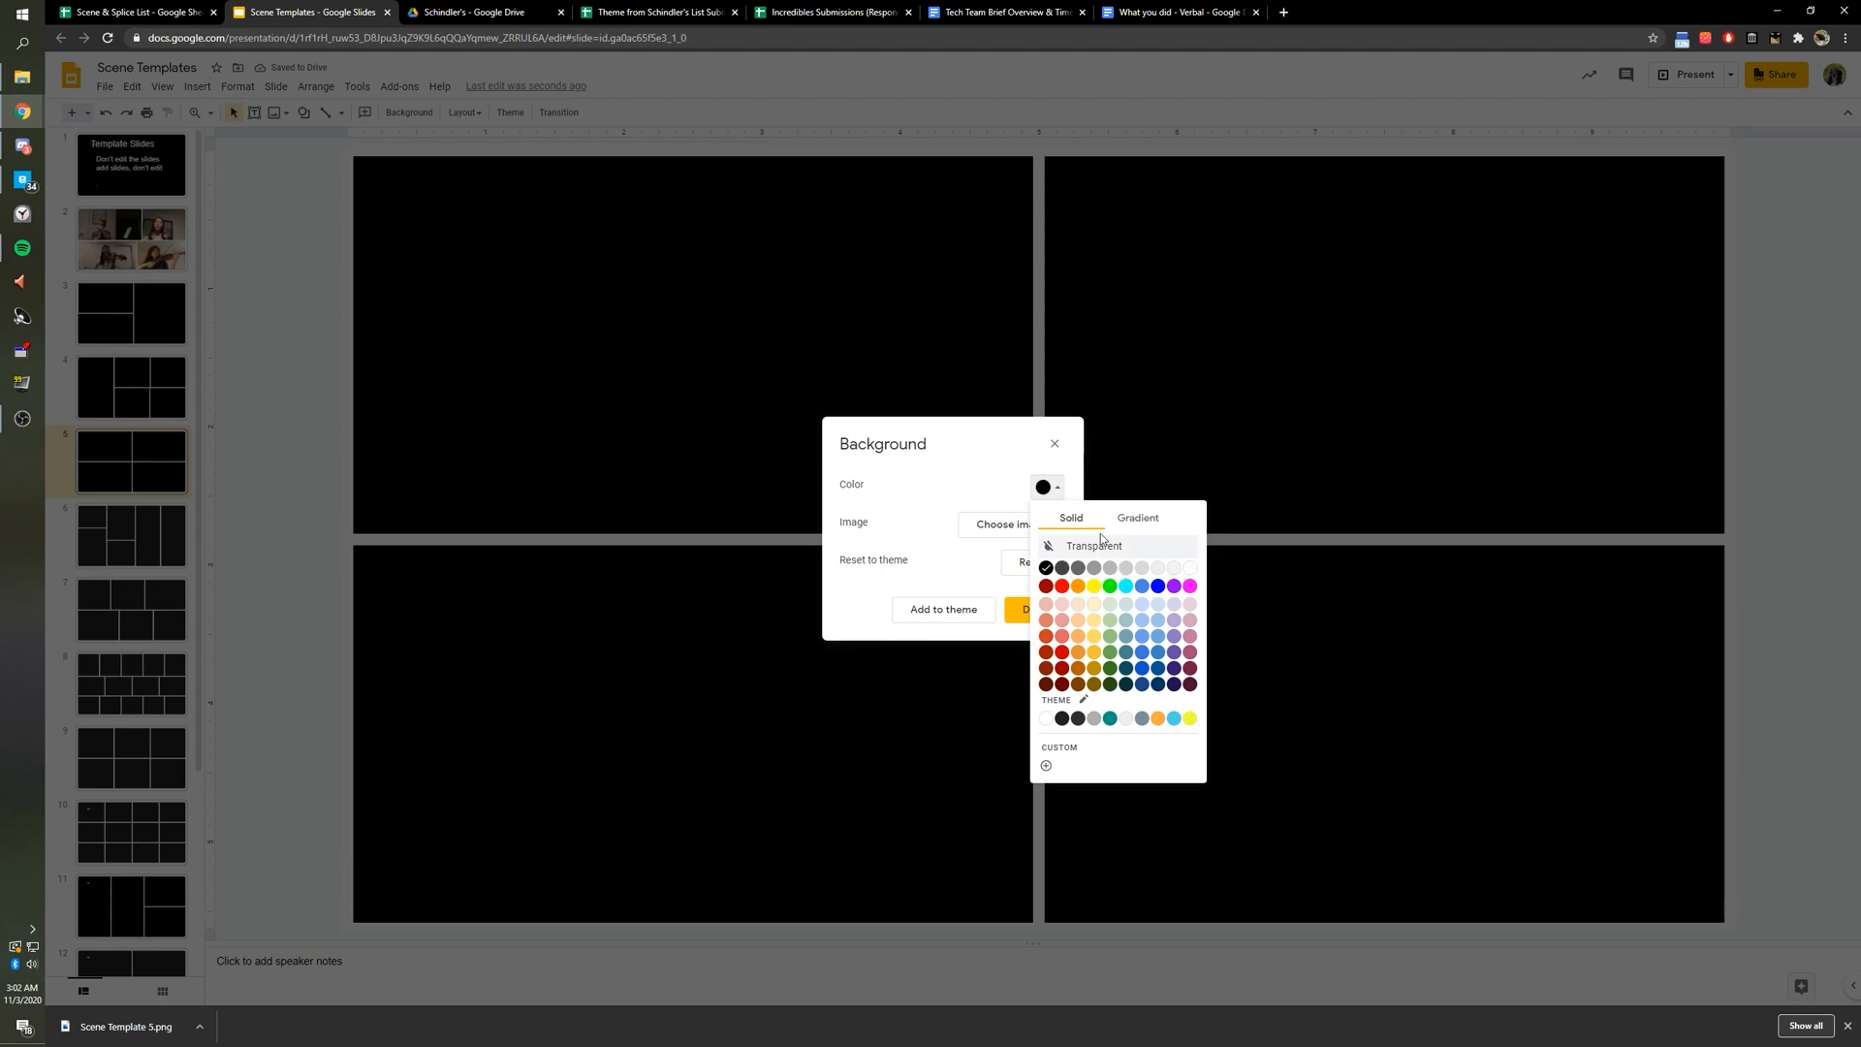
pyautogui.click(974, 488)
pyautogui.click(1029, 606)
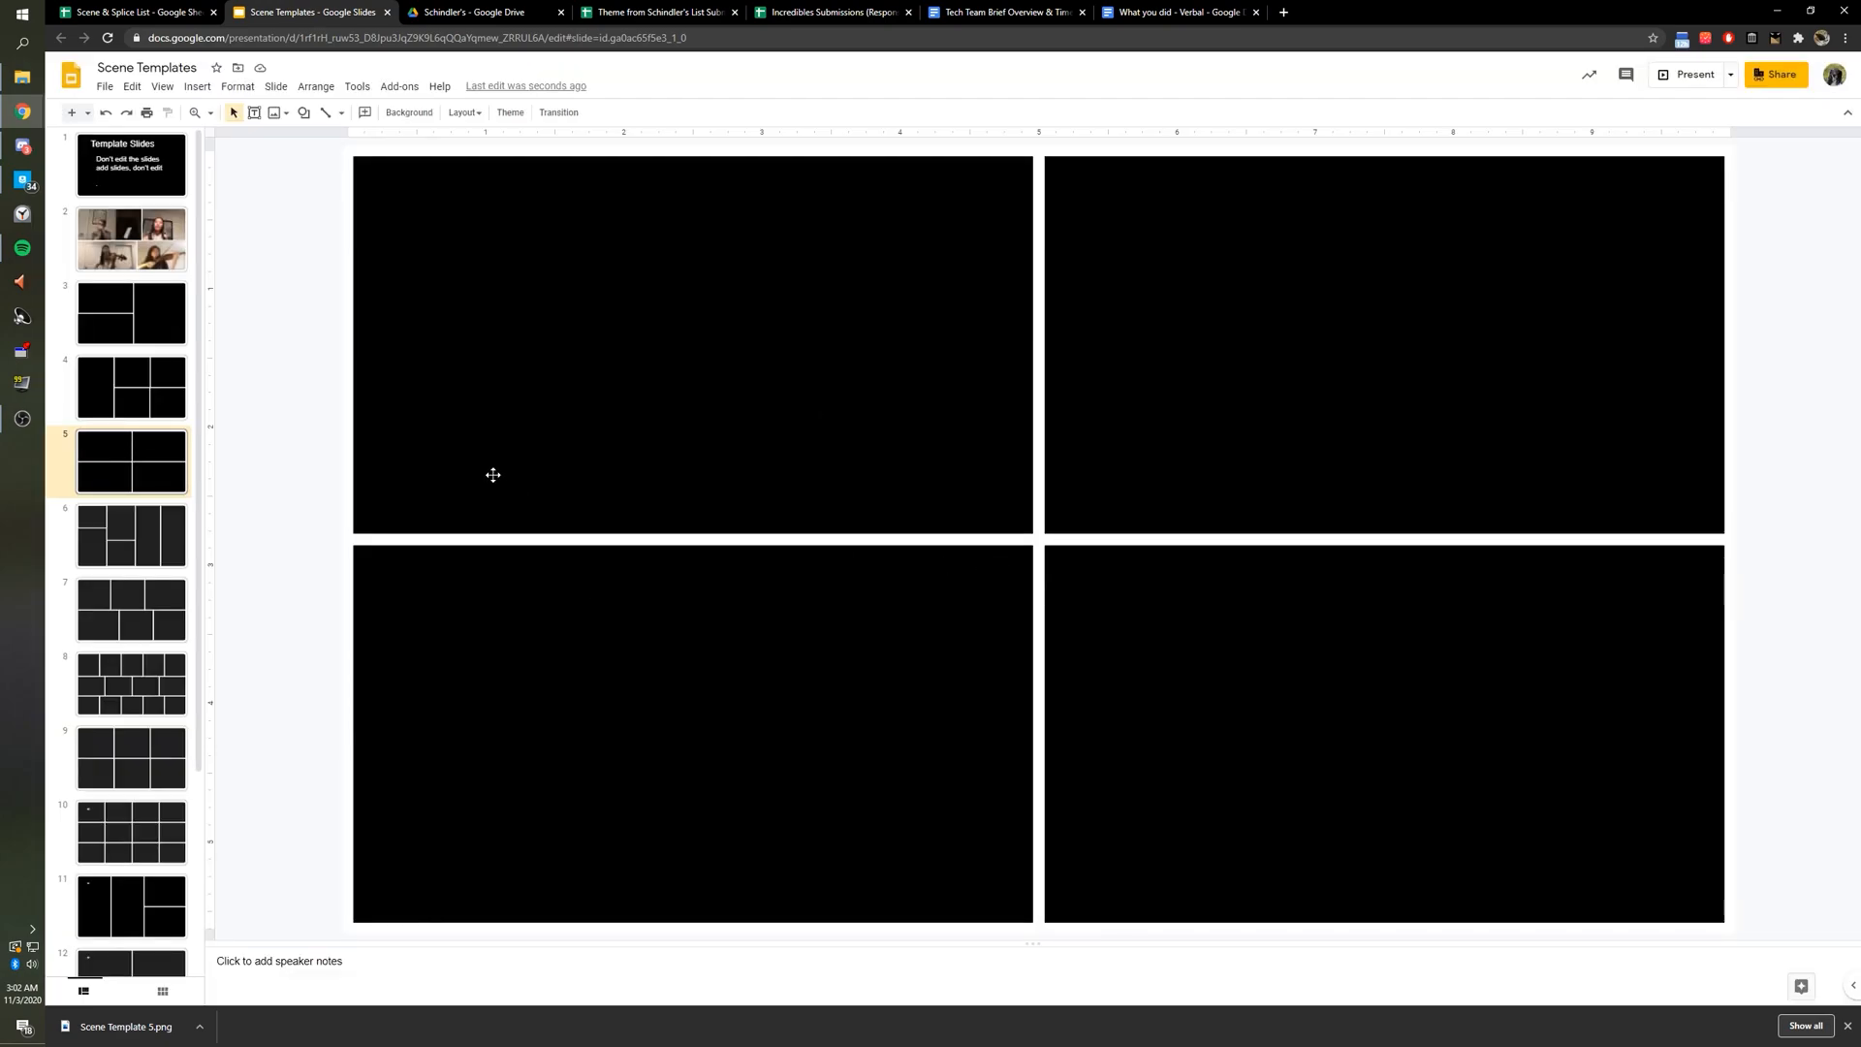
pyautogui.click(131, 12)
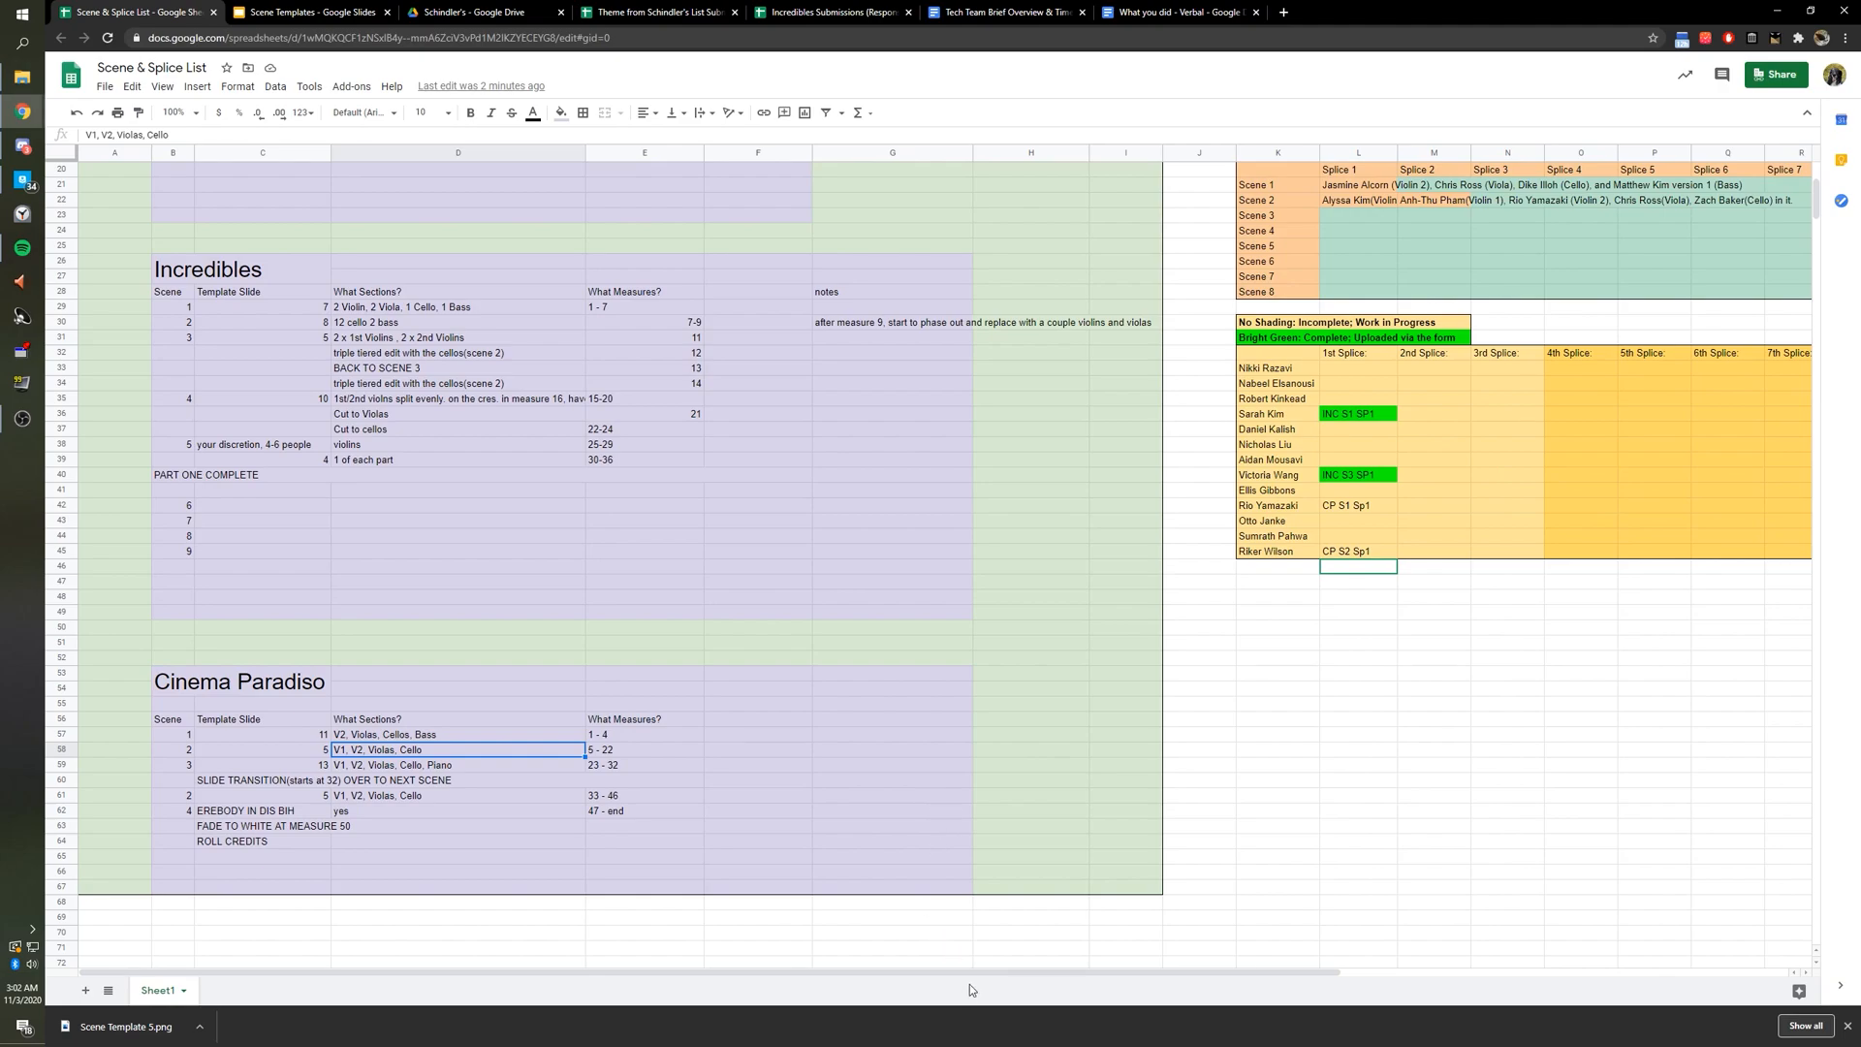
# Select and copy the Scene 2, Splice 1 musician list: Violin 1, Violin 2, Viola, Cello.
pyautogui.moveTo(969, 971); pyautogui.dragTo(1160, 971)
pyautogui.click(1113, 552)
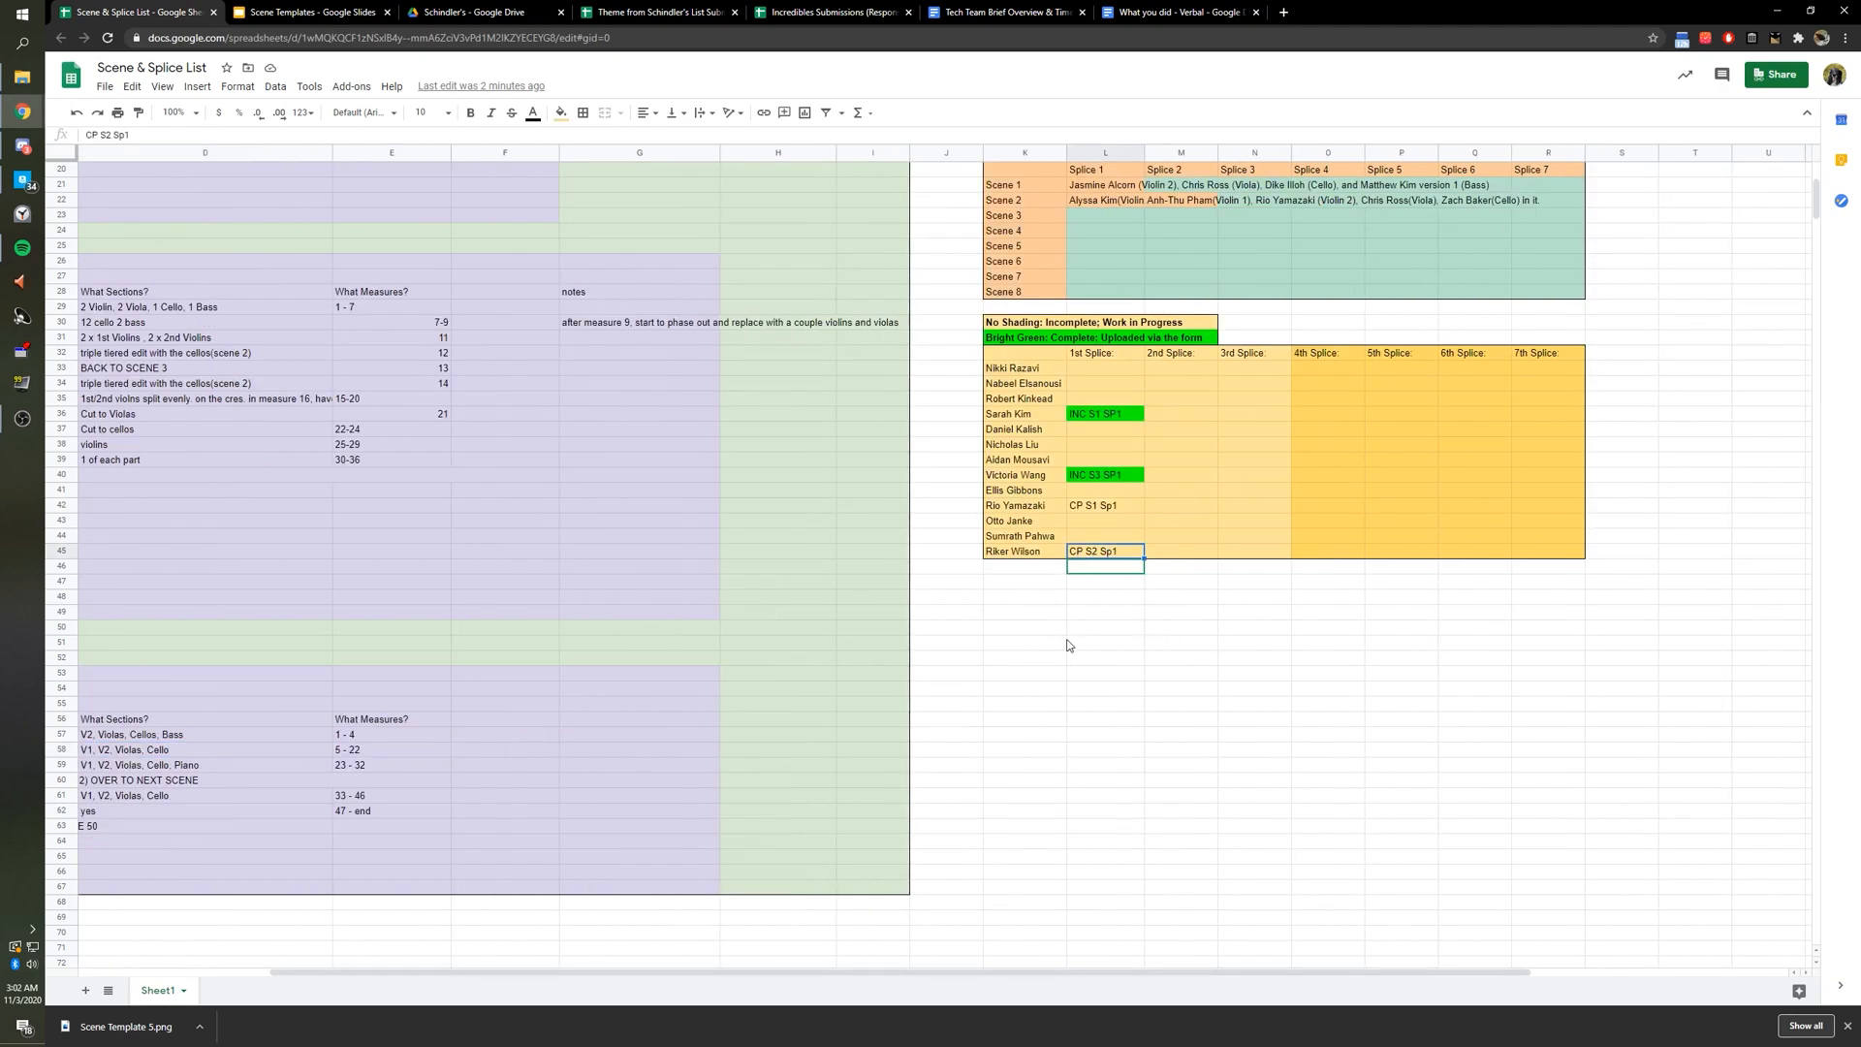
pyautogui.scroll(5, 1069, 644)
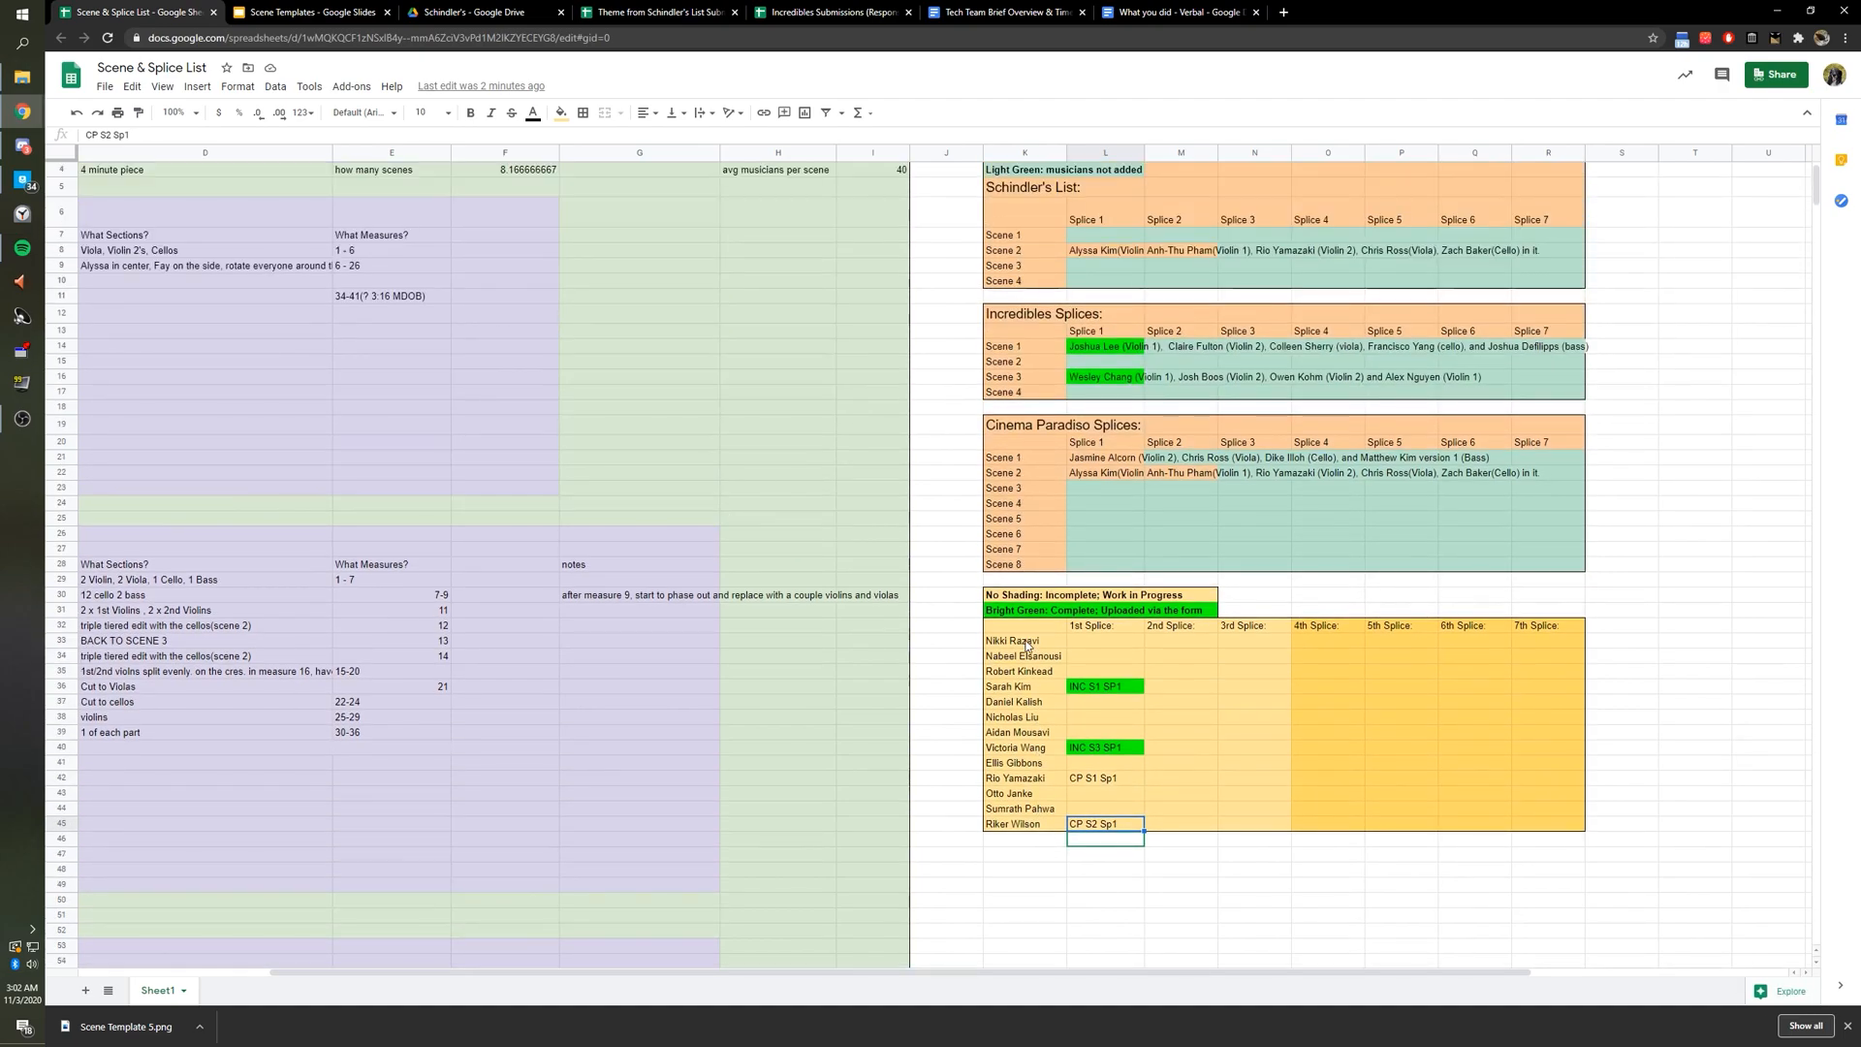
pyautogui.scroll(1, 1028, 645)
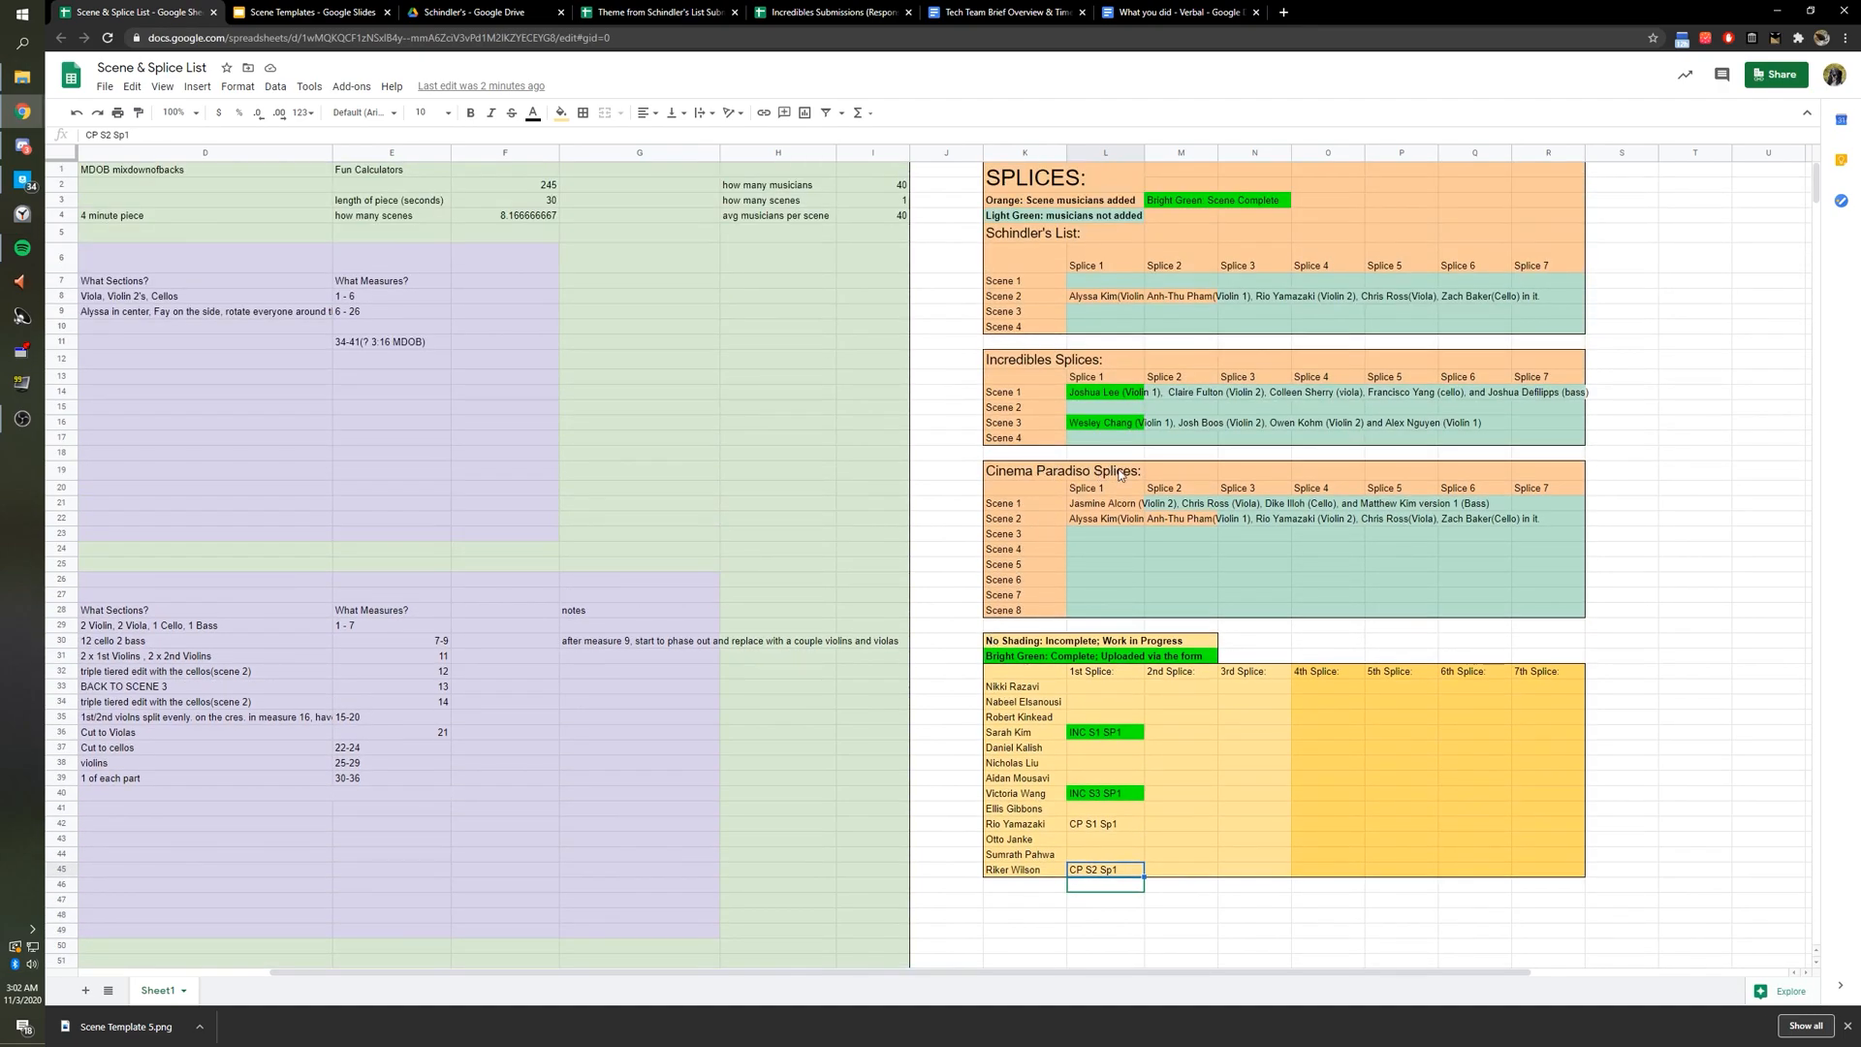
pyautogui.click(1018, 524)
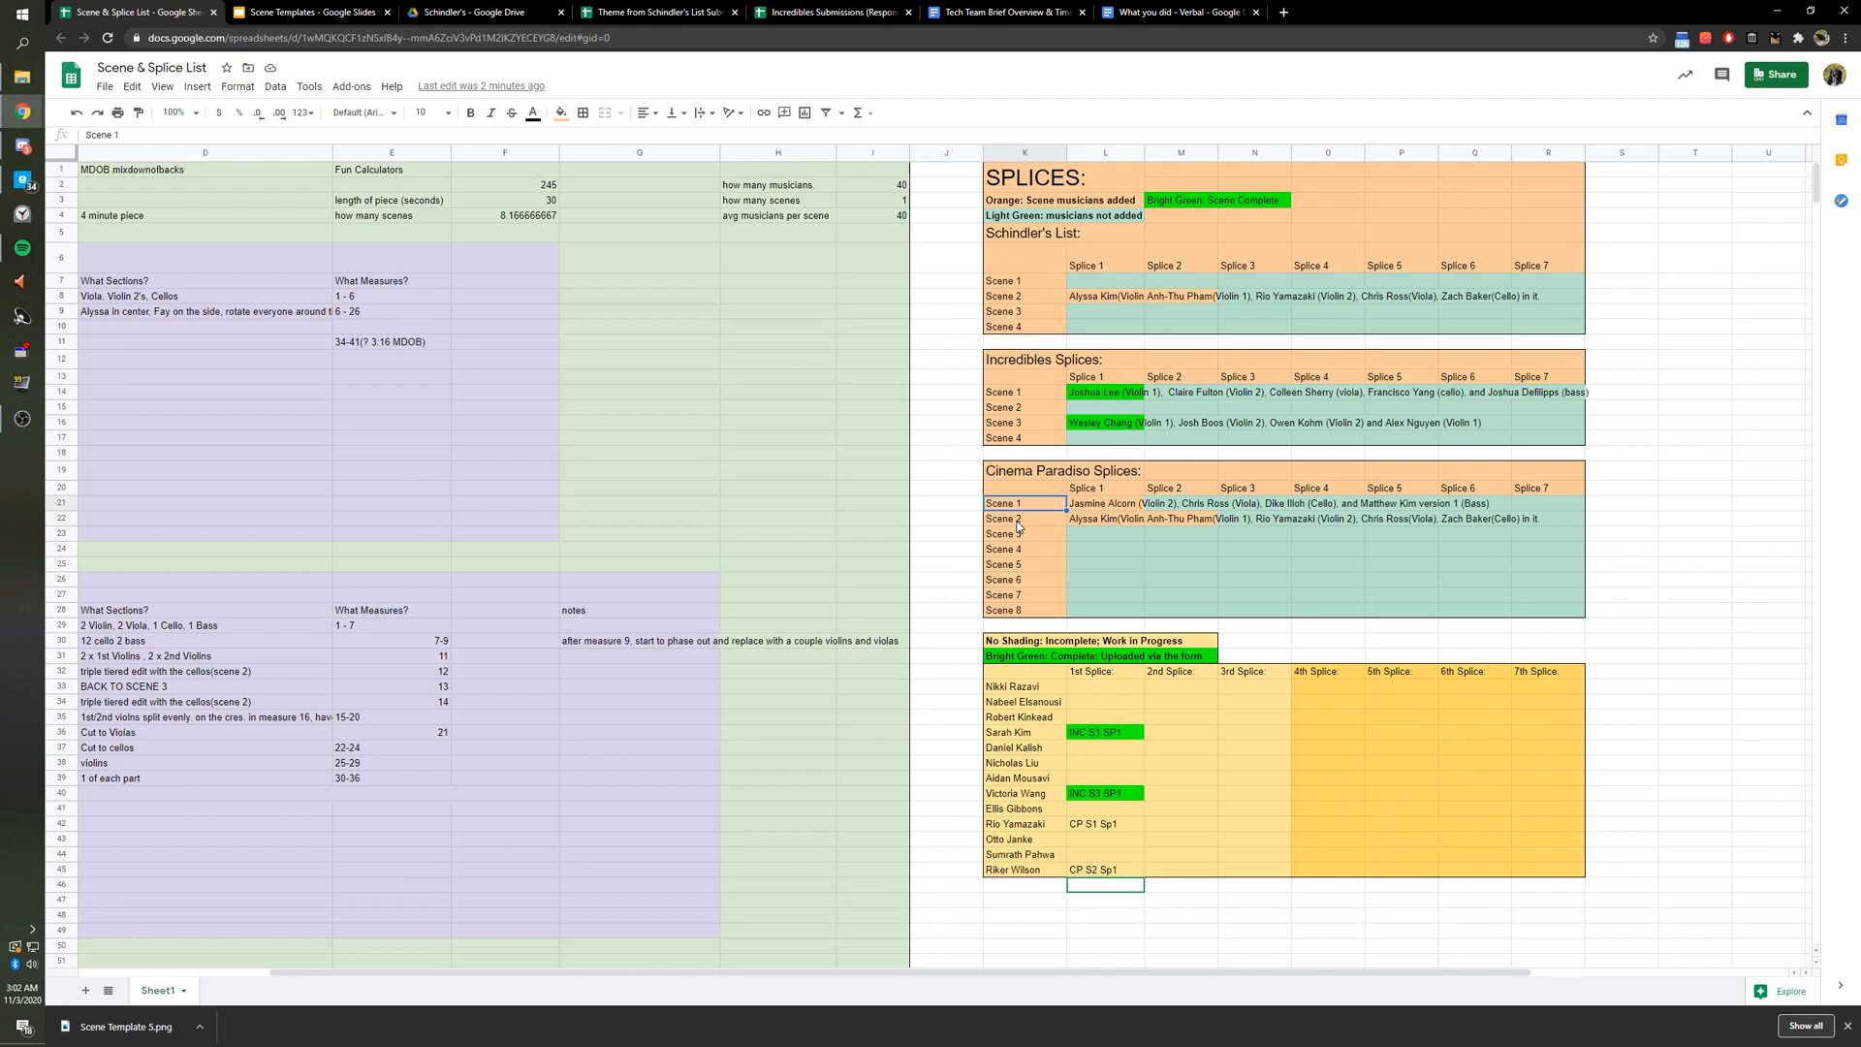
pyautogui.press('Right')
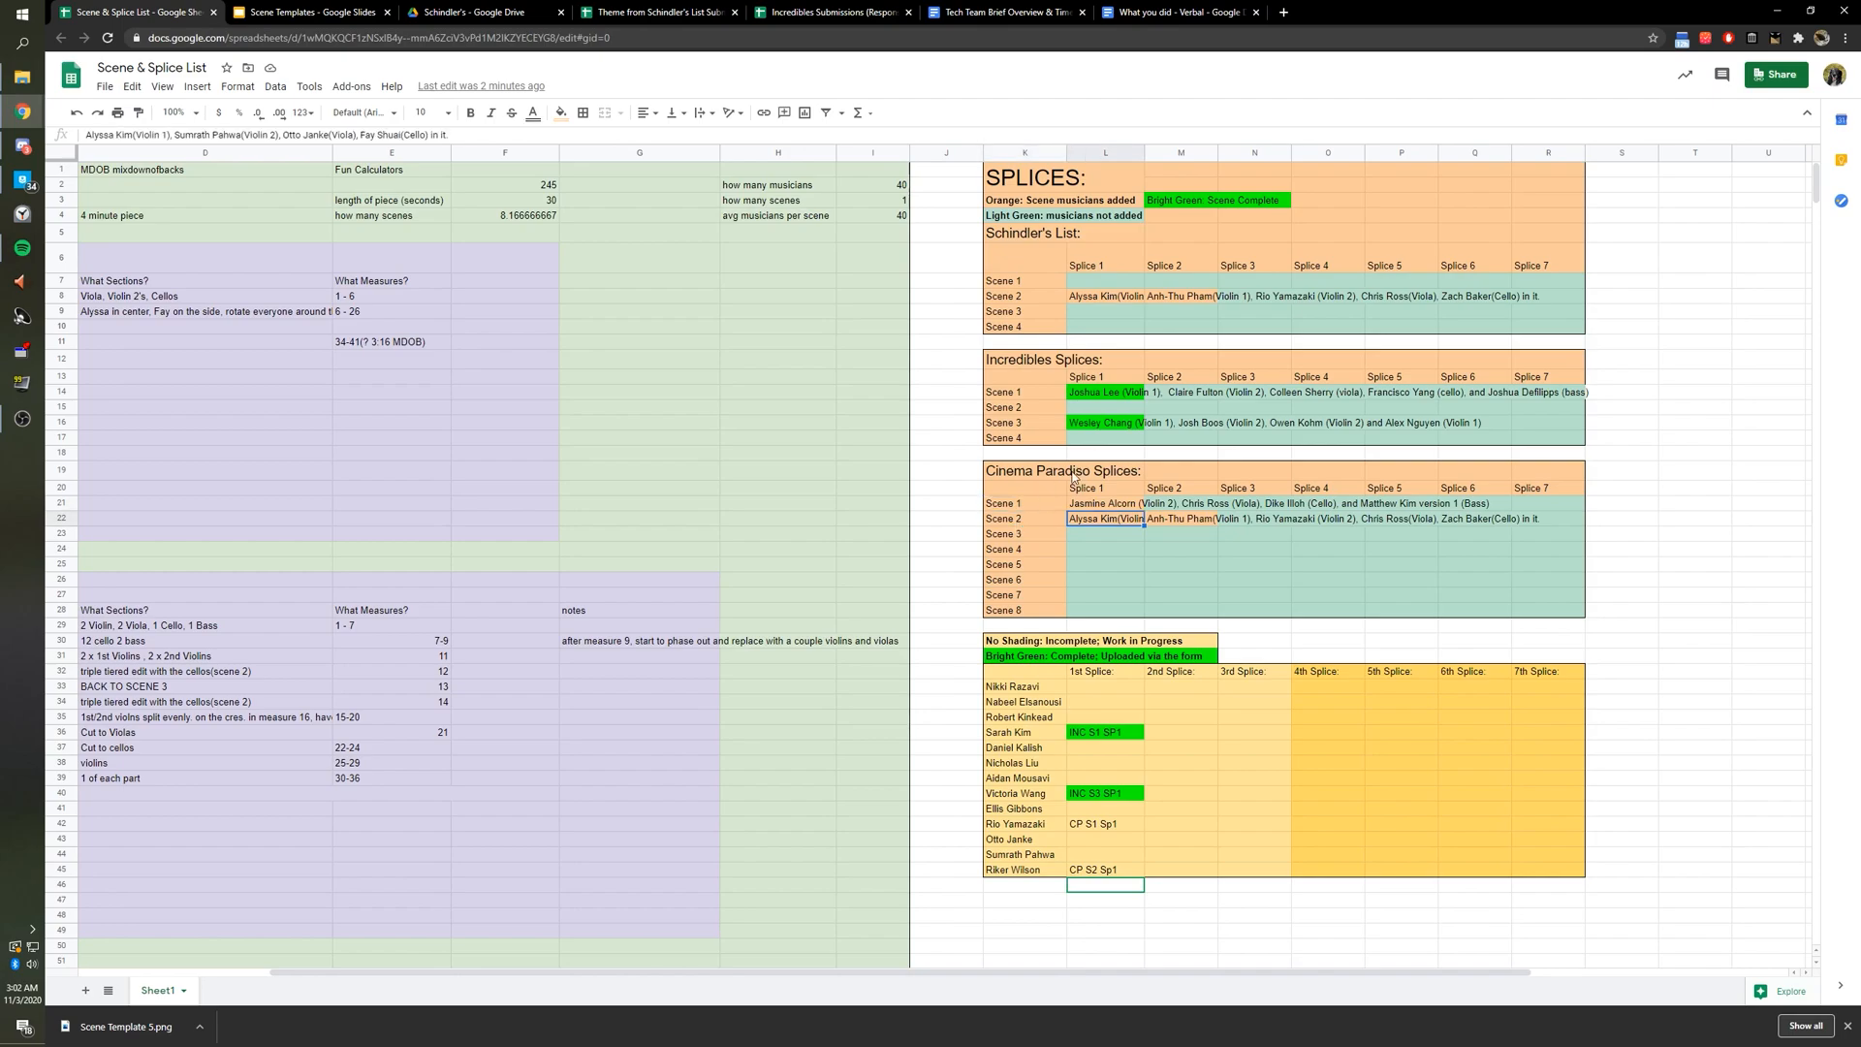
pyautogui.doubleClick(1083, 521)
pyautogui.moveTo(1069, 520); pyautogui.dragTo(1389, 517)
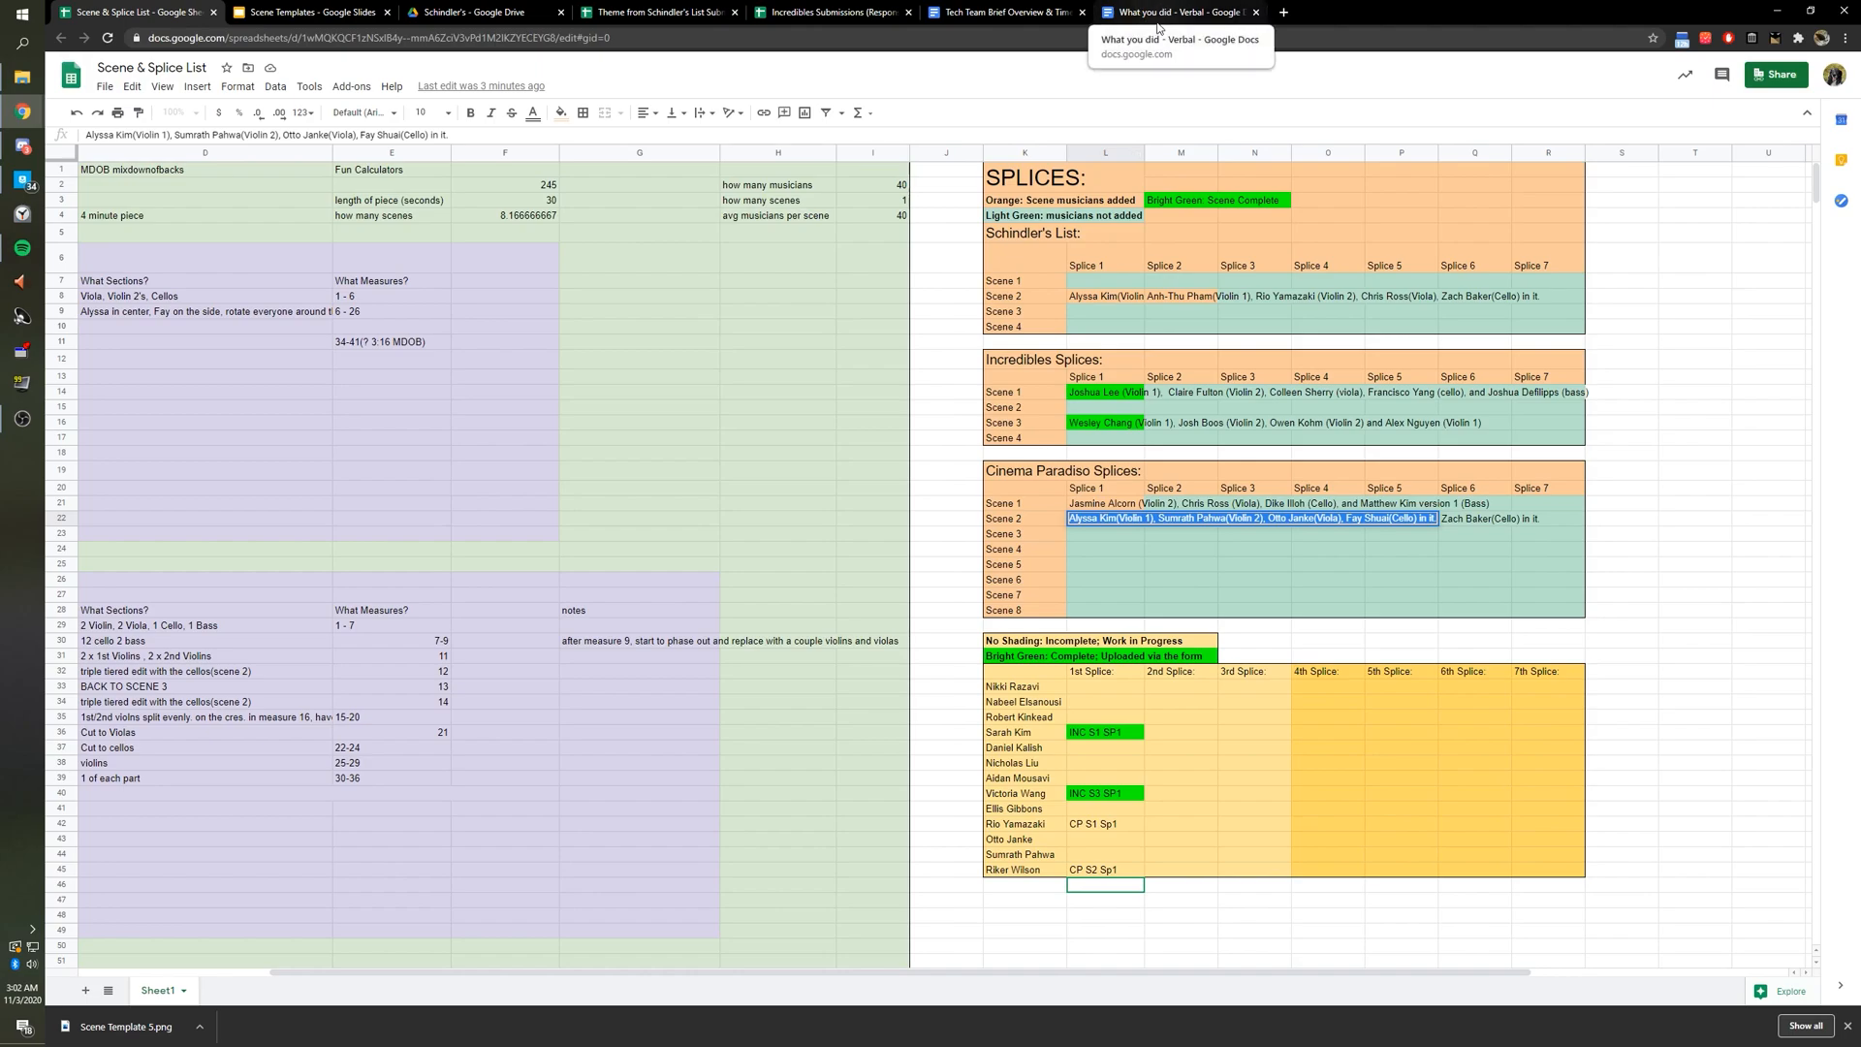
pyautogui.click(1159, 14)
# Delete the word 'Example:' and the example sentence about combining musicians.
pyautogui.click(835, 440)
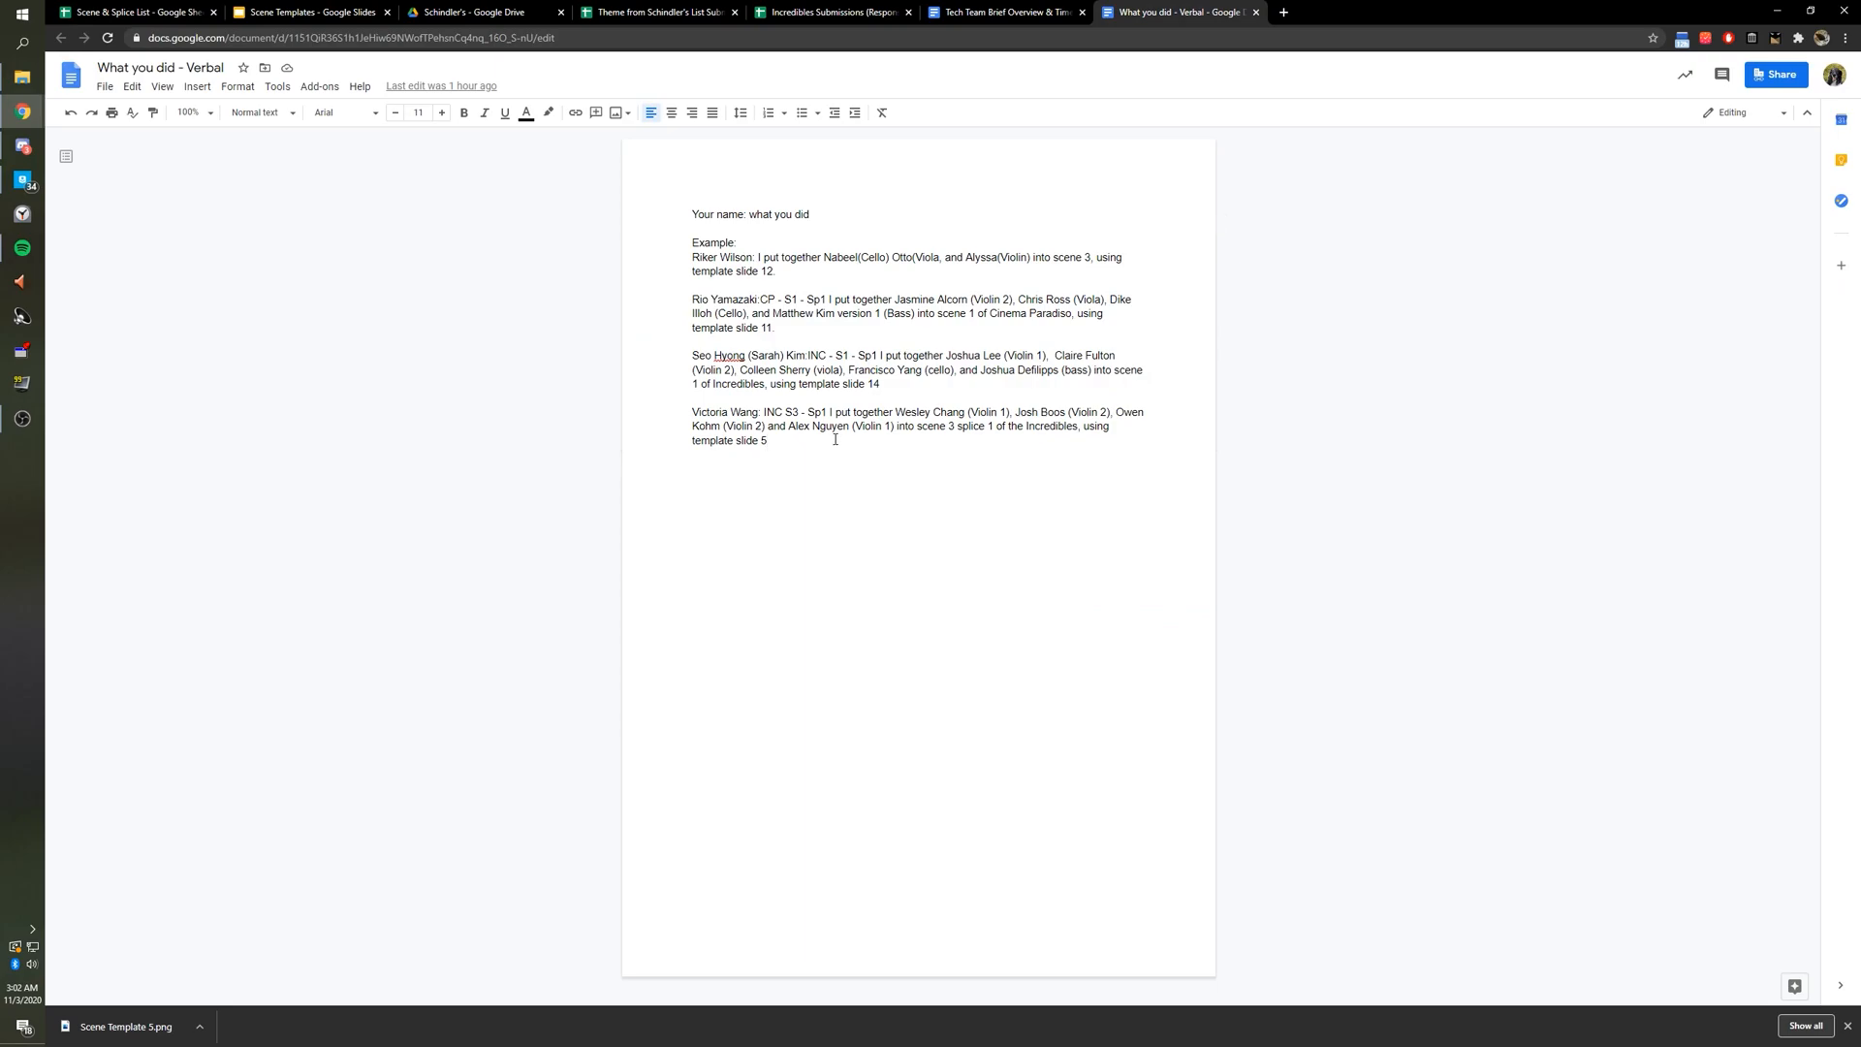
pyautogui.press('Return')
pyautogui.press('Return')
pyautogui.write('R')
pyautogui.press('BackSpace')
pyautogui.press('BackSpace')
pyautogui.press('BackSpace')
pyautogui.moveTo(762, 258); pyautogui.dragTo(651, 248)
pyautogui.click(763, 271)
pyautogui.press('BackSpace')
pyautogui.moveTo(803, 272); pyautogui.dragTo(759, 256)
pyautogui.press('BackSpace')
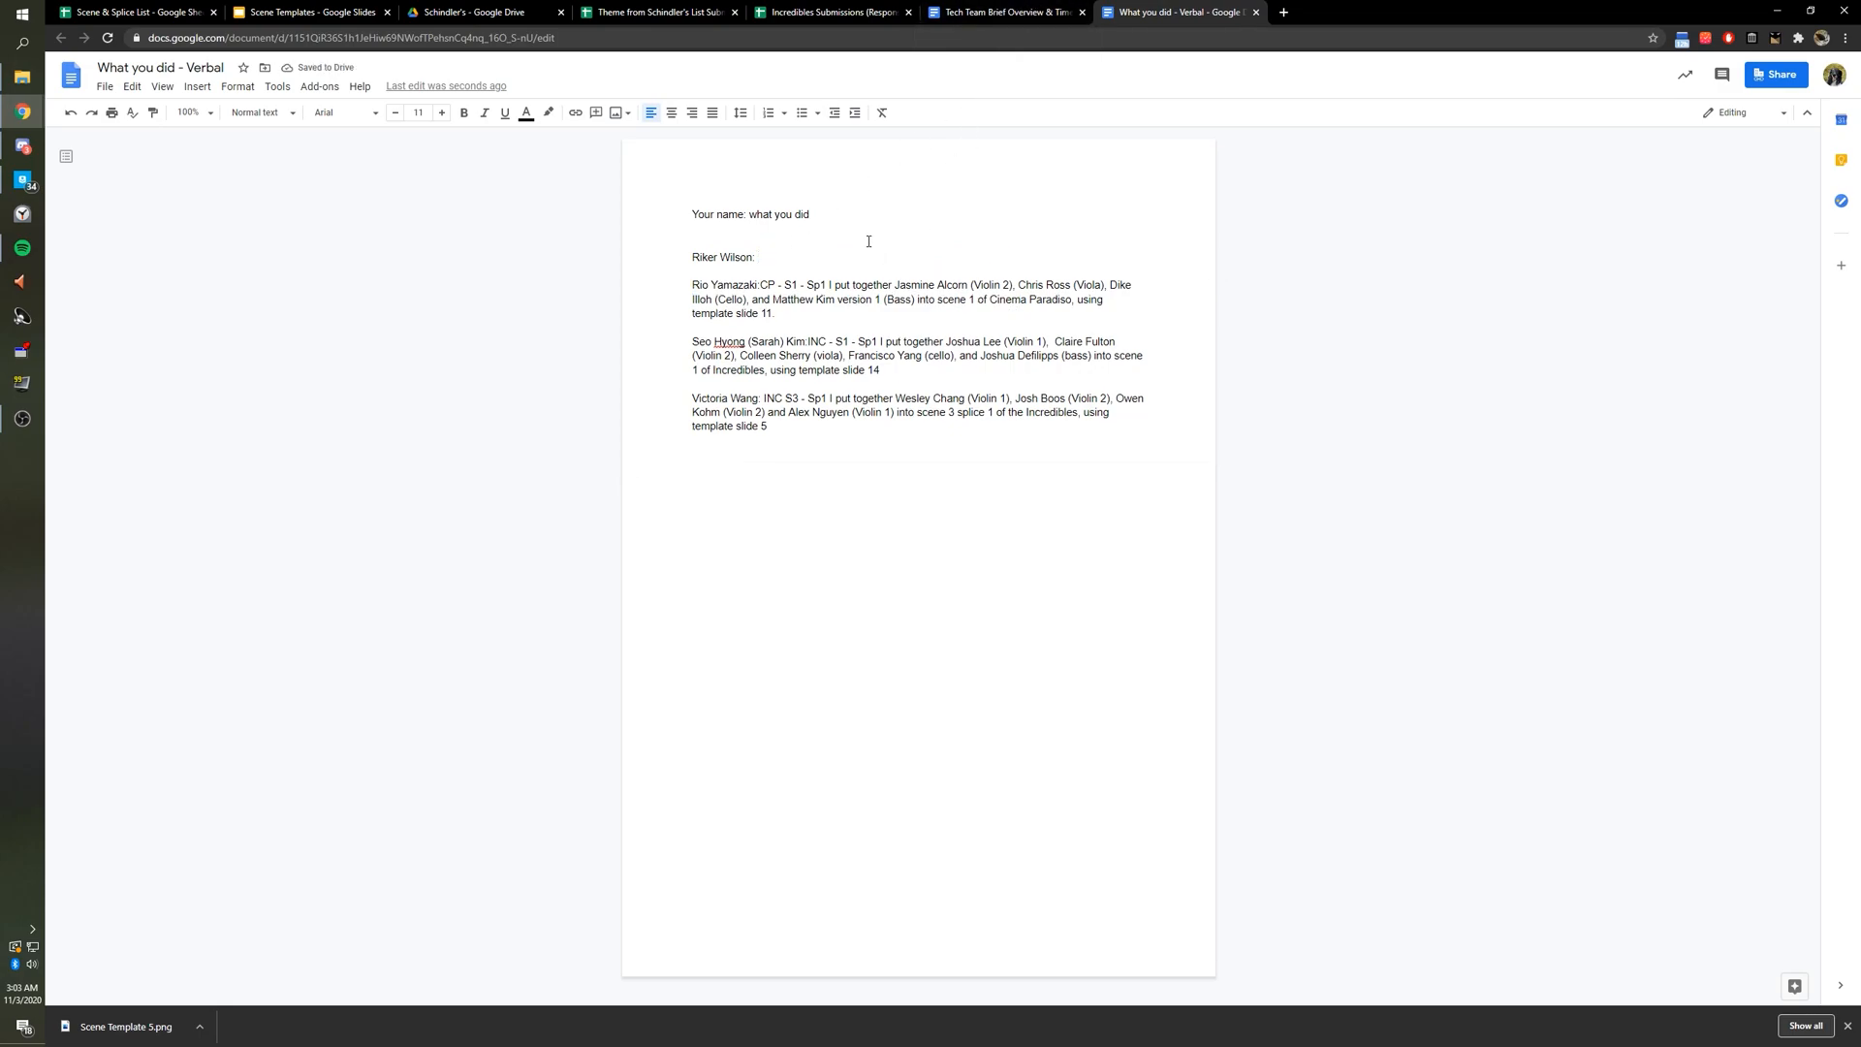
# Paste the musician names as plain text, then select the CP S2 Sp1 code cell in the sheet.
pyautogui.hotkey('ctrl', 'z')
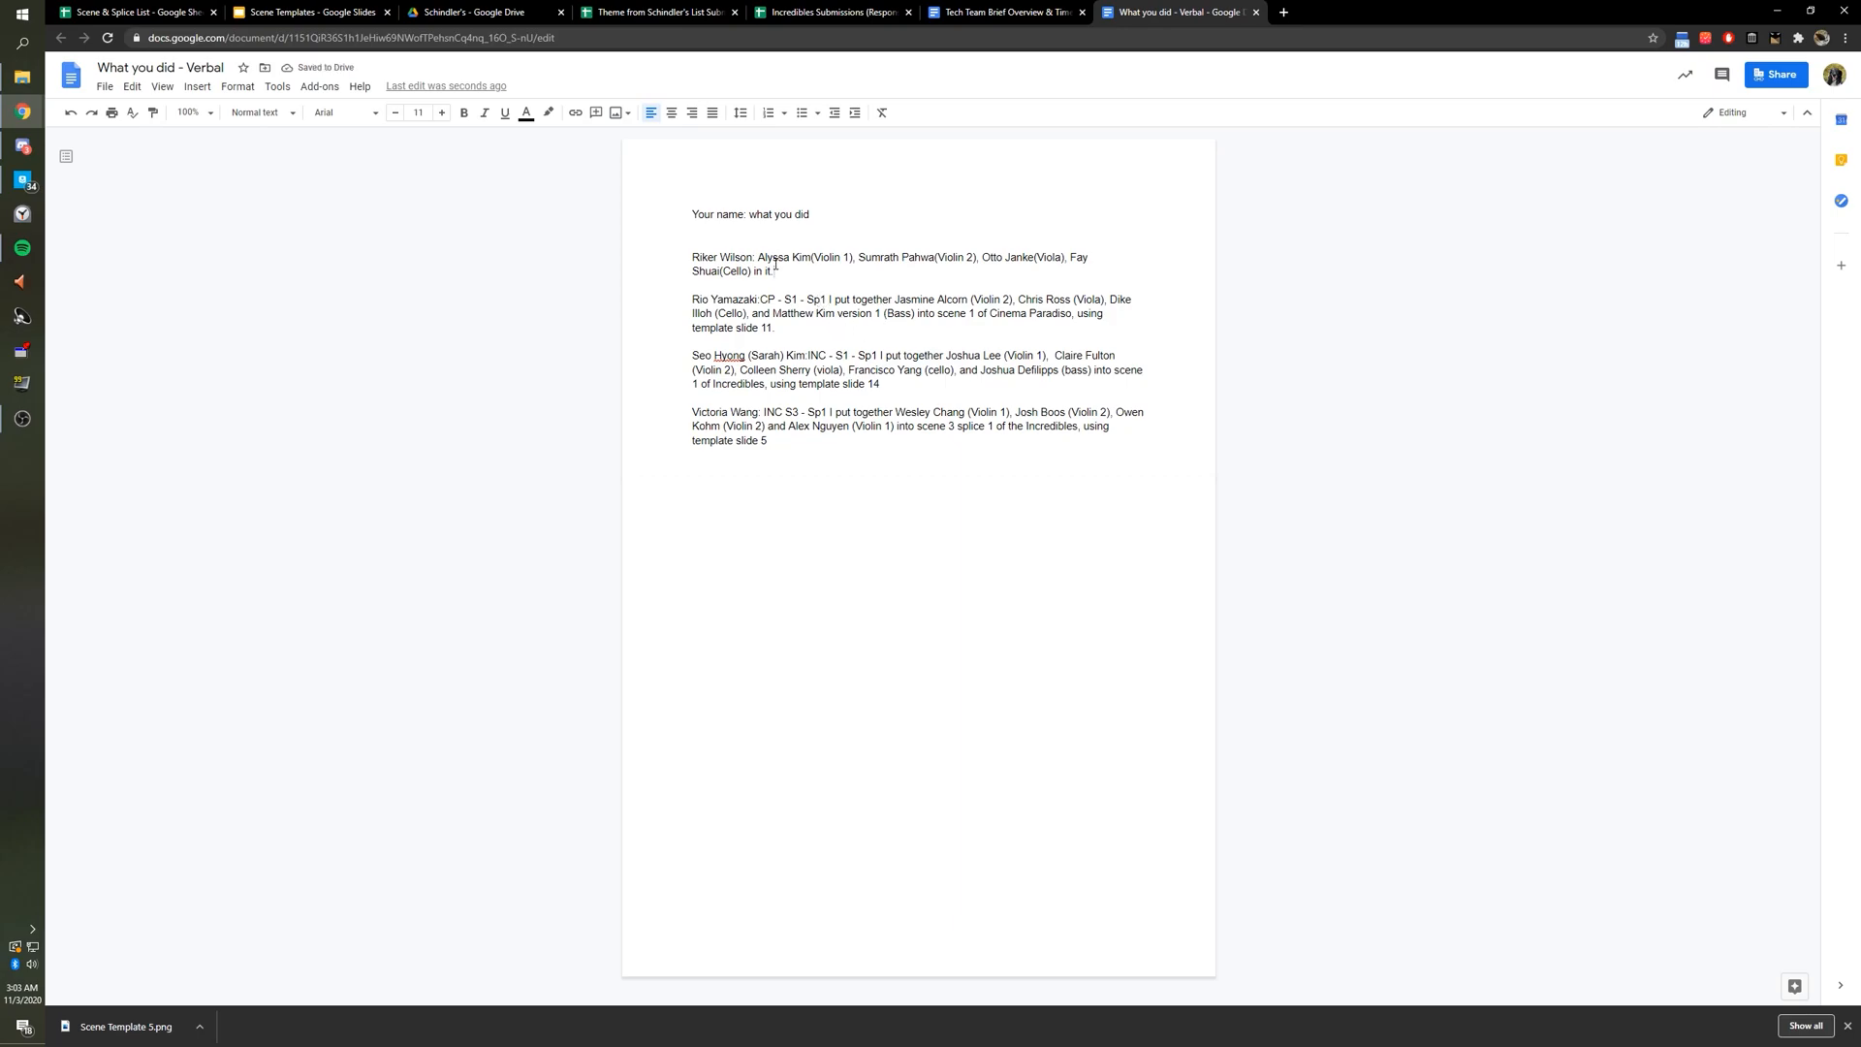
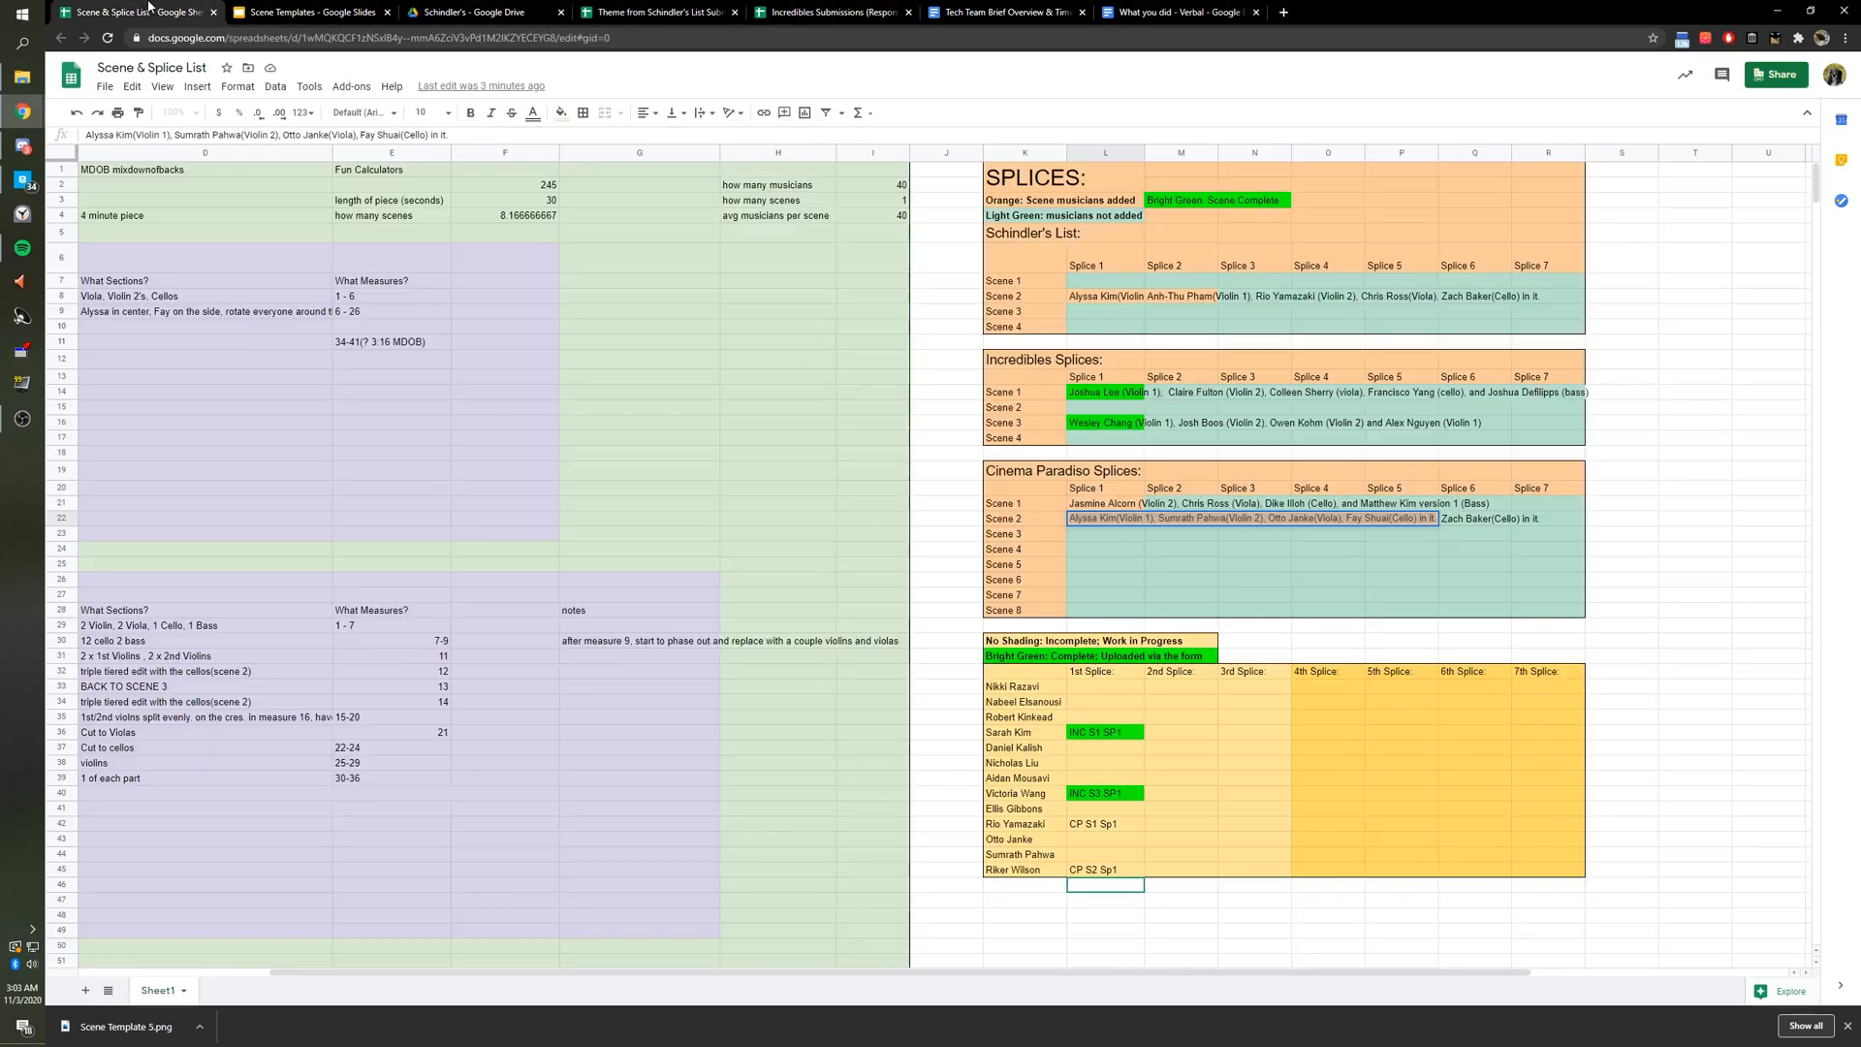
pyautogui.click(131, 11)
pyautogui.click(1111, 864)
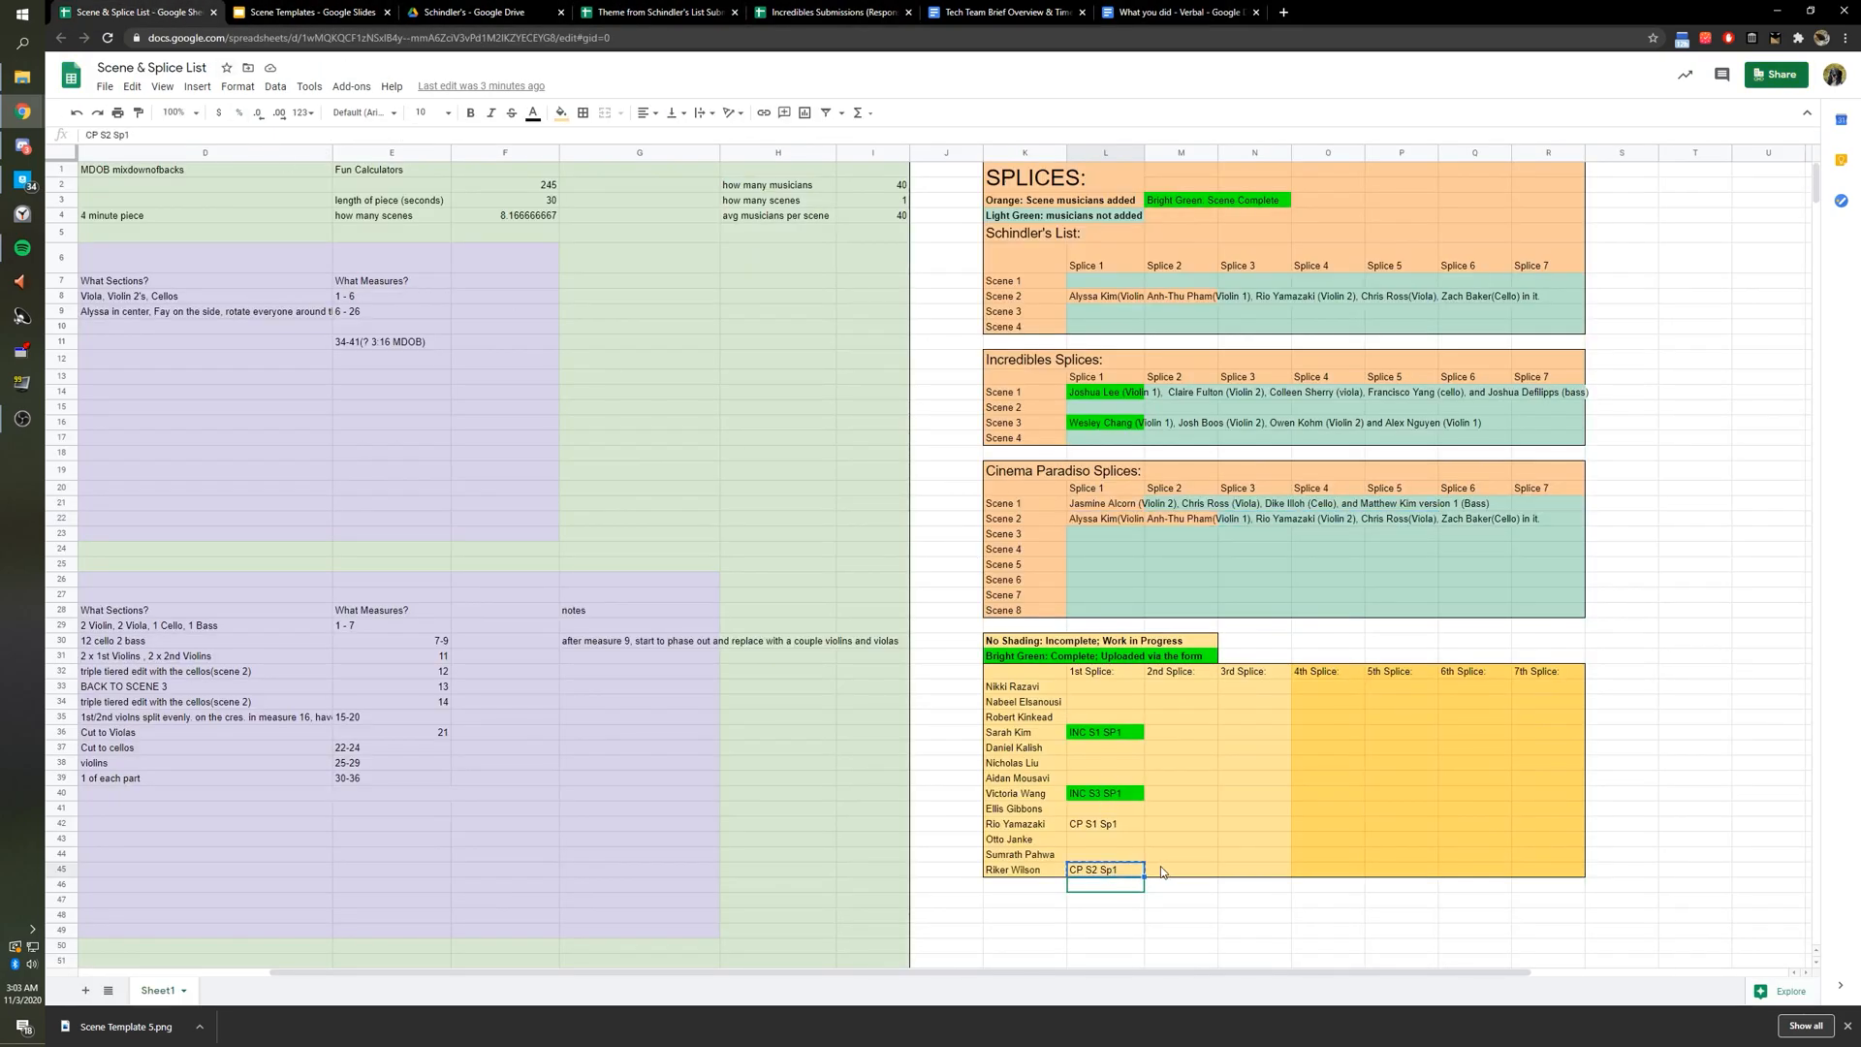
# Insert the CP S2 Sp1 code before the names, followed by 'I am putting together'.
pyautogui.click(1175, 12)
pyautogui.click(758, 256)
pyautogui.write('CP S2 Sp1')
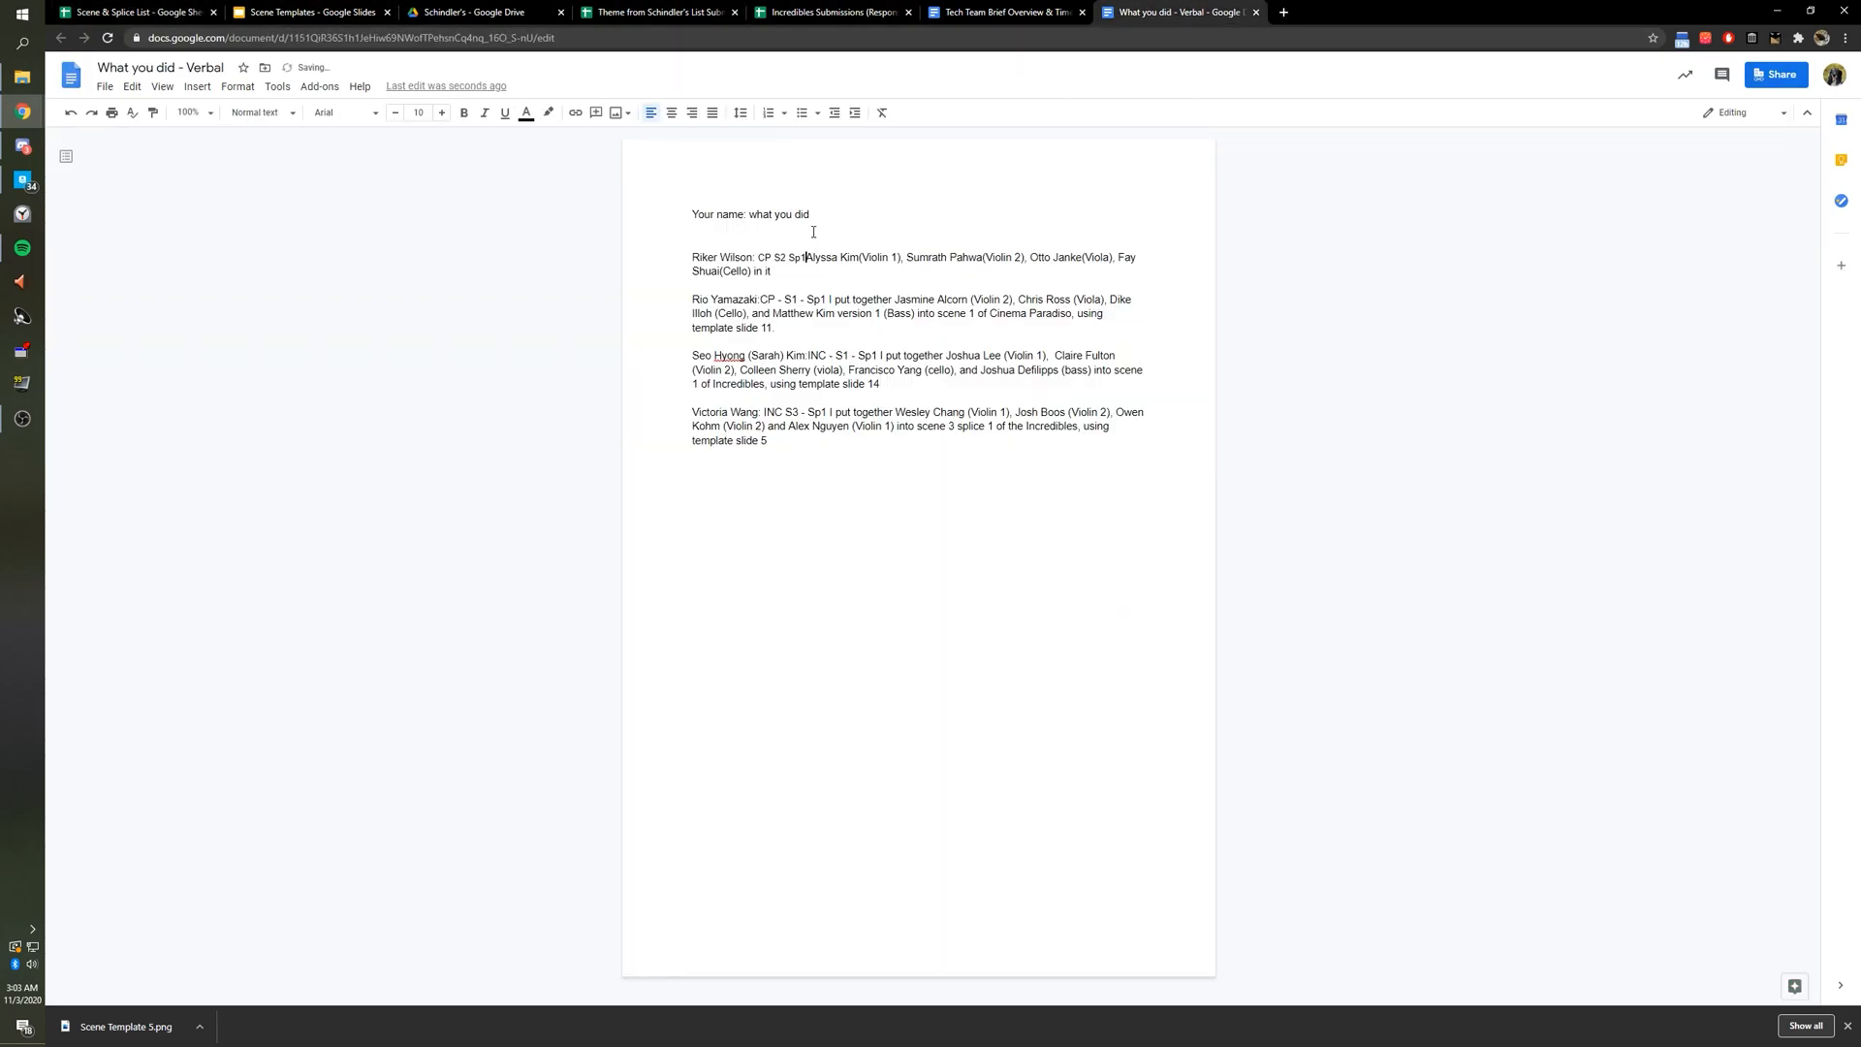
pyautogui.press('BackSpace')
pyautogui.write('p1 -')
pyautogui.press('BackSpace')
pyautogui.press('BackSpace')
pyautogui.write('I am put')
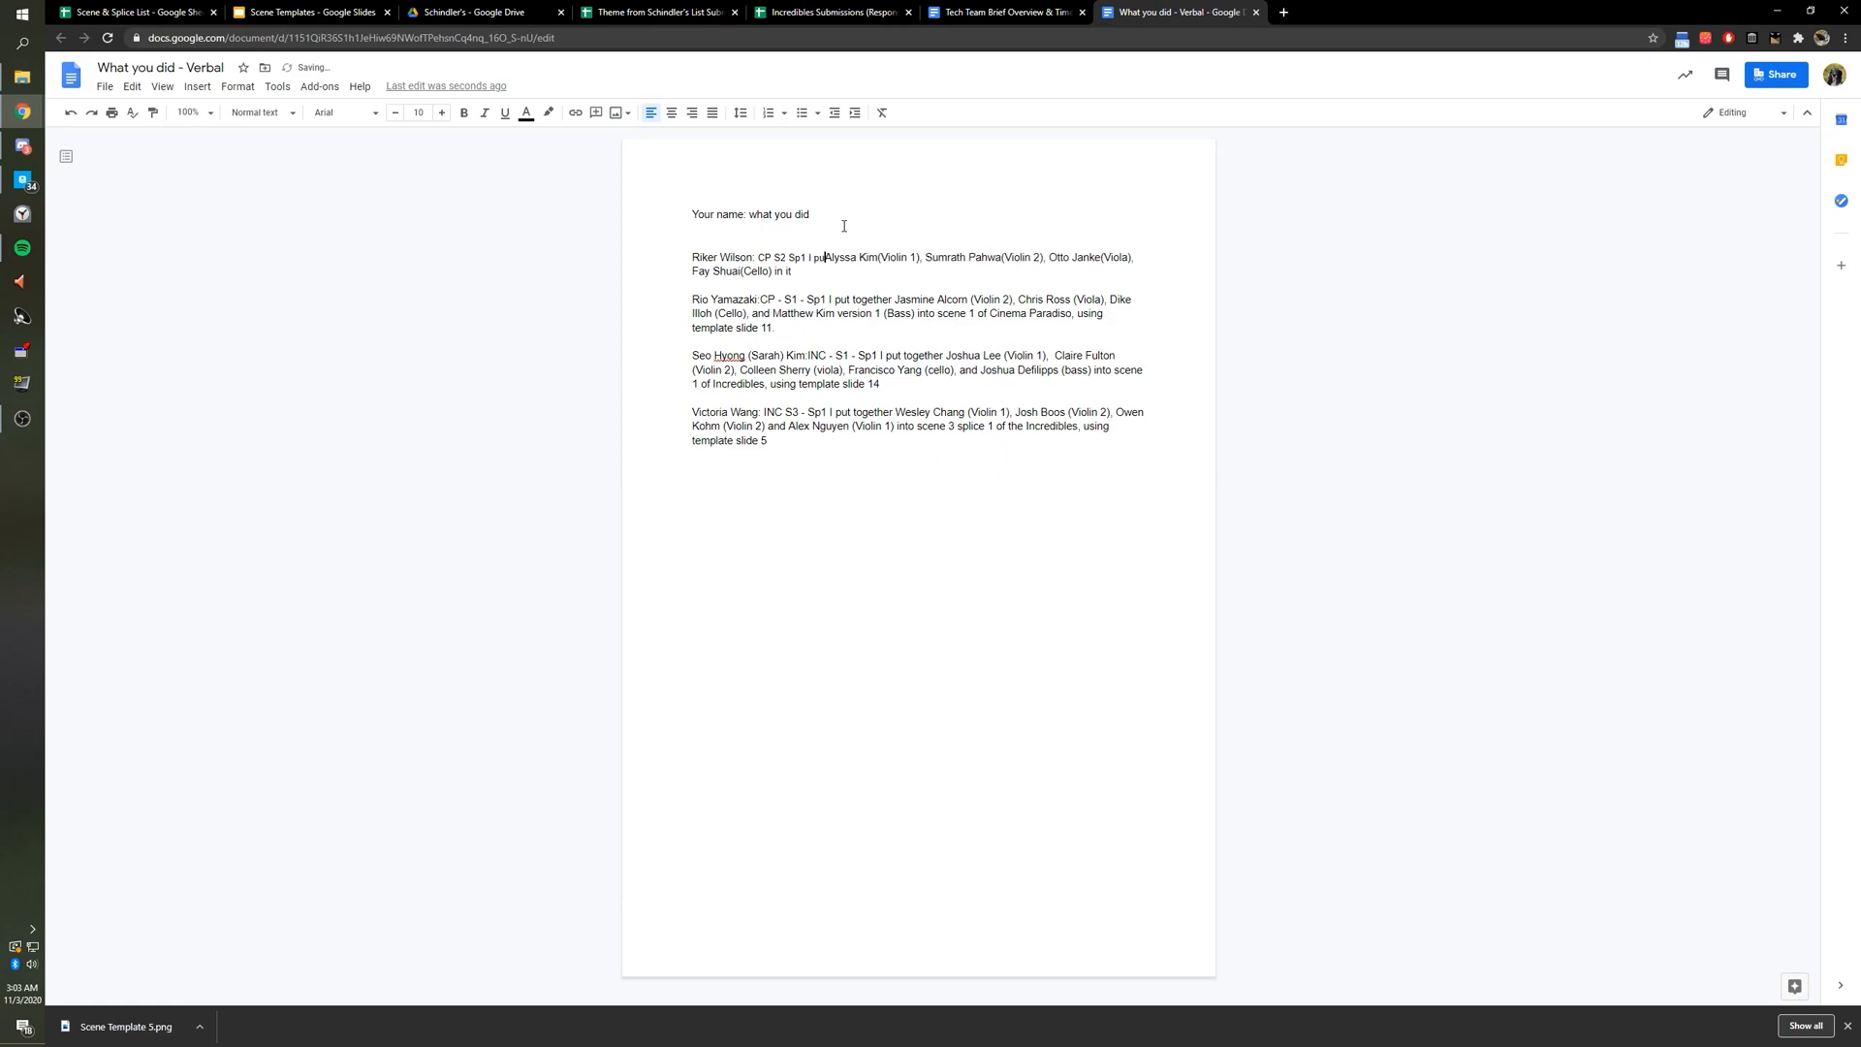
pyautogui.write('ting together')
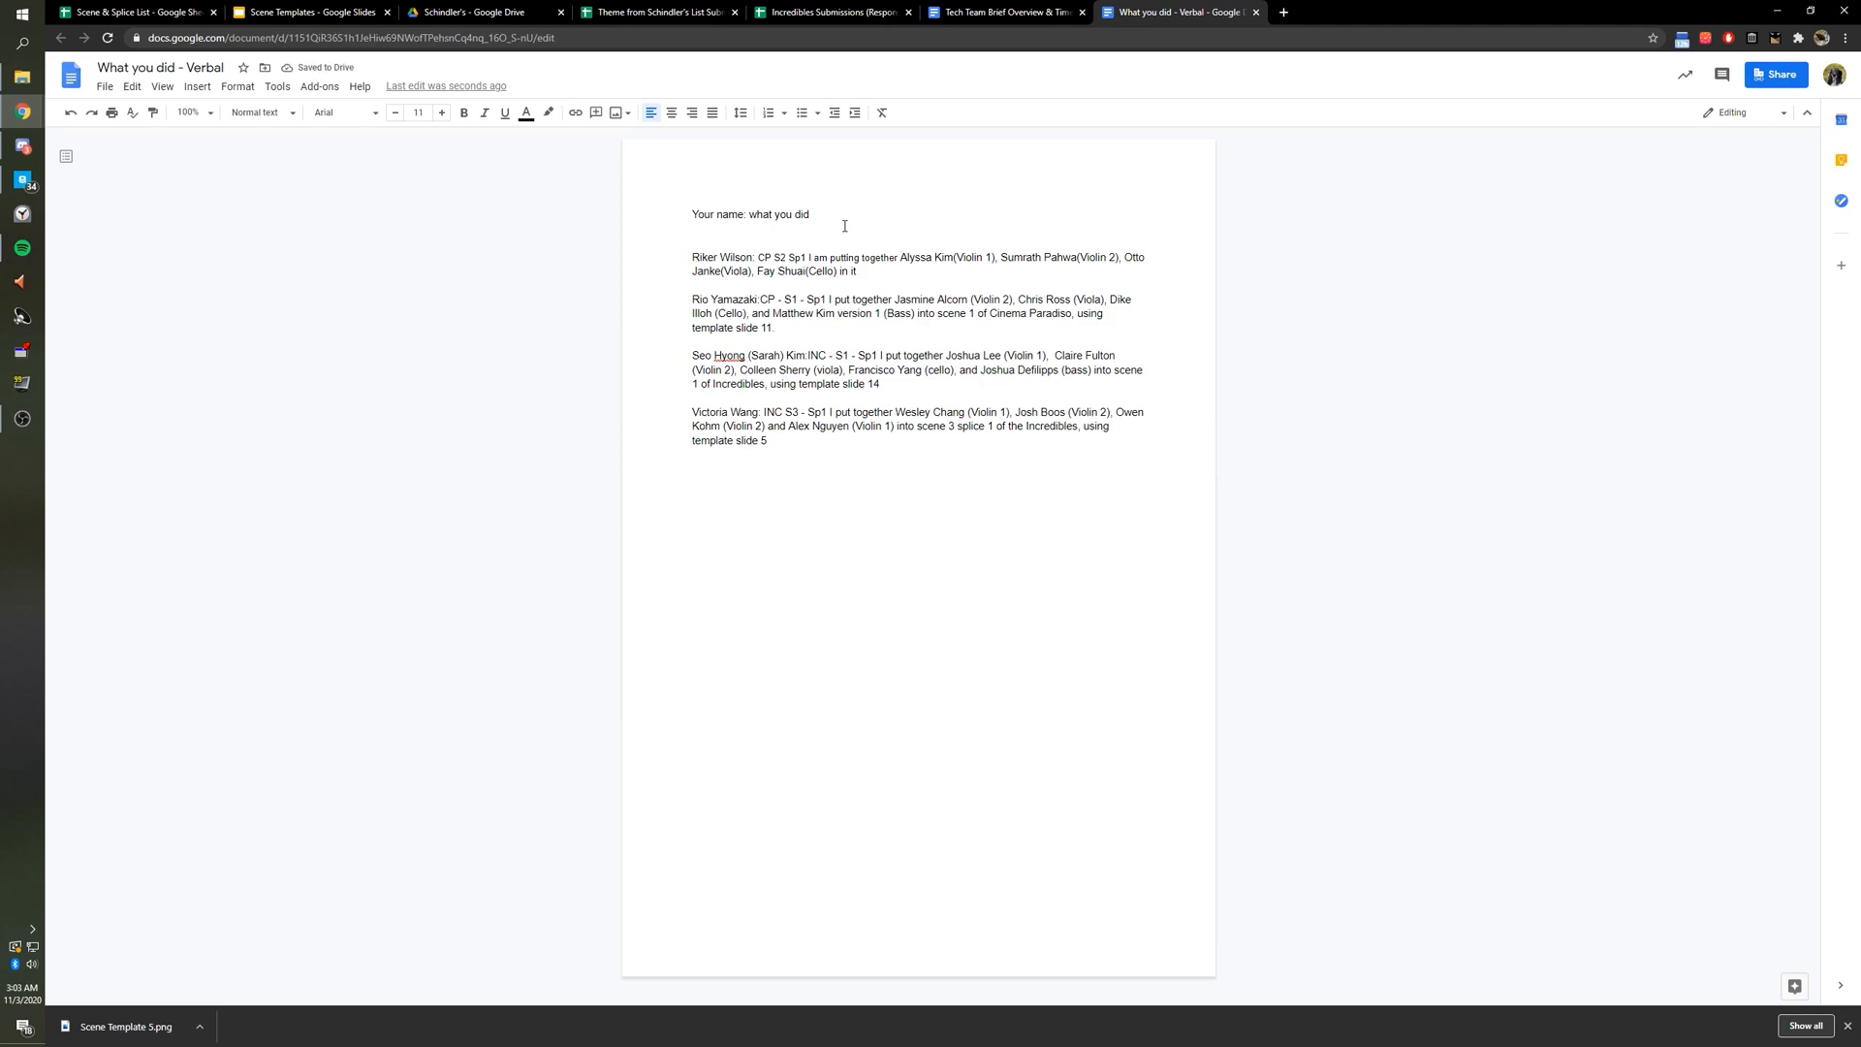
pyautogui.press('BackSpace')
pyautogui.press('BackSpace')
# Add 'into scene 2, Splice1, with template 5 of Cinema Paradiso' and clear the entry's formatting.
pyautogui.write('Cinema')
pyautogui.write(', Spli')
pyautogui.write('ce1, T')
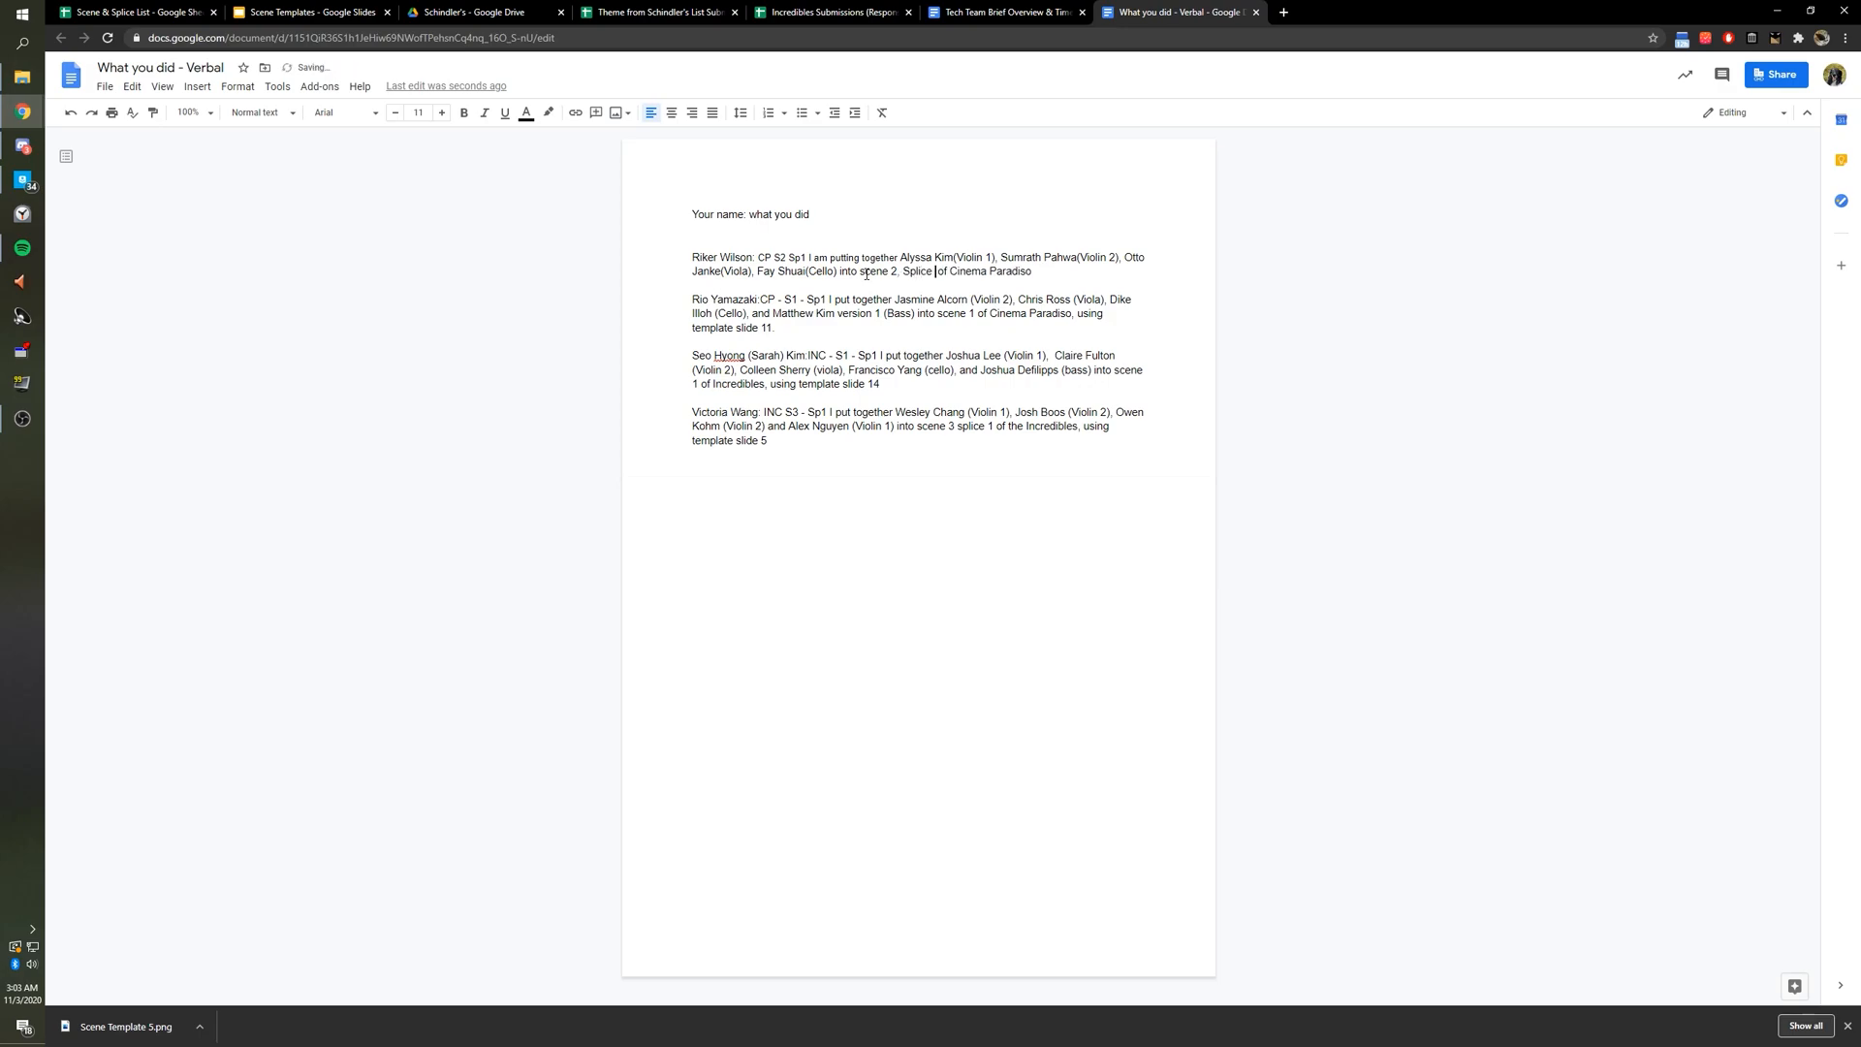
pyautogui.press('BackSpace')
pyautogui.write('with template5')
pyautogui.write('.')
pyautogui.moveTo(761, 261); pyautogui.dragTo(1127, 273)
pyautogui.hotkey('ctrl', '\\')
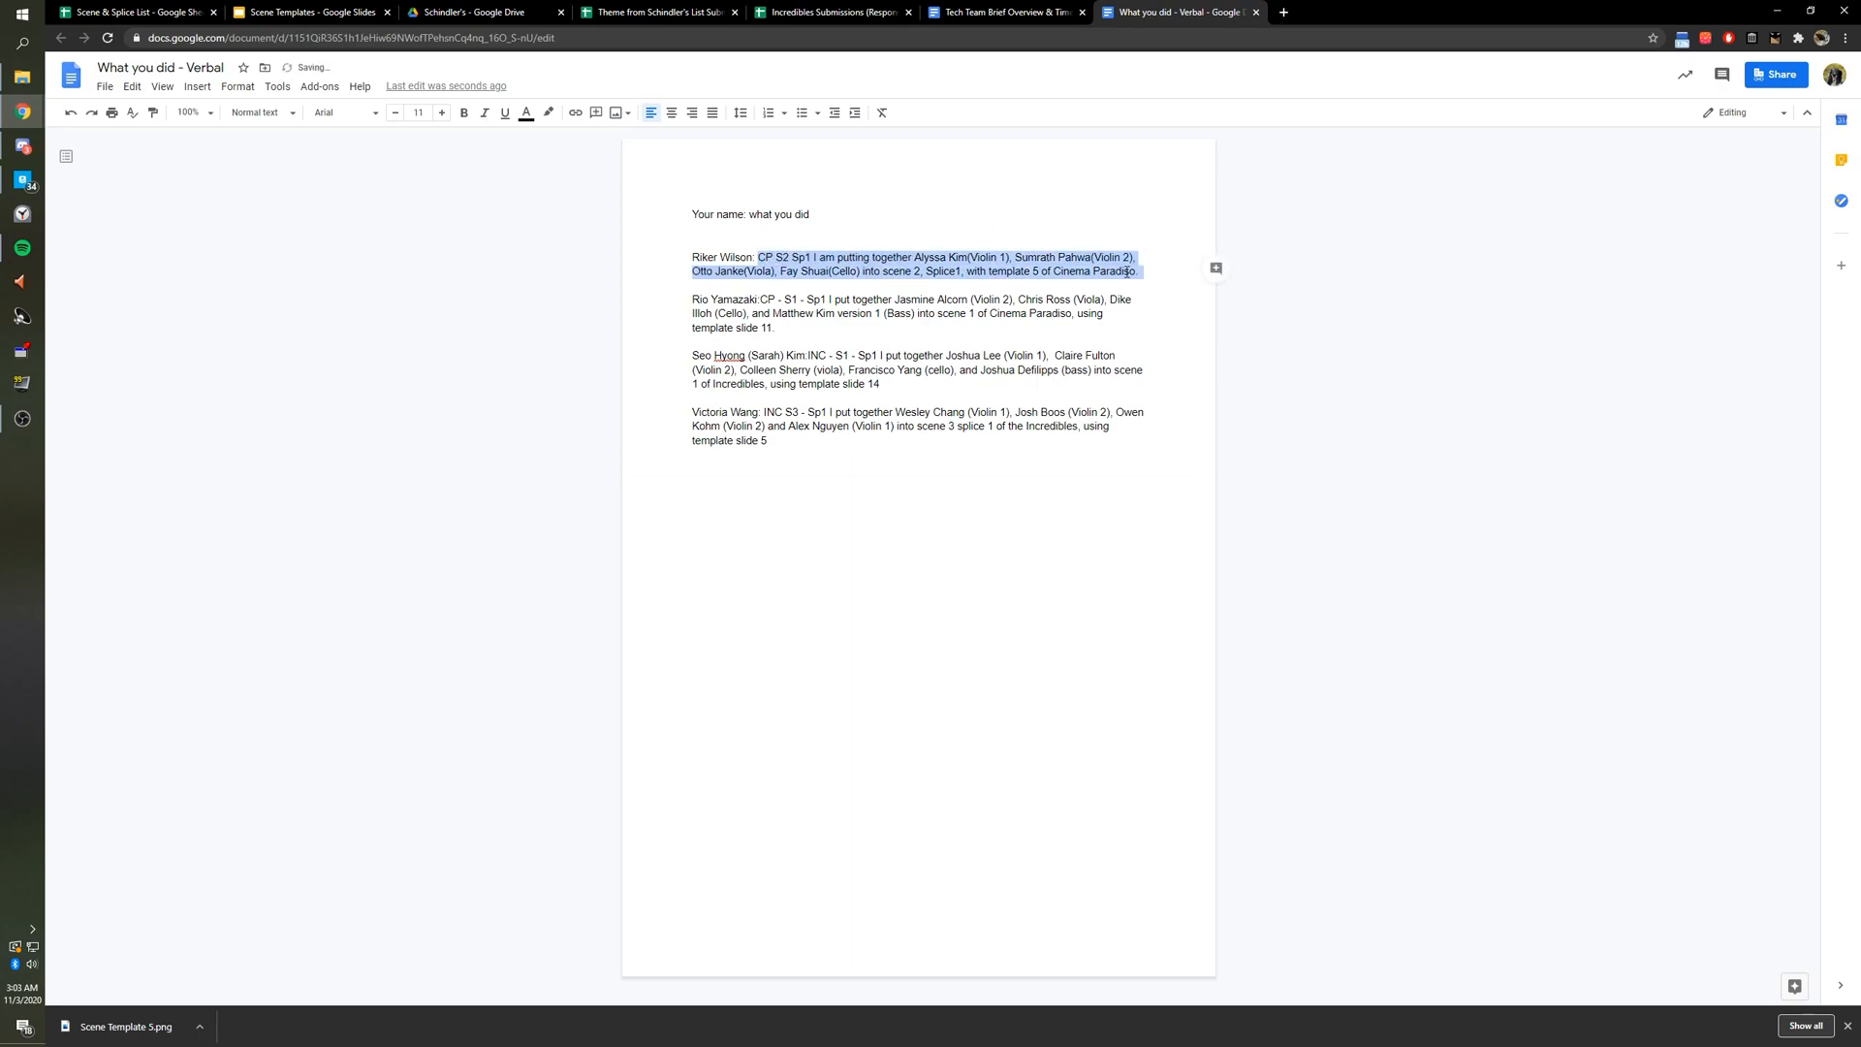
pyautogui.click(1128, 272)
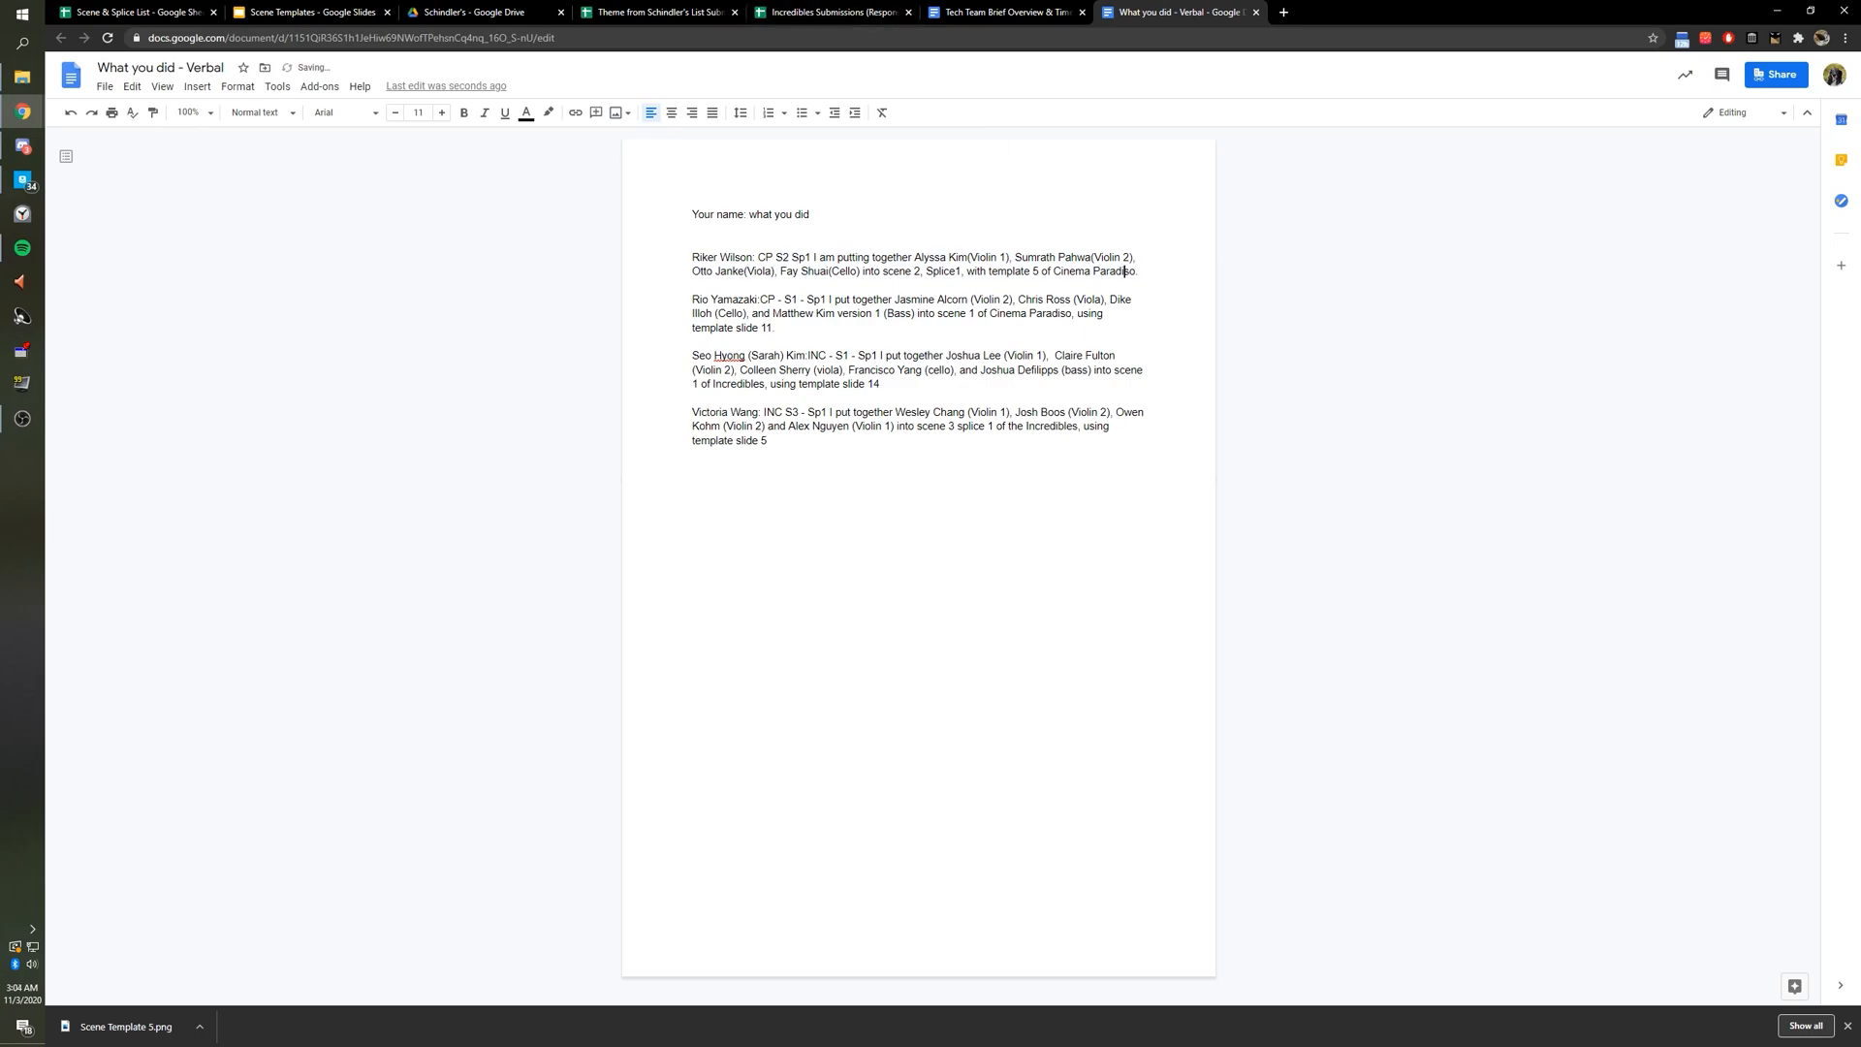
pyautogui.click(834, 13)
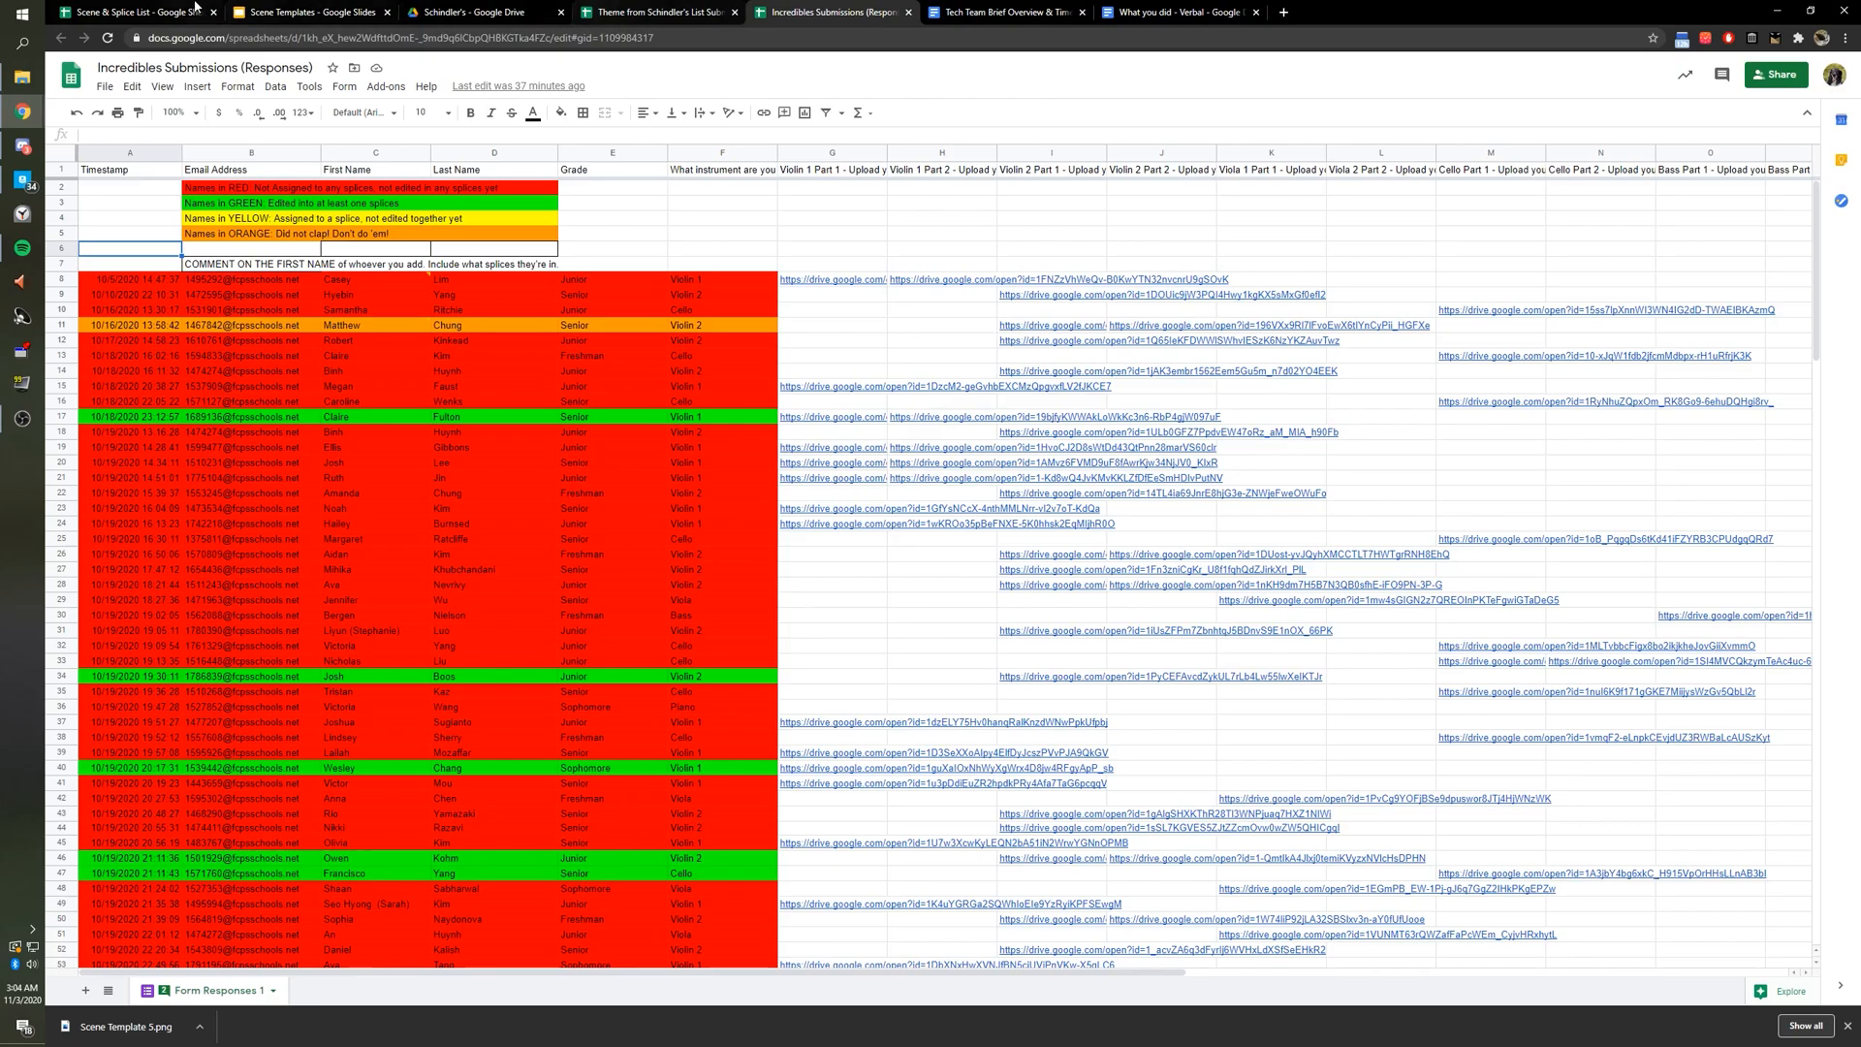
pyautogui.click(136, 13)
# Review the new doc entry, then pull the Cinema Paradiso Submissions tab out and dock it back.
pyautogui.click(1226, 12)
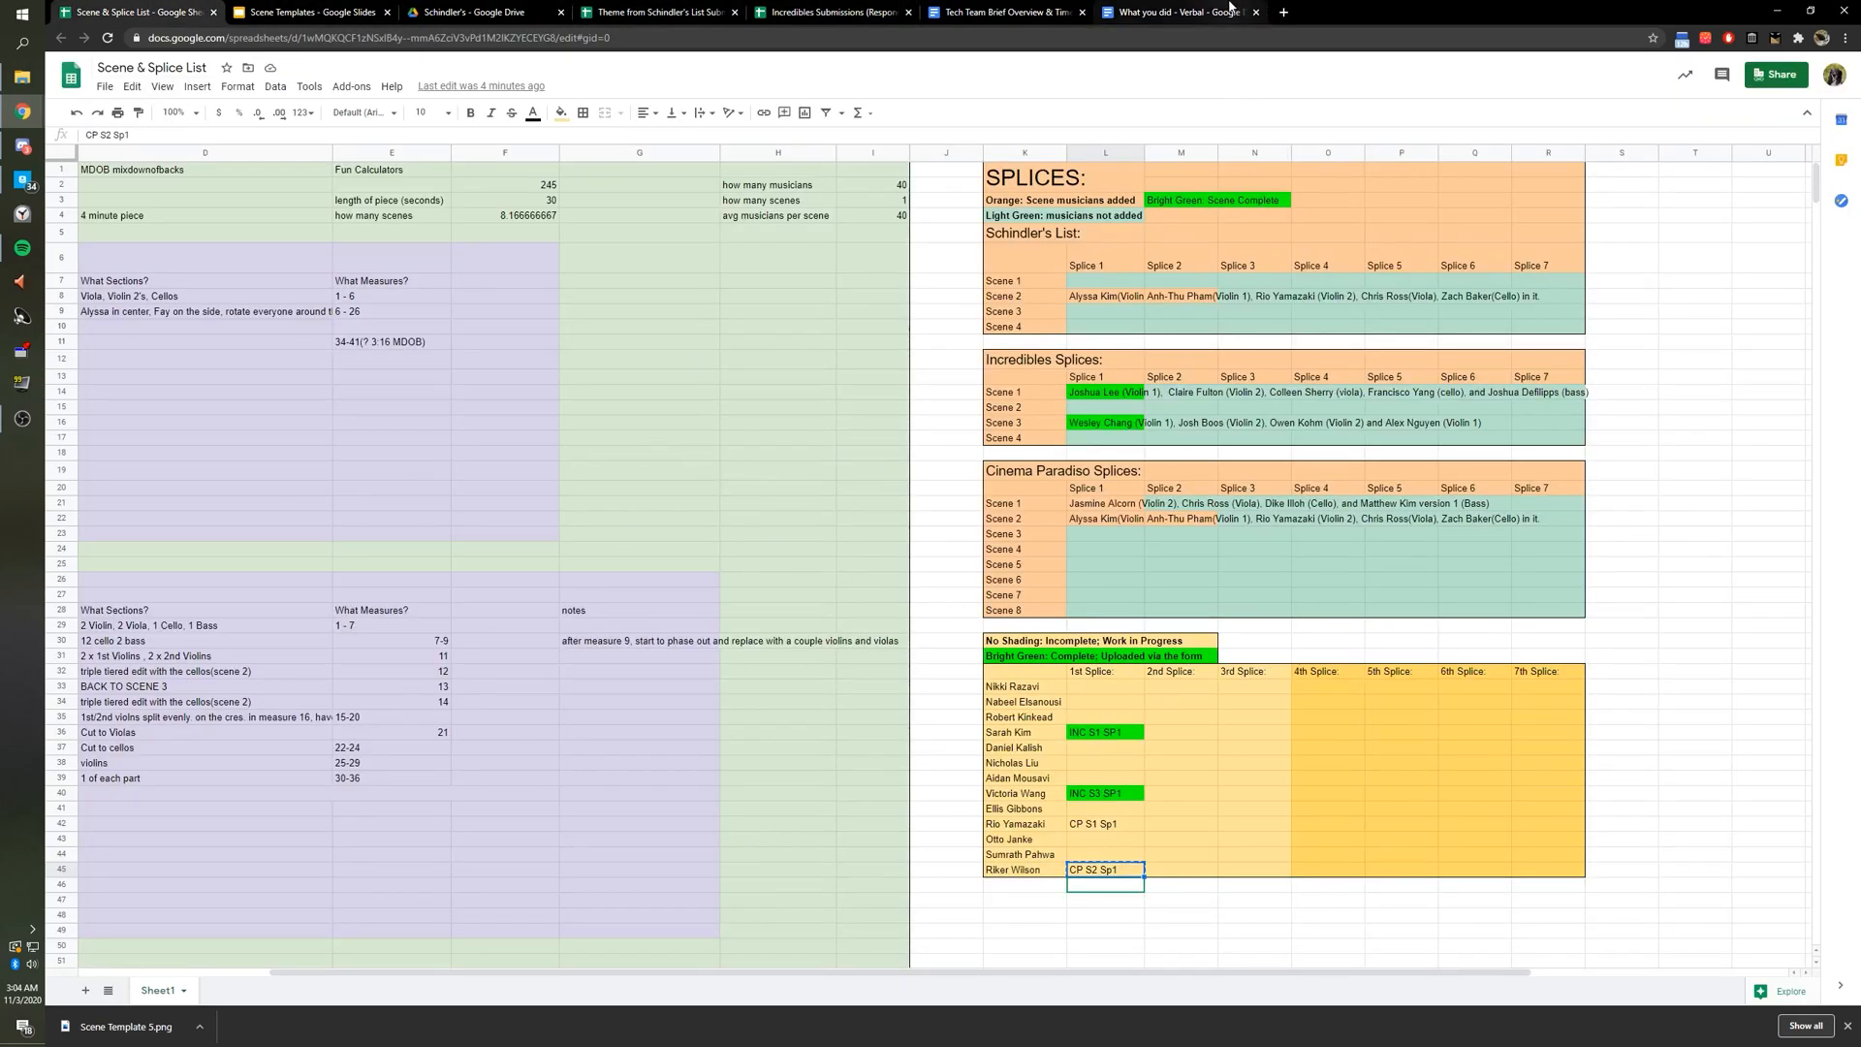
pyautogui.moveTo(806, 258); pyautogui.dragTo(941, 355)
pyautogui.click(940, 355)
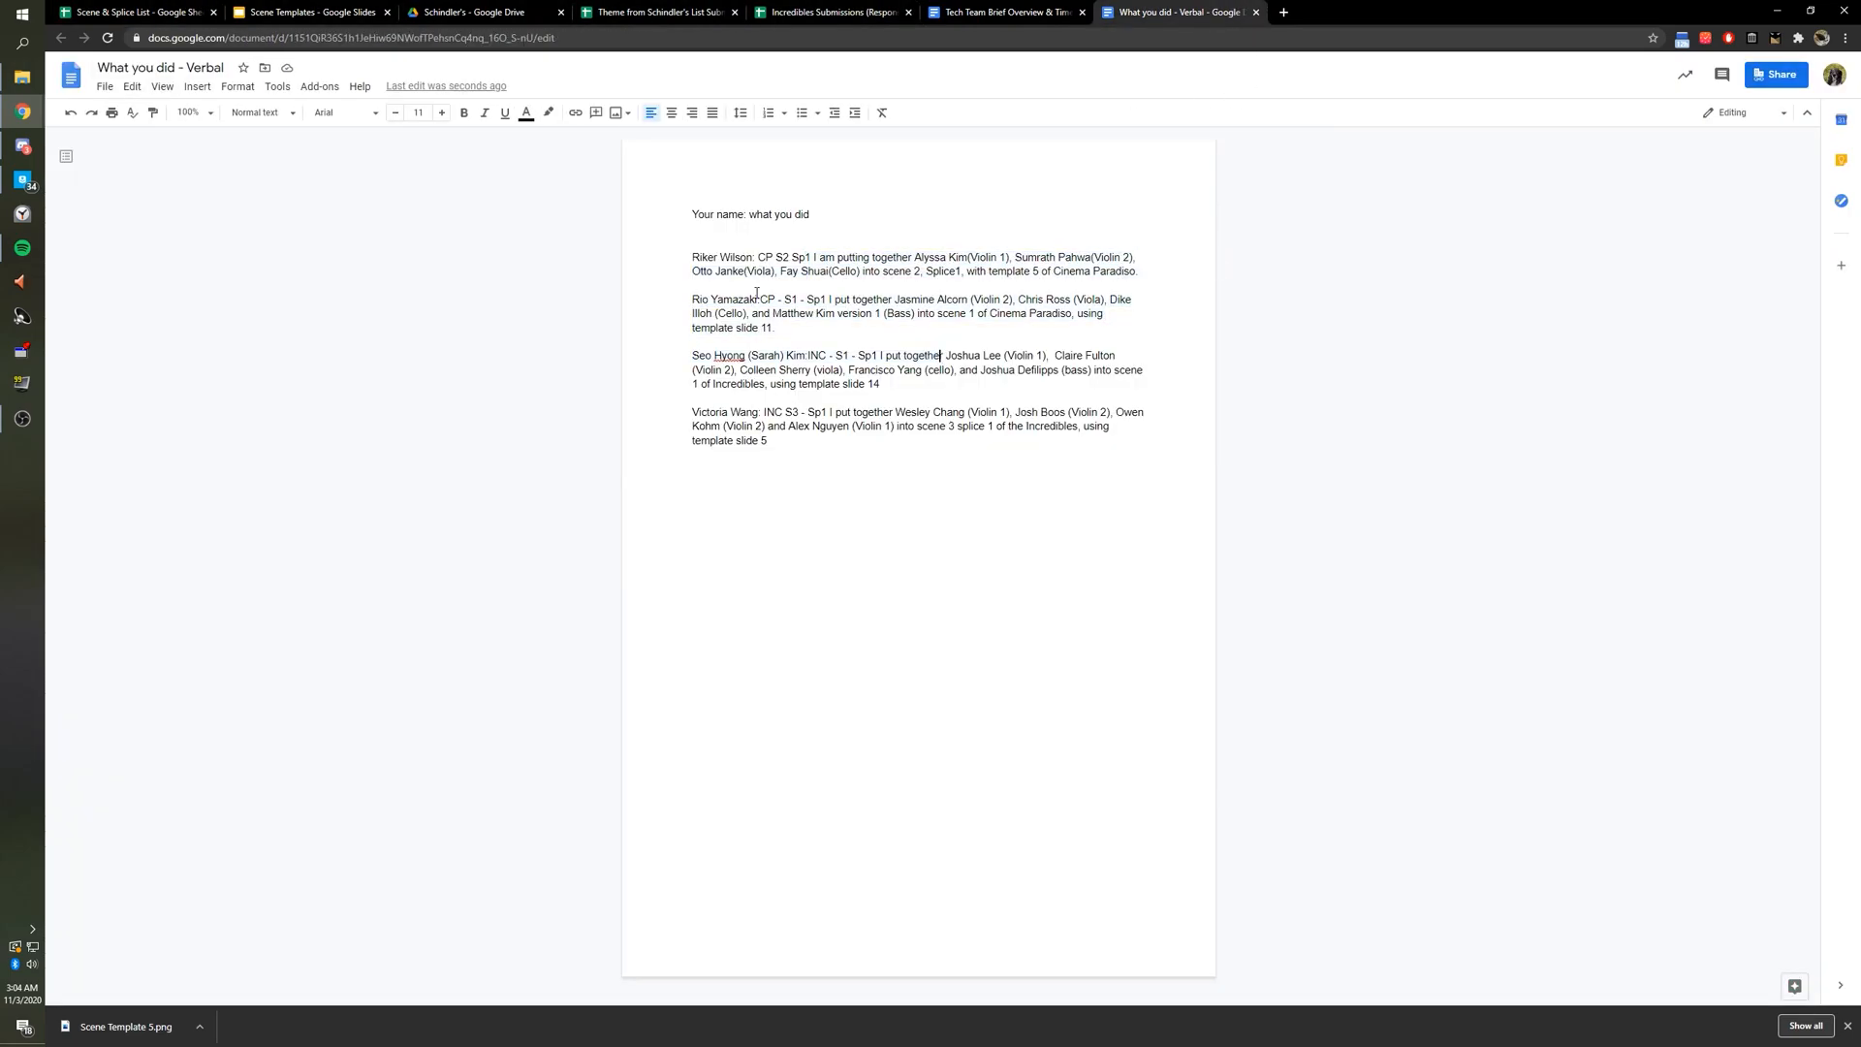
pyautogui.click(156, 10)
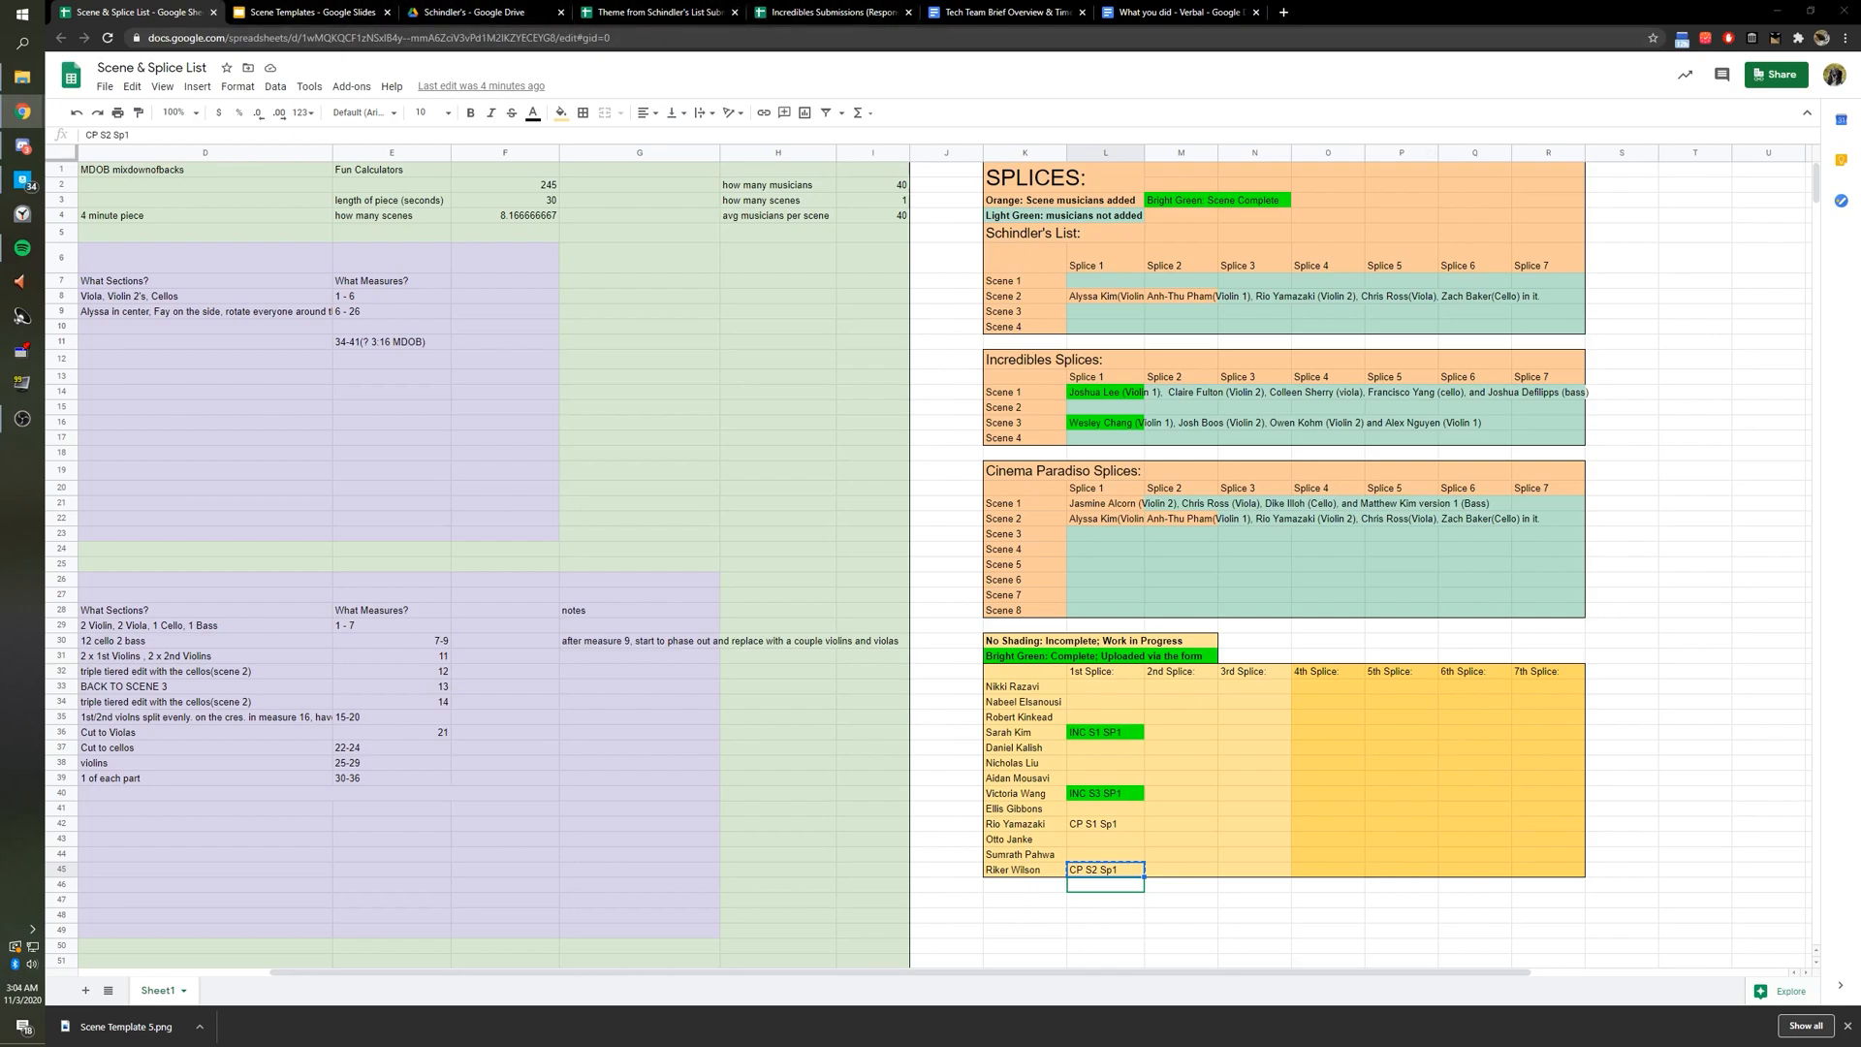
pyautogui.moveTo(1860, 281); pyautogui.dragTo(689, 165)
pyautogui.moveTo(534, 175); pyautogui.dragTo(660, 12)
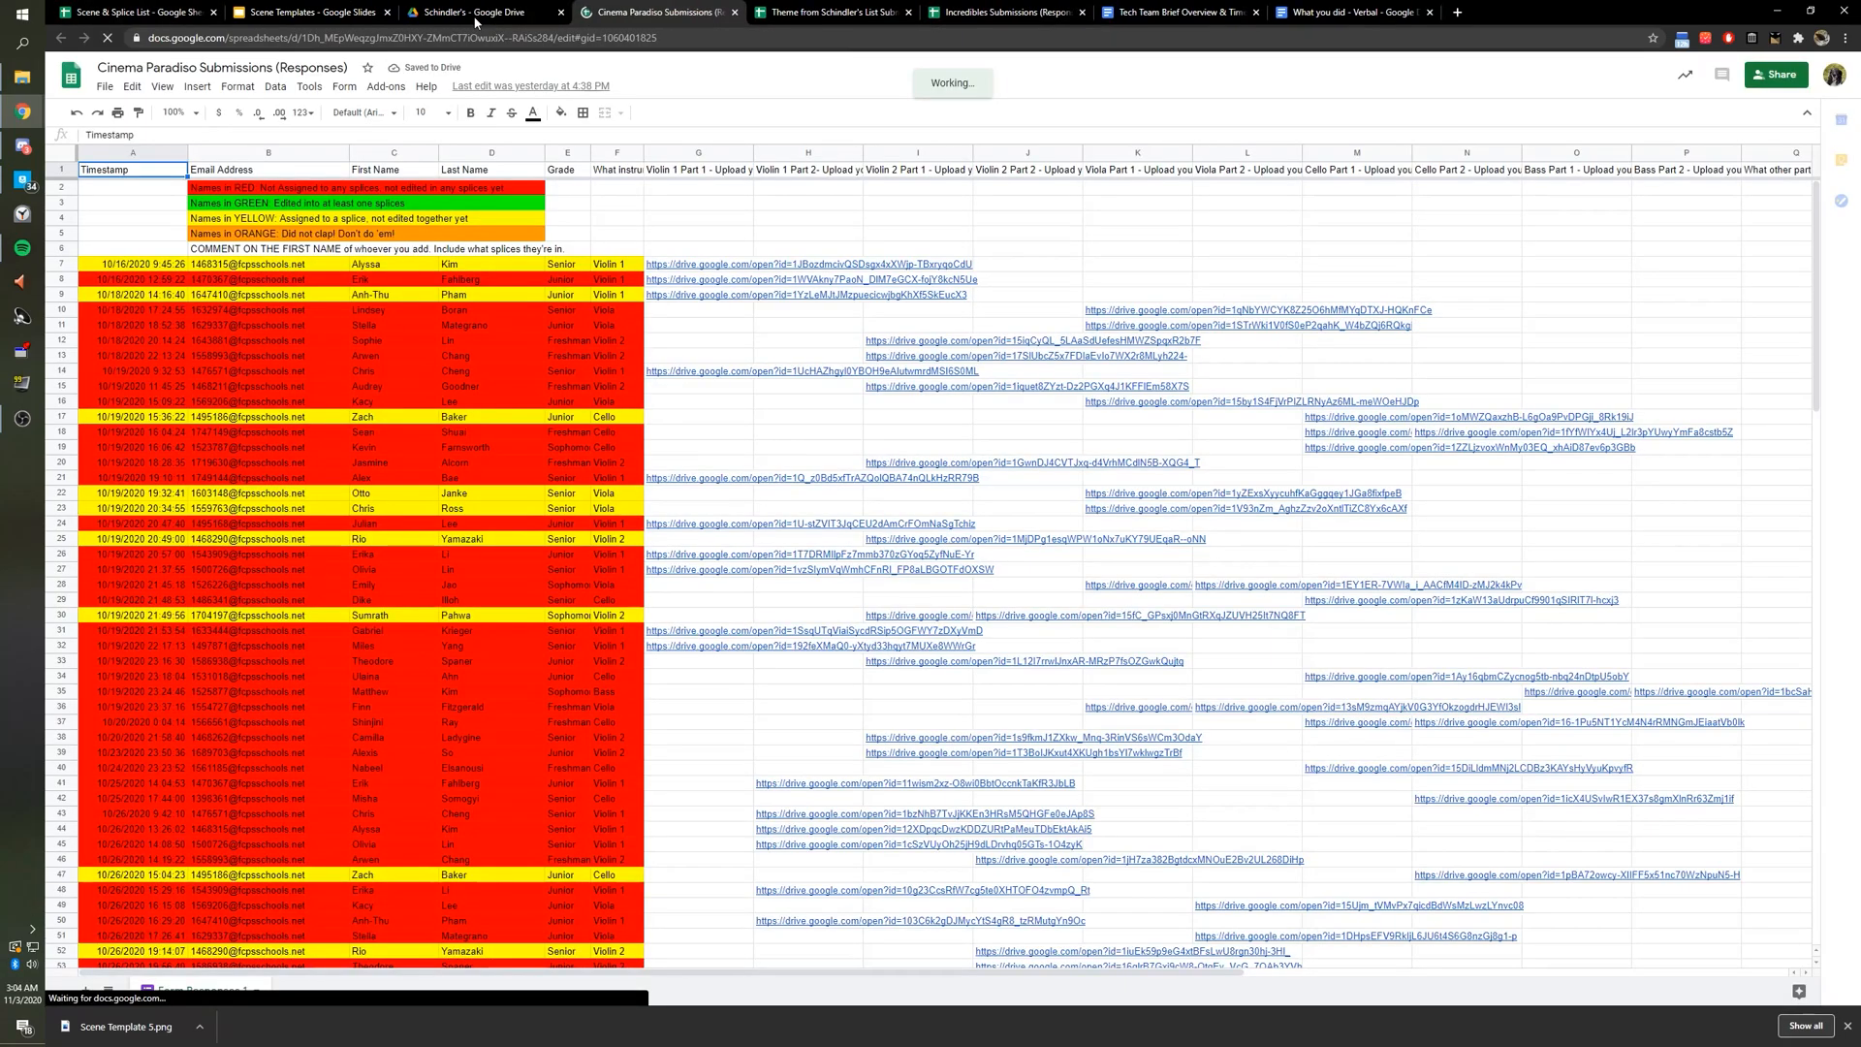
# Detach Cinema Paradiso Submissions into its own window snapped right, with the Scene Templates window left.
pyautogui.click(357, 306)
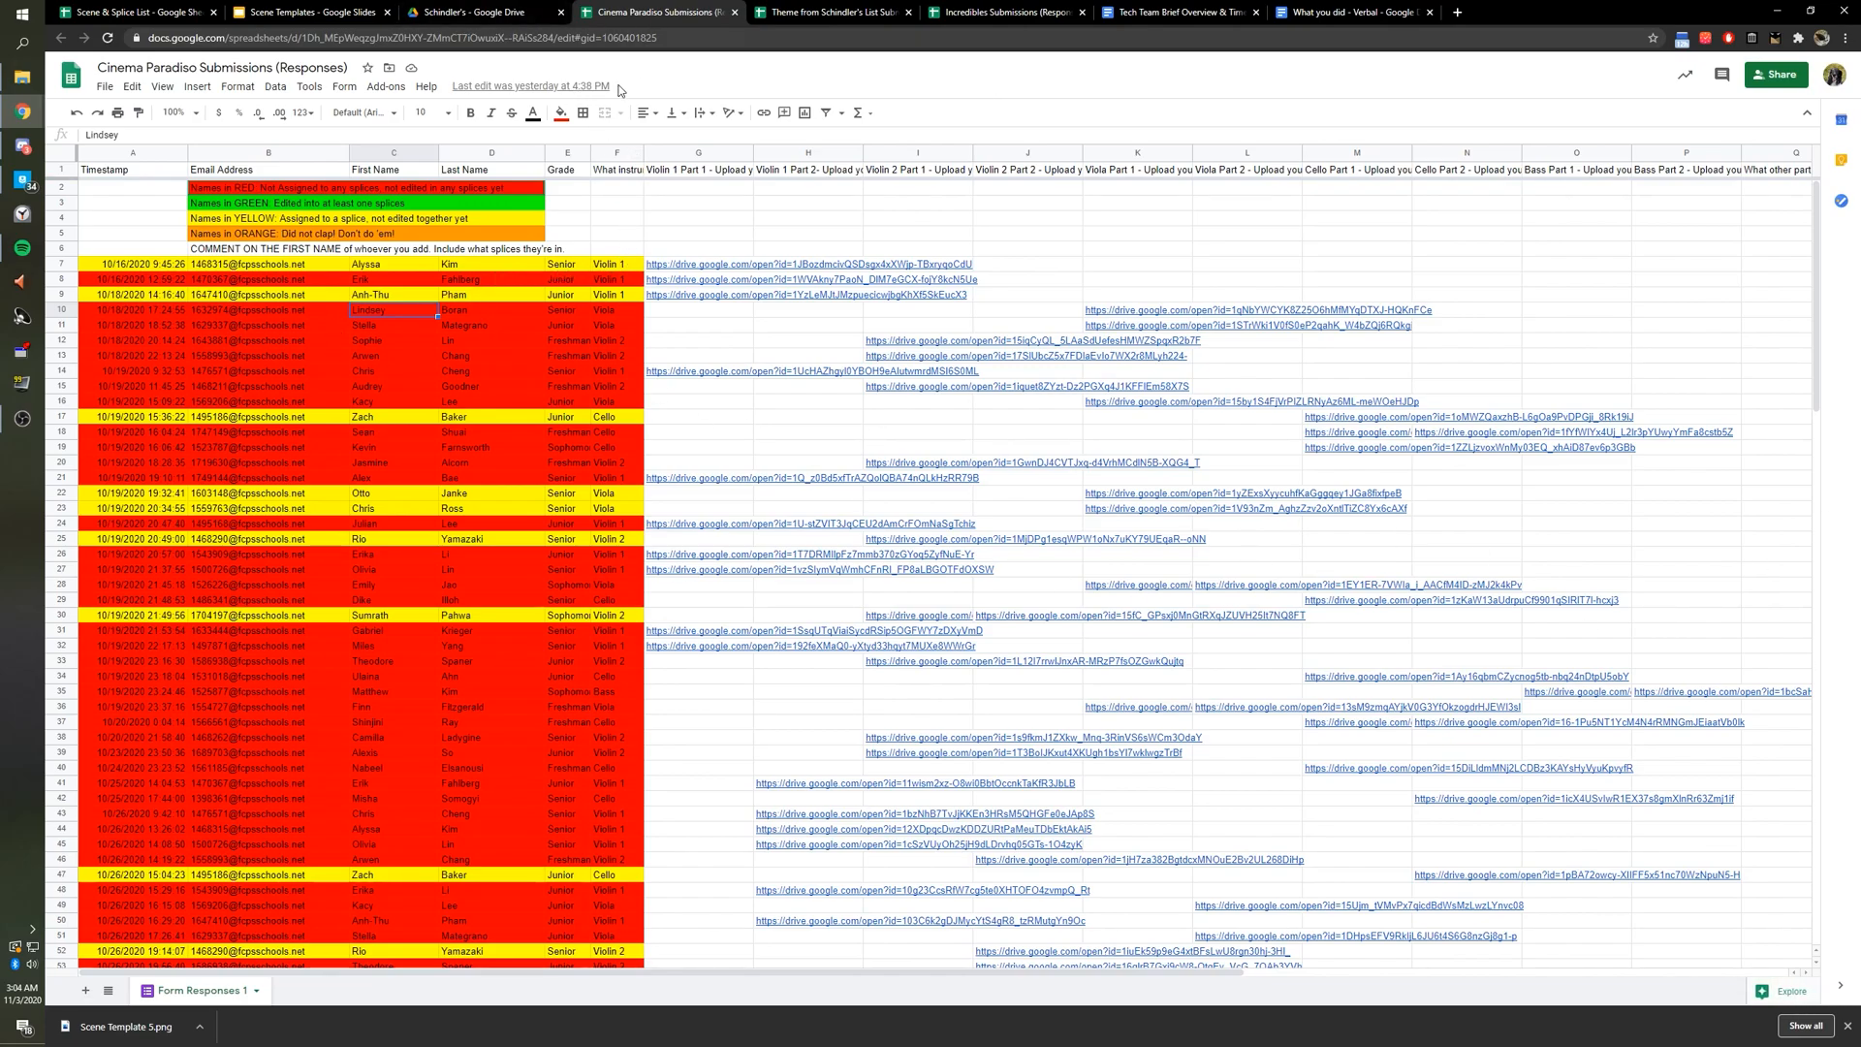
pyautogui.scroll(-4, 514, 320)
pyautogui.scroll(4, 513, 368)
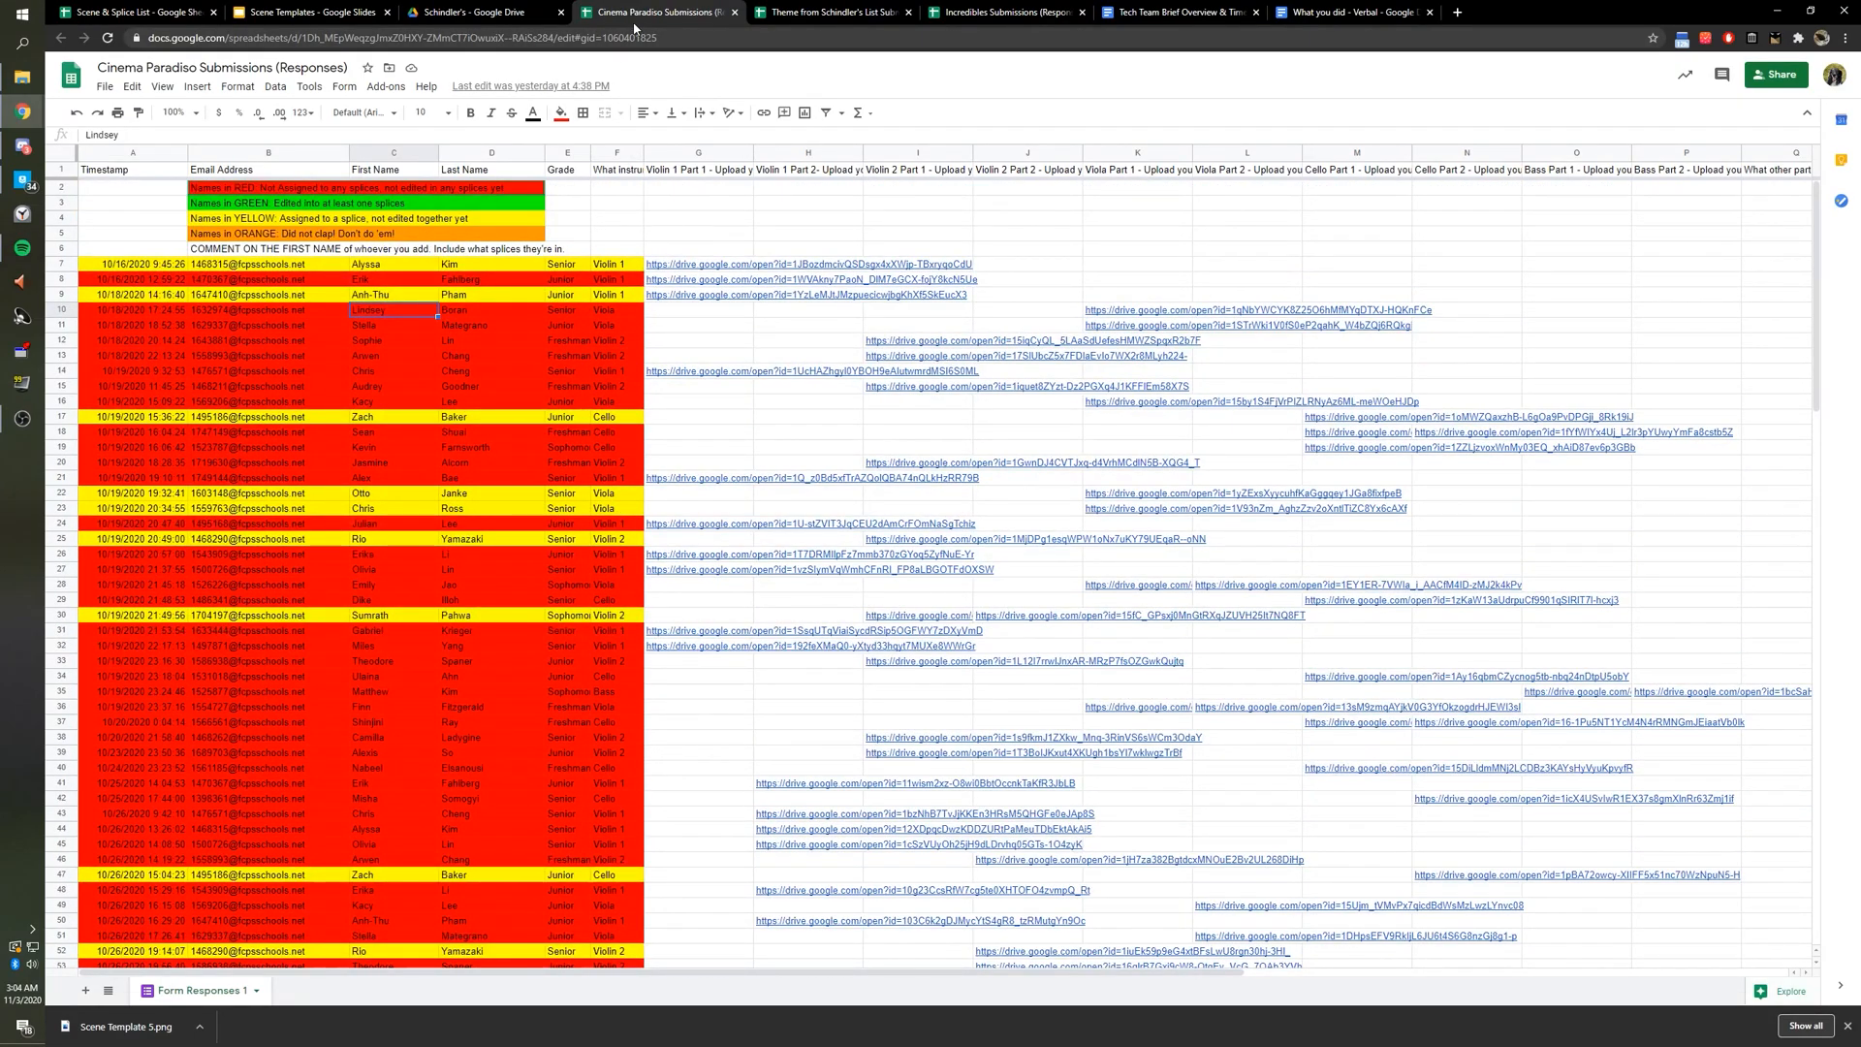
pyautogui.moveTo(621, 12); pyautogui.dragTo(685, 170)
pyautogui.moveTo(841, 6); pyautogui.dragTo(875, 194)
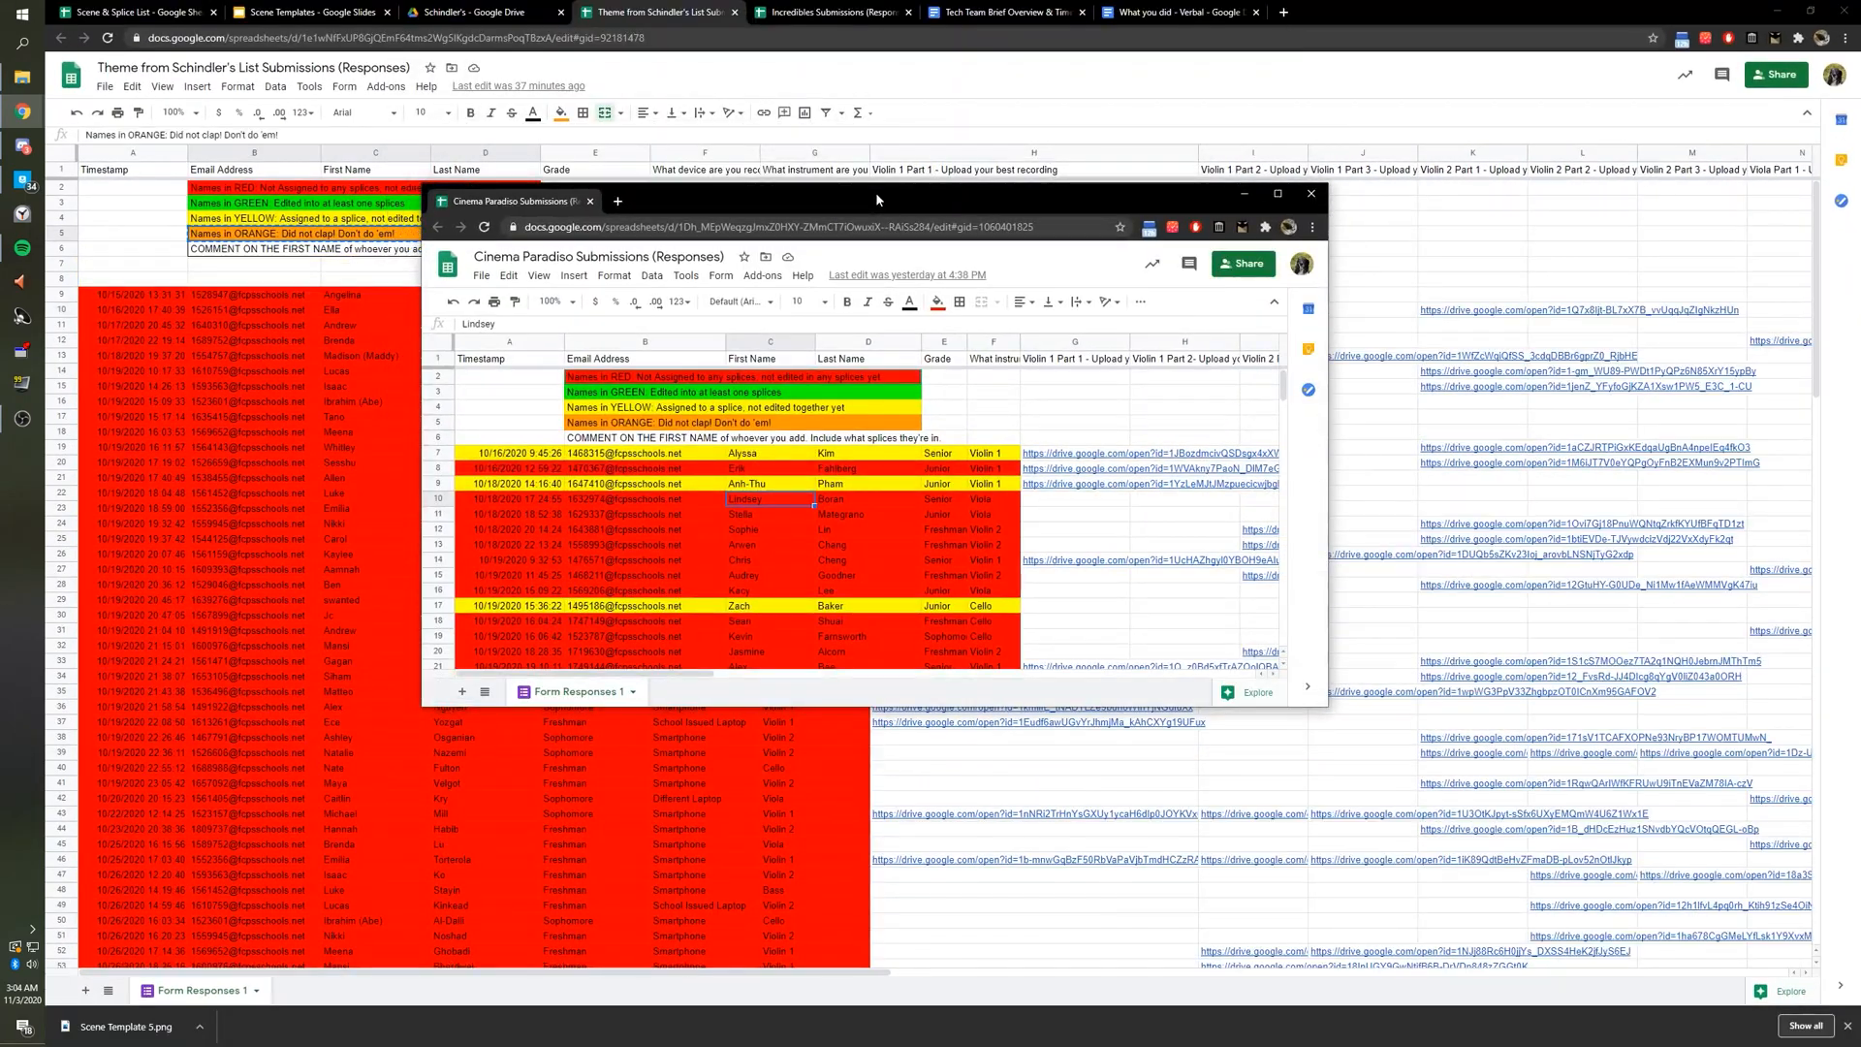
pyautogui.press('super+Right')
pyautogui.click(397, 208)
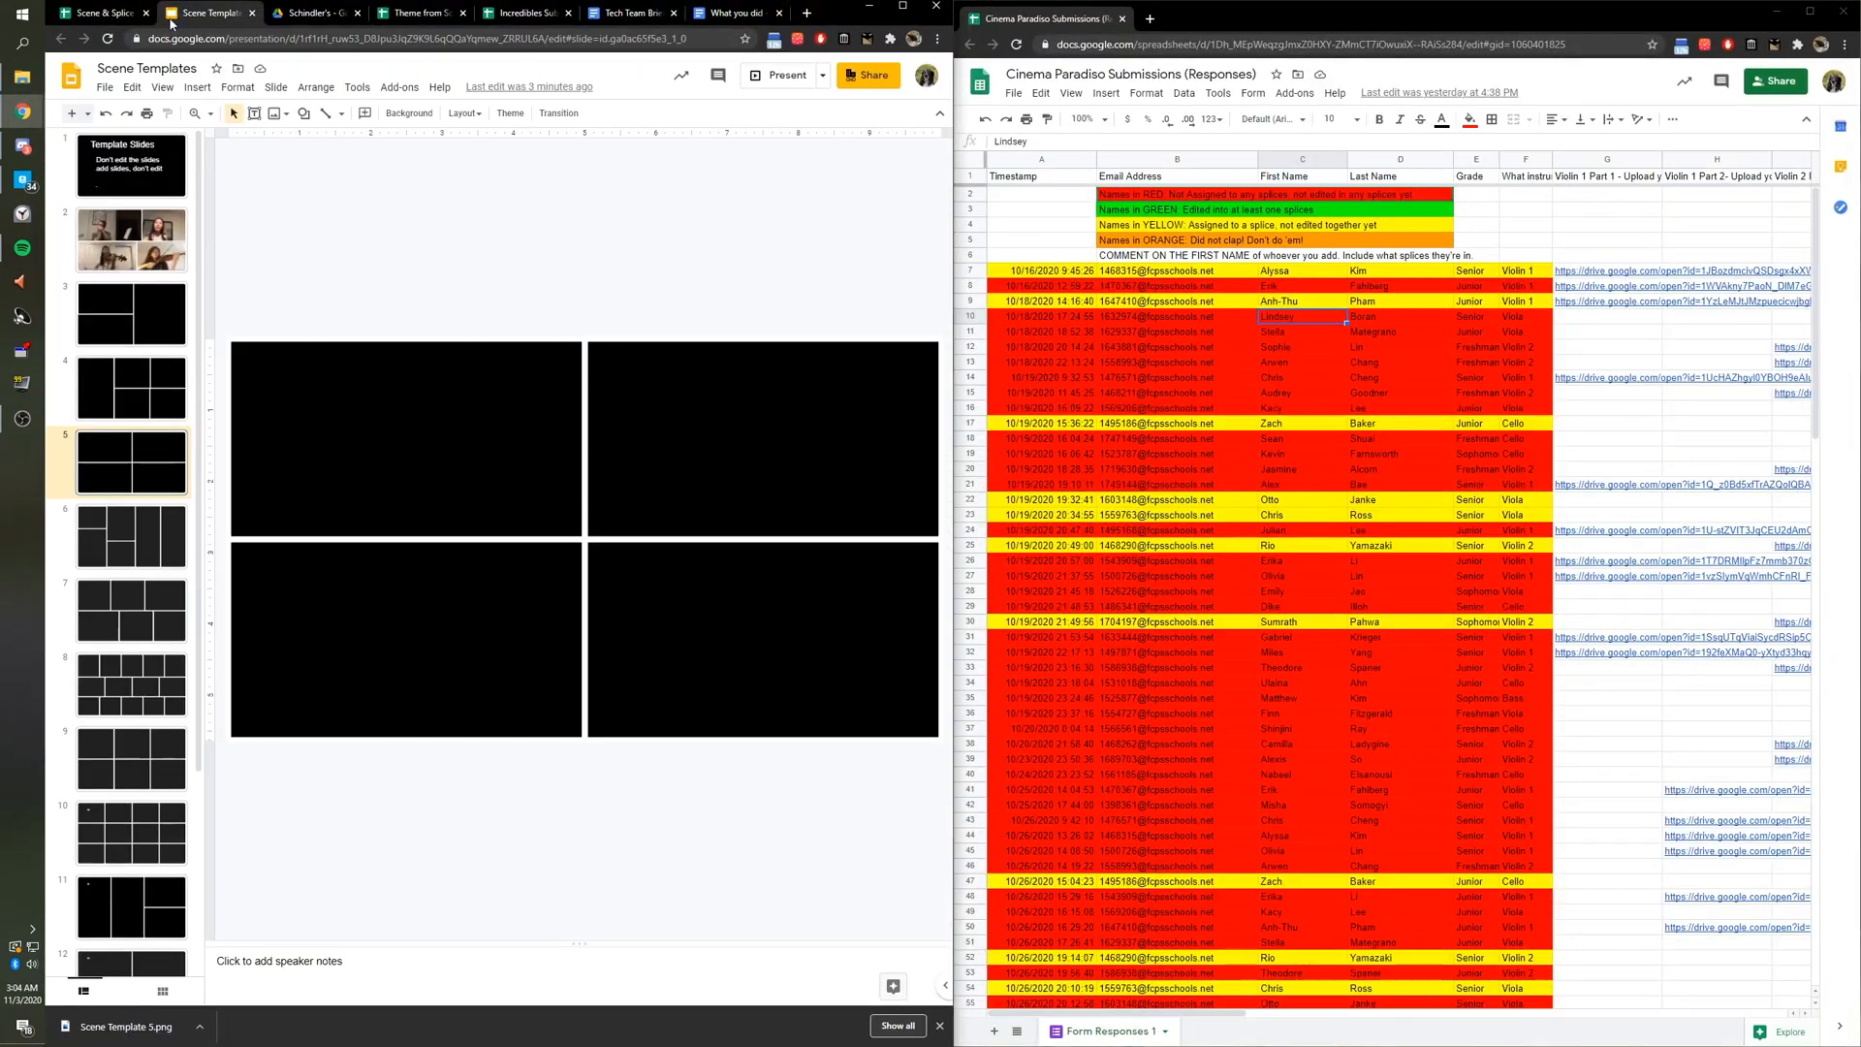
# Show the Scene & Splice List and select the viola and cello names in Cinema Paradiso Scene 2.
pyautogui.click(123, 17)
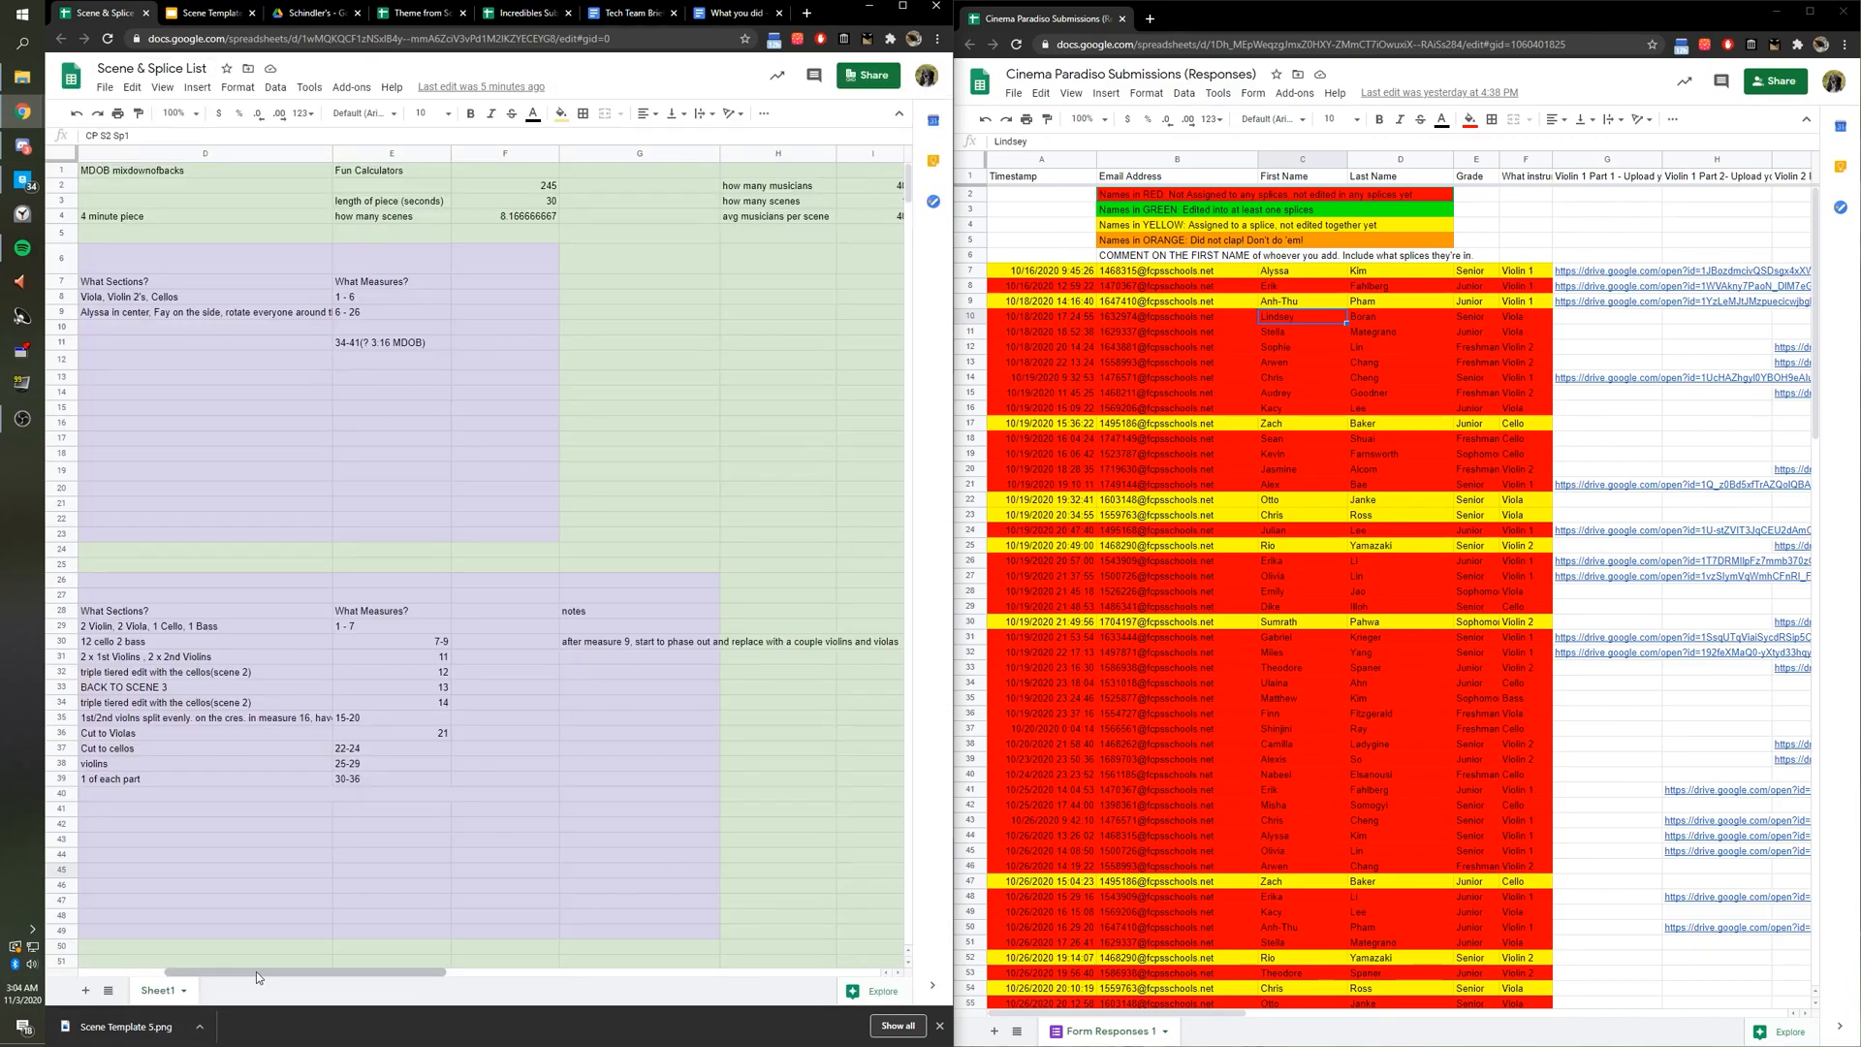
pyautogui.moveTo(256, 971); pyautogui.dragTo(550, 961)
pyautogui.doubleClick(283, 520)
pyautogui.moveTo(265, 520); pyautogui.dragTo(576, 521)
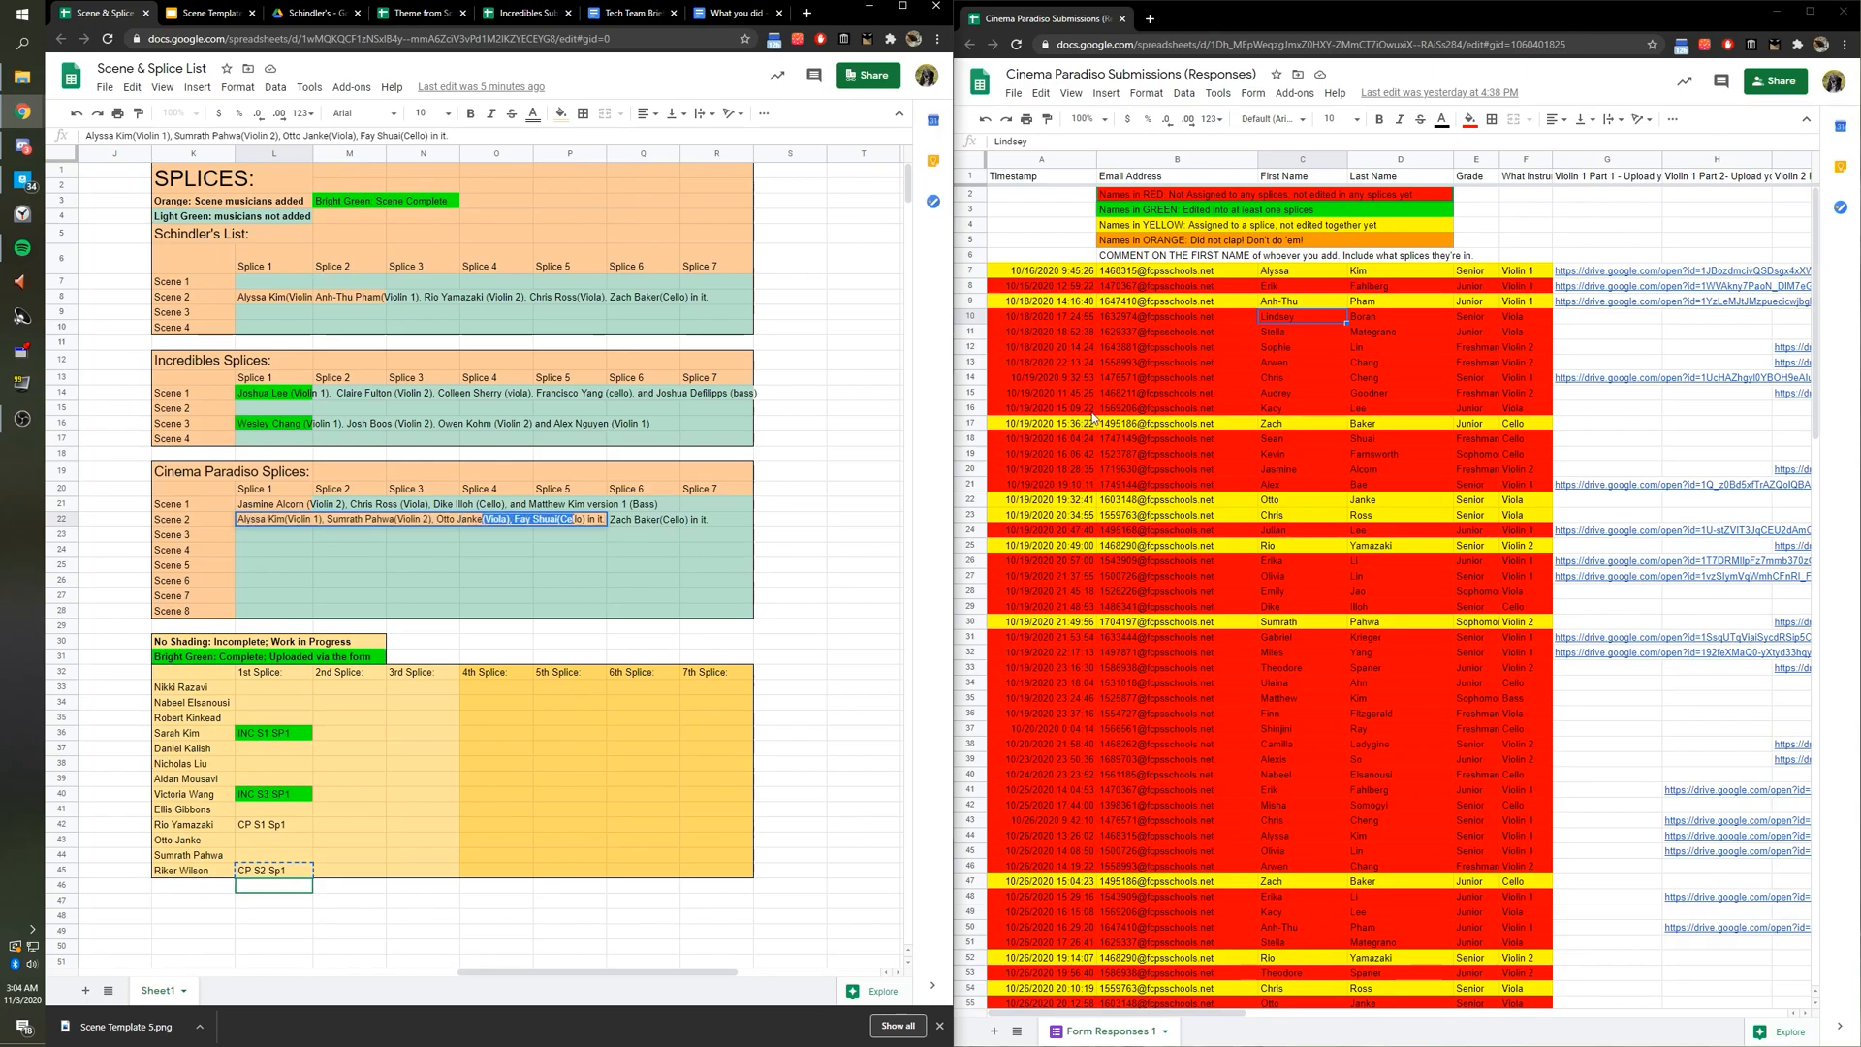
# Check the first submission's timestamp, then scroll the splice list down to the Cinema Paradiso scene plan.
pyautogui.click(1177, 392)
pyautogui.hotkey('ctrl', 'f')
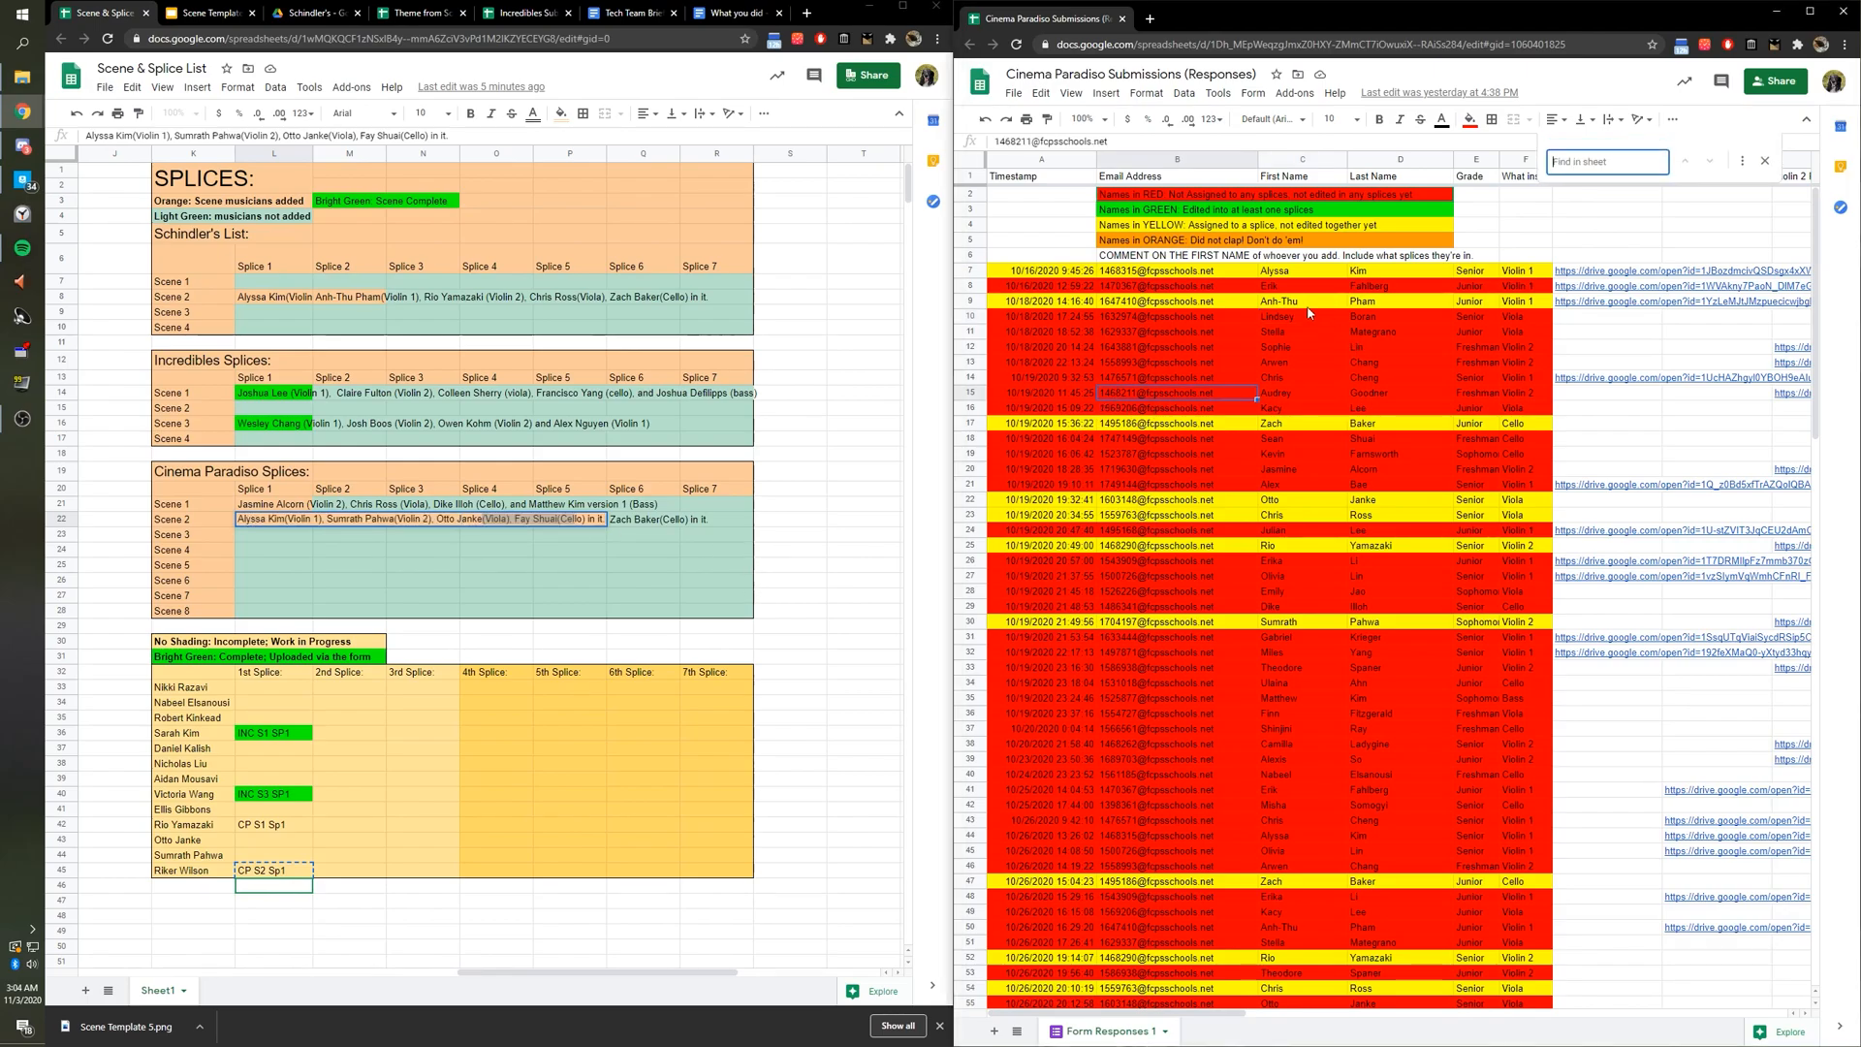
pyautogui.click(1067, 272)
pyautogui.click(603, 658)
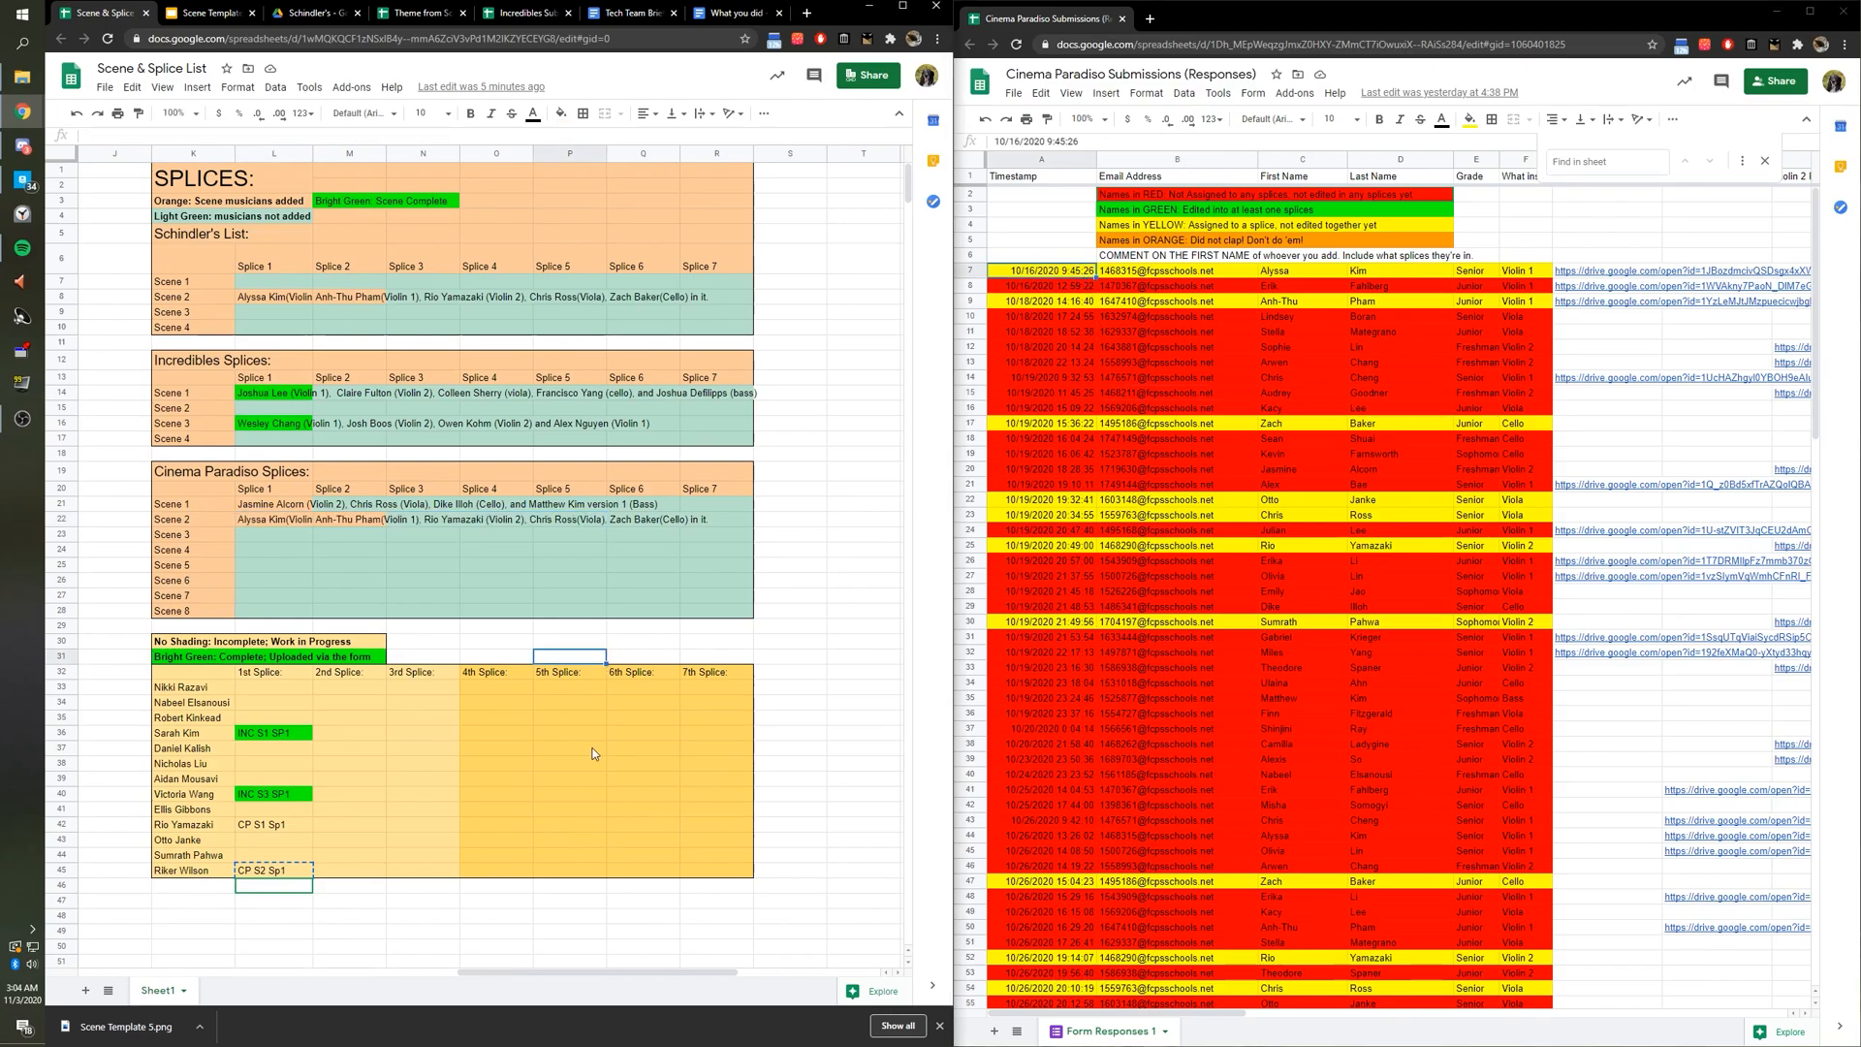
pyautogui.moveTo(613, 972); pyautogui.dragTo(231, 953)
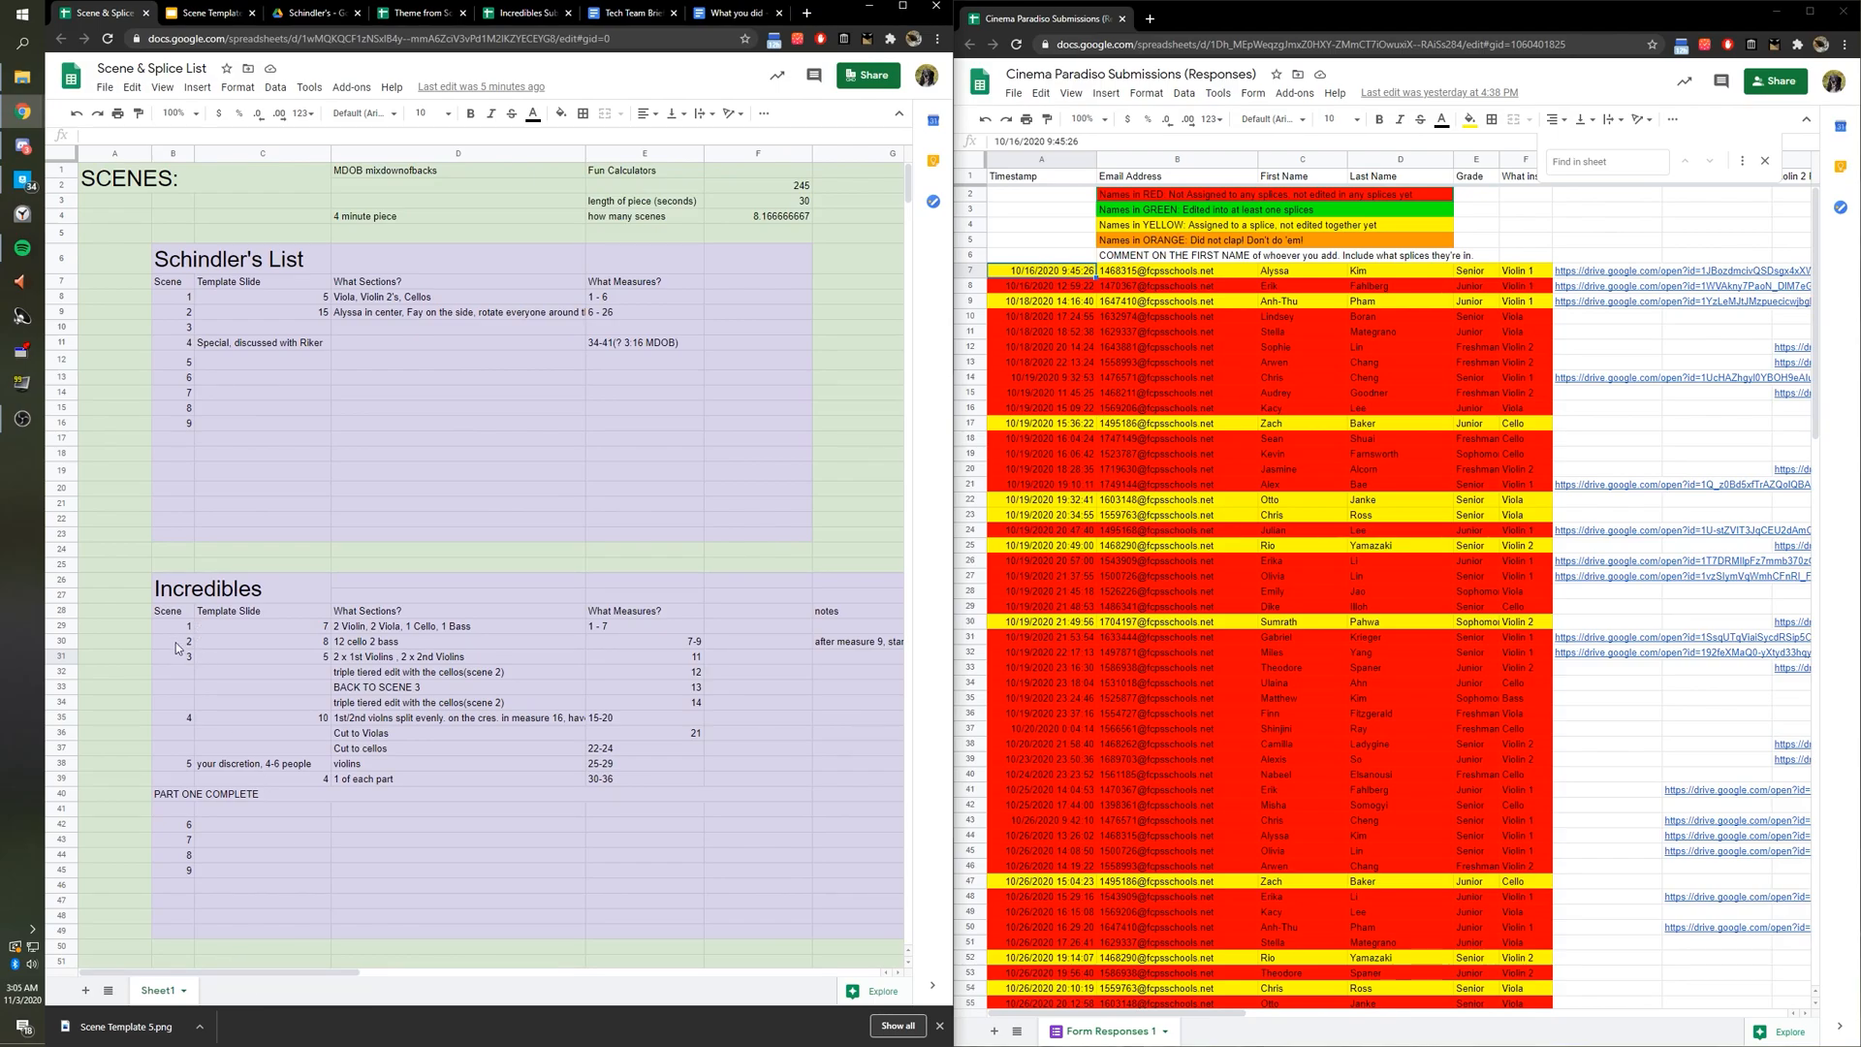
pyautogui.scroll(-5, 176, 659)
pyautogui.moveTo(184, 803); pyautogui.dragTo(645, 804)
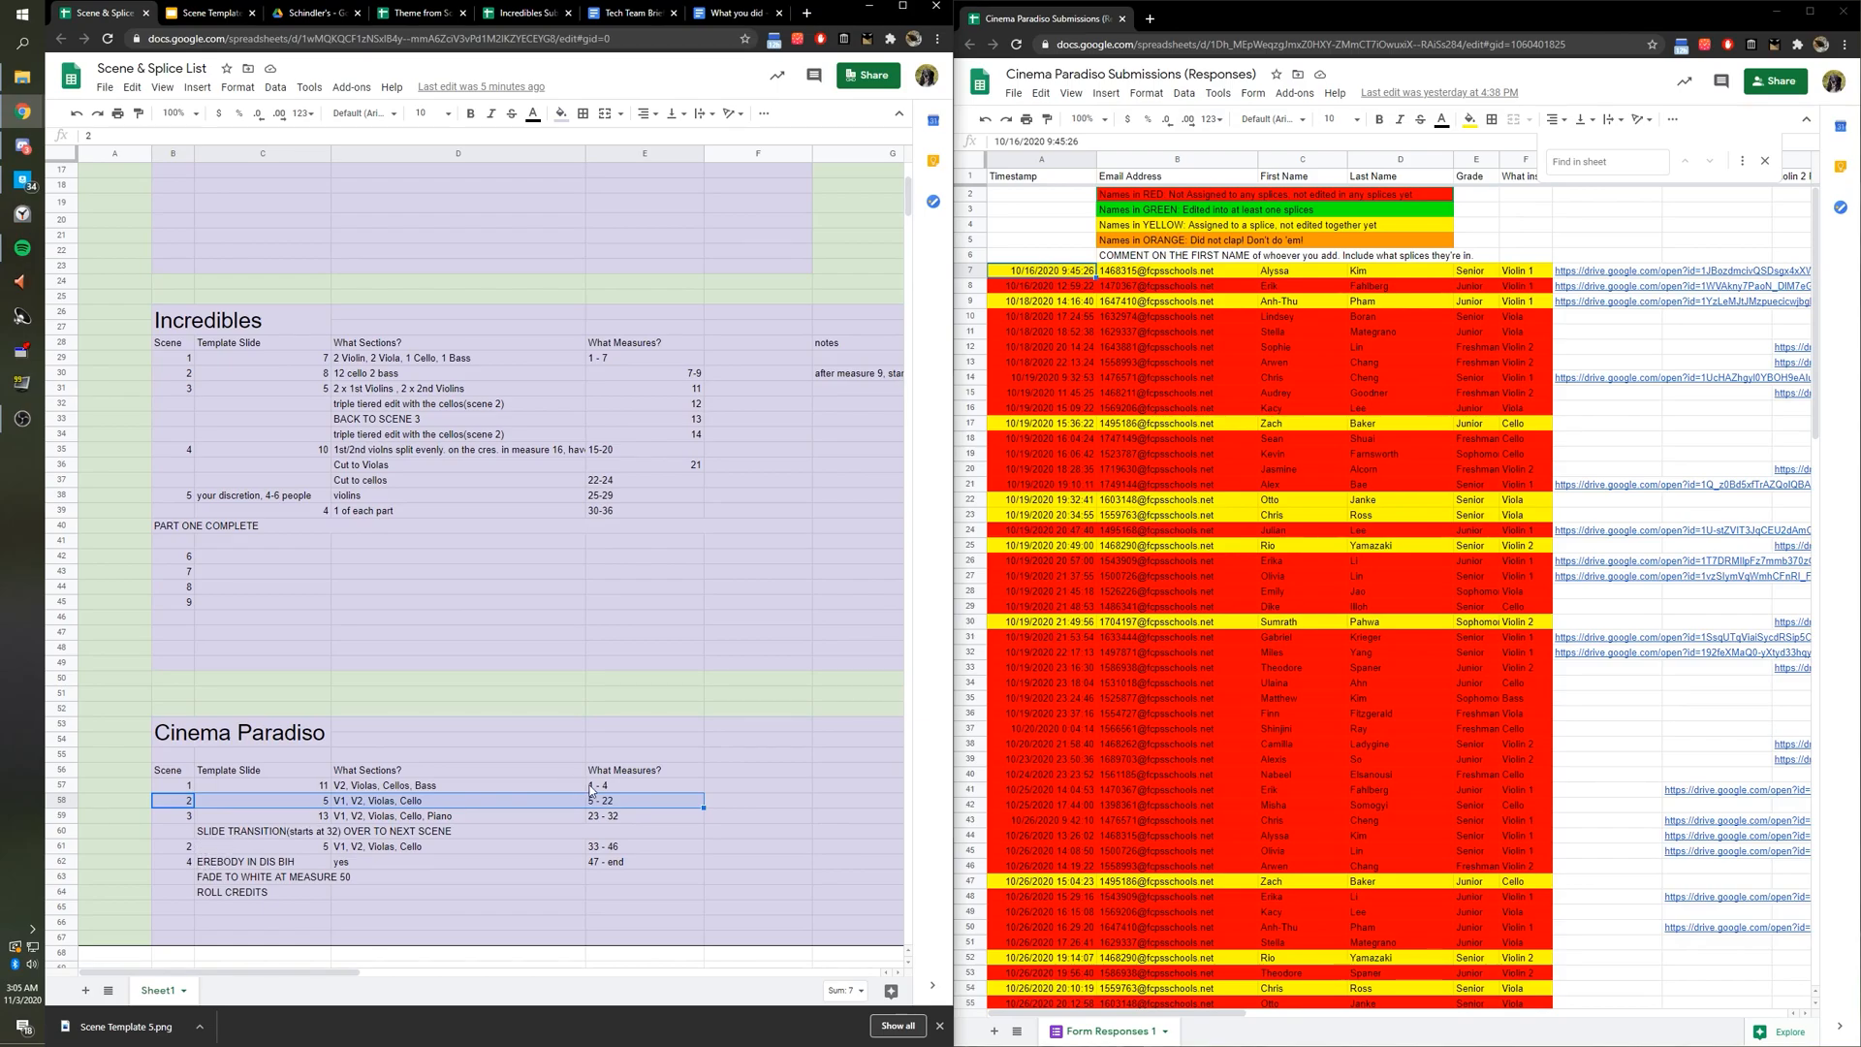
# Open the 'Where are my files' Notepad note via Windows search.
pyautogui.click(8, 46)
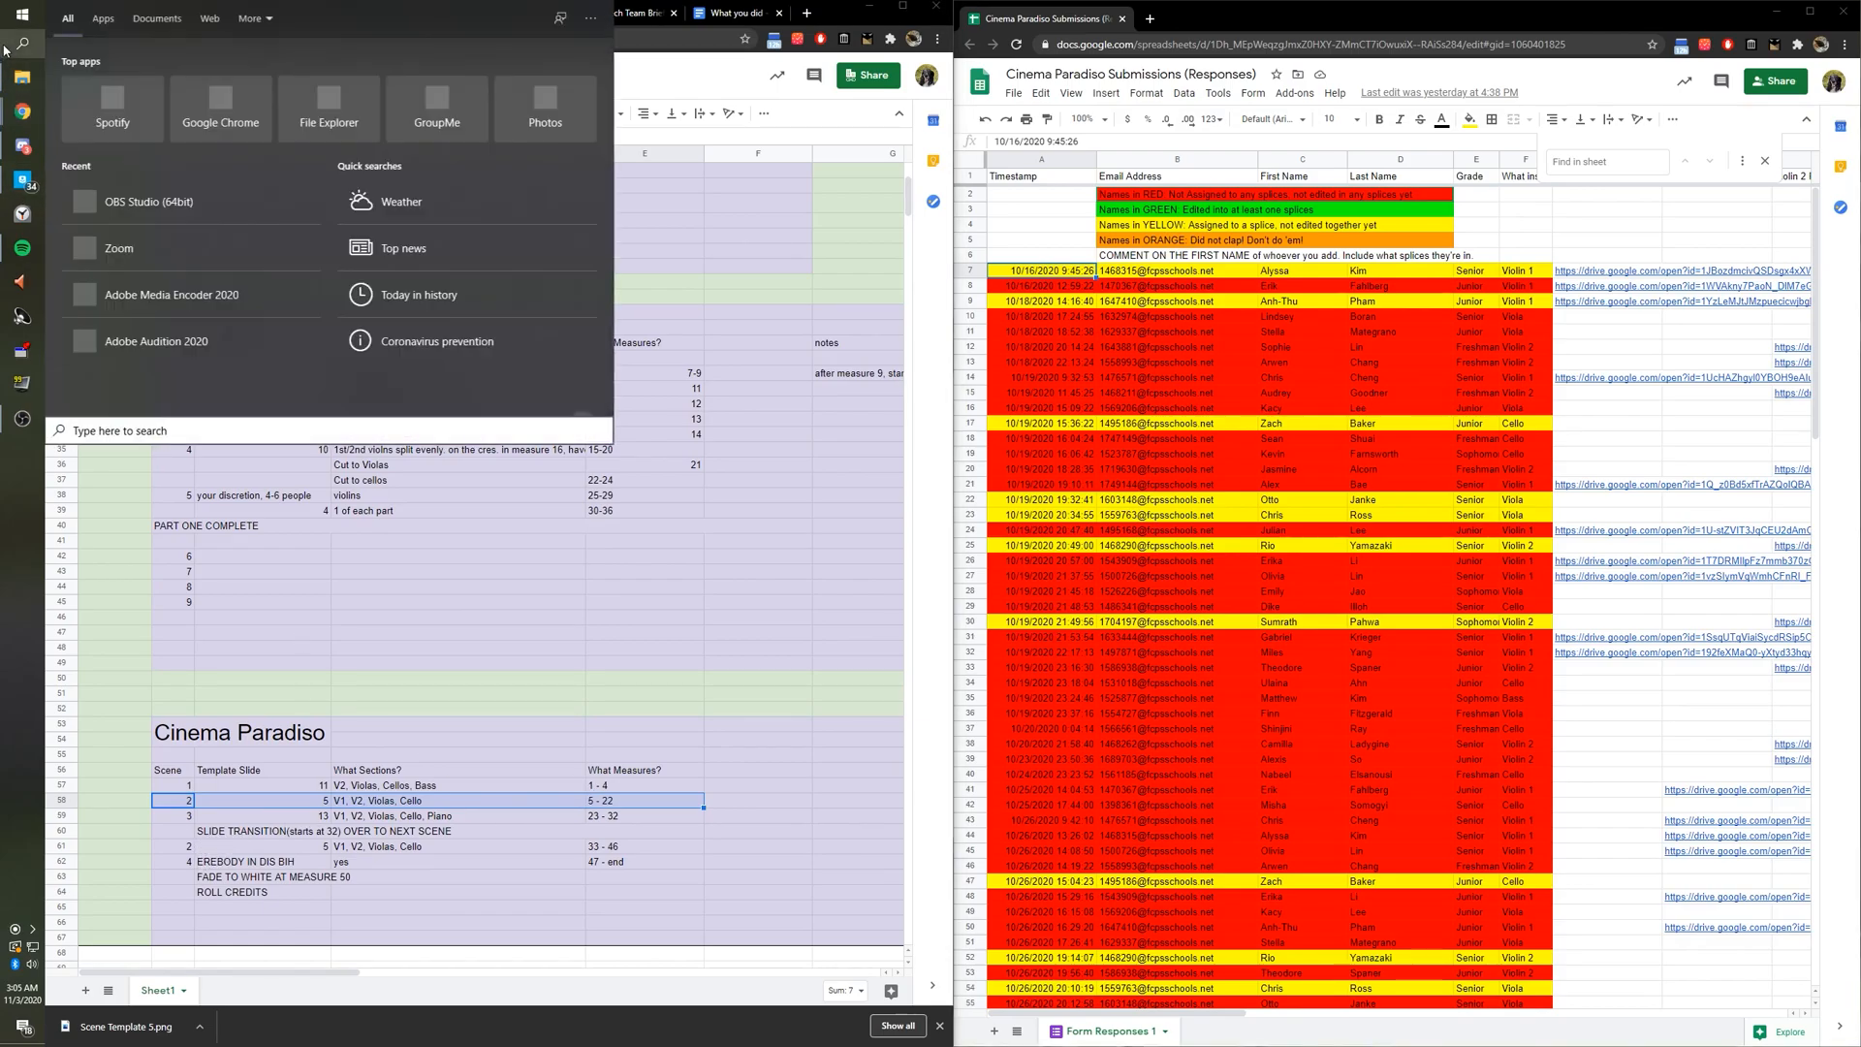
pyautogui.write('where are my')
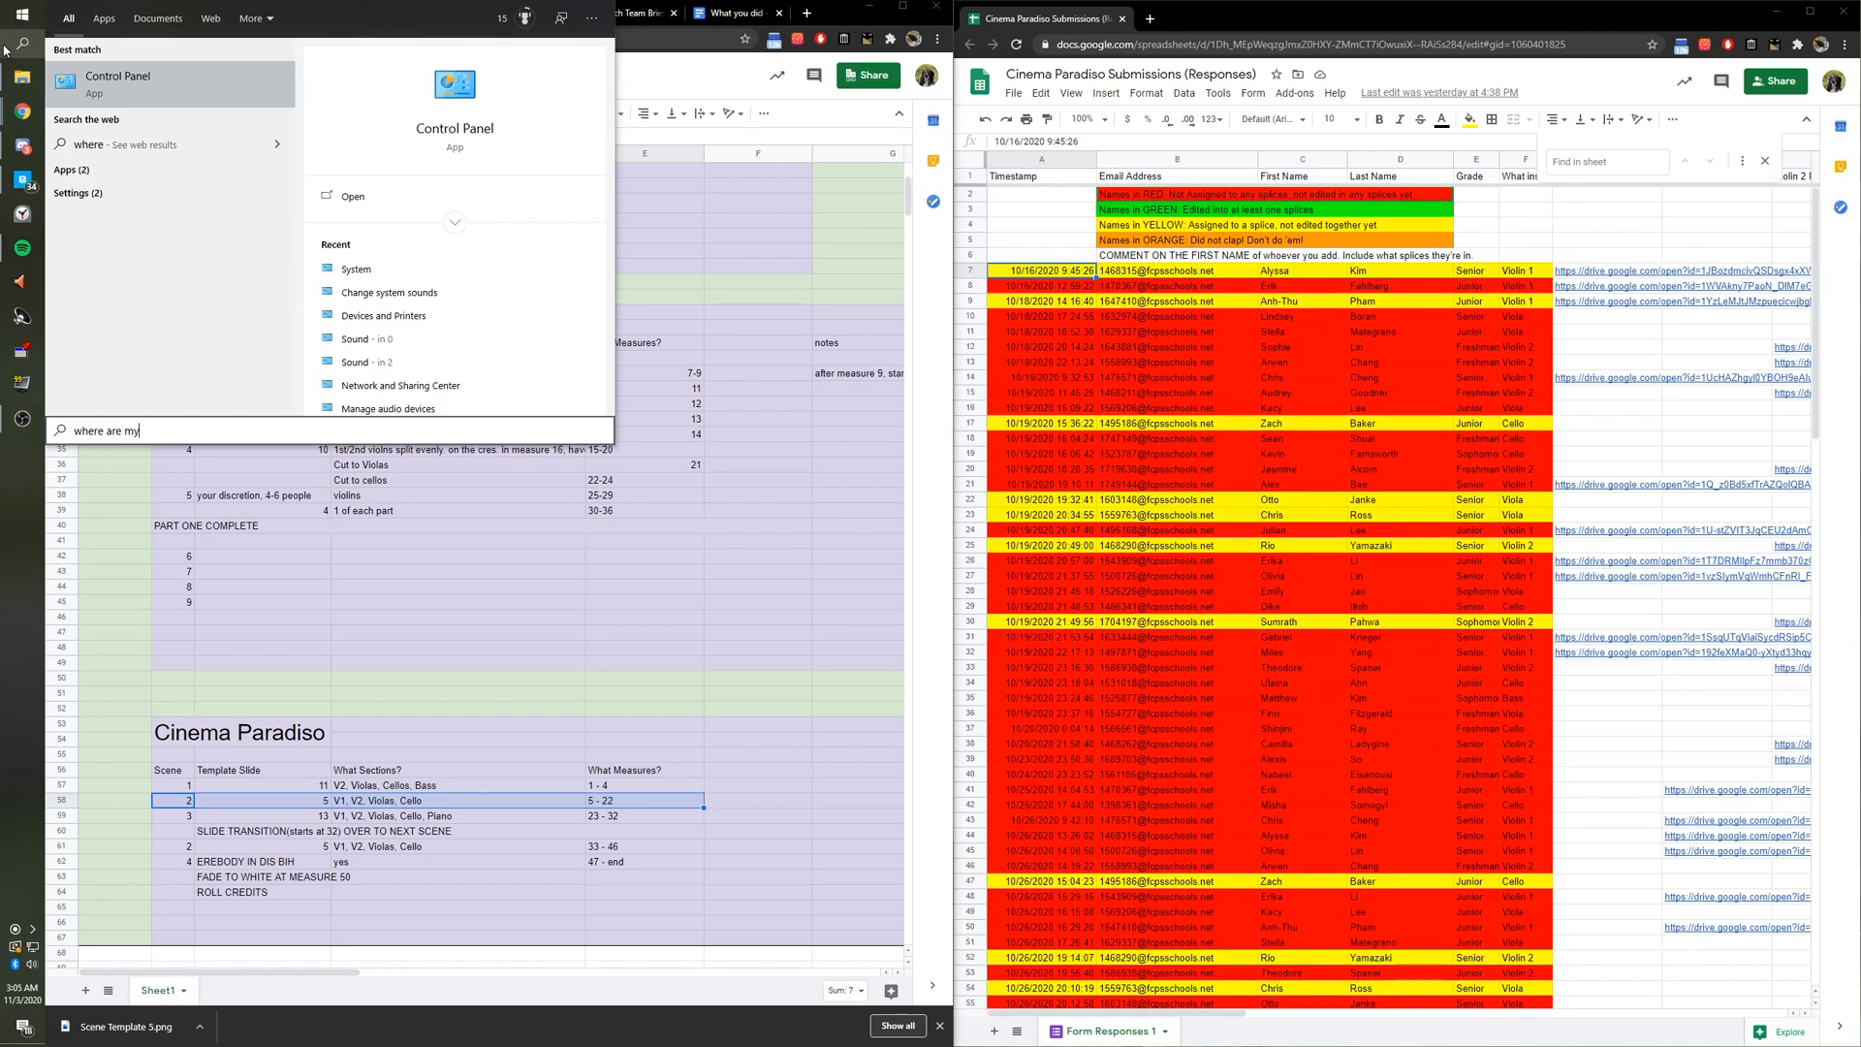
pyautogui.press('Return')
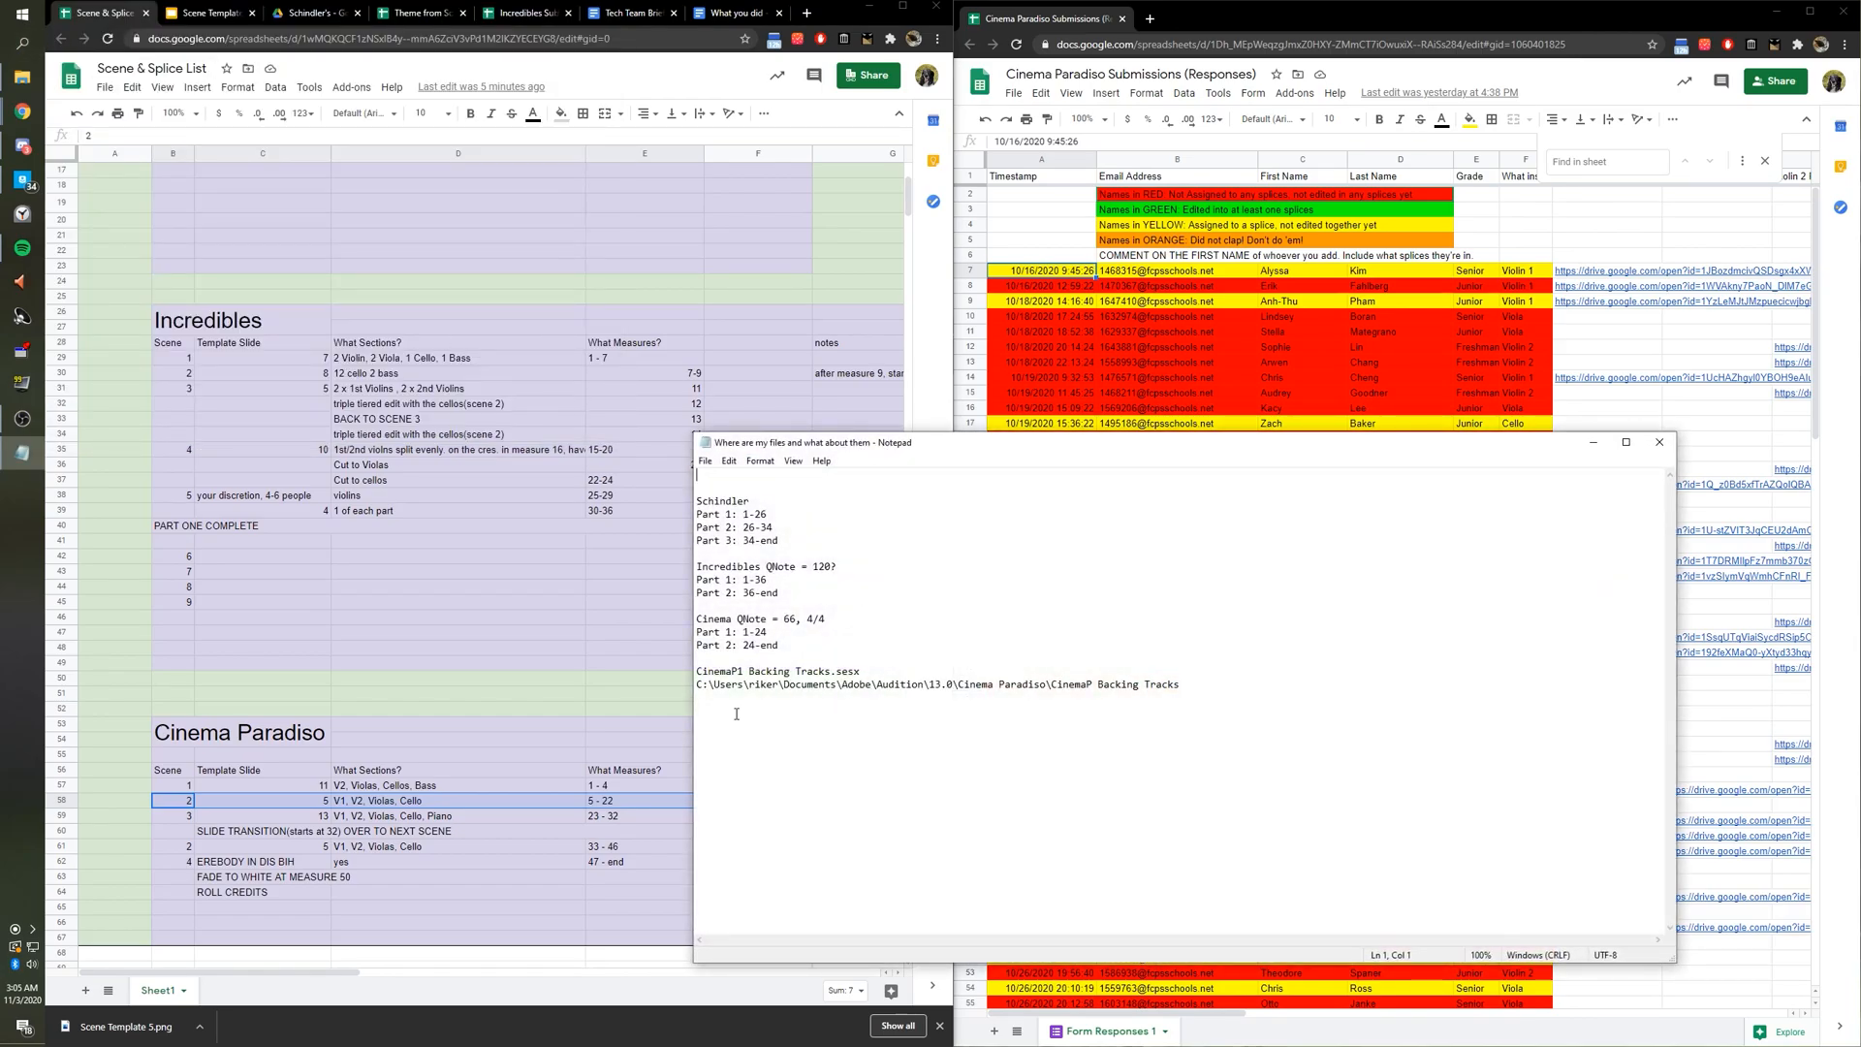
# Review the Cinema part 1 measure range in the note, then close Notepad.
pyautogui.moveTo(748, 635); pyautogui.dragTo(771, 634)
pyautogui.press('Down')
pyautogui.press('Down')
pyautogui.moveTo(1012, 685); pyautogui.dragTo(696, 487)
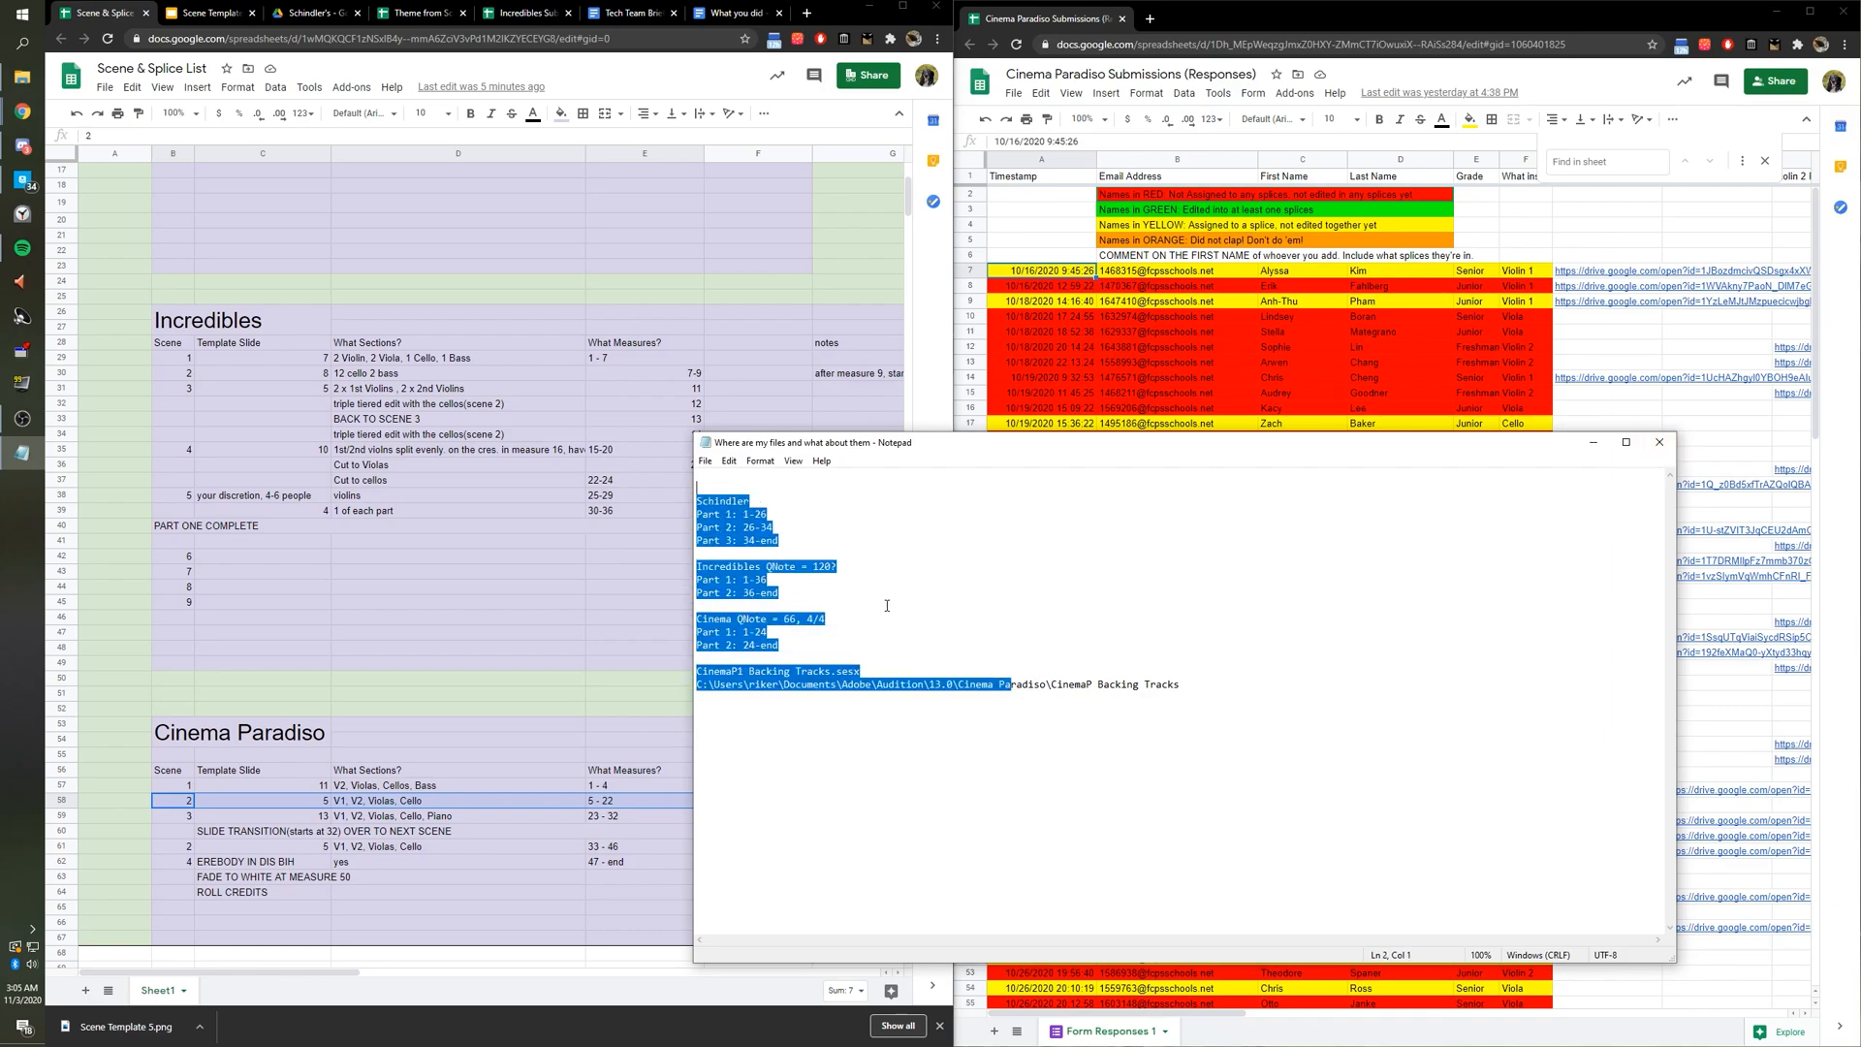
pyautogui.click(1660, 443)
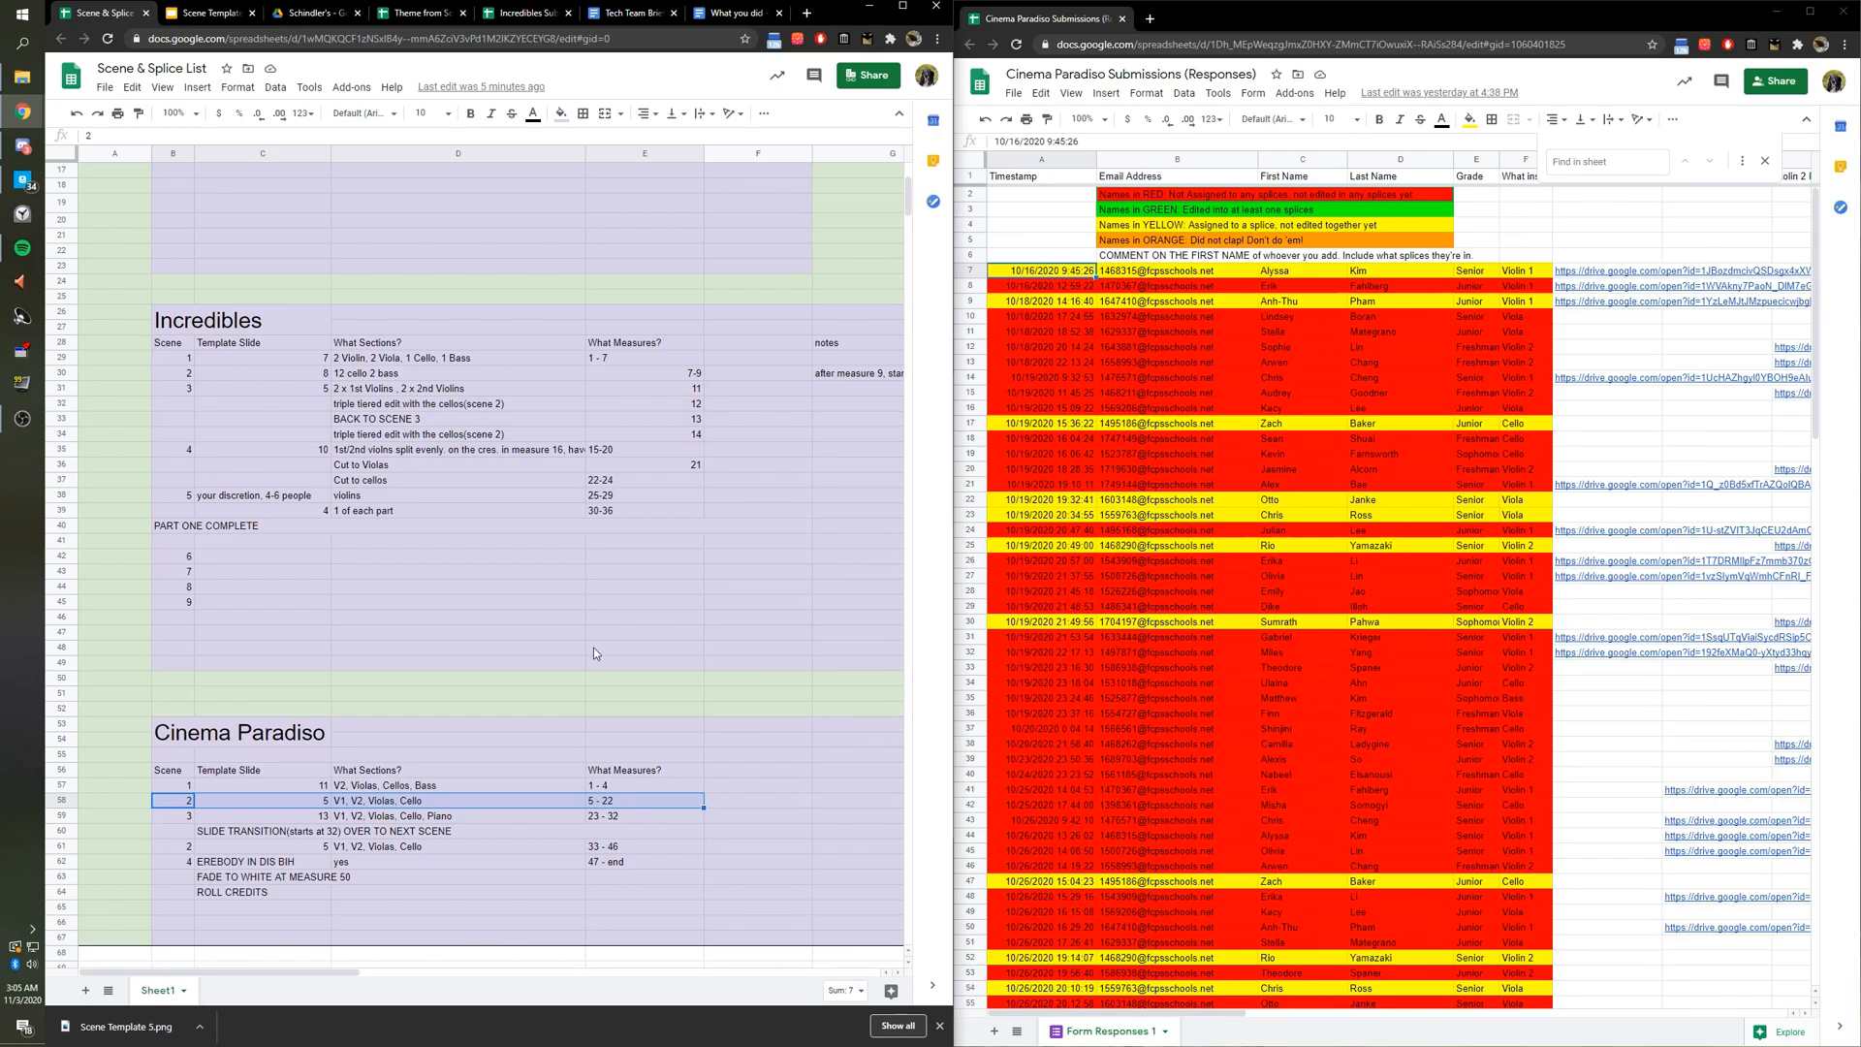
# Scroll up to the Cinema Paradiso Scene 2, Splice 1 entry and edit cell L22.
pyautogui.moveTo(293, 972); pyautogui.dragTo(642, 973)
pyautogui.scroll(1, 570, 890)
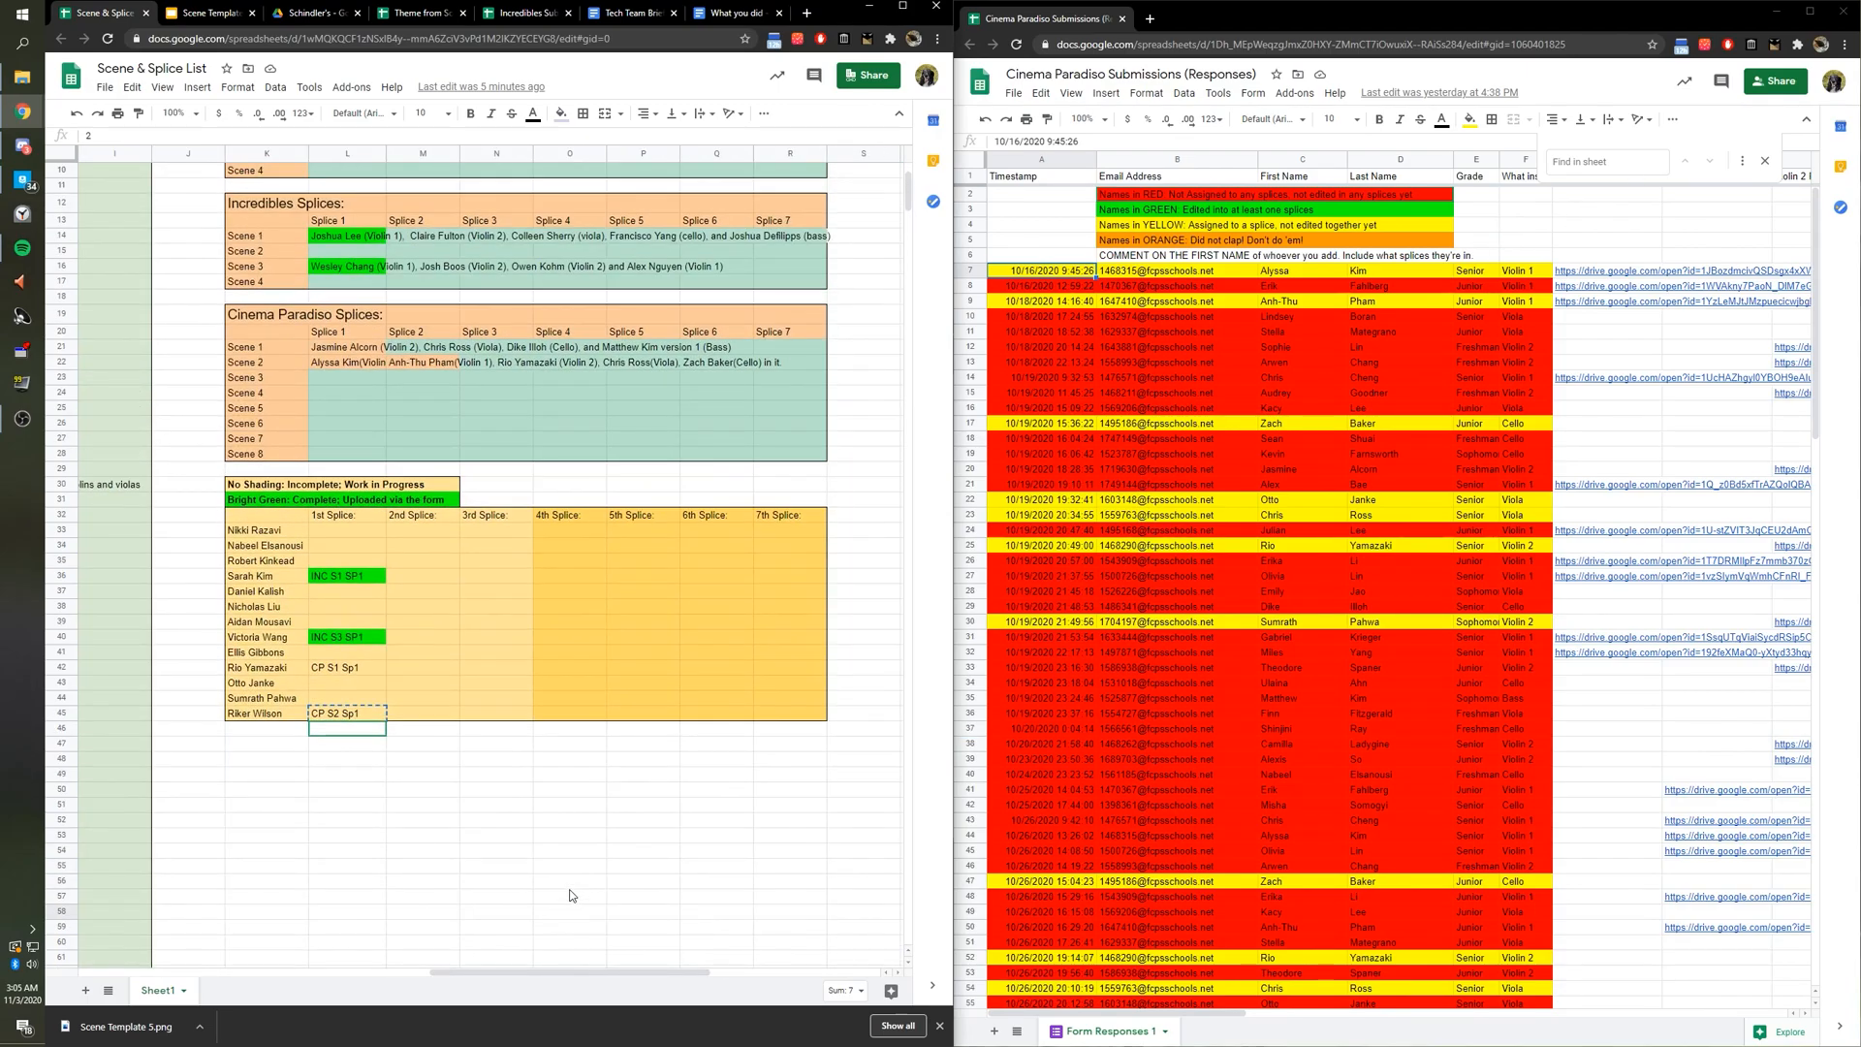
pyautogui.scroll(1, 570, 894)
pyautogui.doubleClick(367, 410)
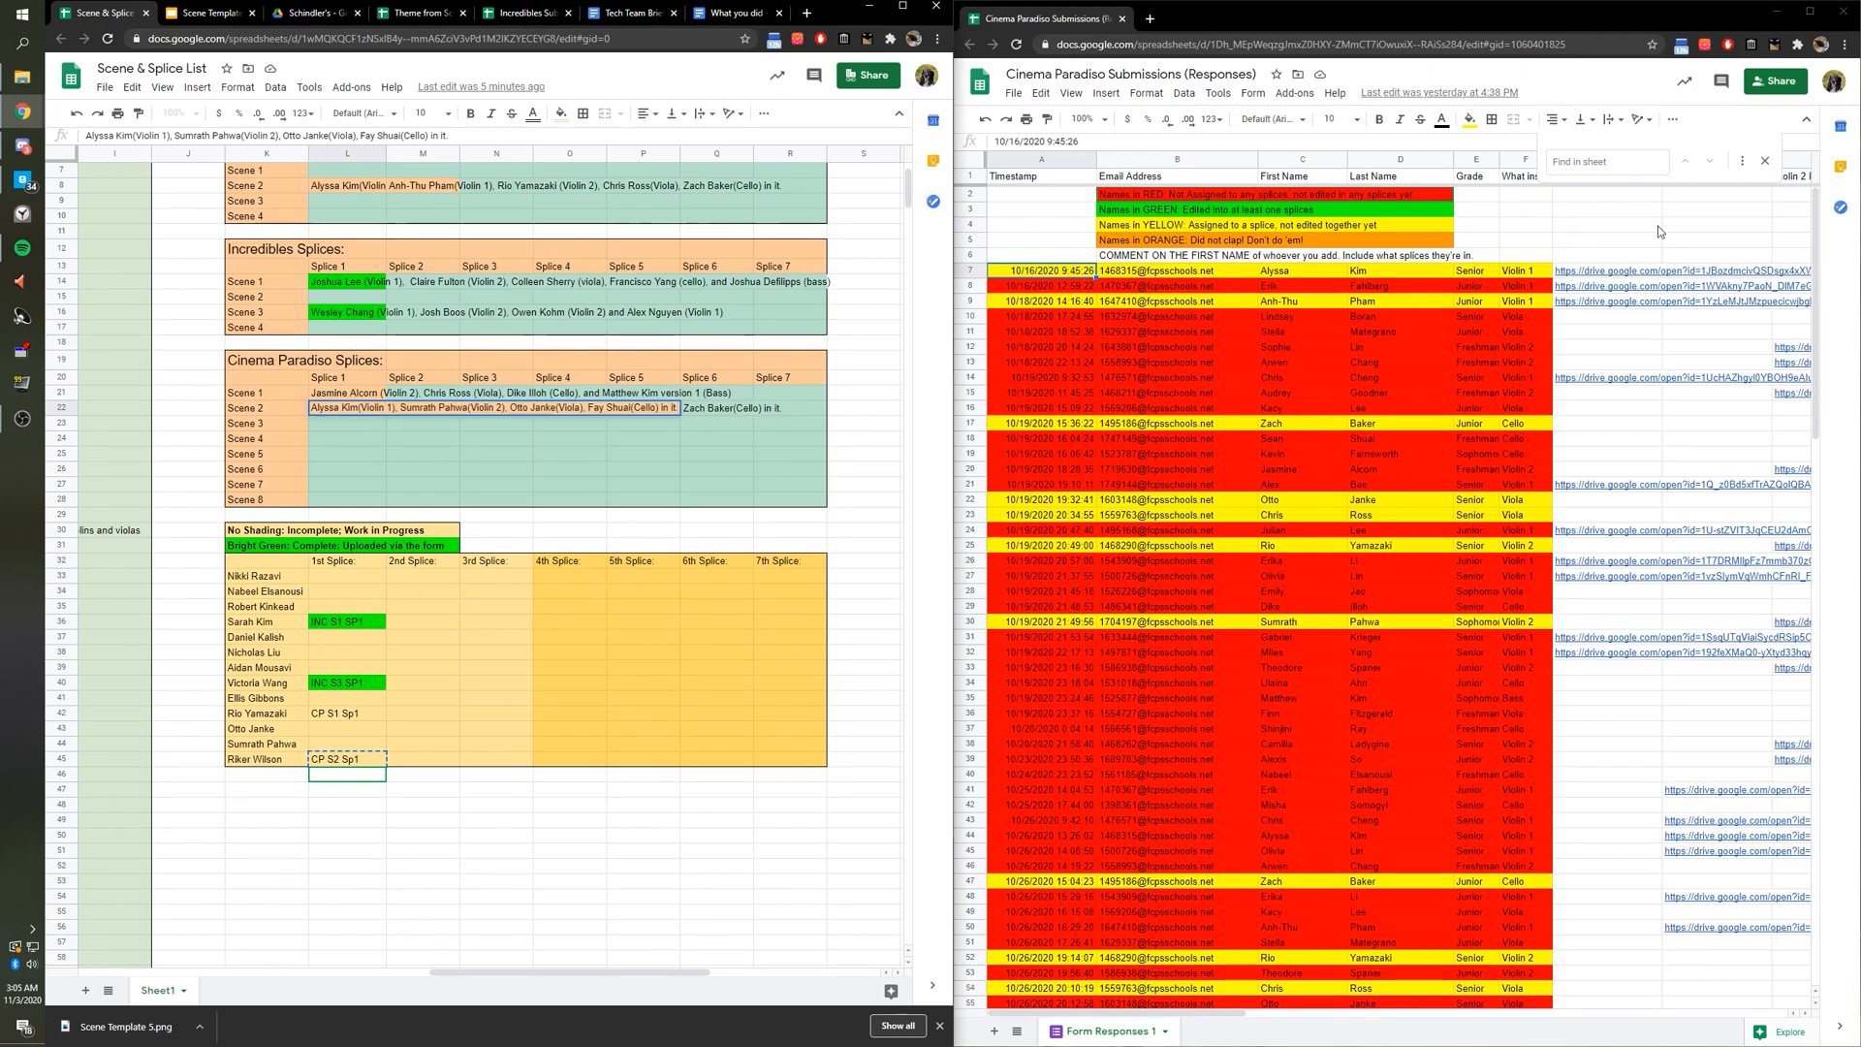
# Check the row 7 submission's recording link in Drive, then close the video tab.
pyautogui.click(1600, 160)
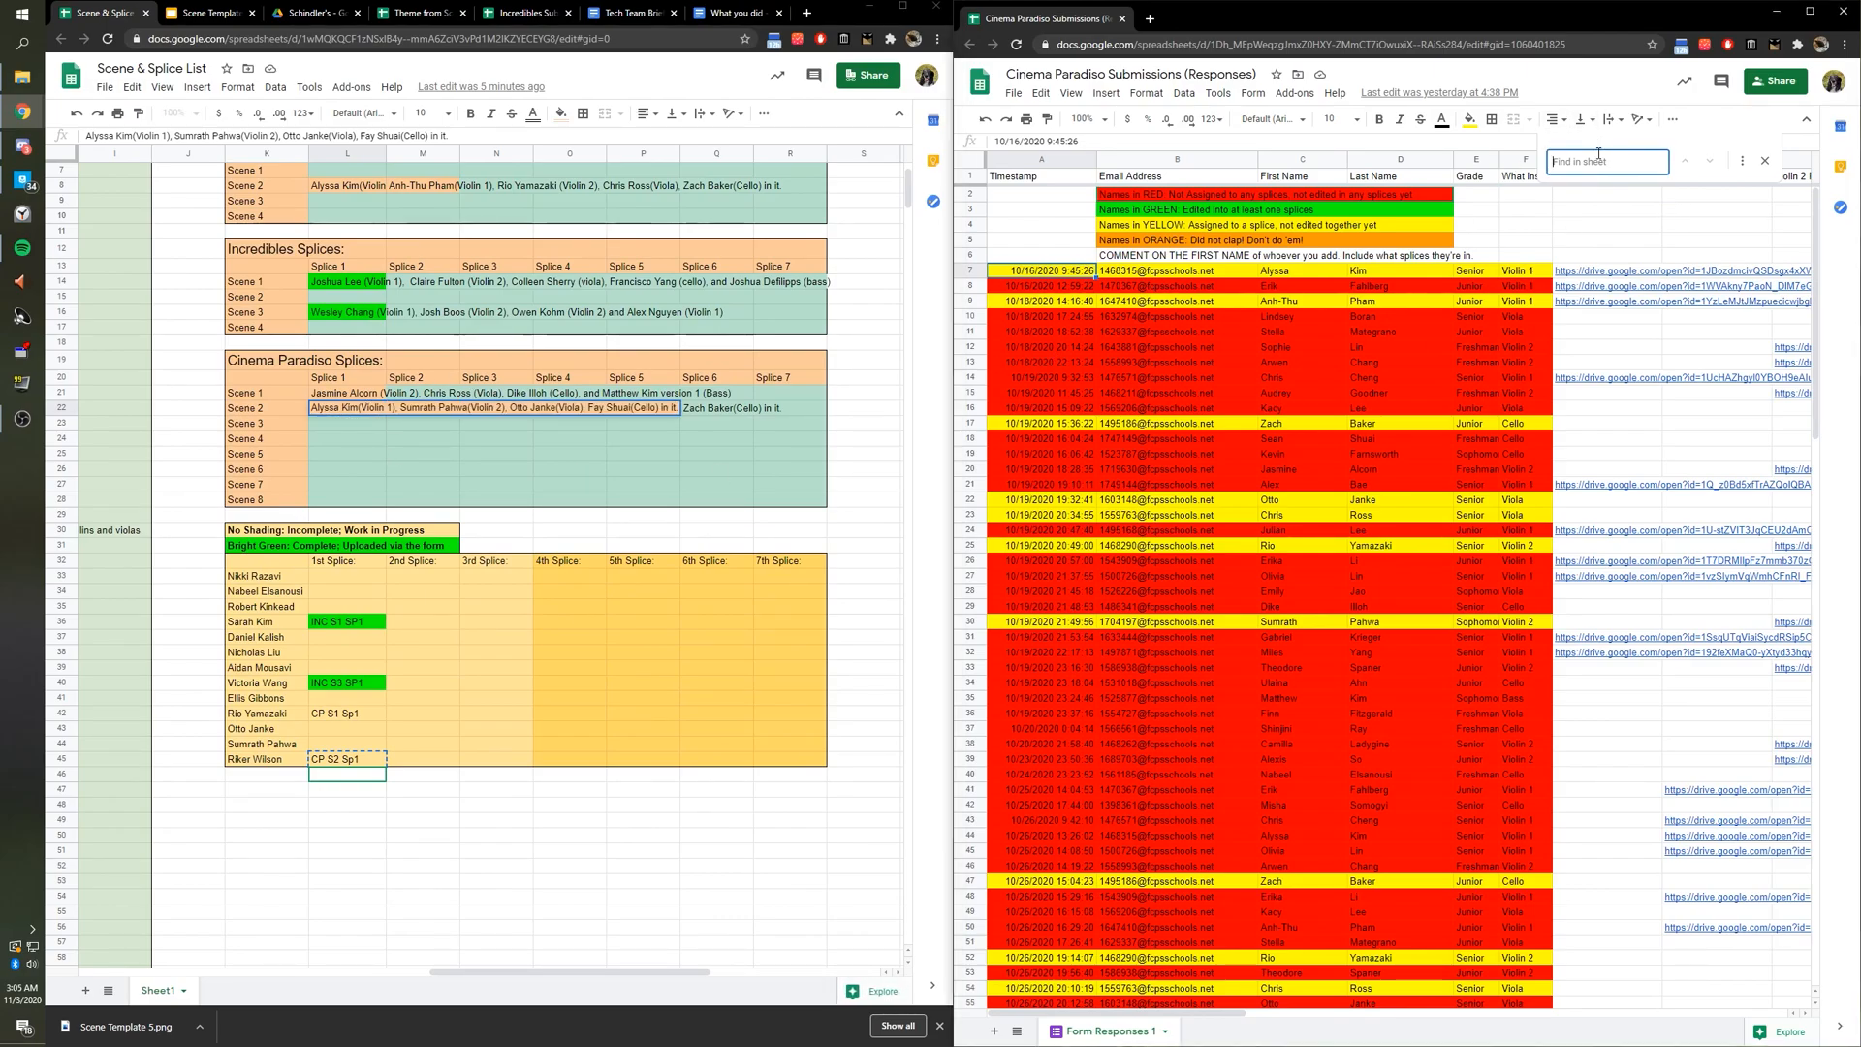
pyautogui.moveTo(1068, 275); pyautogui.dragTo(1527, 274)
pyautogui.moveTo(1176, 1018); pyautogui.dragTo(1226, 1018)
pyautogui.click(1248, 271)
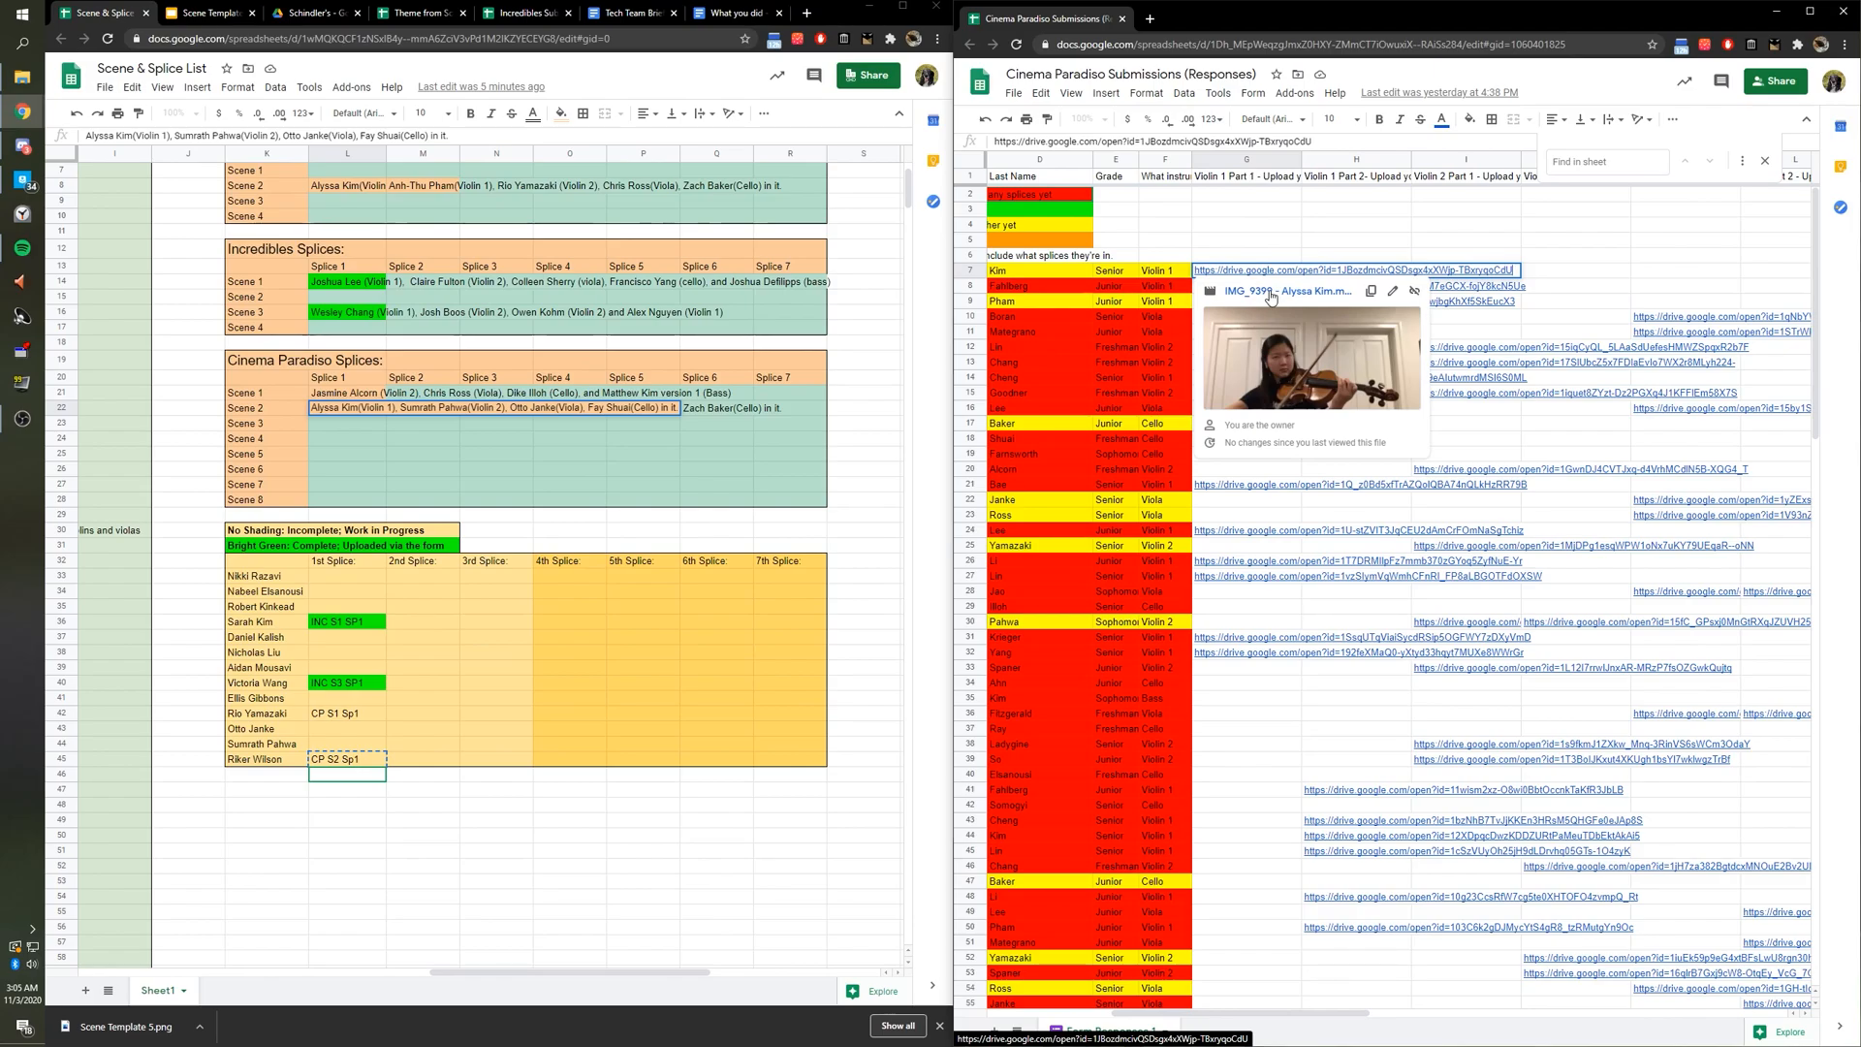
pyautogui.click(1269, 292)
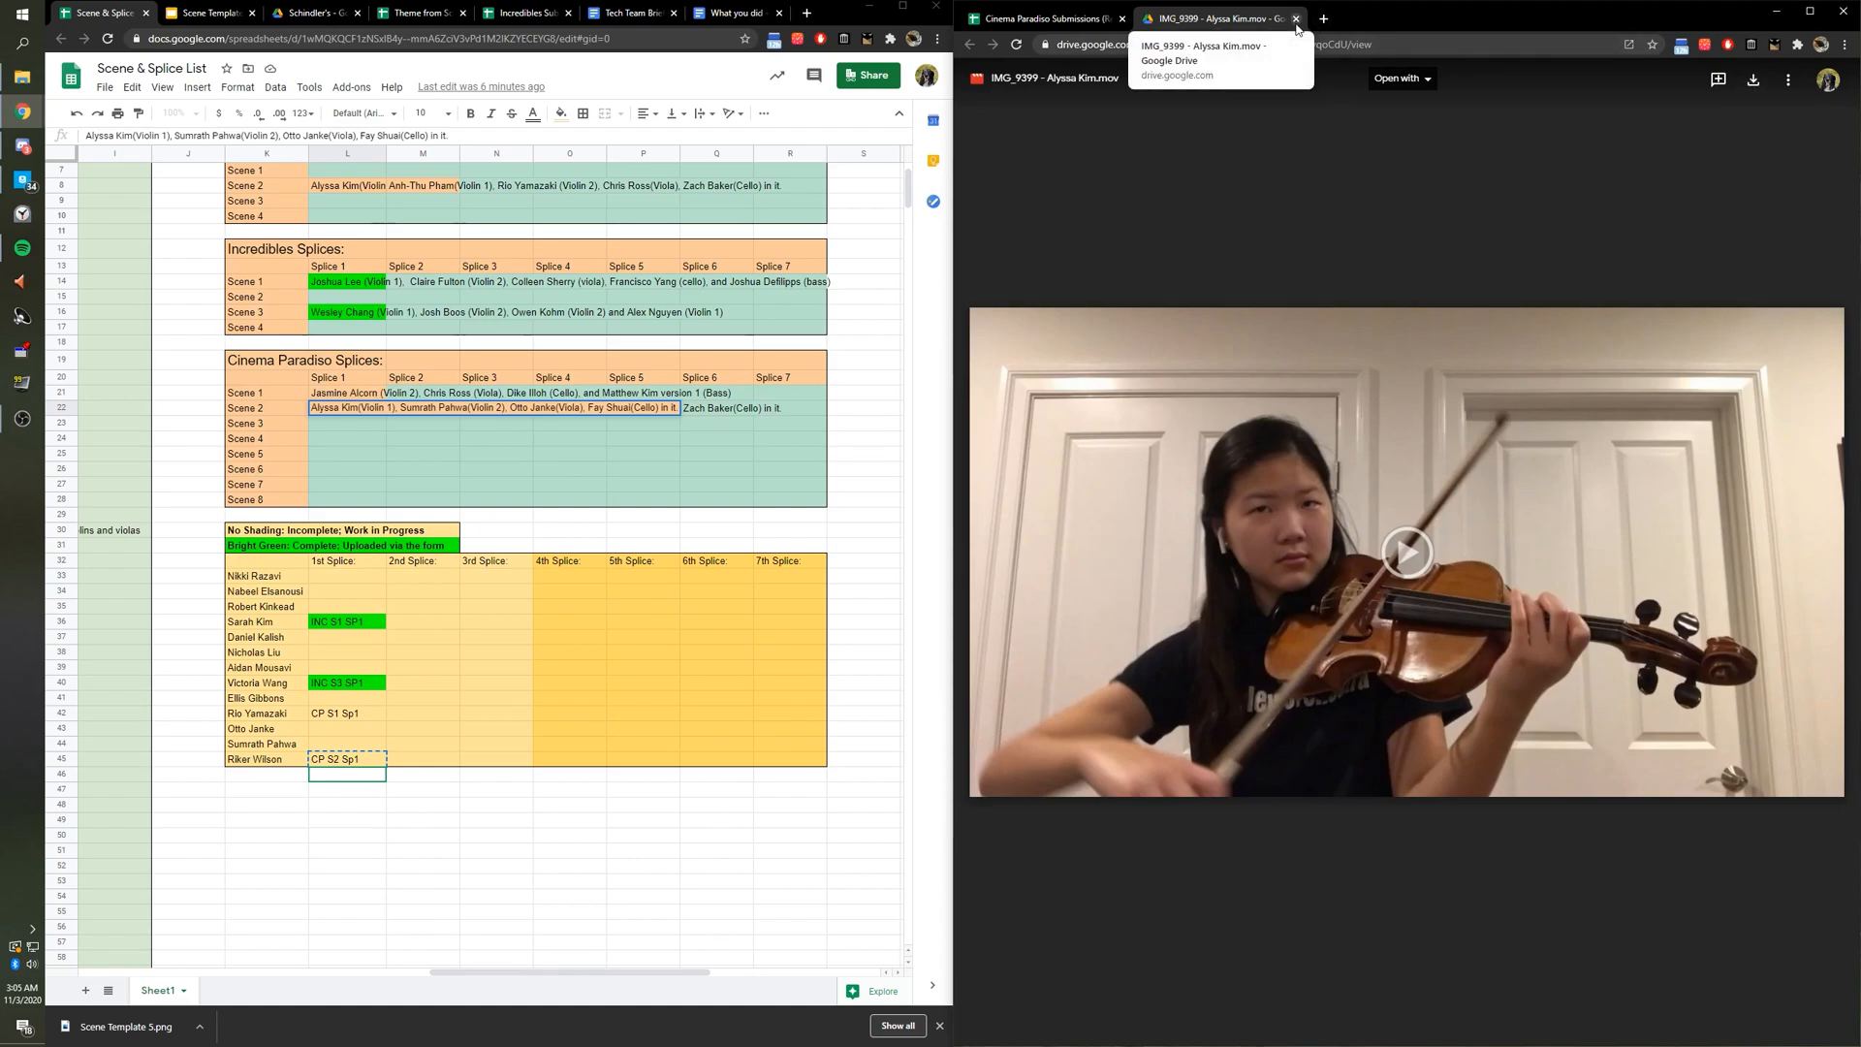
pyautogui.click(1297, 19)
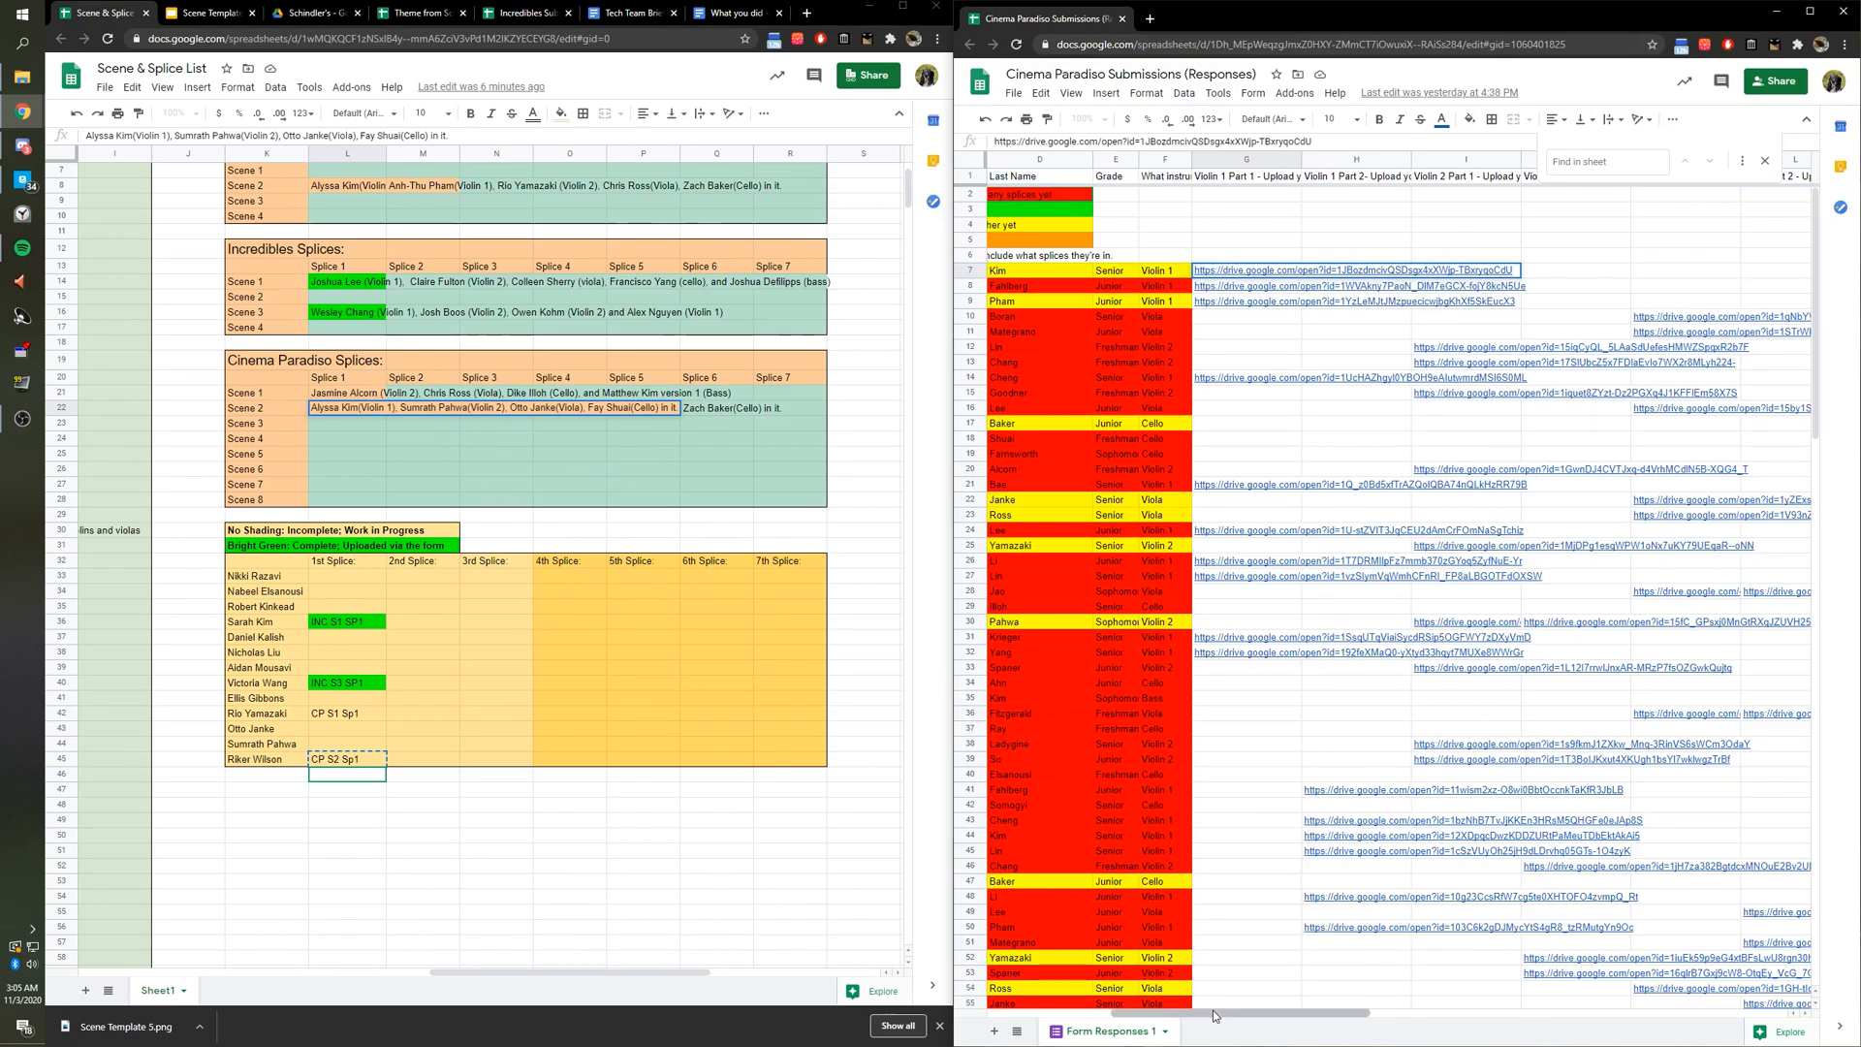
# Search the responses for two students' names, then clear the search.
pyautogui.hscroll(-5, 1140, 950)
pyautogui.click(1591, 165)
pyautogui.write('Sumr')
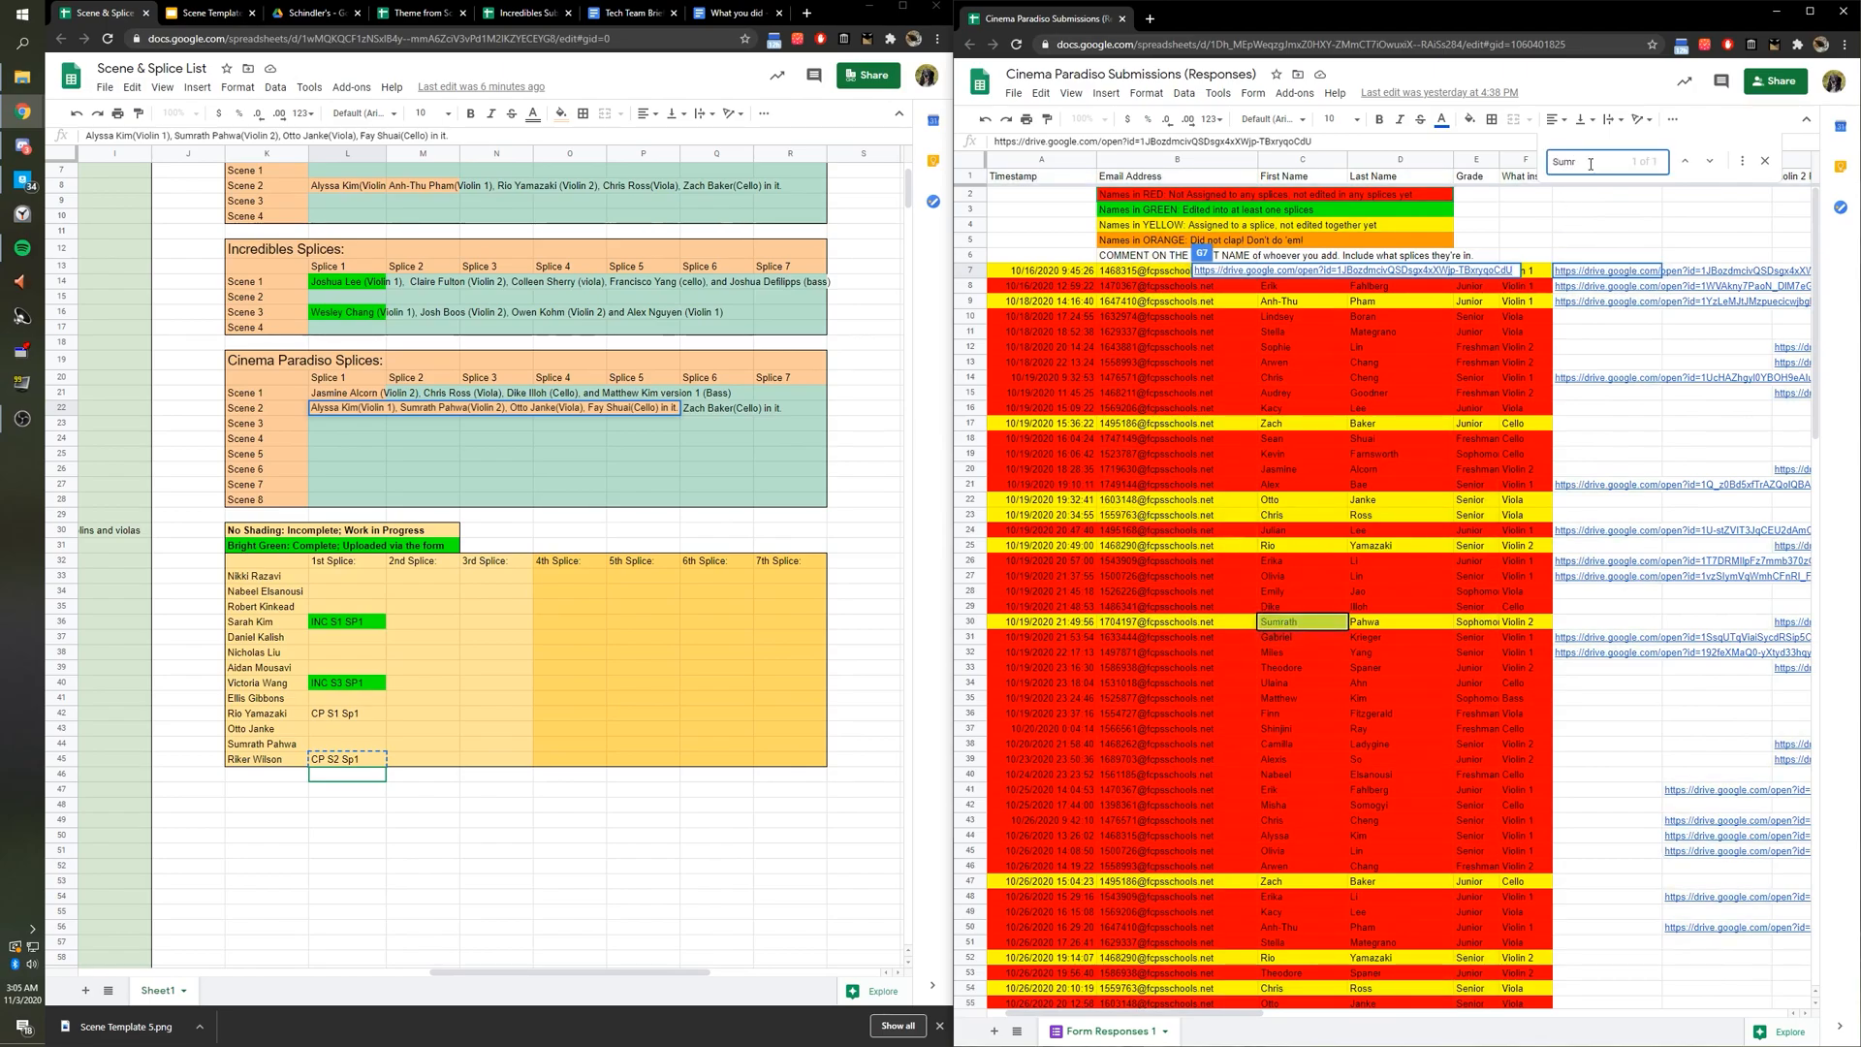
pyautogui.moveTo(1590, 164); pyautogui.dragTo(1529, 167)
pyautogui.write('Fay')
pyautogui.click(1448, 334)
pyautogui.doubleClick(1574, 164)
pyautogui.press('BackSpace')
pyautogui.click(1591, 209)
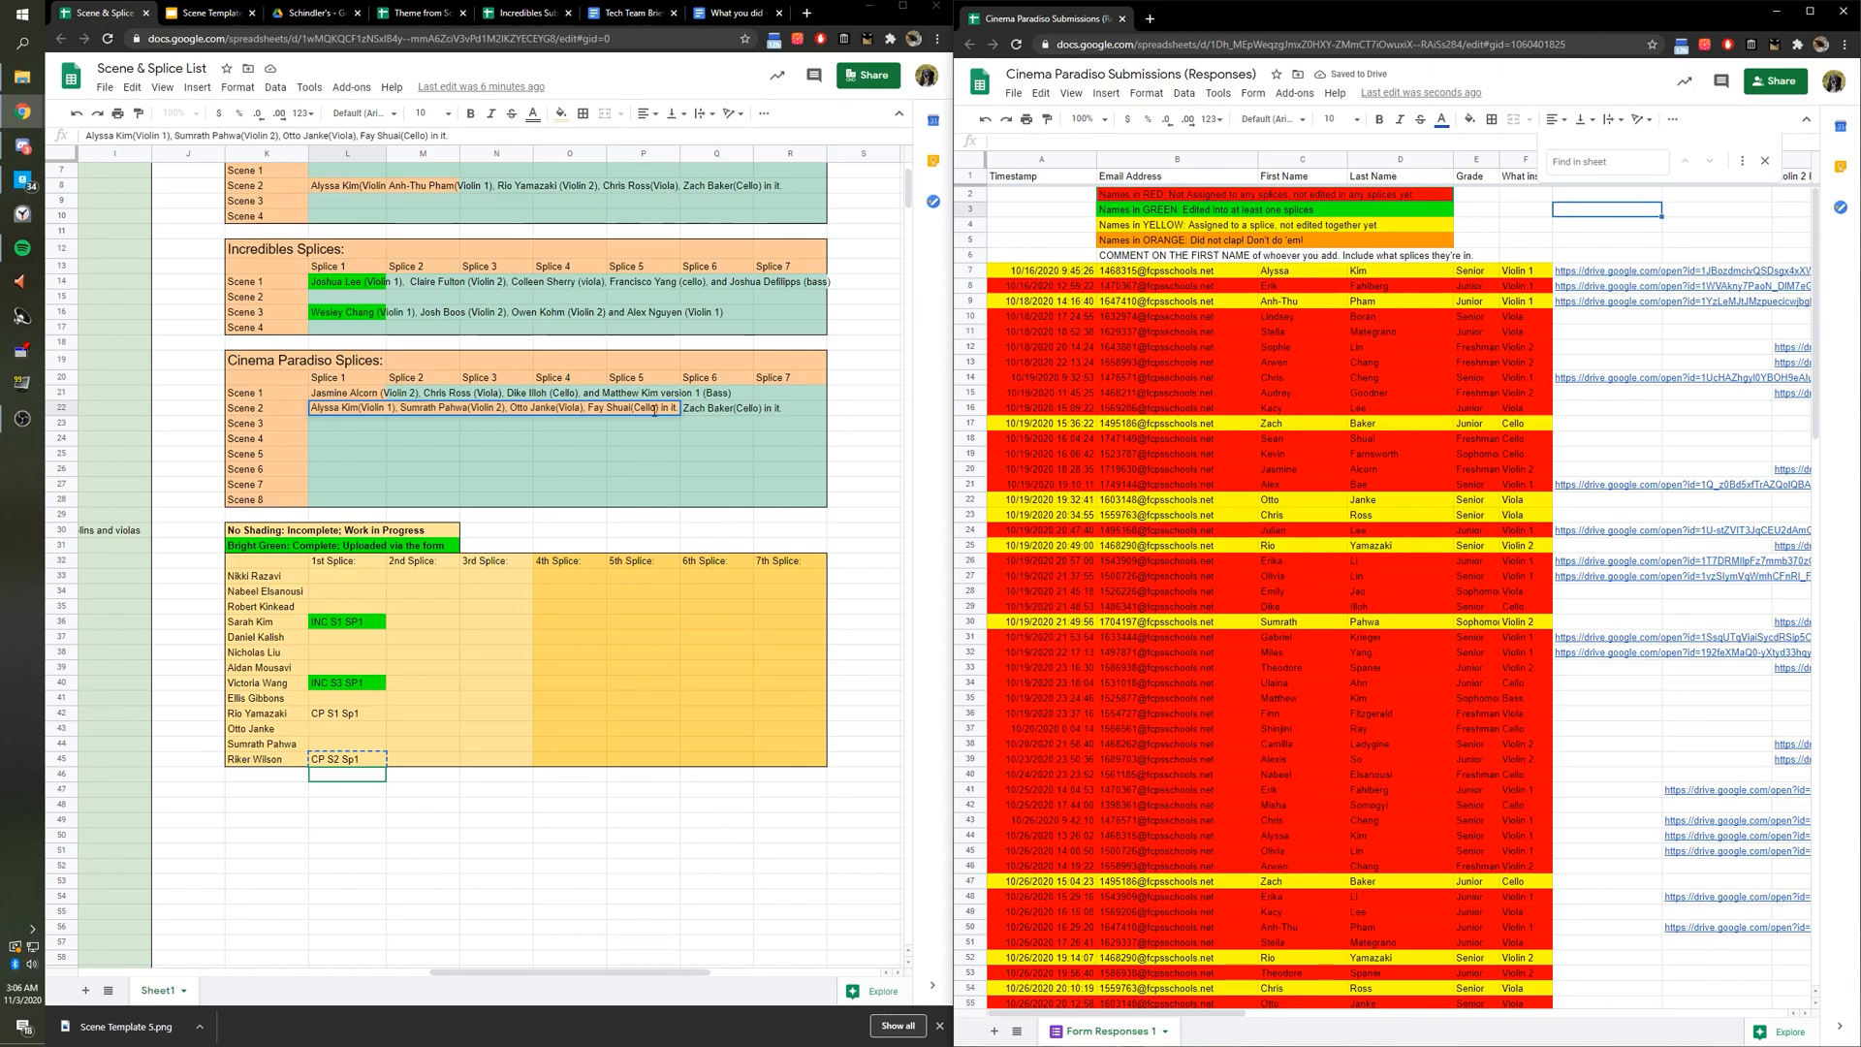
# Replace the cellist's name in L22 with the new cello student's full name.
pyautogui.moveTo(625, 411); pyautogui.dragTo(589, 410)
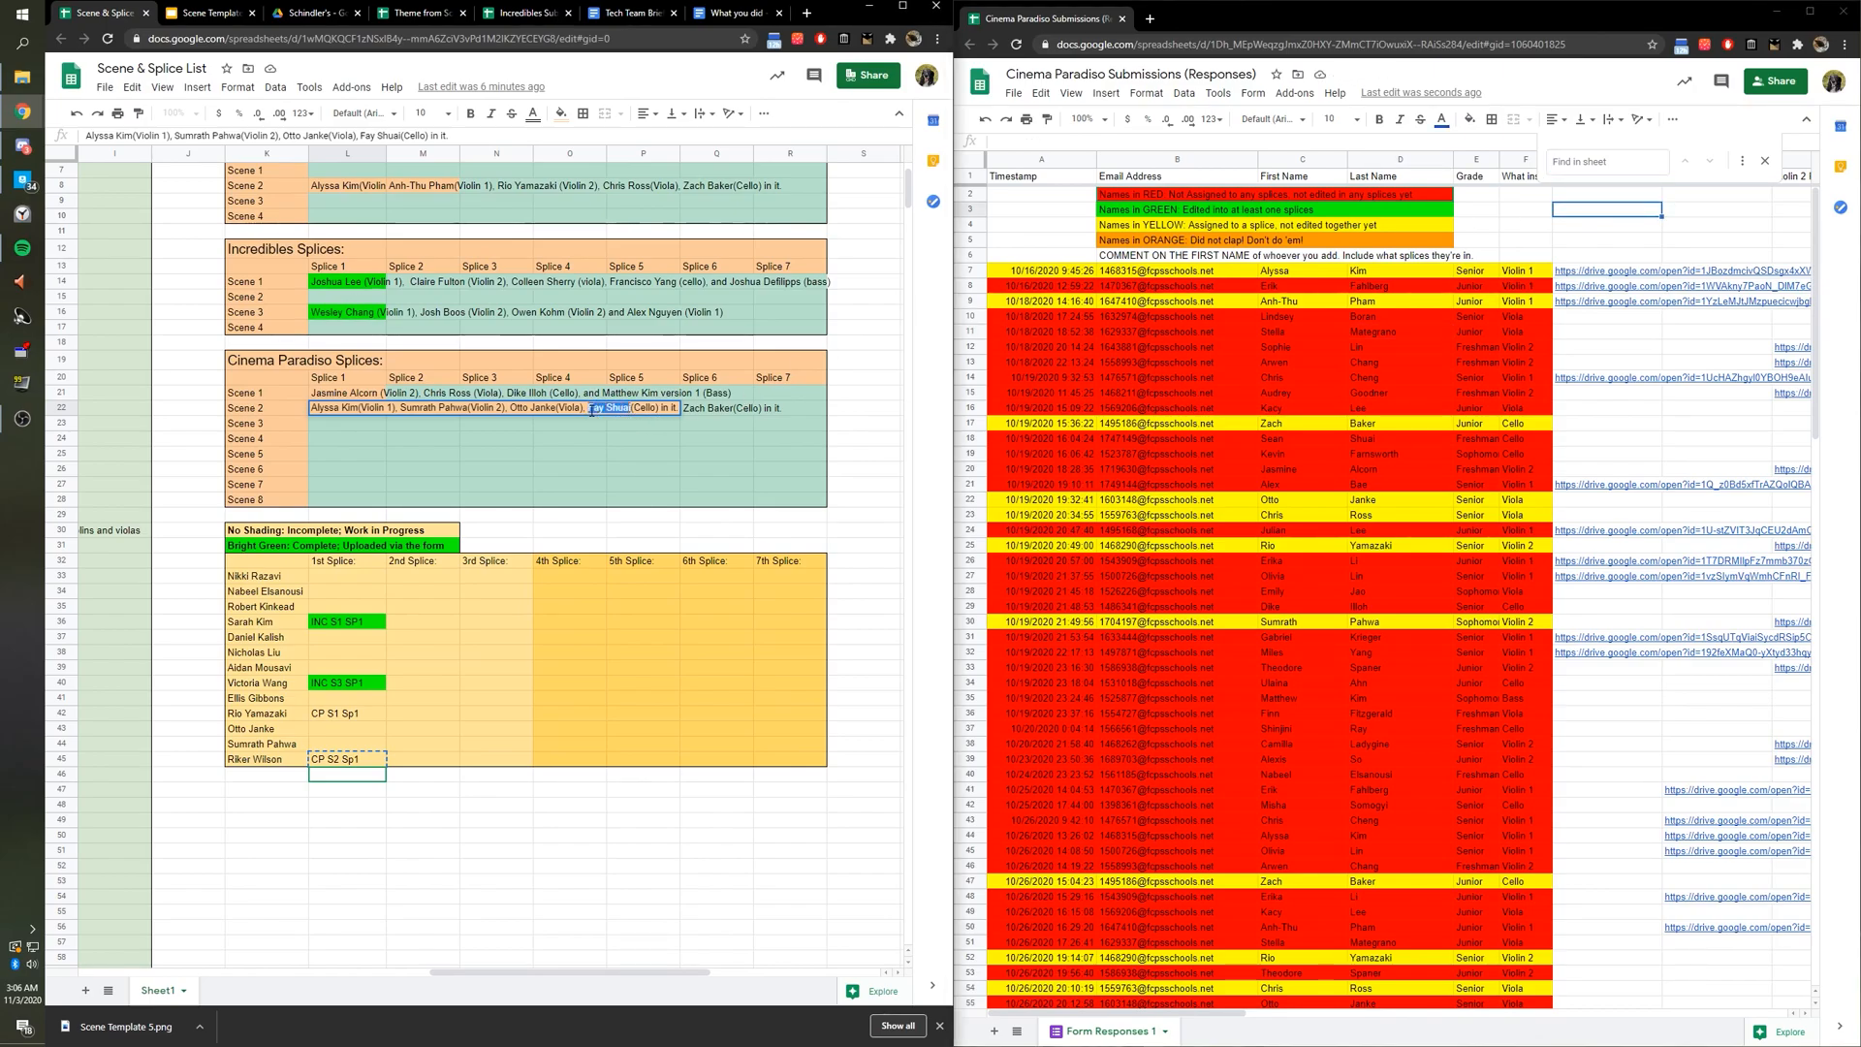
pyautogui.scroll(-1, 1395, 544)
pyautogui.scroll(-4, 1395, 545)
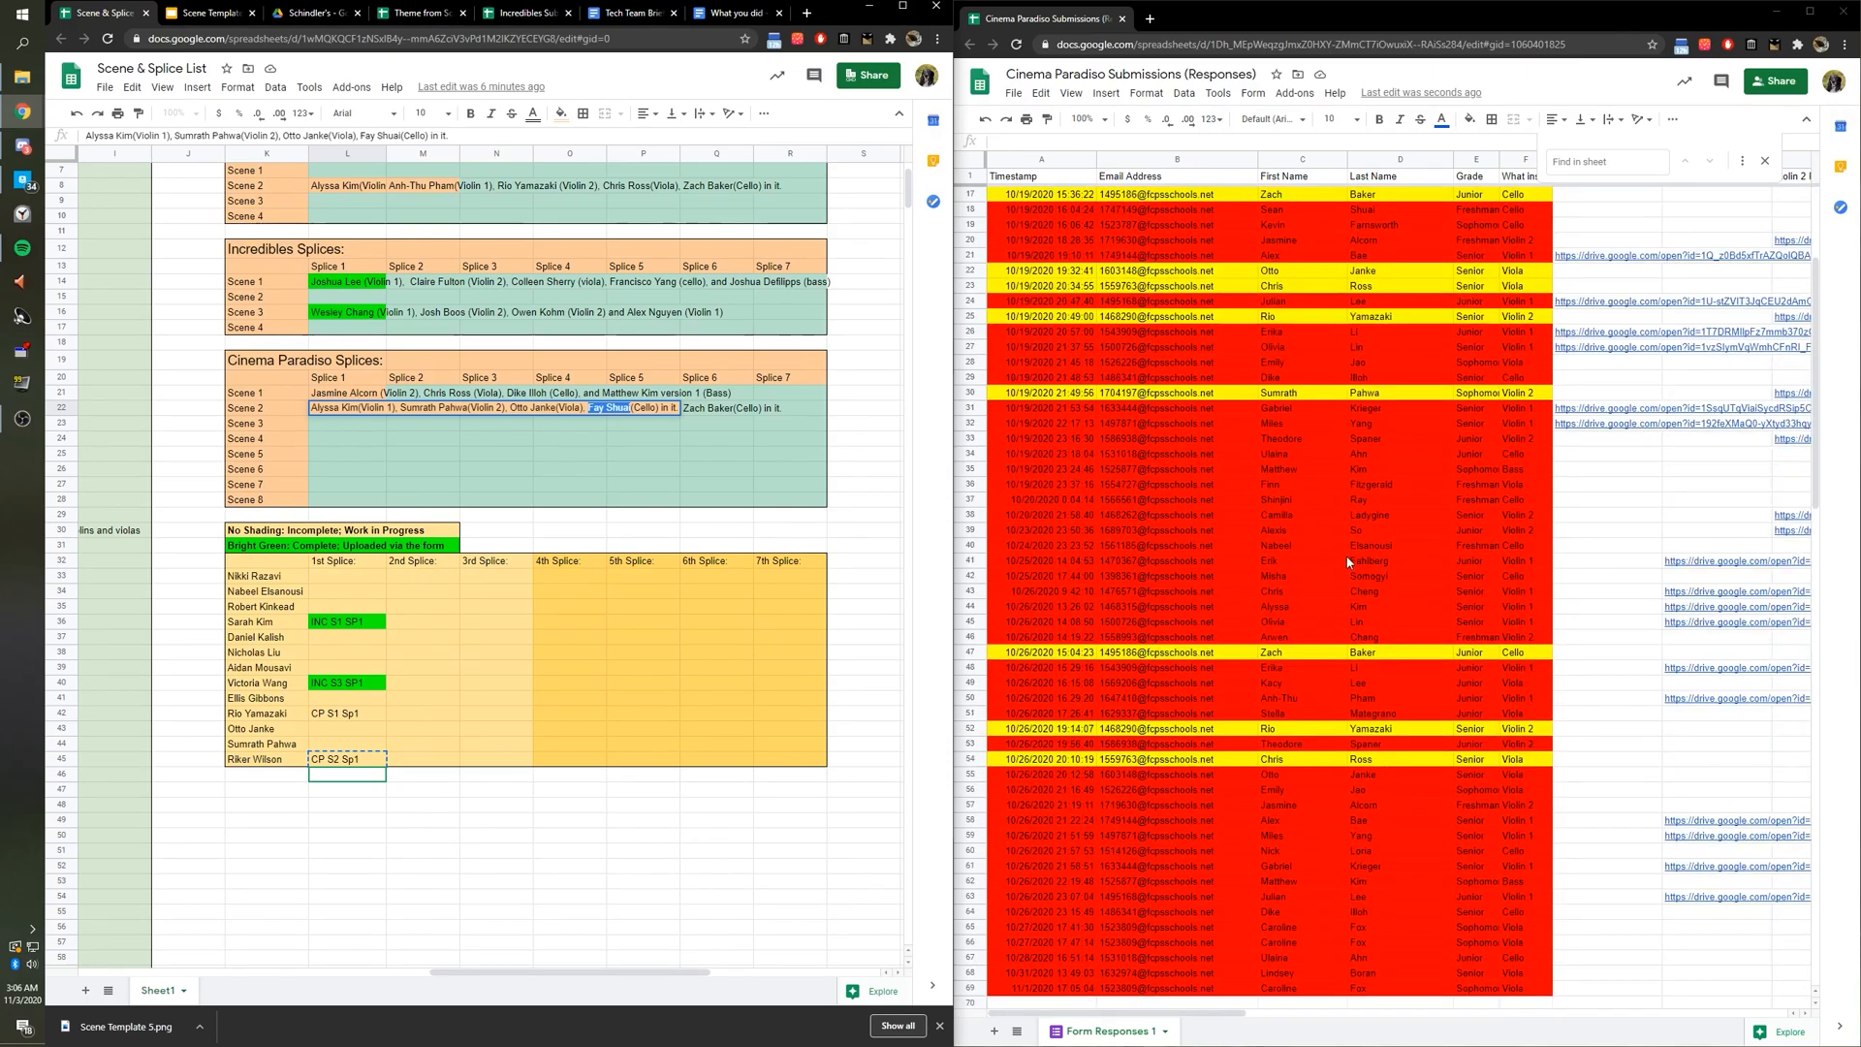
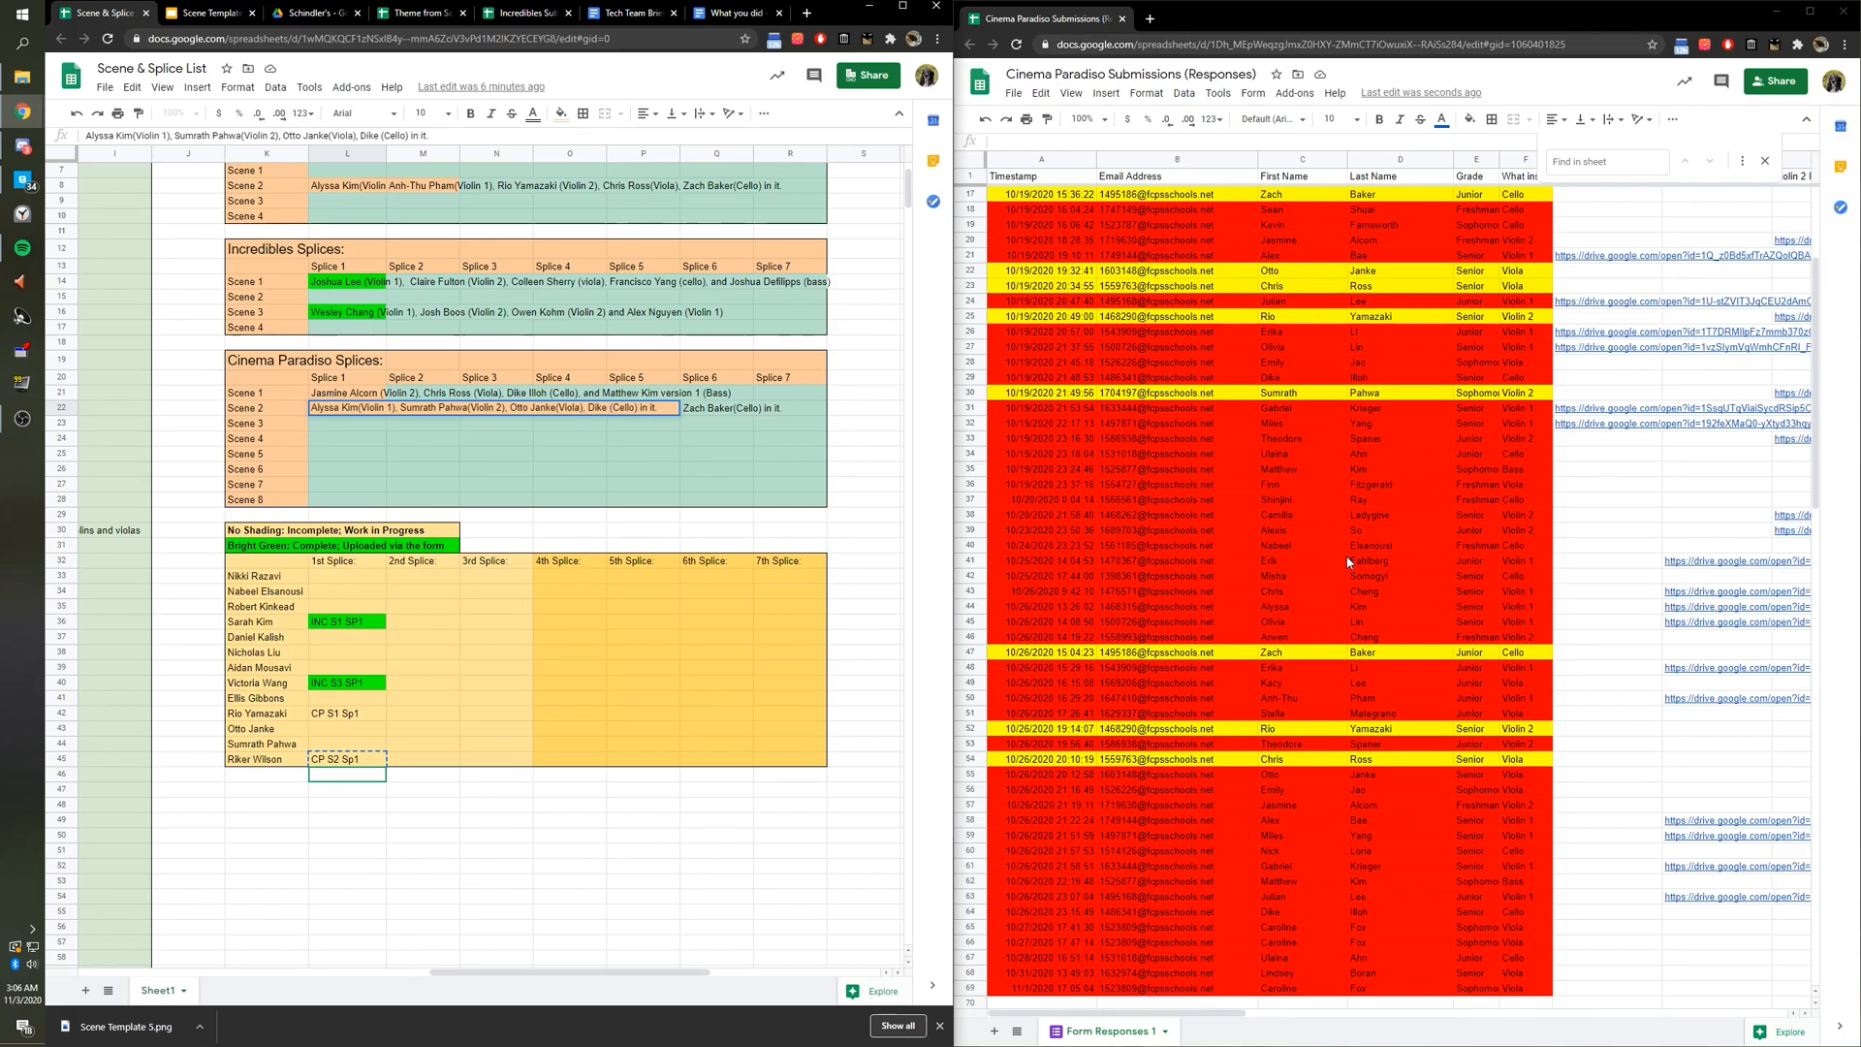
# Change the cellist's name in the Verbal log's Scene 2 entry, then return to the splice list.
pyautogui.click(733, 12)
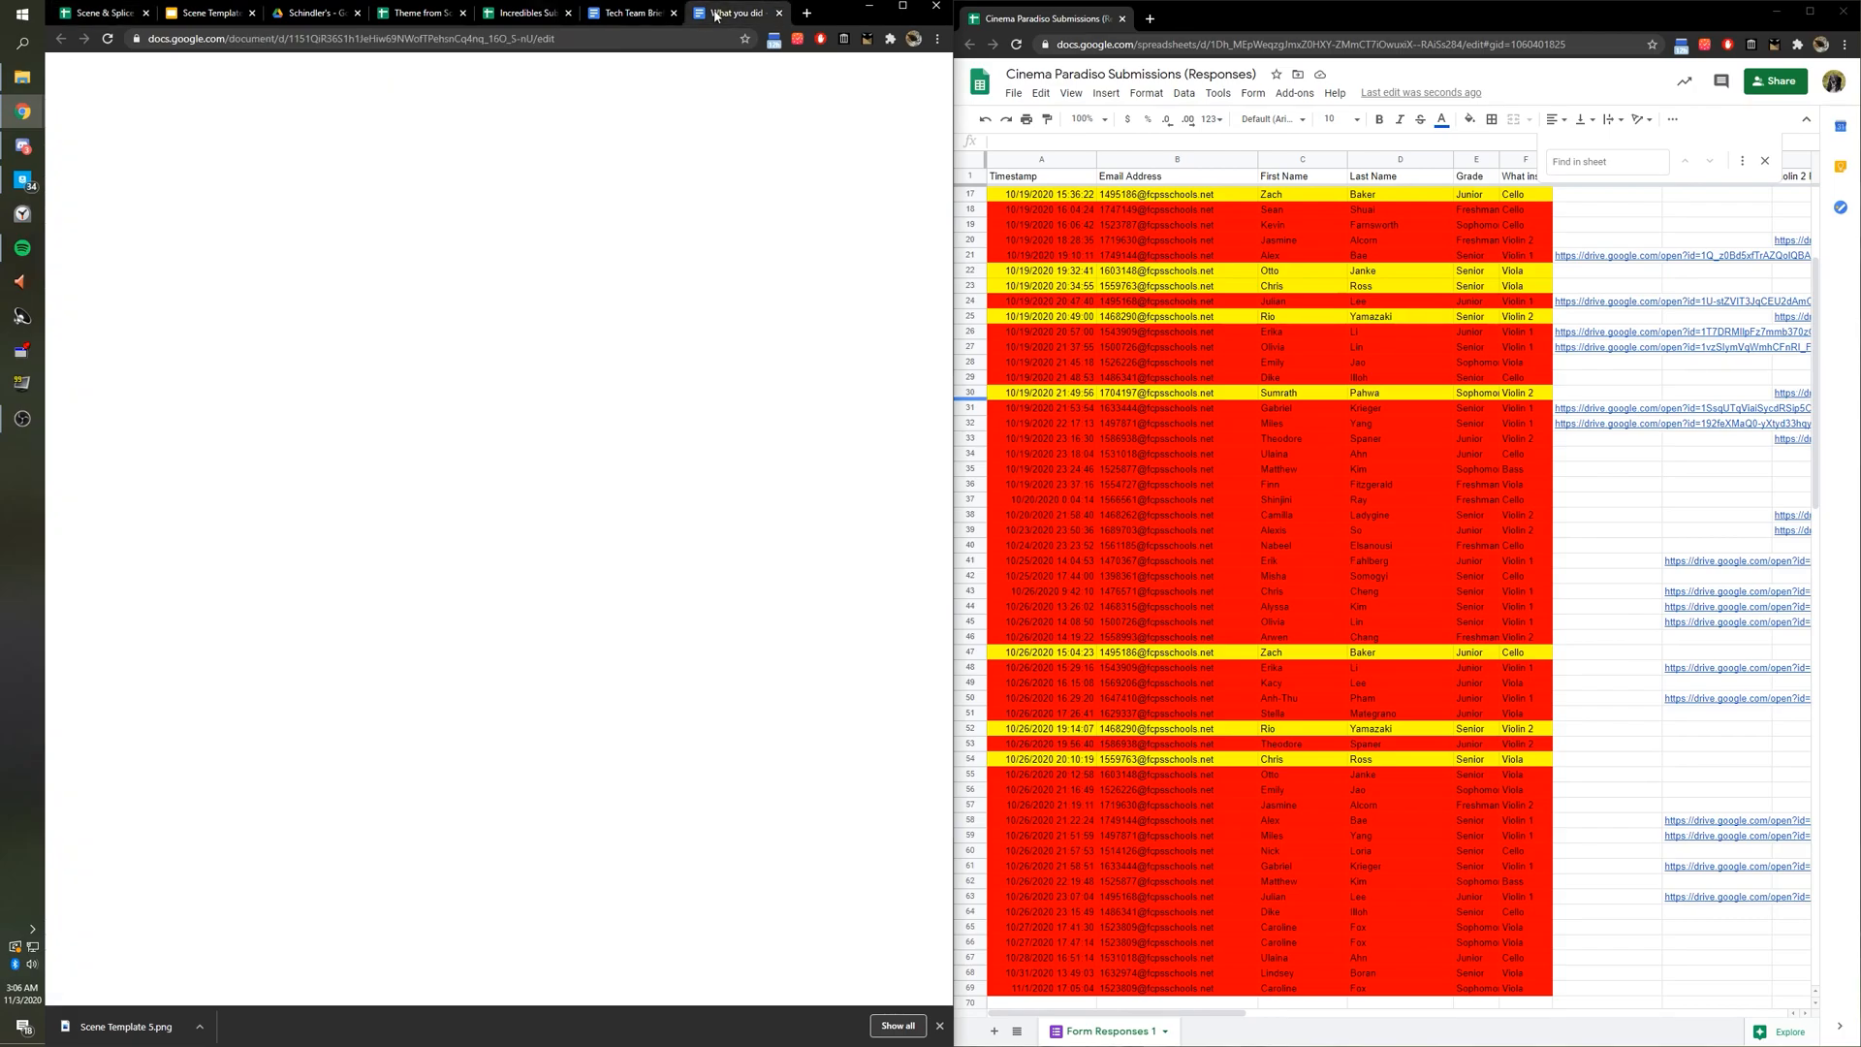
pyautogui.click(504, 260)
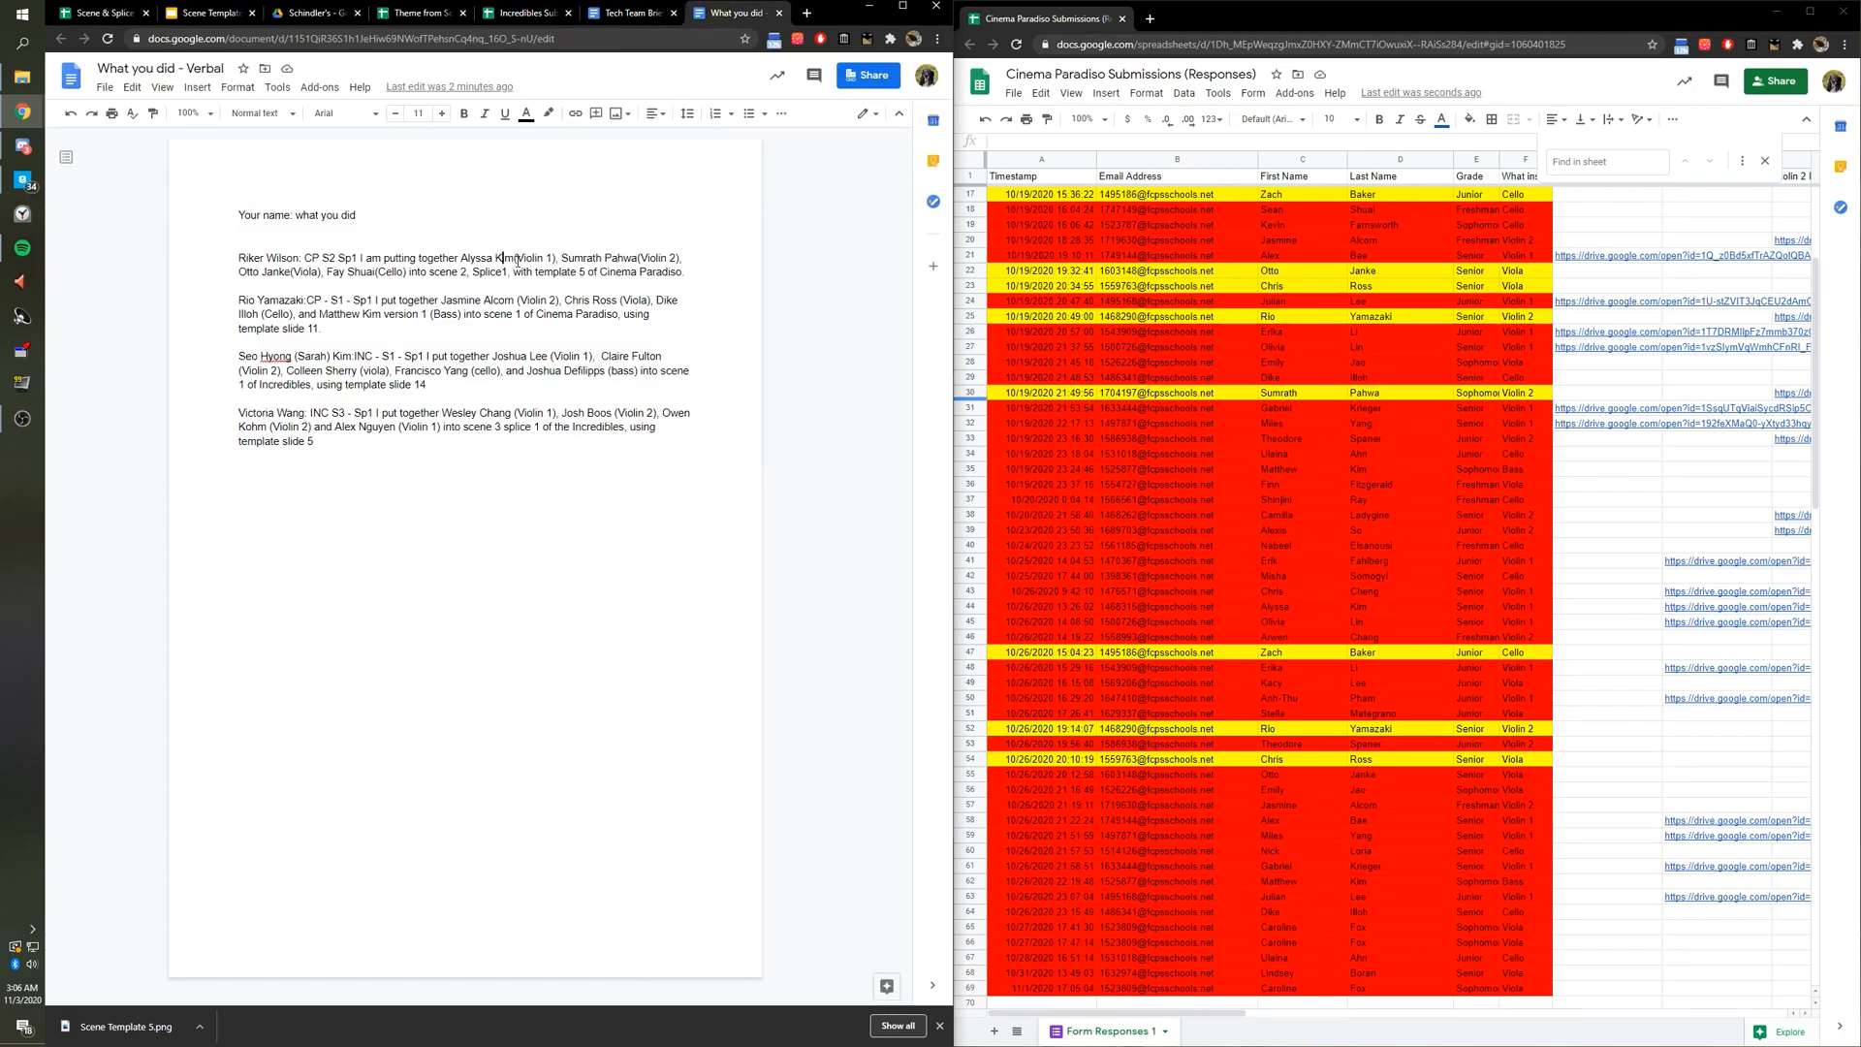
pyautogui.moveTo(328, 272); pyautogui.dragTo(377, 272)
pyautogui.write('Dike')
pyautogui.hotkey('ctrl', 'shift', 'Tab')
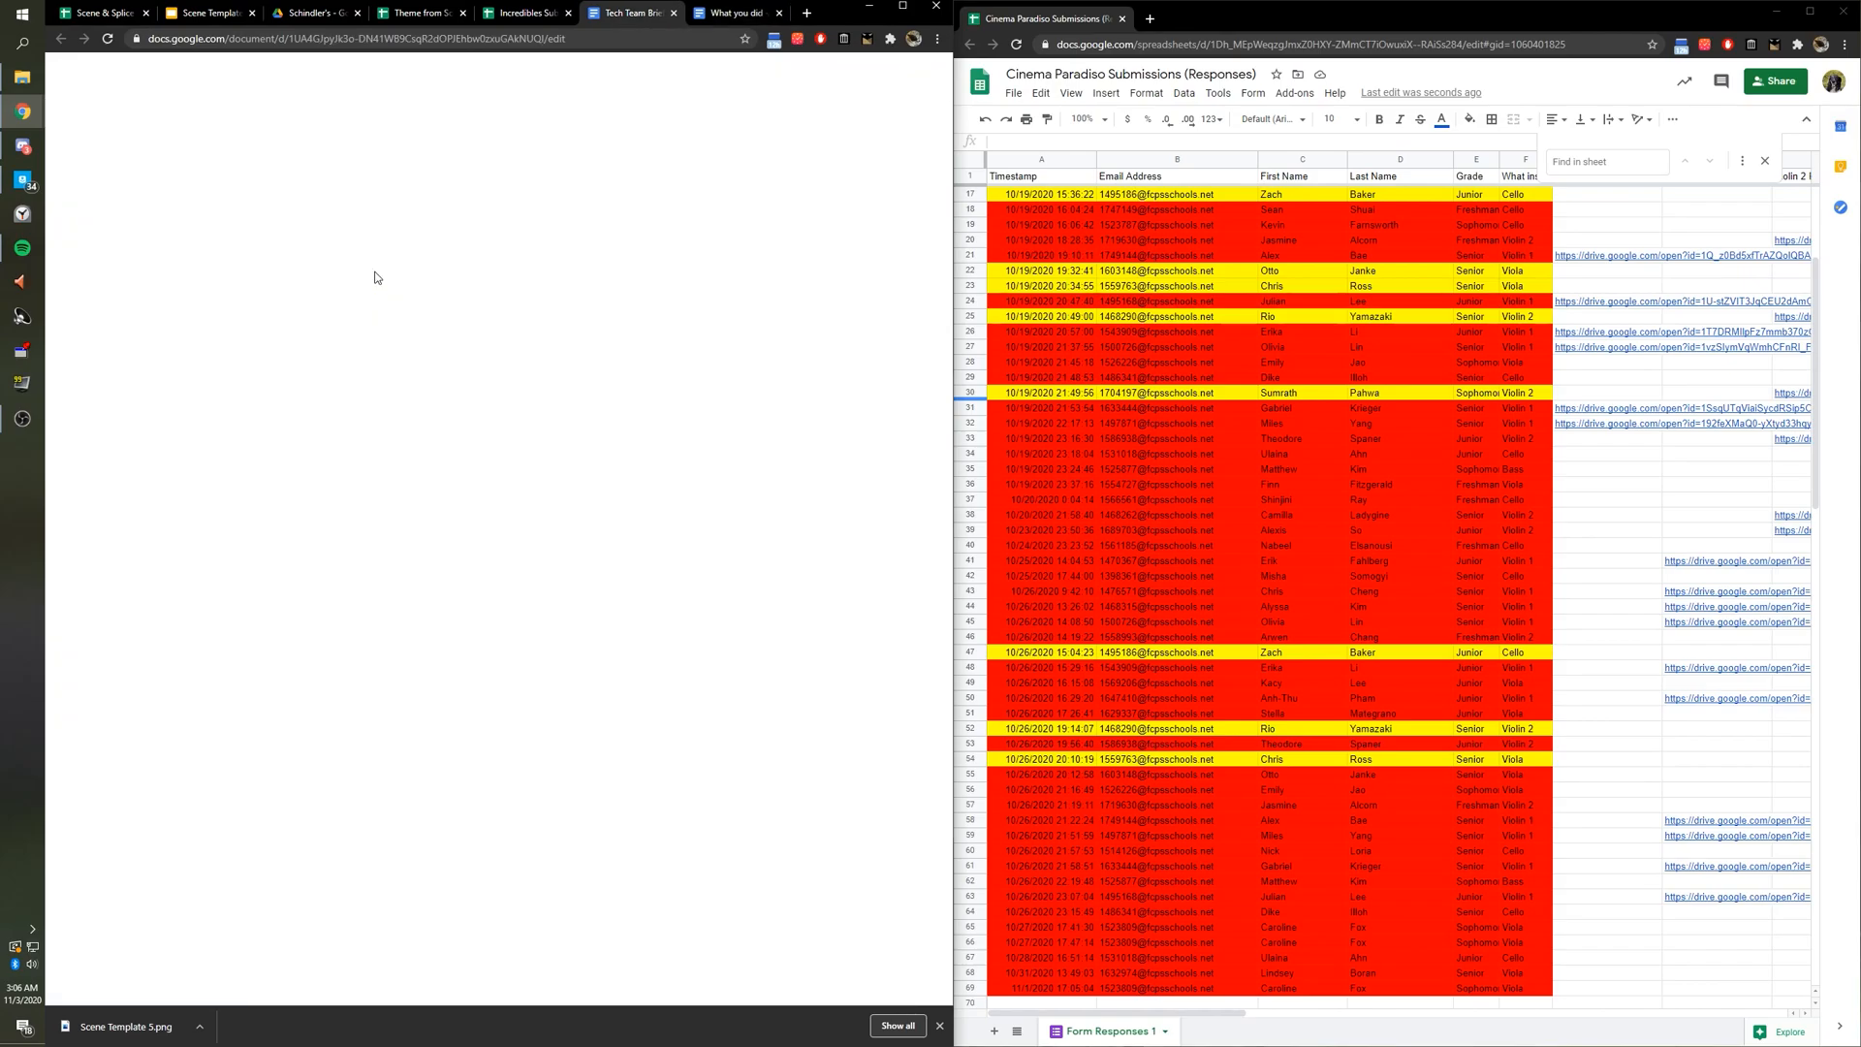
pyautogui.click(111, 13)
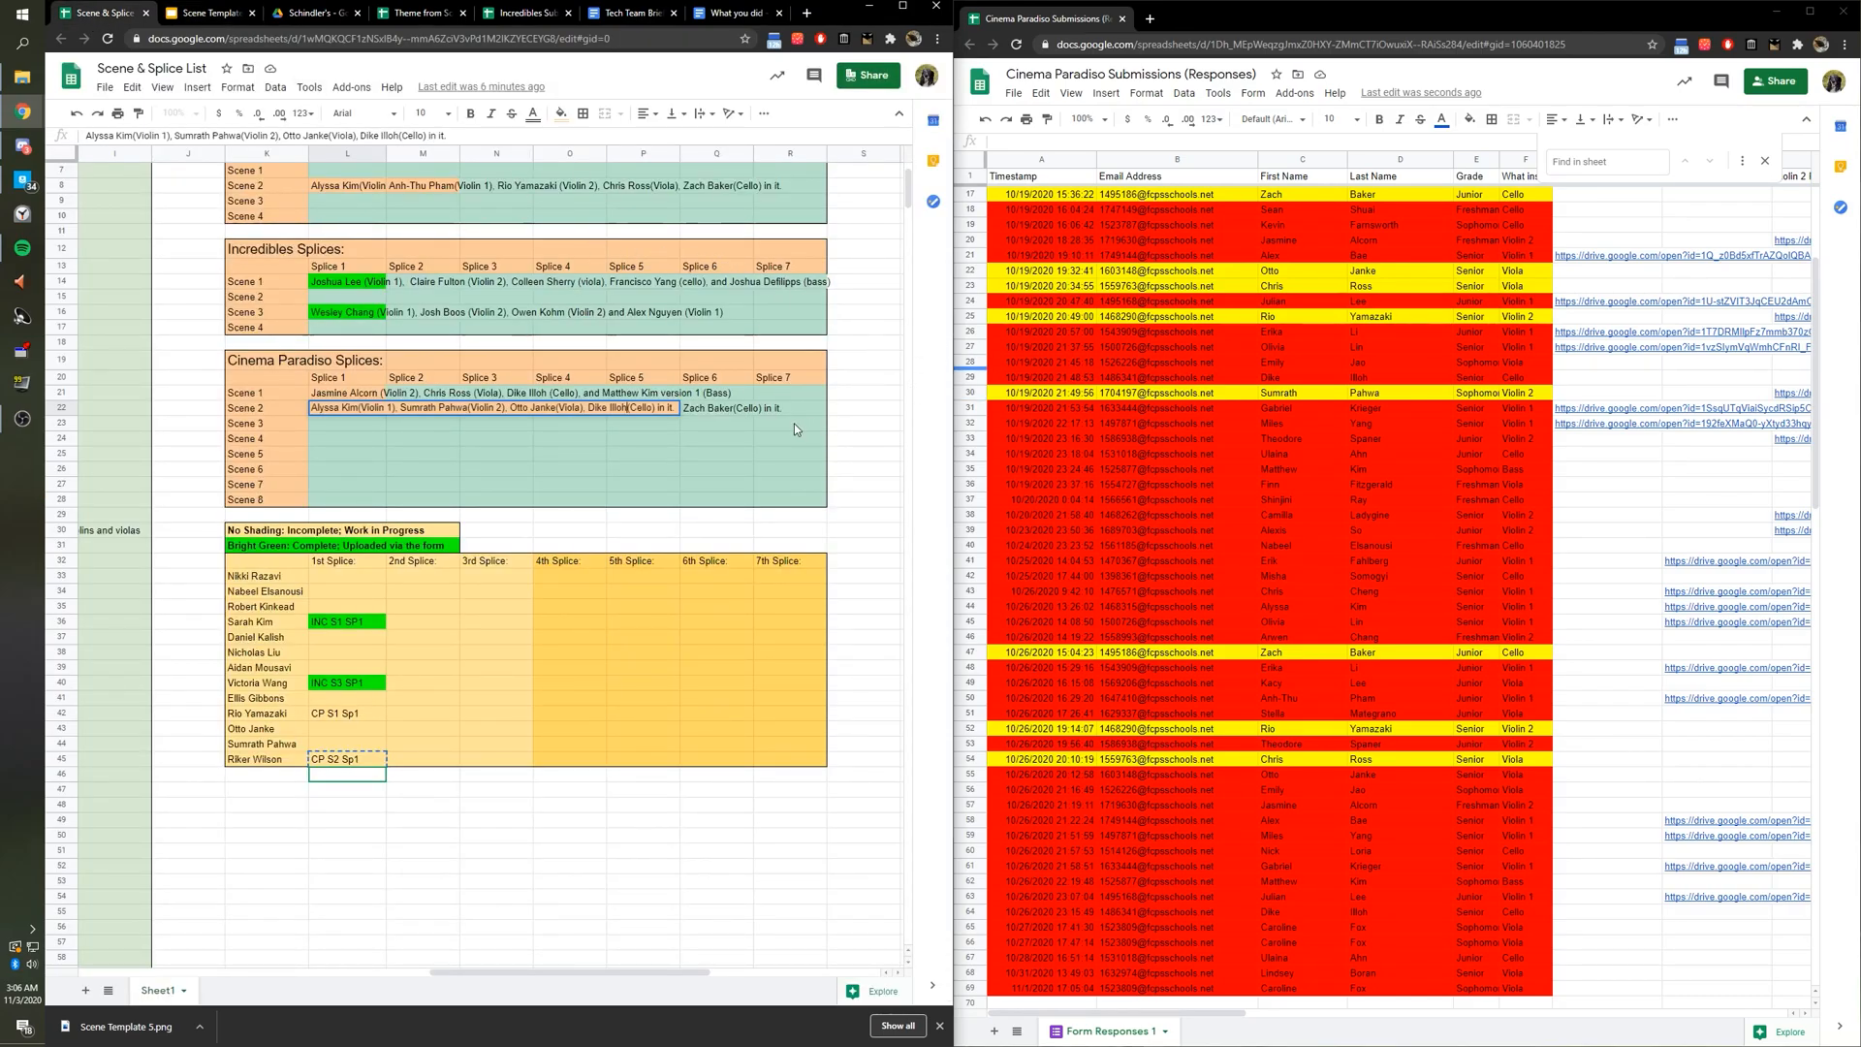
# Commit the new cellist in L22, dismiss the link preview, and search Windows for 'davinci resolve'.
pyautogui.click(708, 421)
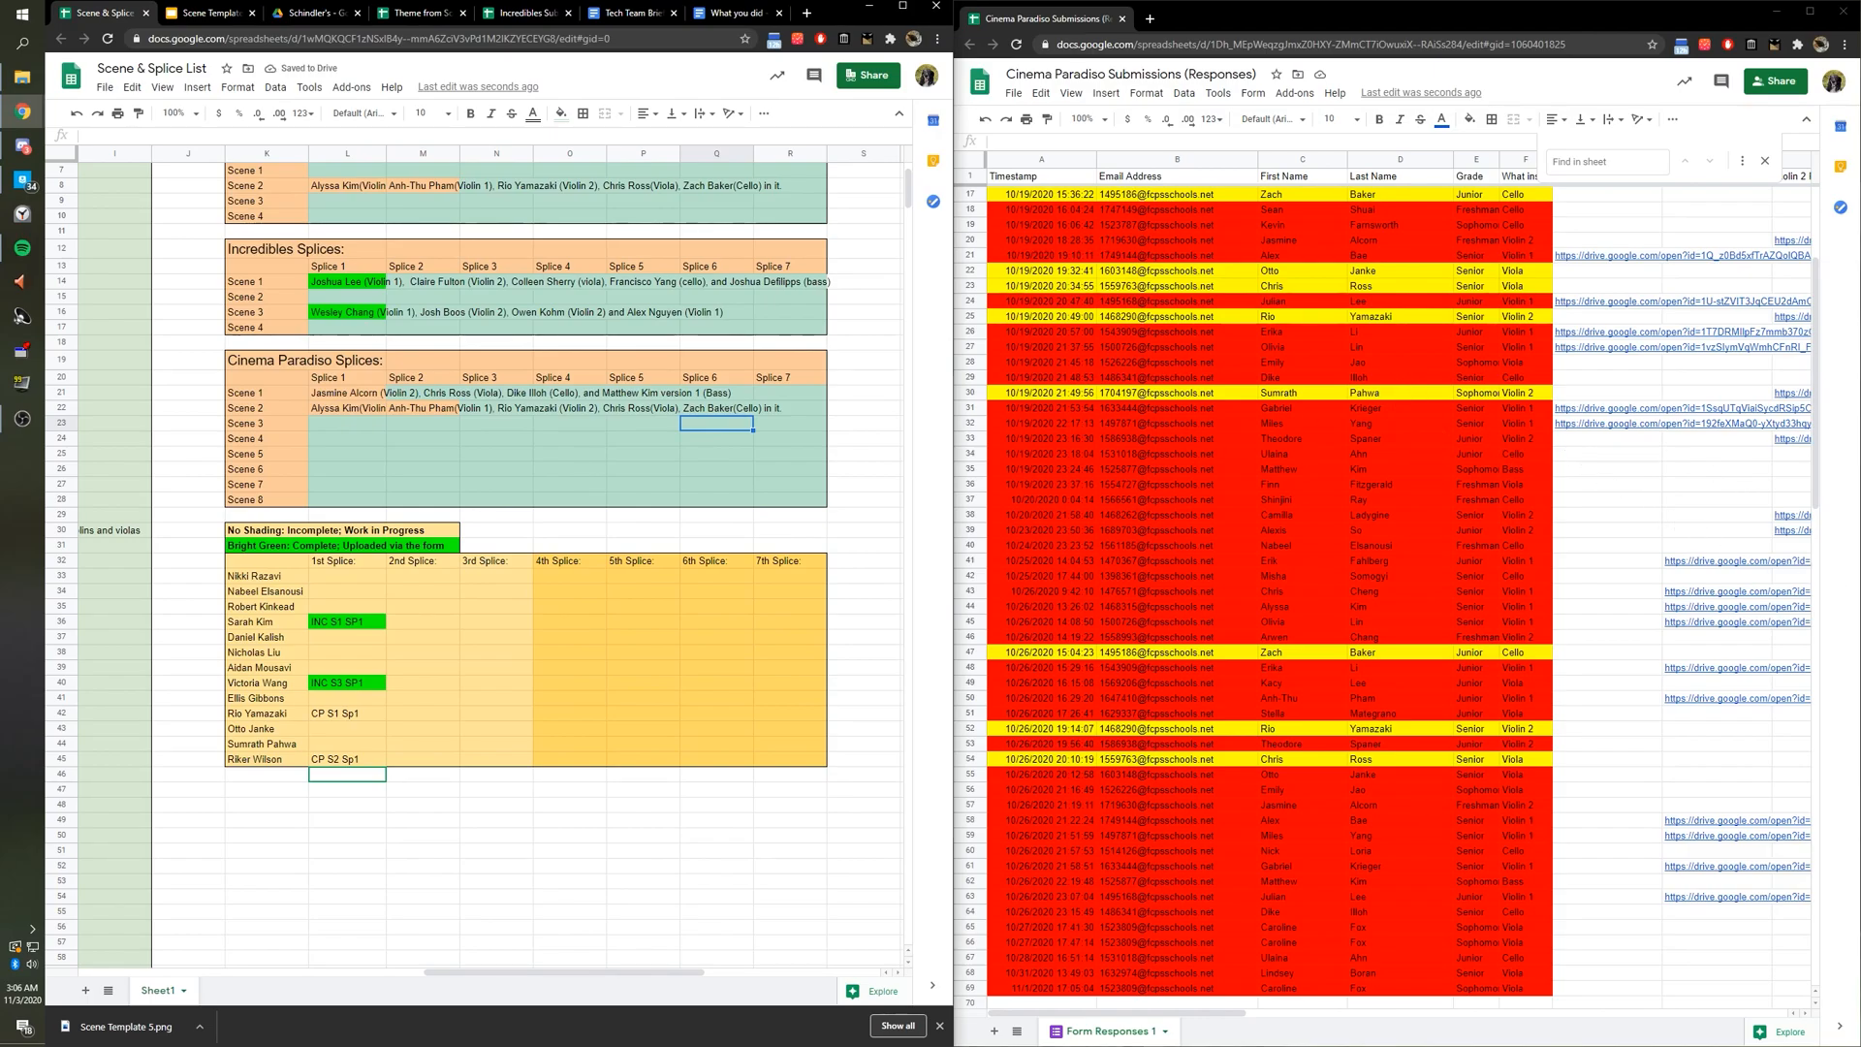
pyautogui.moveTo(1735, 560)
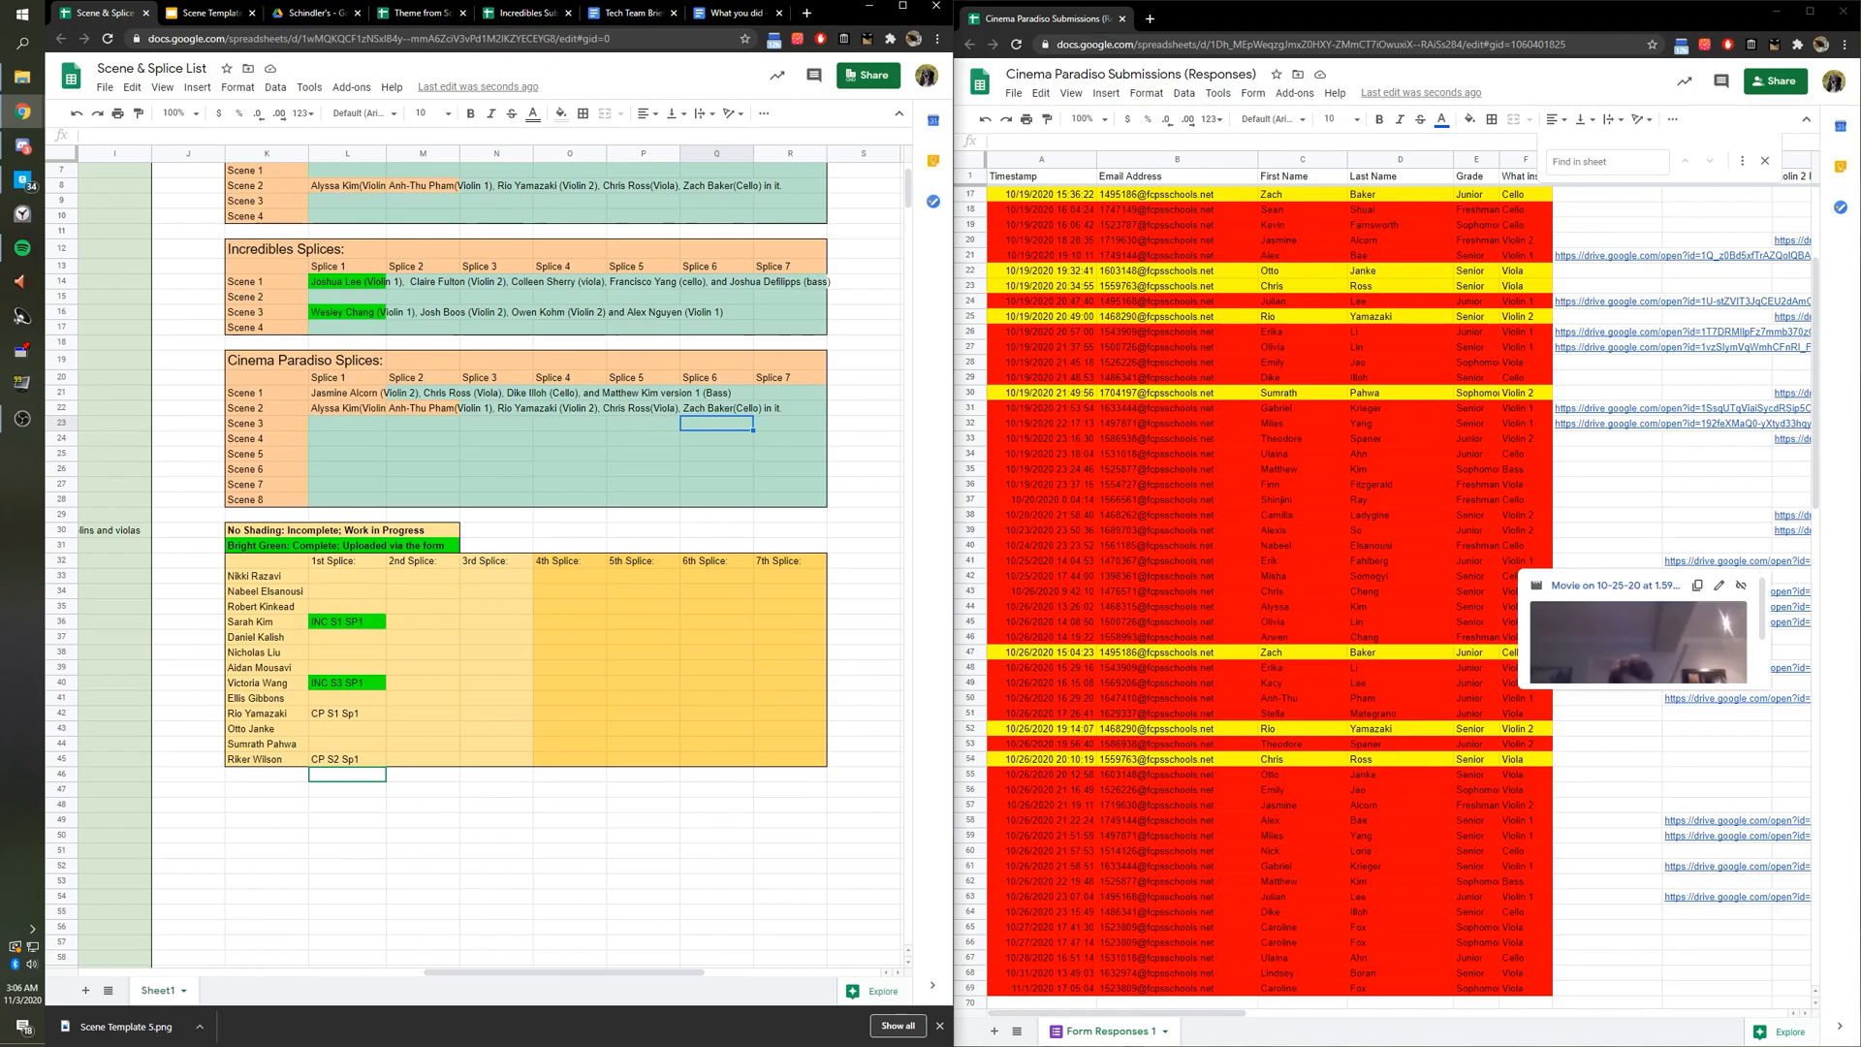
pyautogui.click(1717, 743)
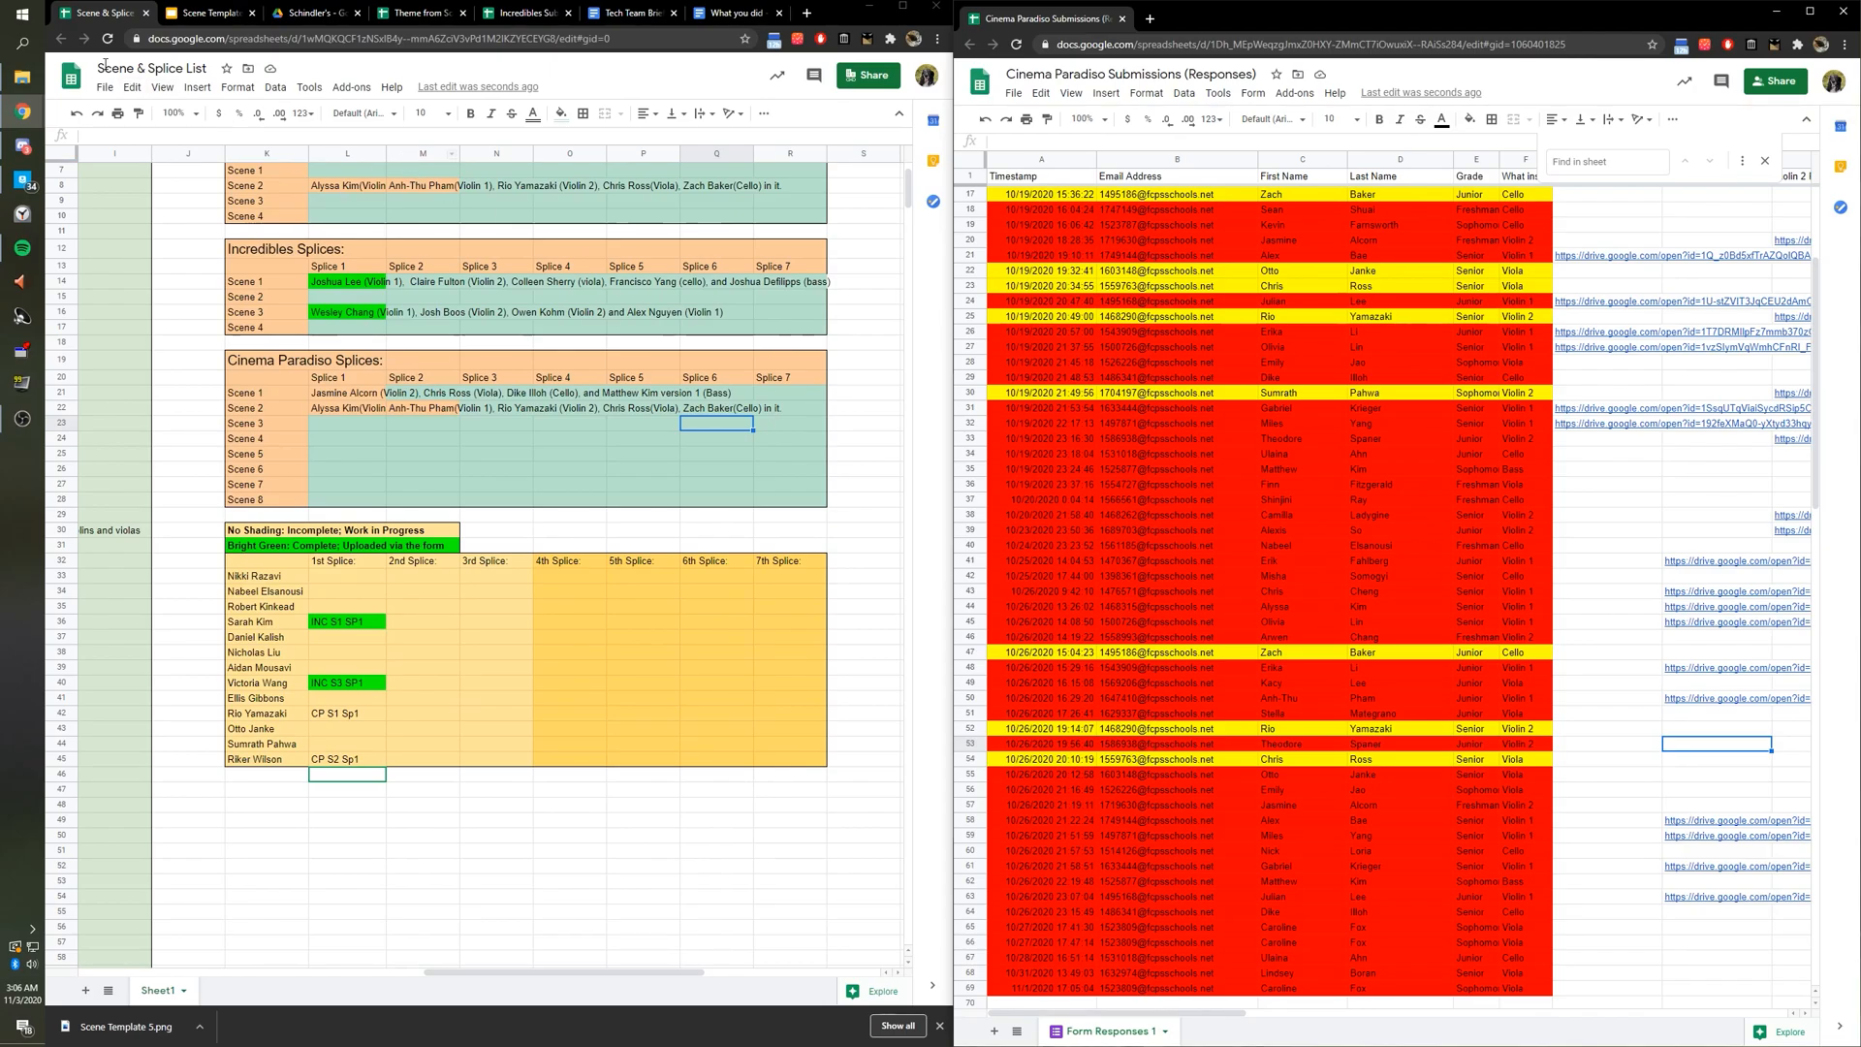
pyautogui.click(24, 43)
pyautogui.write('davinc')
pyautogui.write('i')
pyautogui.write(' resolve')
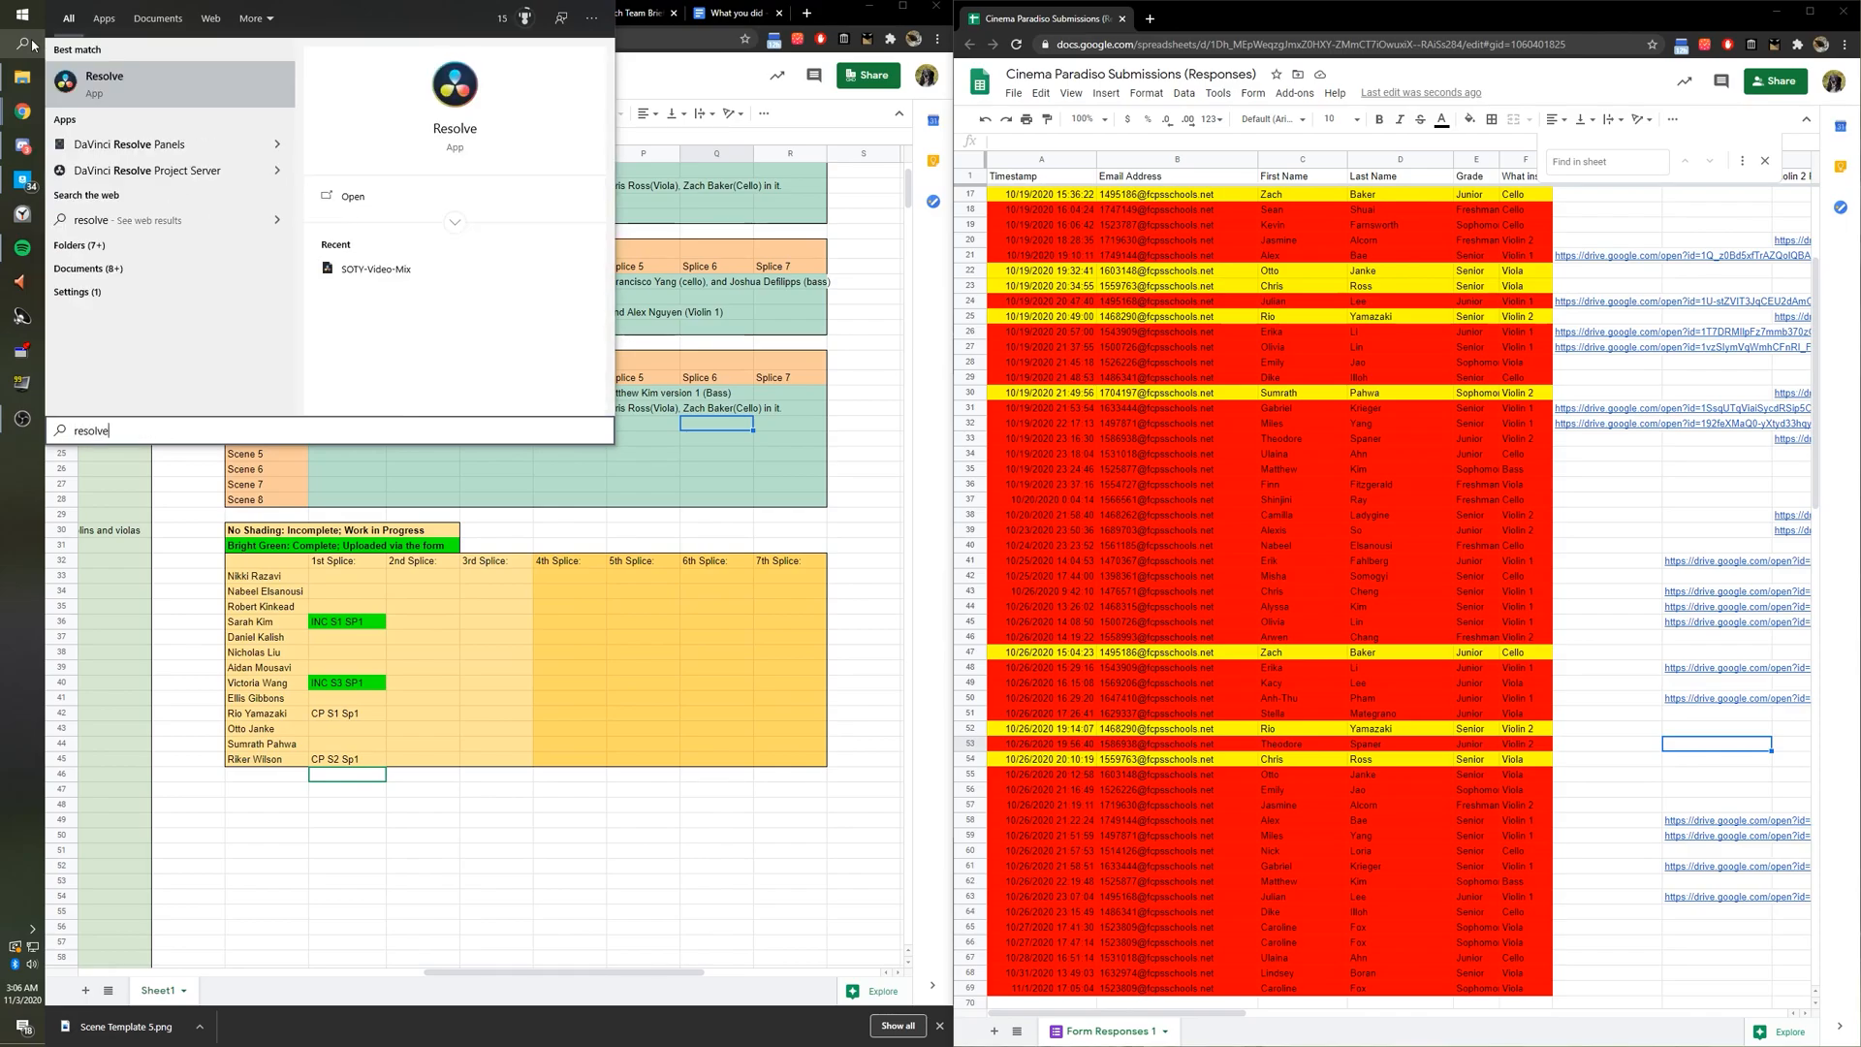
# Launch DaVinci Resolve, position the Cinema Paradiso responses Explorer window, and open Untitled Project.
pyautogui.press('Return')
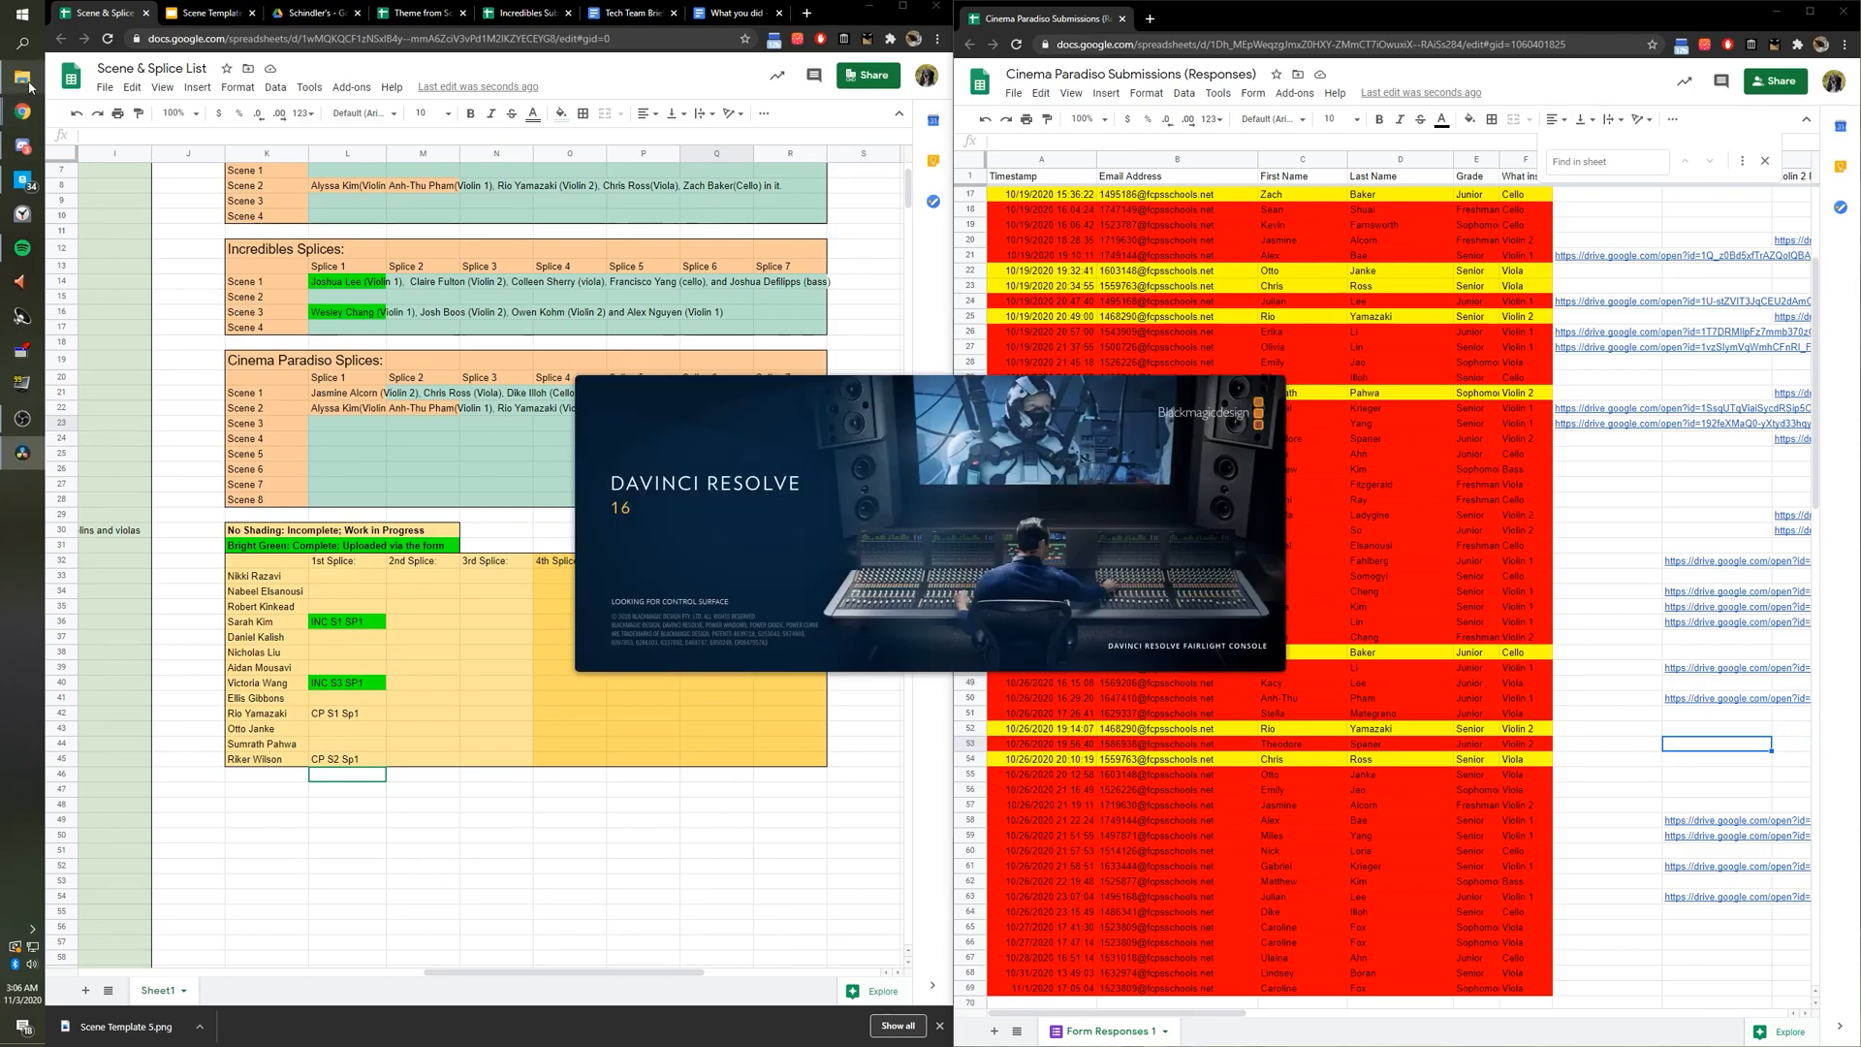
pyautogui.moveTo(30, 87)
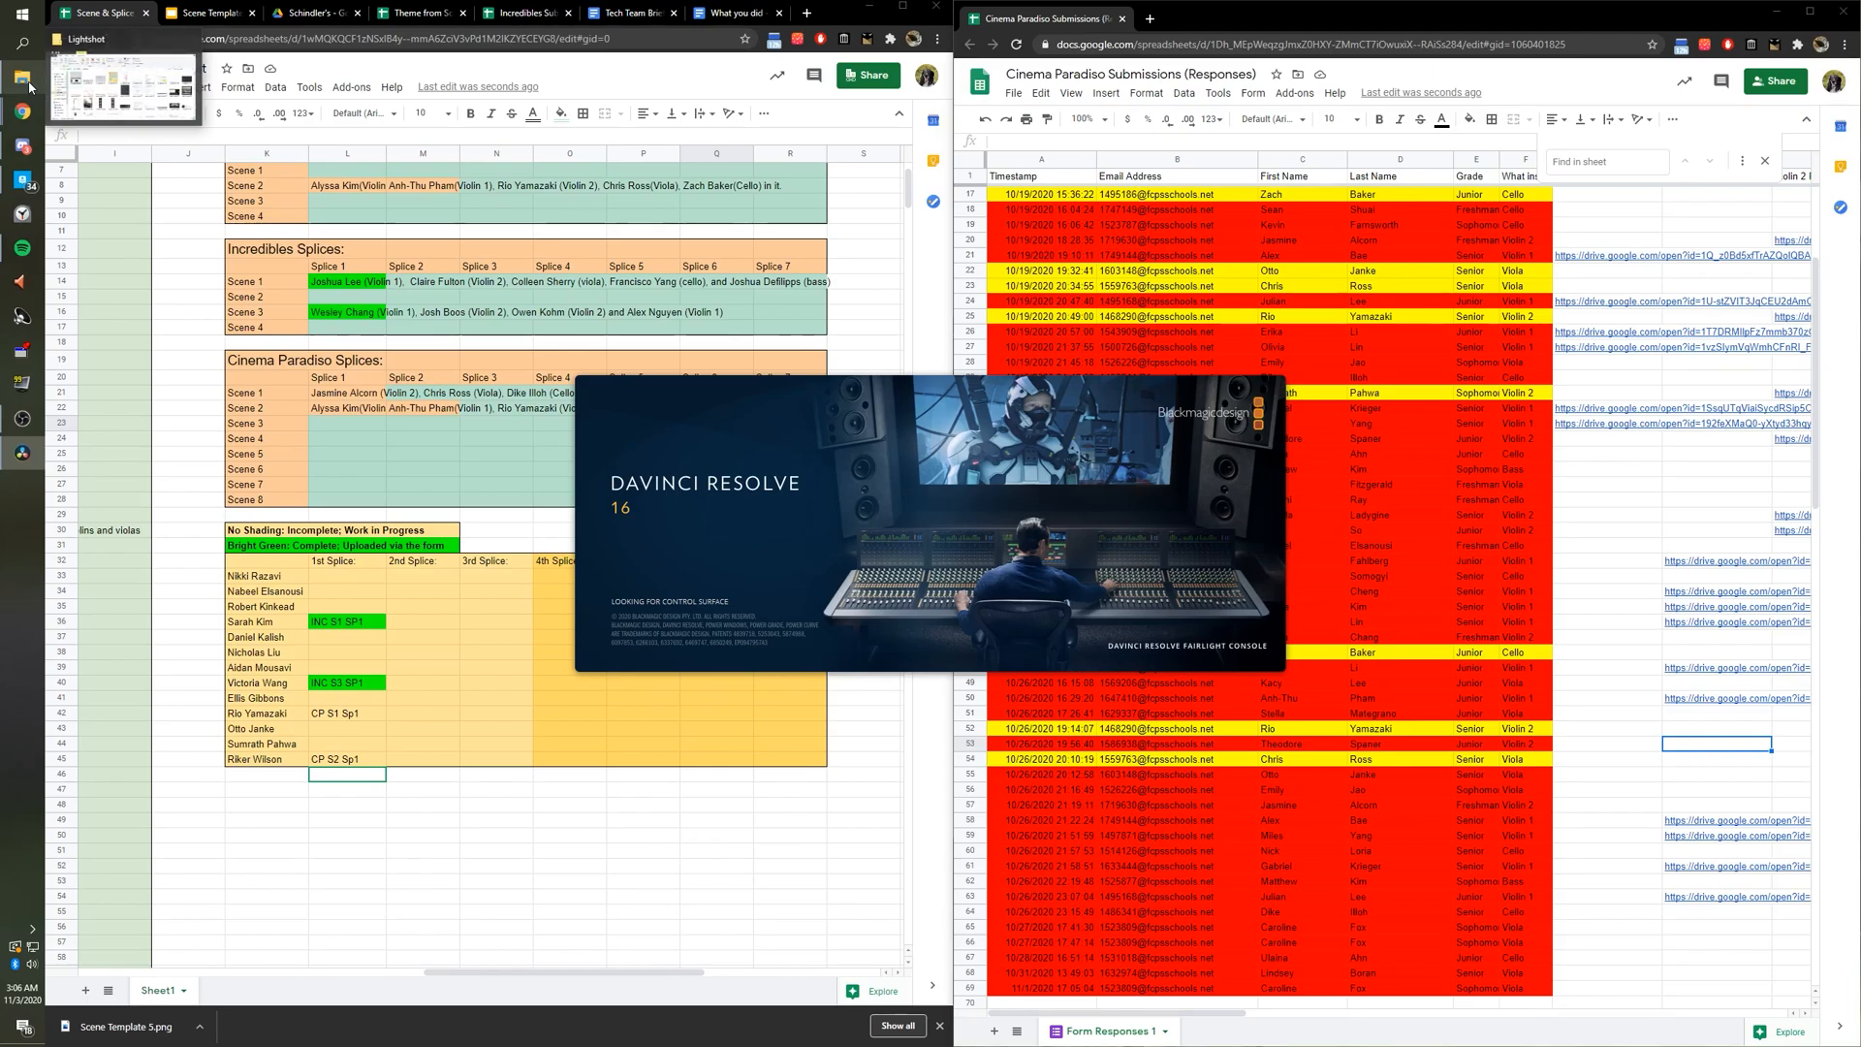
pyautogui.click(30, 87)
pyautogui.moveTo(786, 433); pyautogui.dragTo(1860, 378)
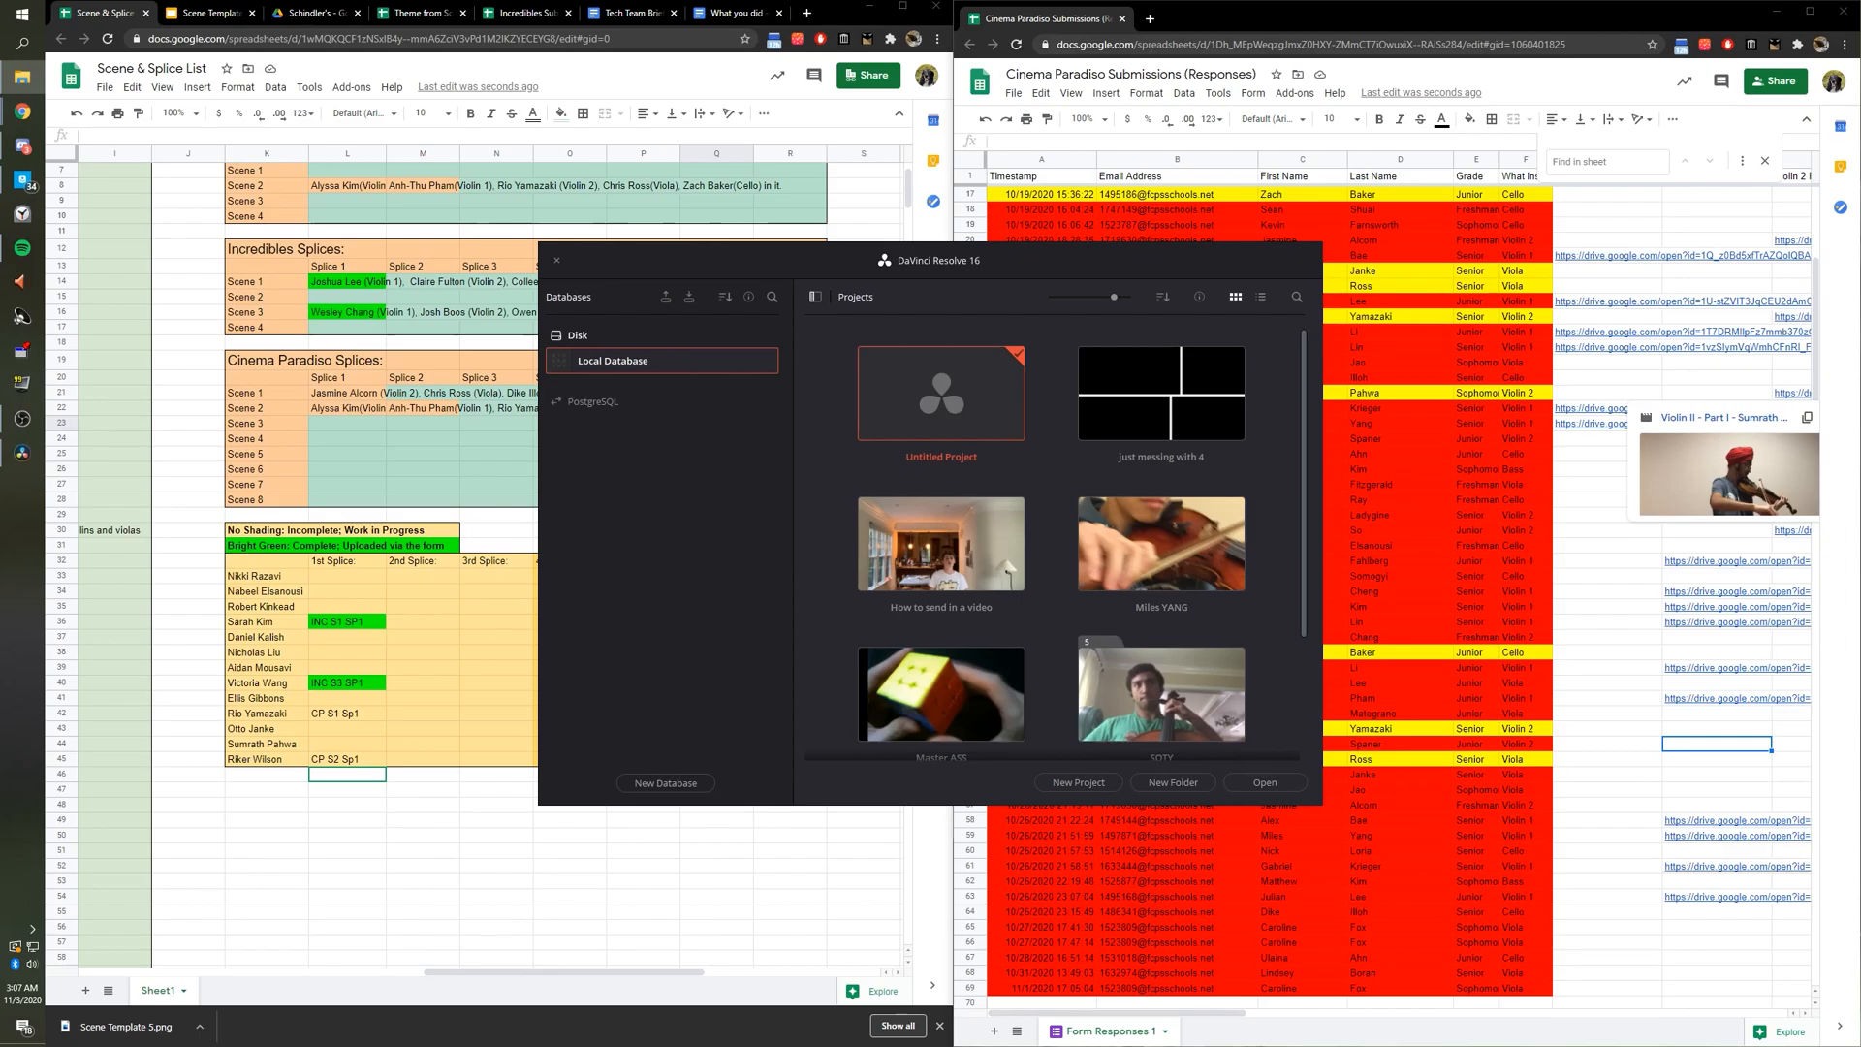
pyautogui.moveTo(1860, 505); pyautogui.dragTo(1299, 557)
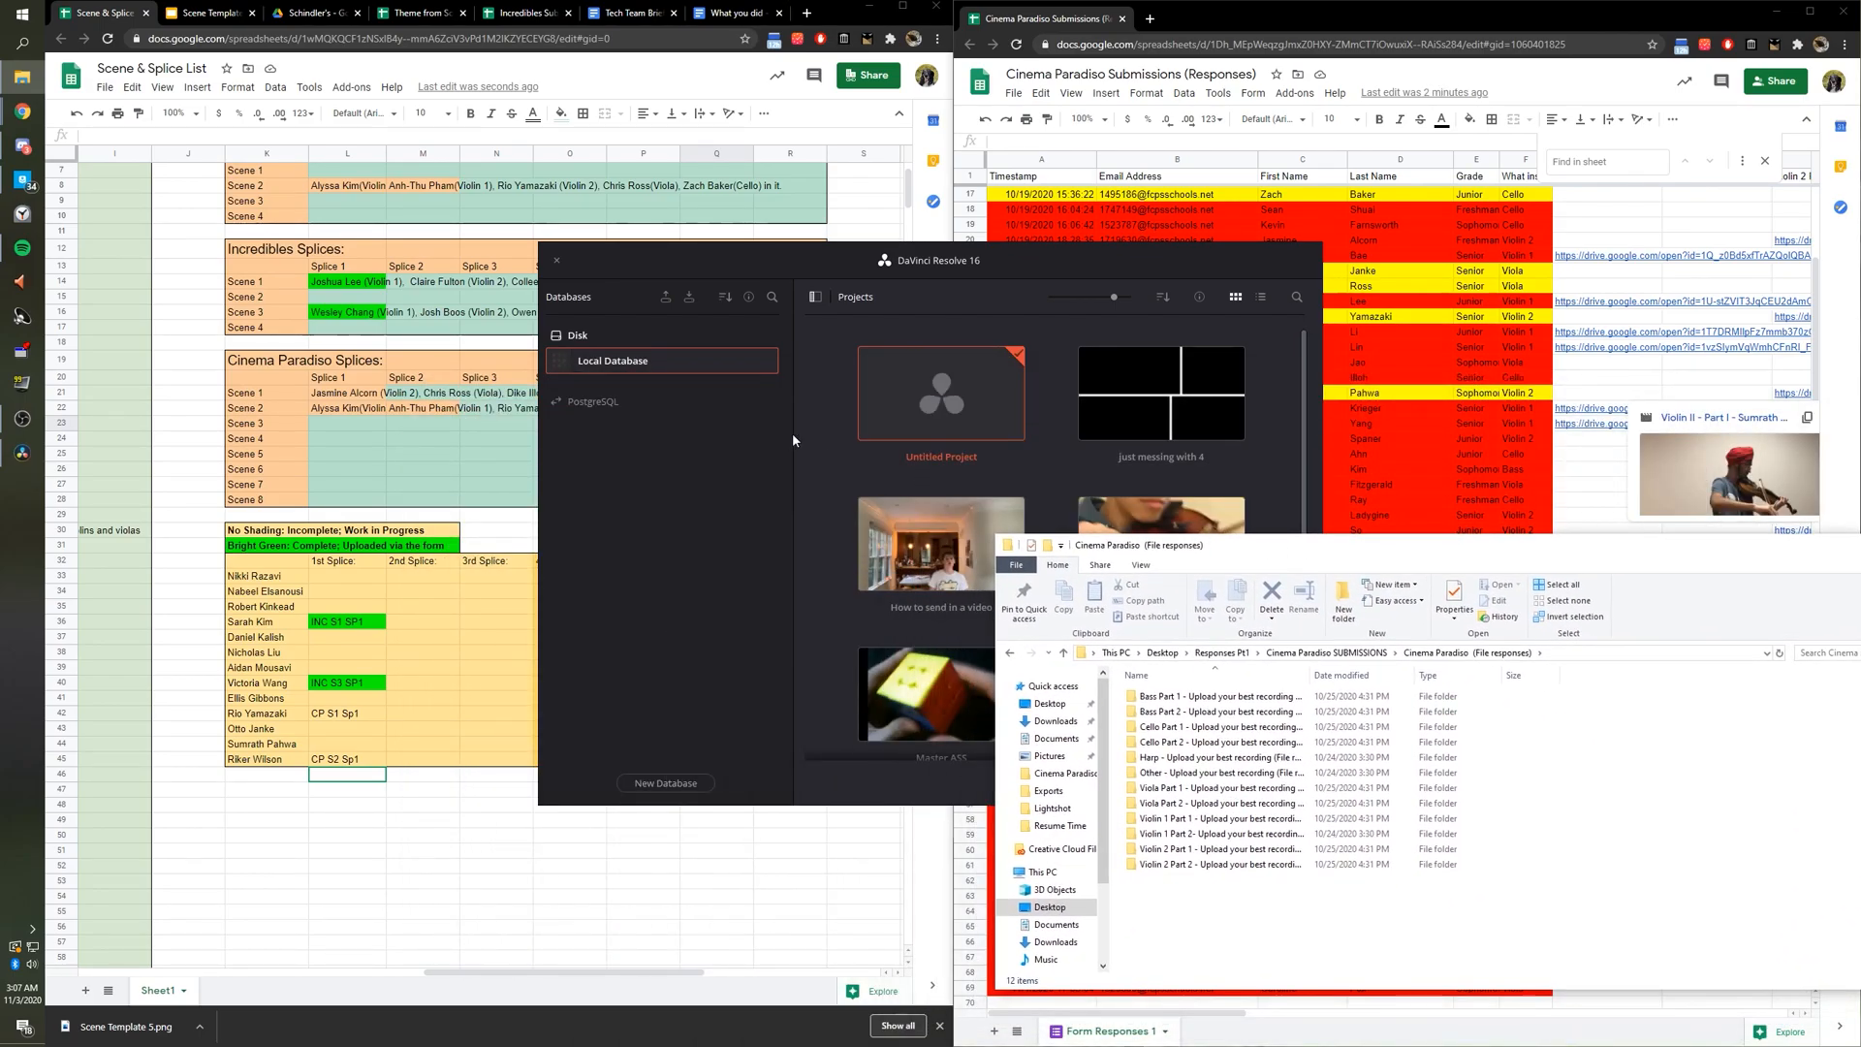
pyautogui.doubleClick(944, 415)
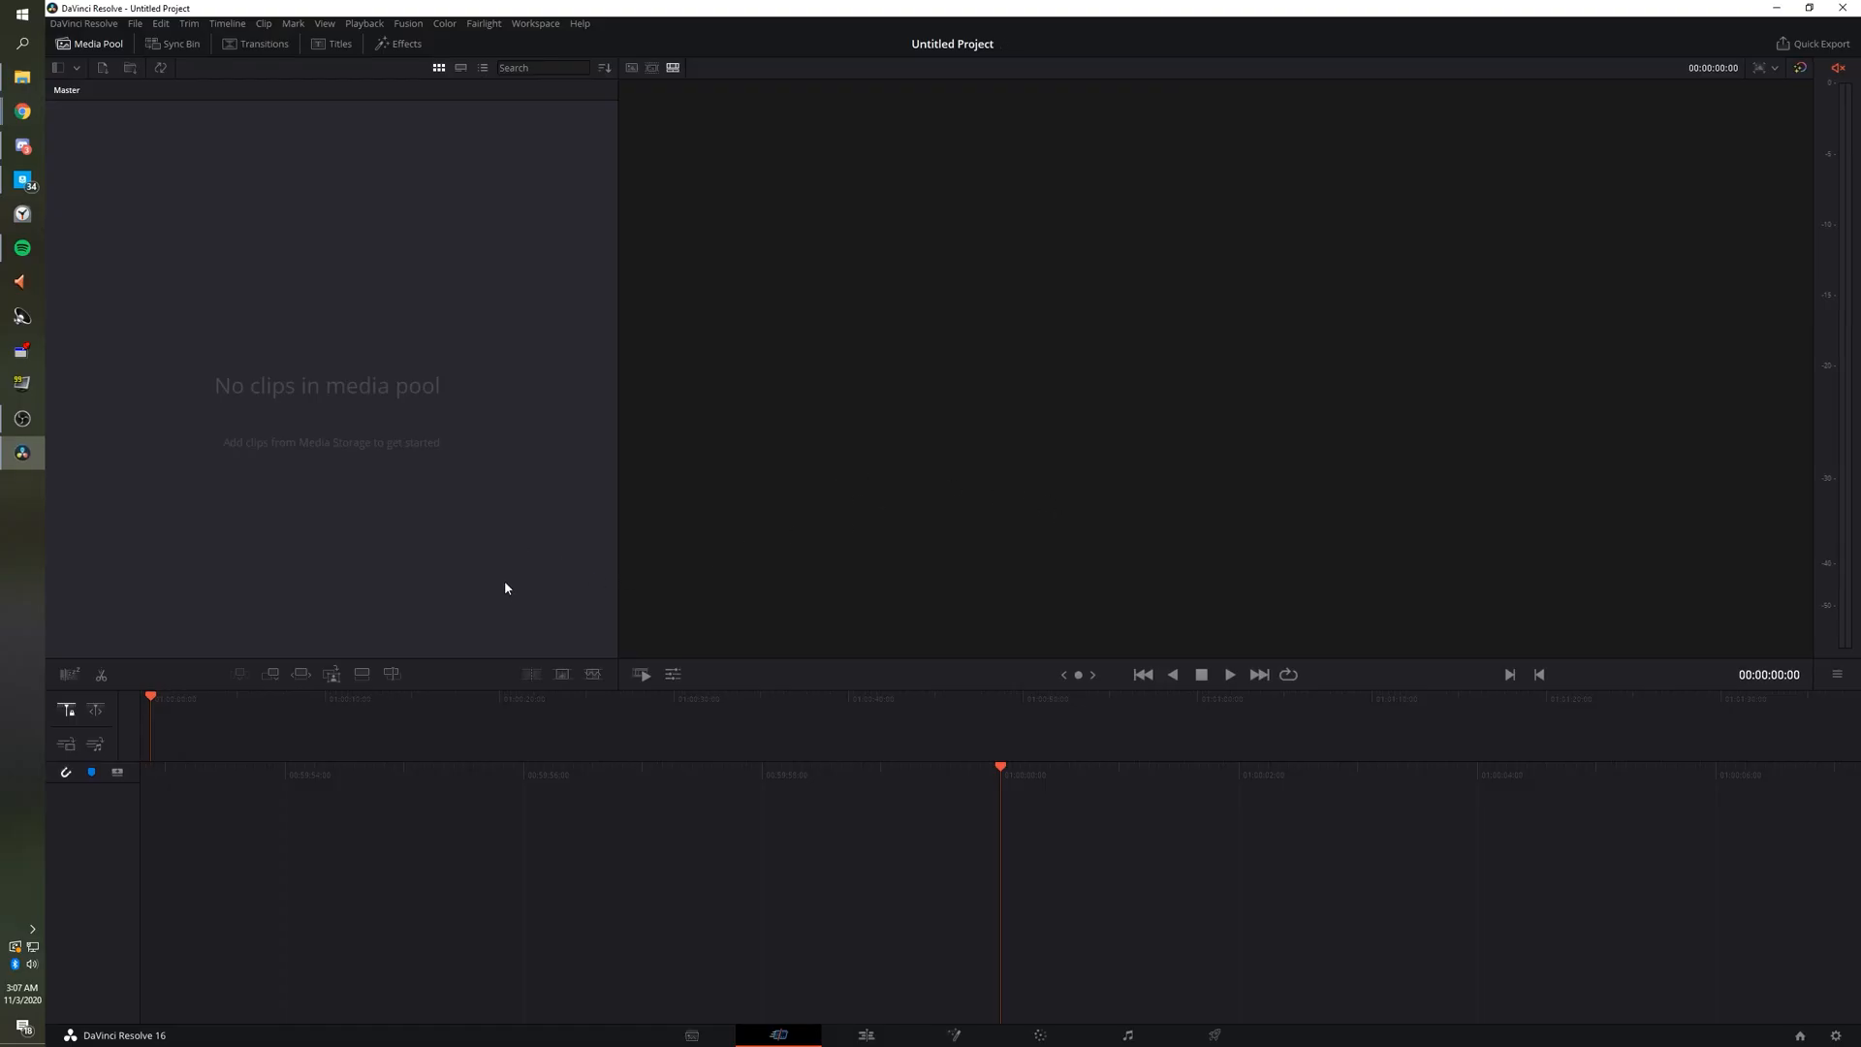
# Switch Resolve to the Edit page and import the Cello Part 1 recording into the Media Pool.
pyautogui.hotkey('alt', 'Tab')
pyautogui.moveTo(1211, 539); pyautogui.dragTo(1247, 354)
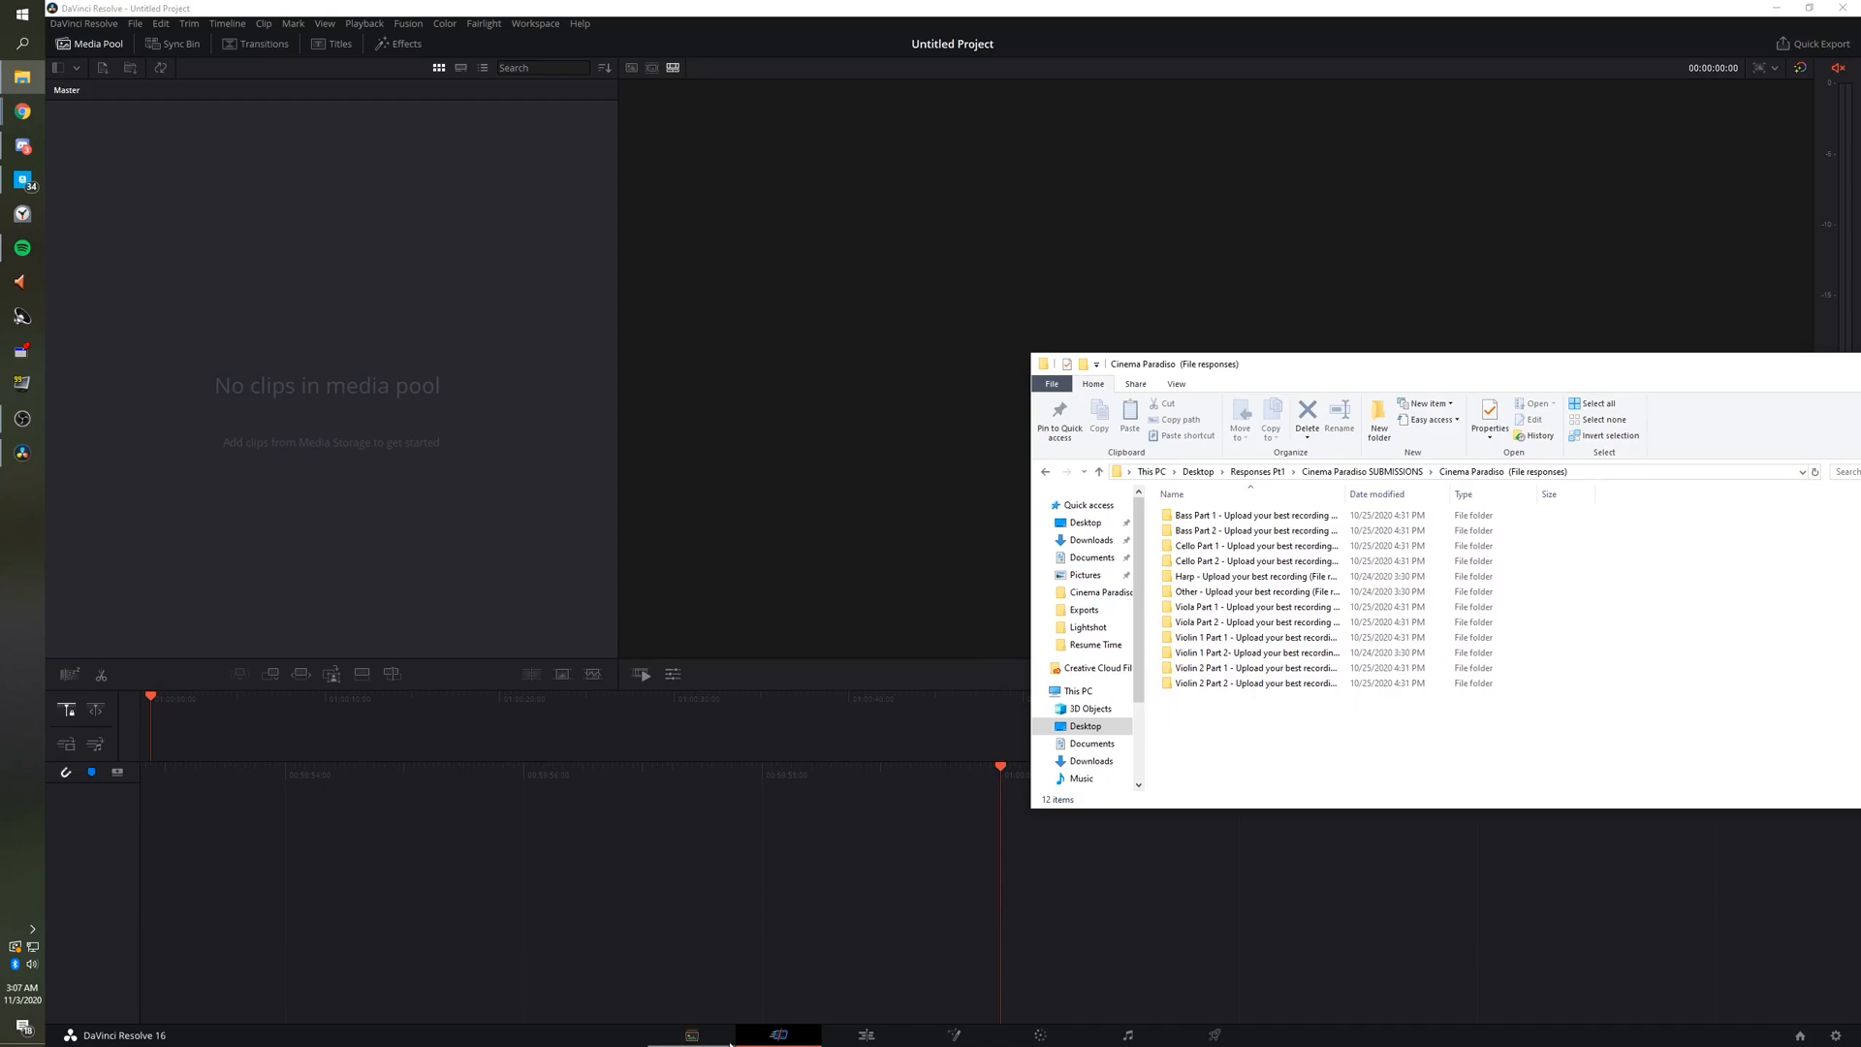
pyautogui.click(968, 914)
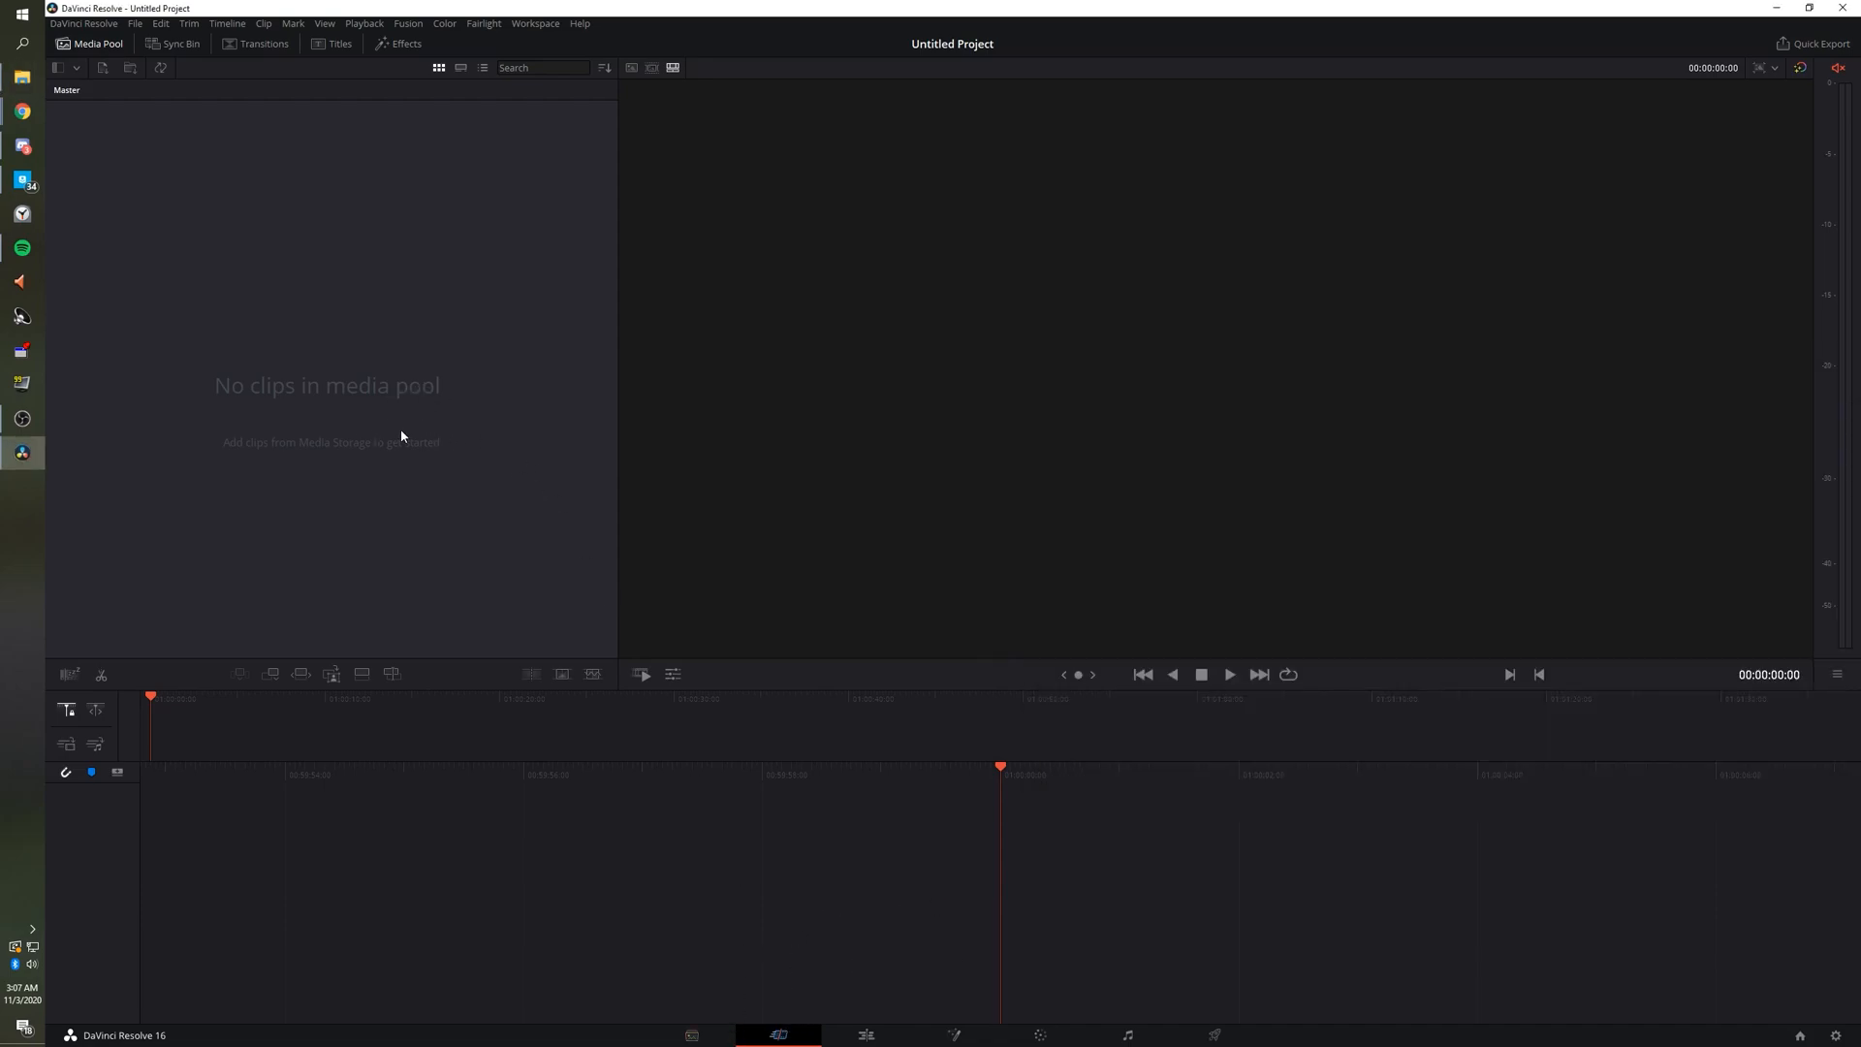
pyautogui.click(869, 1037)
pyautogui.hotkey('alt', 'Tab')
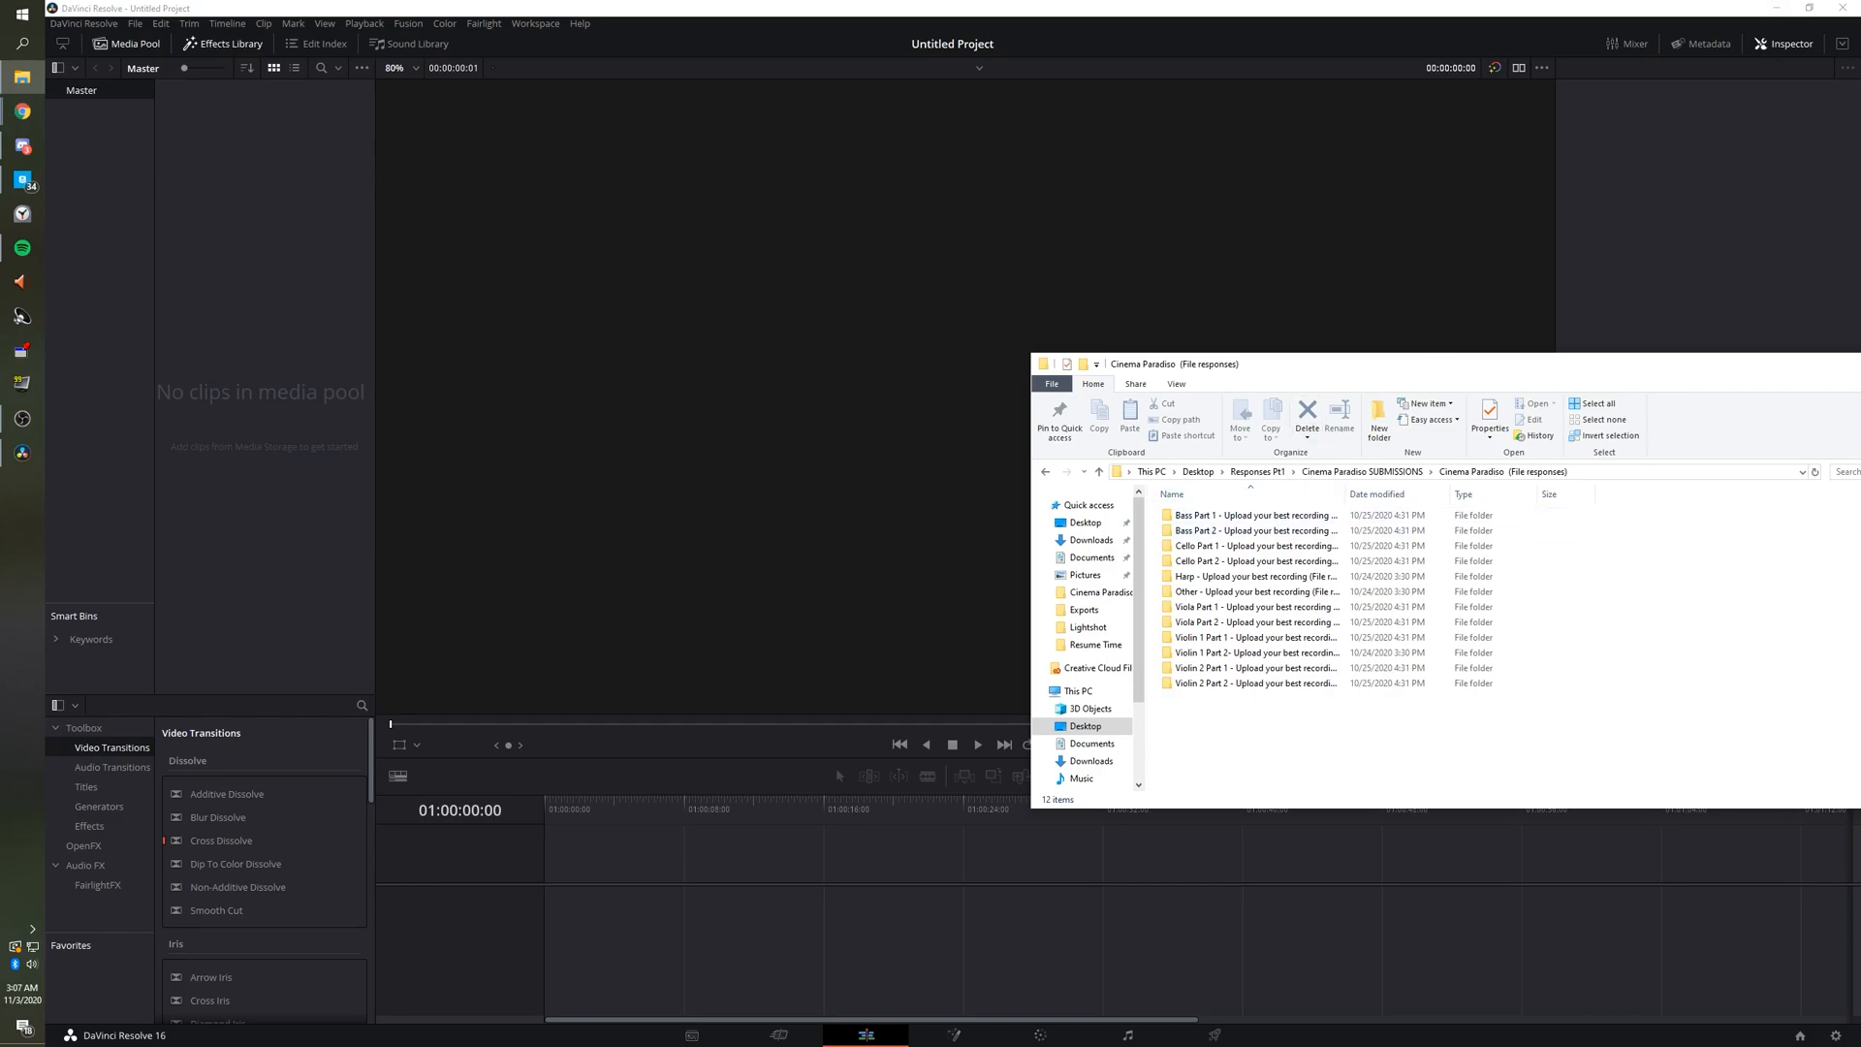
pyautogui.doubleClick(1243, 548)
pyautogui.moveTo(1278, 539); pyautogui.dragTo(245, 361)
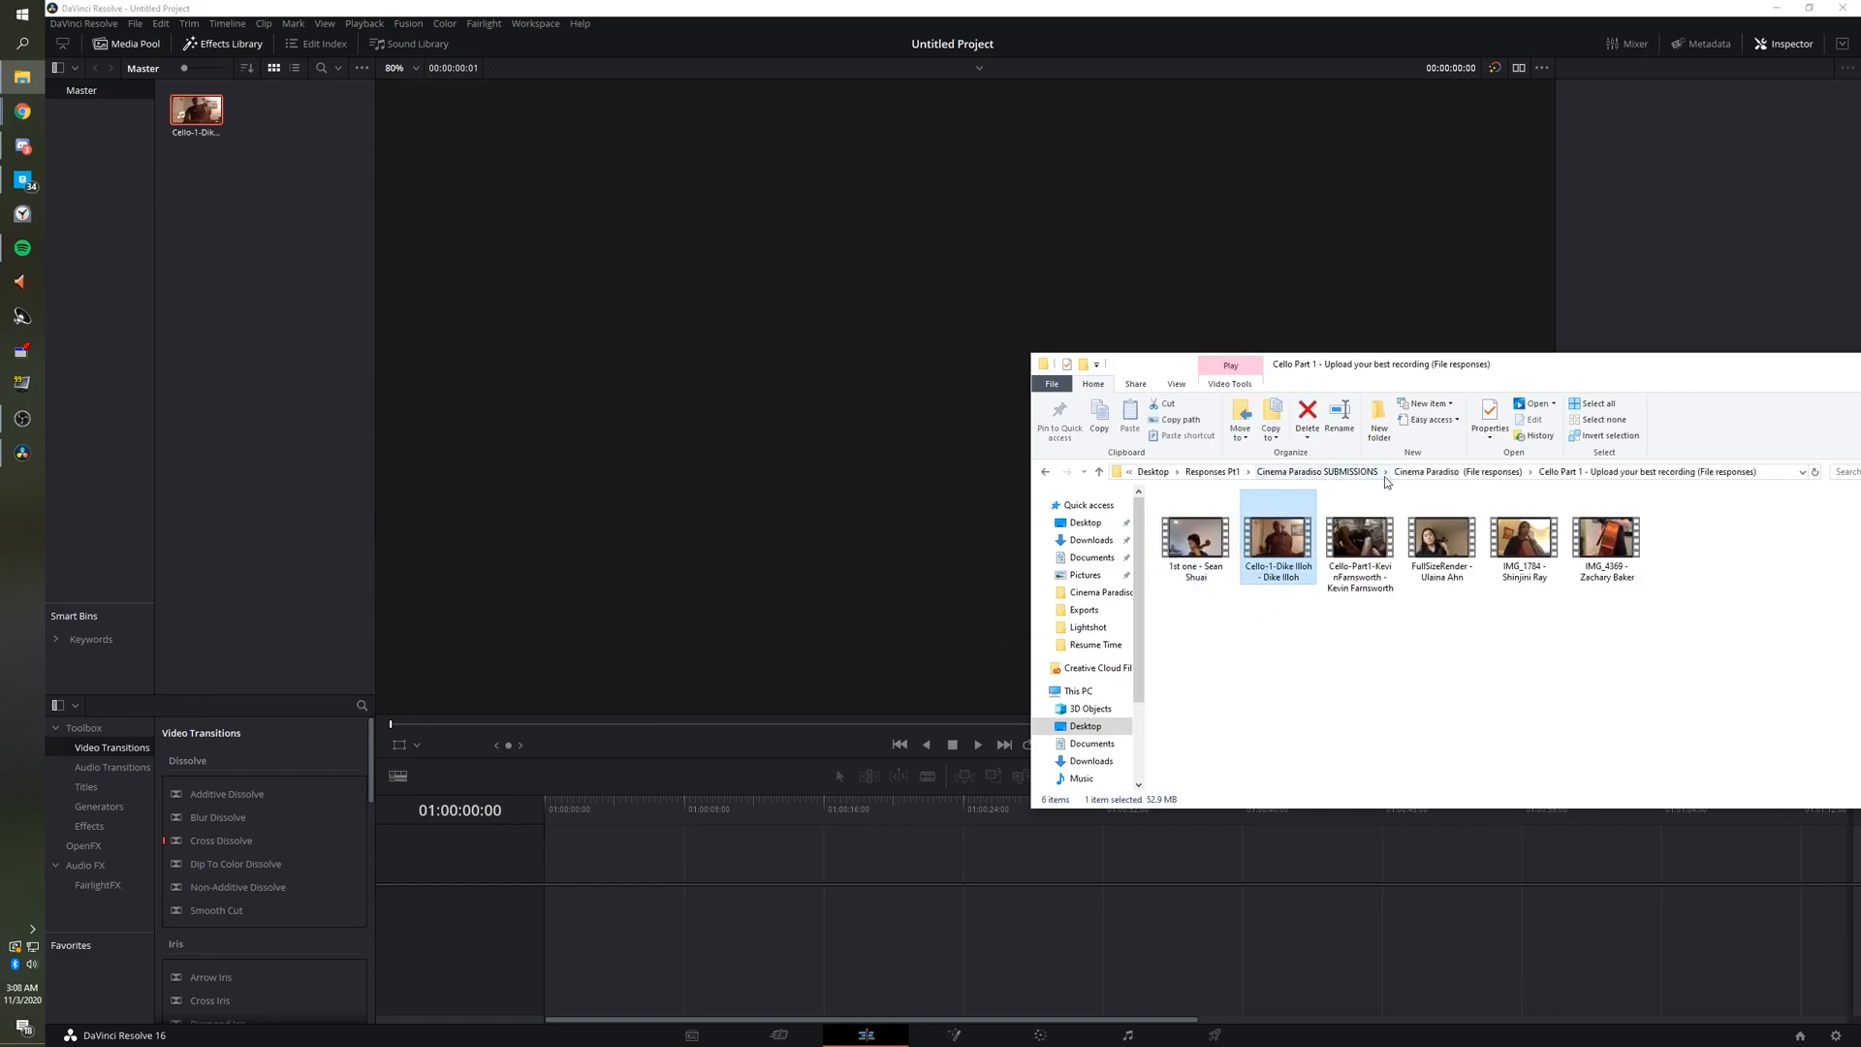
# Import the chosen Viola Part 1 recording and the IMG_9399 Violin 1 recording.
pyautogui.click(1495, 475)
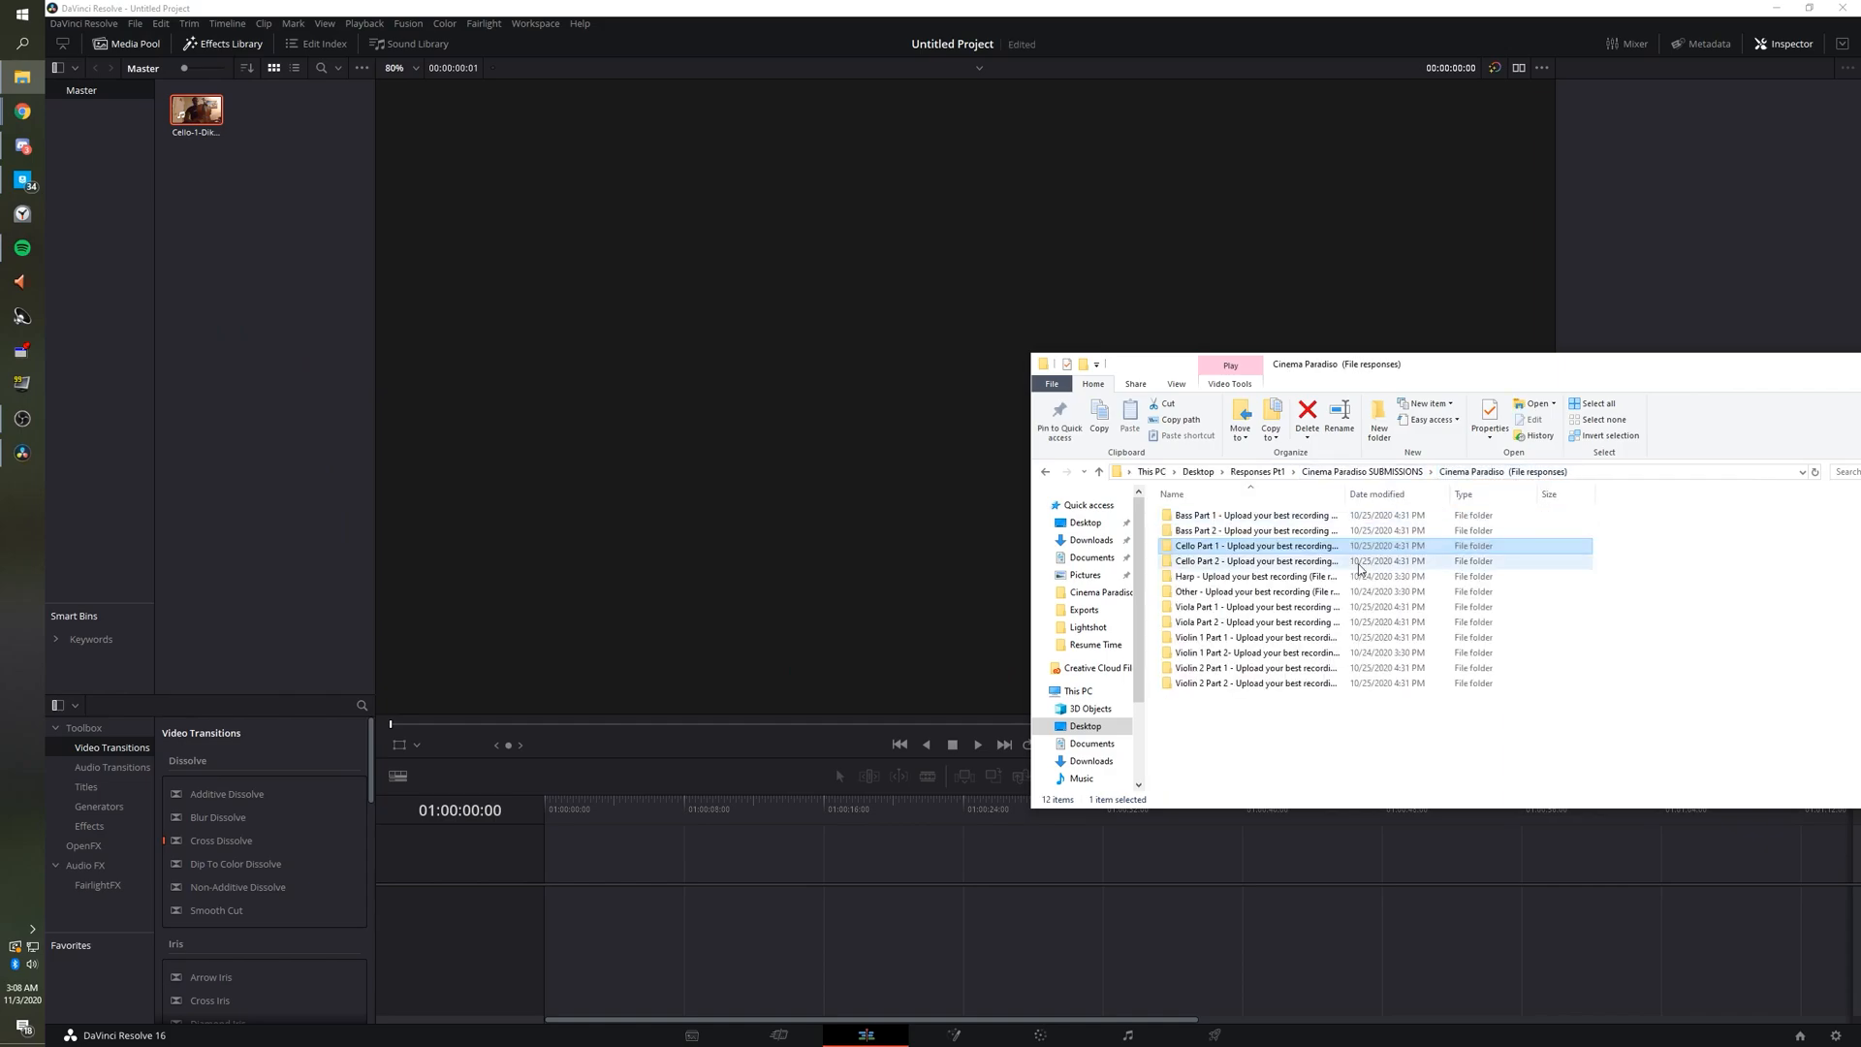
pyautogui.doubleClick(1273, 611)
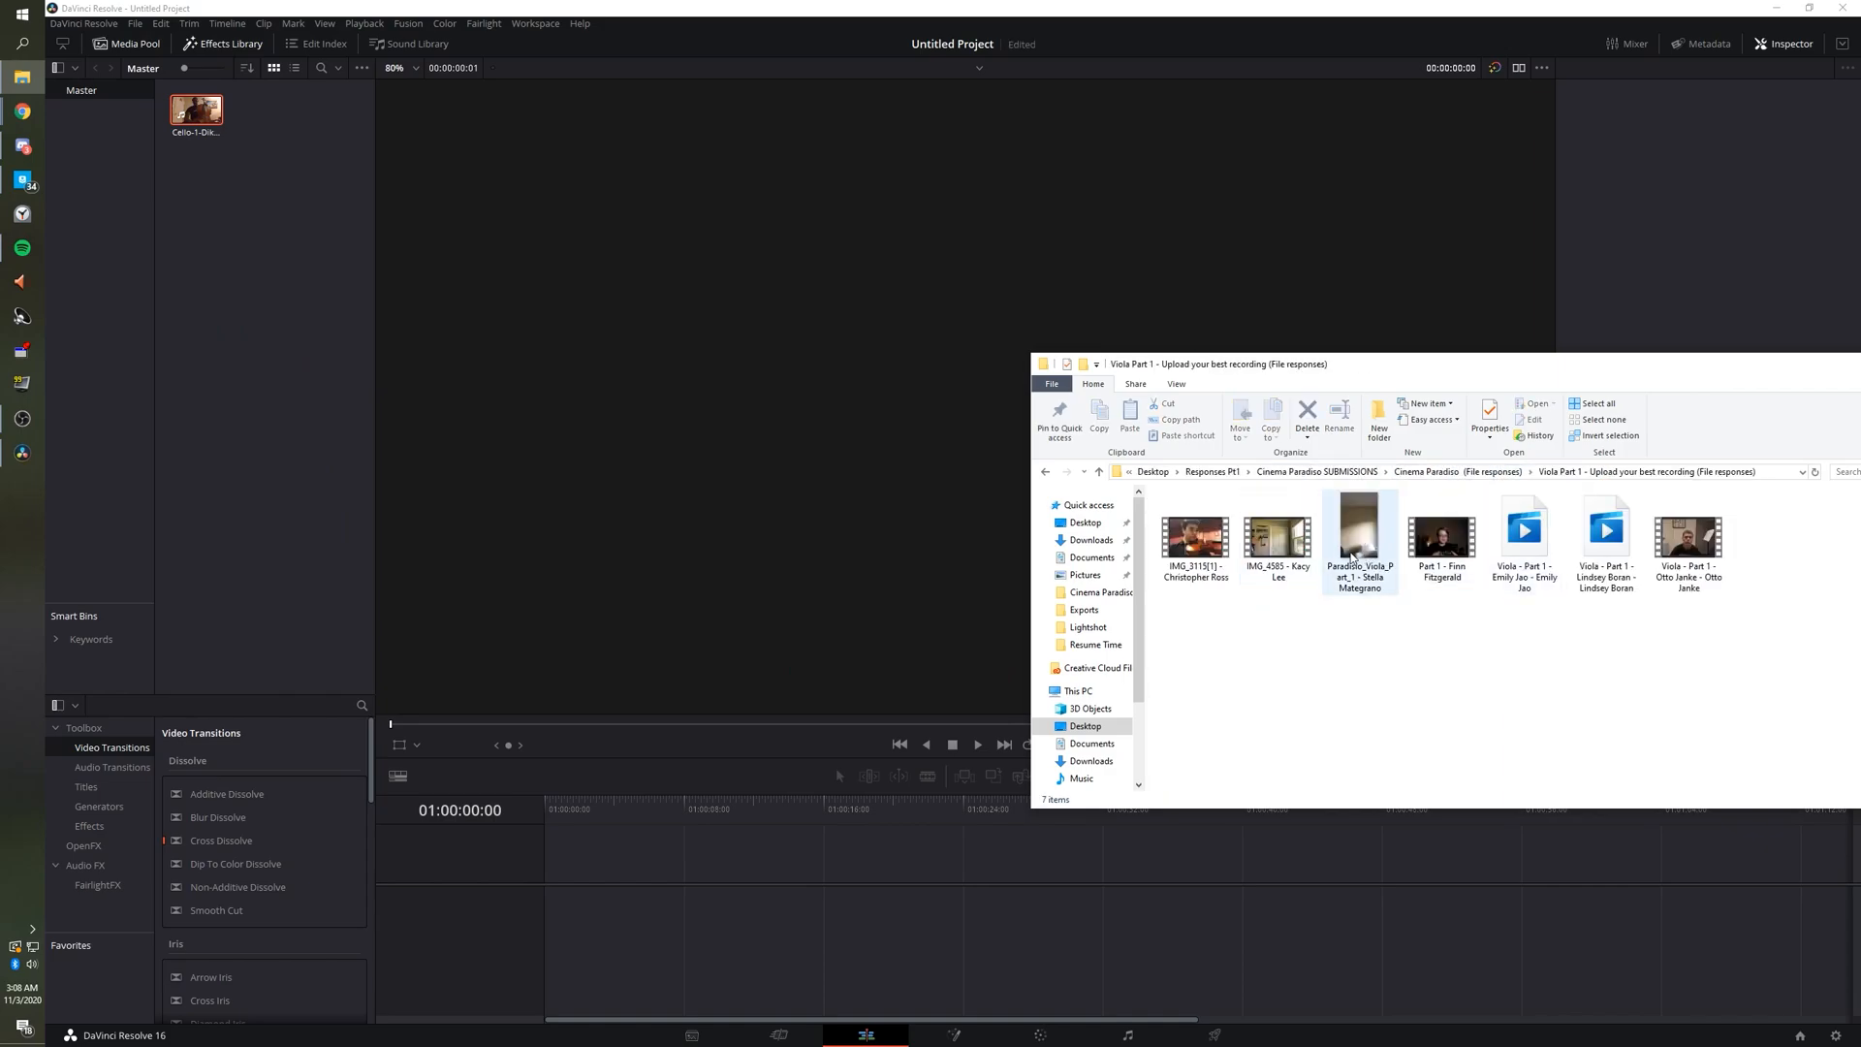
pyautogui.moveTo(1689, 543); pyautogui.dragTo(199, 296)
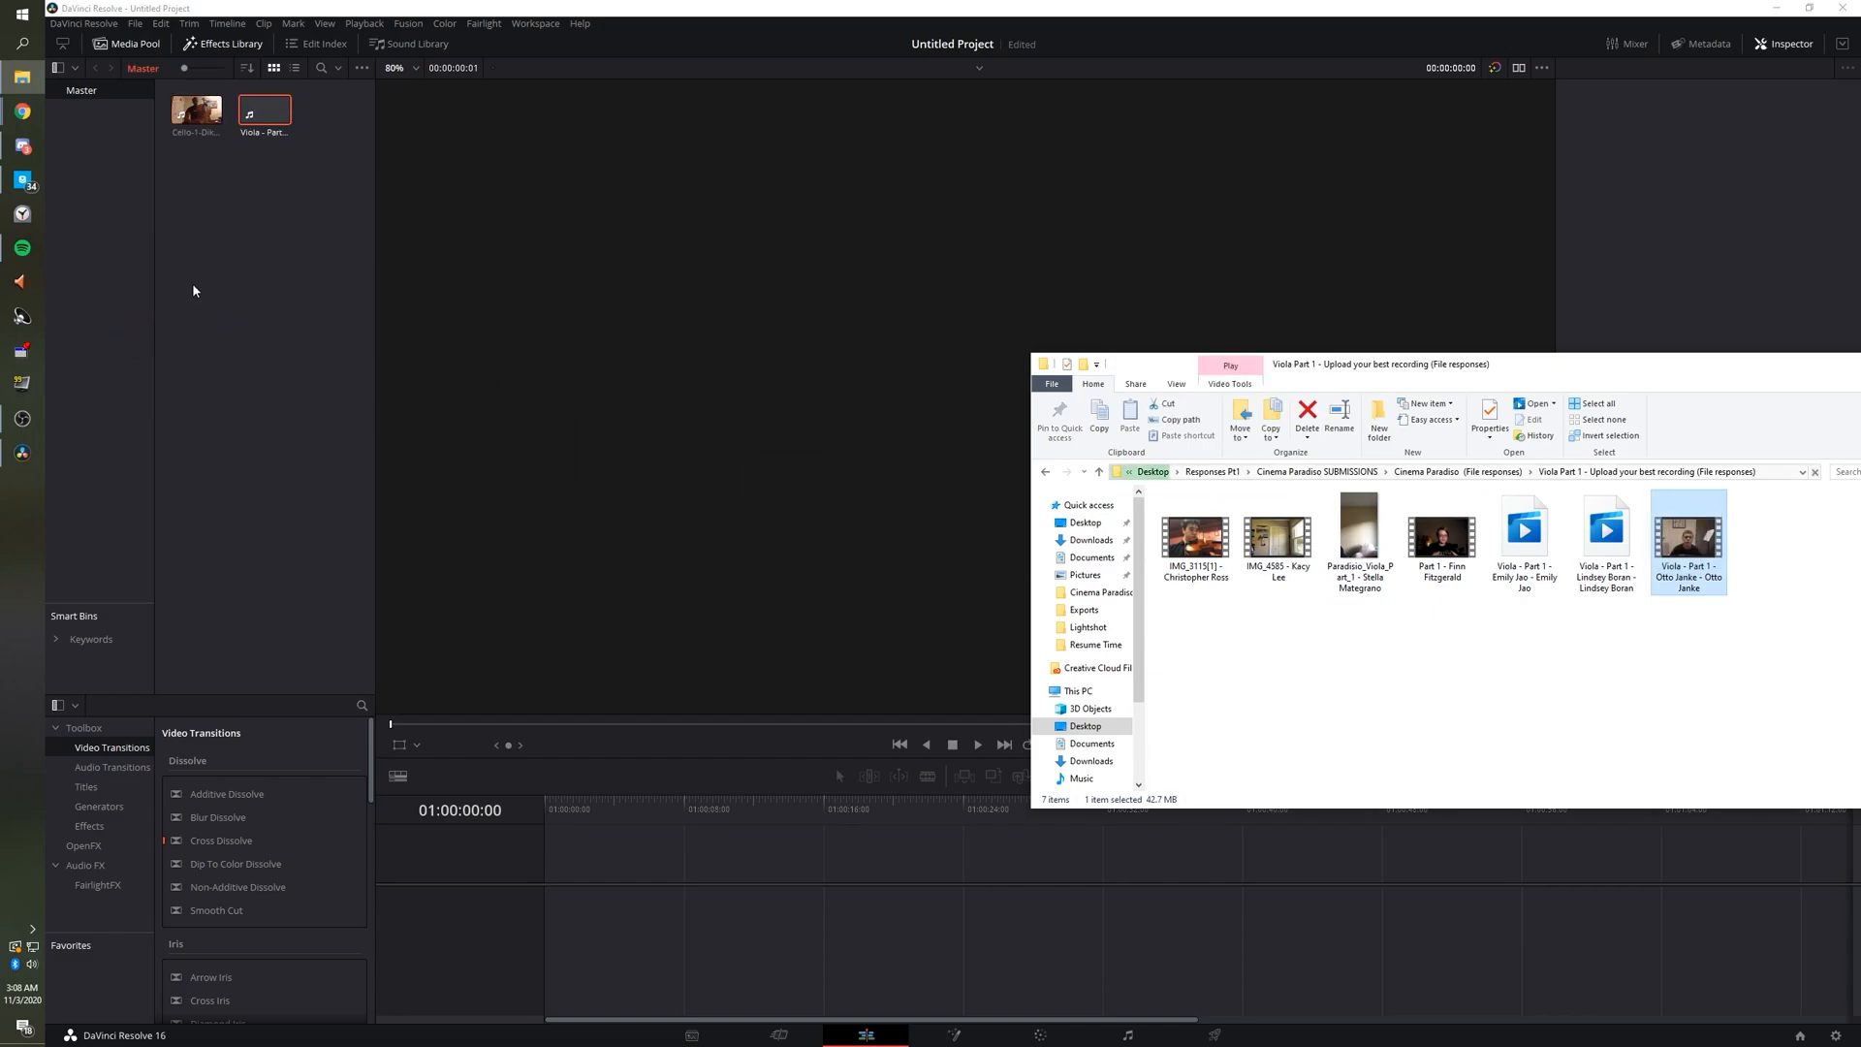
pyautogui.click(1451, 473)
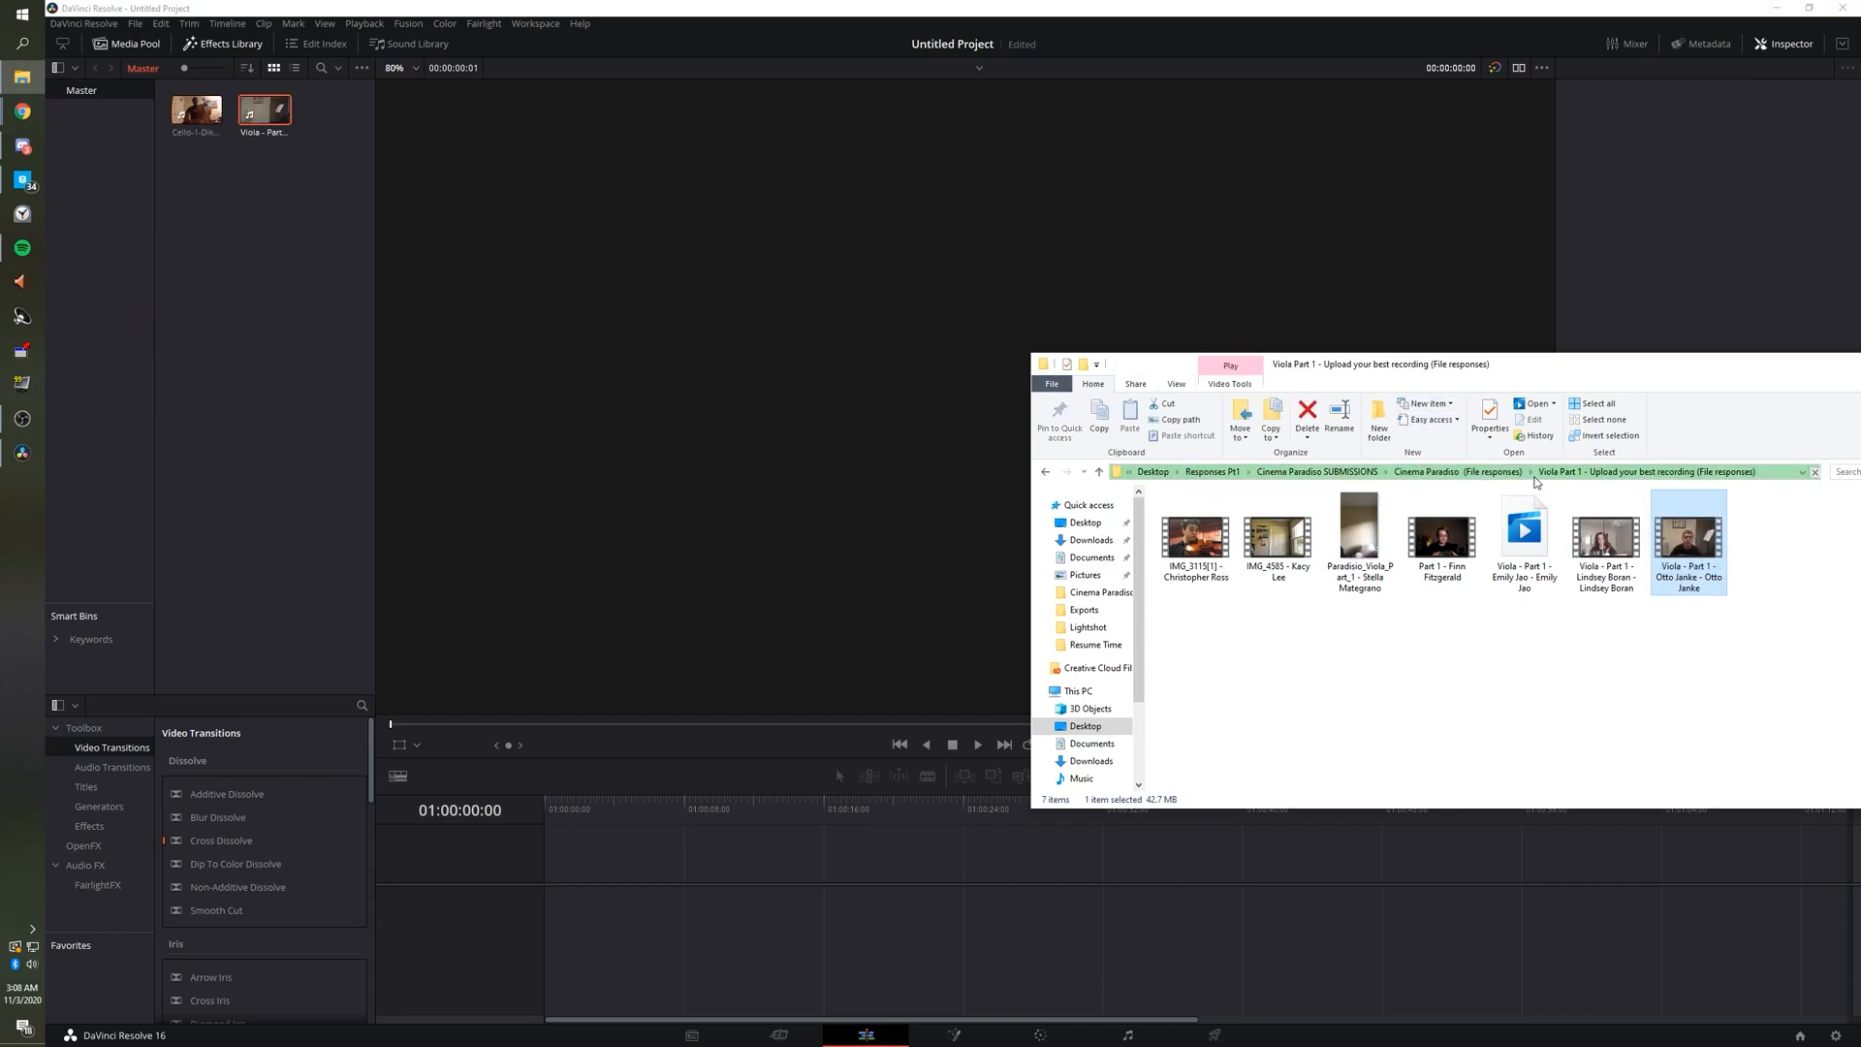
pyautogui.click(1303, 642)
pyautogui.doubleClick(1302, 642)
pyautogui.moveTo(1361, 538); pyautogui.dragTo(291, 320)
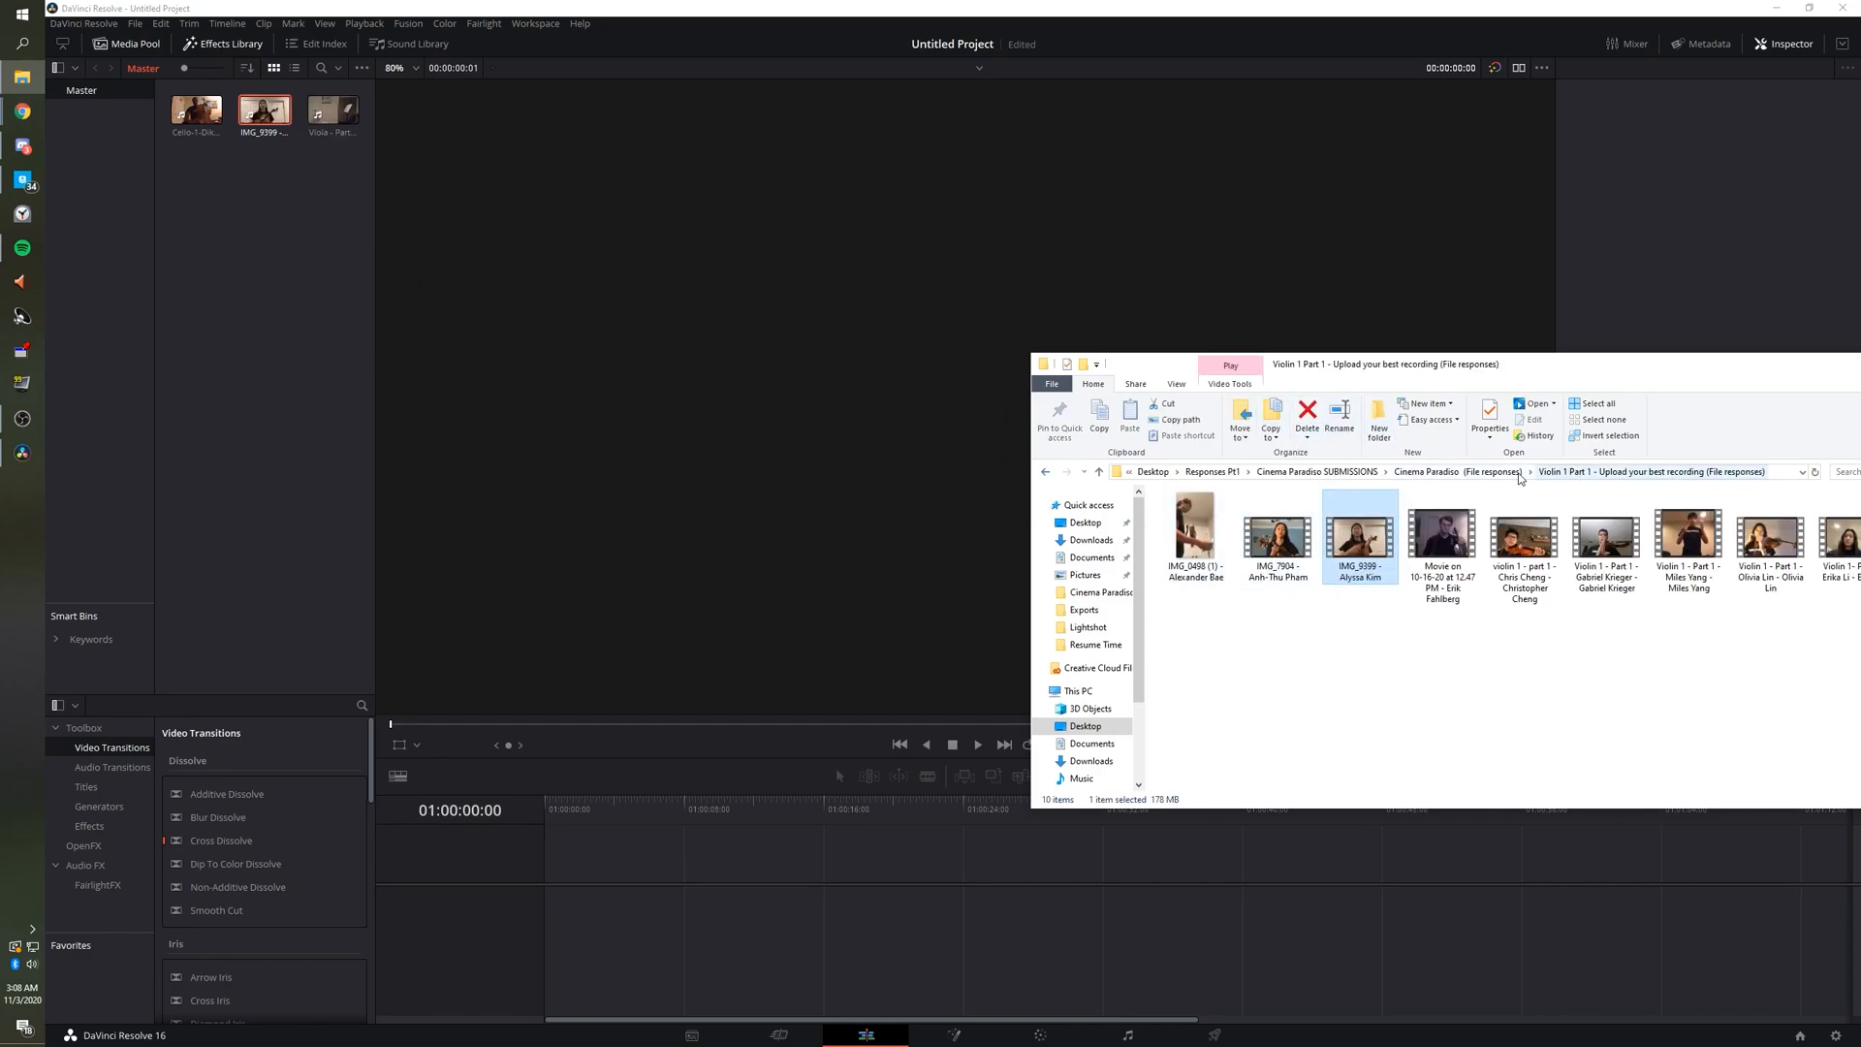
# Import the chosen recording from the Violin 2 Part 1 folder.
pyautogui.click(1454, 472)
pyautogui.click(1338, 655)
pyautogui.click(1317, 671)
pyautogui.doubleClick(1317, 671)
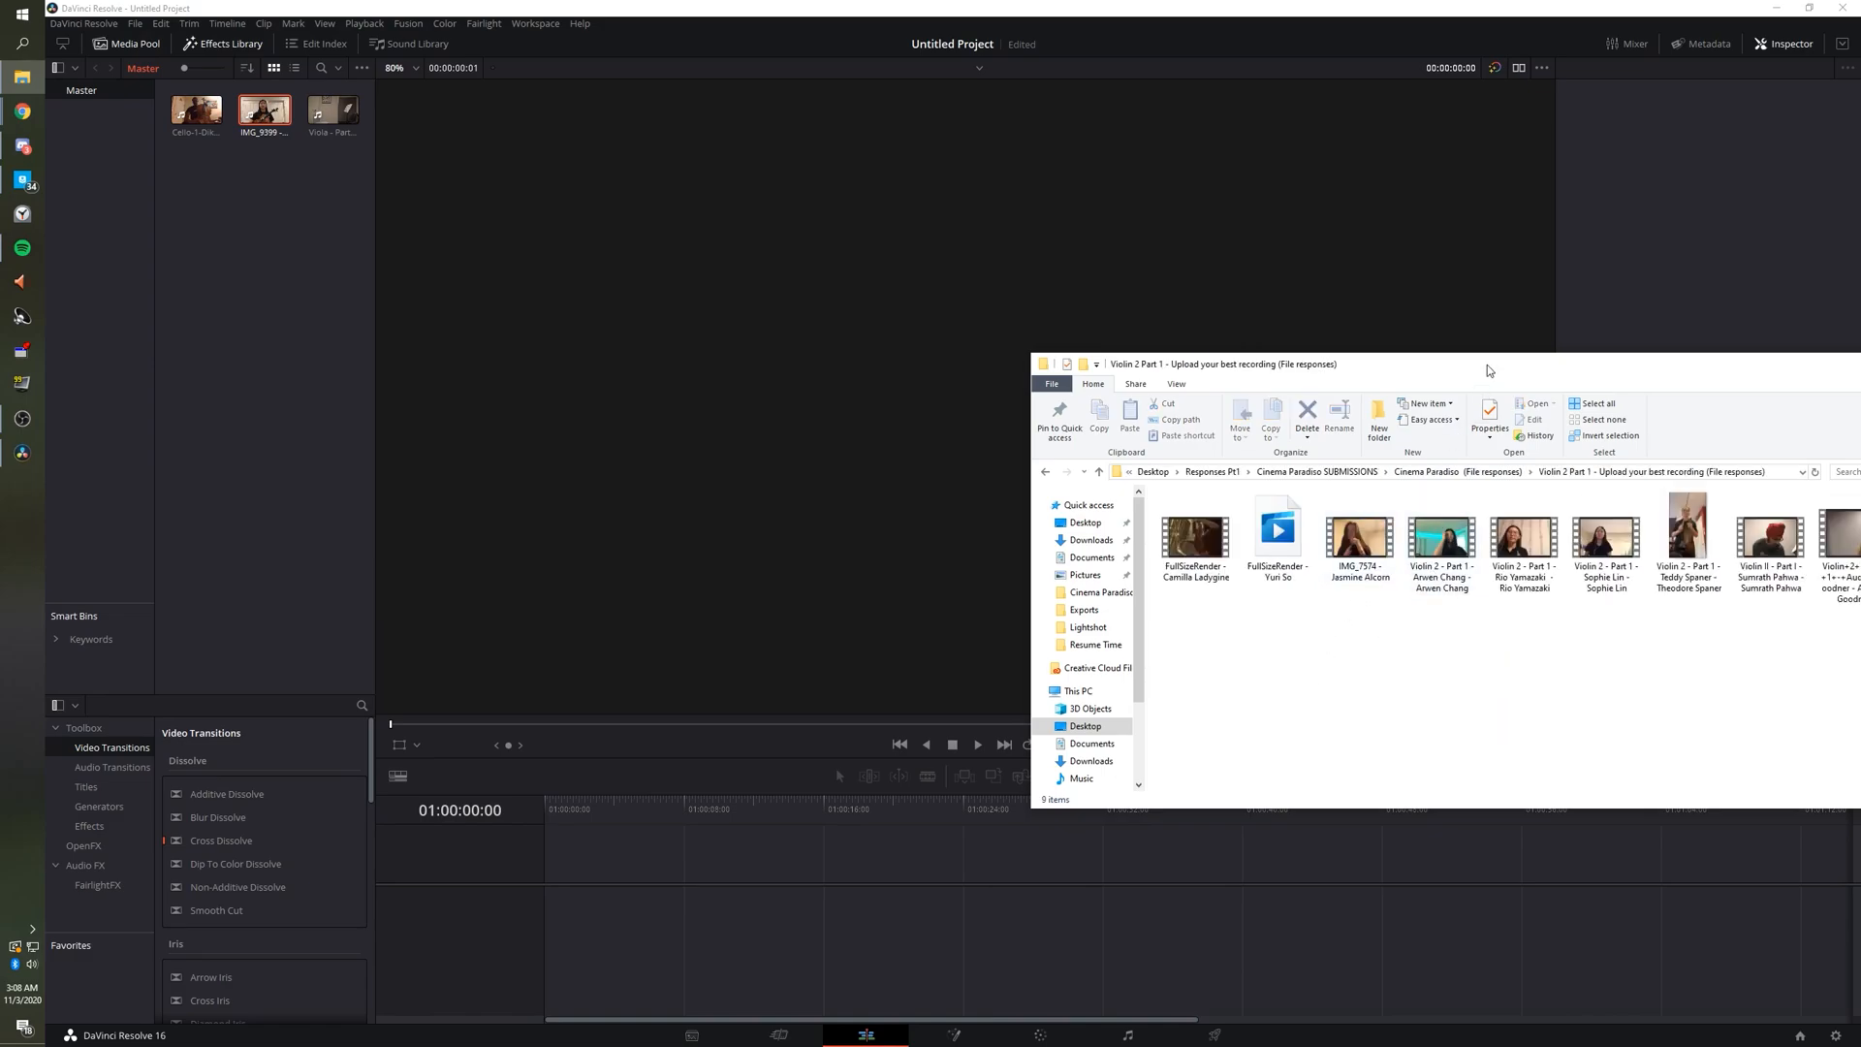
pyautogui.moveTo(1486, 366); pyautogui.dragTo(1142, 377)
pyautogui.moveTo(1425, 547); pyautogui.dragTo(269, 378)
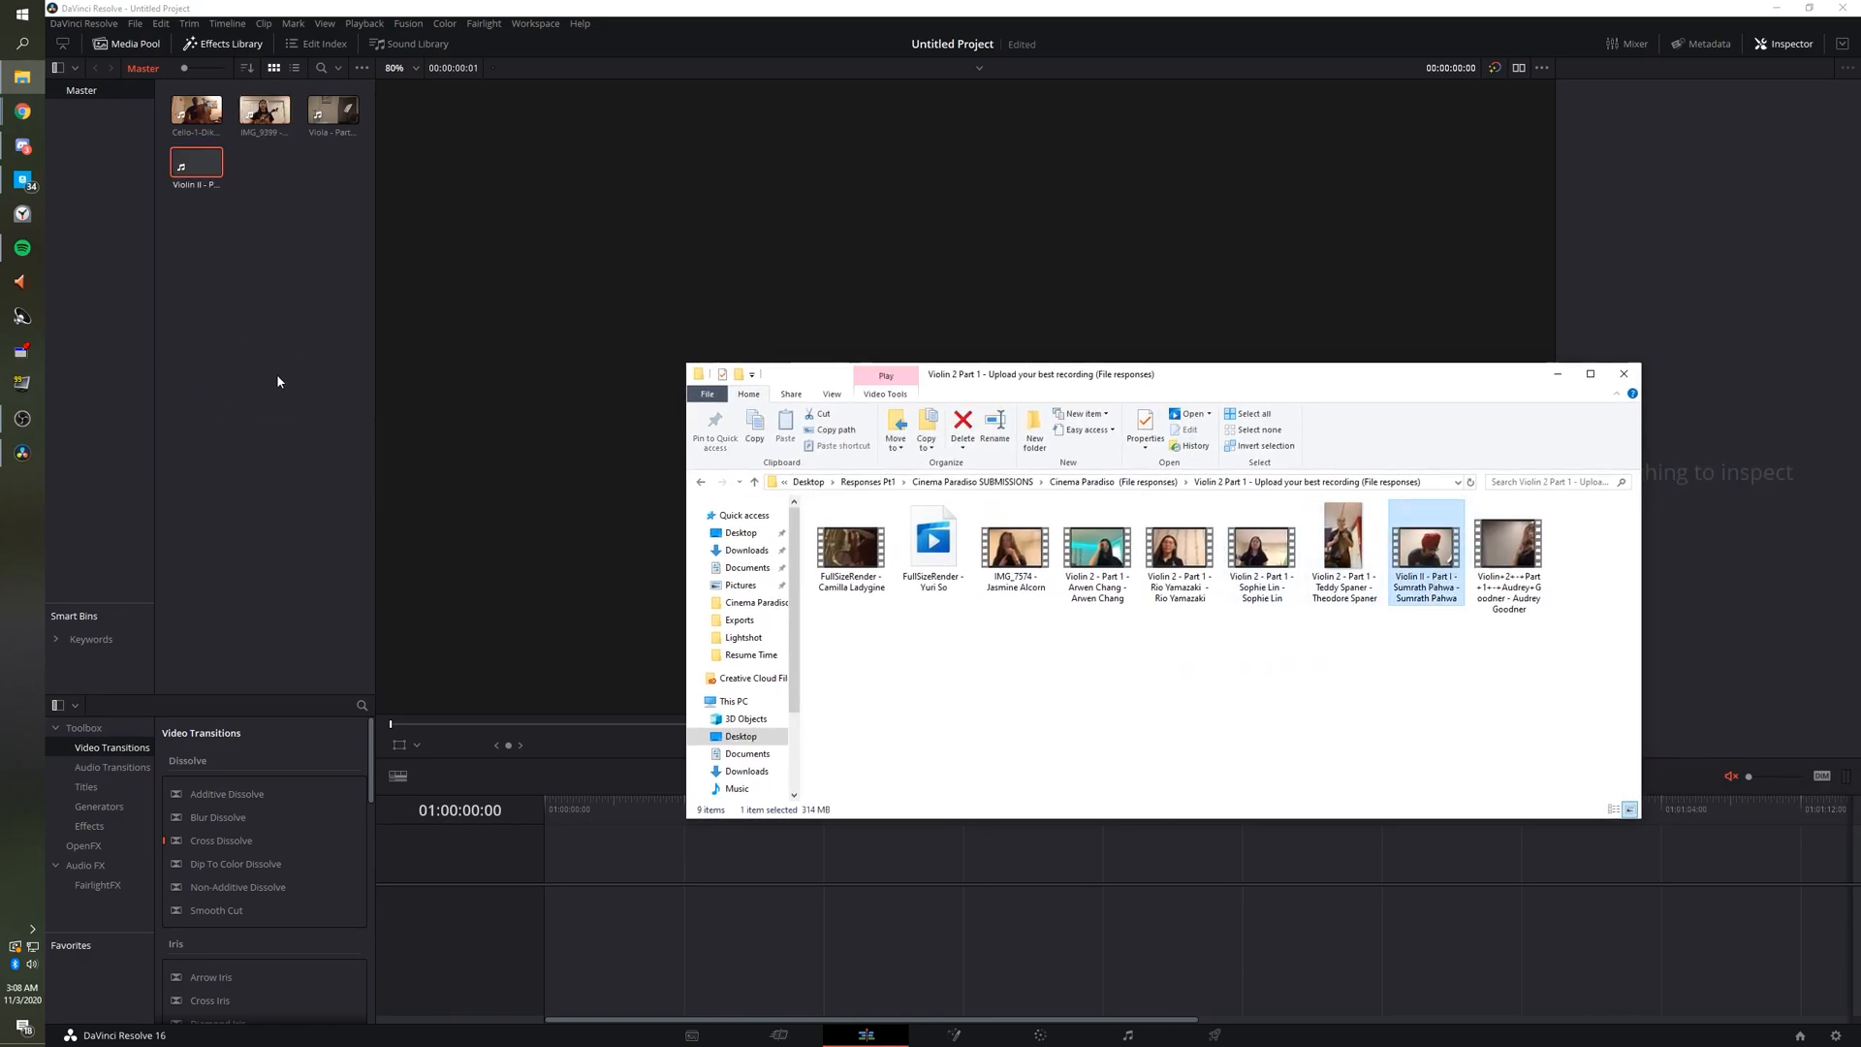
# Recheck the Scene 2 splice entry in cell L22 without changing it.
pyautogui.click(1776, 8)
pyautogui.moveTo(1141, 385); pyautogui.dragTo(1377, 389)
pyautogui.doubleClick(340, 408)
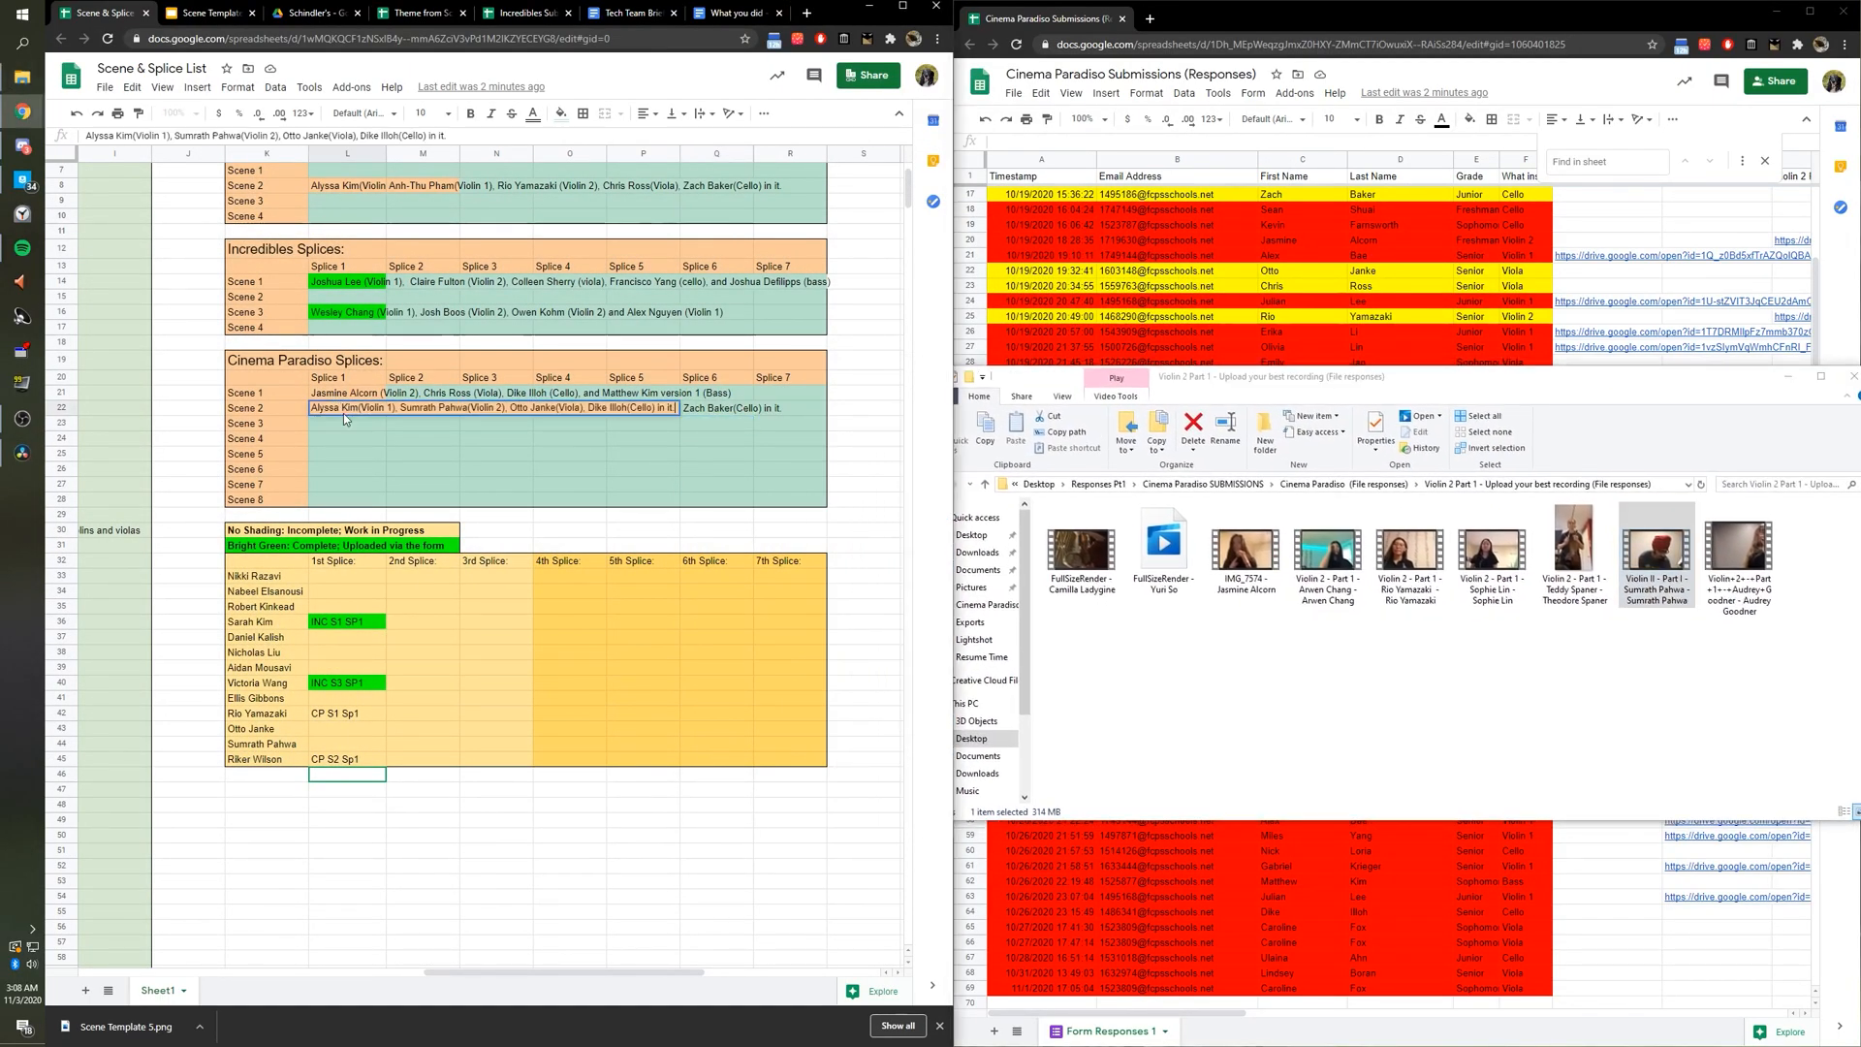
pyautogui.click(738, 379)
pyautogui.hotkey('alt', 'Tab')
pyautogui.hotkey('alt', 'Tab')
pyautogui.hotkey('alt', 'Tab')
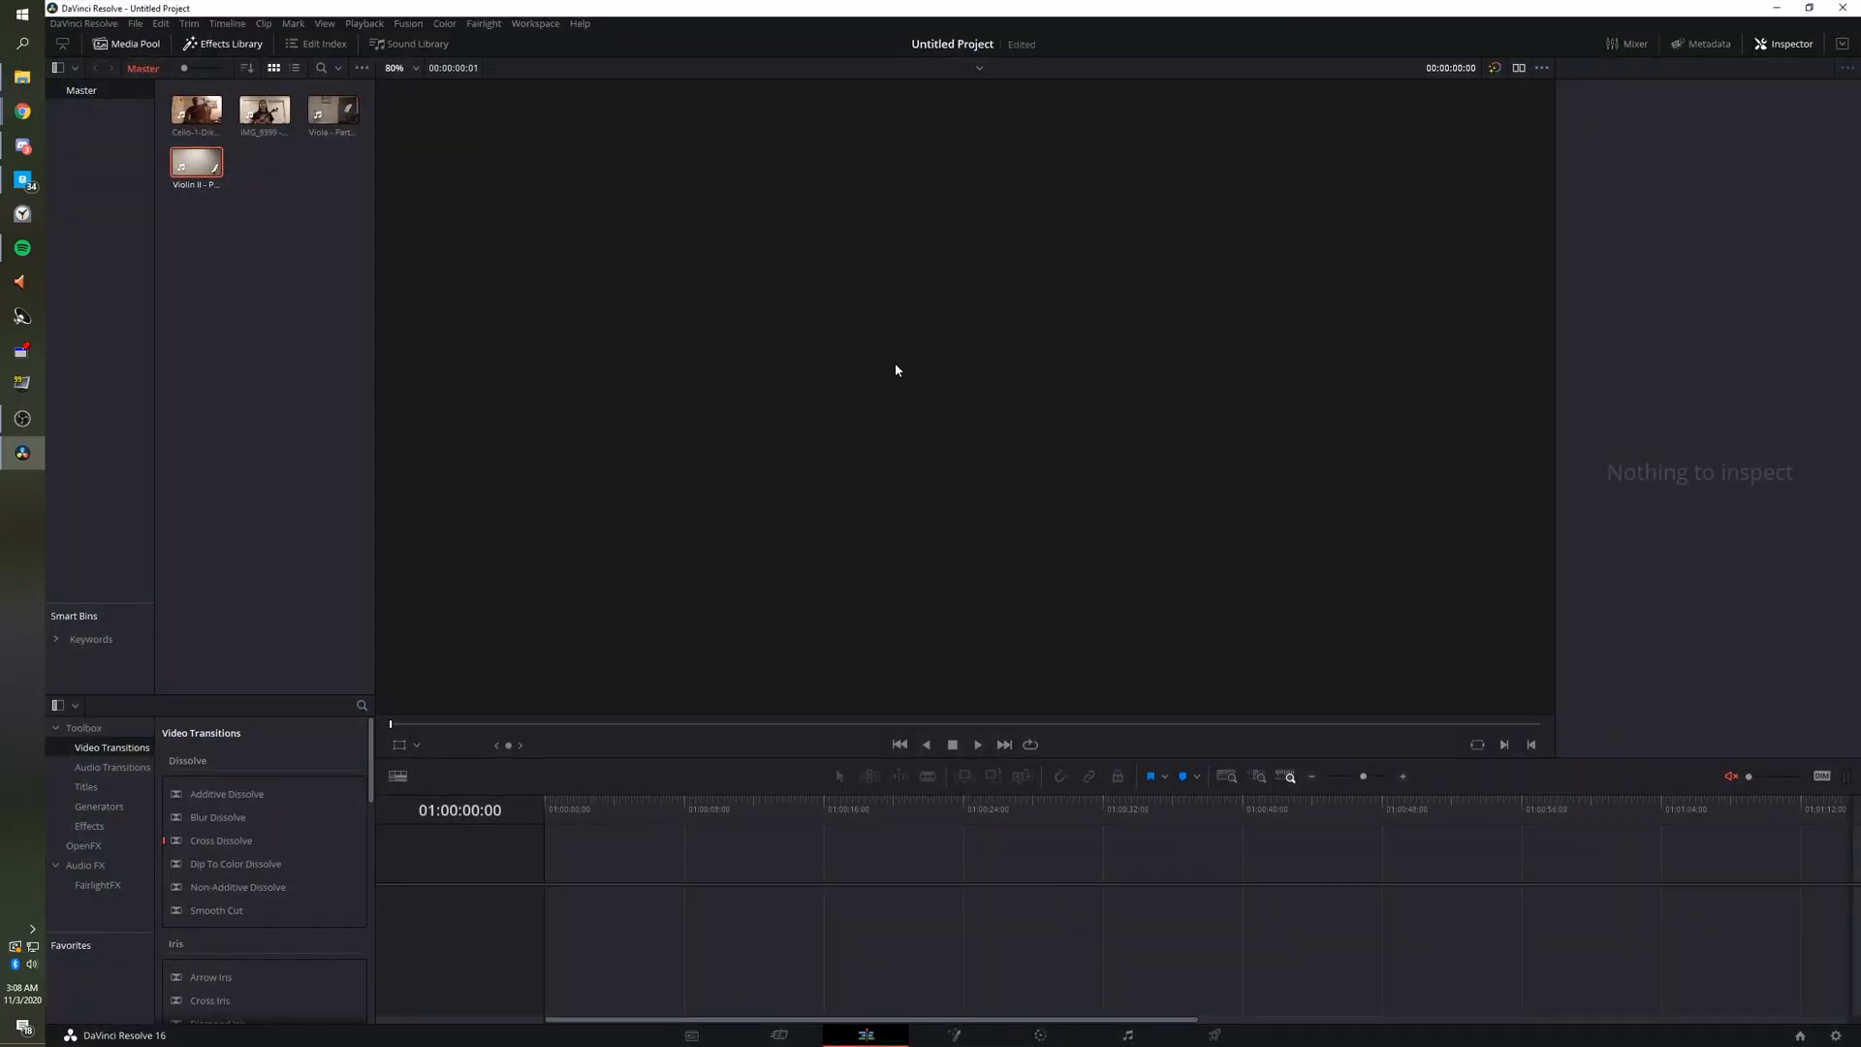
# Import Scene Template 5 from Downloads, select all five clips, and preview IMG_9399.
pyautogui.click(22, 76)
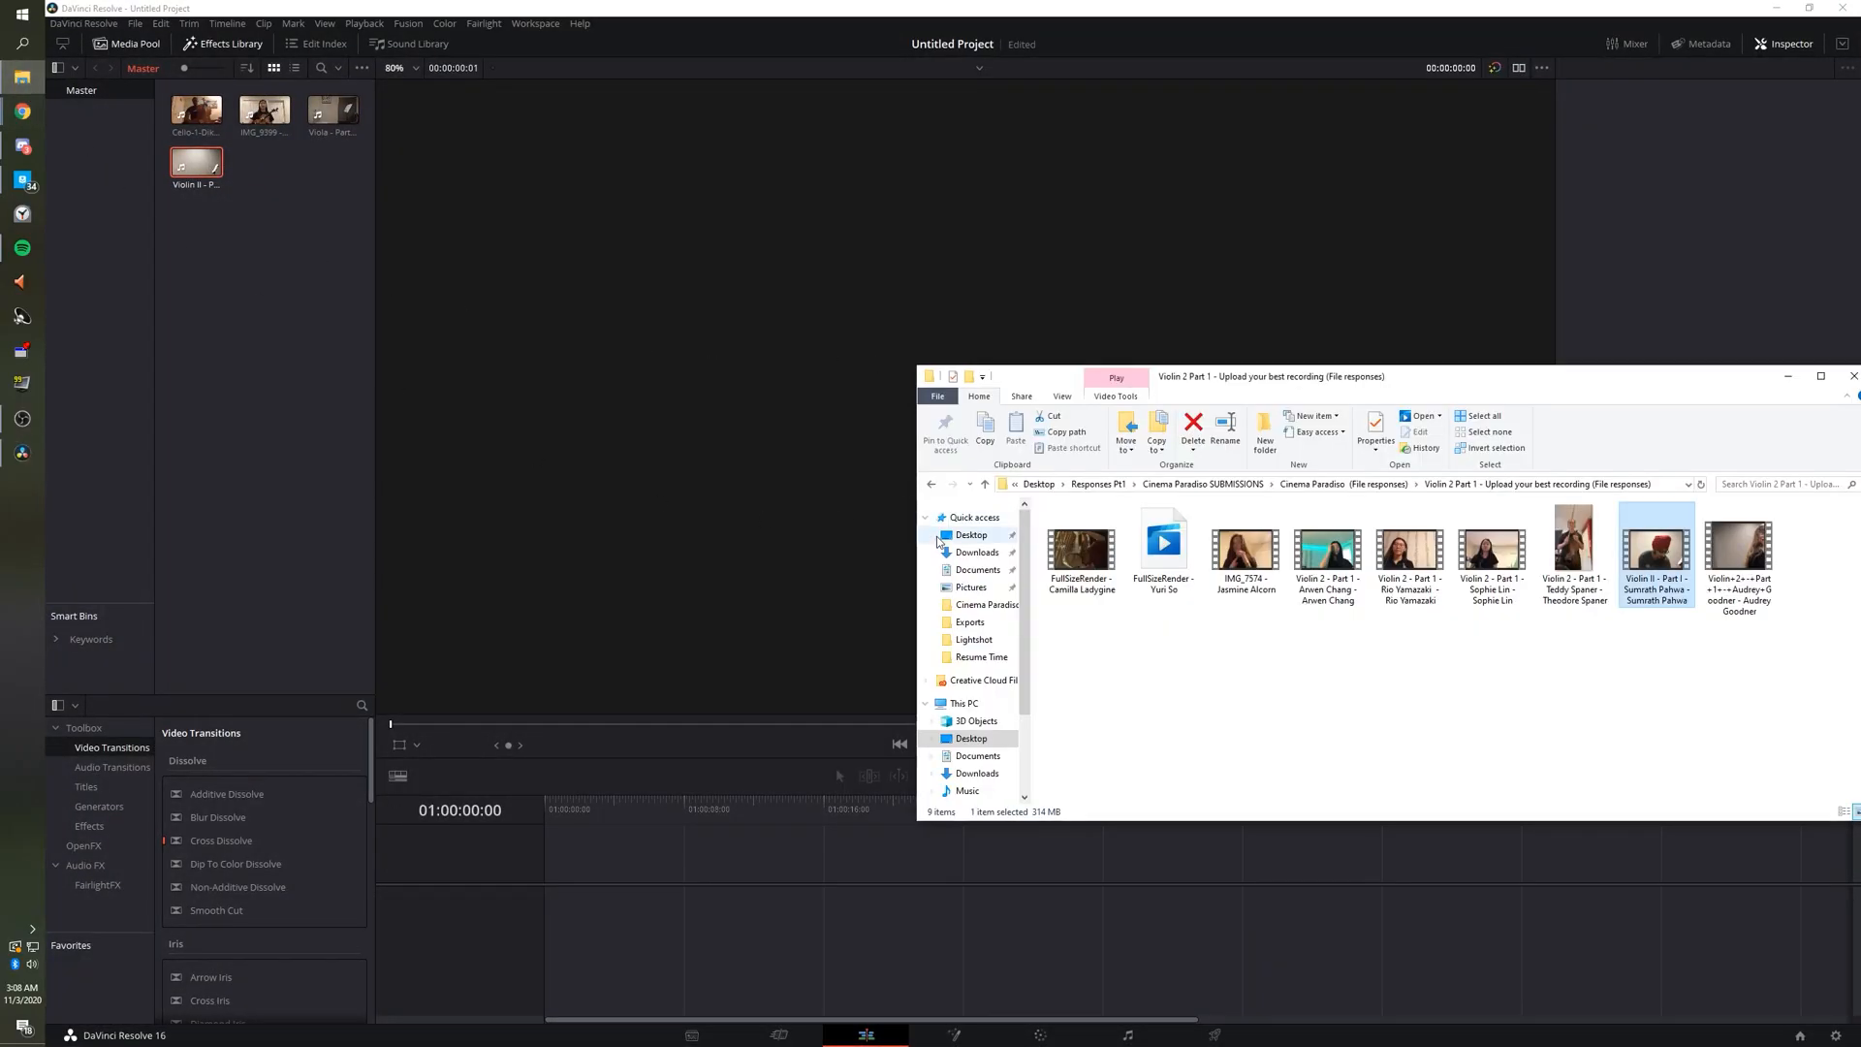
pyautogui.click(975, 552)
pyautogui.moveTo(1099, 546); pyautogui.dragTo(258, 229)
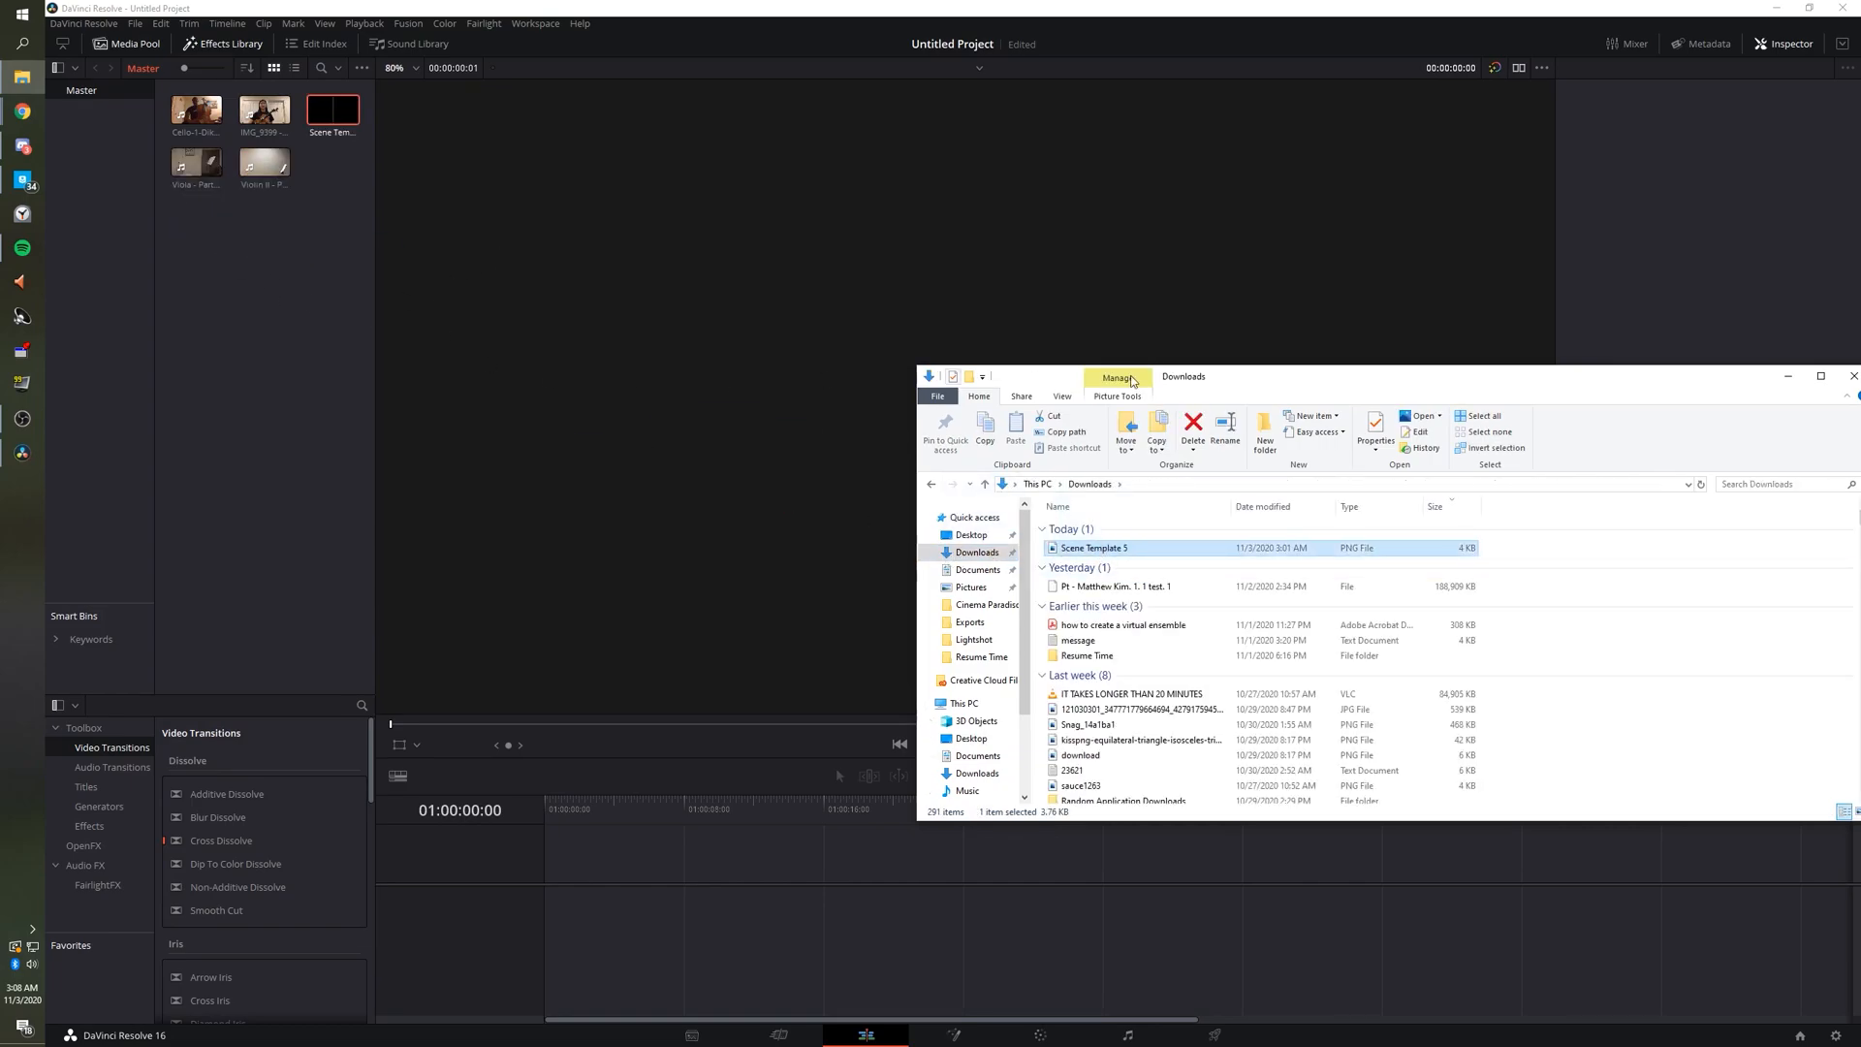
pyautogui.click(1789, 376)
pyautogui.moveTo(195, 248); pyautogui.dragTo(367, 109)
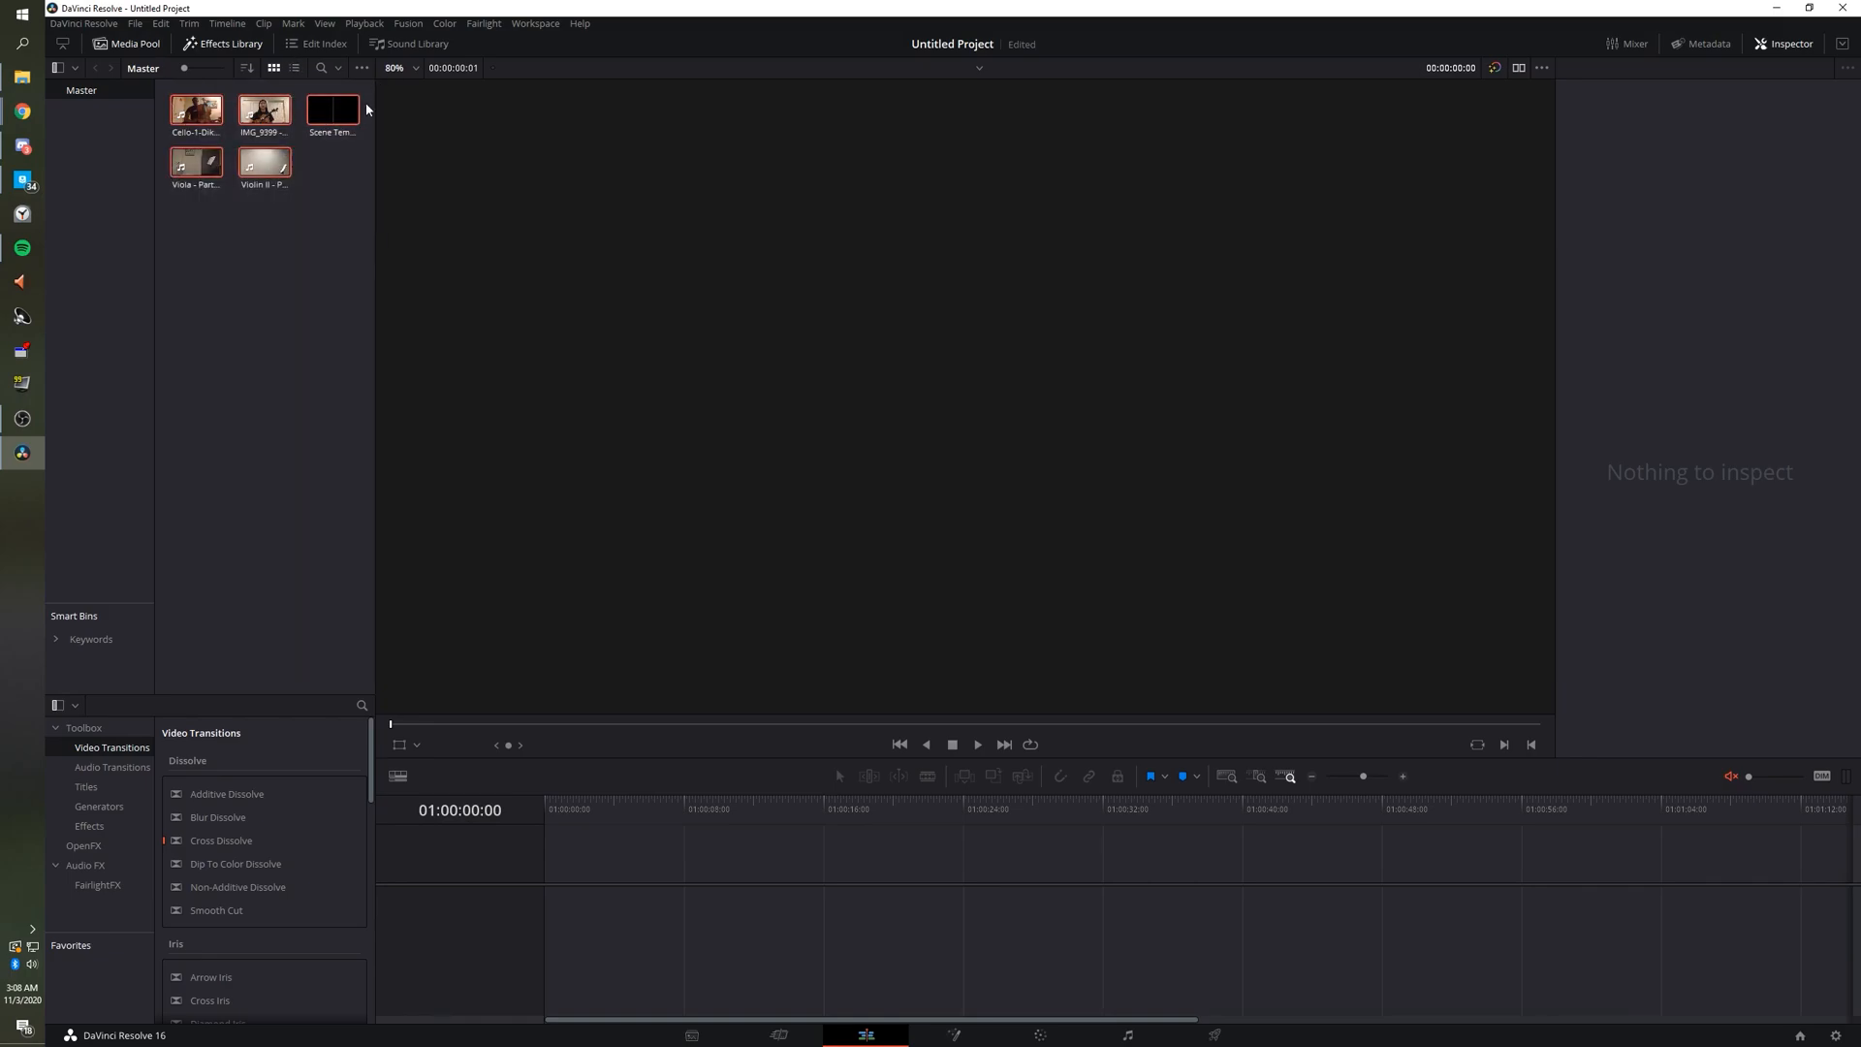
pyautogui.doubleClick(275, 127)
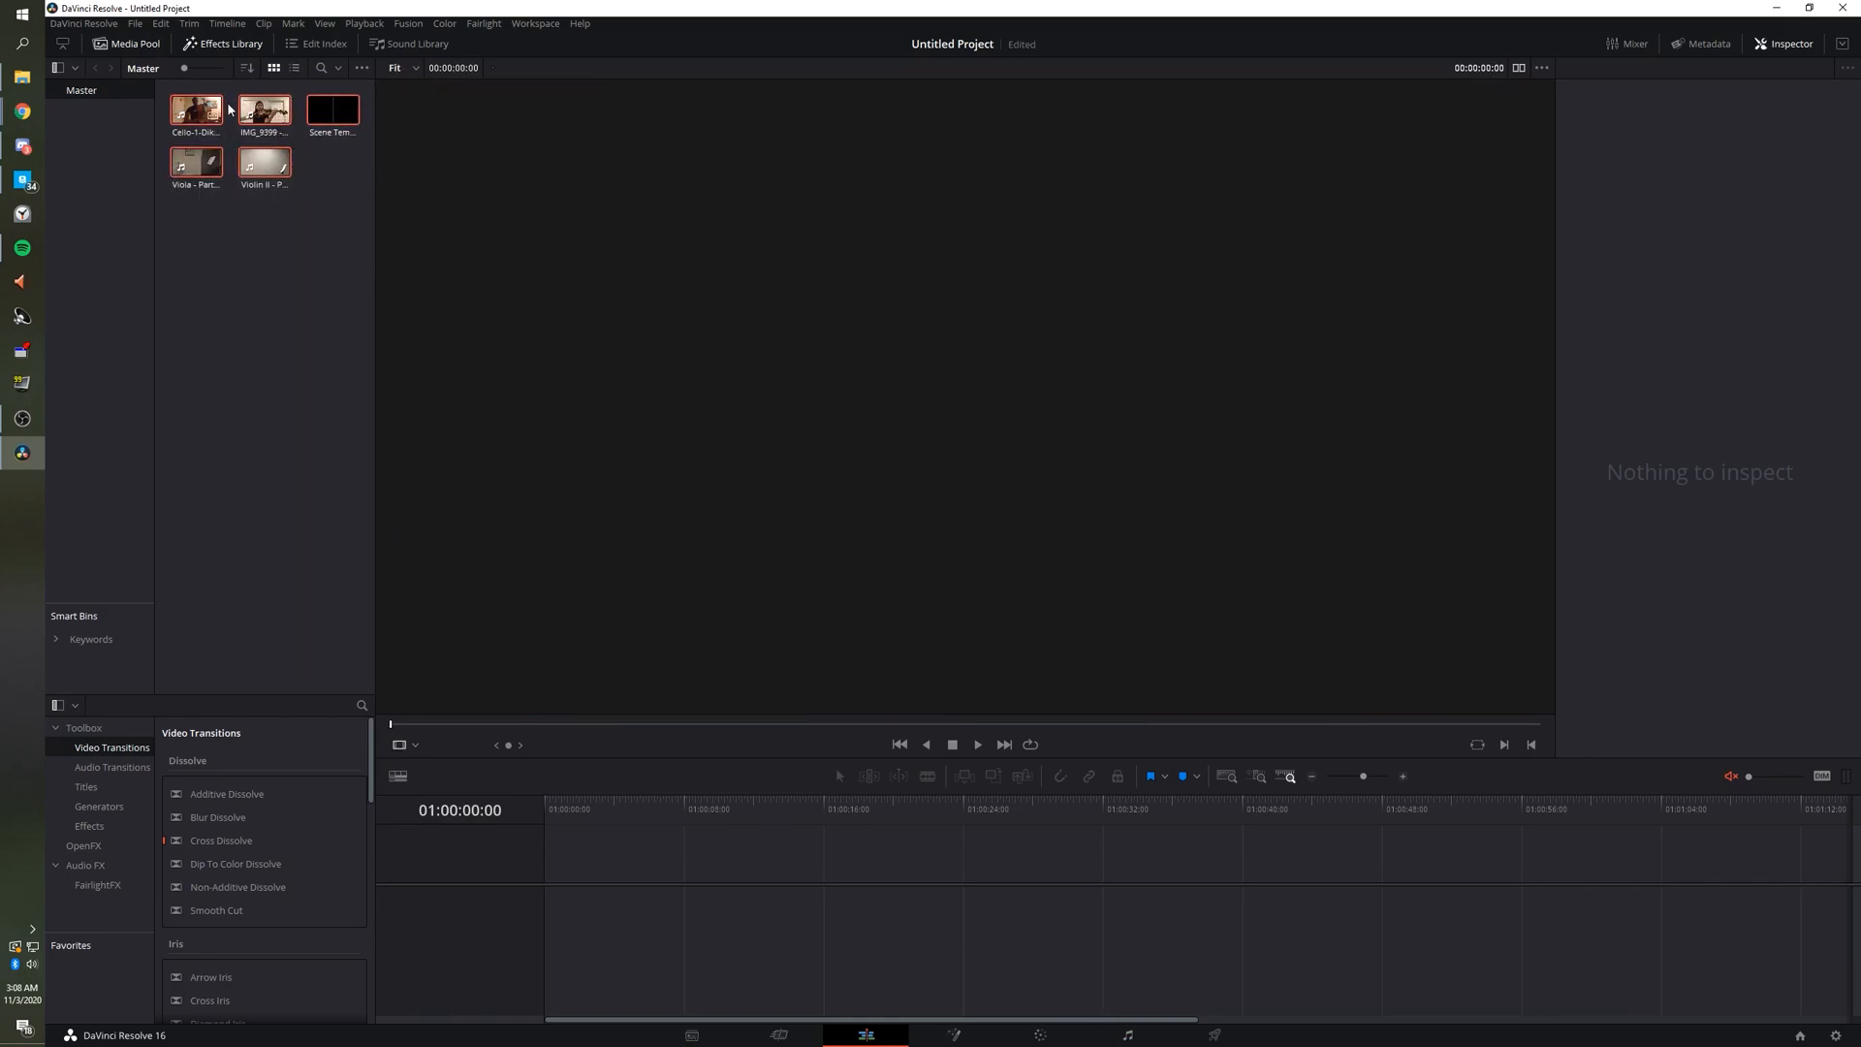
# Create Timeline 1 from the selected clips and enlarge and lower the timeline track area.
pyautogui.moveTo(267, 113); pyautogui.dragTo(565, 858)
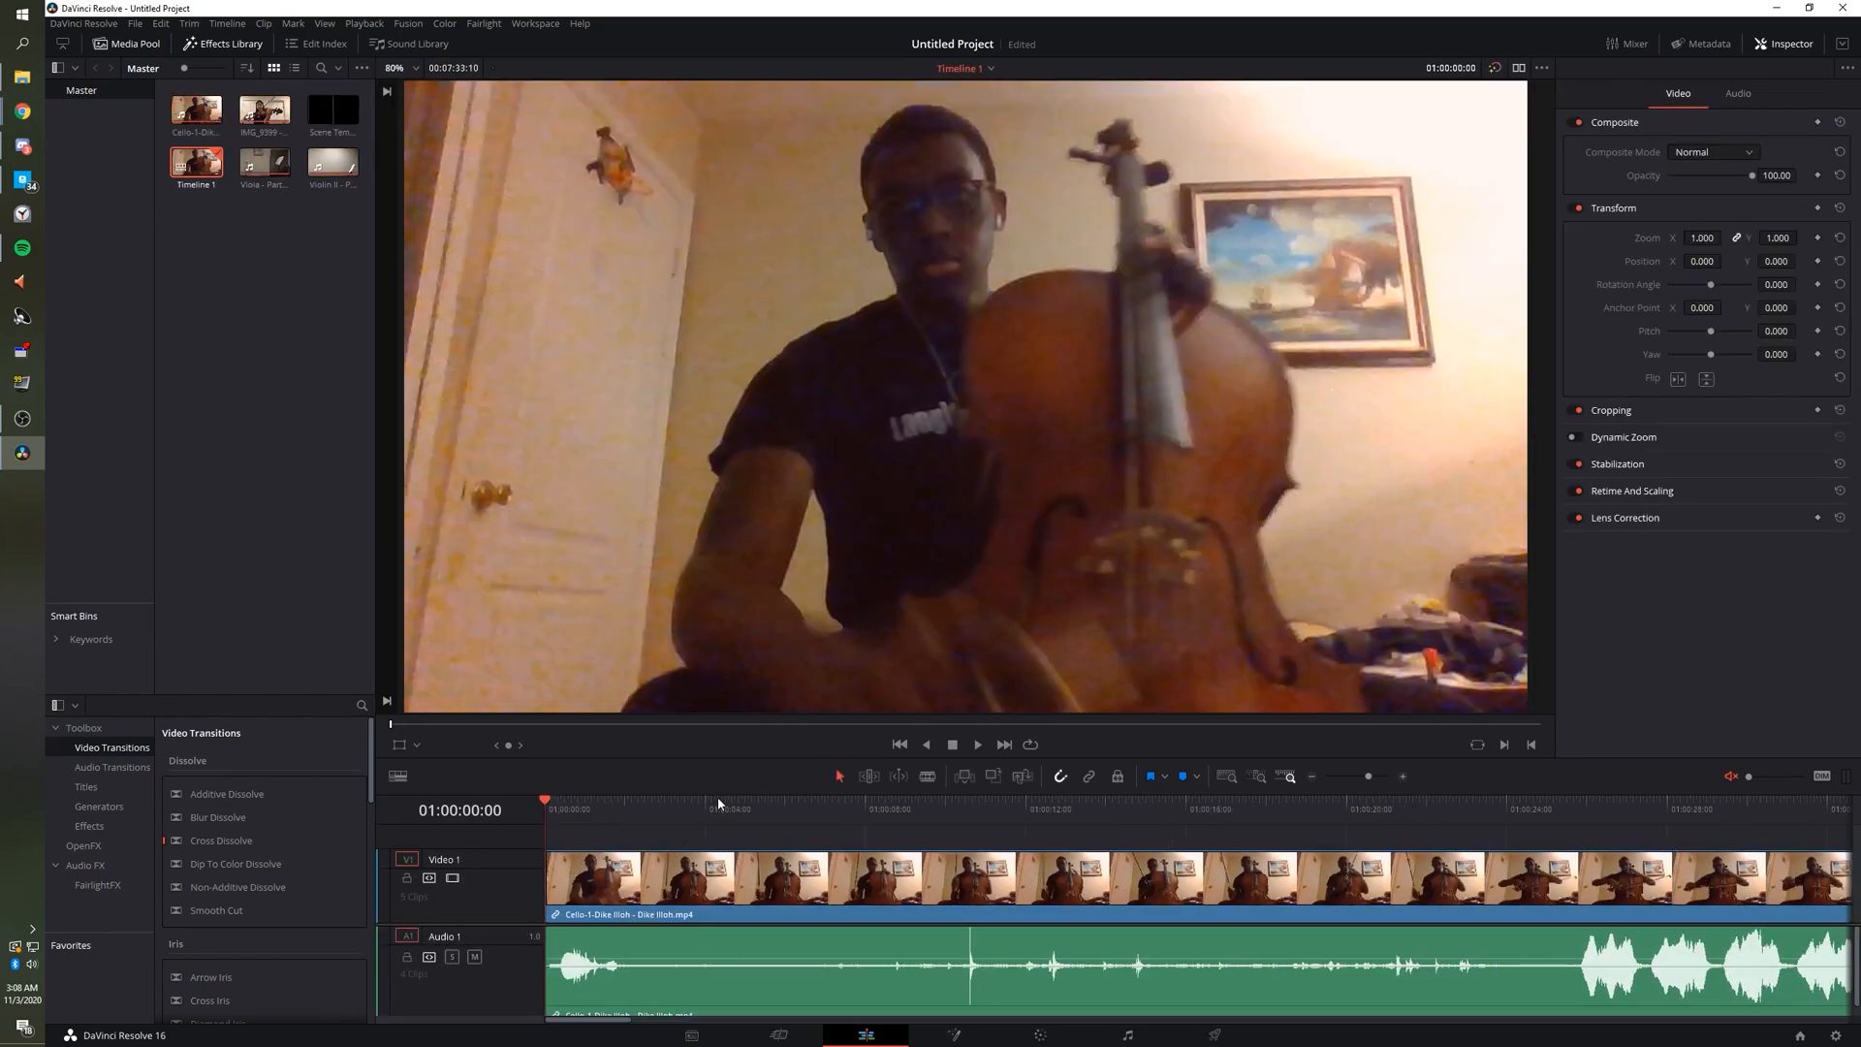
pyautogui.moveTo(719, 794); pyautogui.dragTo(758, 527)
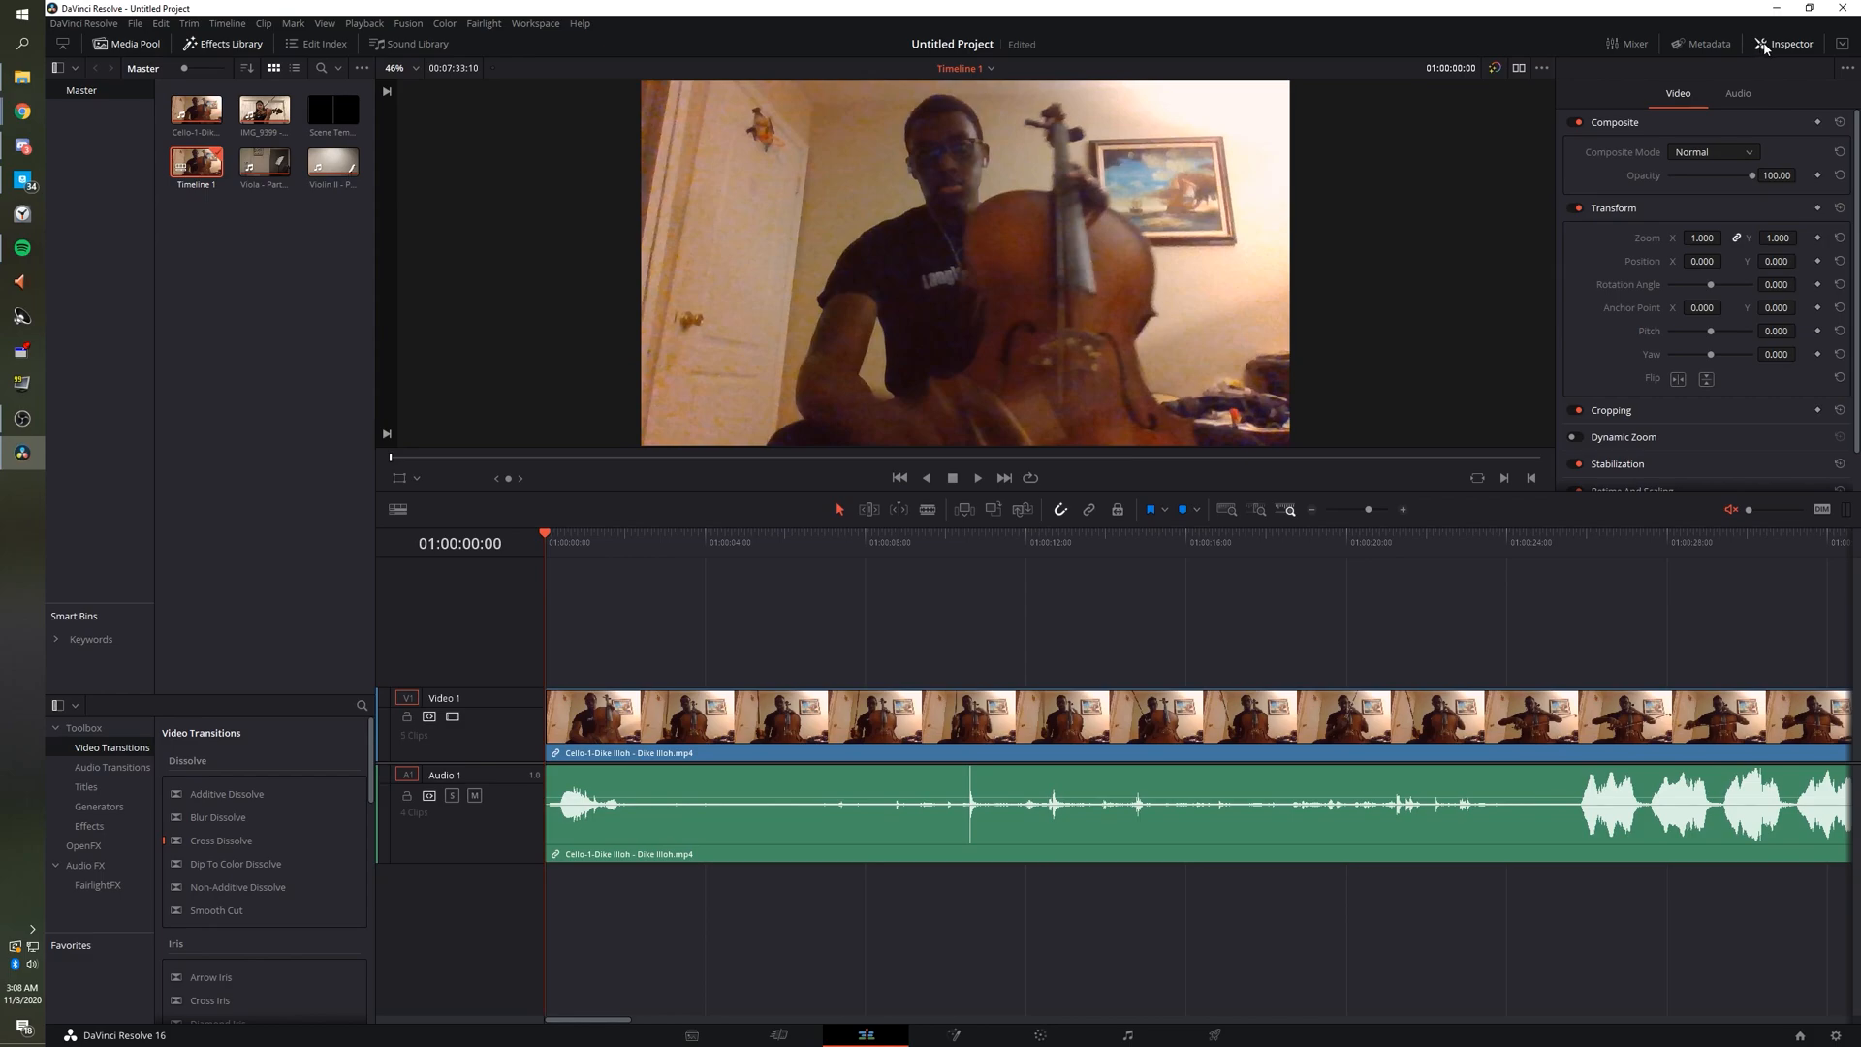
pyautogui.click(1765, 45)
pyautogui.click(1765, 45)
pyautogui.click(1764, 44)
pyautogui.click(1764, 45)
pyautogui.moveTo(814, 762); pyautogui.dragTo(809, 909)
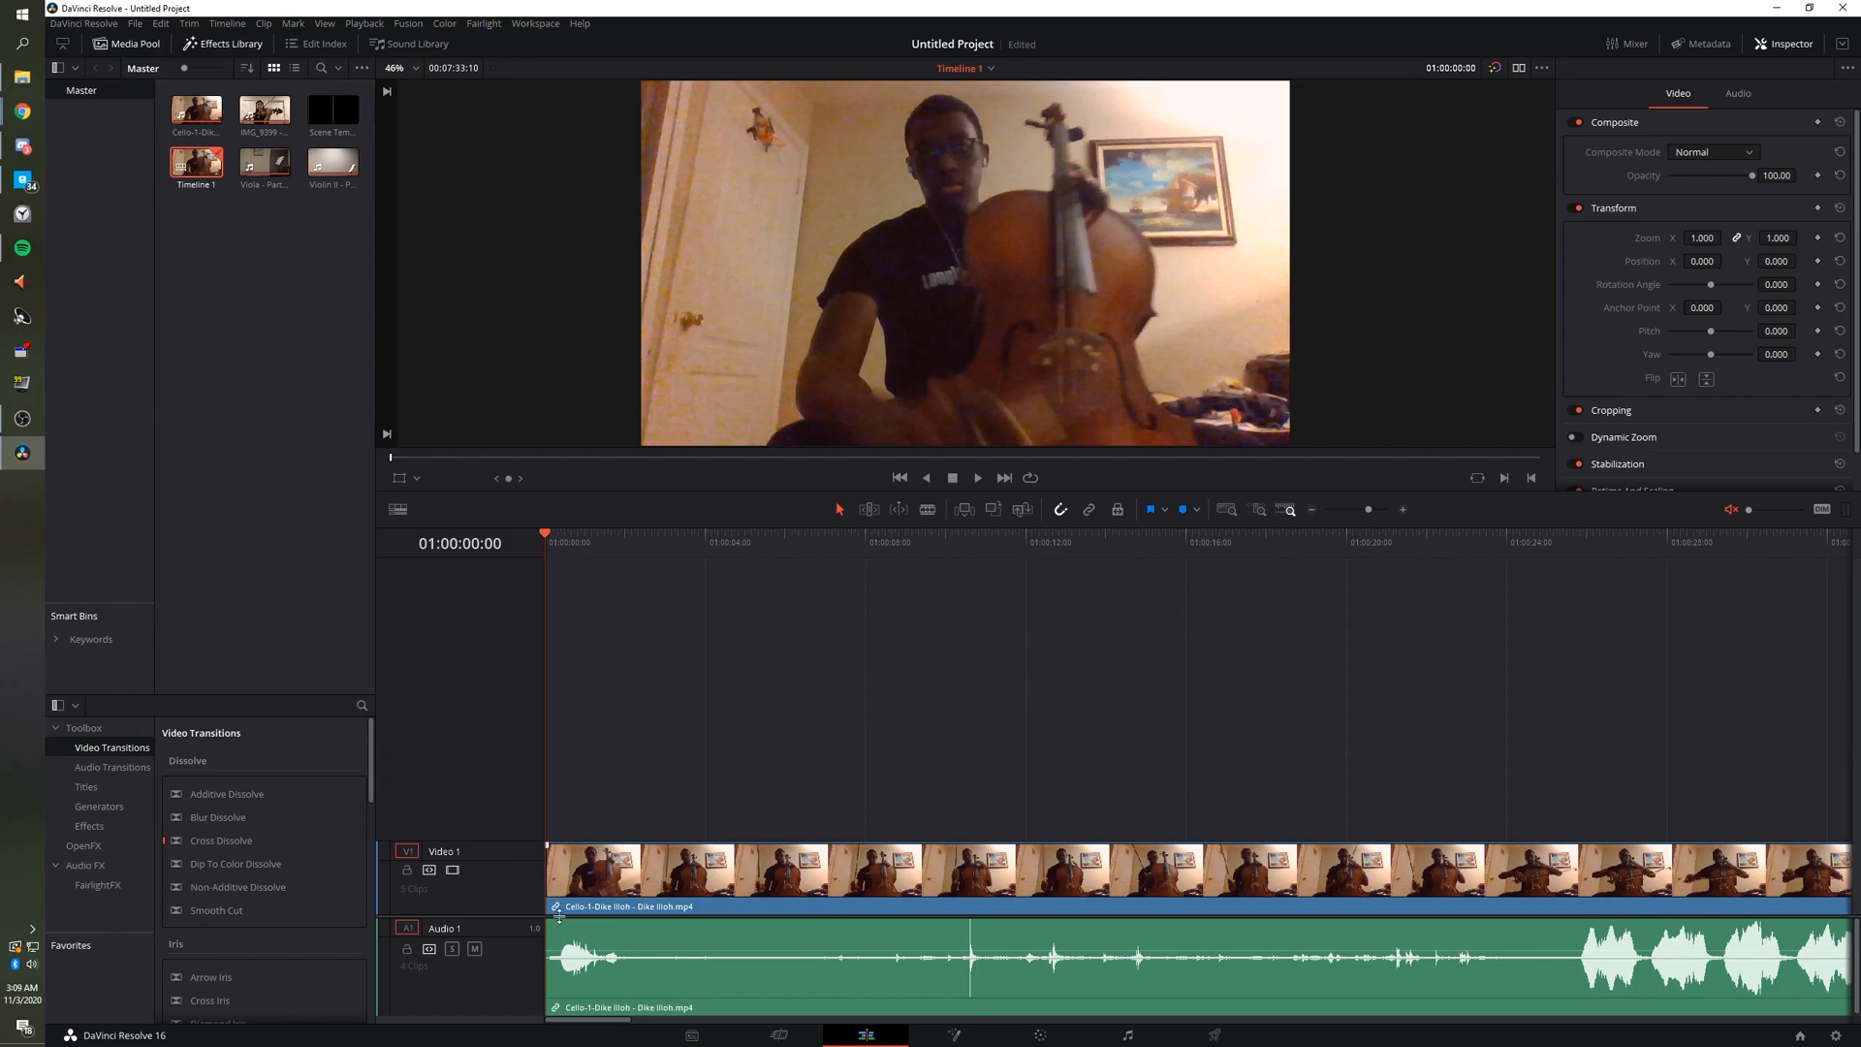
pyautogui.moveTo(559, 916); pyautogui.dragTo(550, 926)
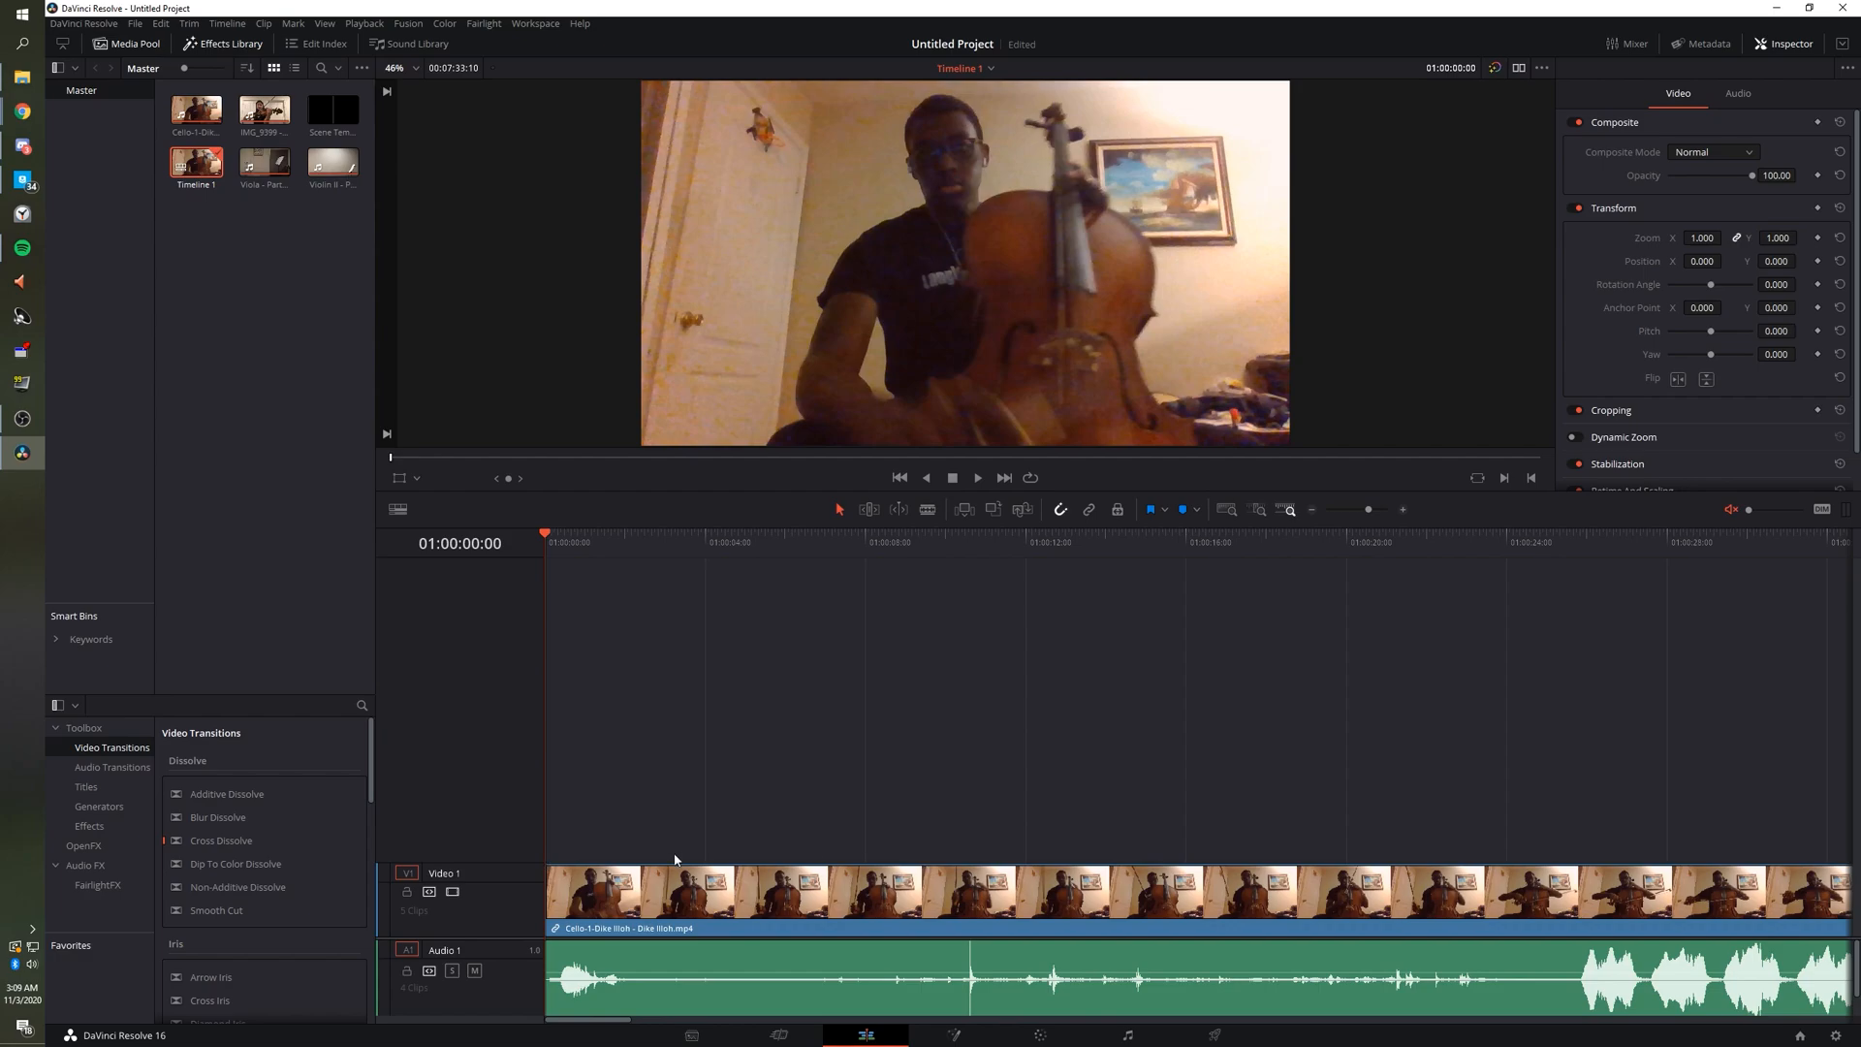
# Use Add Tracks on Video 1 to create empty tracks Video 2 through Video 6.
pyautogui.rightClick(516, 889)
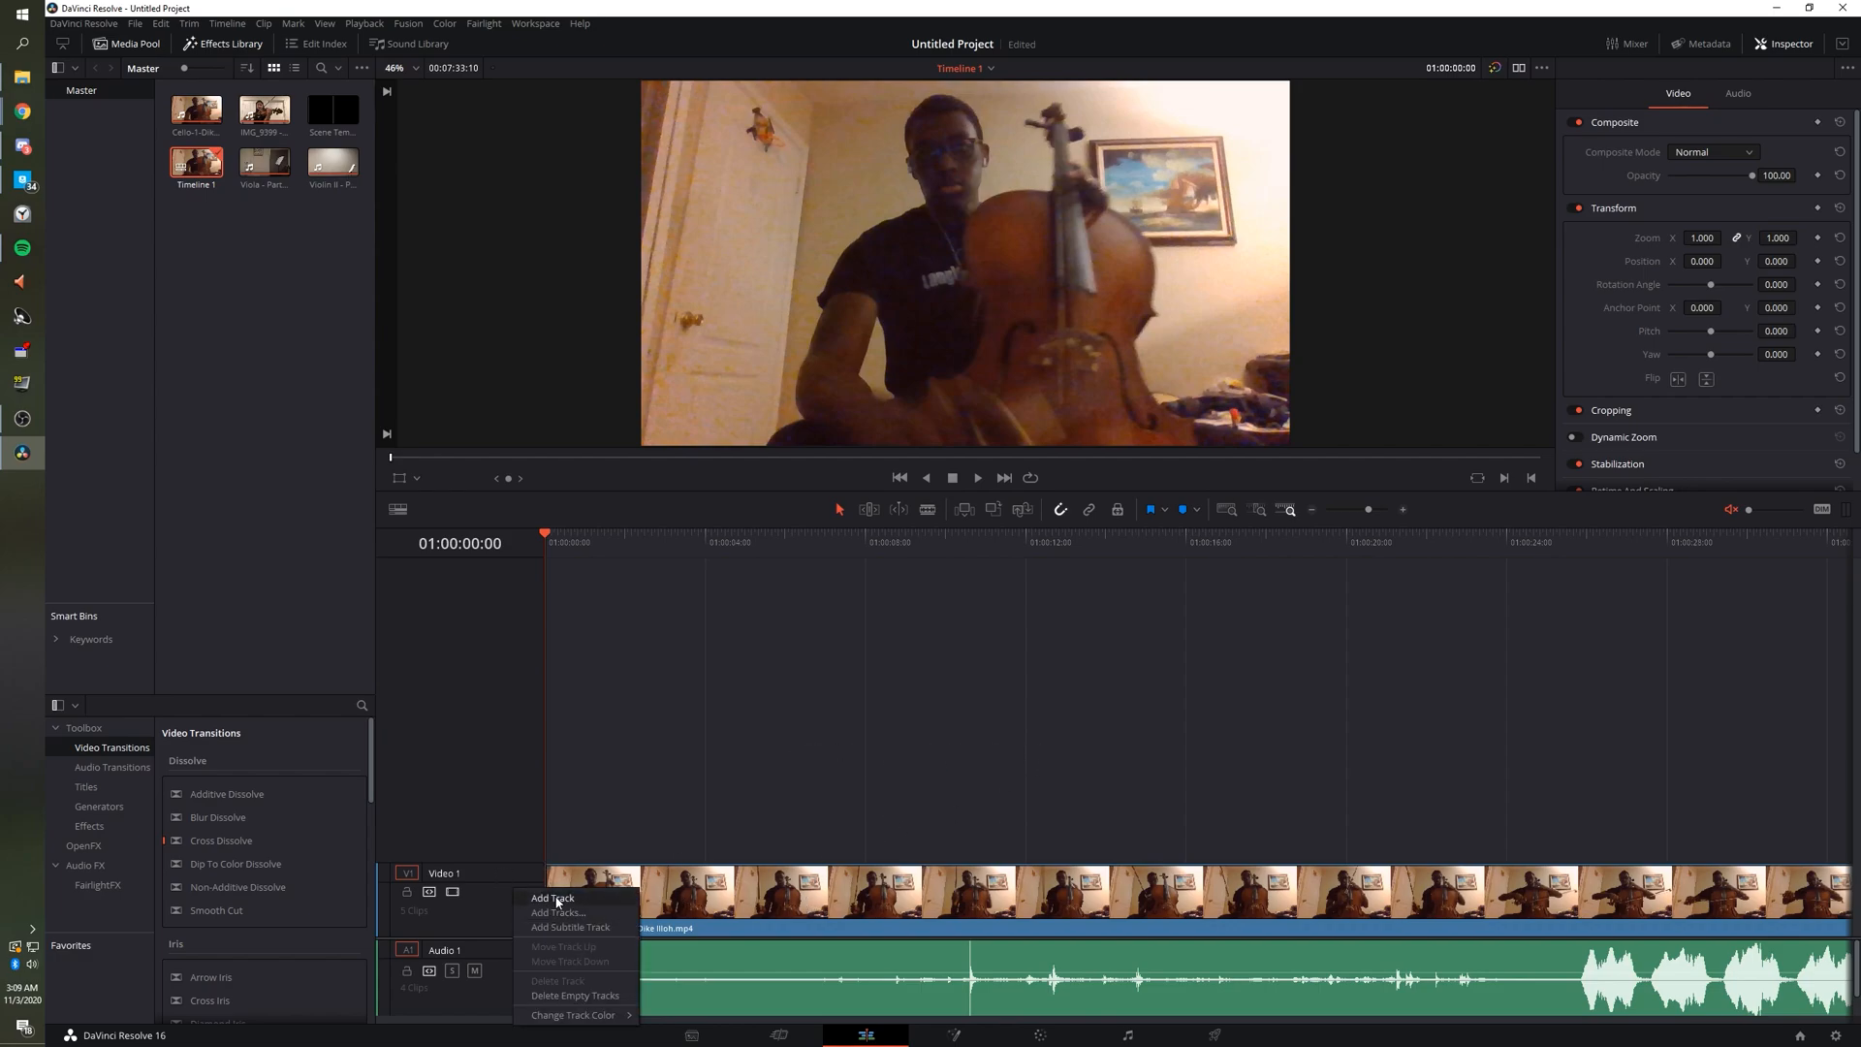
pyautogui.click(543, 807)
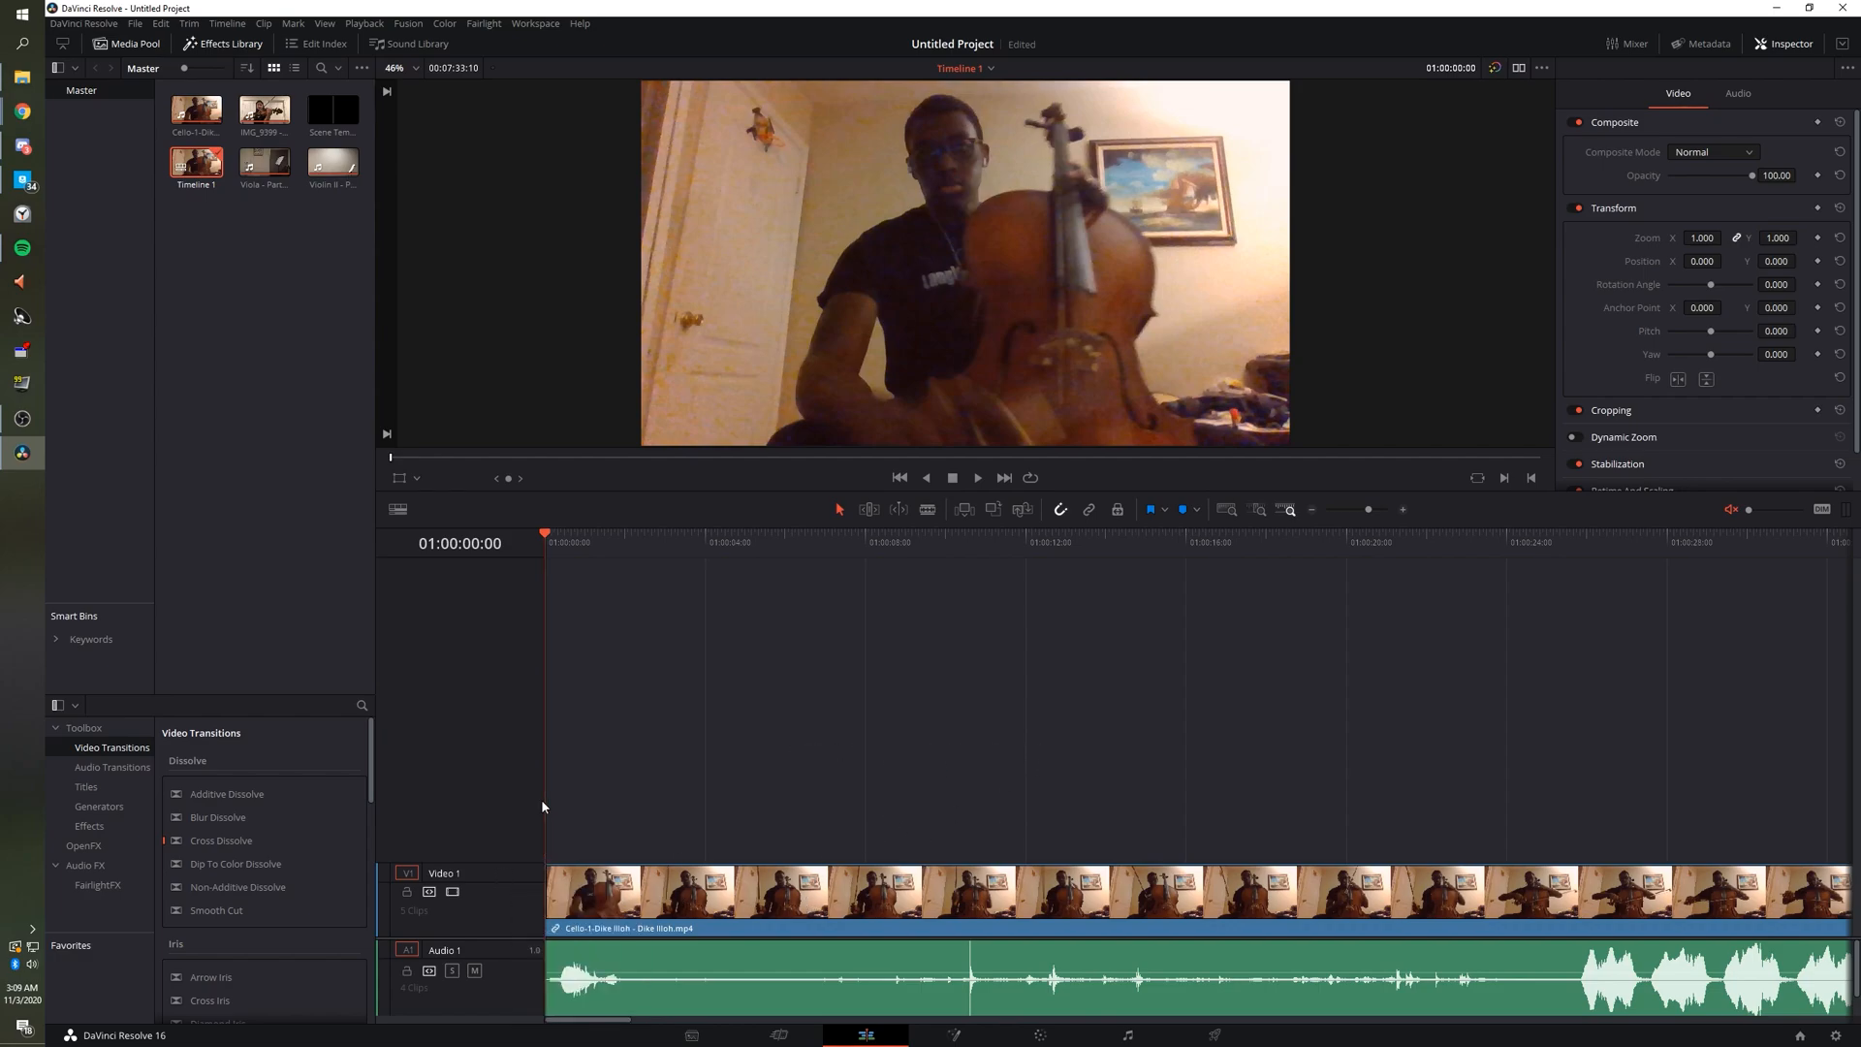
pyautogui.rightClick(506, 896)
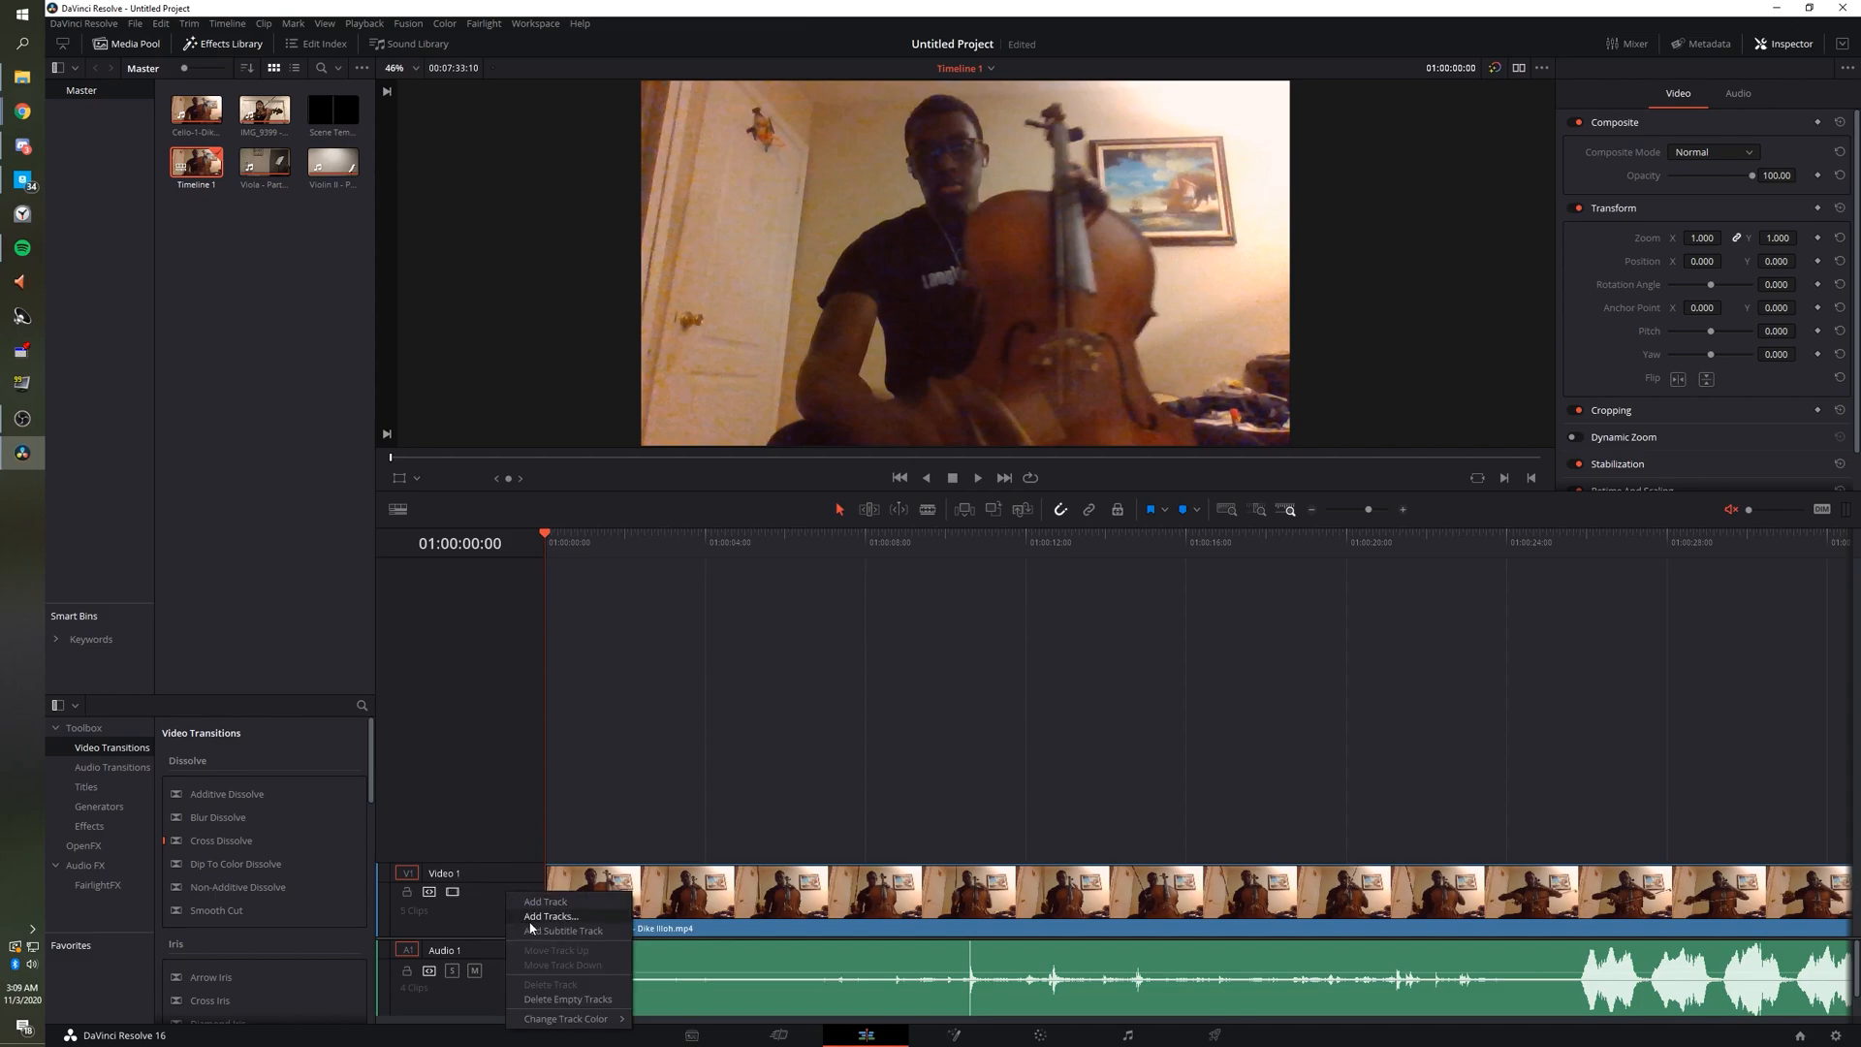
pyautogui.click(549, 916)
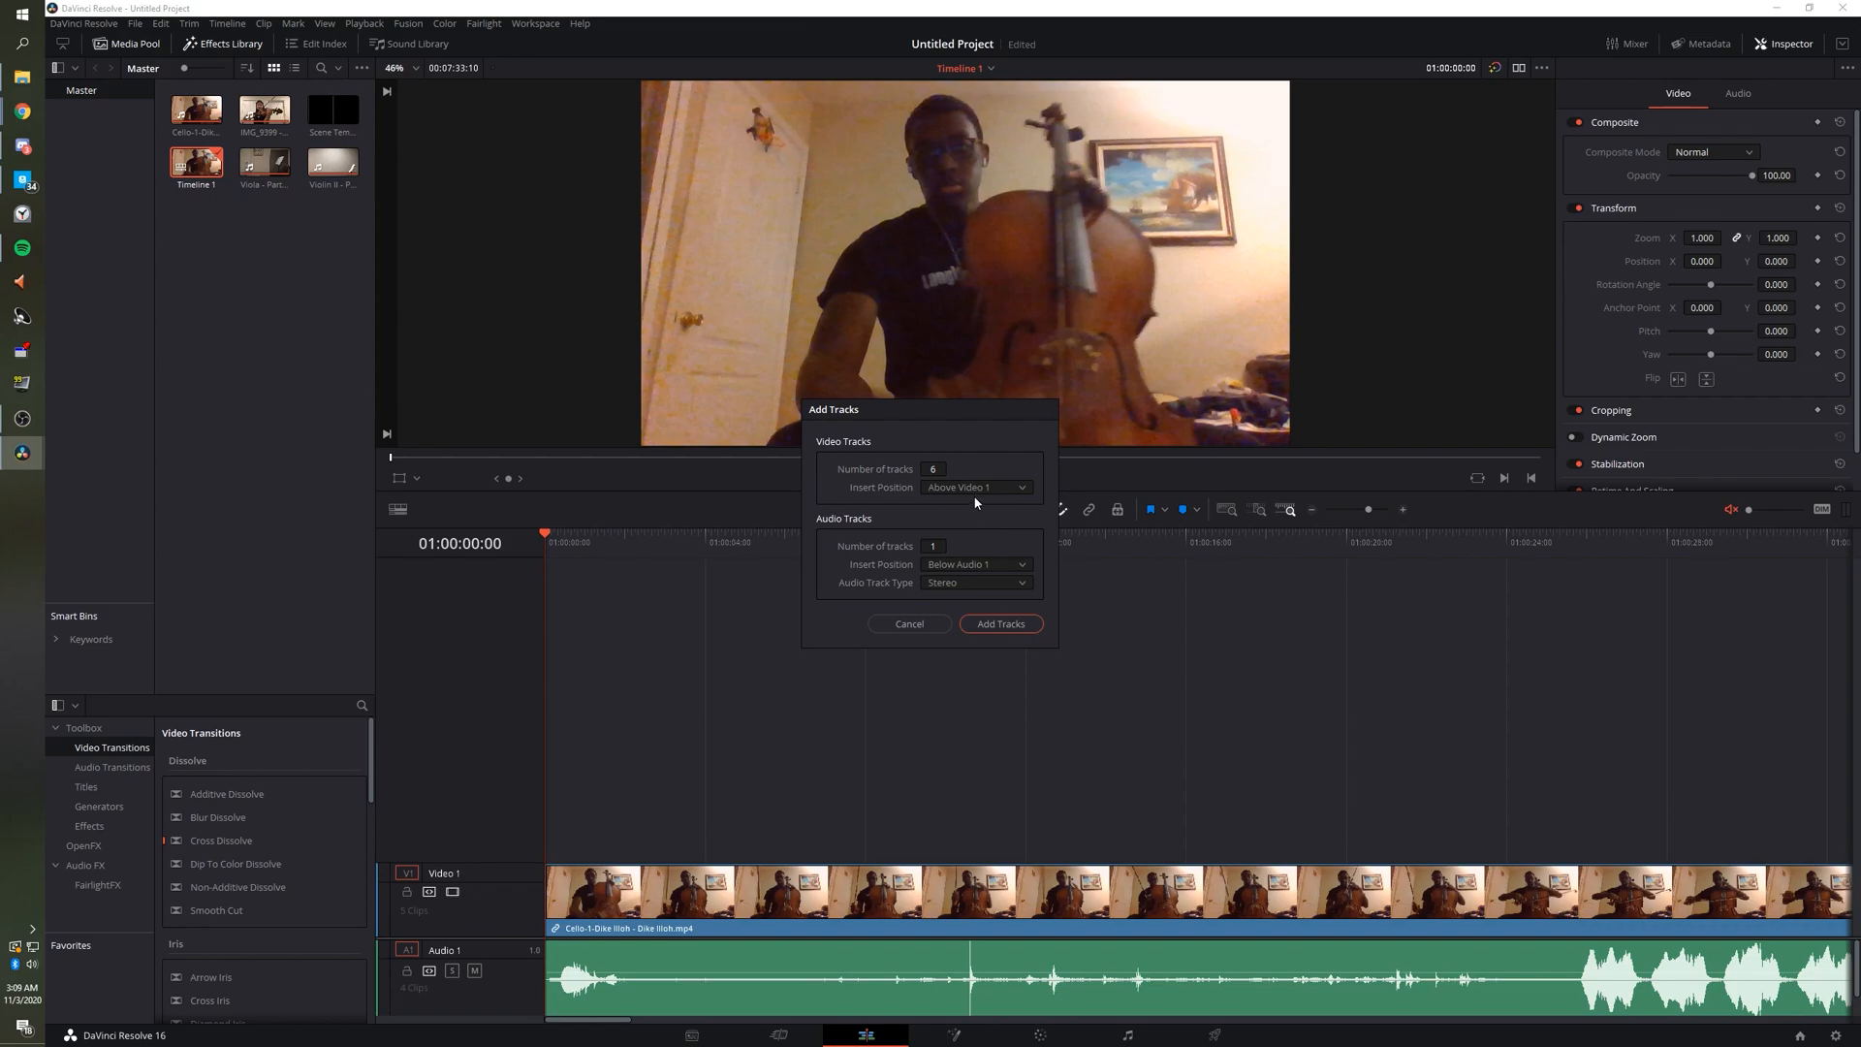
pyautogui.click(1000, 623)
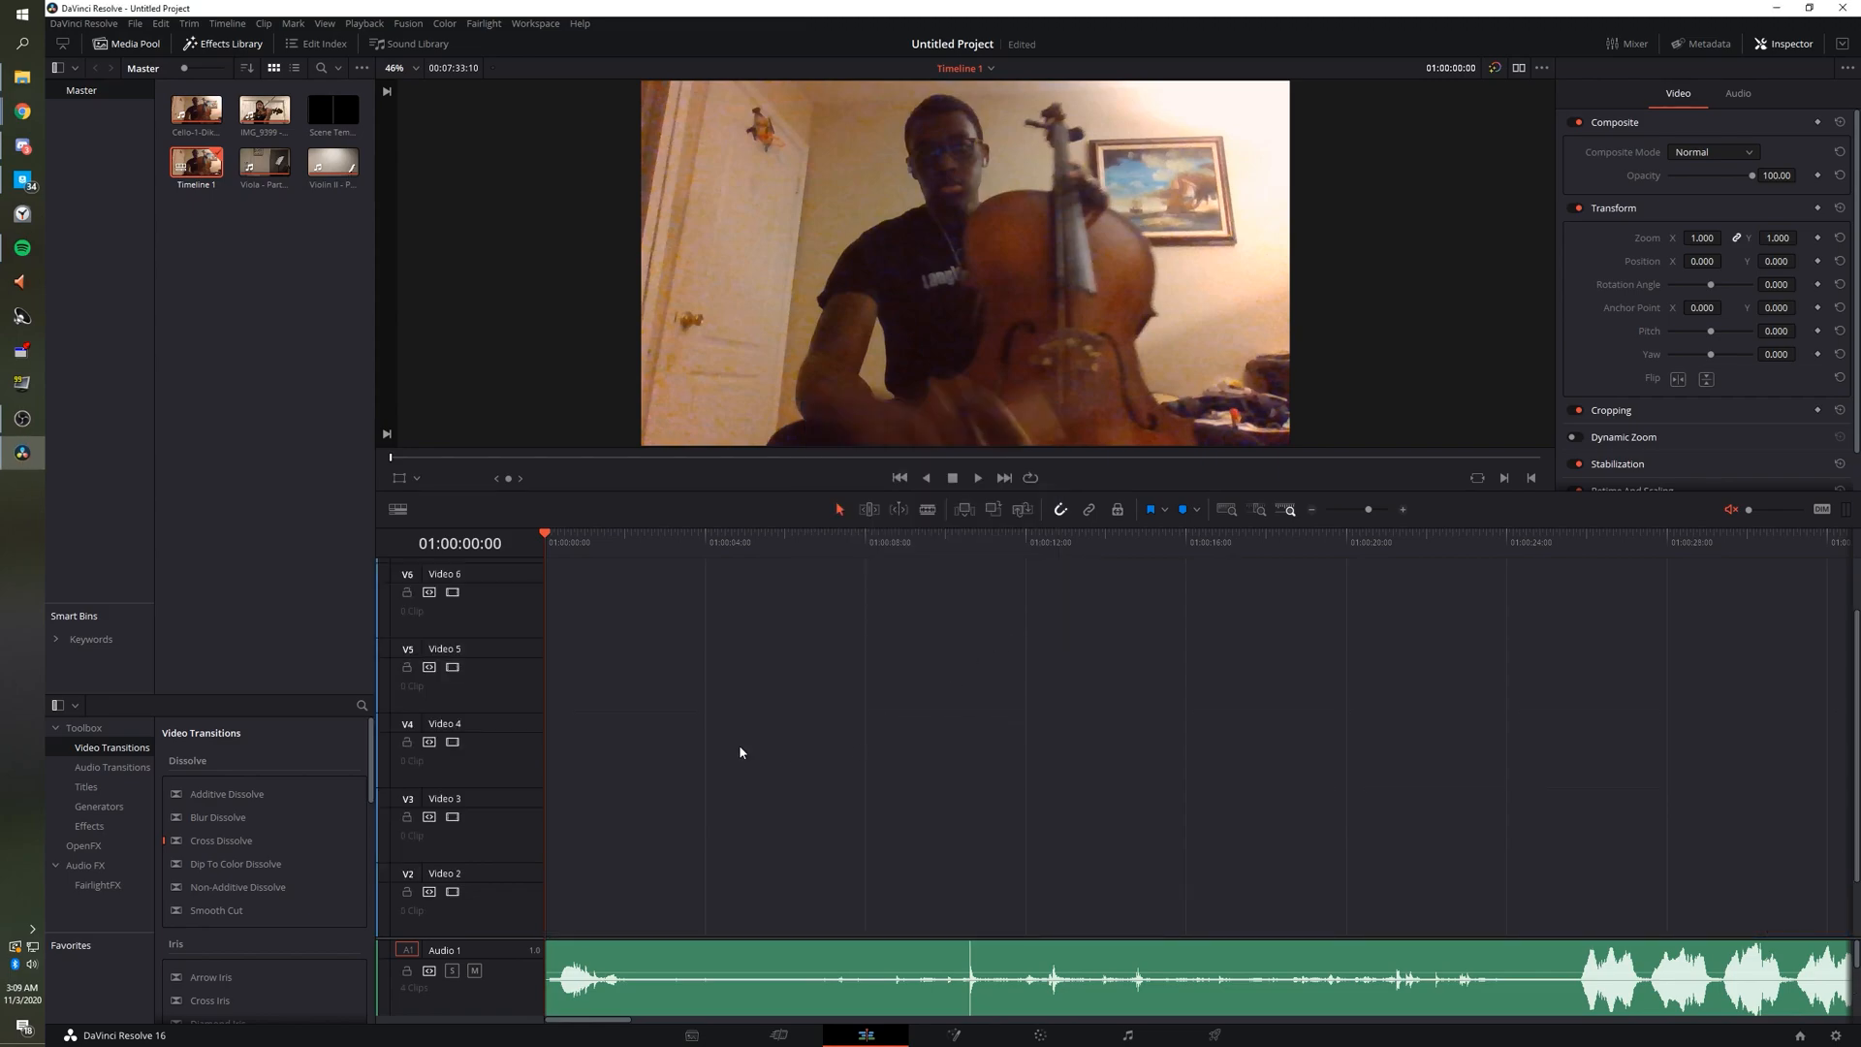
# Zoom the timeline out, place IMG_9399 on Video 2 and the viola on Video 3 at the start.
pyautogui.scroll(-1, 716, 765)
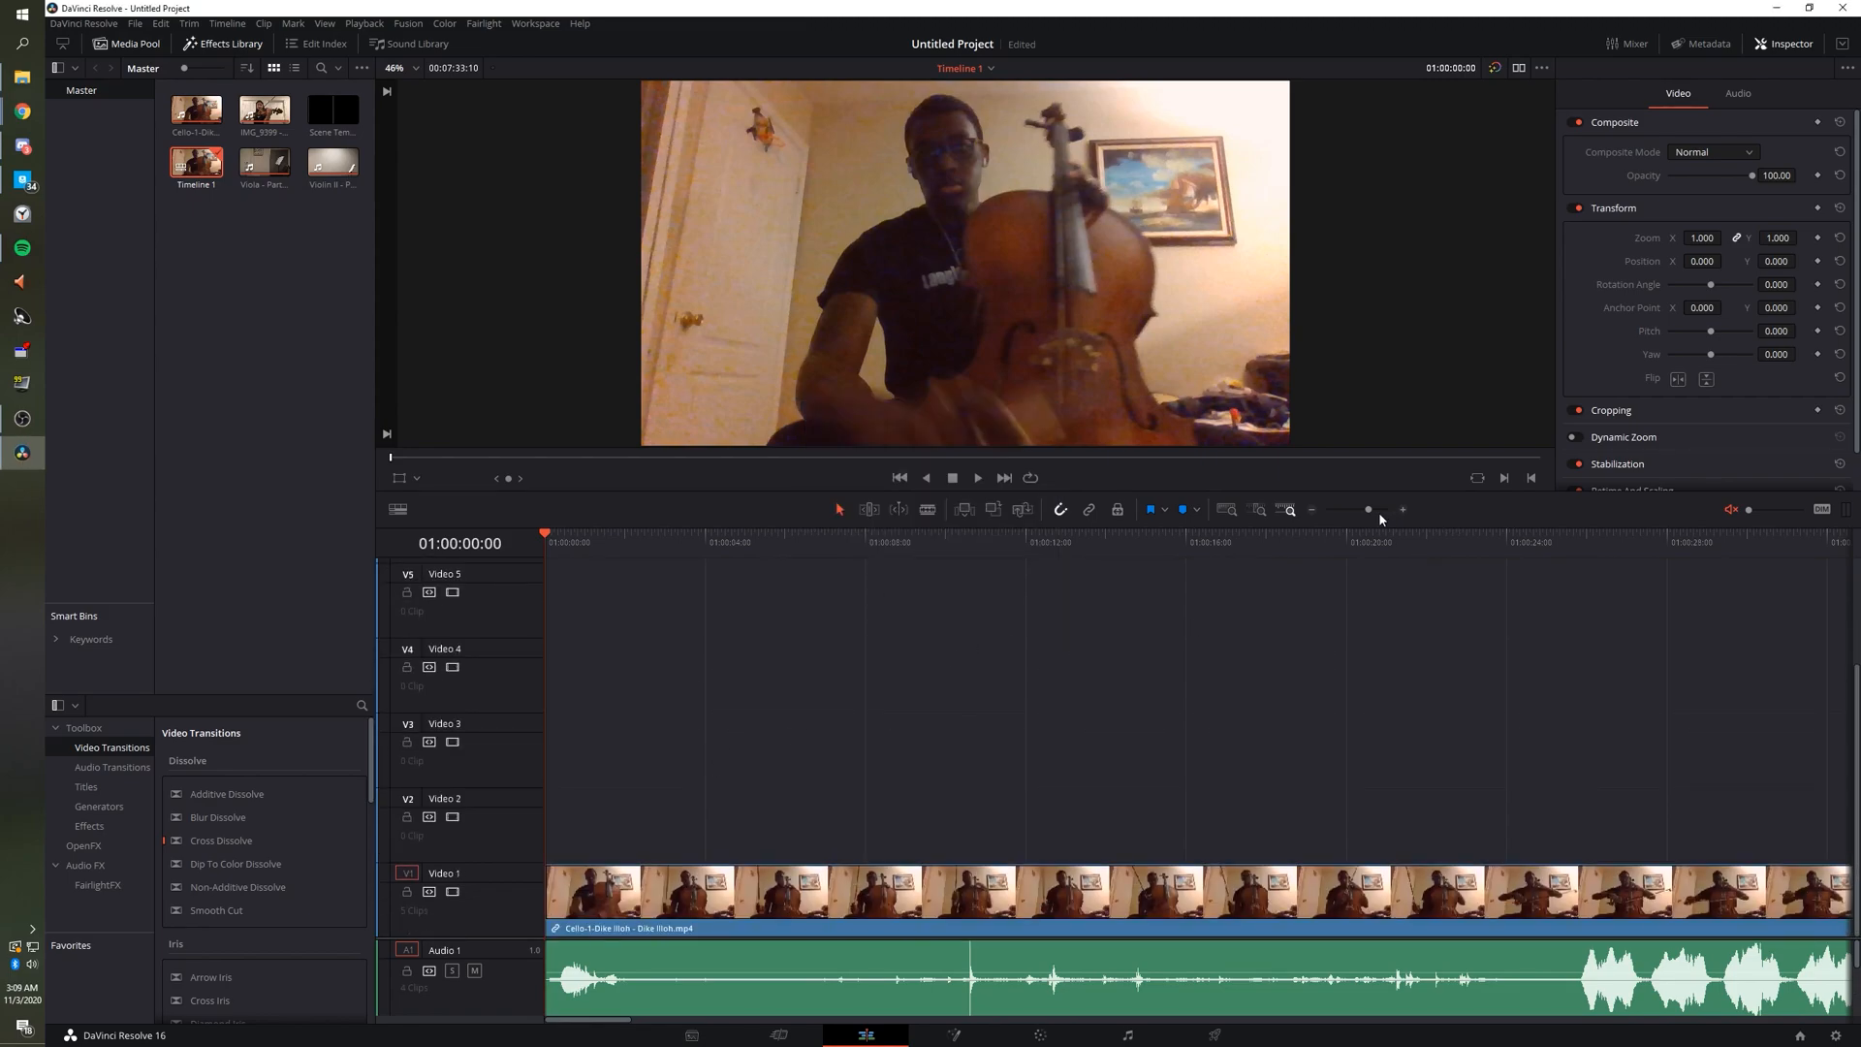
pyautogui.moveTo(1369, 514); pyautogui.dragTo(1350, 514)
pyautogui.moveTo(705, 892); pyautogui.dragTo(598, 822)
pyautogui.moveTo(785, 909); pyautogui.dragTo(564, 766)
pyautogui.moveTo(759, 892); pyautogui.dragTo(705, 827)
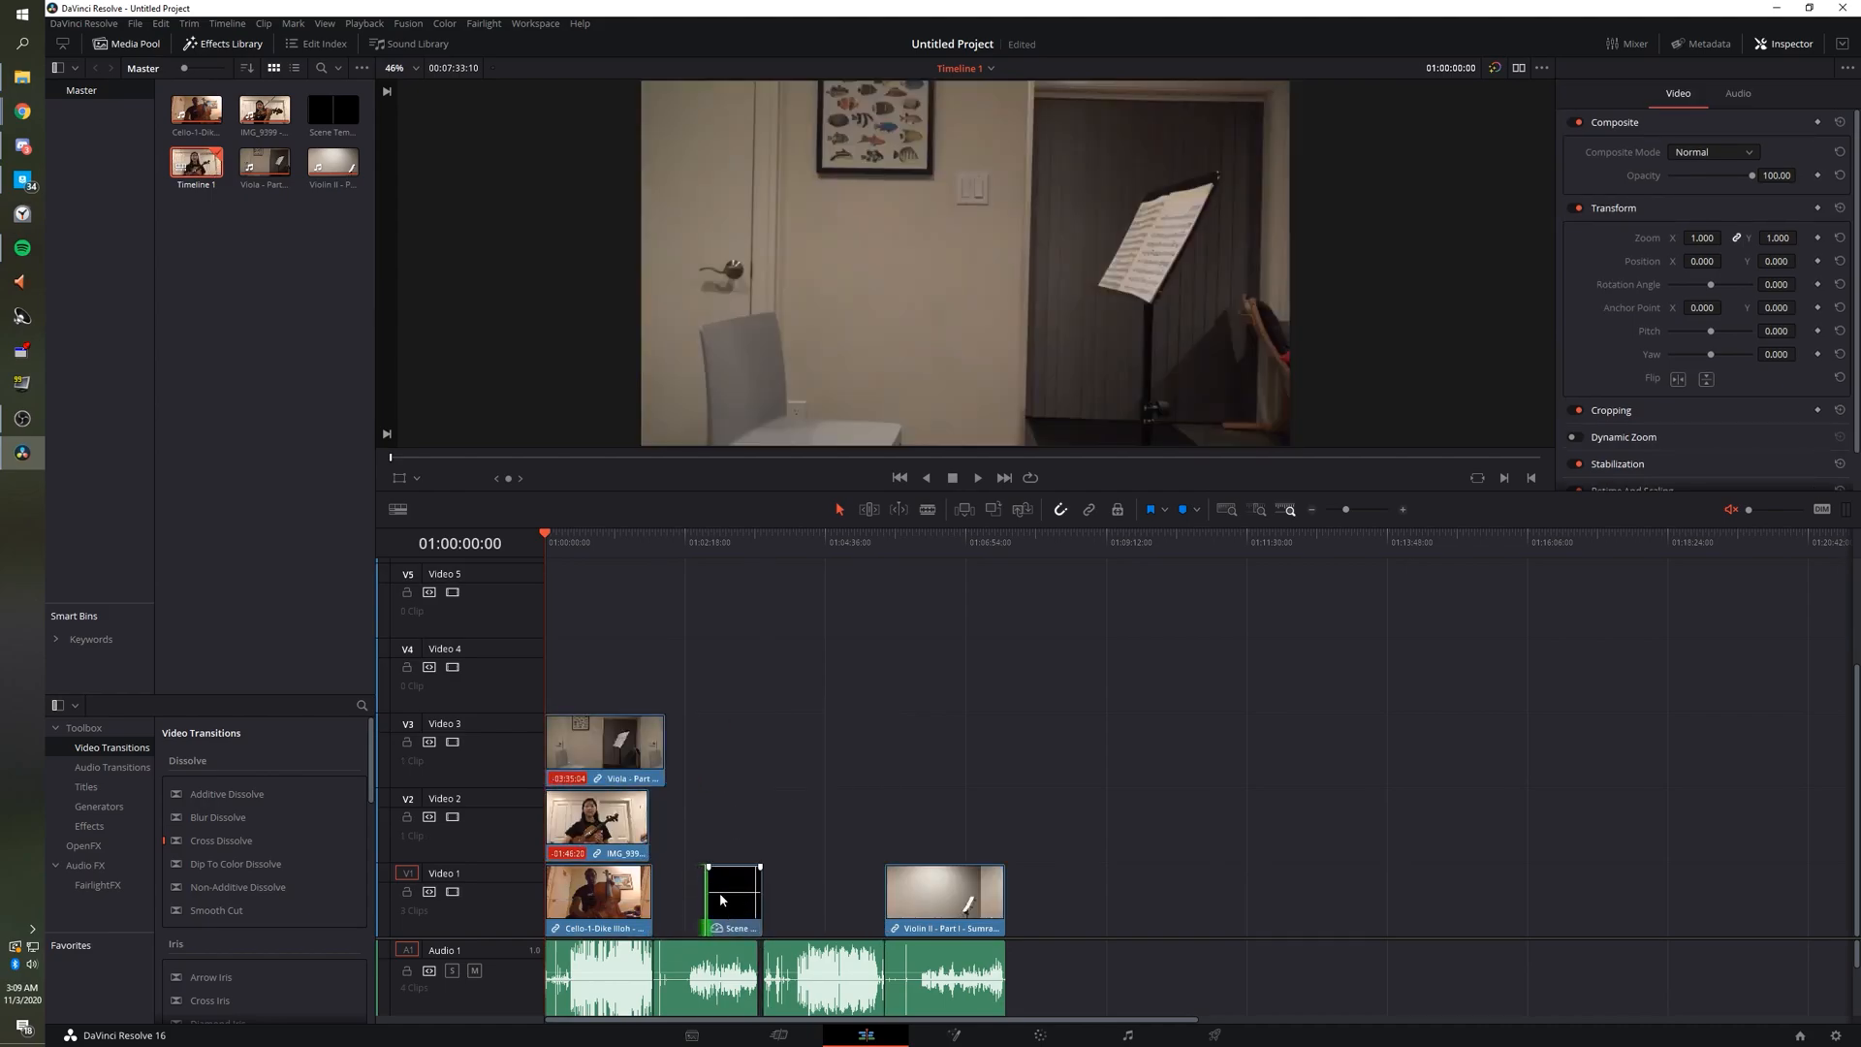
pyautogui.moveTo(709, 891); pyautogui.dragTo(740, 892)
pyautogui.moveTo(623, 768)
pyautogui.mouseDown()
pyautogui.moveTo(694, 815)
pyautogui.moveTo(715, 911)
pyautogui.moveTo(661, 771)
pyautogui.moveTo(620, 768)
pyautogui.mouseUp()
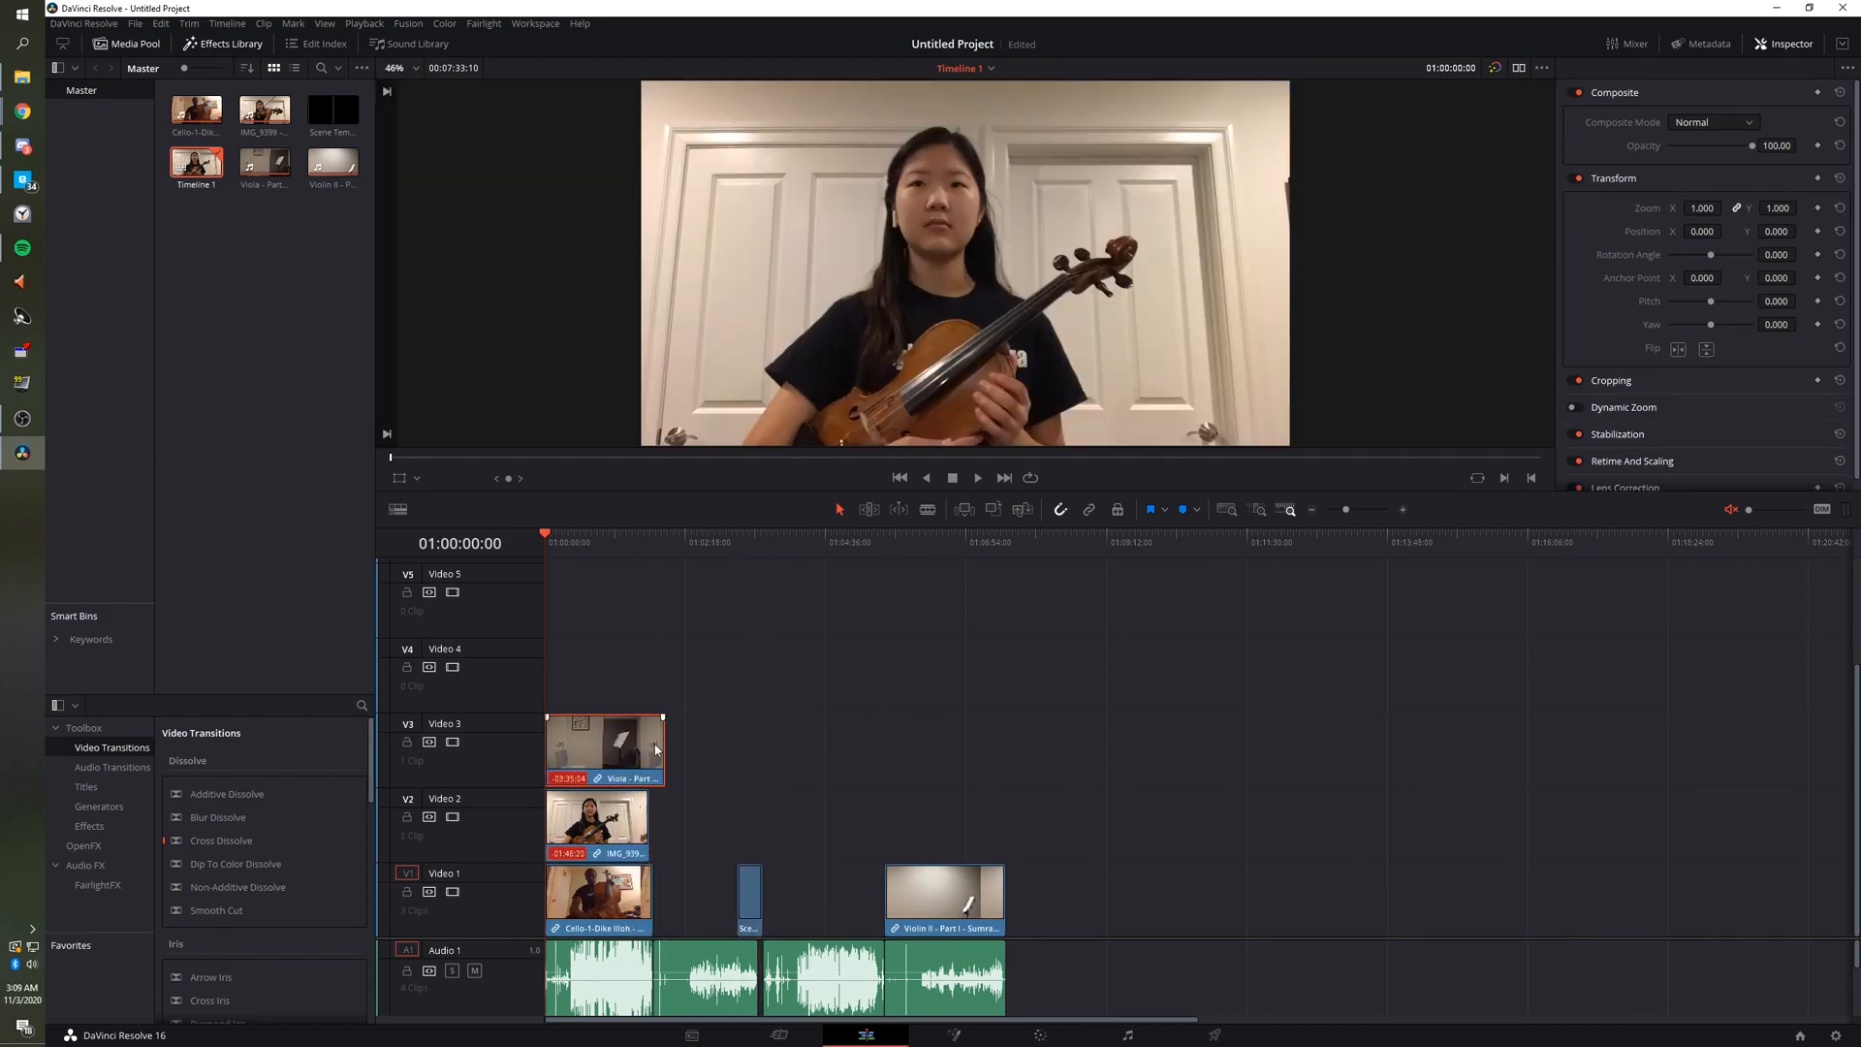
# Try several clip selections in the timeline and Media Pool, ending with none selected.
pyautogui.moveTo(1063, 753); pyautogui.dragTo(821, 790)
pyautogui.moveTo(344, 113); pyautogui.dragTo(344, 117)
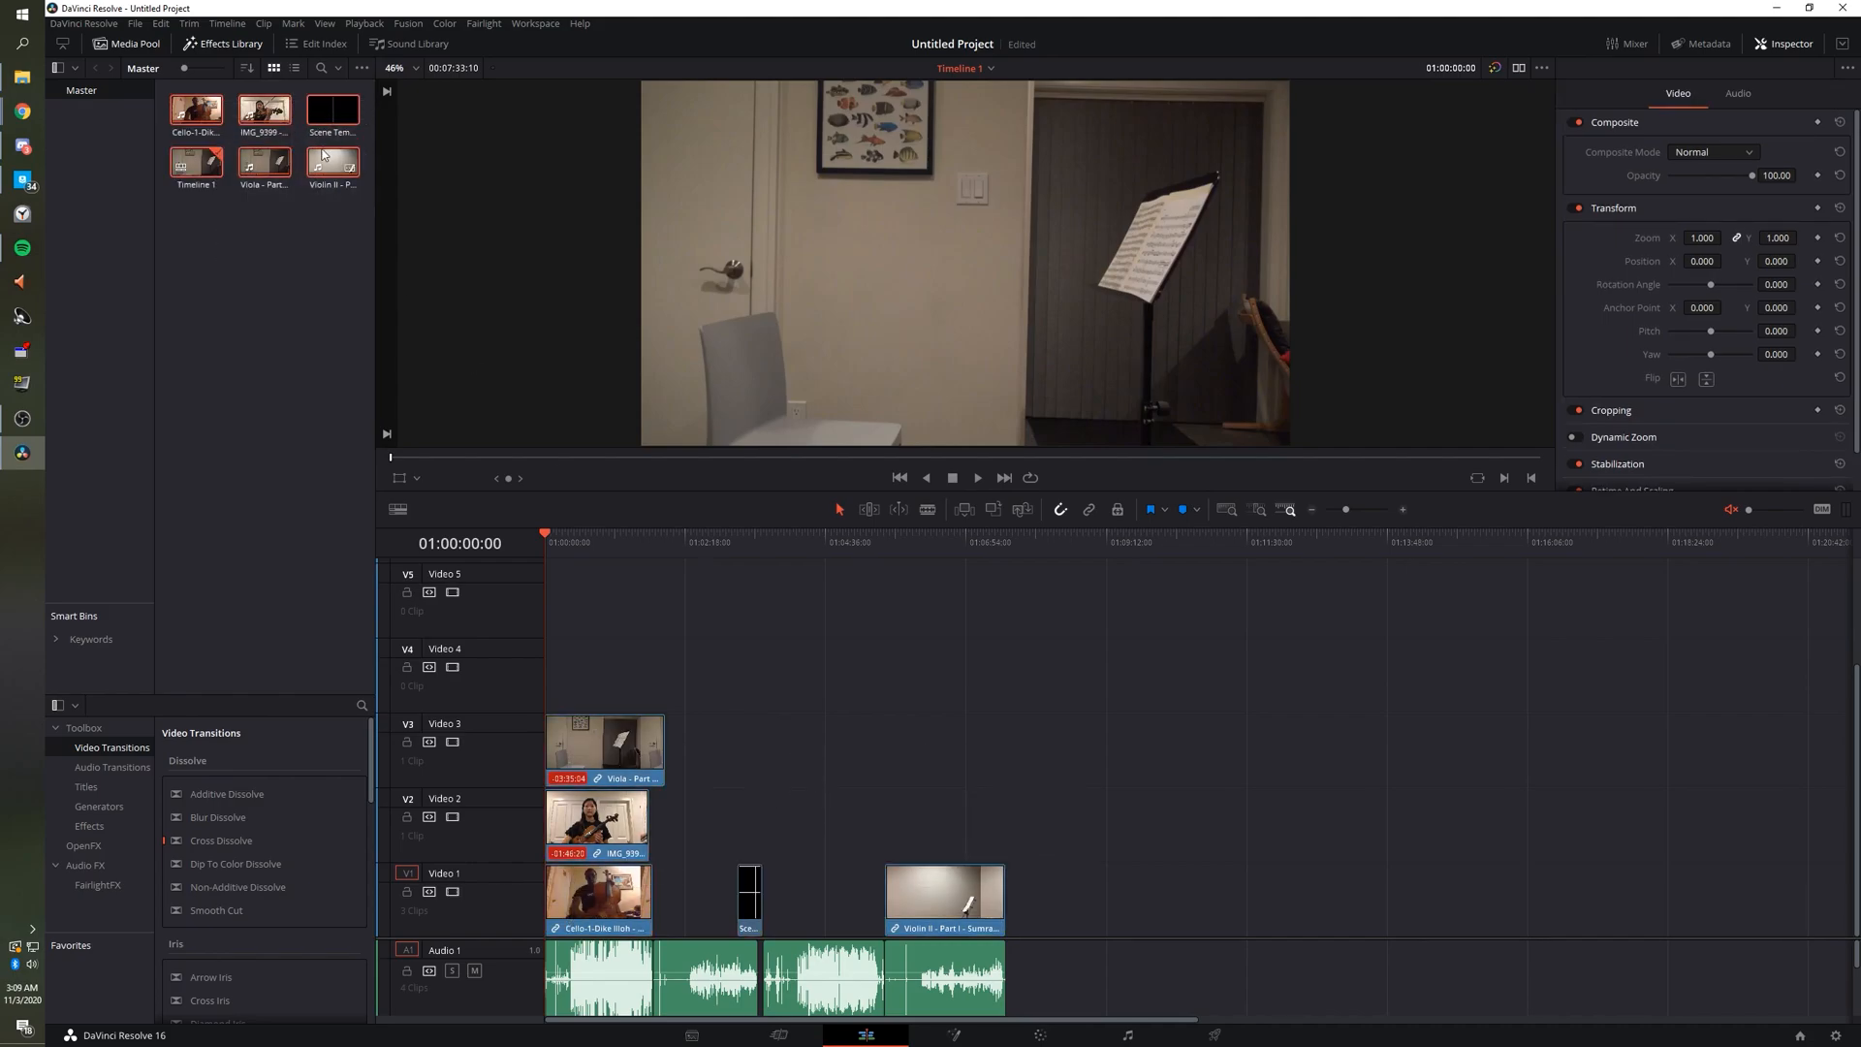
pyautogui.click(268, 256)
pyautogui.moveTo(197, 243); pyautogui.dragTo(253, 242)
pyautogui.click(285, 234)
pyautogui.keyDown('ctrl'); pyautogui.click(200, 111); pyautogui.keyUp('ctrl')
pyautogui.click(254, 241)
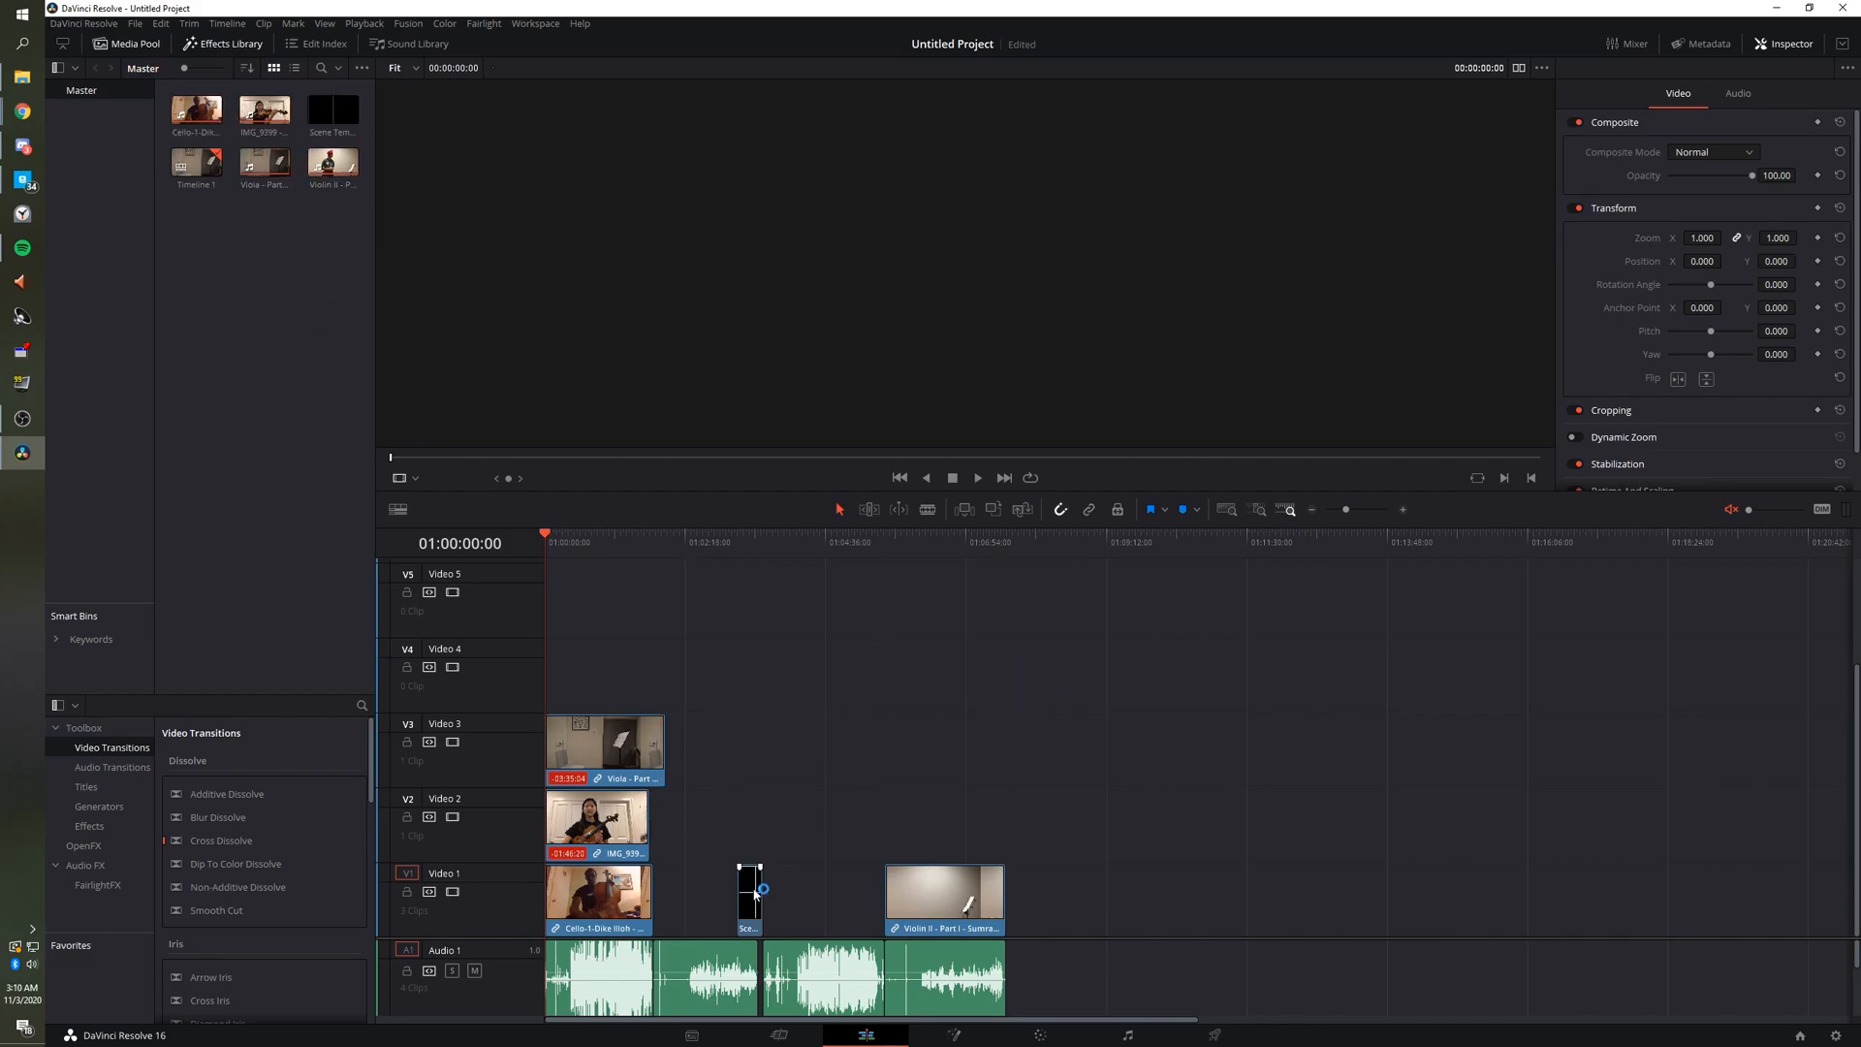
# Stretch the Scene Template 5 grid over Video 5 and move the Violin II clip up to Video 4.
pyautogui.moveTo(739, 889); pyautogui.dragTo(584, 582)
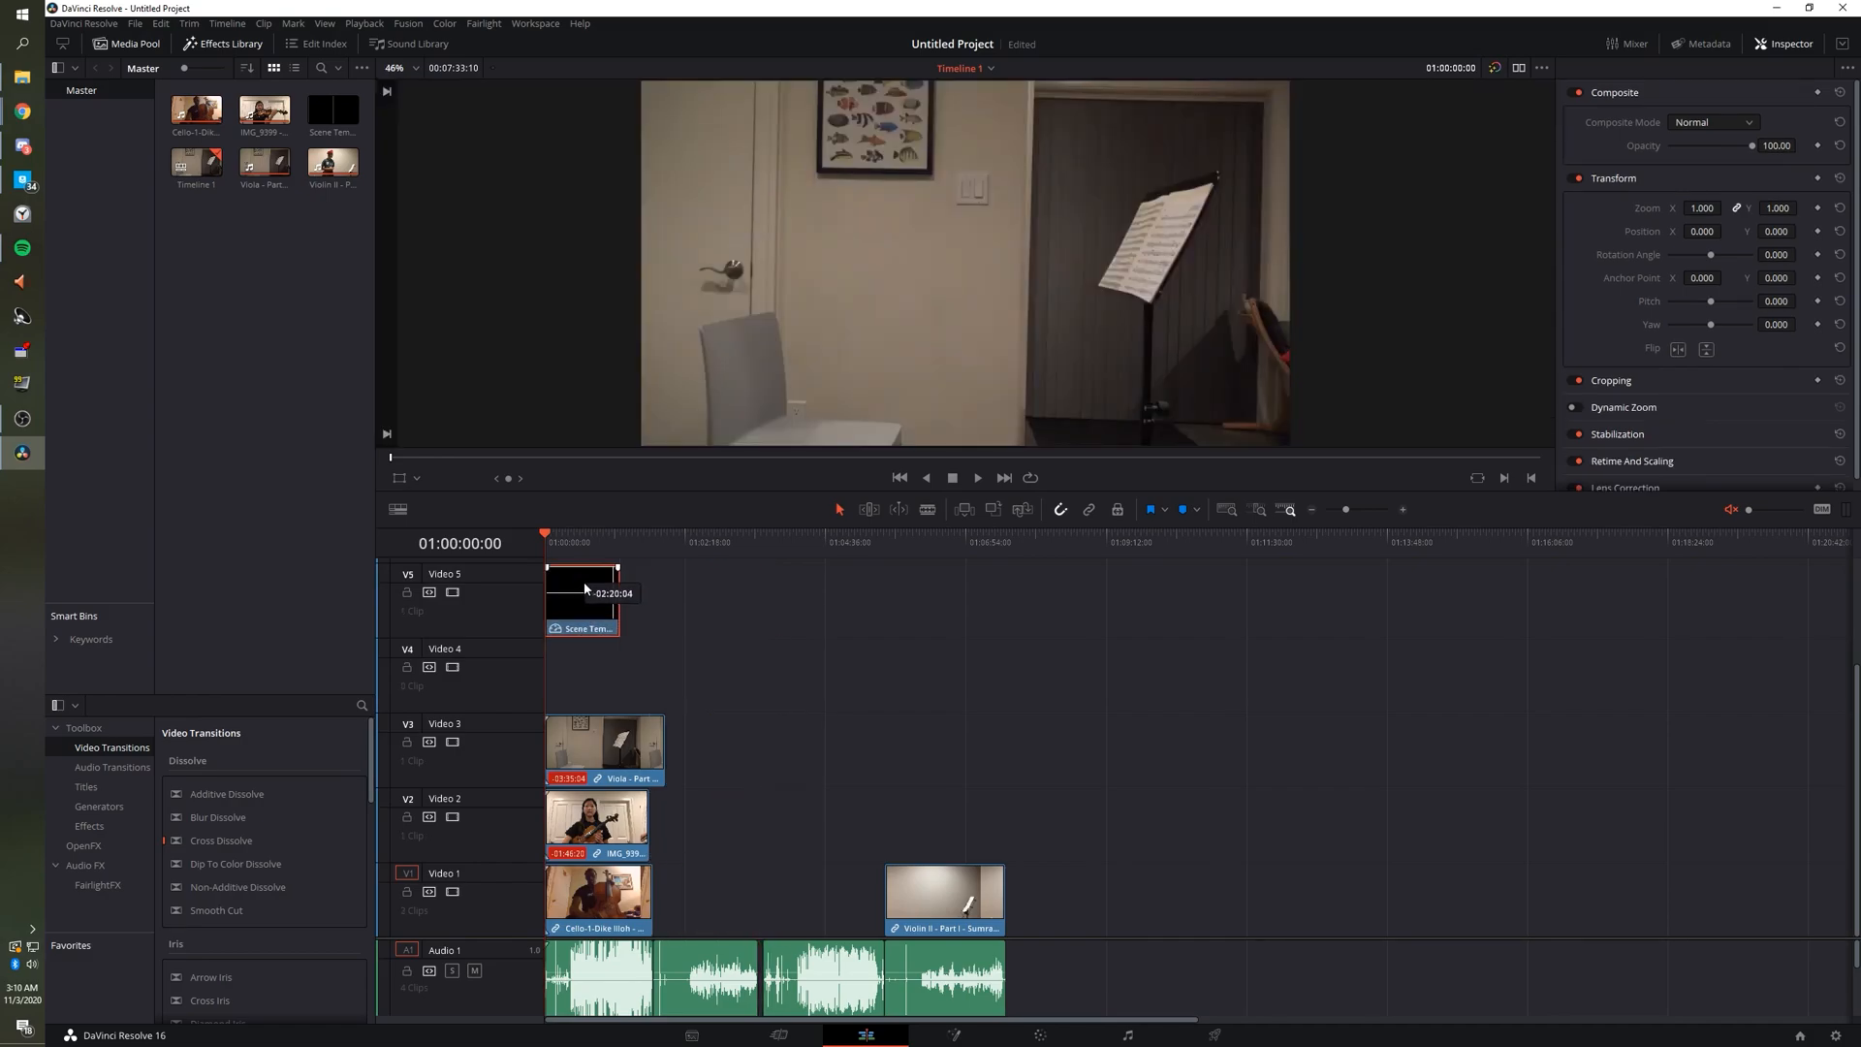
pyautogui.scroll(5, 588, 606)
pyautogui.scroll(-5, 615, 756)
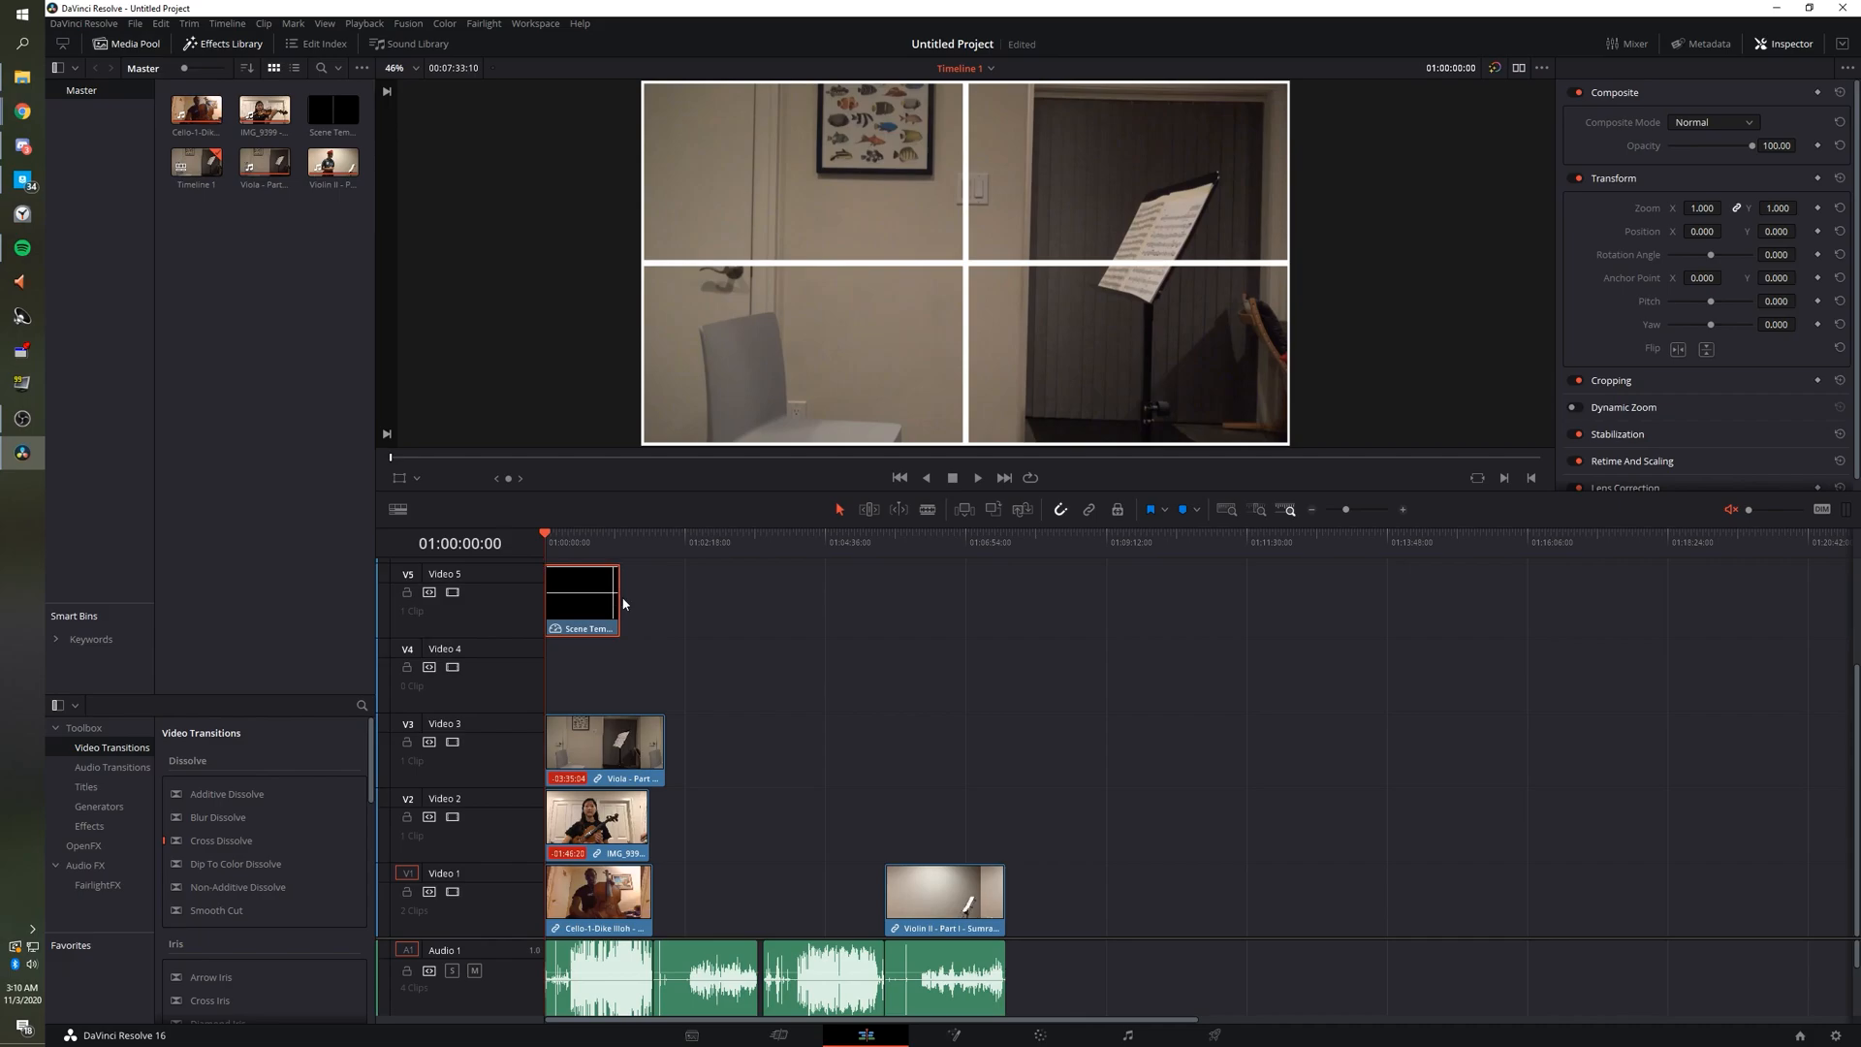
pyautogui.moveTo(616, 596); pyautogui.dragTo(734, 613)
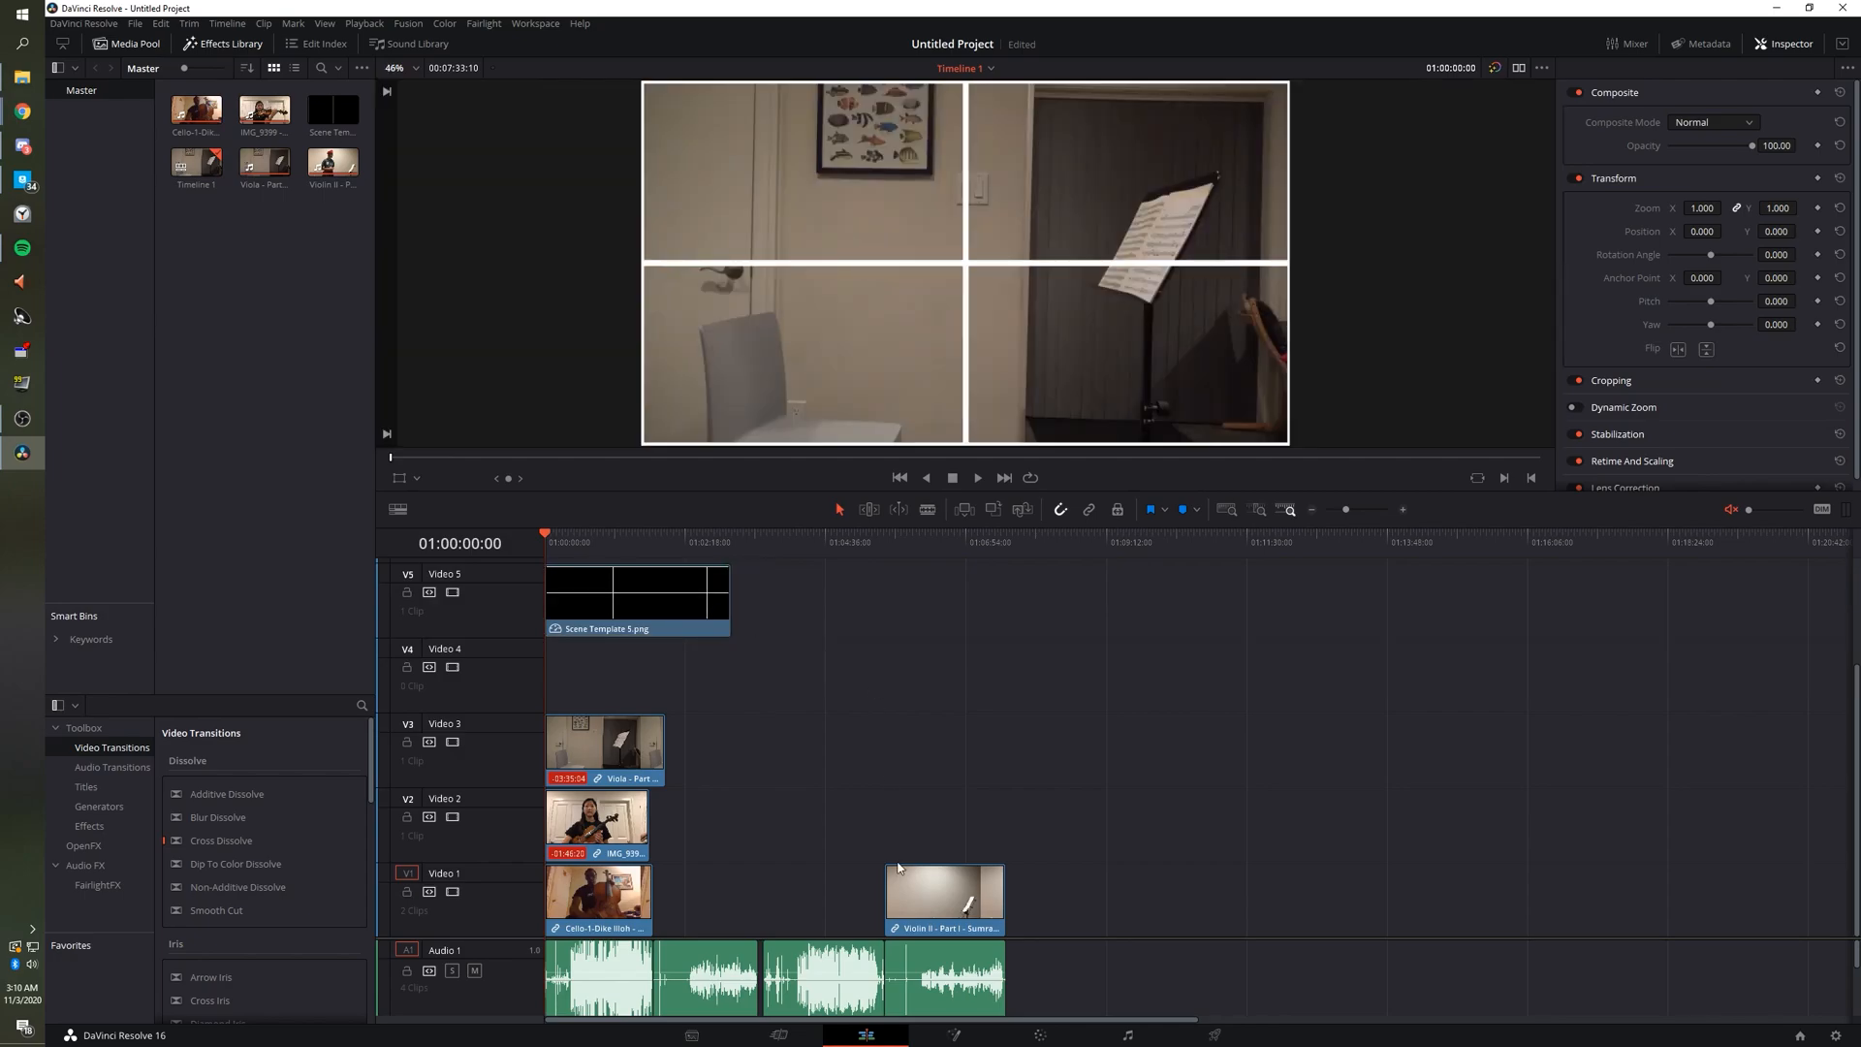
pyautogui.moveTo(927, 898); pyautogui.dragTo(637, 680)
pyautogui.moveTo(818, 599); pyautogui.dragTo(590, 1008)
# Select the clips from Video 5 down to Video 2 and shift them later in the timeline.
pyautogui.click(795, 679)
pyautogui.moveTo(801, 566); pyautogui.dragTo(607, 869)
pyautogui.moveTo(684, 630); pyautogui.dragTo(837, 660)
# Check the Violin II, viola, IMG_9399 and Cello clip edges, then select all four Audio 1 clips.
pyautogui.click(619, 671)
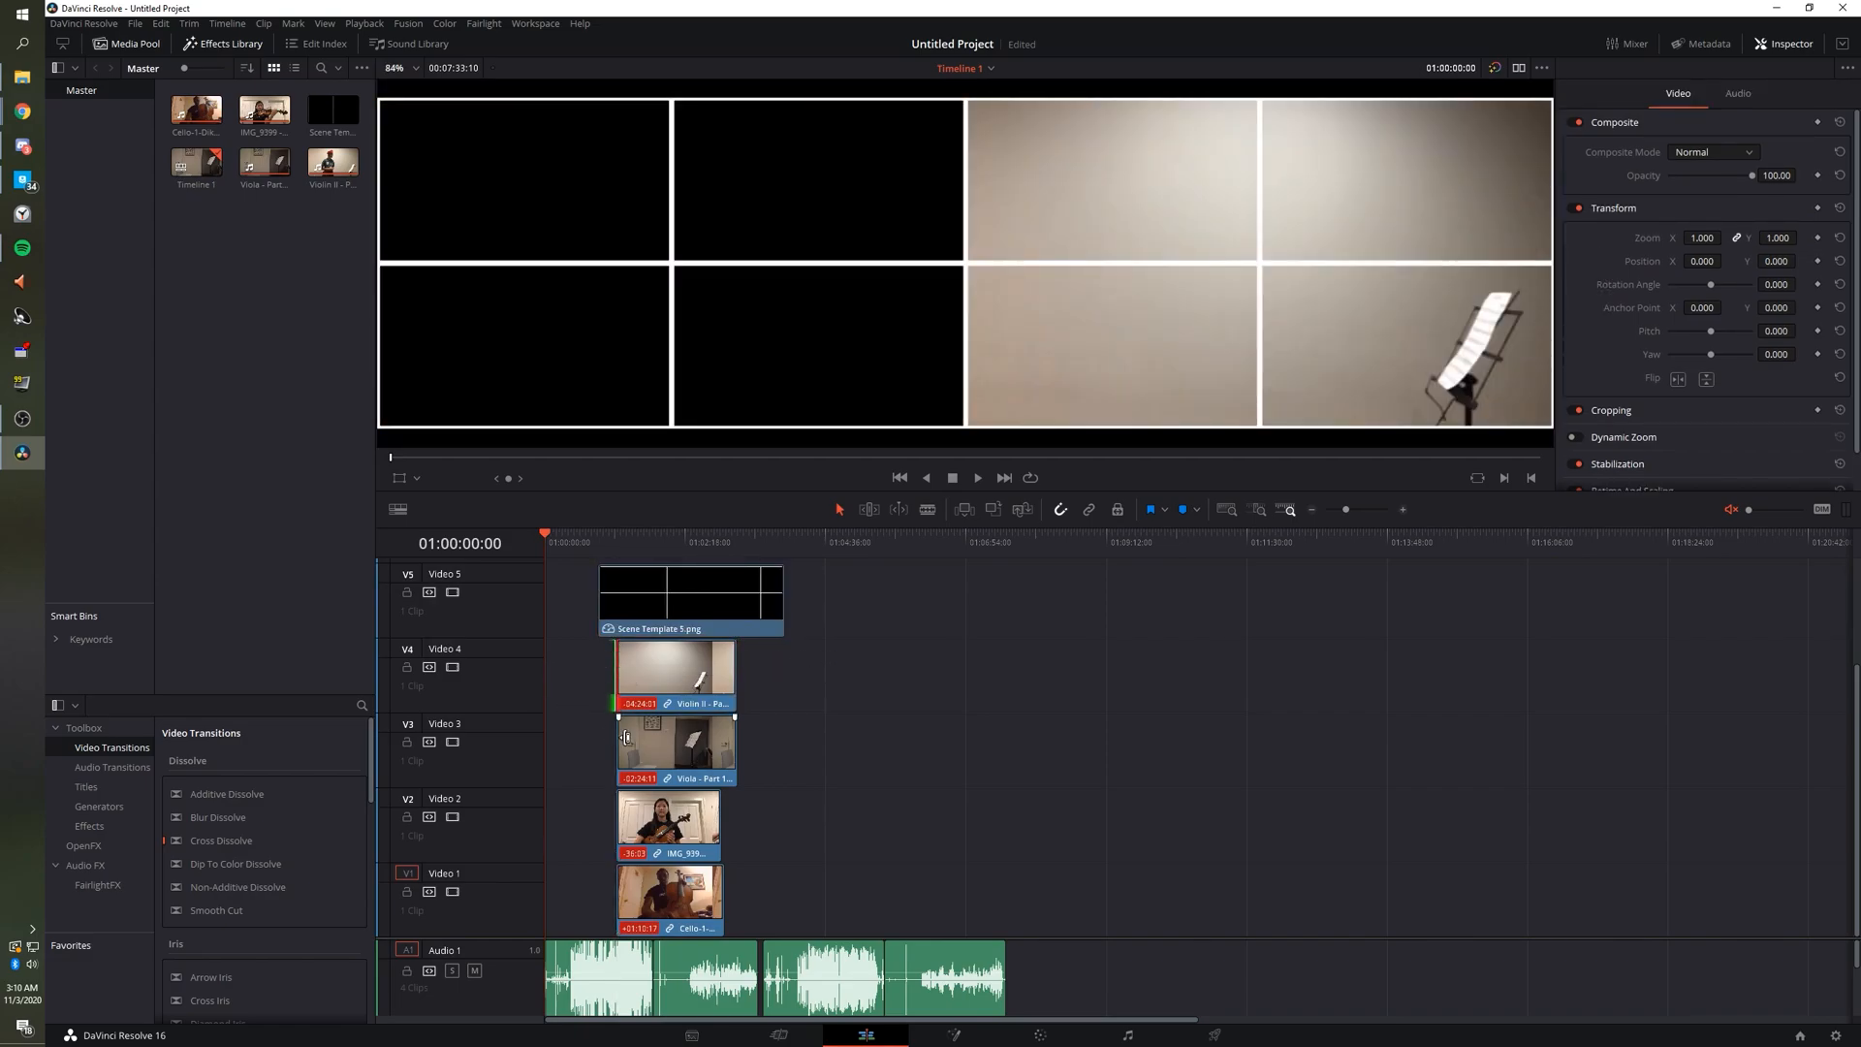
pyautogui.click(737, 746)
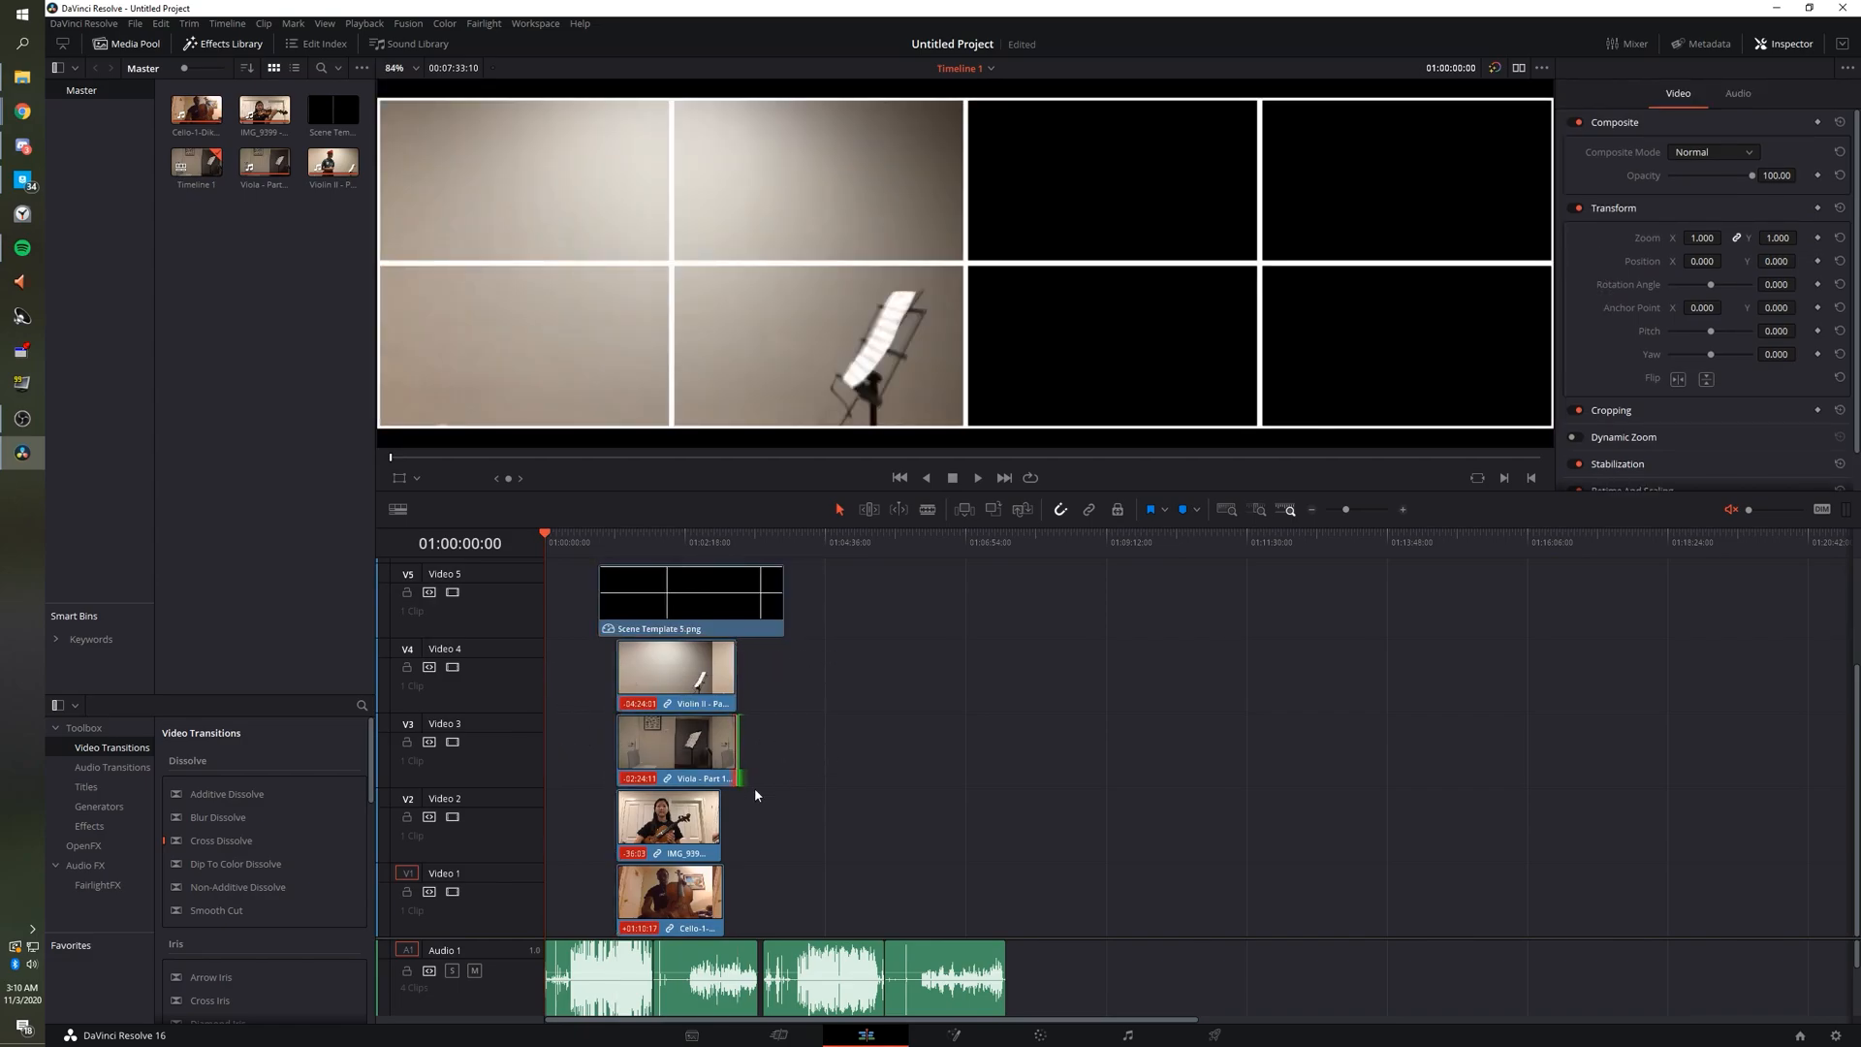
pyautogui.click(722, 815)
pyautogui.click(618, 816)
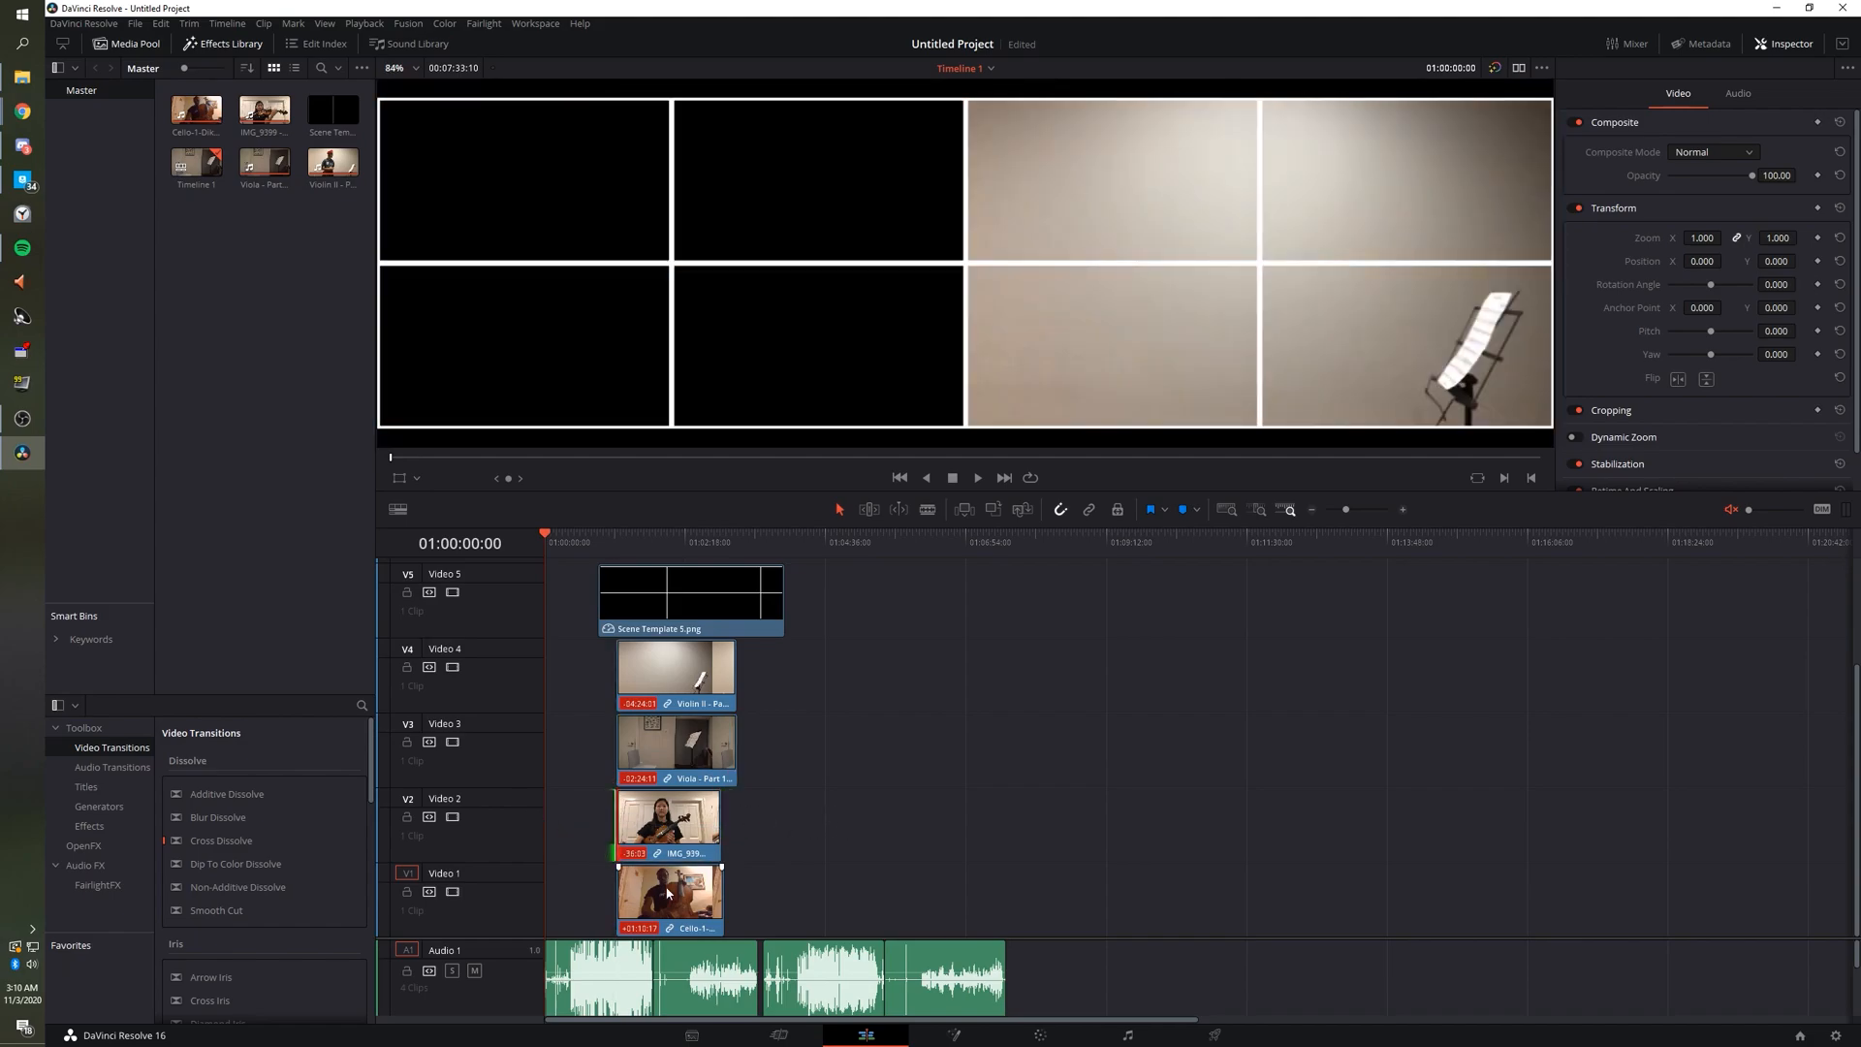
pyautogui.click(615, 886)
pyautogui.click(725, 890)
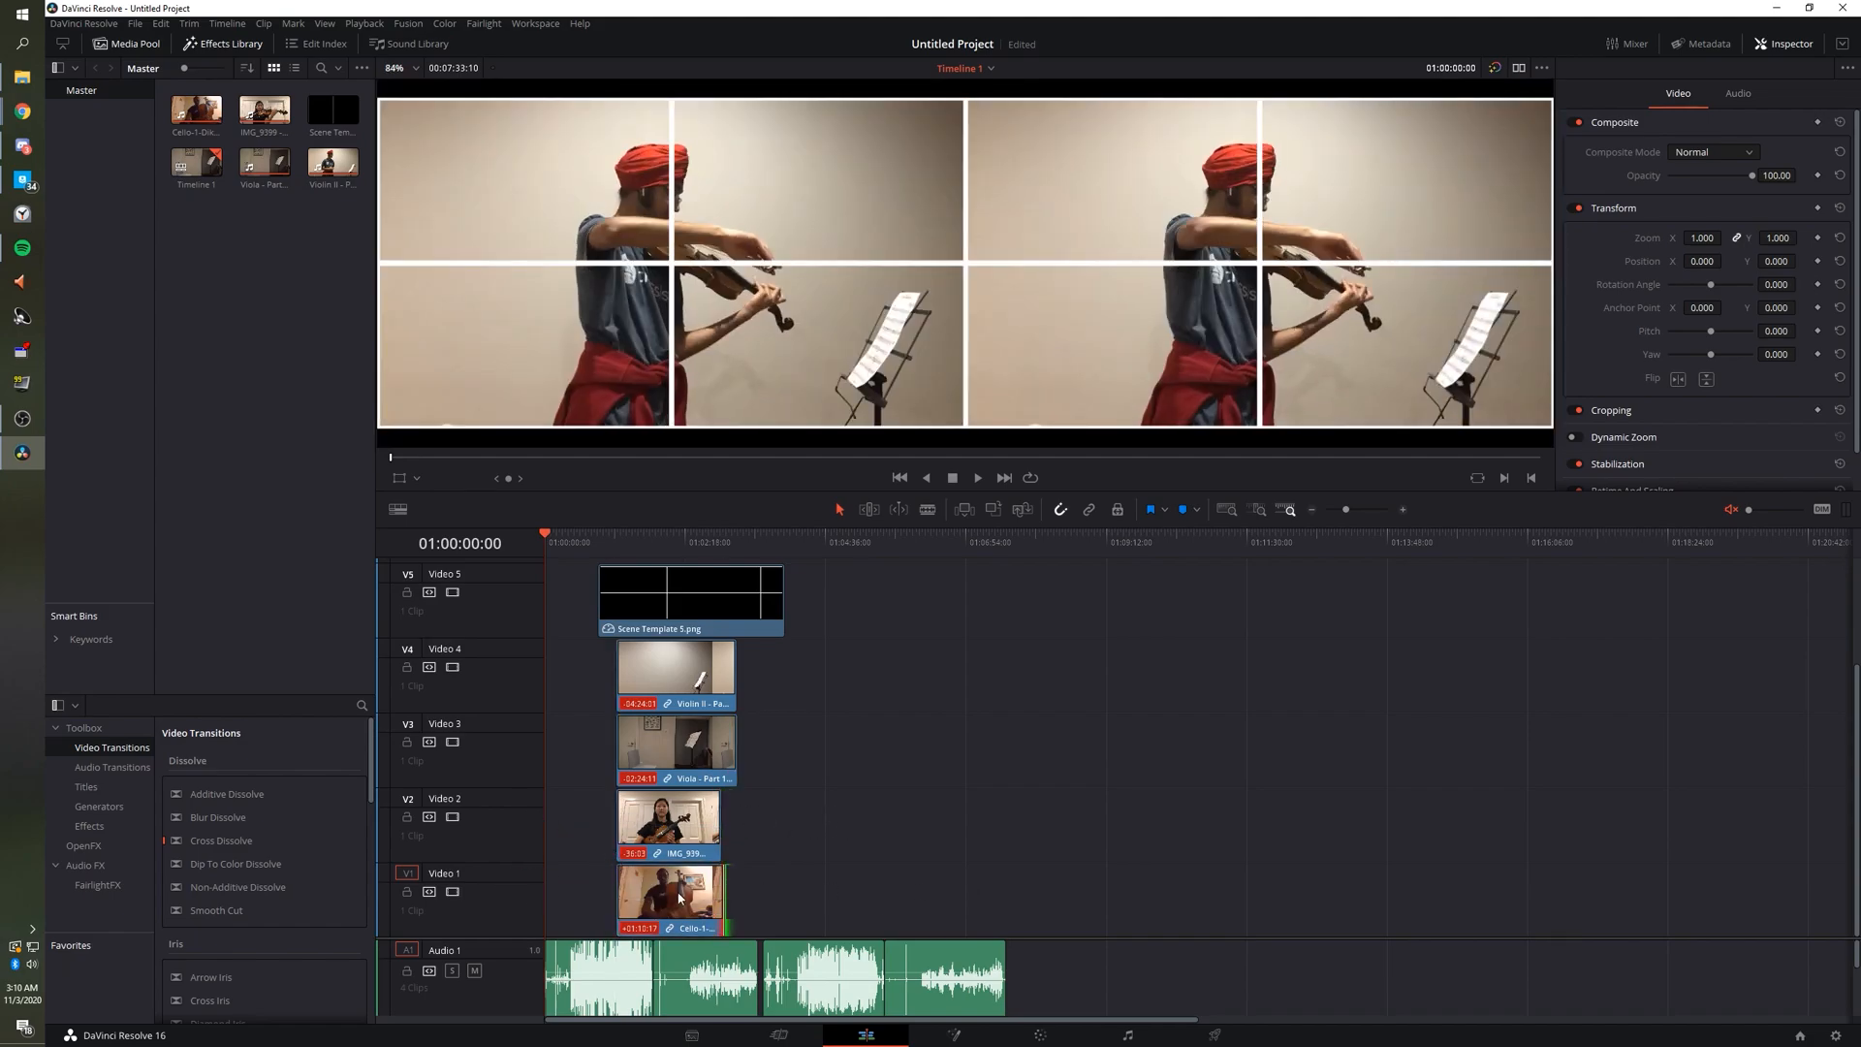
pyautogui.click(679, 921)
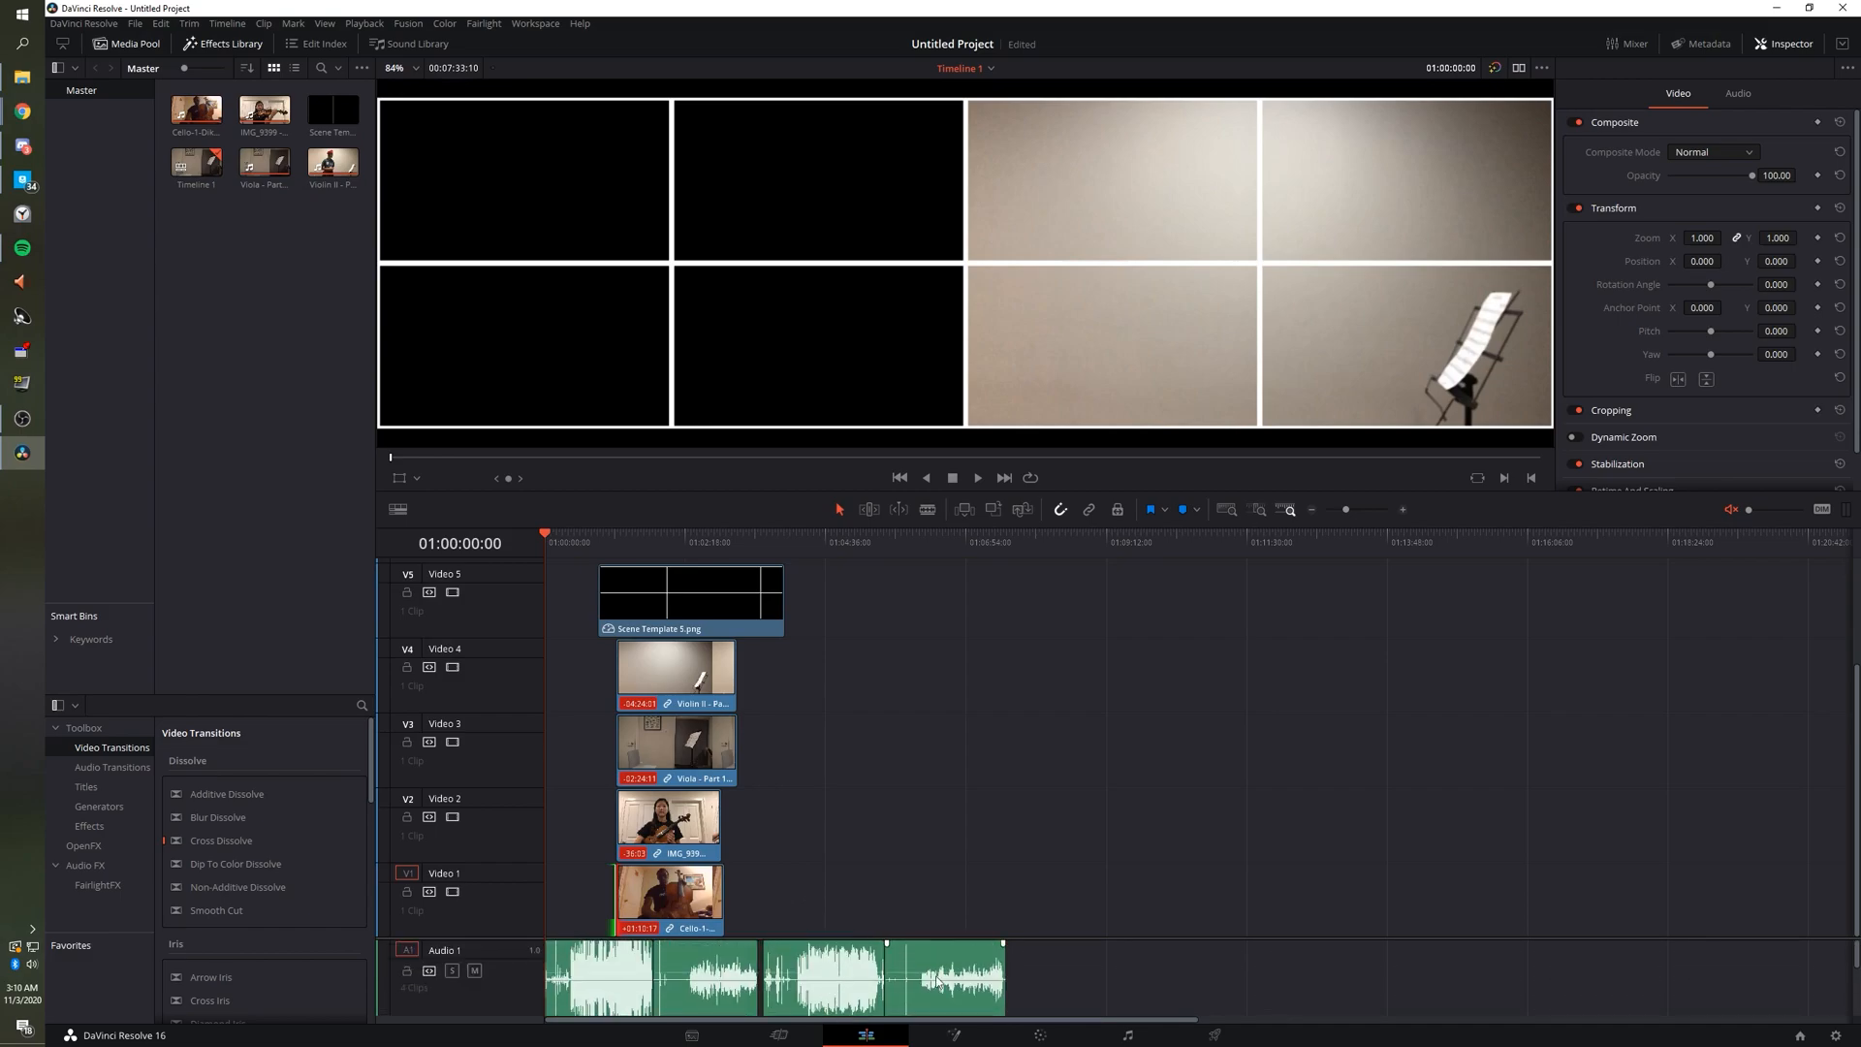
pyautogui.moveTo(1057, 986); pyautogui.dragTo(609, 982)
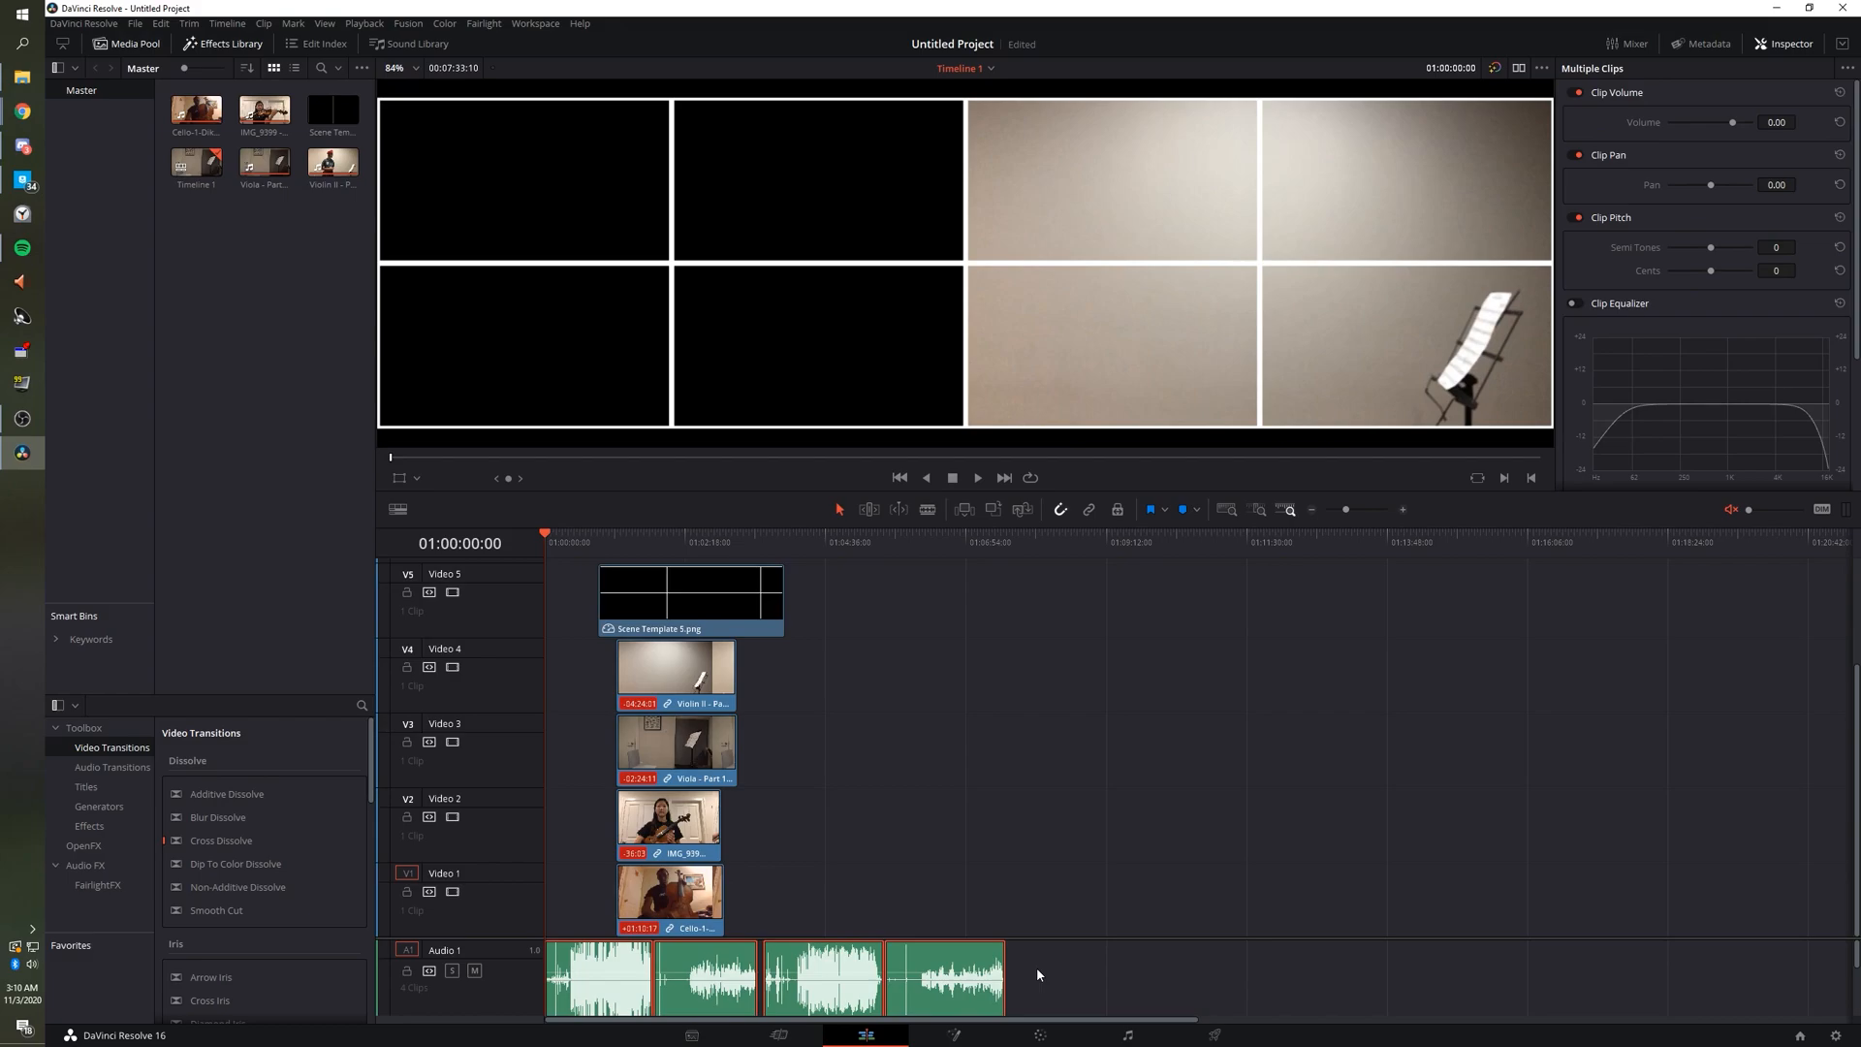
# Delete the four Audio 1 clips and undo it, twice, so the clips stay in place.
pyautogui.press('Delete')
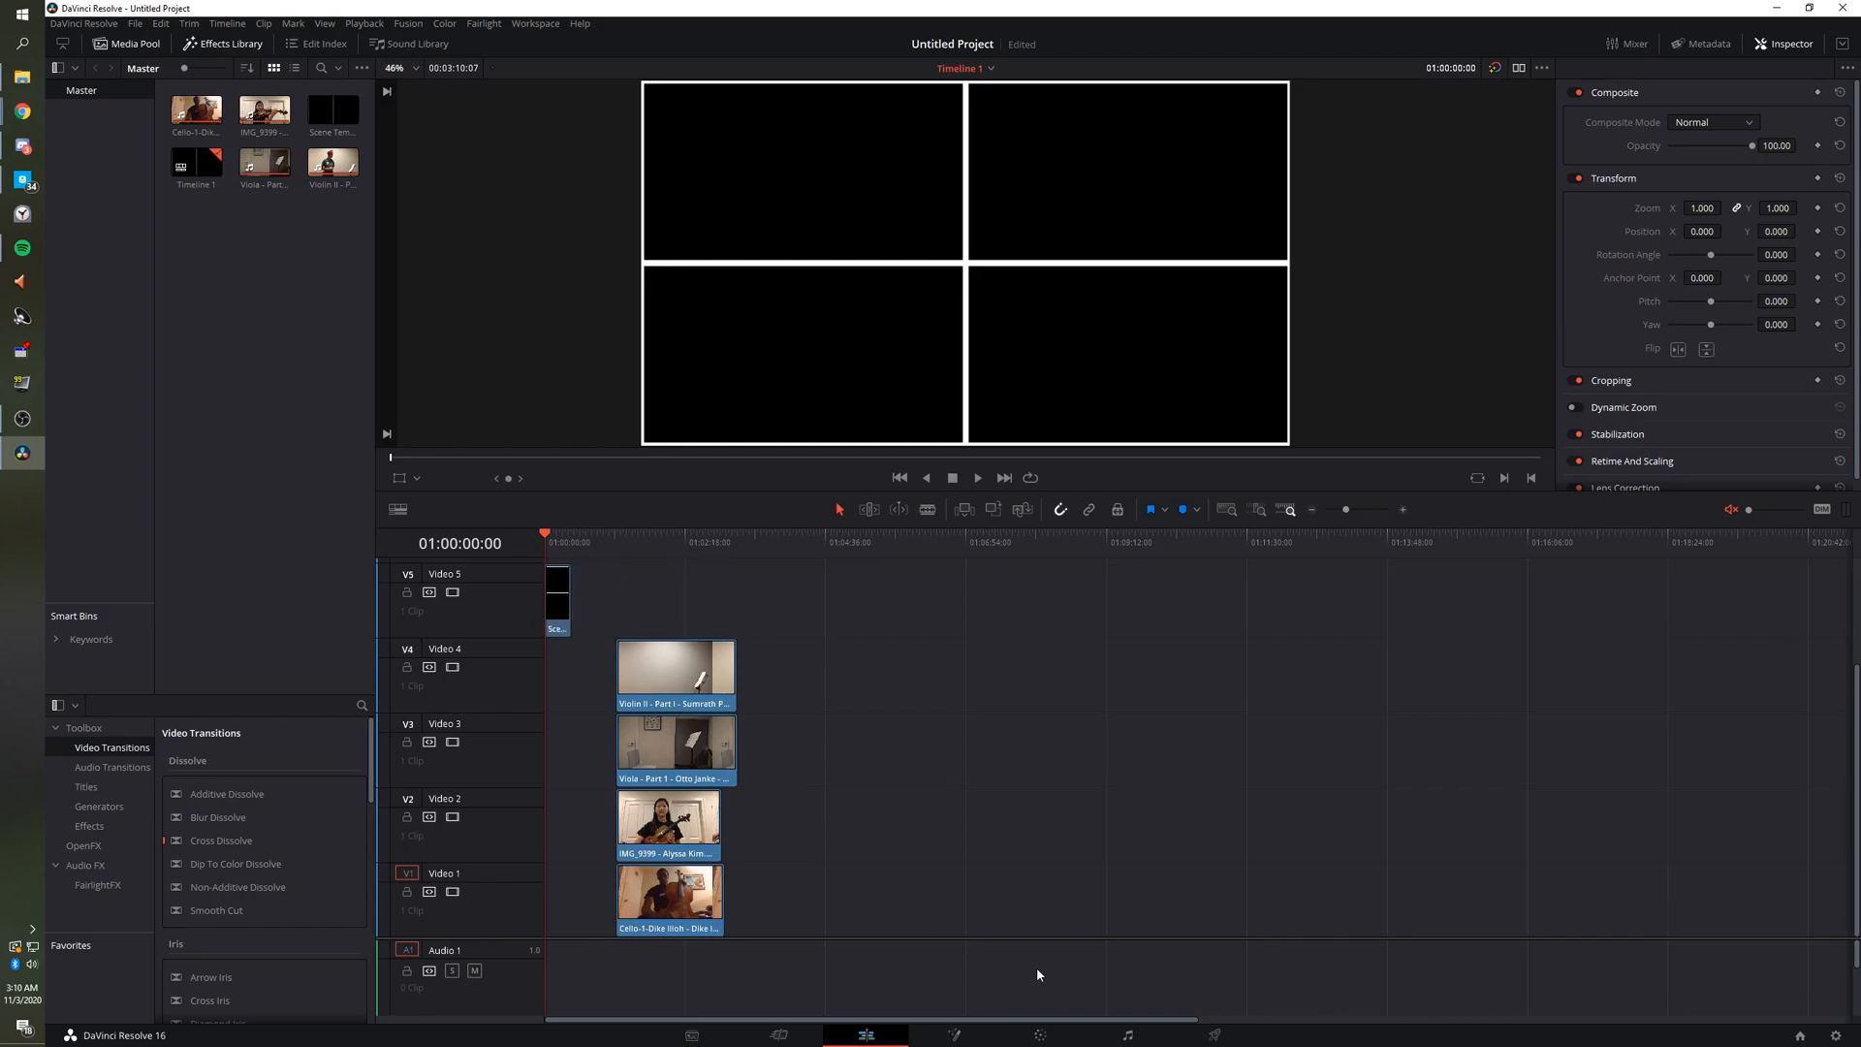
pyautogui.hotkey('ctrl', 'z')
pyautogui.scroll(-2, 873, 988)
pyautogui.scroll(2, 748, 994)
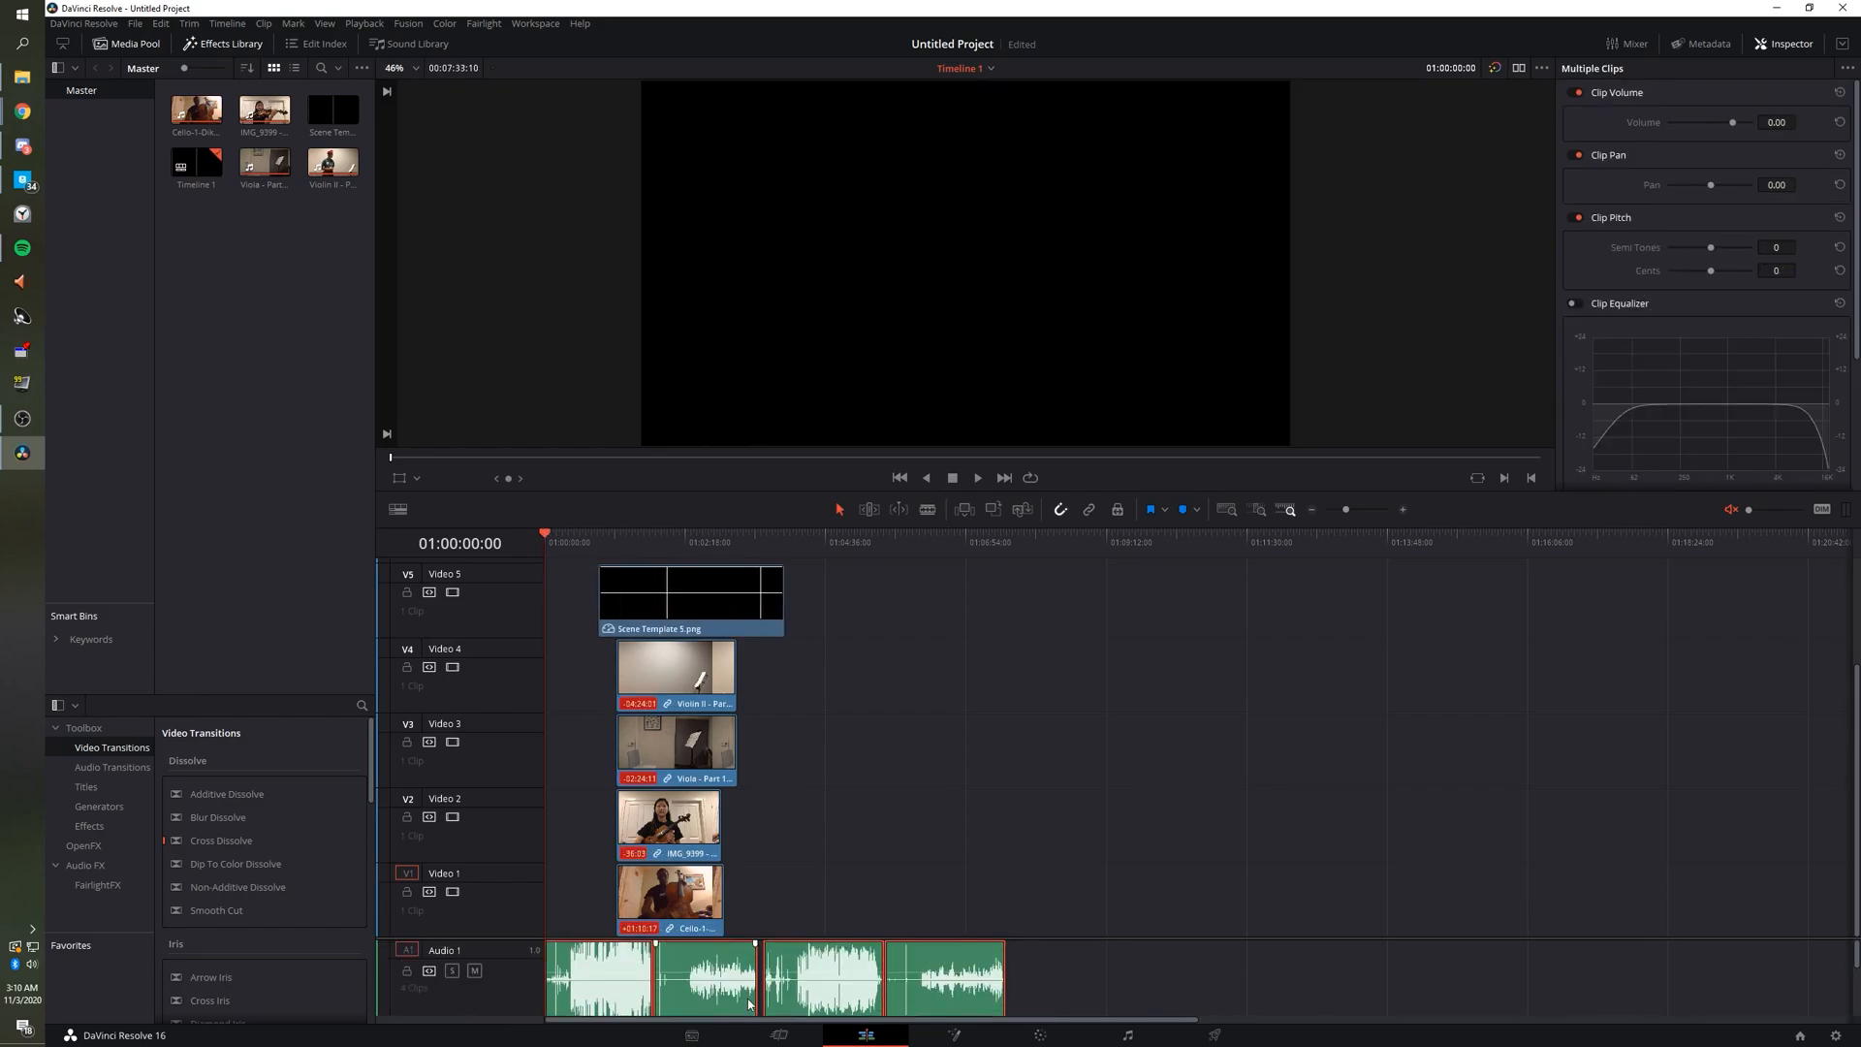
pyautogui.press('Delete')
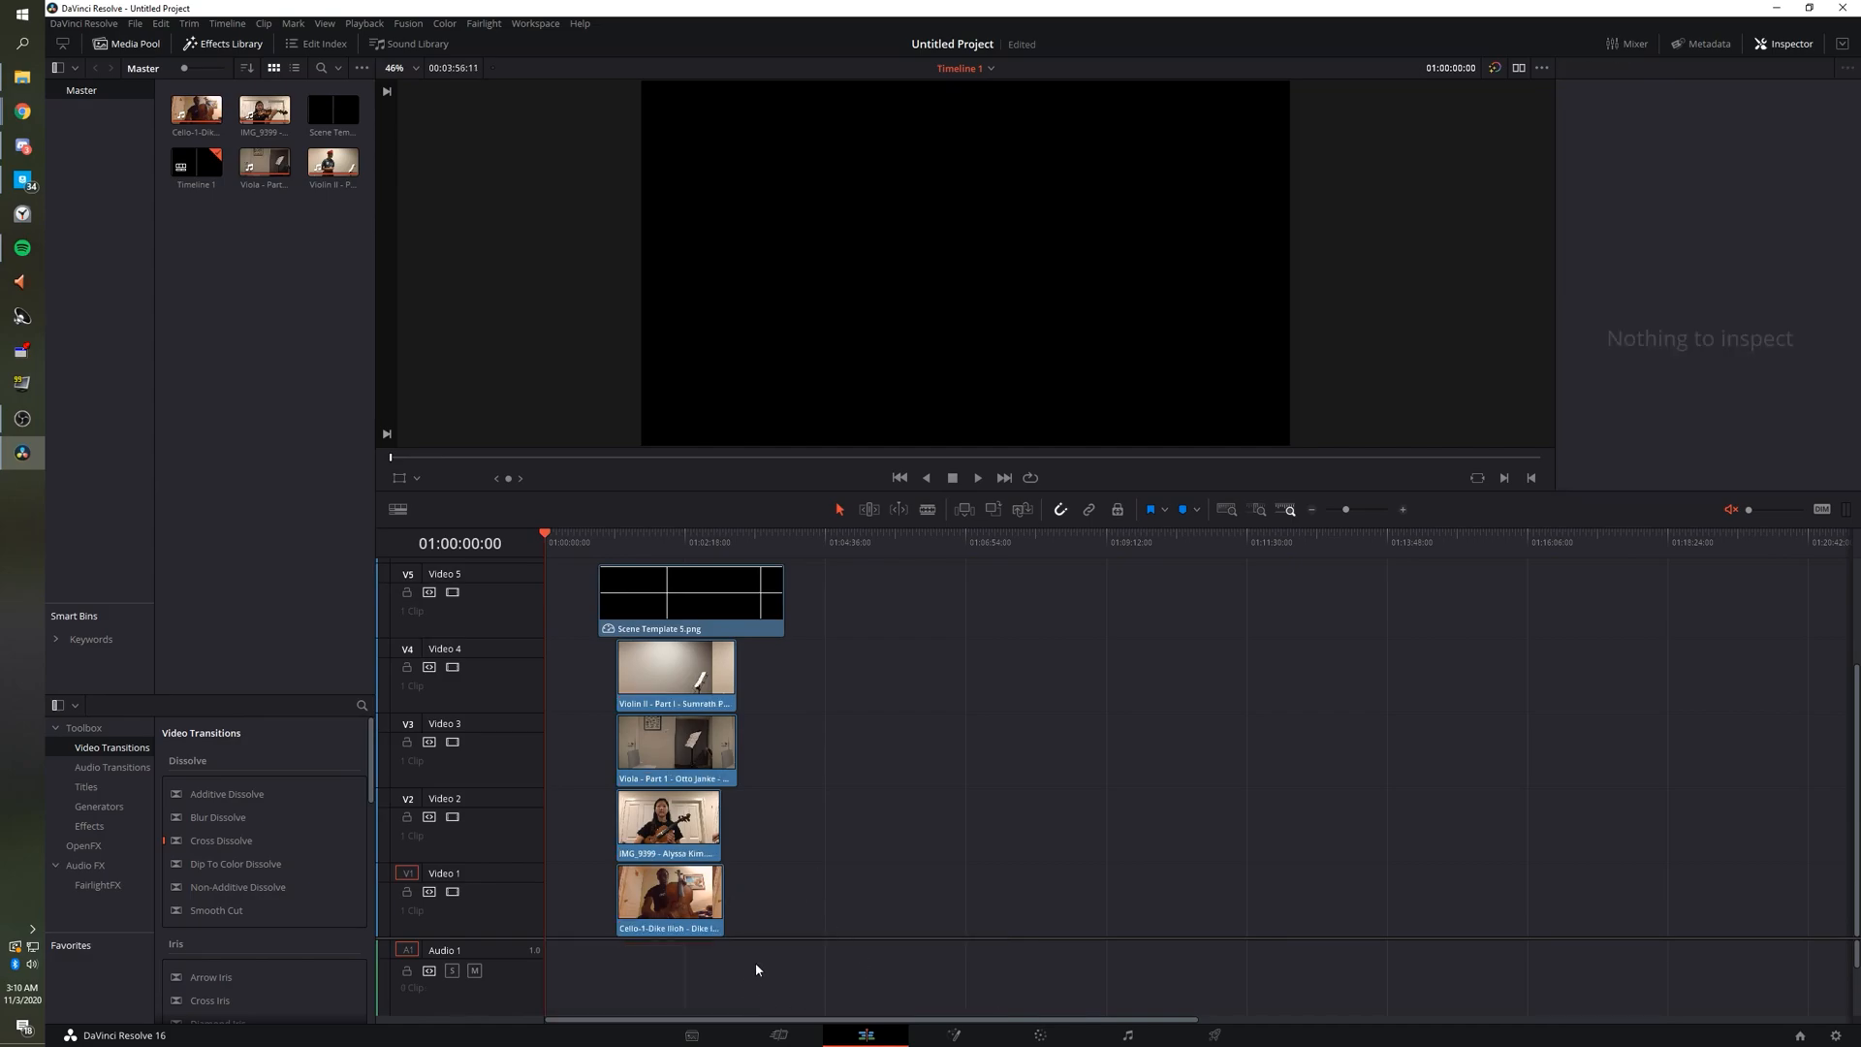
pyautogui.hotkey('ctrl', 'z')
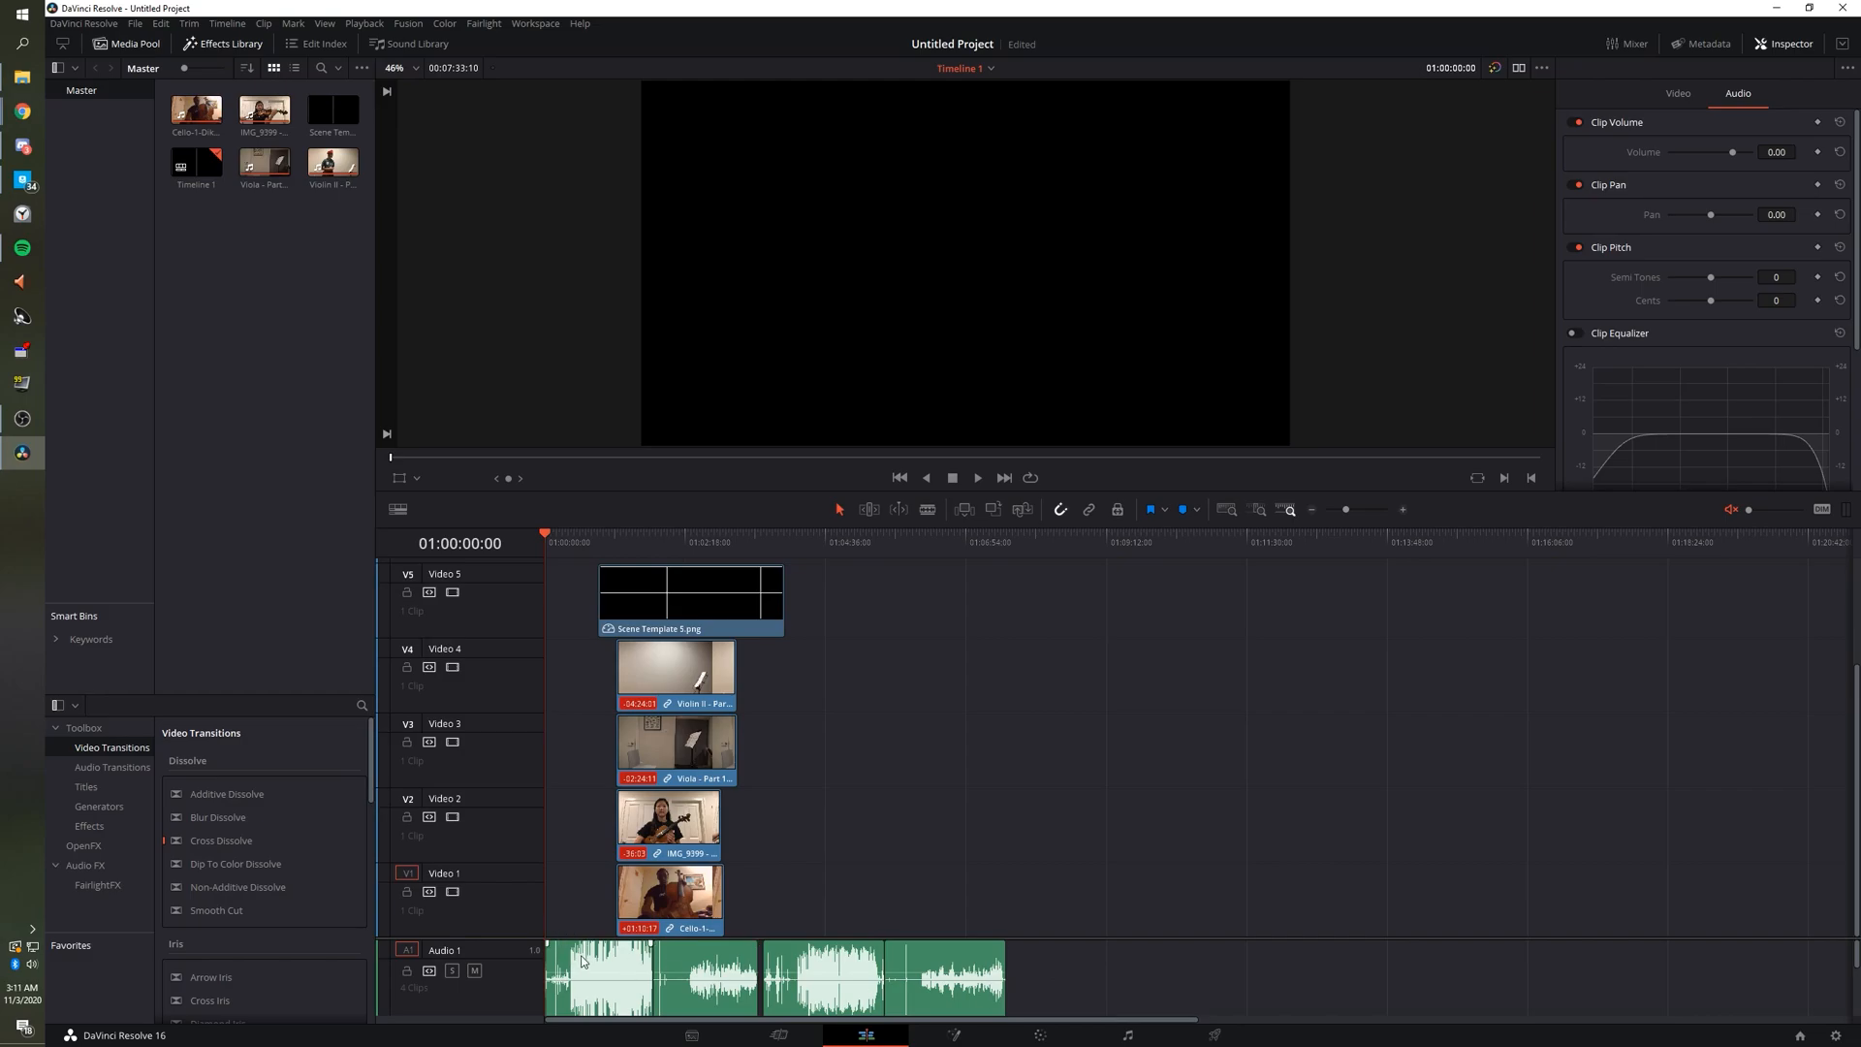
# Mute the Audio 1 track so its four clips go silent.
pyautogui.rightClick(1030, 991)
pyautogui.click(1029, 961)
pyautogui.moveTo(1030, 961); pyautogui.dragTo(532, 969)
pyautogui.click(873, 890)
pyautogui.moveTo(998, 996); pyautogui.dragTo(579, 981)
pyautogui.click(574, 910)
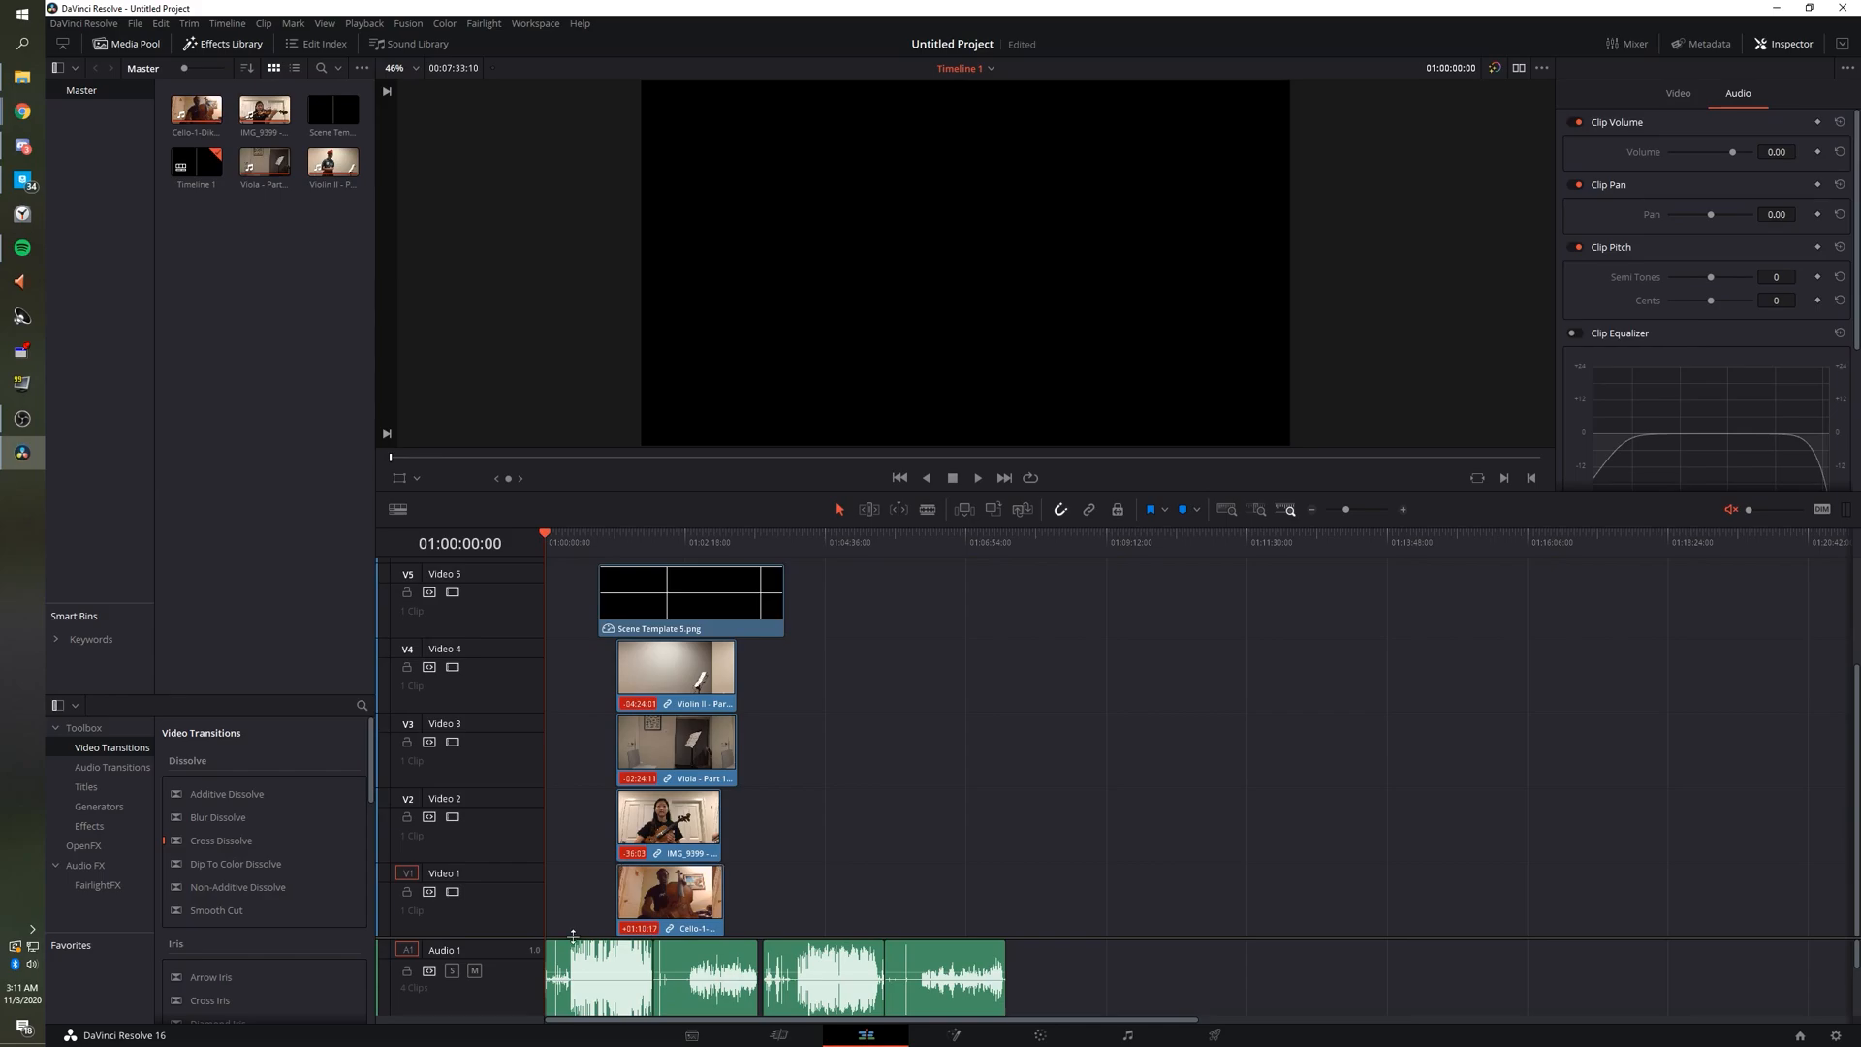
pyautogui.click(473, 971)
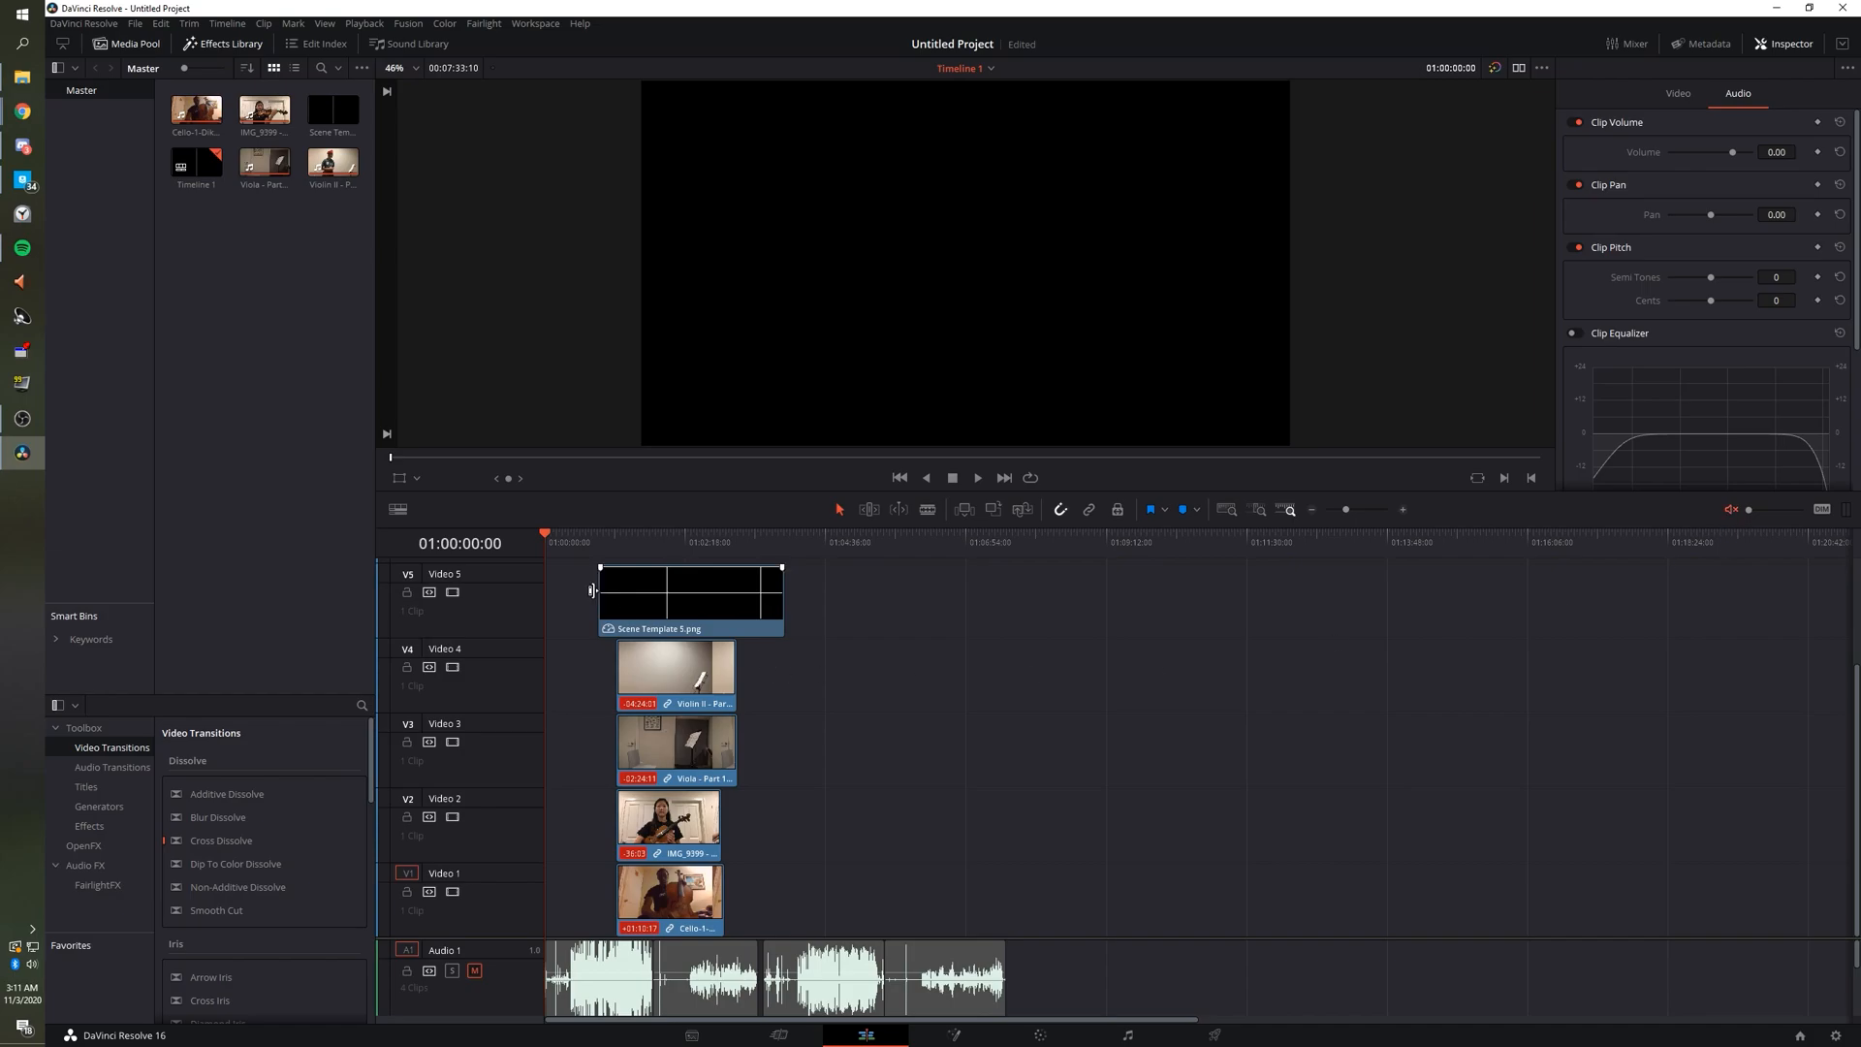
# Play from the performers' start near 01:01:10:17 and zoom the timeline in, scrubbing to 01:01:15:12.
pyautogui.moveTo(554, 541); pyautogui.dragTo(616, 535)
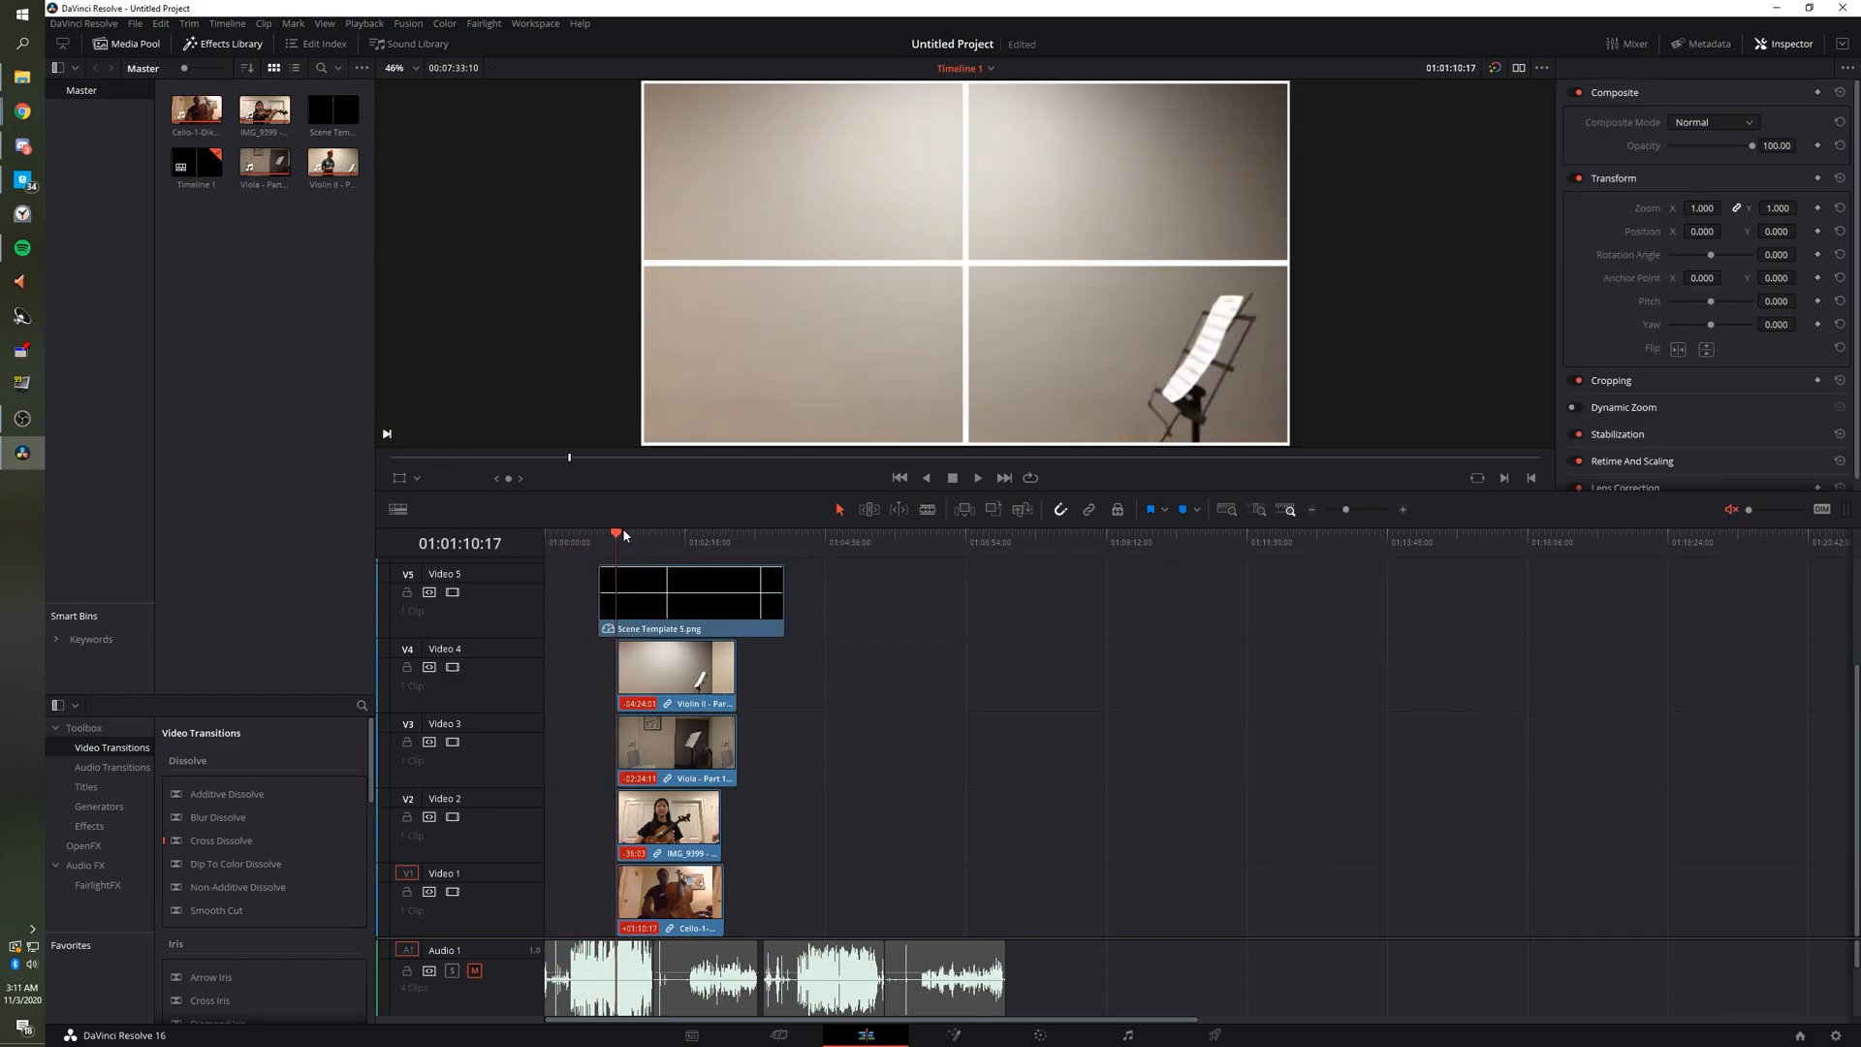
pyautogui.press('space')
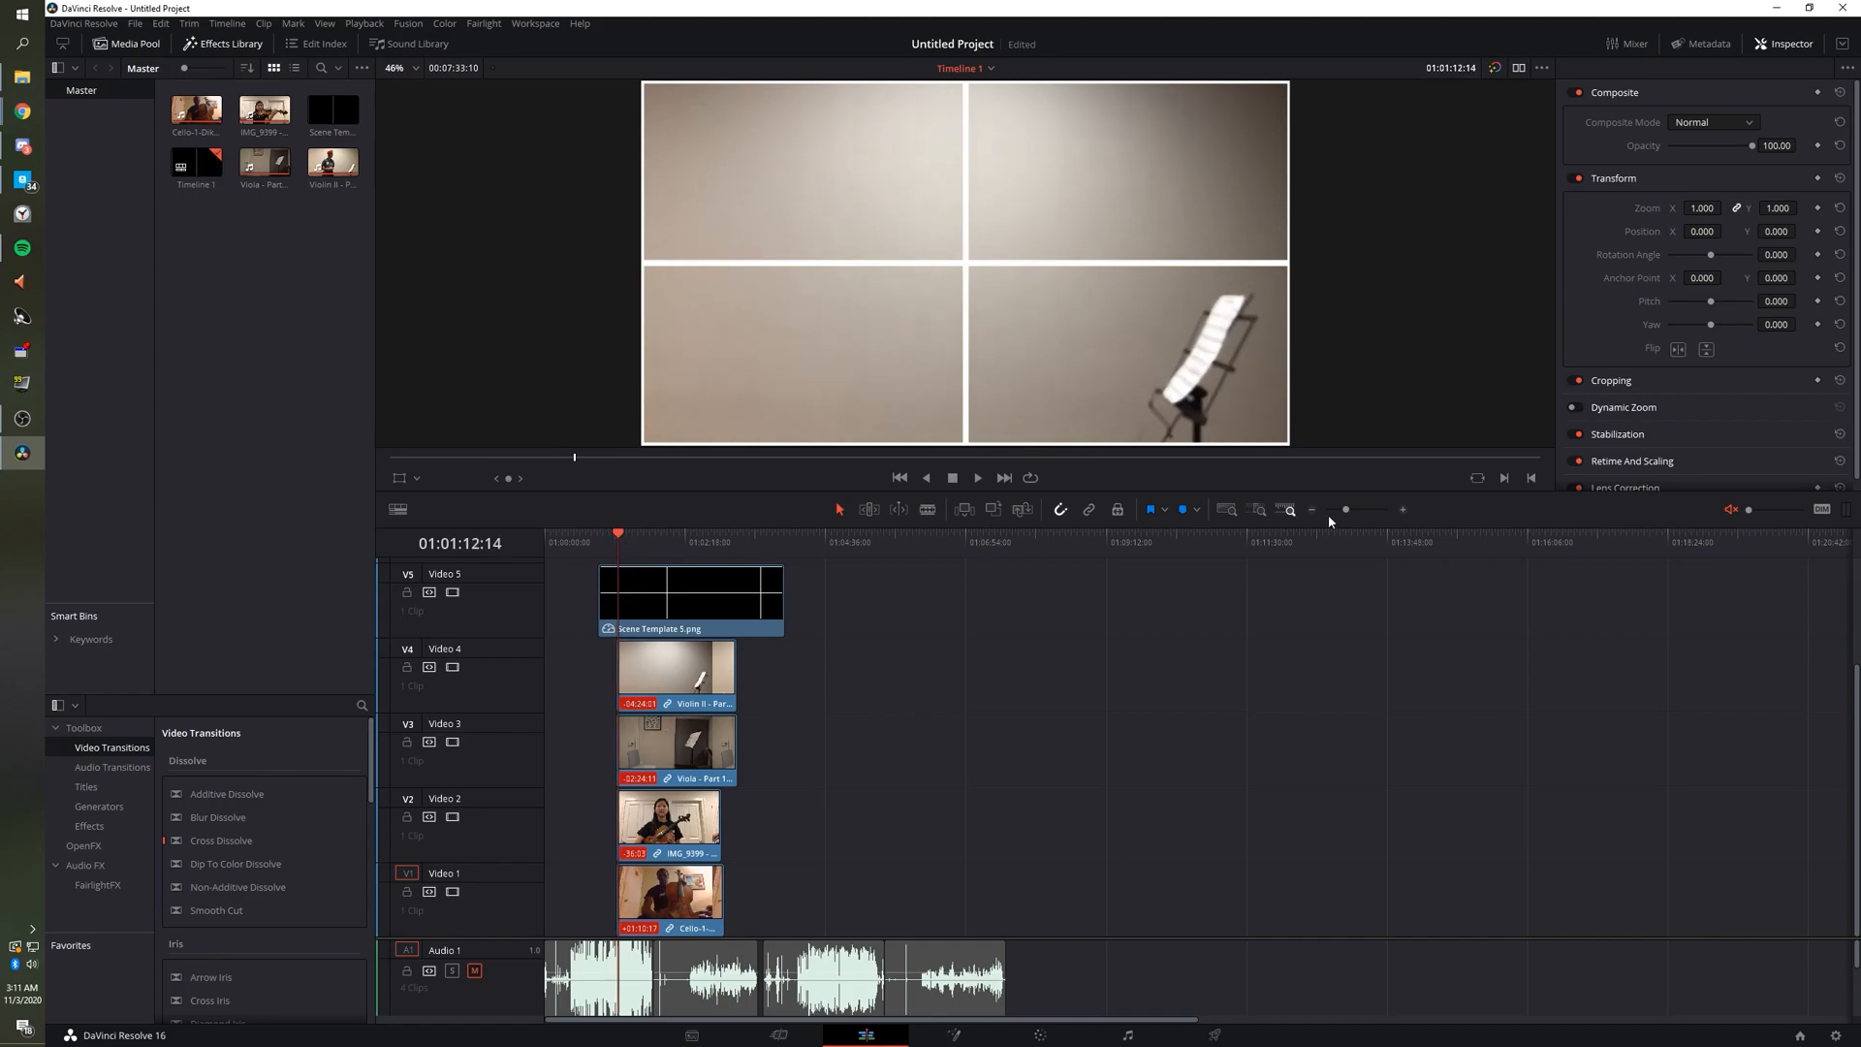
pyautogui.moveTo(1346, 511); pyautogui.dragTo(1366, 513)
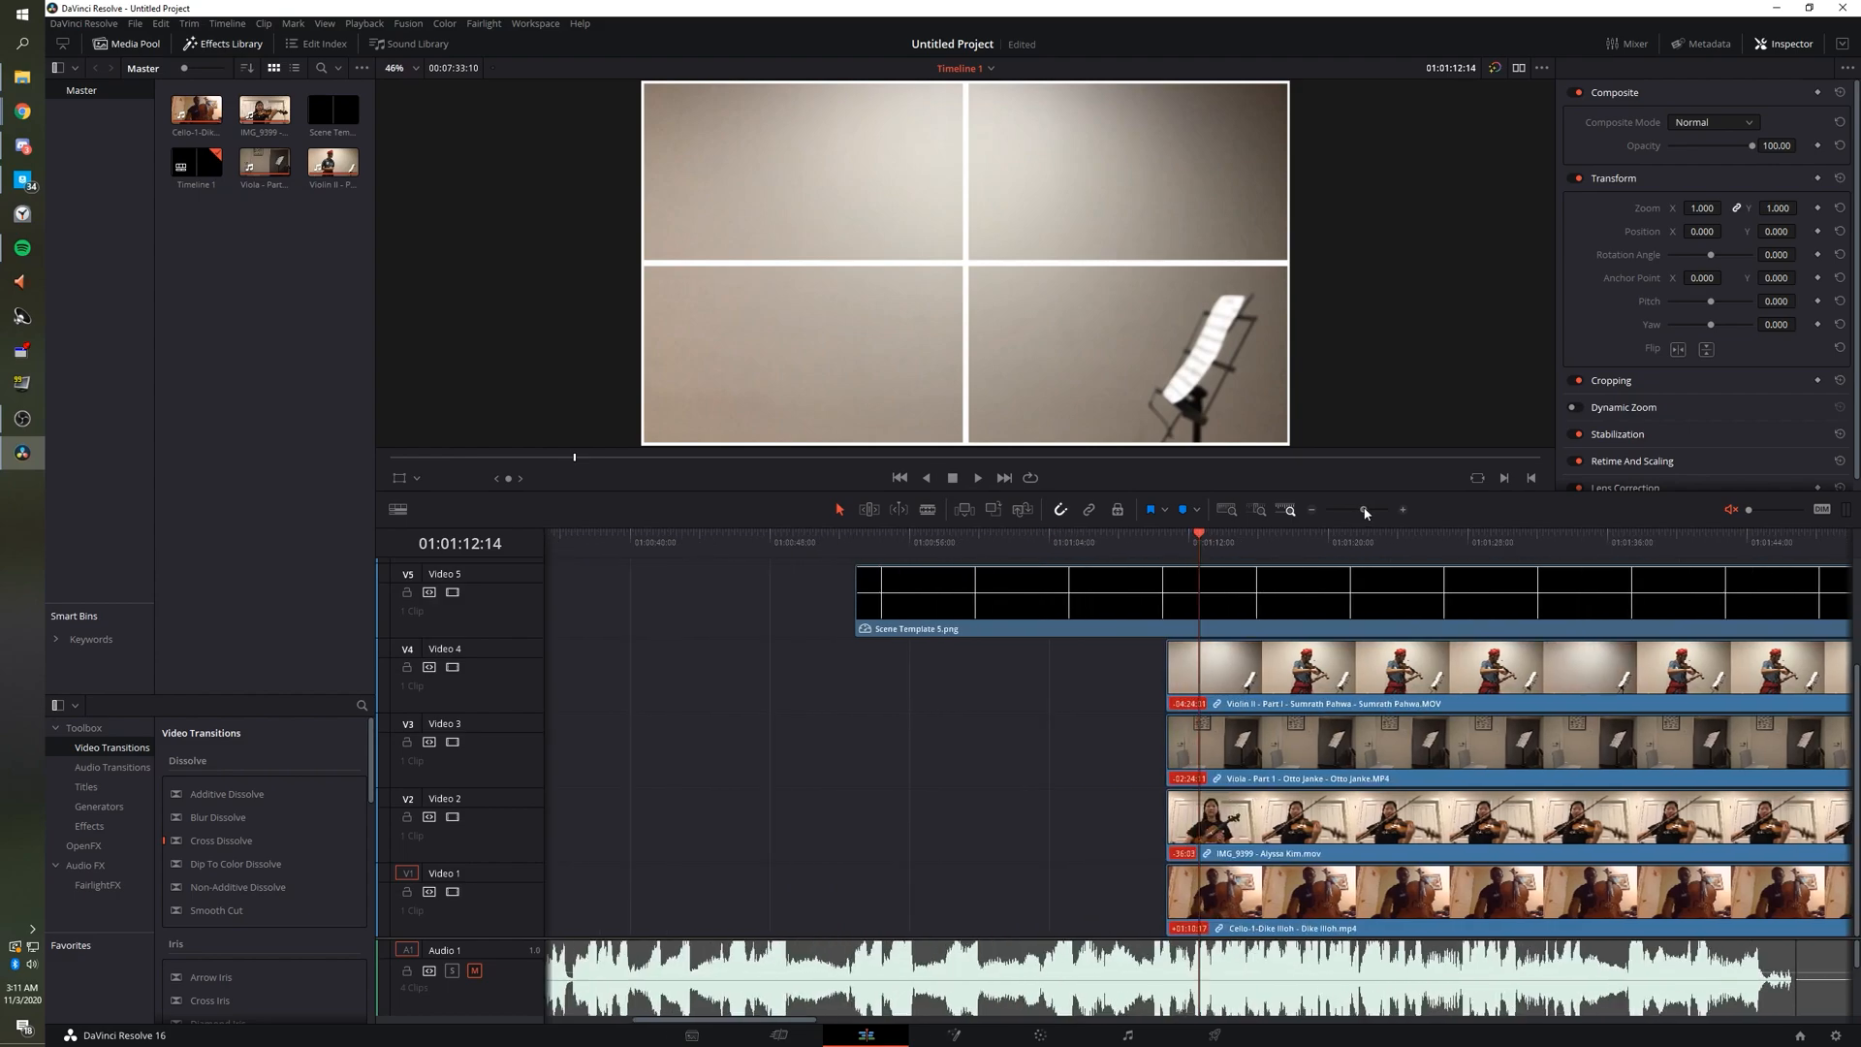
pyautogui.click(1315, 508)
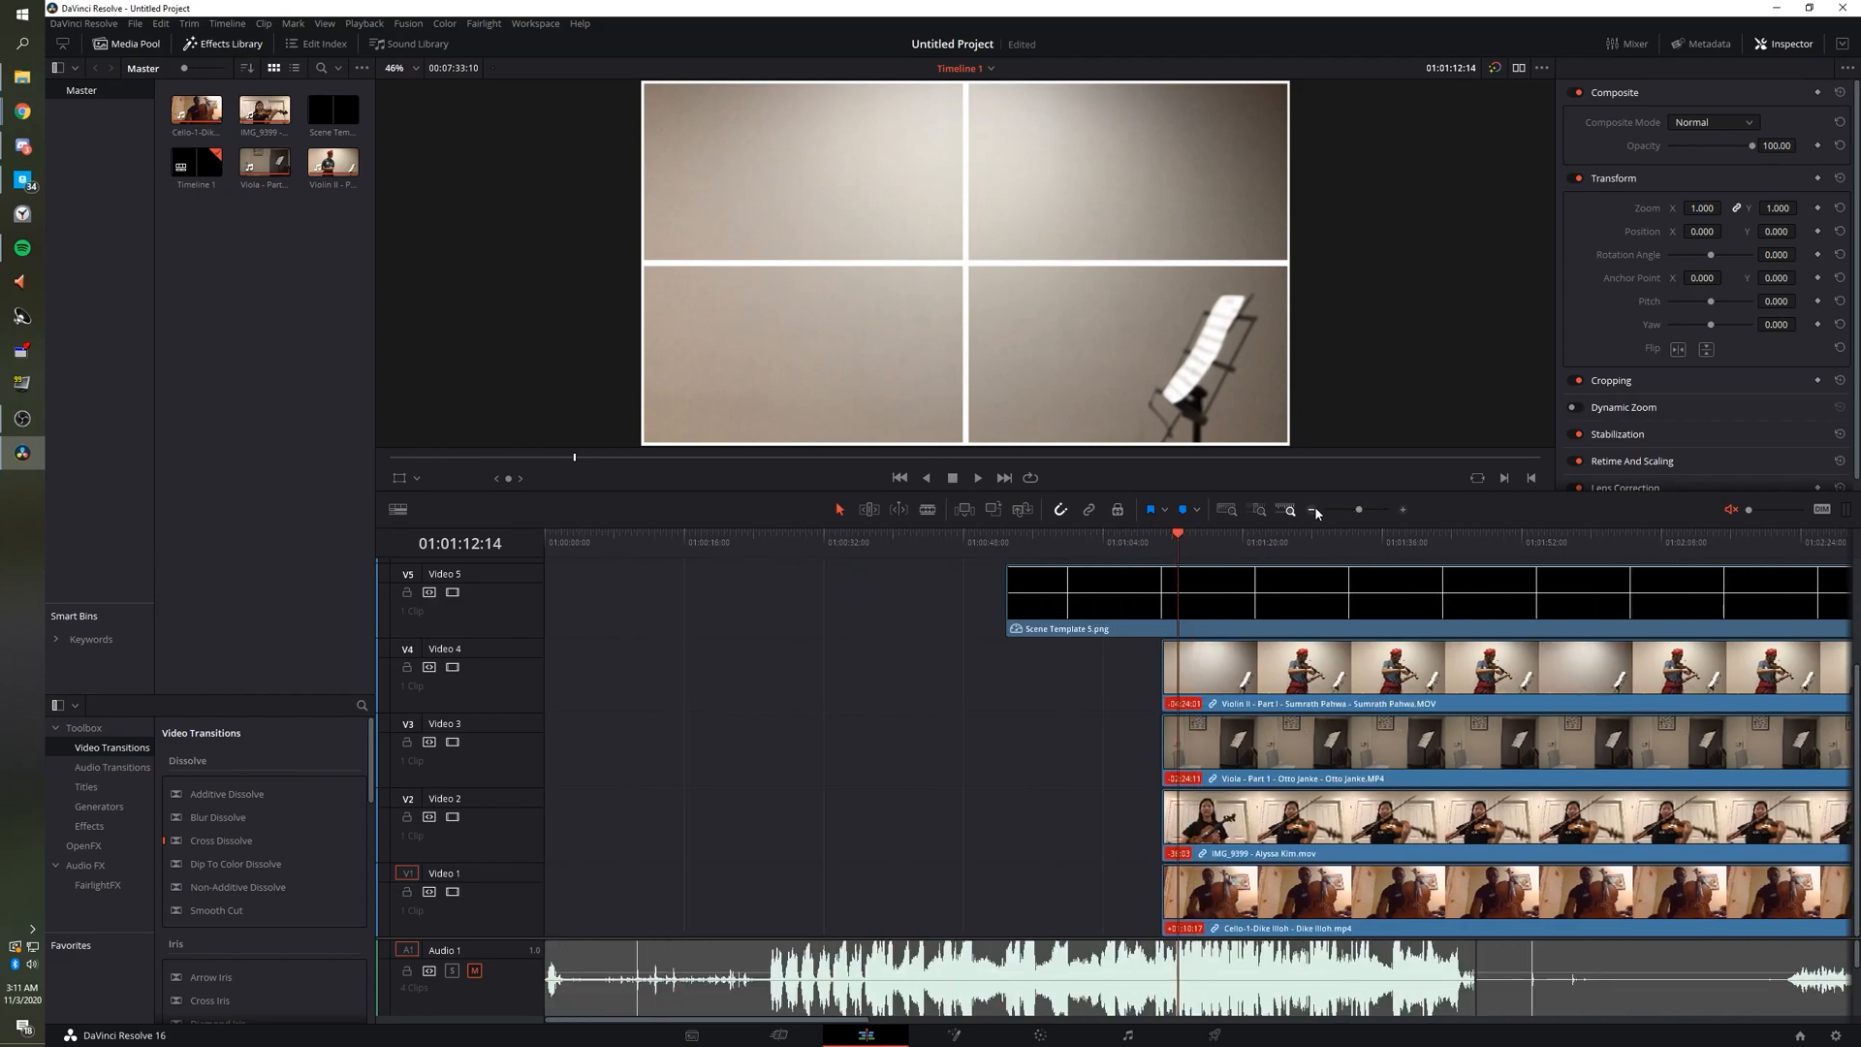
pyautogui.moveTo(1176, 538); pyautogui.dragTo(1059, 582)
pyautogui.click(1002, 535)
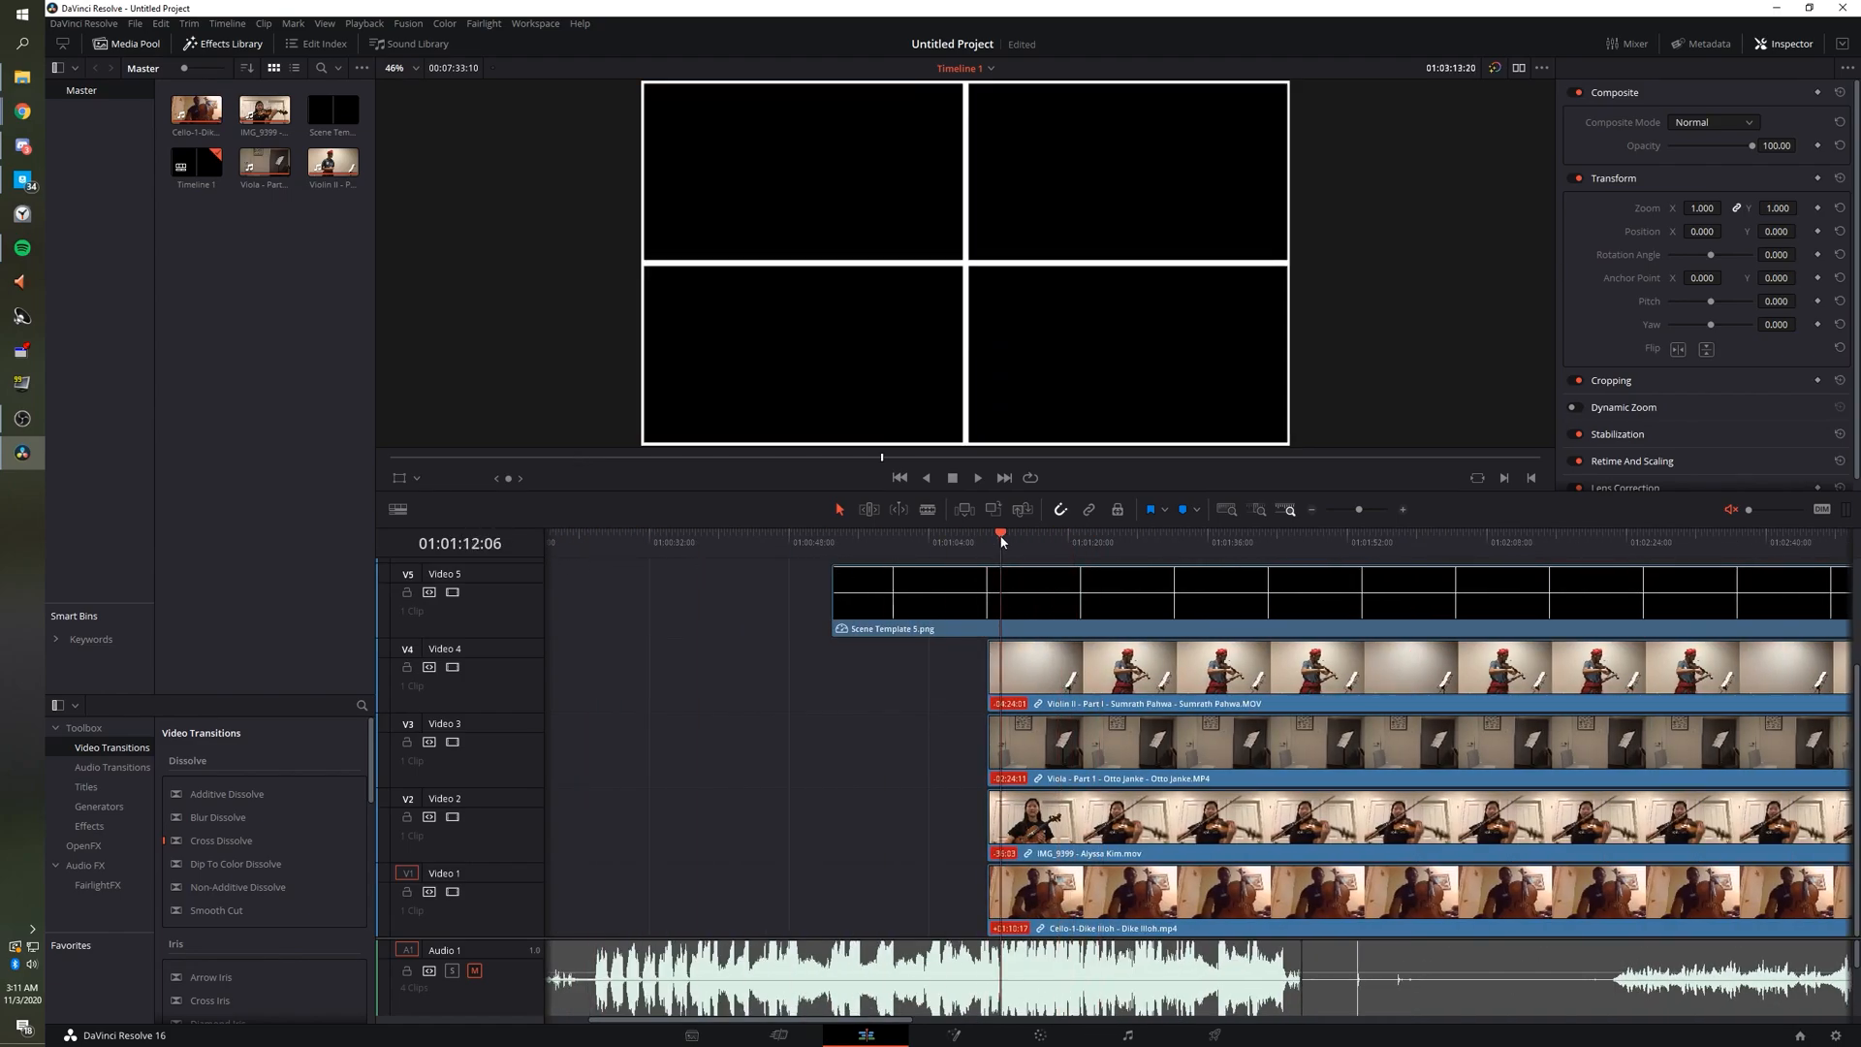
pyautogui.moveTo(1005, 537); pyautogui.dragTo(1064, 536)
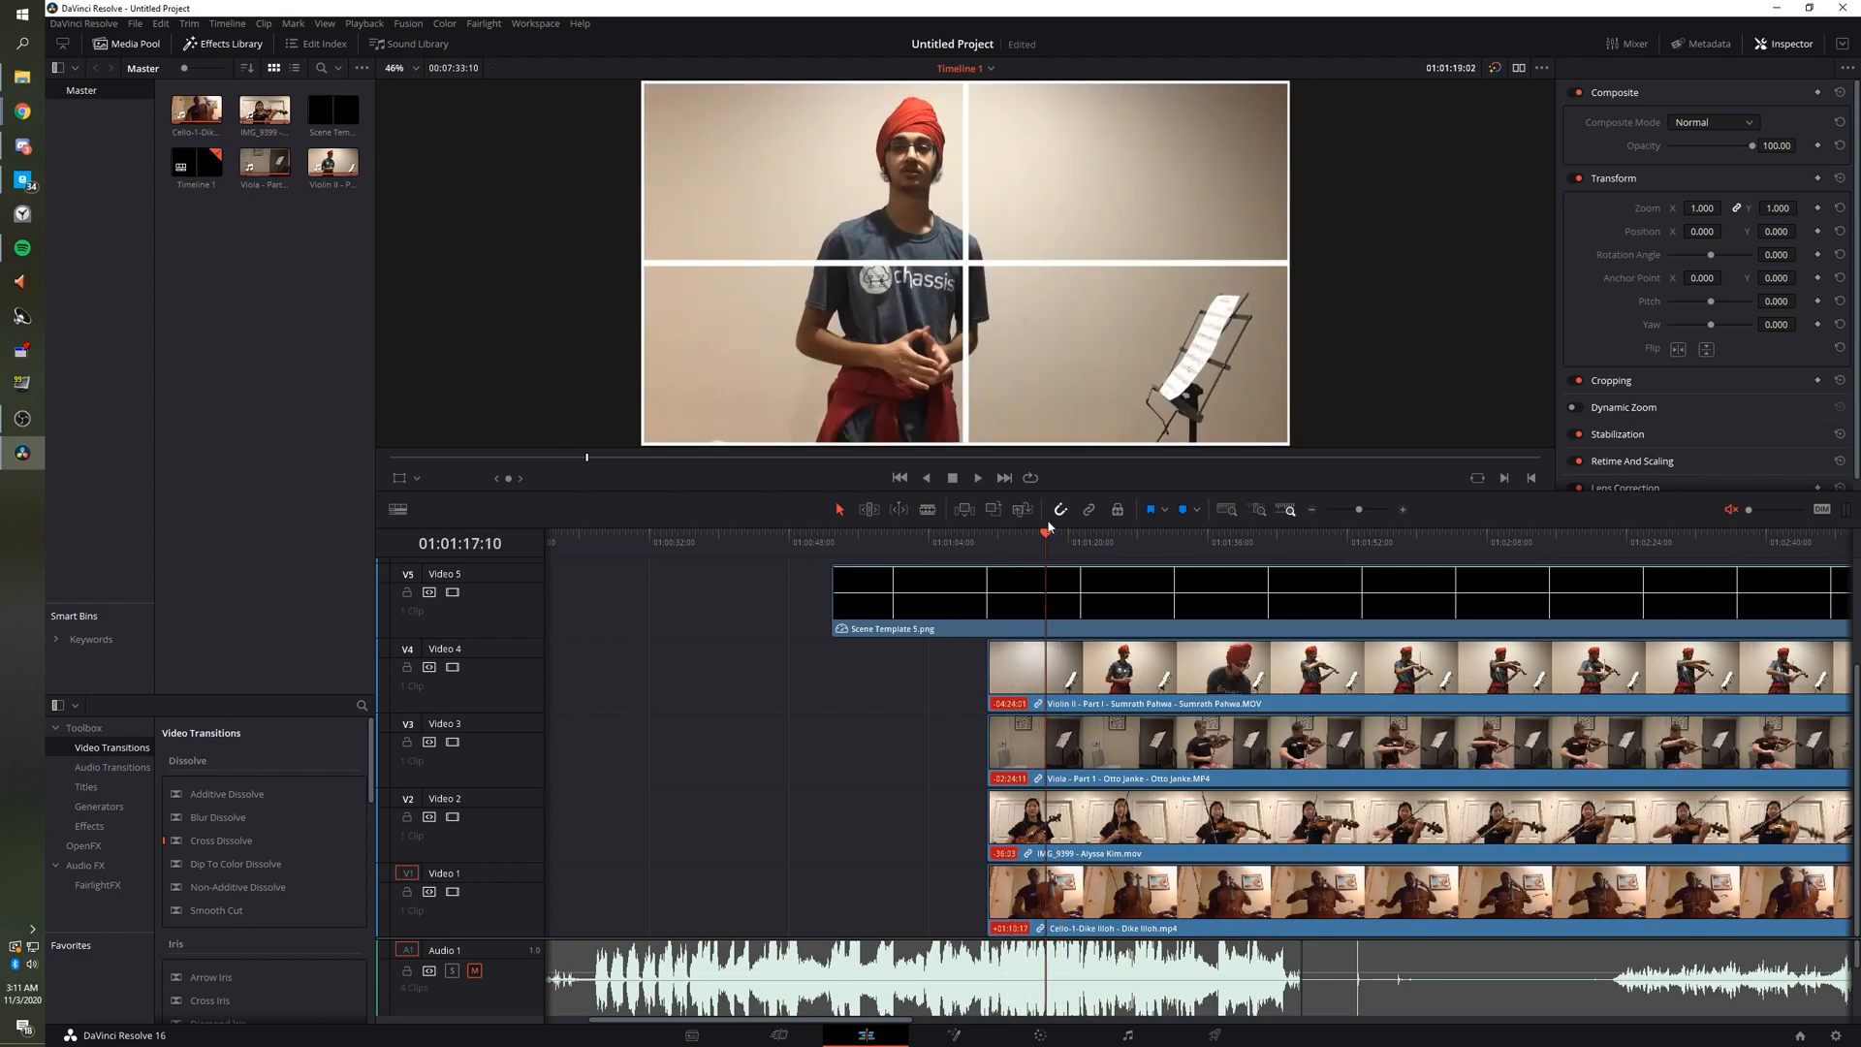
# Play and step frame by frame to the Violin II clap at 01:01:30:21.
pyautogui.click(979, 481)
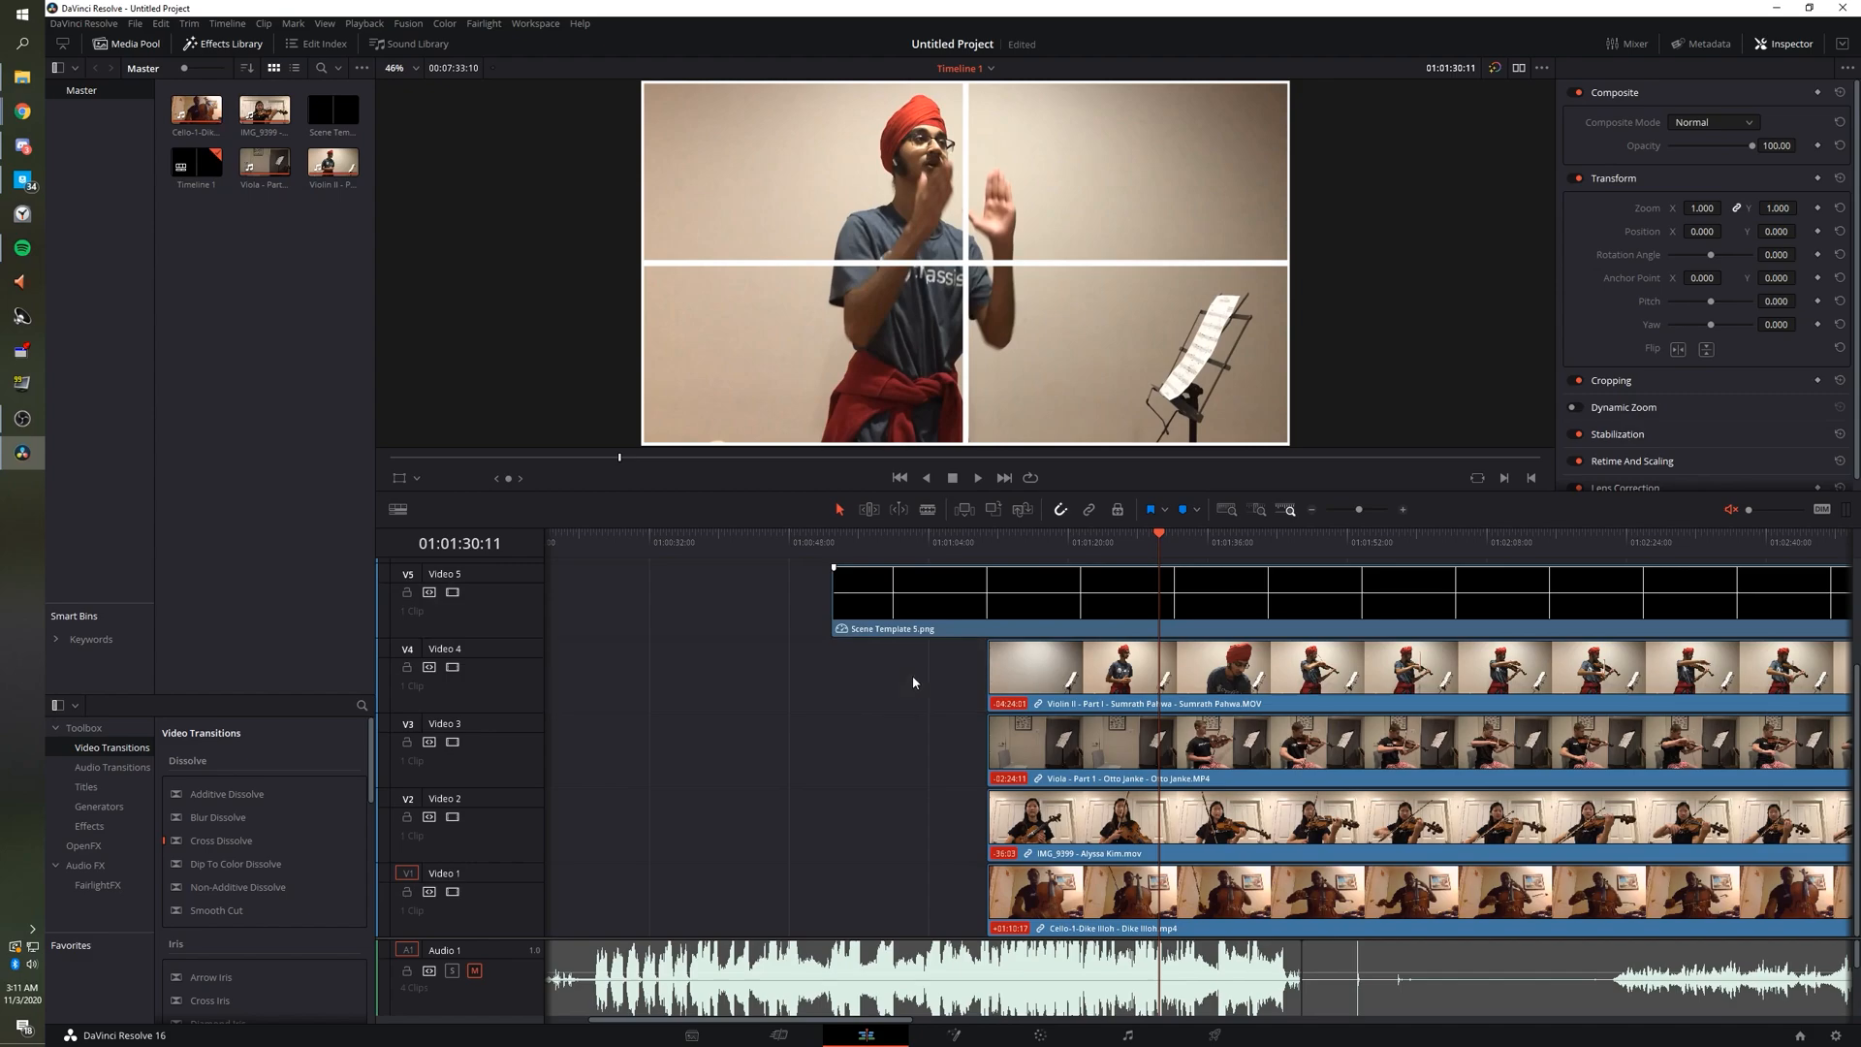
pyautogui.press('space')
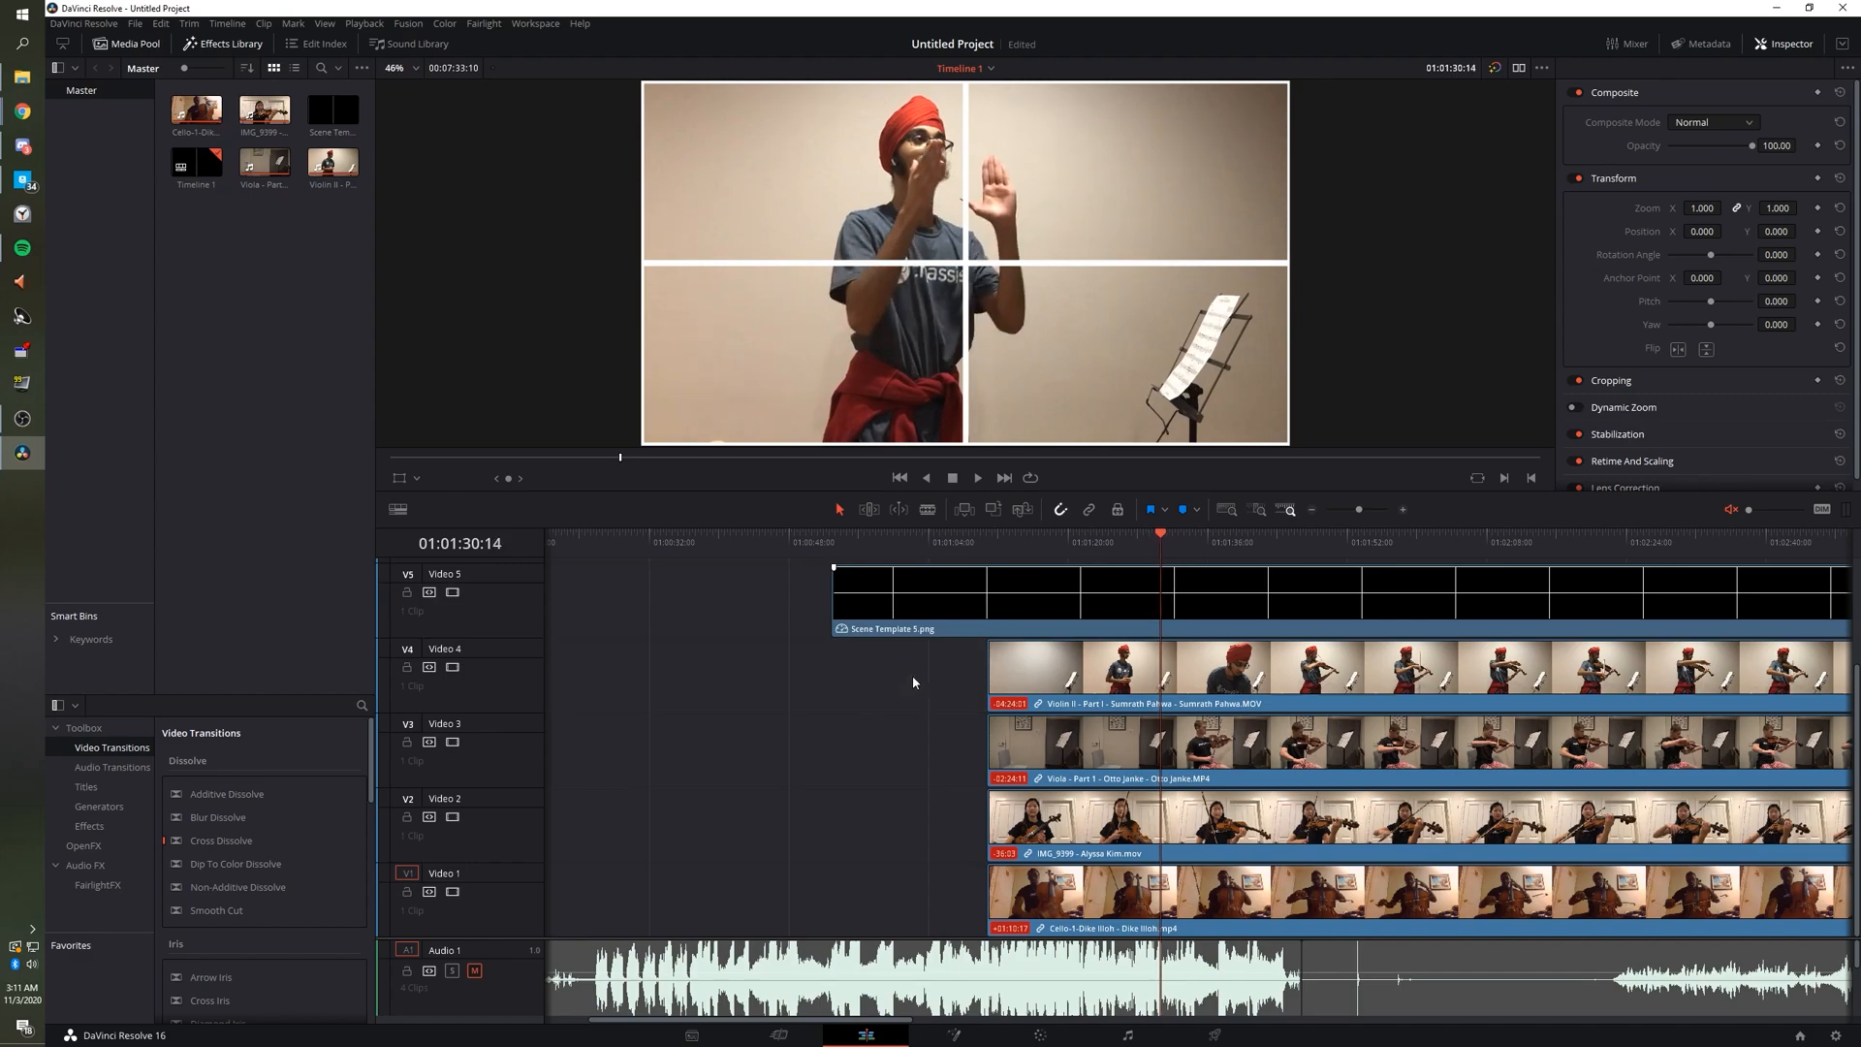
pyautogui.press('Right')
pyautogui.press('Right')
pyautogui.press('Left')
pyautogui.press('Left')
pyautogui.press('Left')
pyautogui.press('Left')
pyautogui.press('Left')
pyautogui.press('Left')
pyautogui.press('Left')
pyautogui.press('Left')
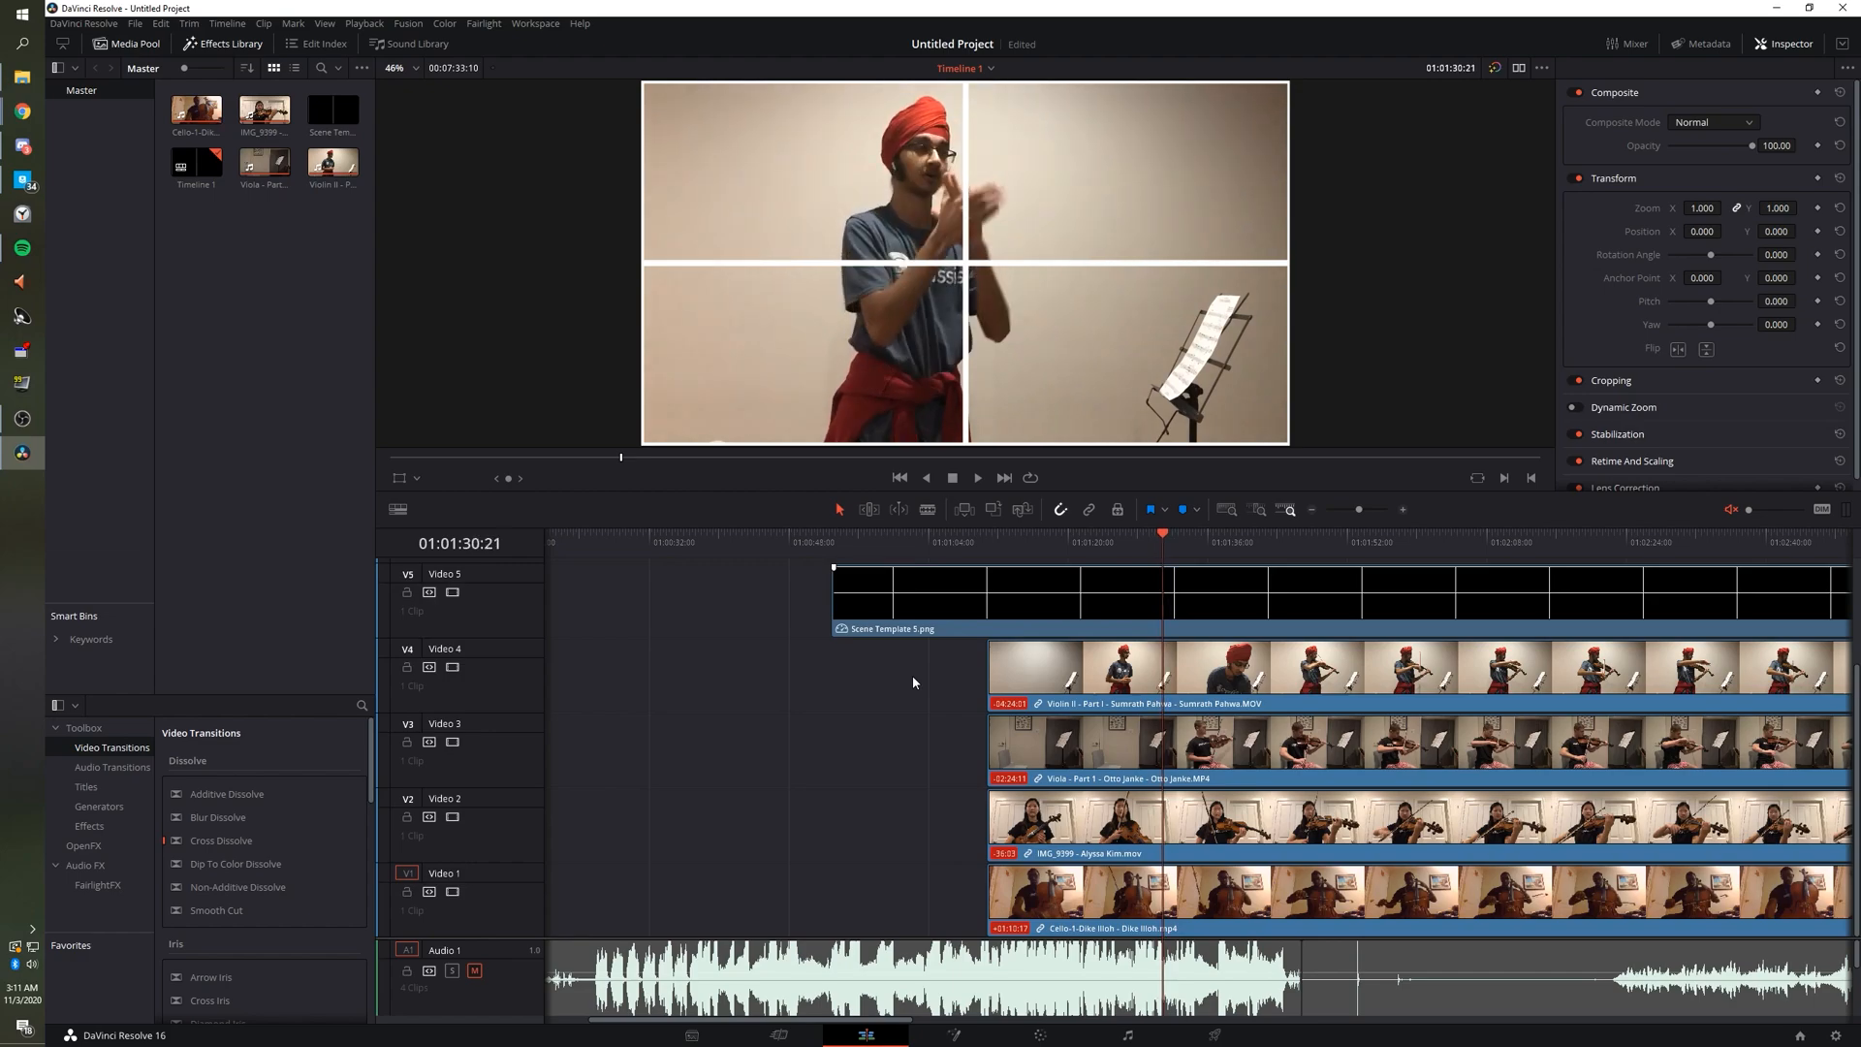
pyautogui.press('Right')
pyautogui.press('Right')
pyautogui.press('Right')
pyautogui.press('Right')
pyautogui.press('Right')
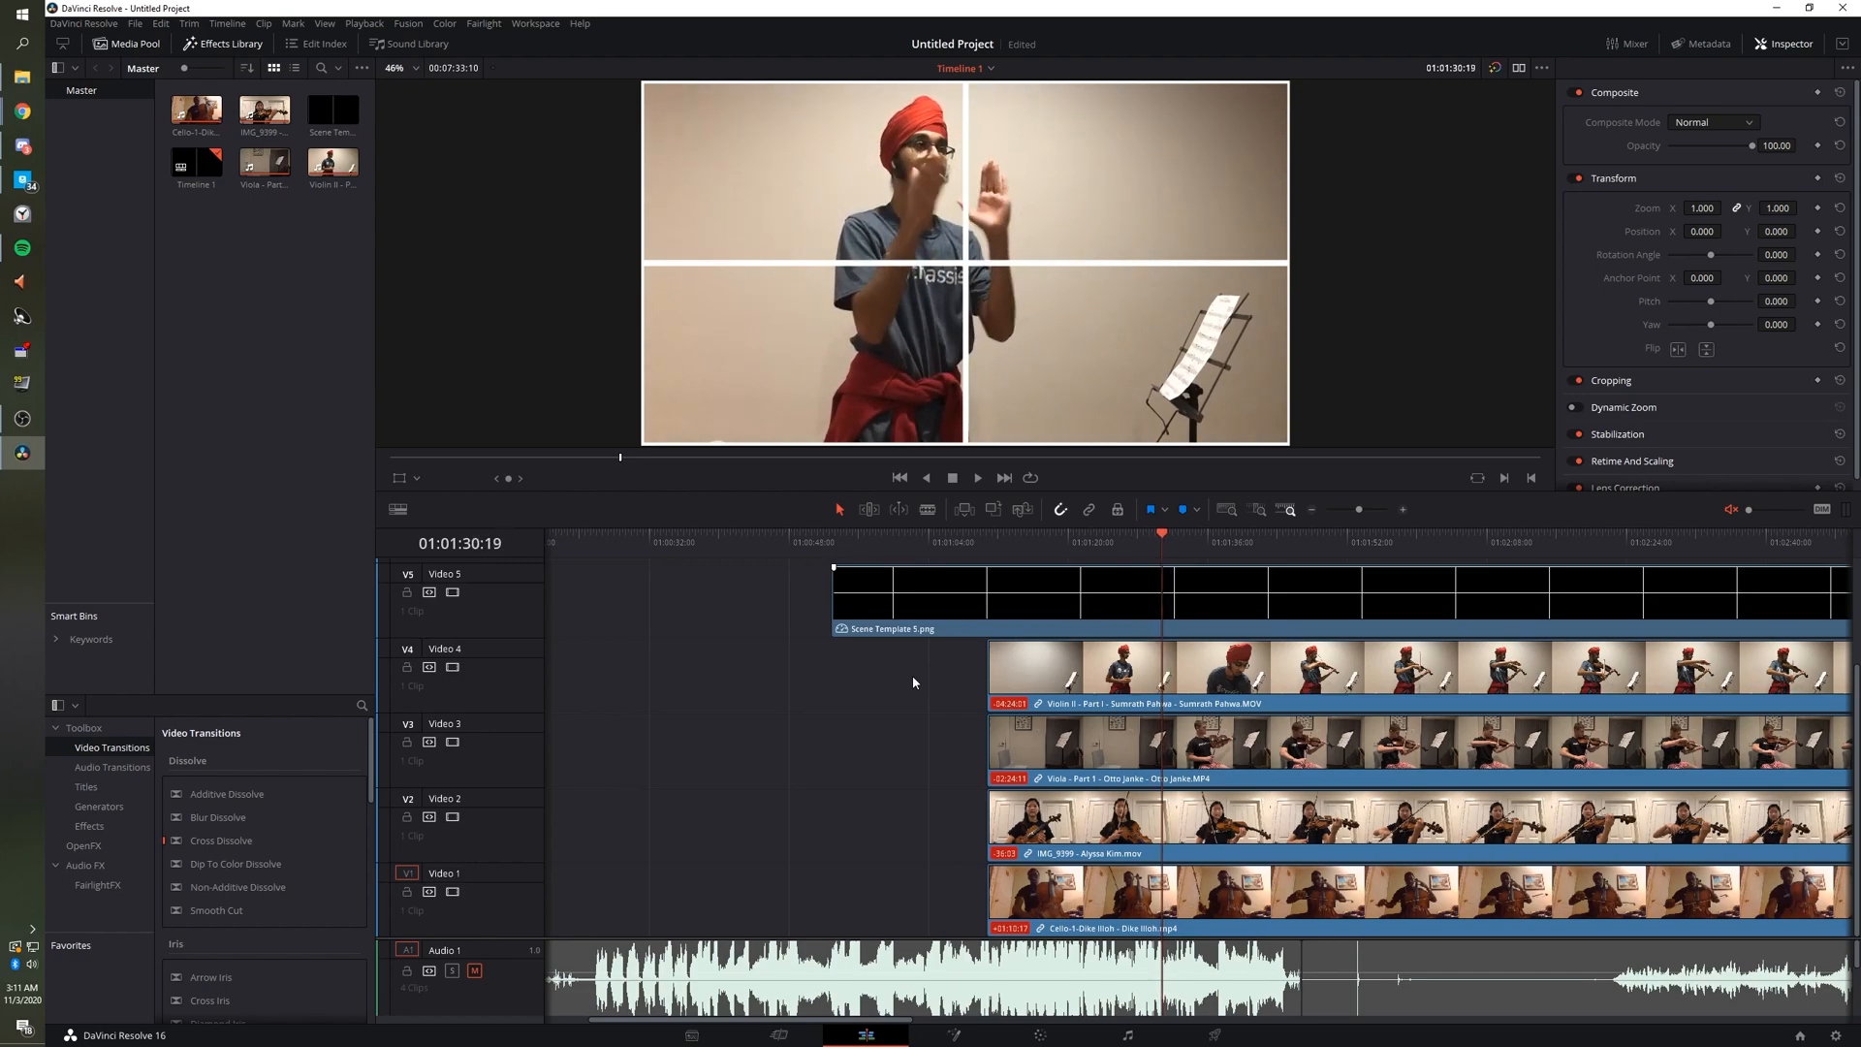
pyautogui.press('Right')
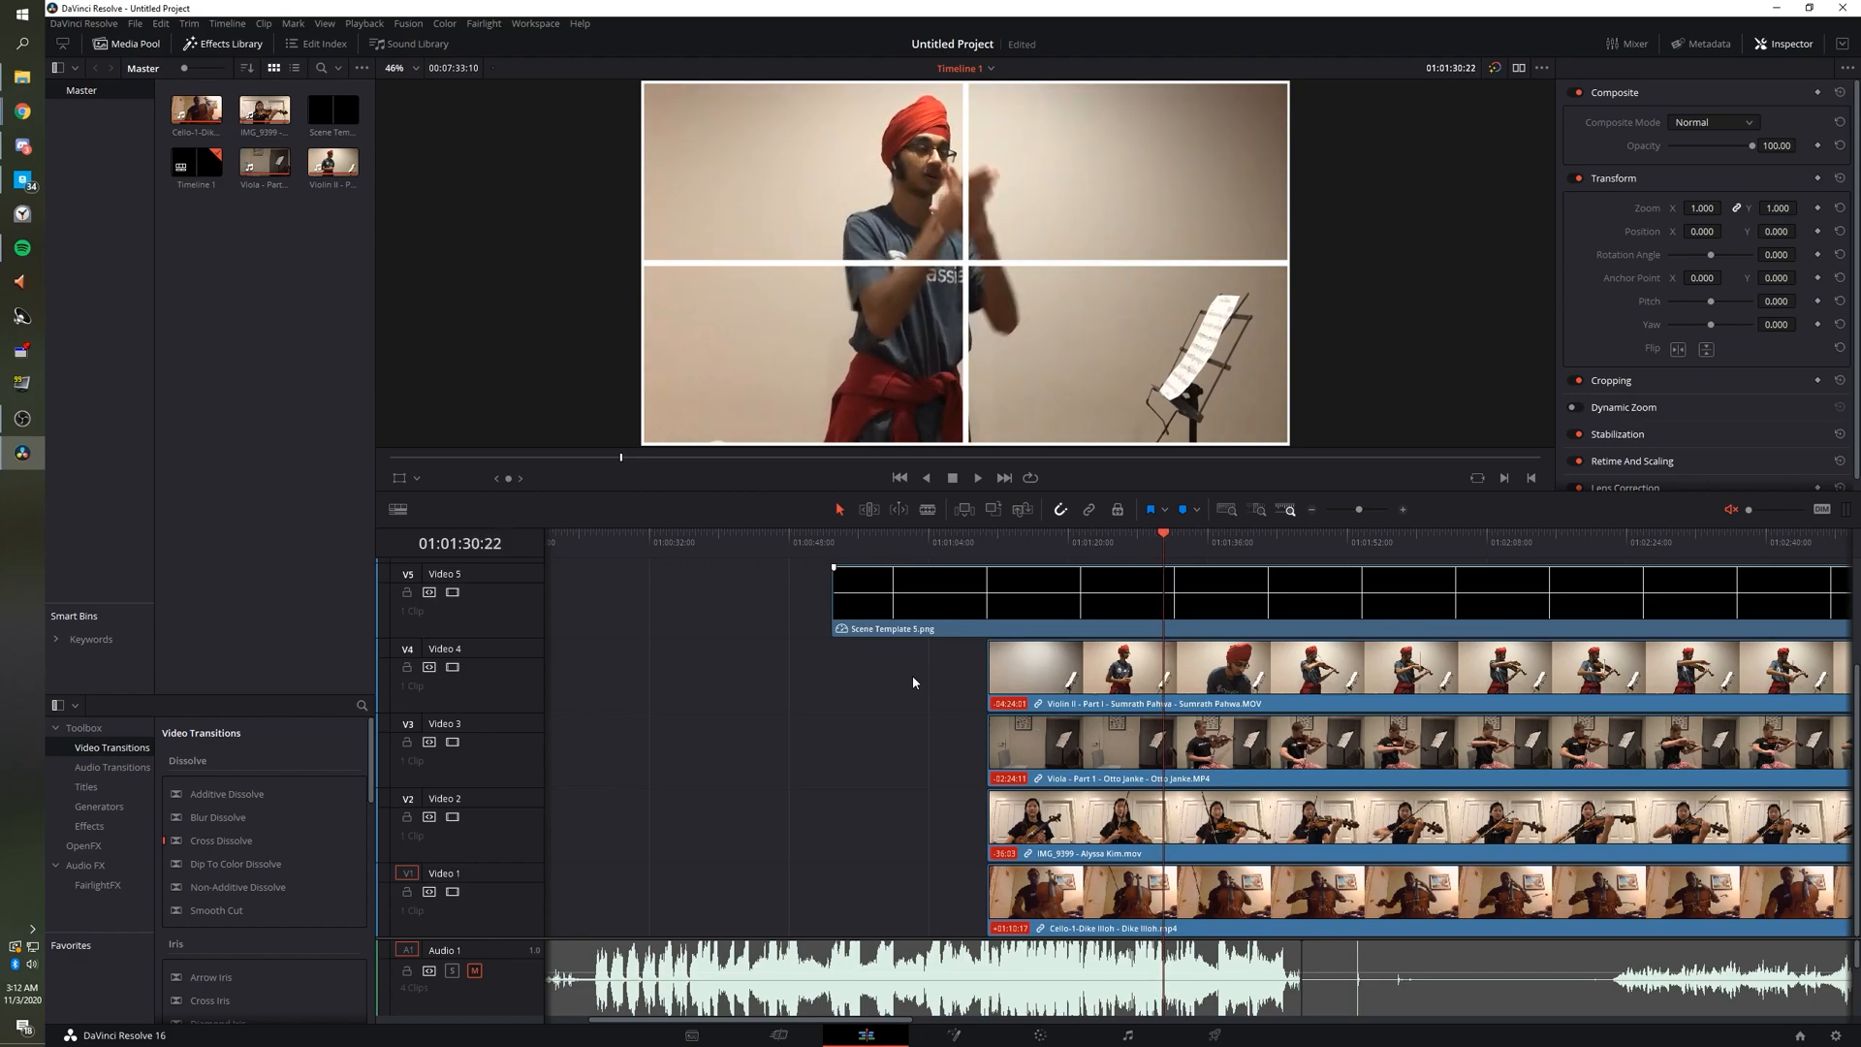
pyautogui.press('Left')
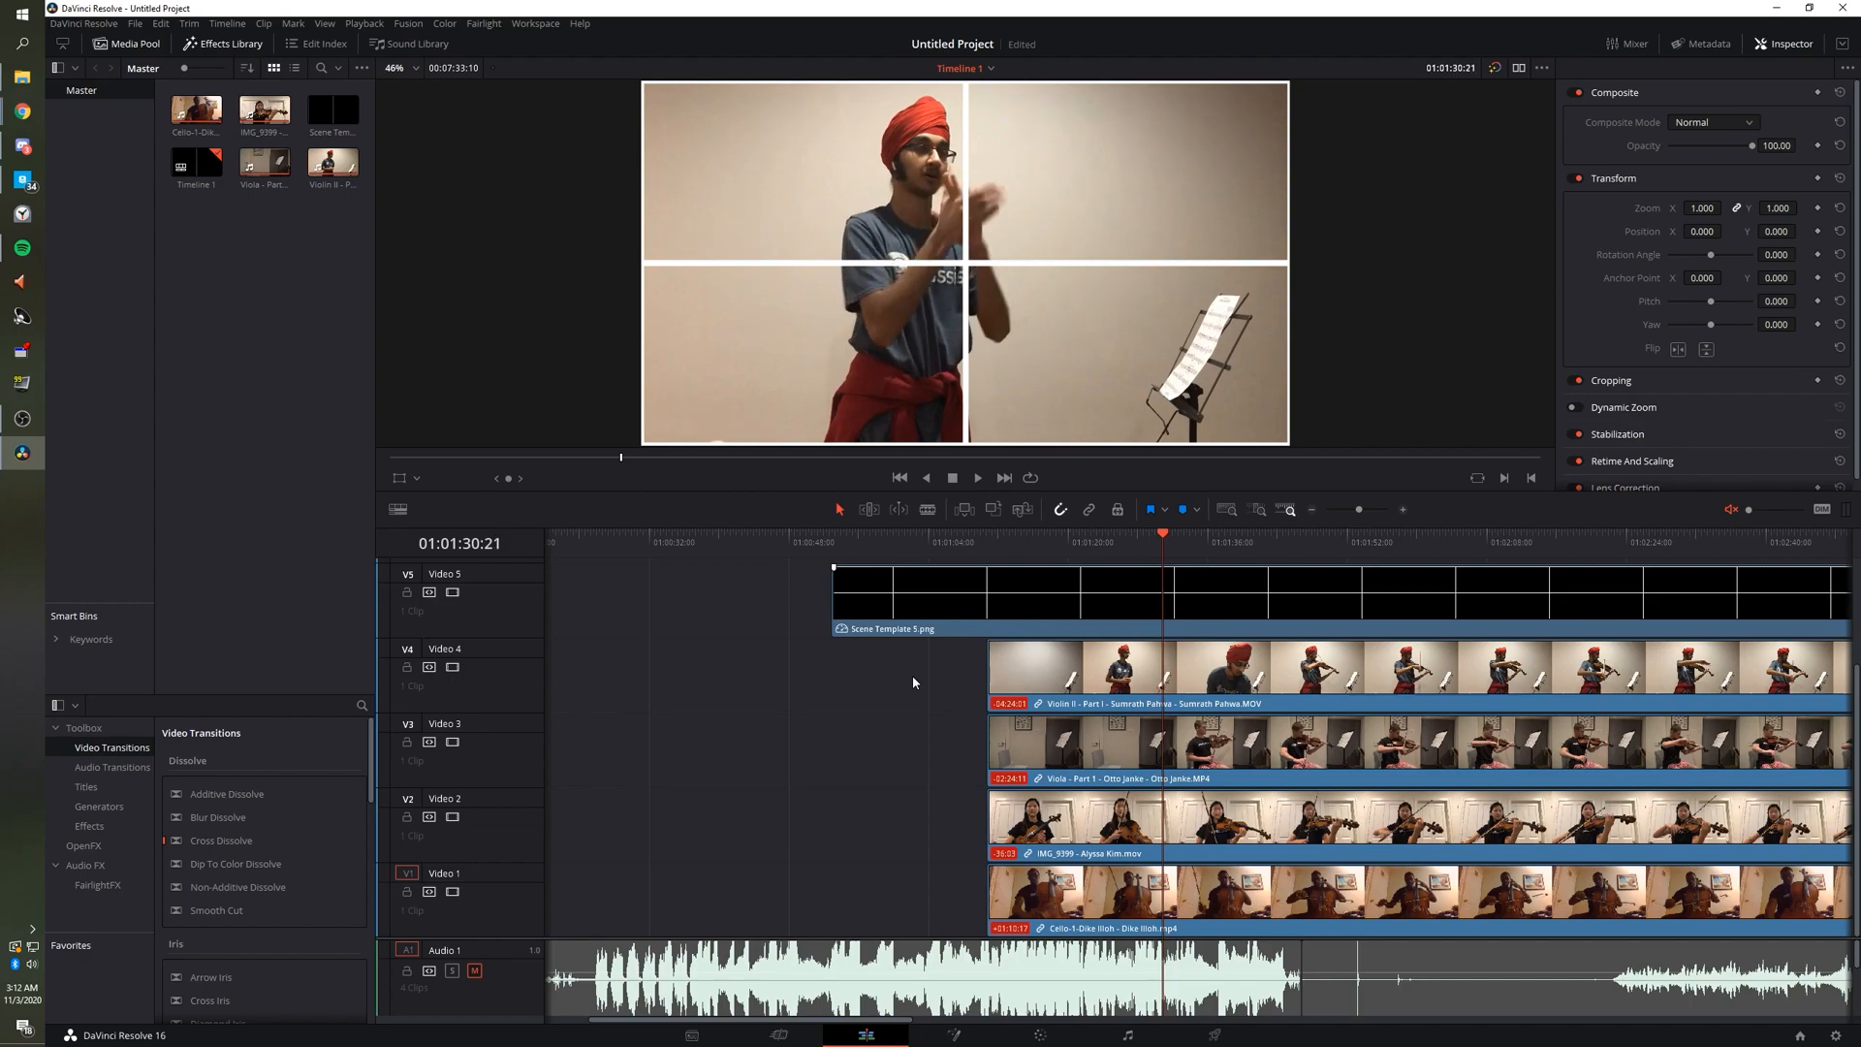
pyautogui.press('Left')
pyautogui.press('Right')
pyautogui.press('Right')
pyautogui.press('Left')
# Select and deselect the track gaps before the Violin II and Viola clips.
pyautogui.click(958, 662)
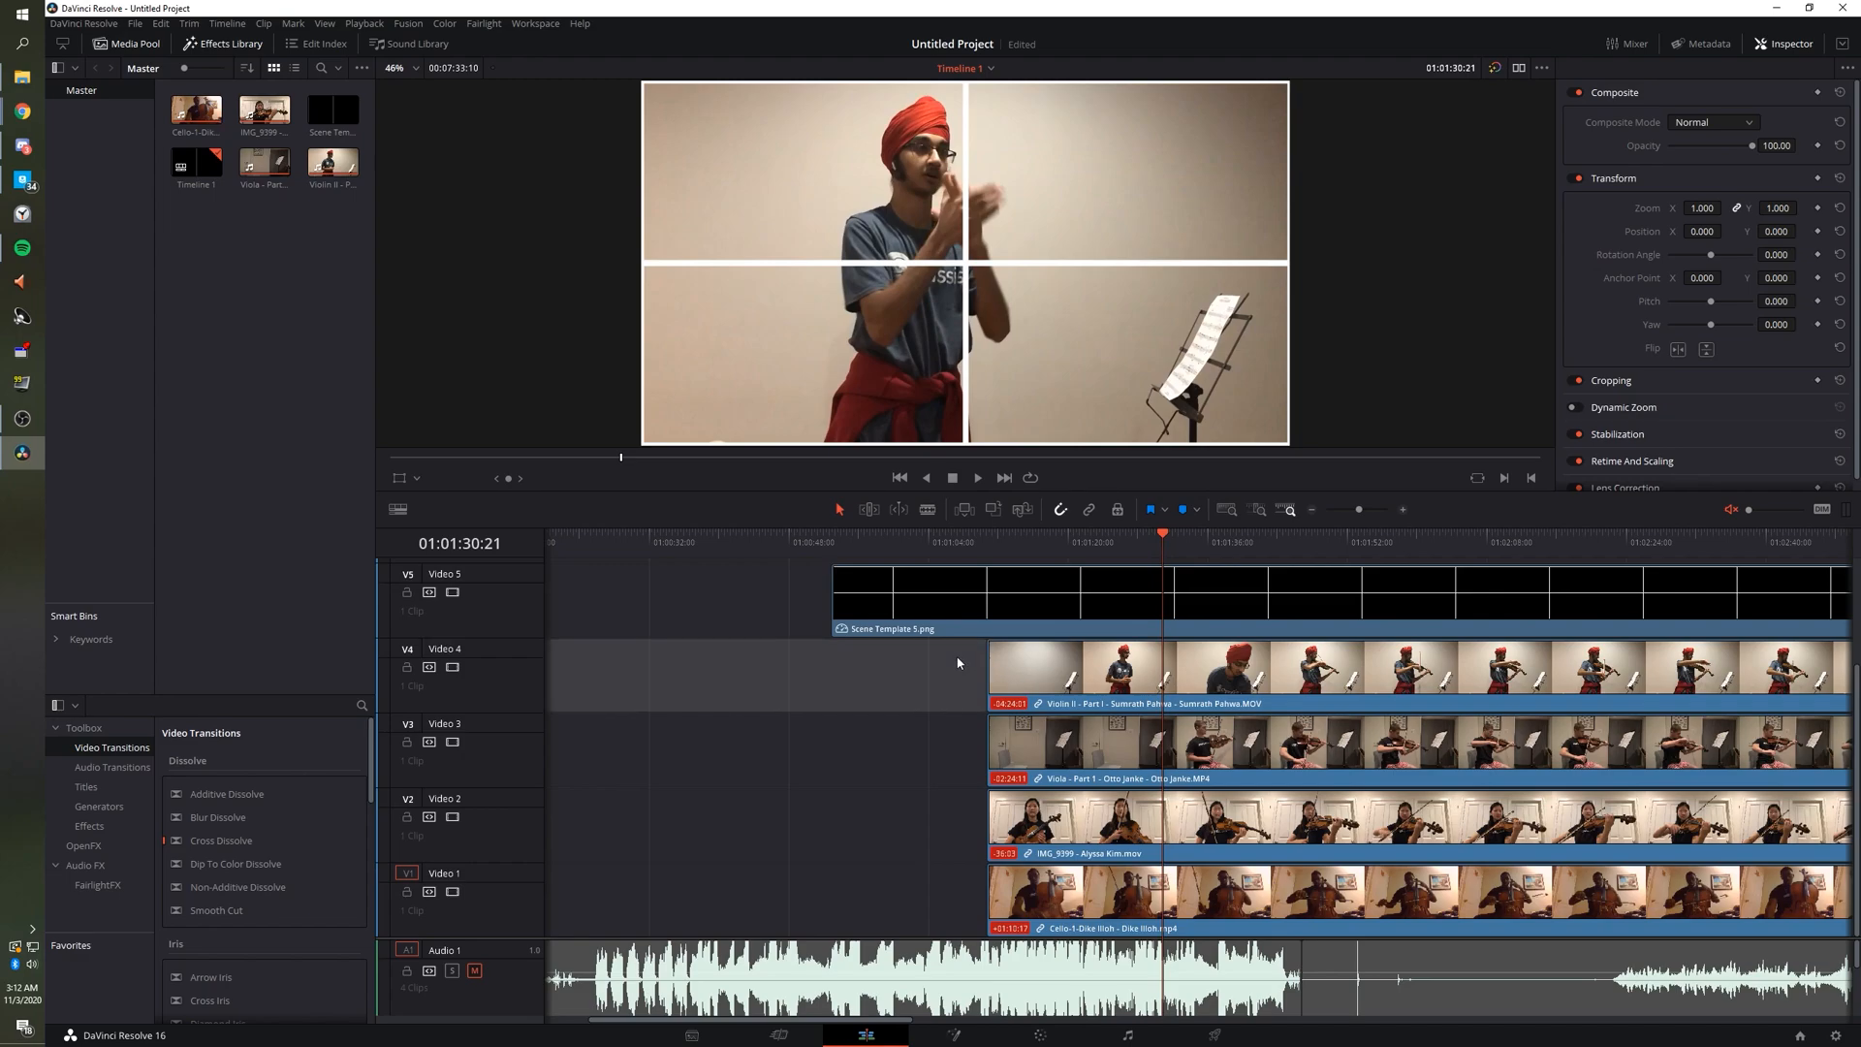
pyautogui.click(714, 625)
pyautogui.click(728, 750)
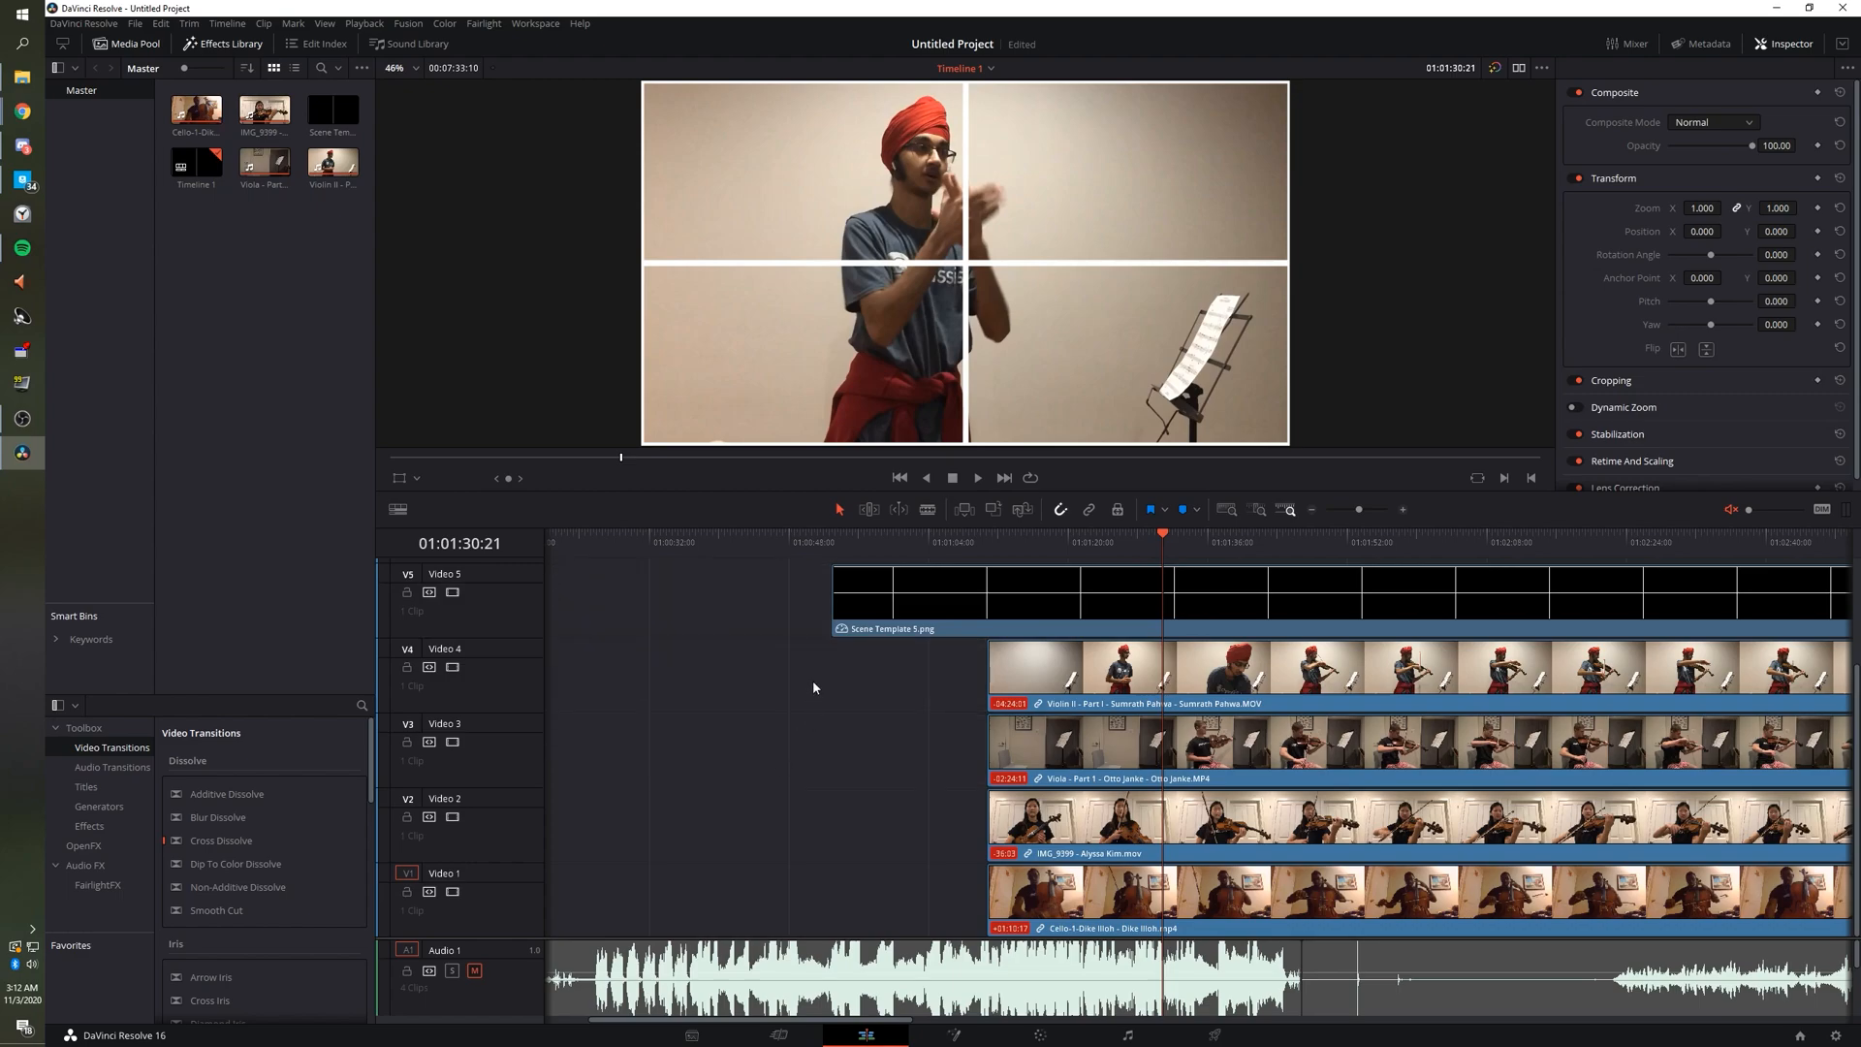
pyautogui.click(760, 739)
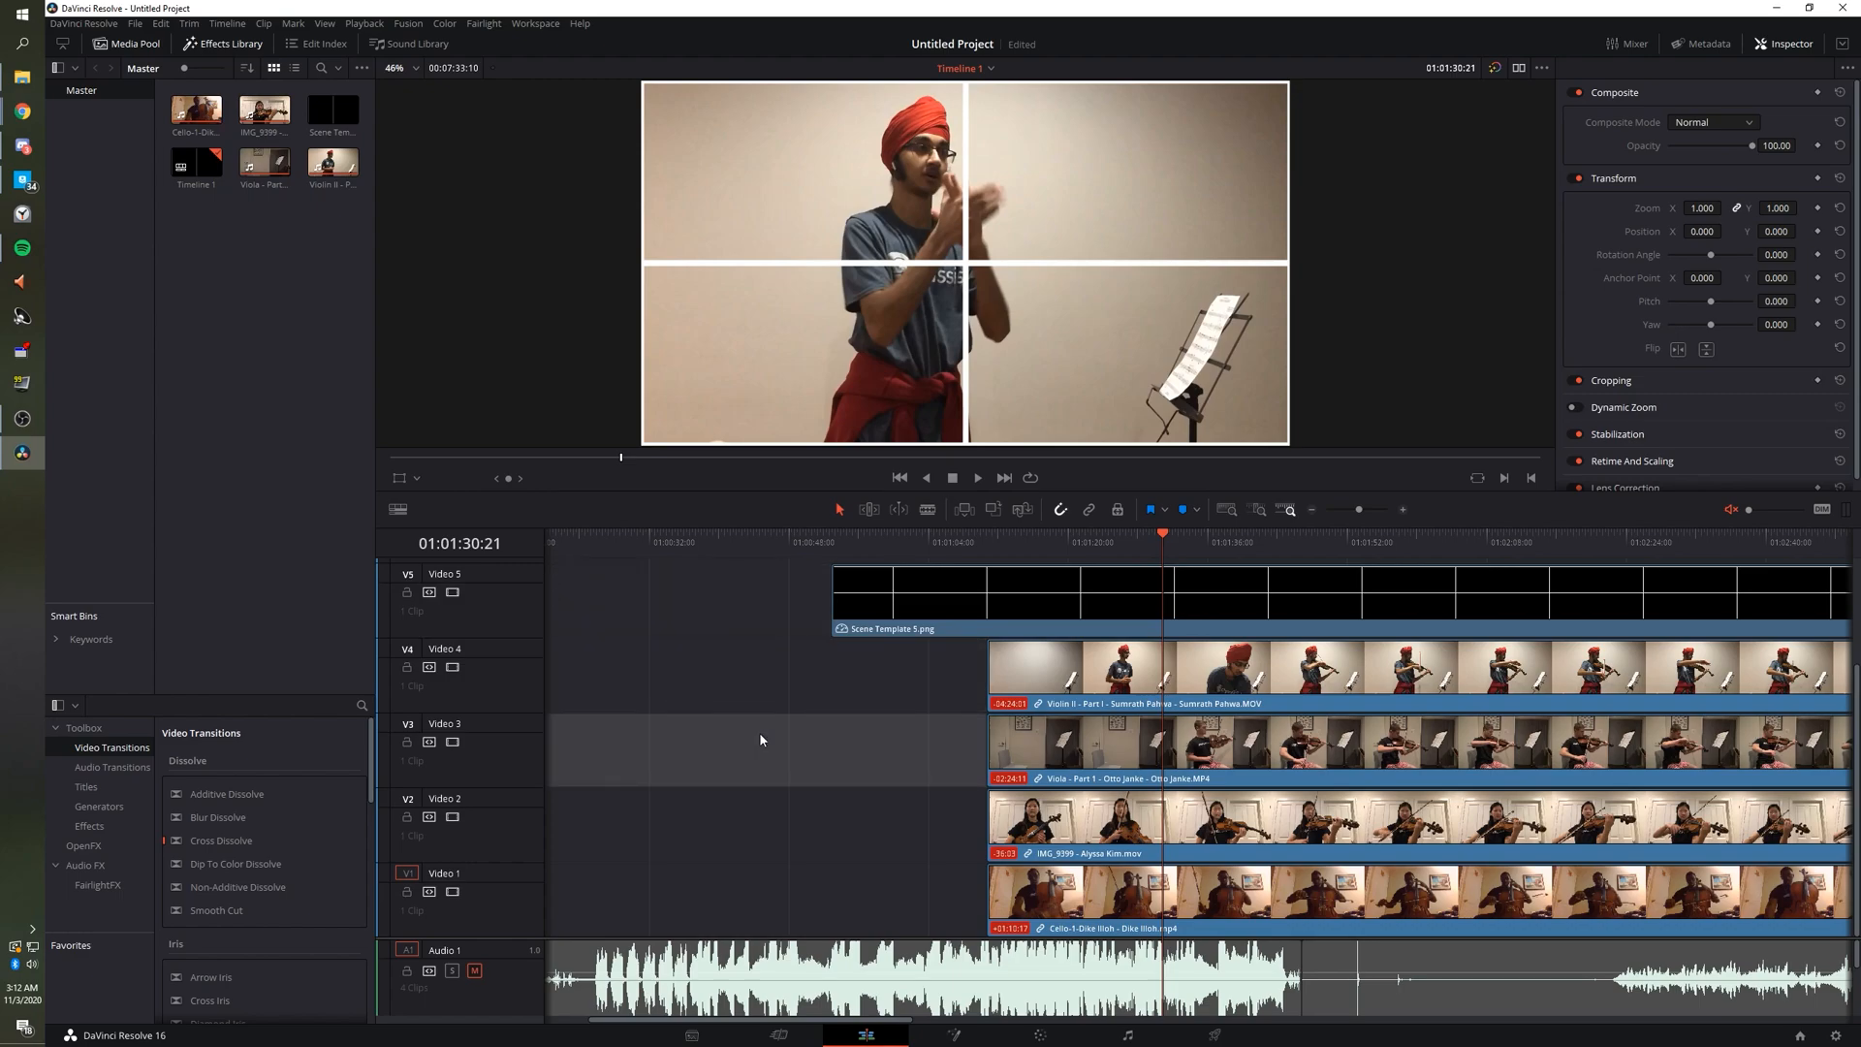
# Mark the clap frame on the timeline and on the Violin II clip at 00:00:20:10, then show transform handles.
pyautogui.press('m')
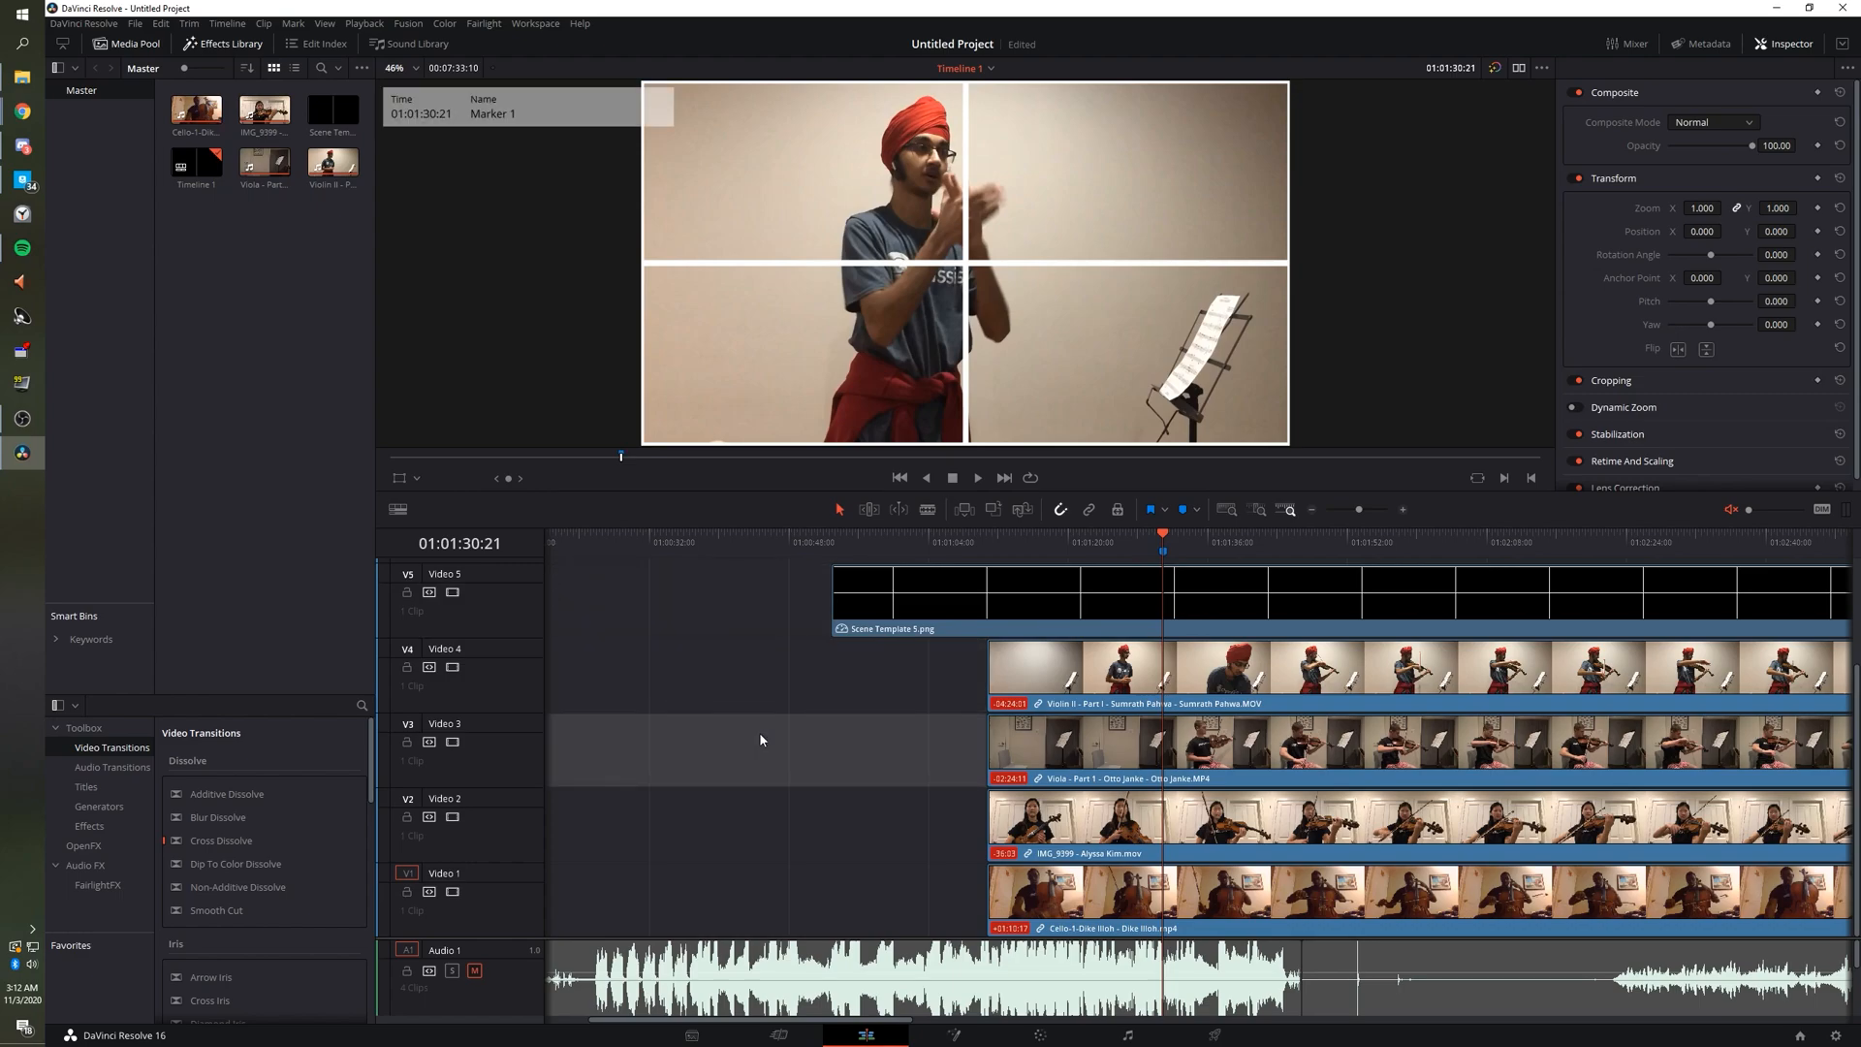
pyautogui.click(1165, 554)
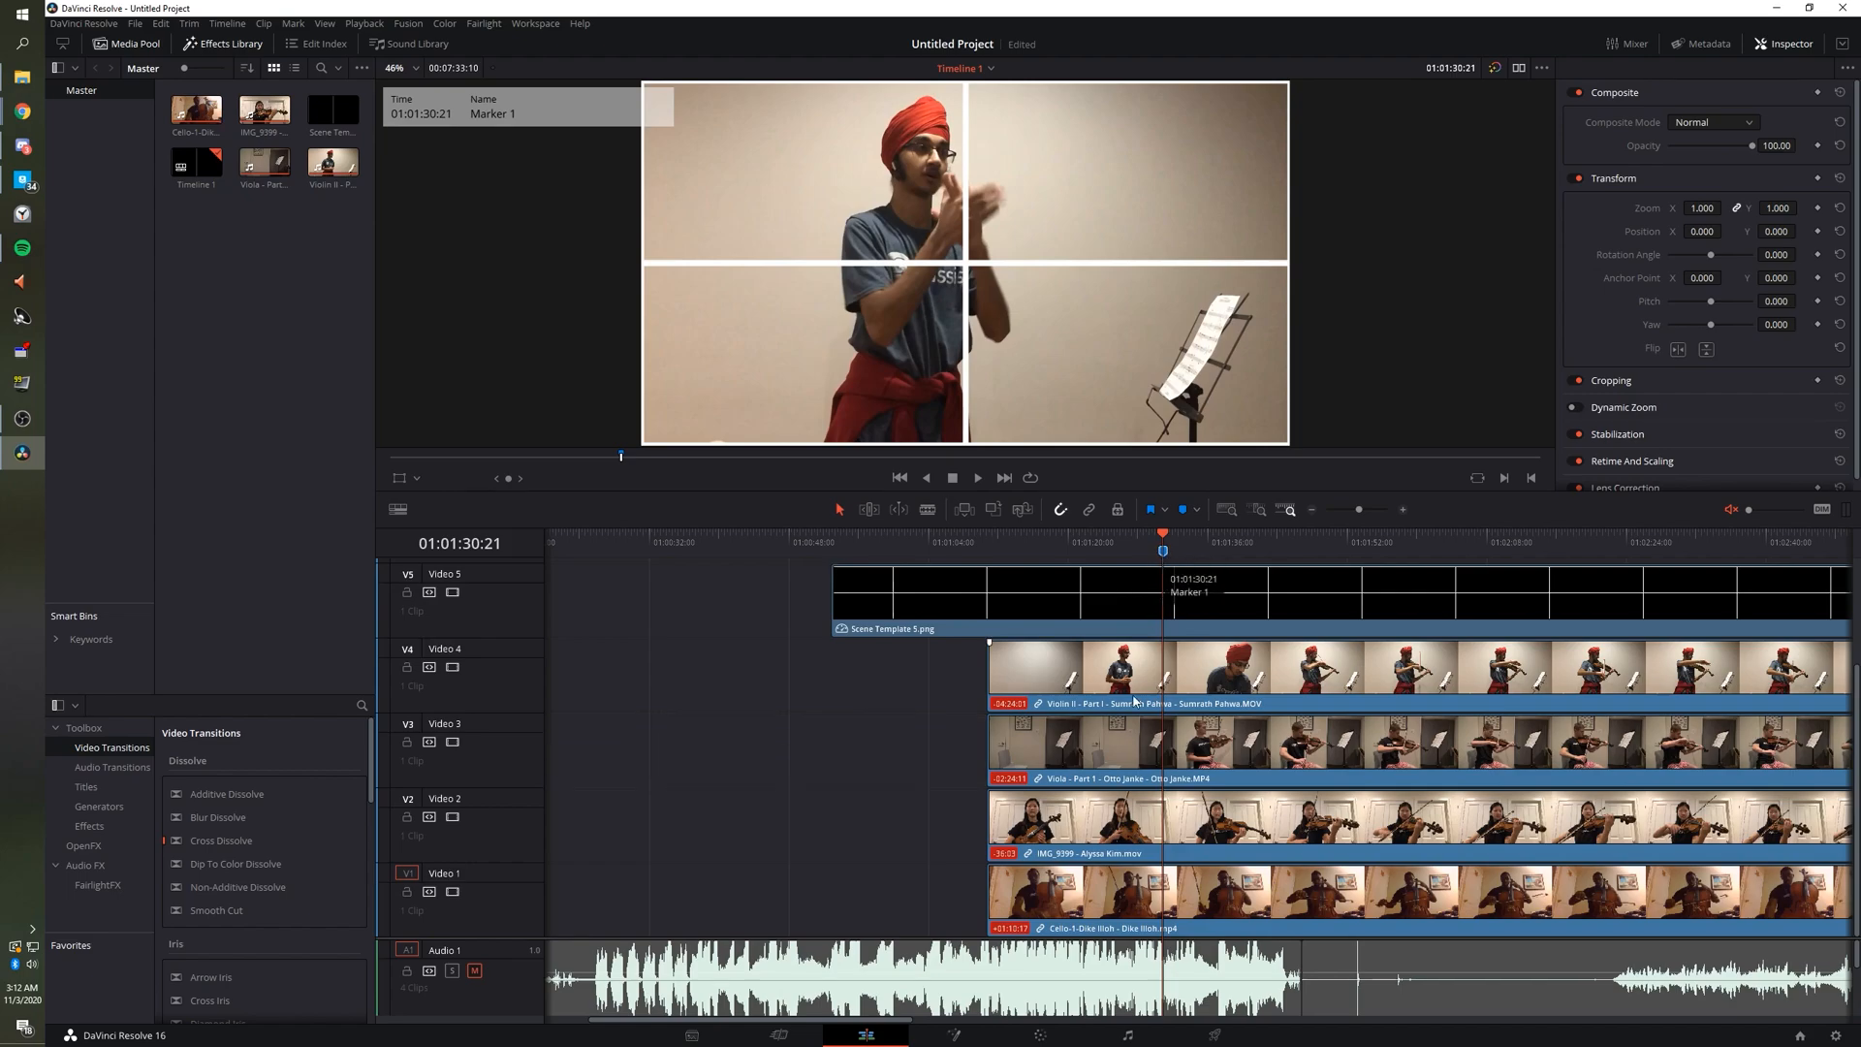
pyautogui.click(1084, 681)
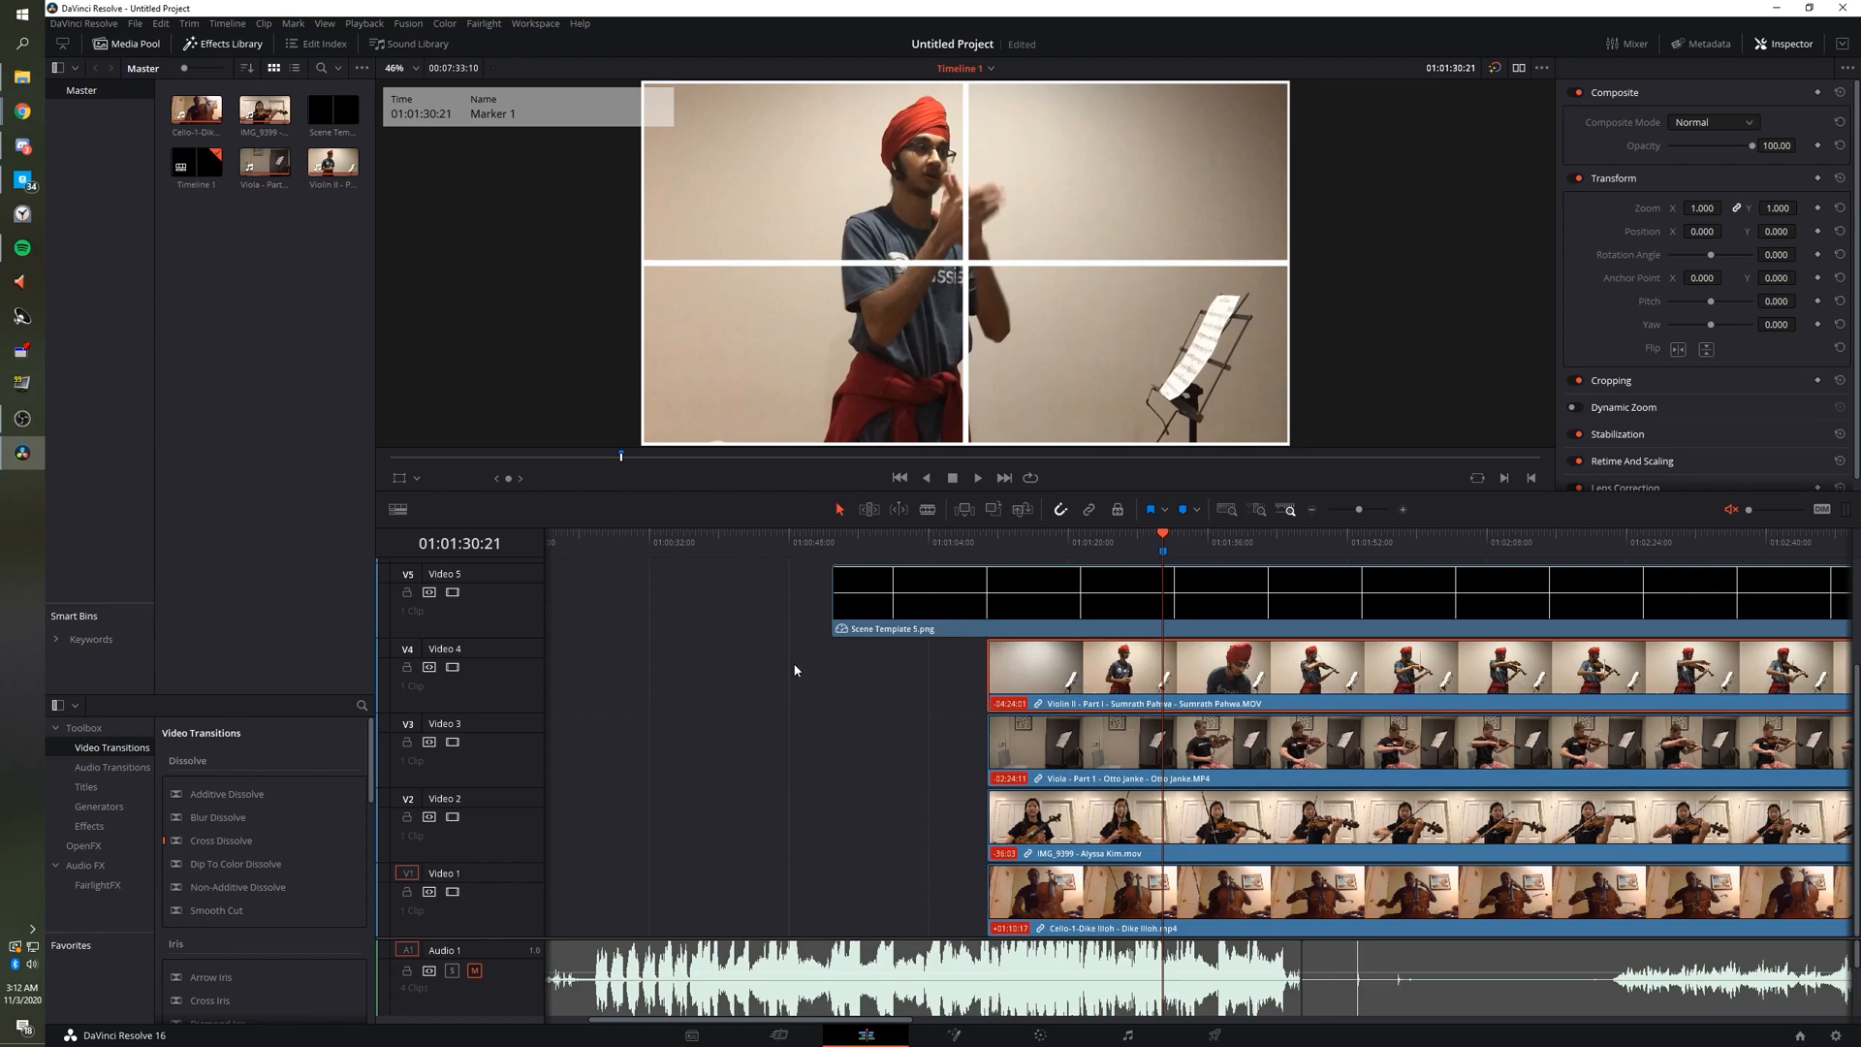
pyautogui.press('m')
pyautogui.click(399, 480)
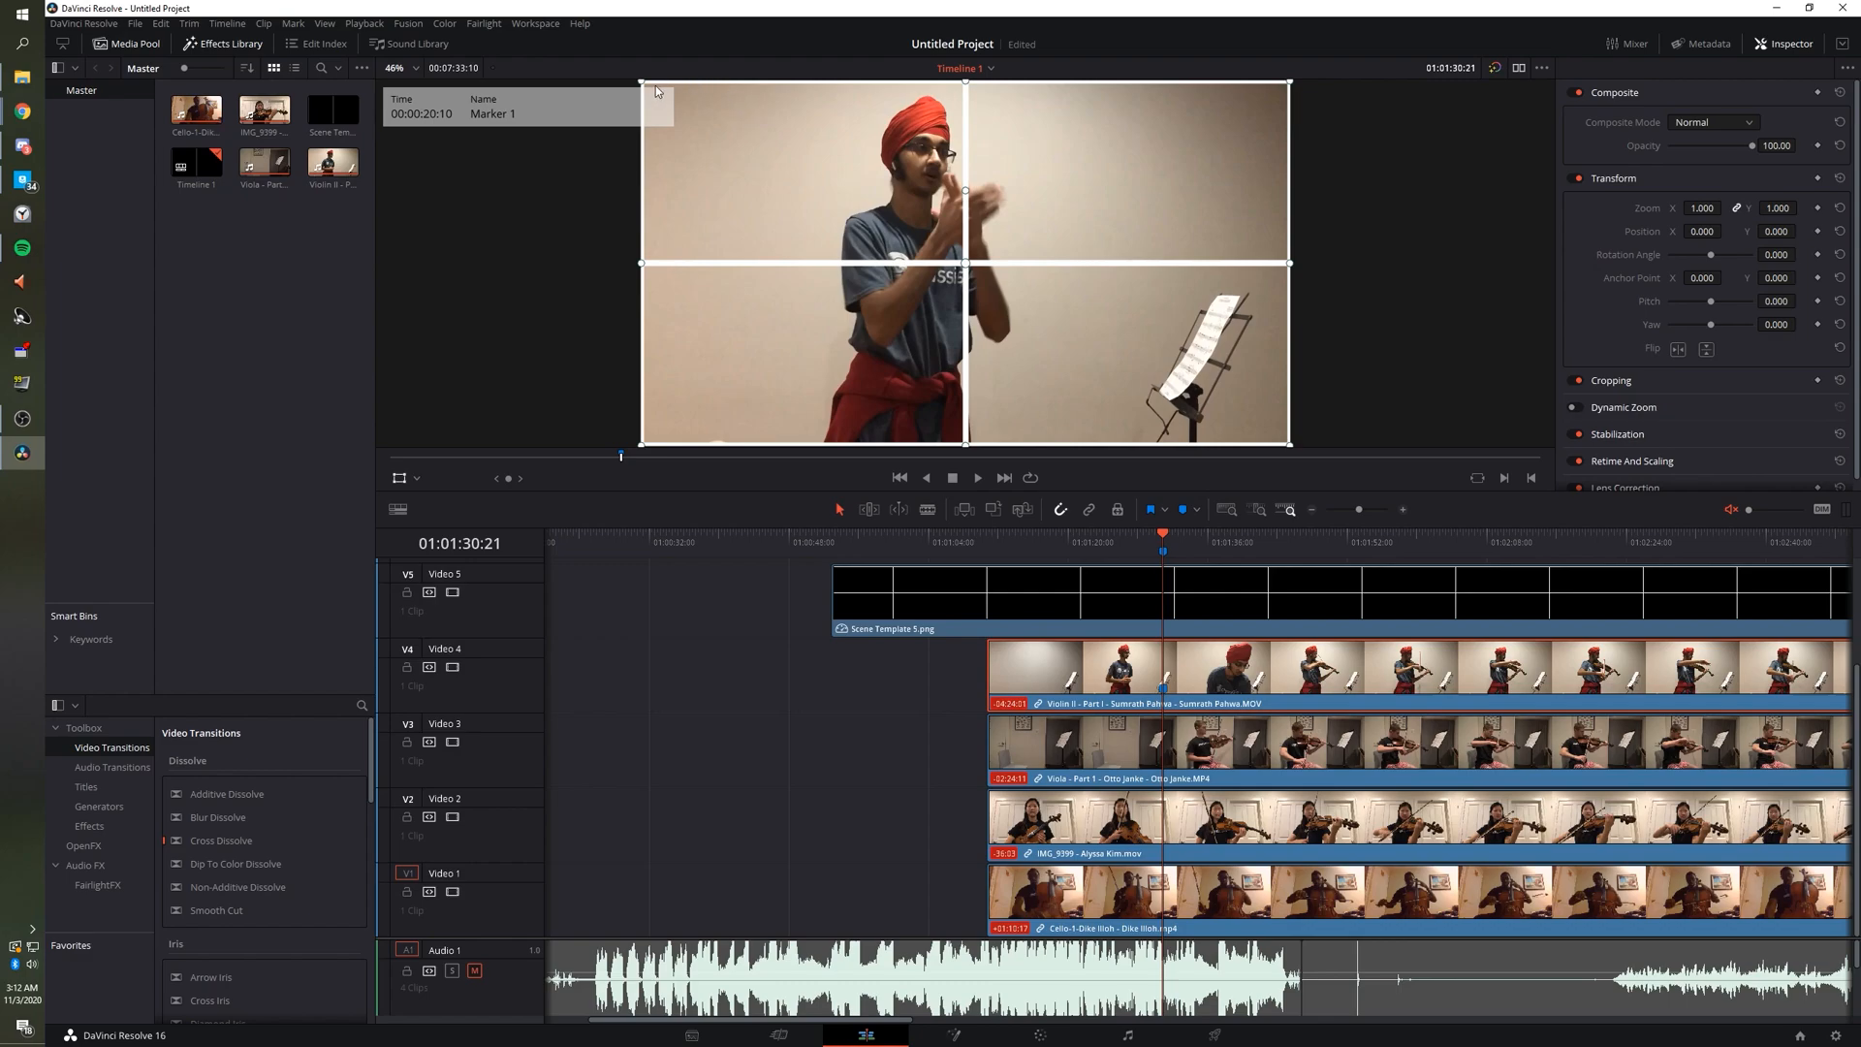
# Scale the Violin II clip to 0.784 zoom and move it toward the grid's upper-right cell.
pyautogui.moveTo(645, 85); pyautogui.dragTo(1068, 127)
pyautogui.moveTo(1001, 247); pyautogui.dragTo(959, 266)
pyautogui.moveTo(1012, 203); pyautogui.dragTo(1010, 227)
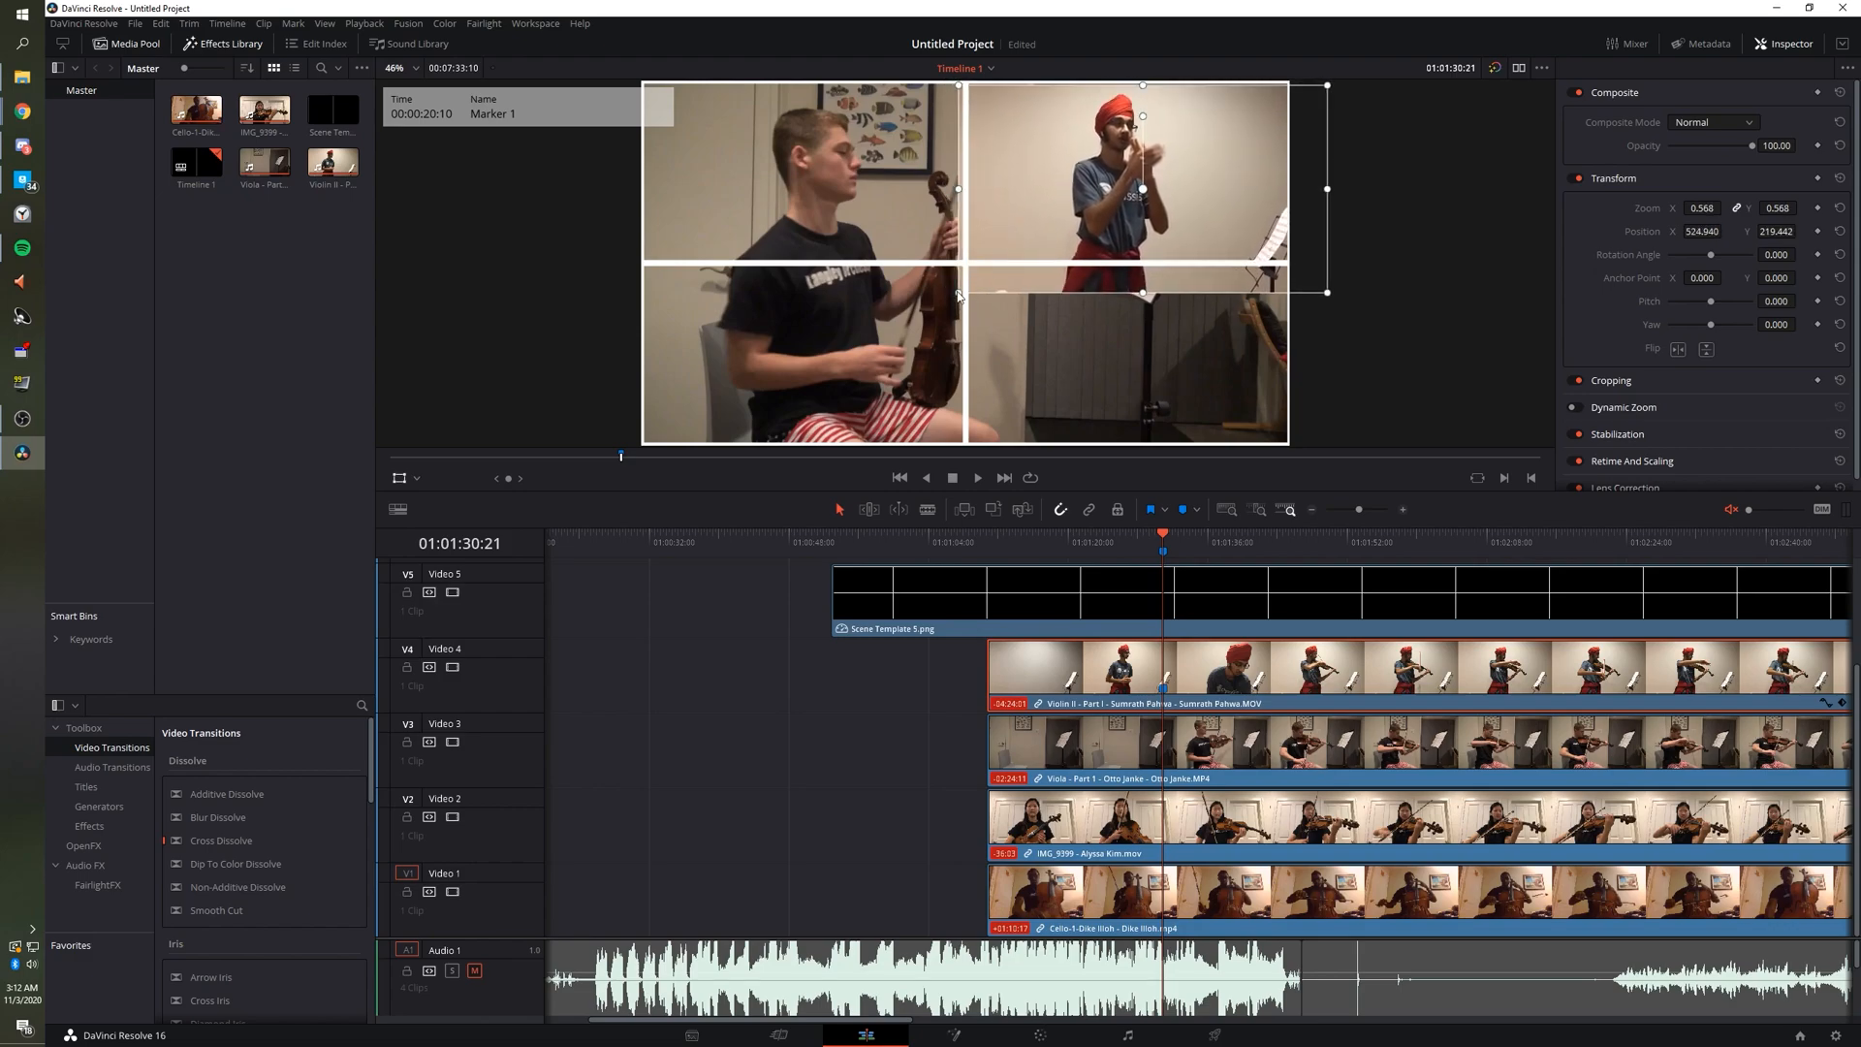
pyautogui.moveTo(958, 293); pyautogui.dragTo(949, 298)
pyautogui.moveTo(1370, 543); pyautogui.dragTo(1494, 544)
pyautogui.moveTo(949, 298); pyautogui.dragTo(889, 333)
pyautogui.moveTo(1075, 292)
pyautogui.mouseDown()
pyautogui.moveTo(1068, 309)
pyautogui.moveTo(1023, 297)
pyautogui.moveTo(1079, 280)
pyautogui.moveTo(1082, 311)
pyautogui.moveTo(1087, 283)
pyautogui.mouseUp()
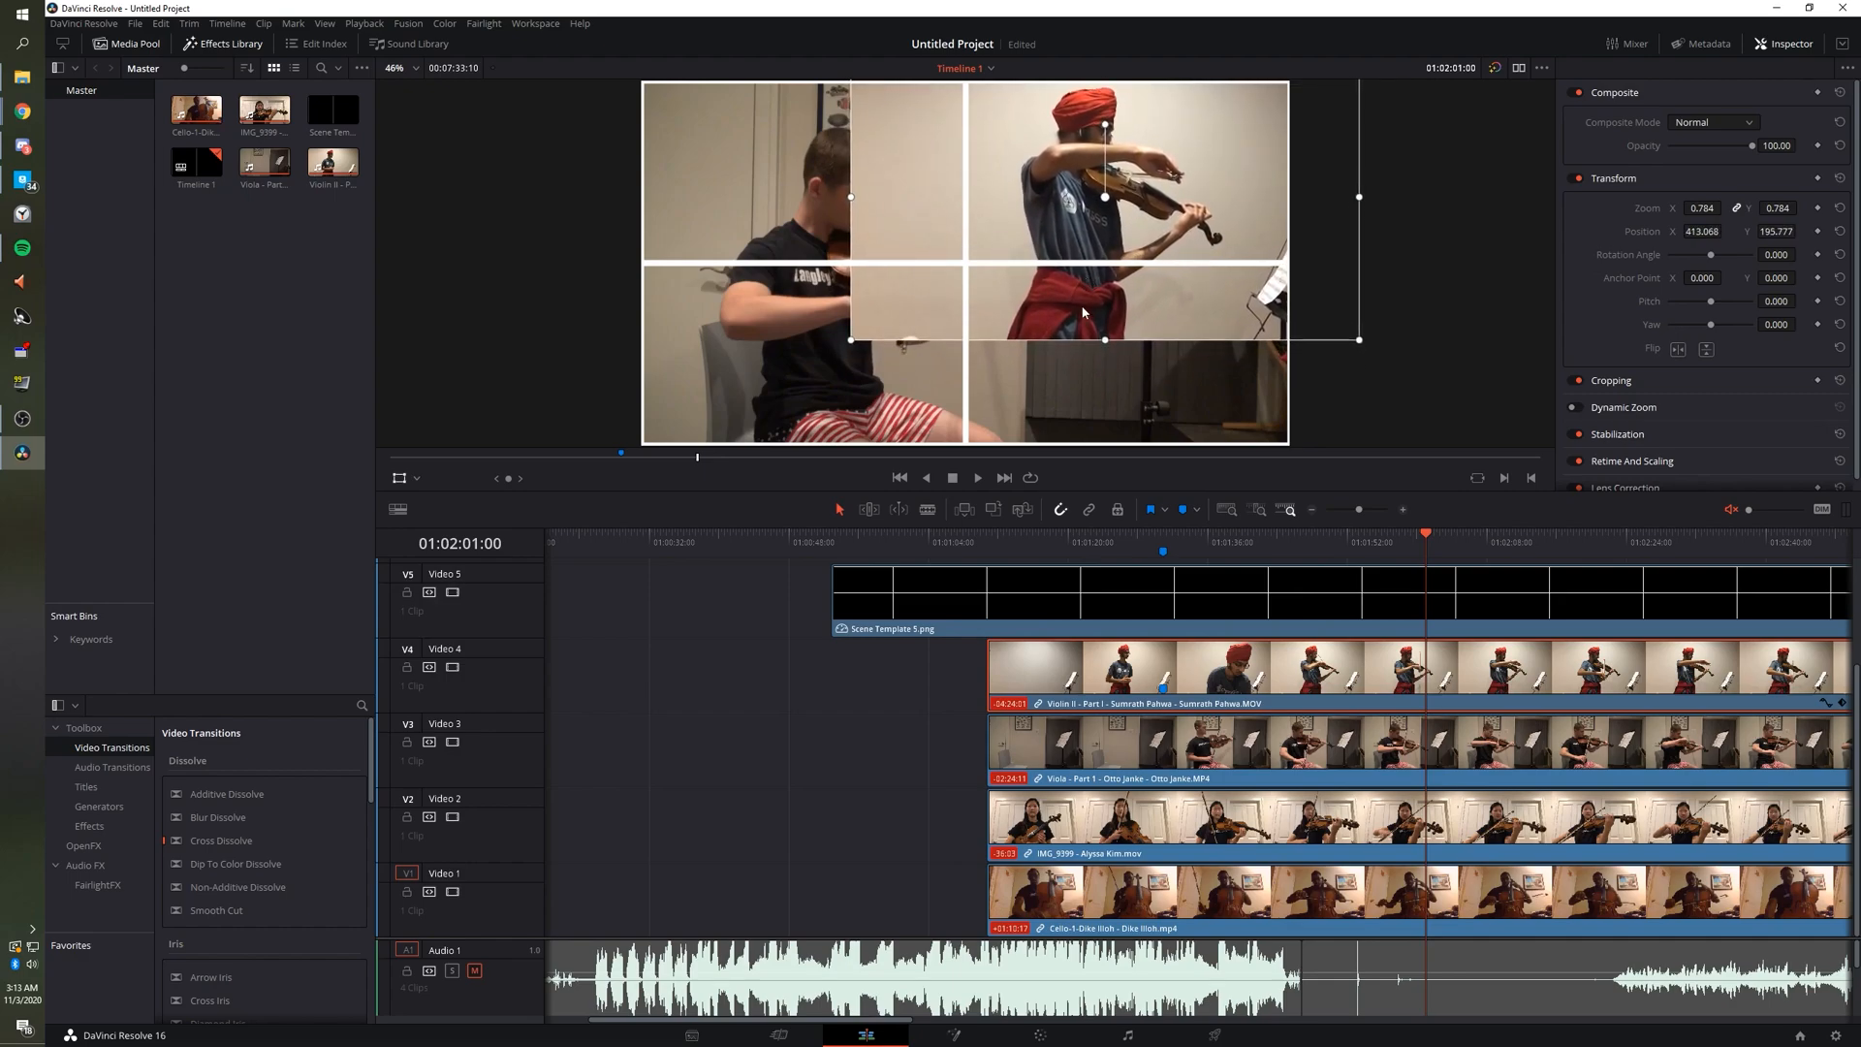
# Switch the viewer to Crop mode and drag the Violin II clip's corners inward.
pyautogui.click(421, 479)
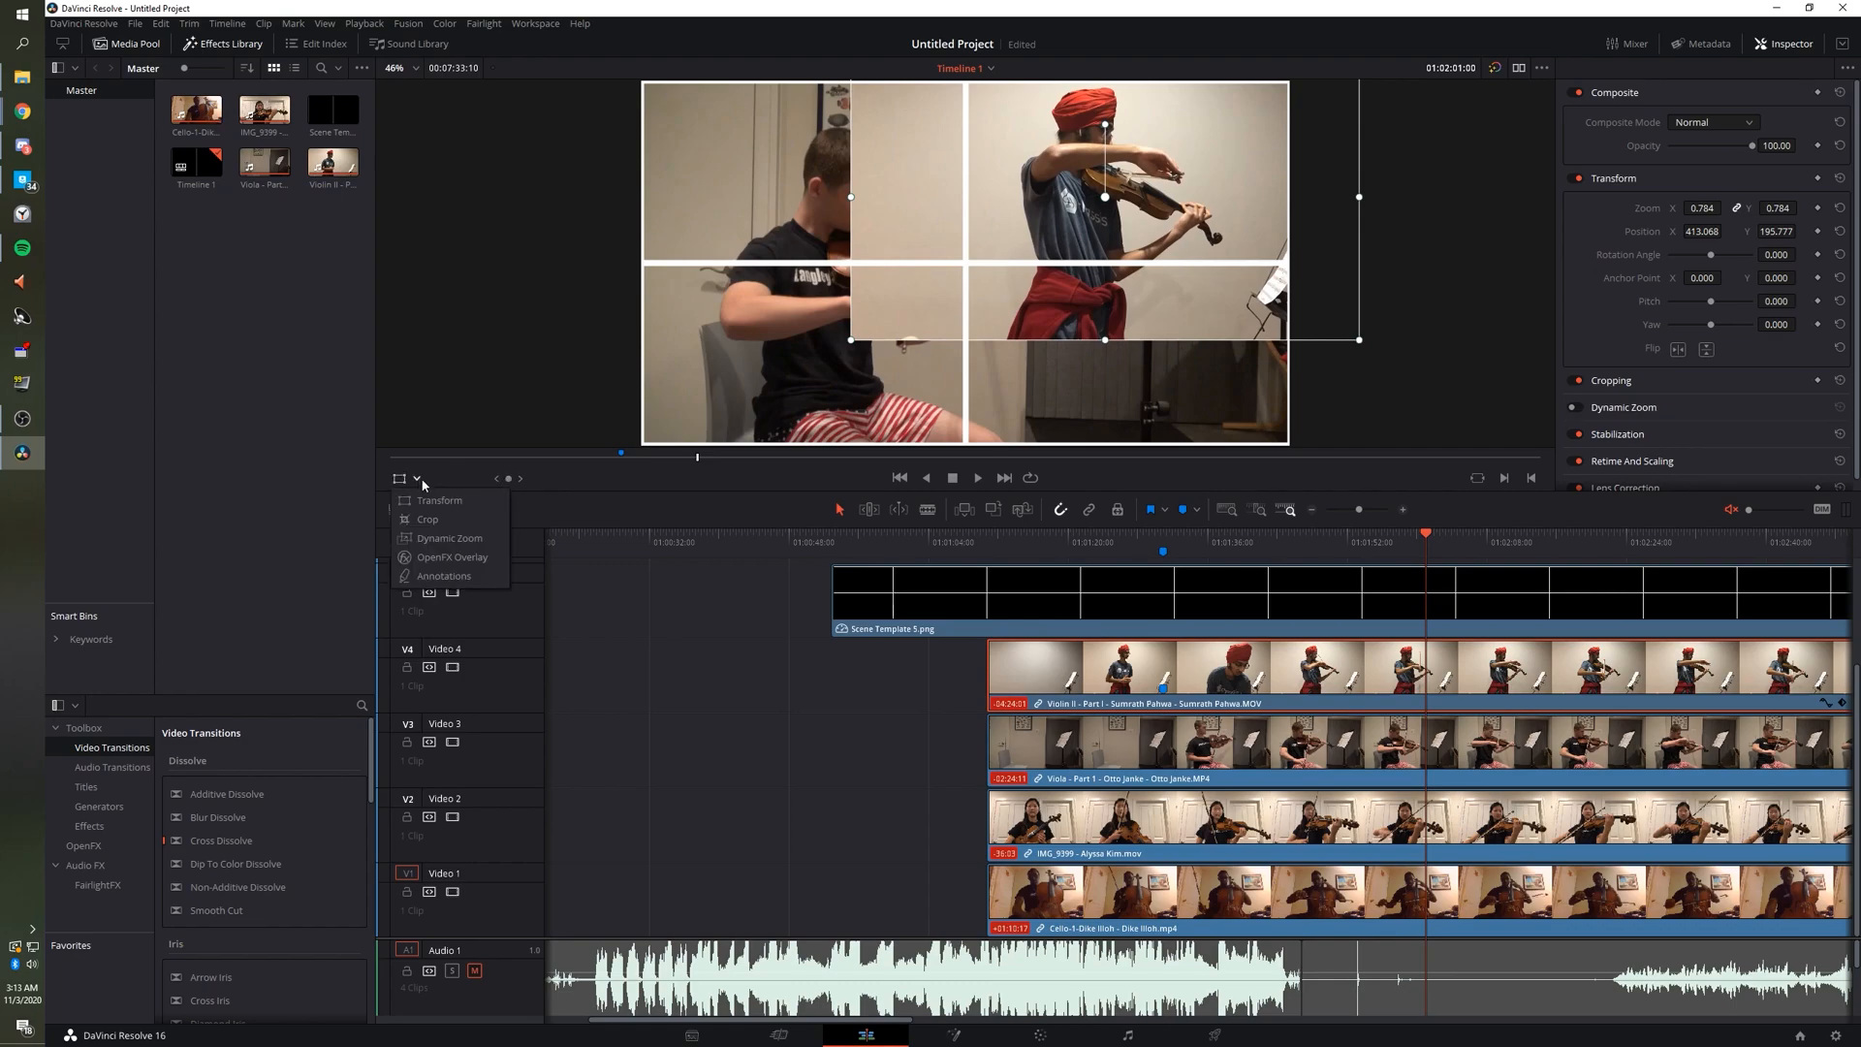
pyautogui.click(433, 527)
pyautogui.moveTo(852, 345); pyautogui.dragTo(792, 387)
pyautogui.scroll(-2, 1406, 213)
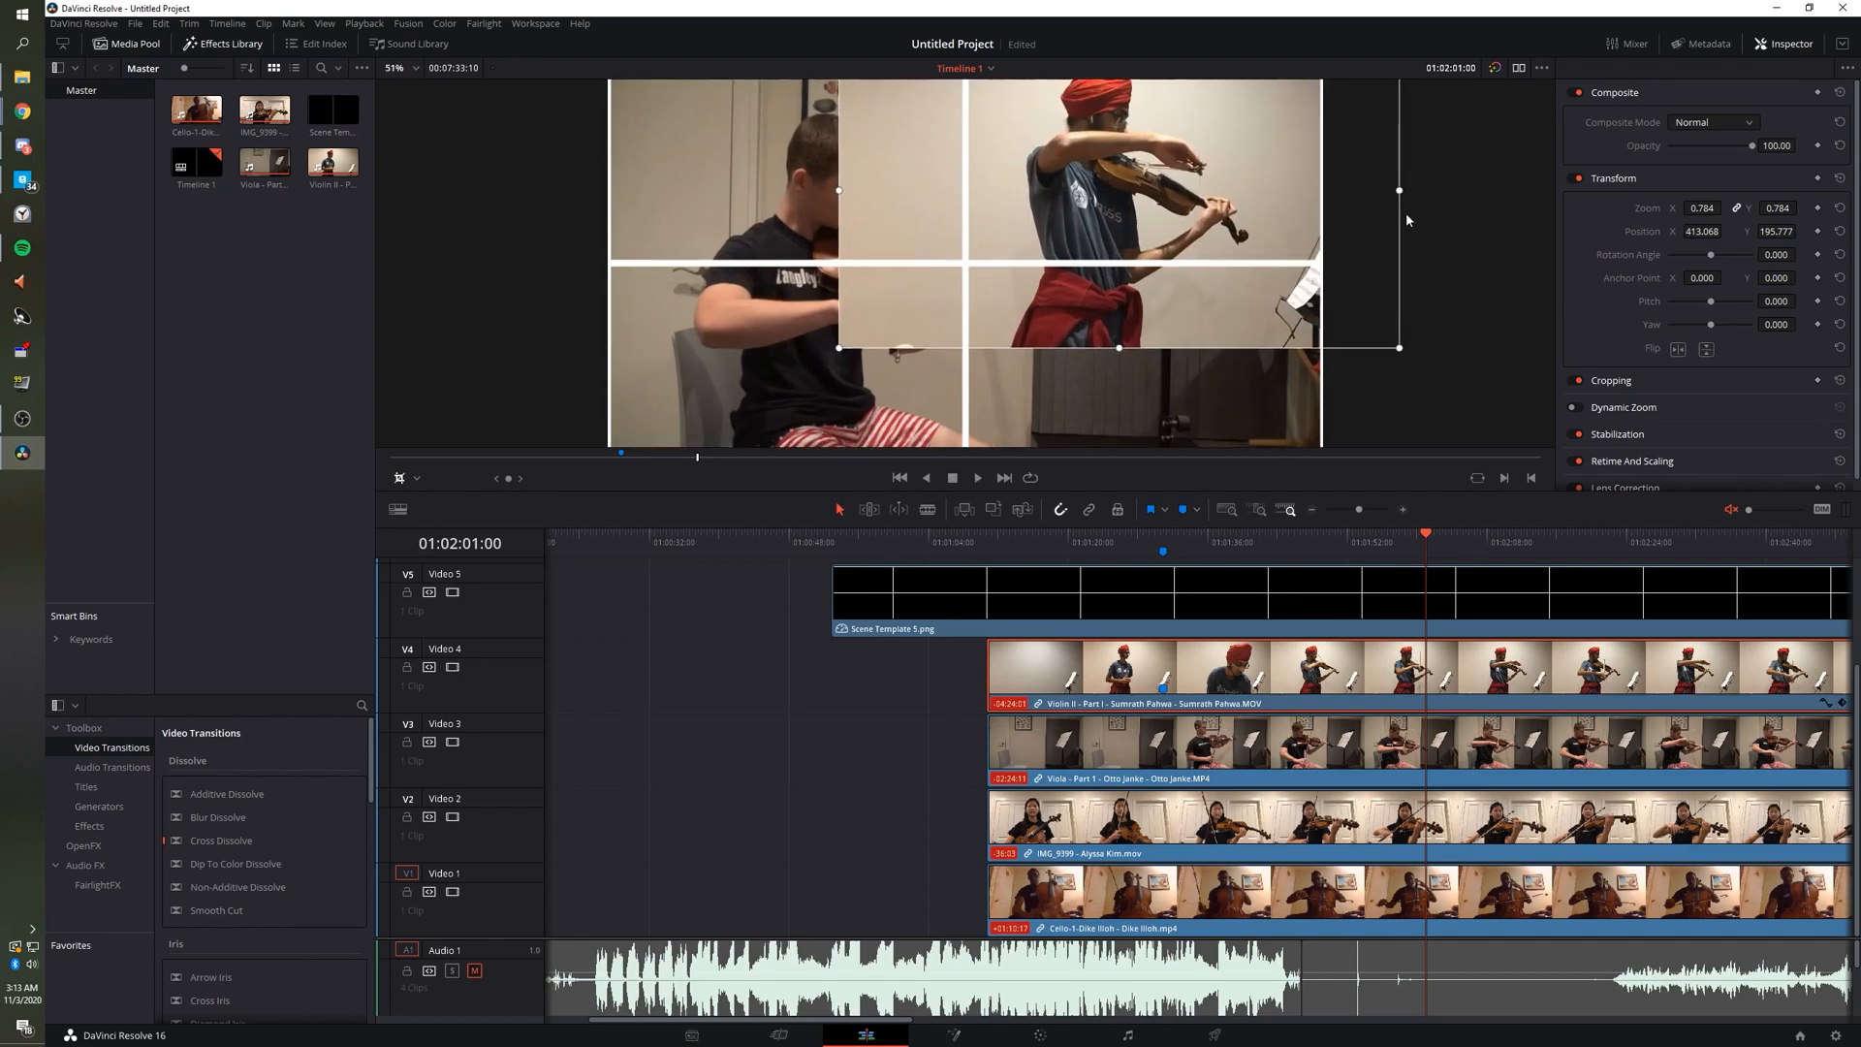
pyautogui.scroll(-1, 1298, 105)
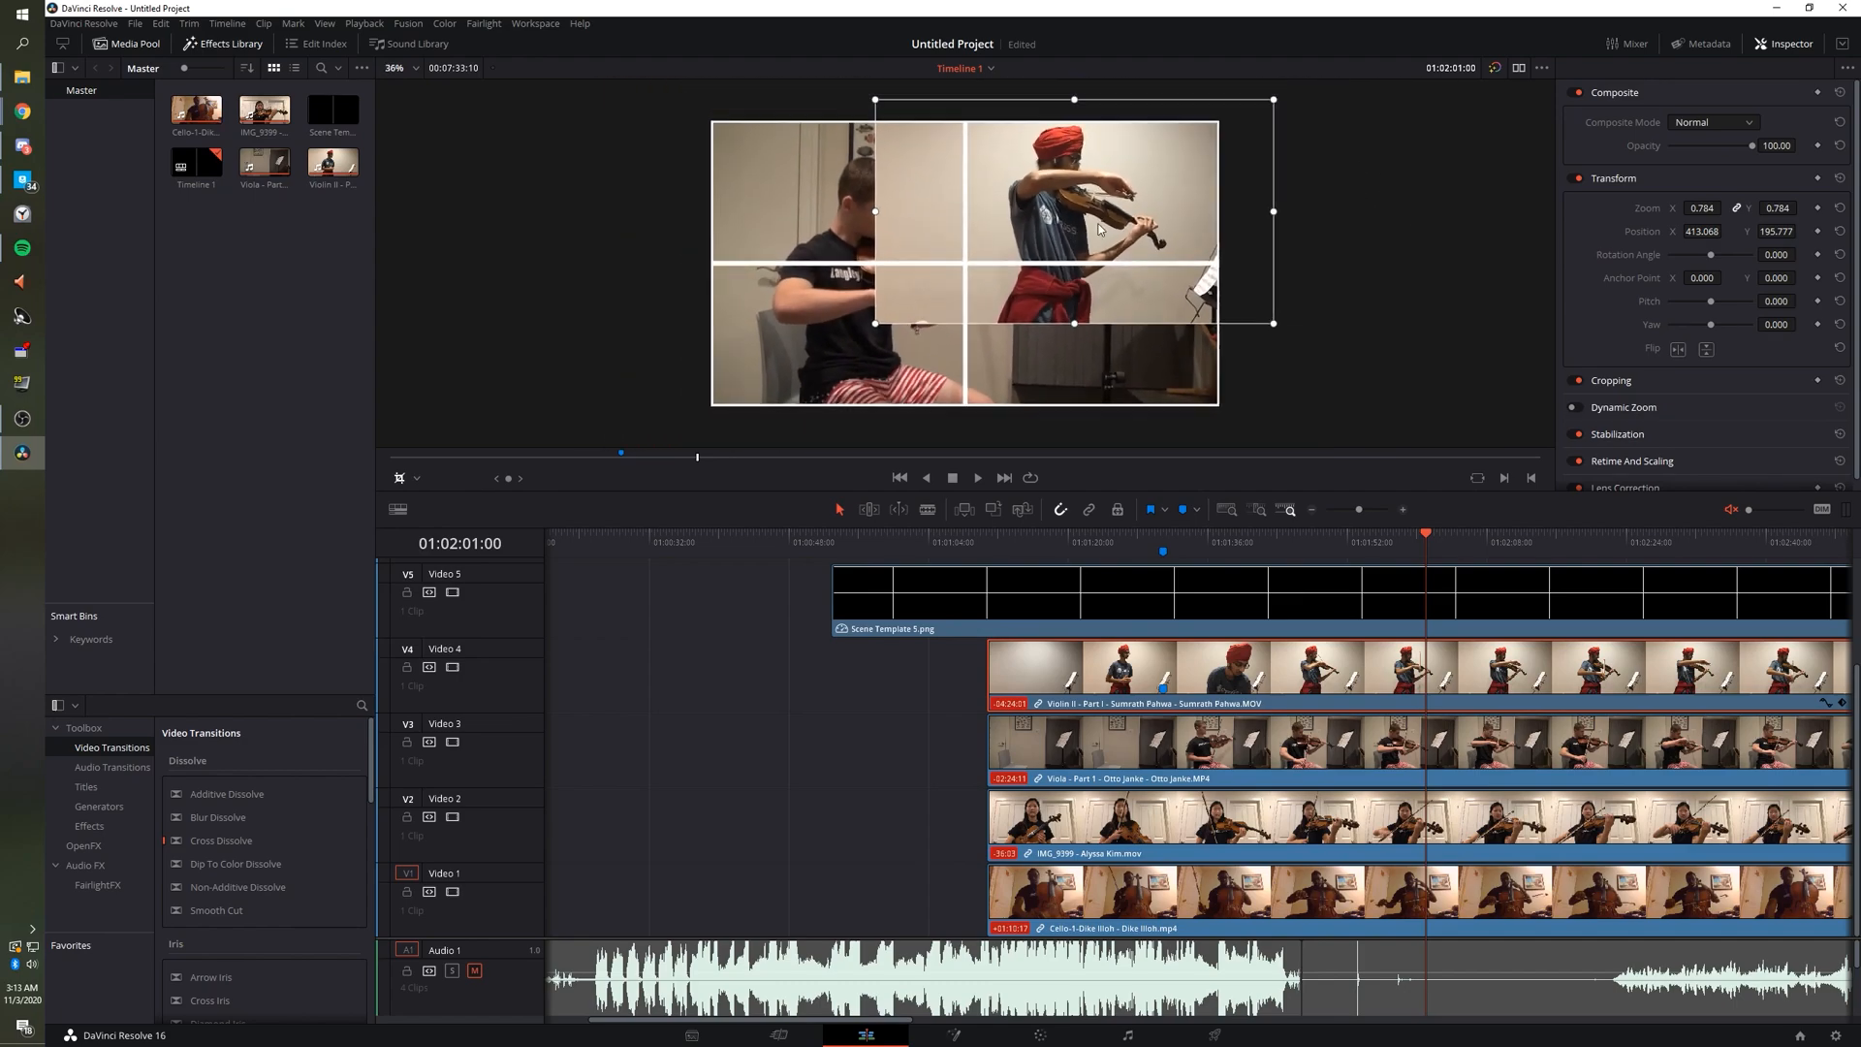
pyautogui.moveTo(1273, 99); pyautogui.dragTo(1189, 161)
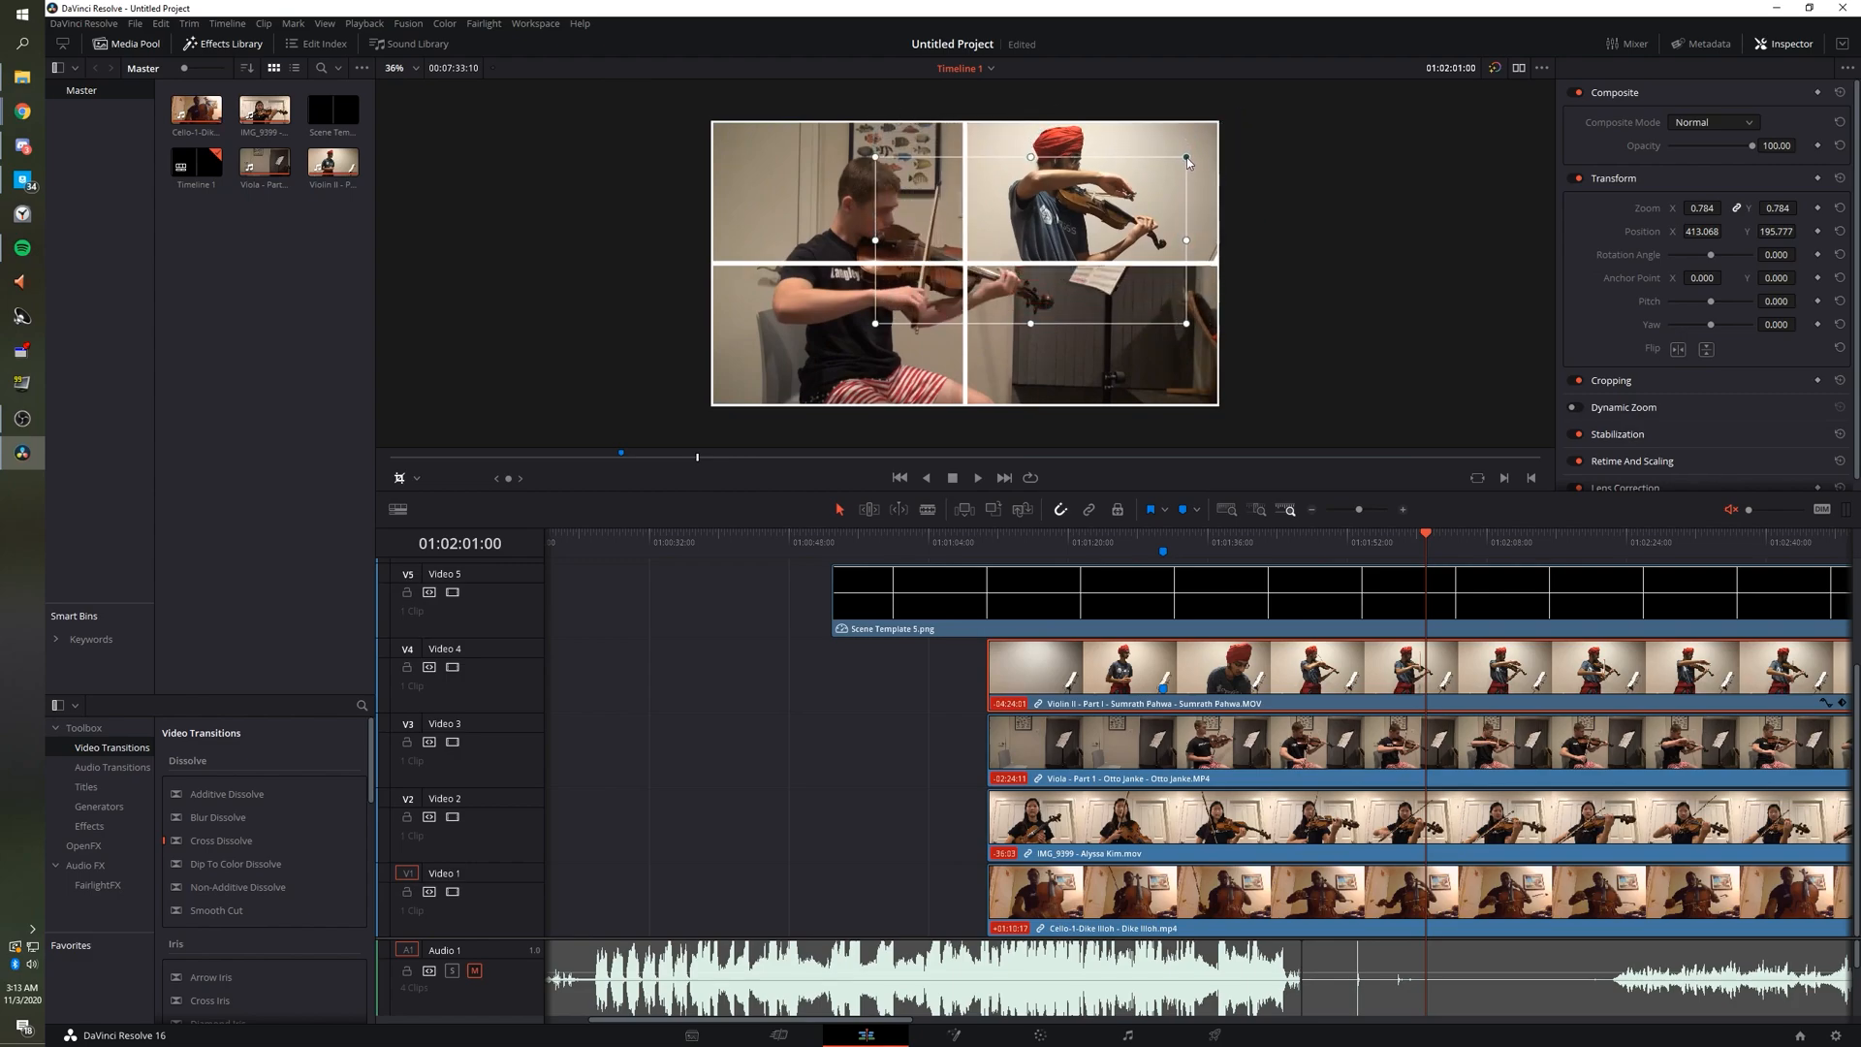
pyautogui.scroll(3, 990, 245)
pyautogui.scroll(-2, 1366, 206)
pyautogui.scroll(1, 1365, 184)
pyautogui.scroll(-2, 1363, 165)
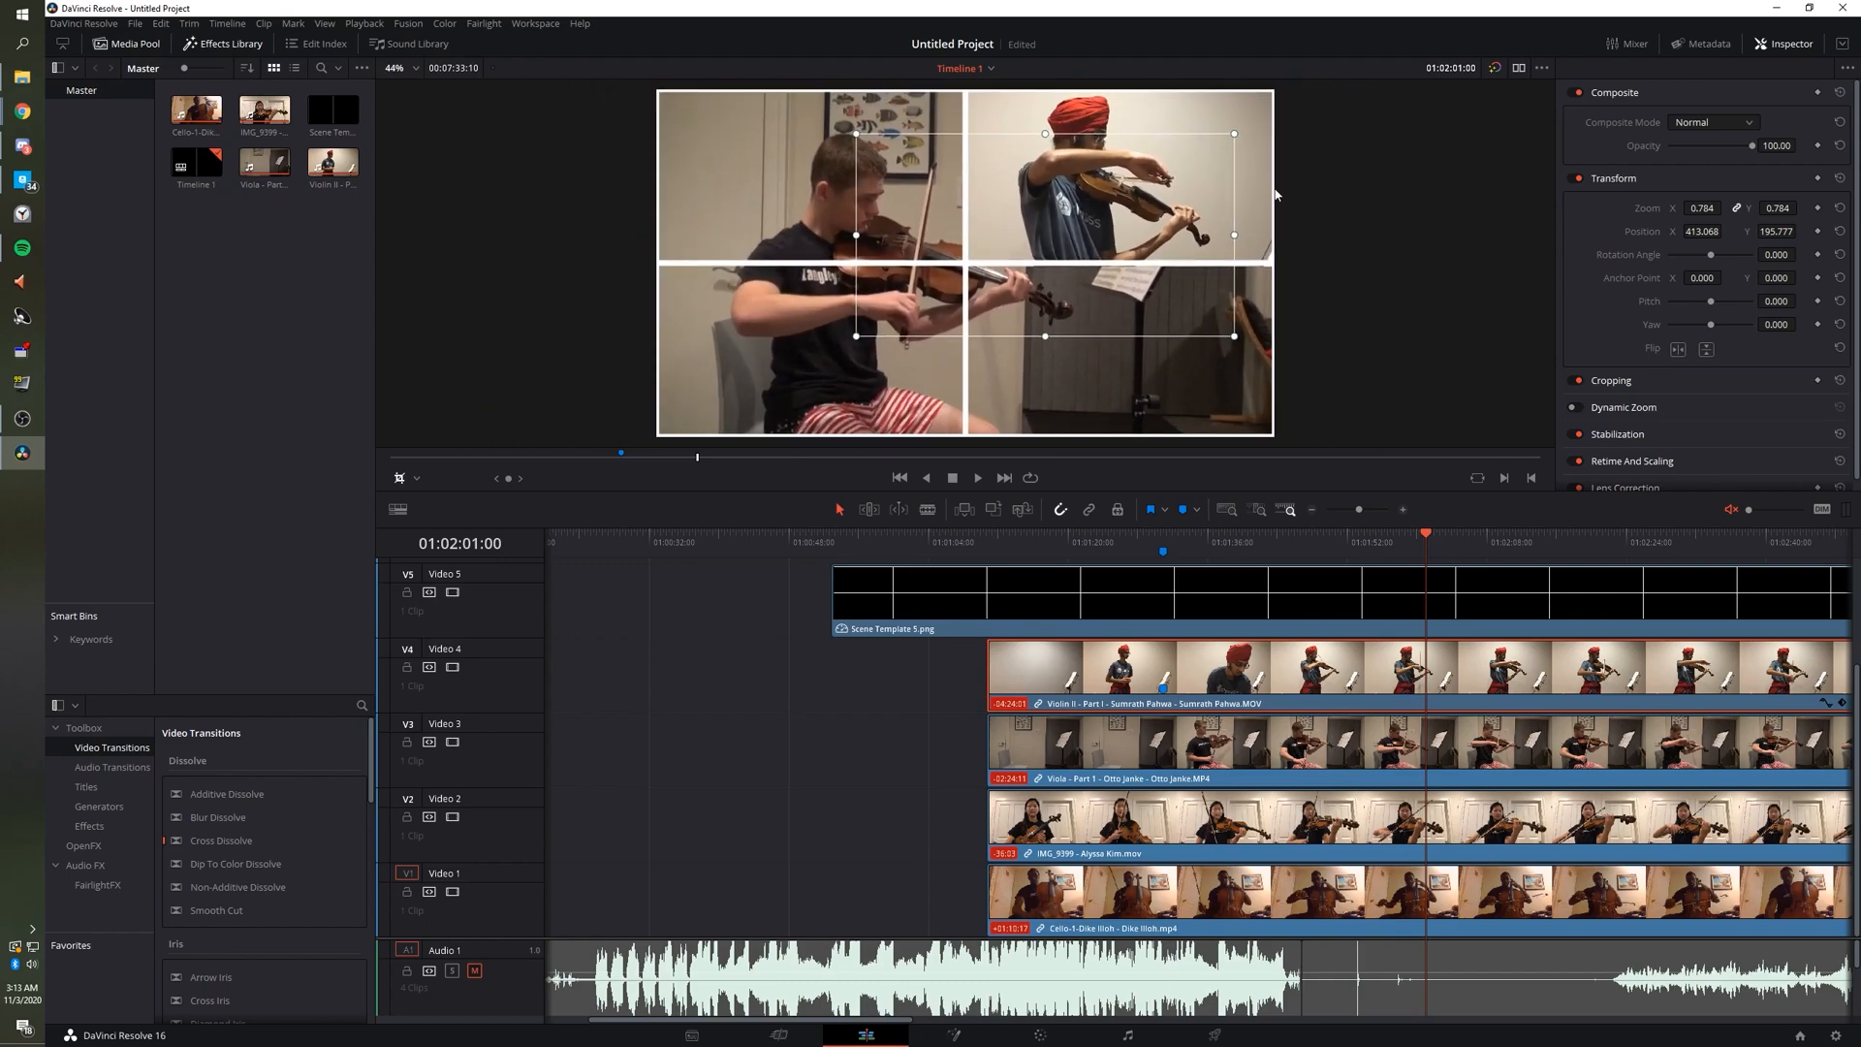
pyautogui.moveTo(864, 323); pyautogui.dragTo(926, 311)
pyautogui.scroll(4, 1029, 206)
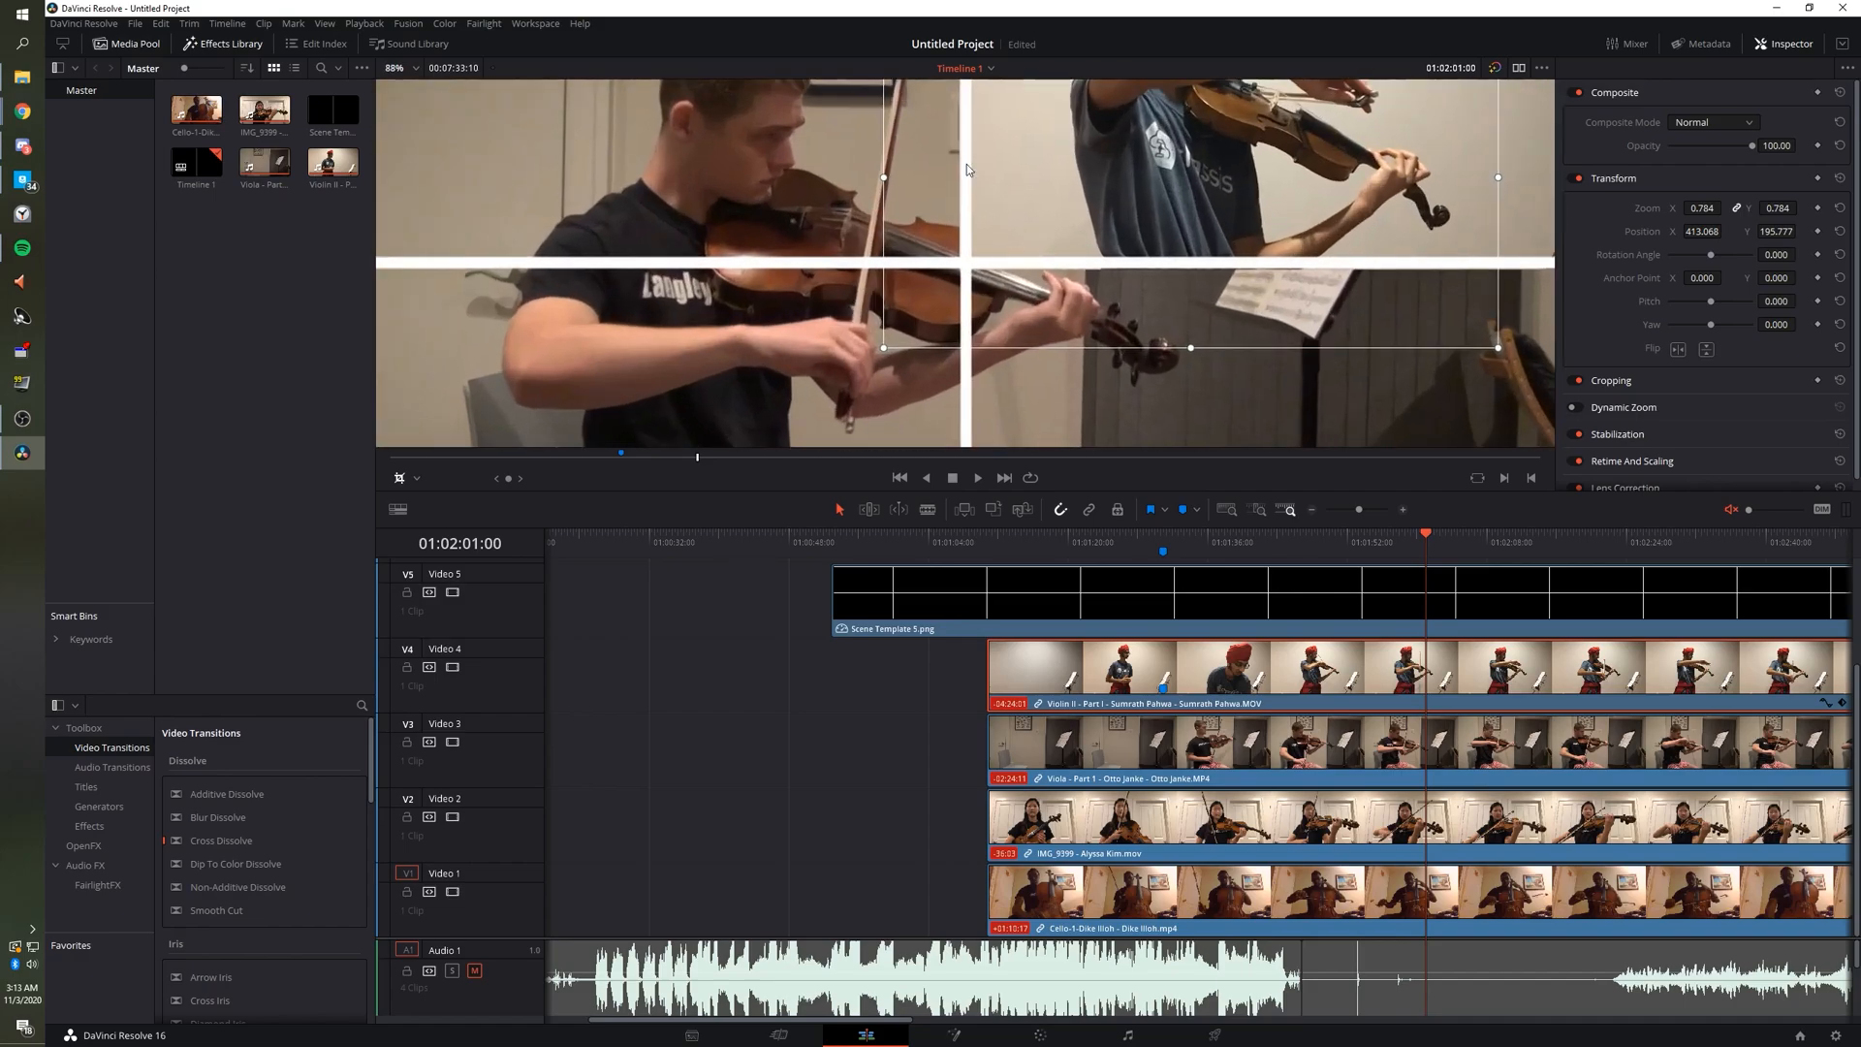
pyautogui.scroll(3, 1032, 234)
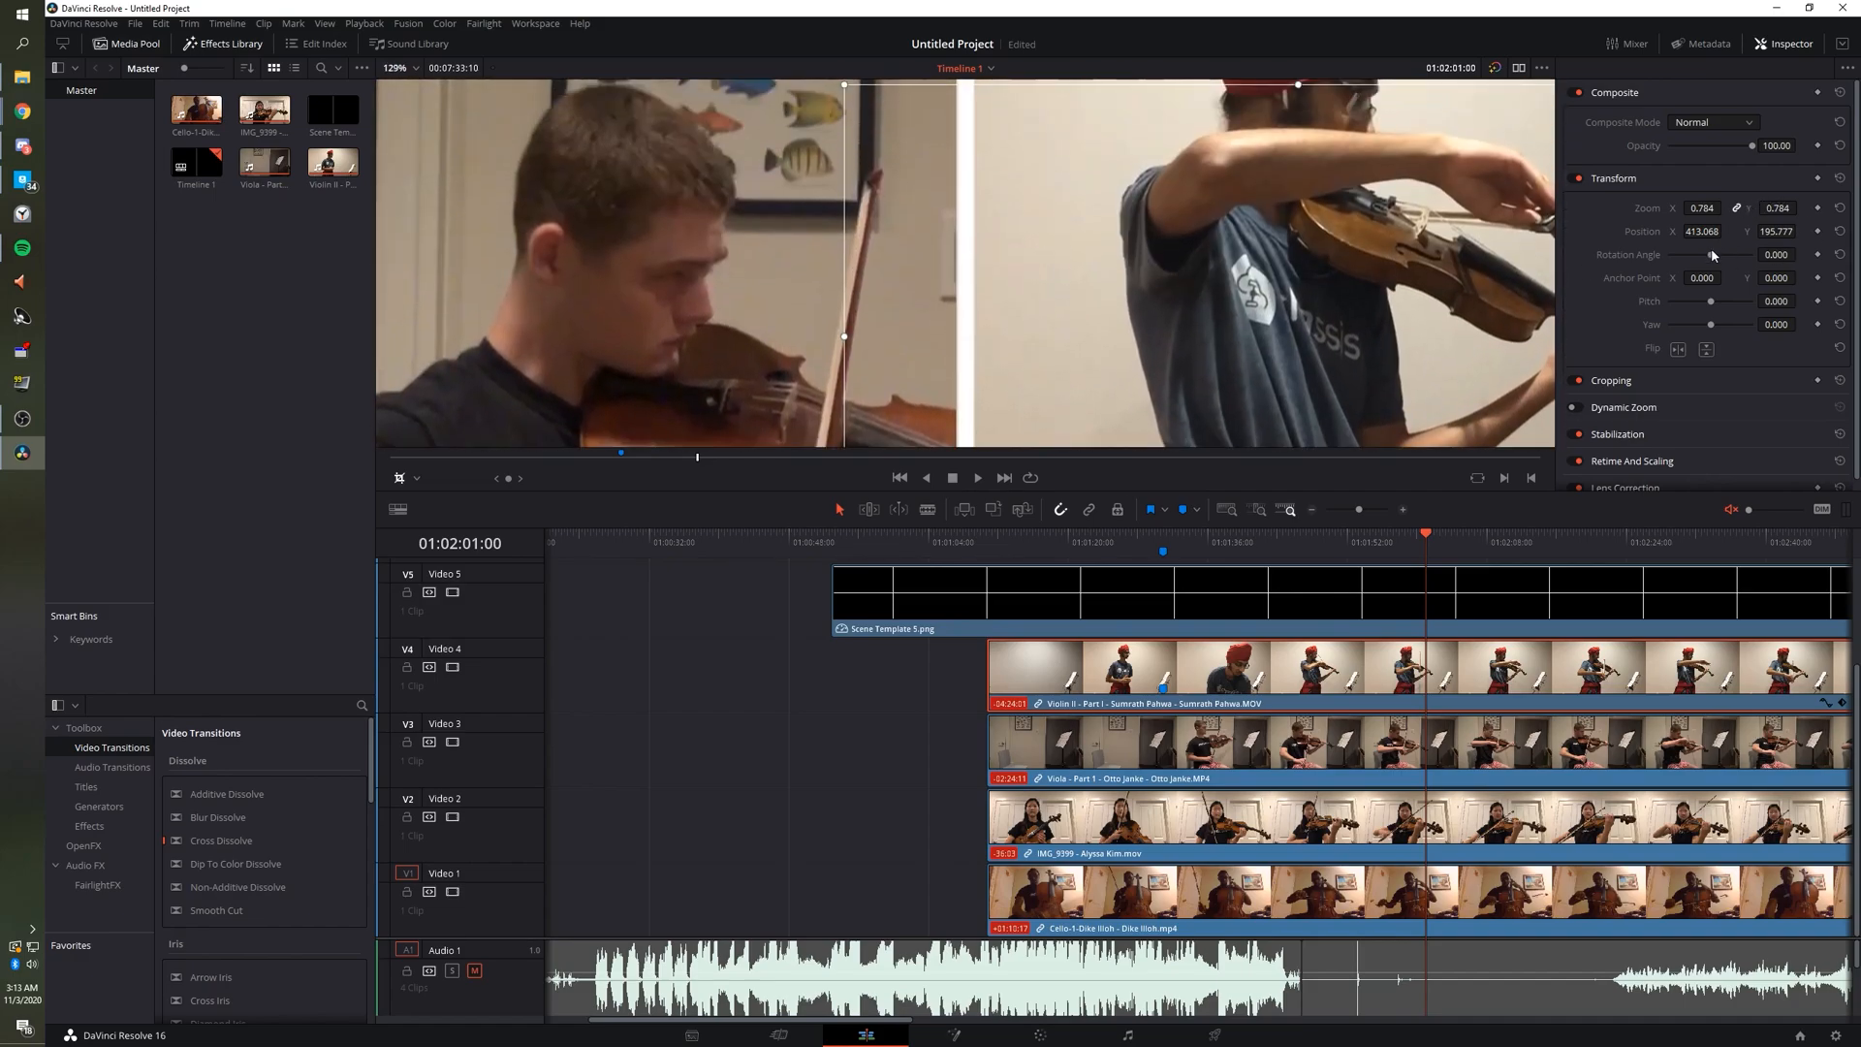
# Set the Violin II clip's Crop Left to 254.535 in the Inspector's Cropping section.
pyautogui.click(365, 23)
pyautogui.moveTo(391, 84)
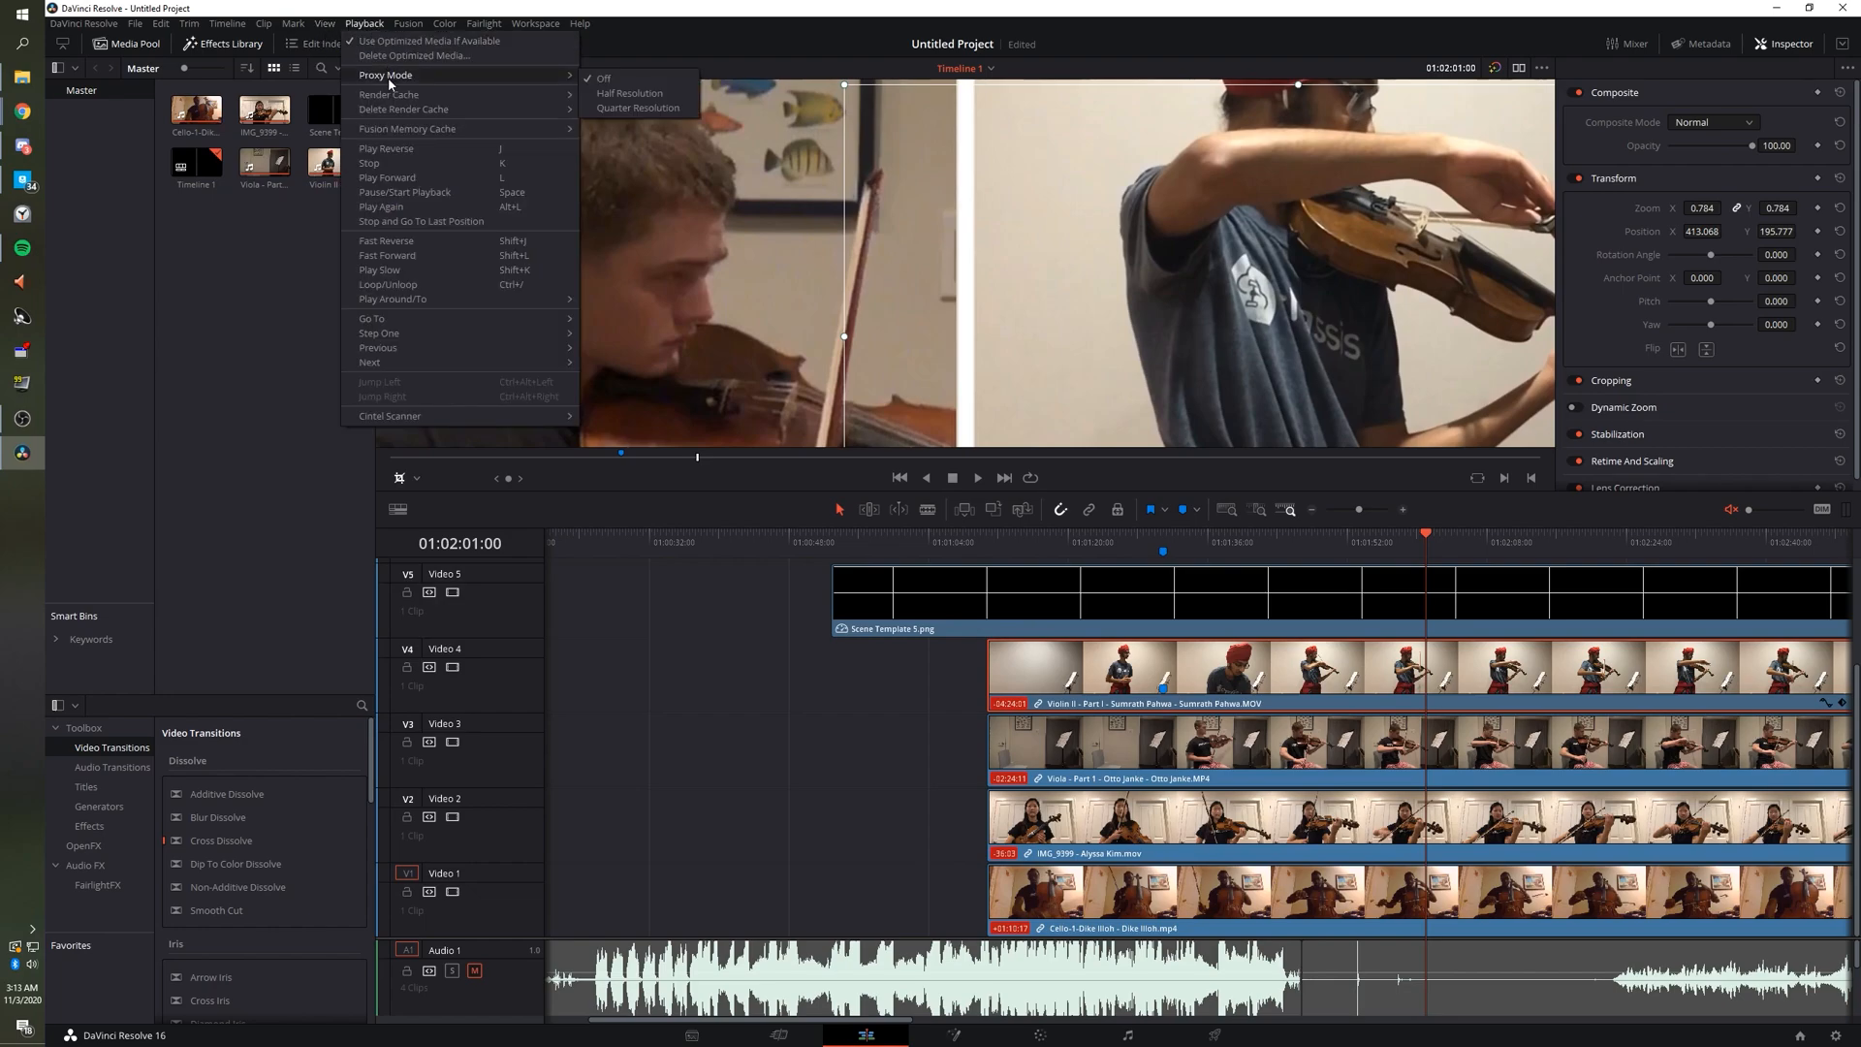
pyautogui.click(676, 6)
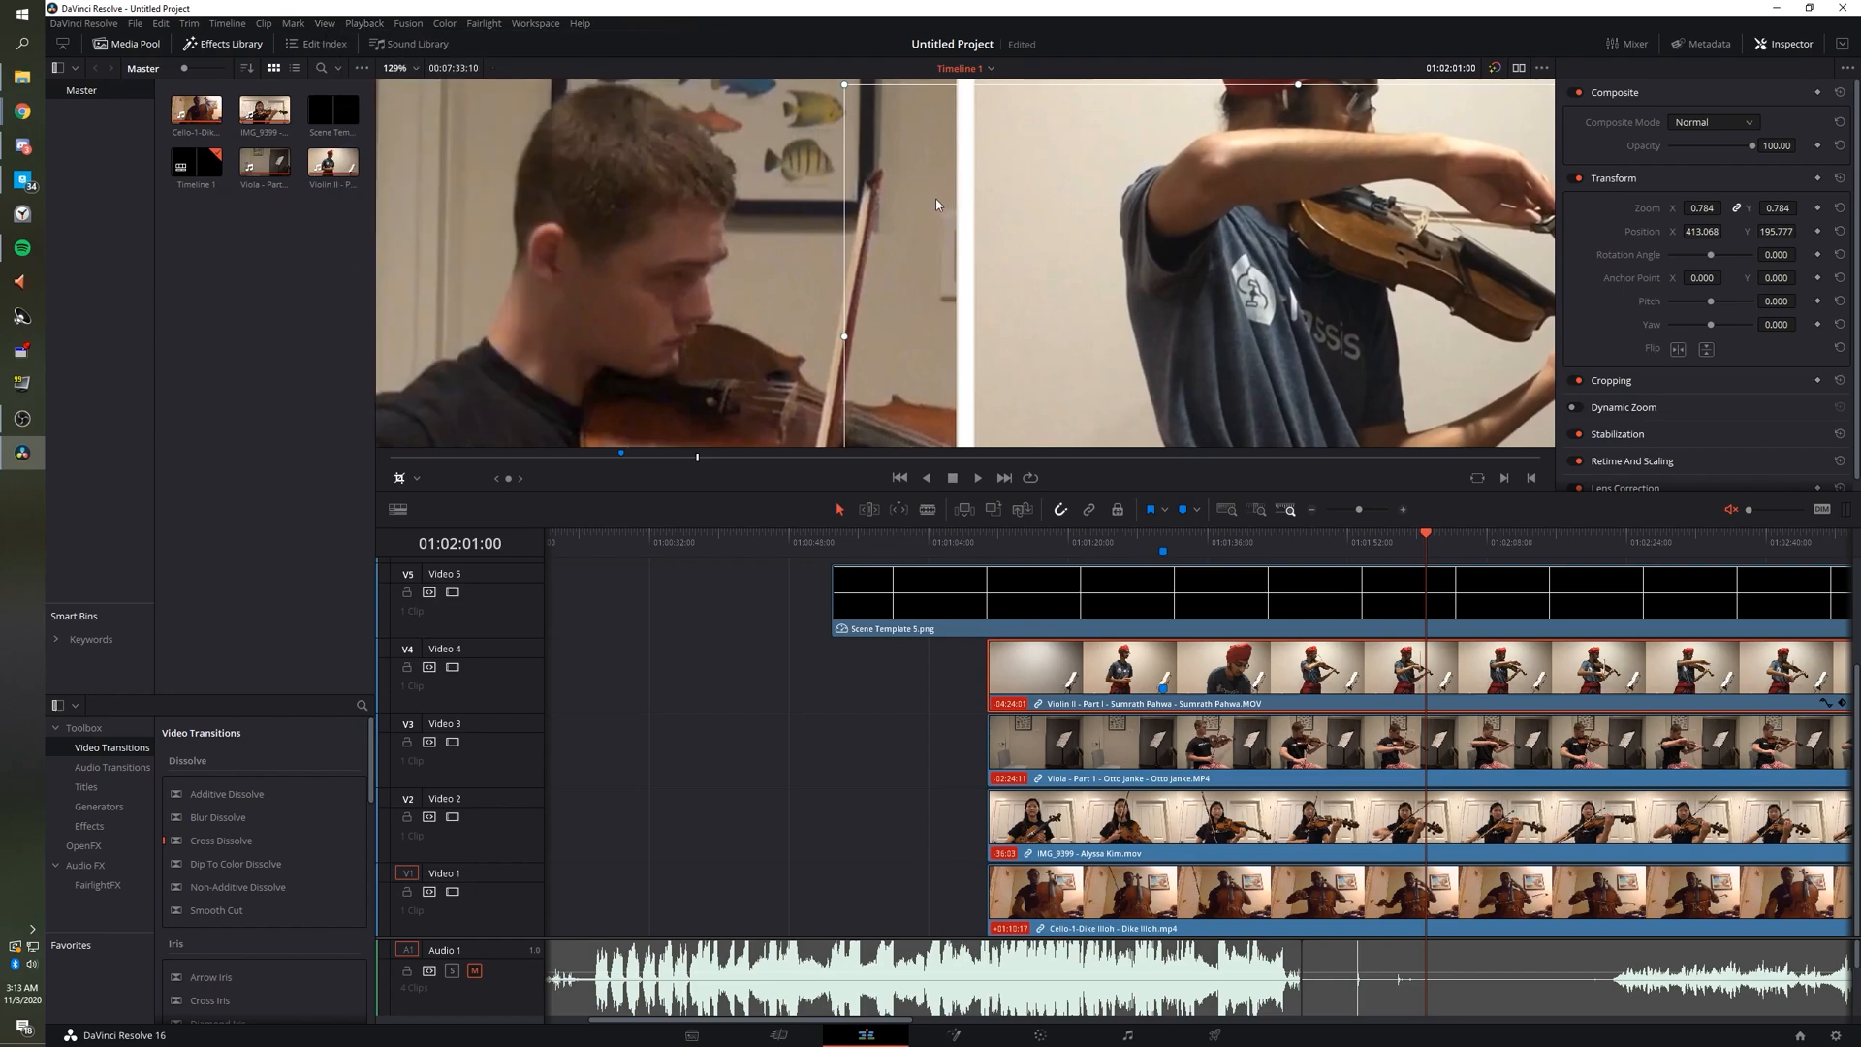
pyautogui.scroll(-1, 952, 225)
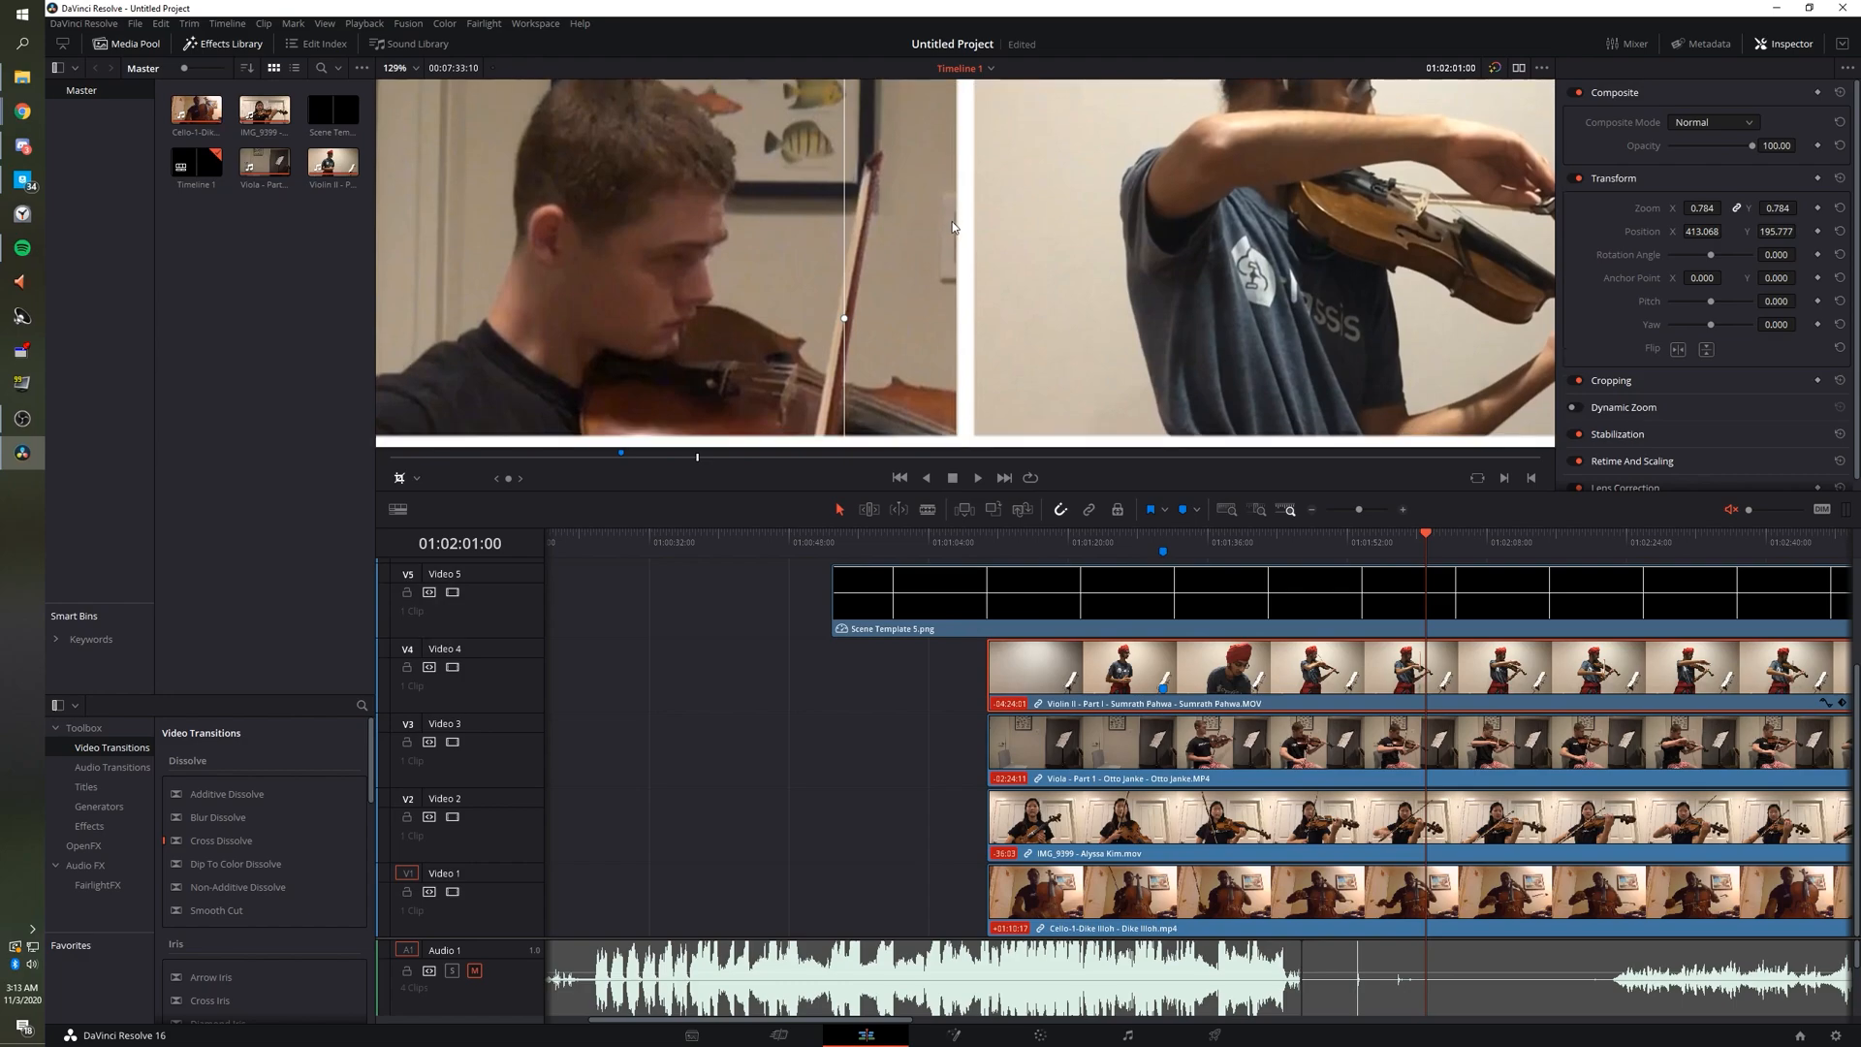
pyautogui.scroll(3, 952, 226)
pyautogui.scroll(6, 997, 156)
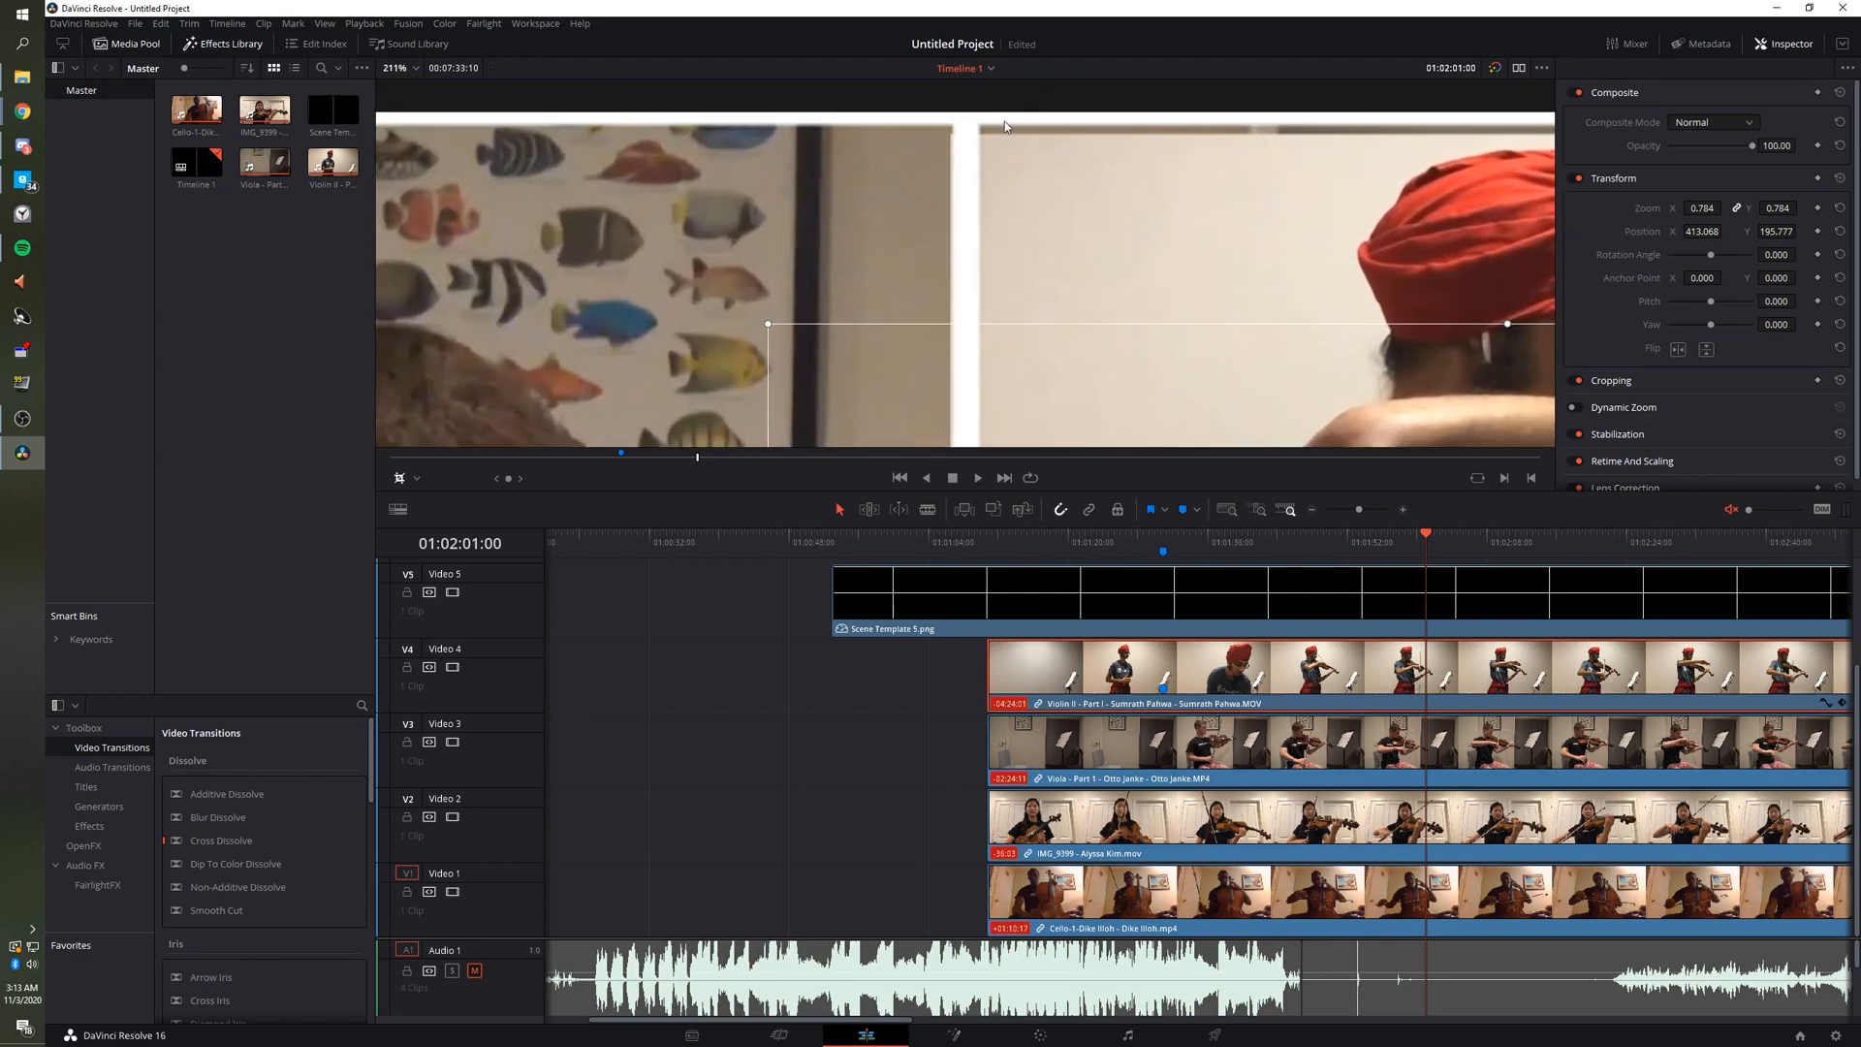
pyautogui.click(1640, 381)
pyautogui.scroll(-3, 1706, 349)
pyautogui.moveTo(1774, 279); pyautogui.dragTo(1800, 349)
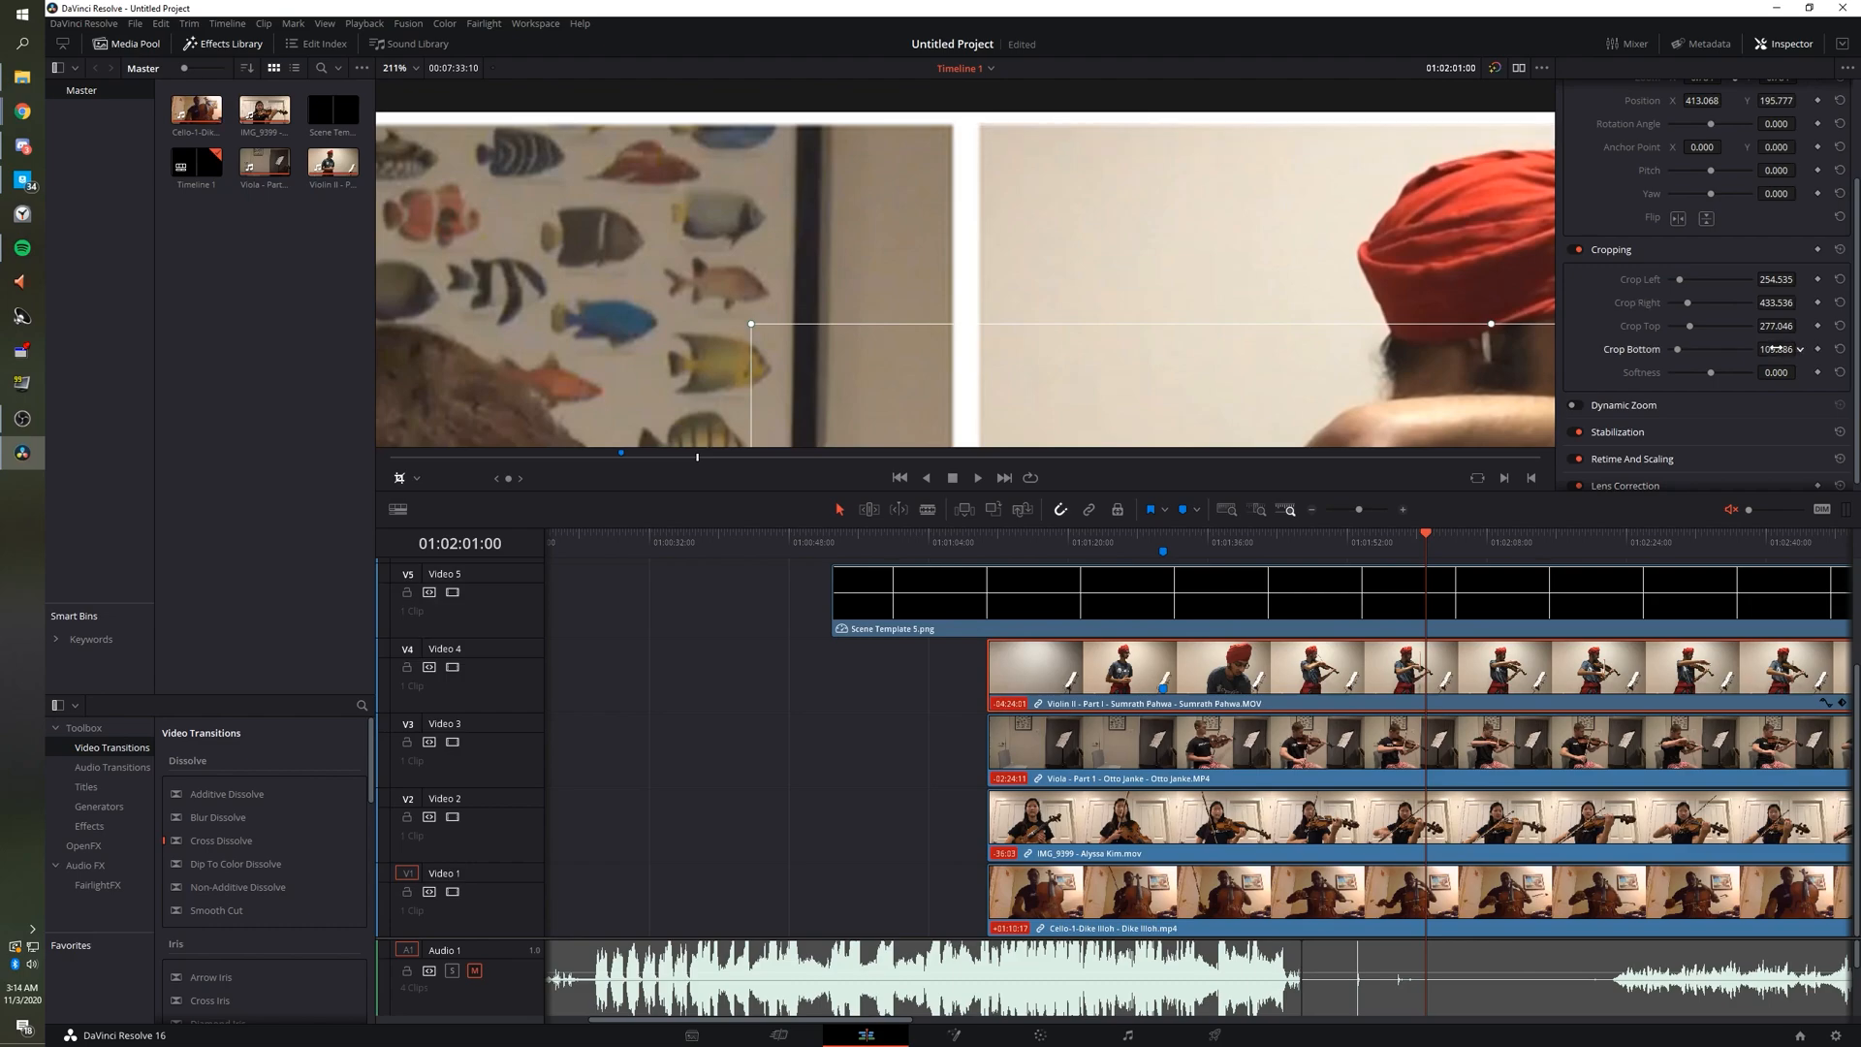
# Raise the Violin II clip's Crop Top to 288.046 so it meets the grid line.
pyautogui.scroll(-6, 1015, 197)
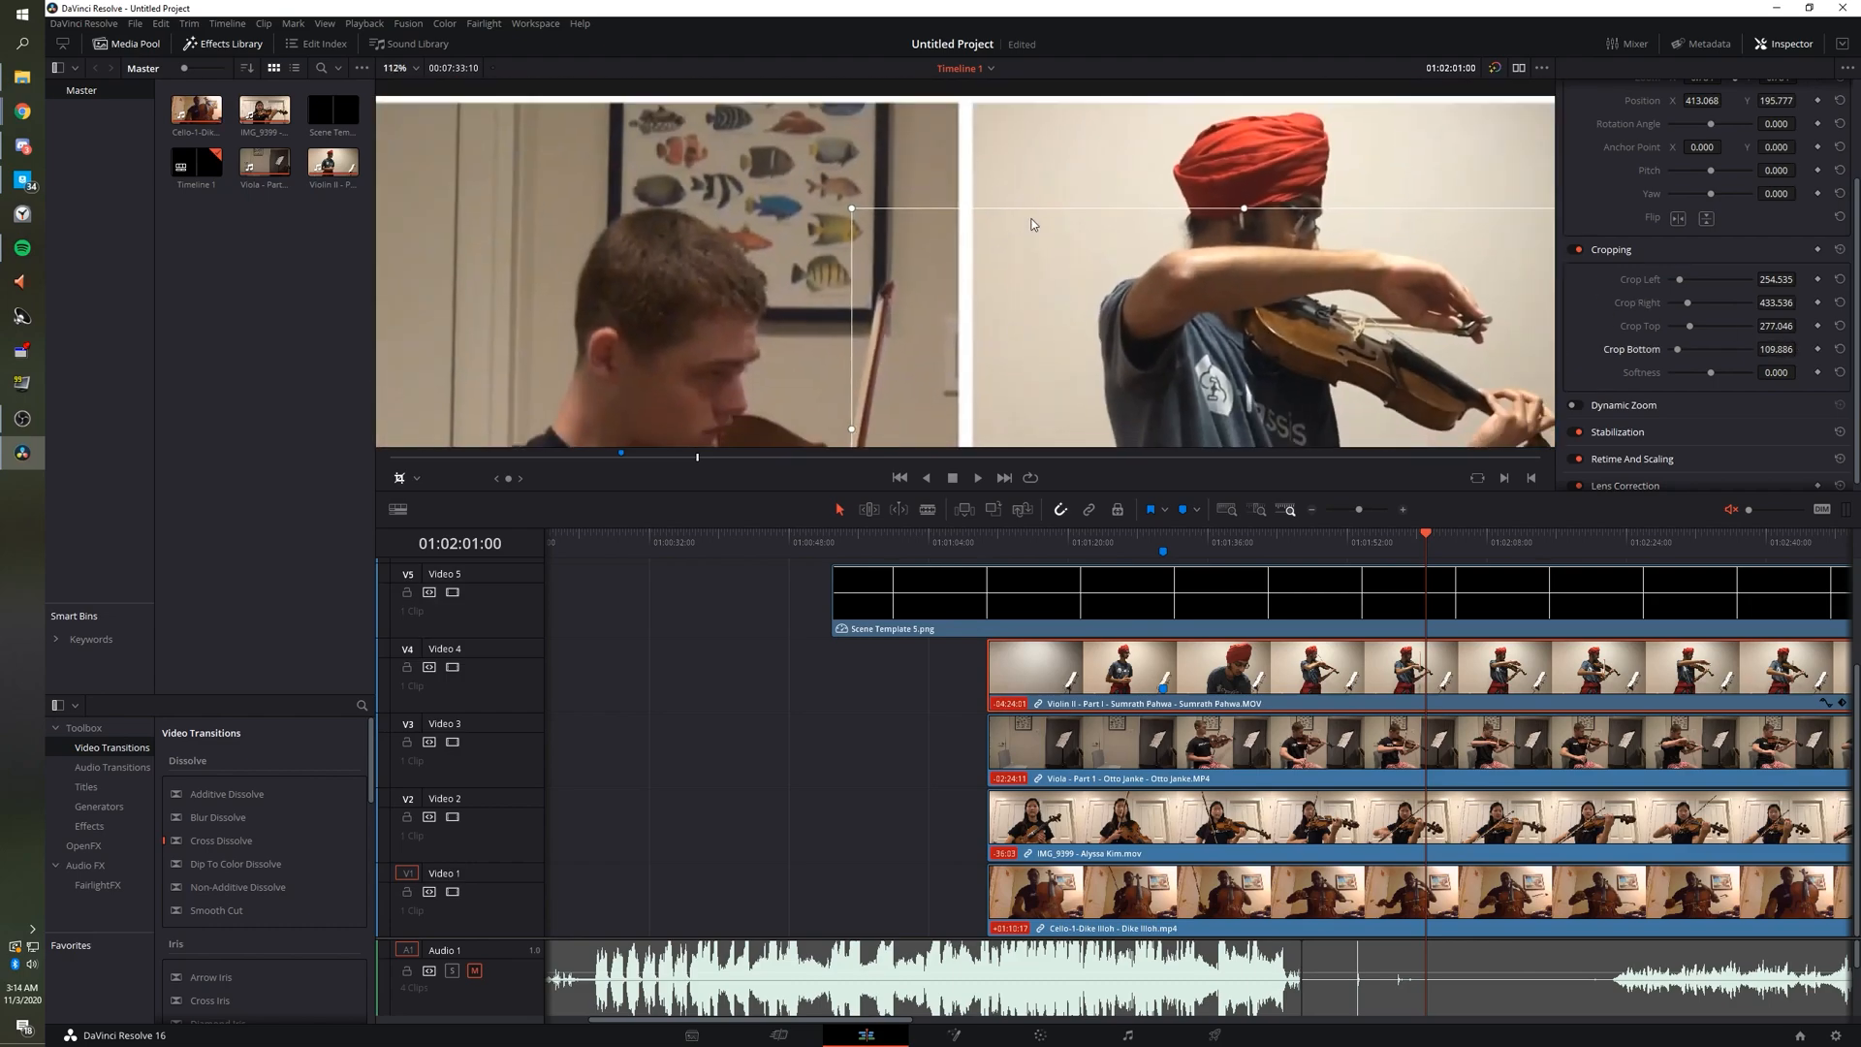
pyautogui.scroll(4, 1416, 381)
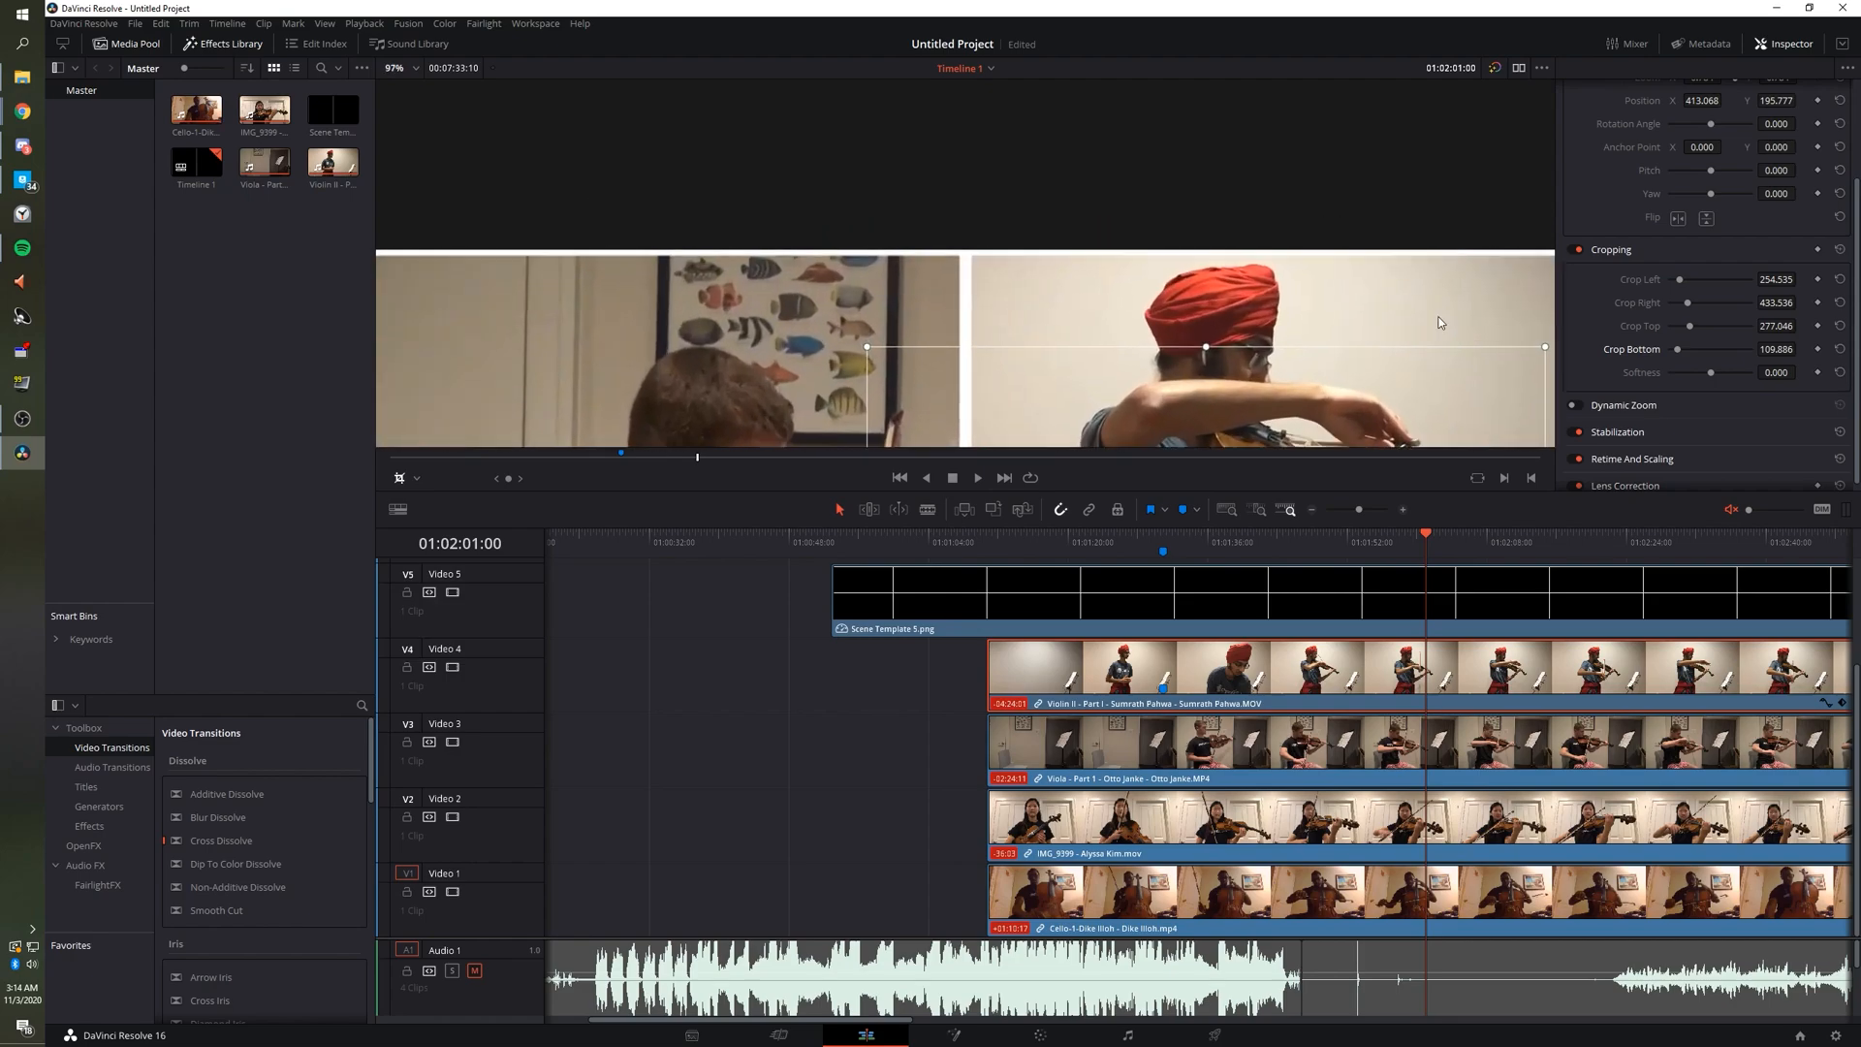
pyautogui.scroll(2, 1283, 264)
pyautogui.hscroll(10, 1251, 254)
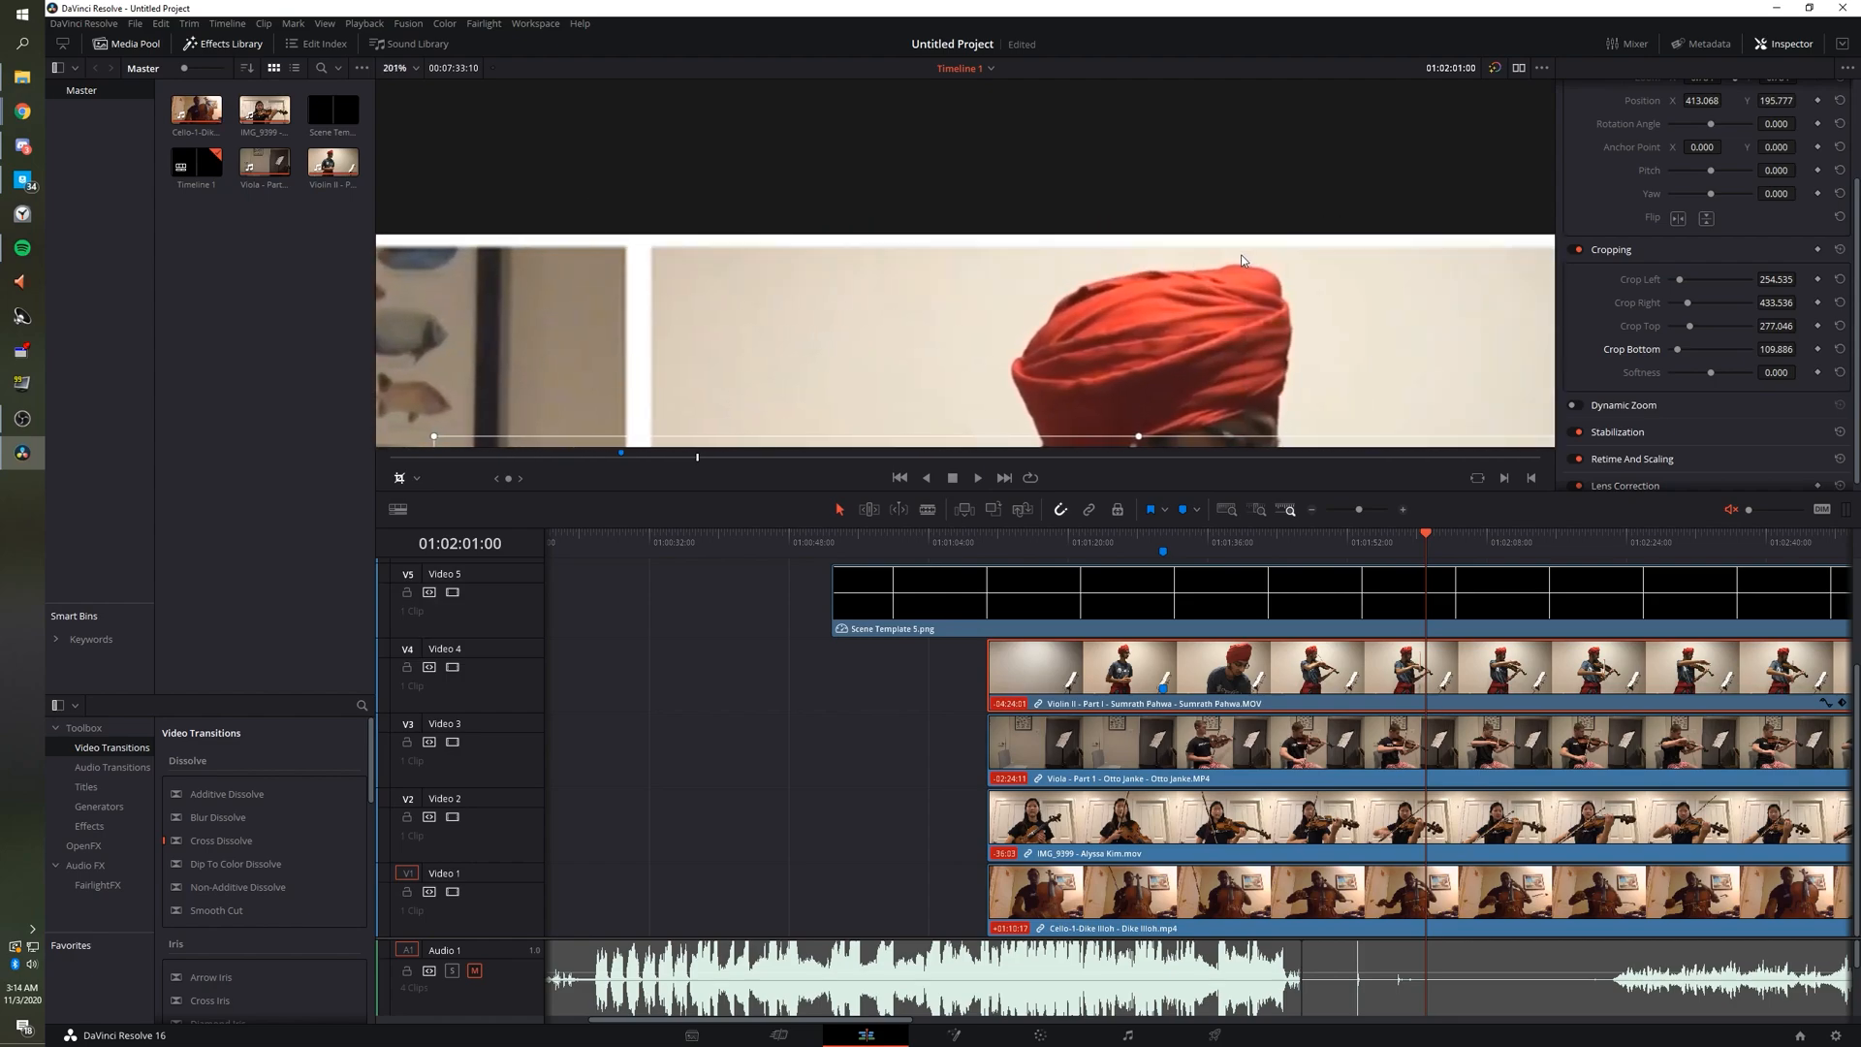
pyautogui.scroll(-1, 1295, 256)
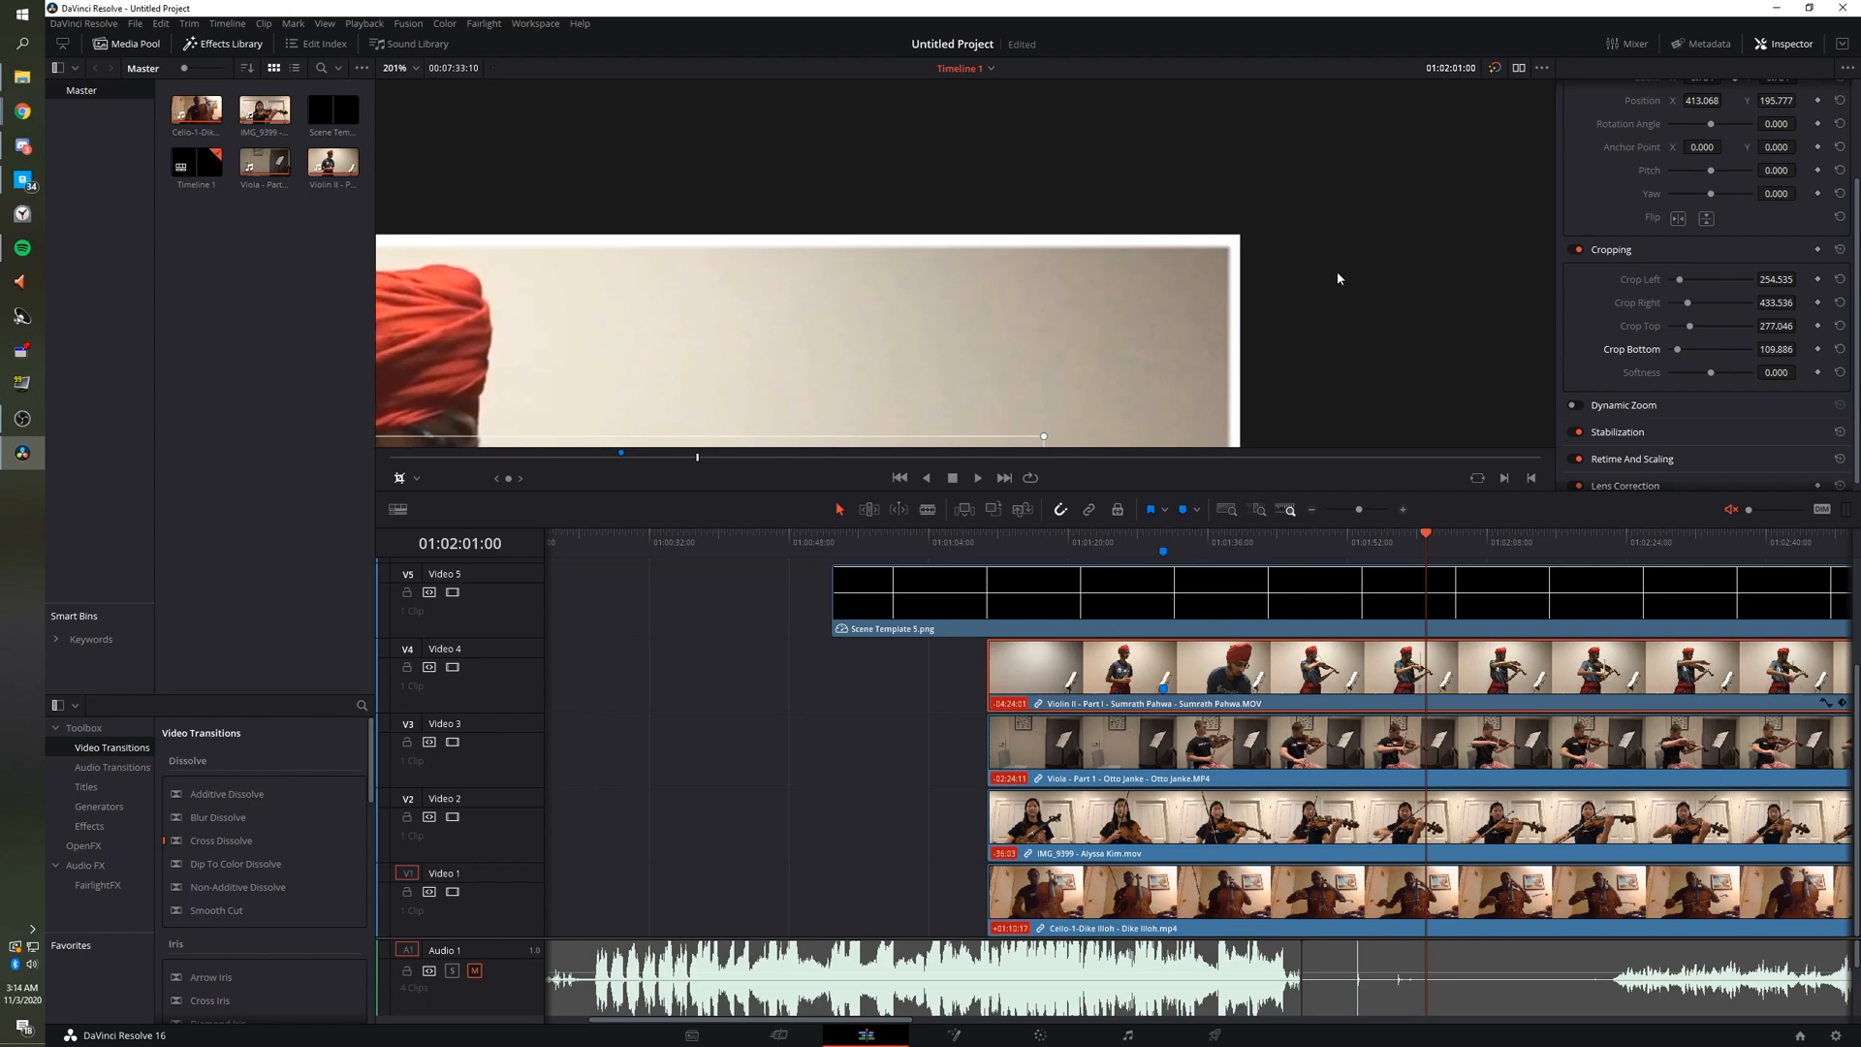
pyautogui.scroll(-8, 1183, 266)
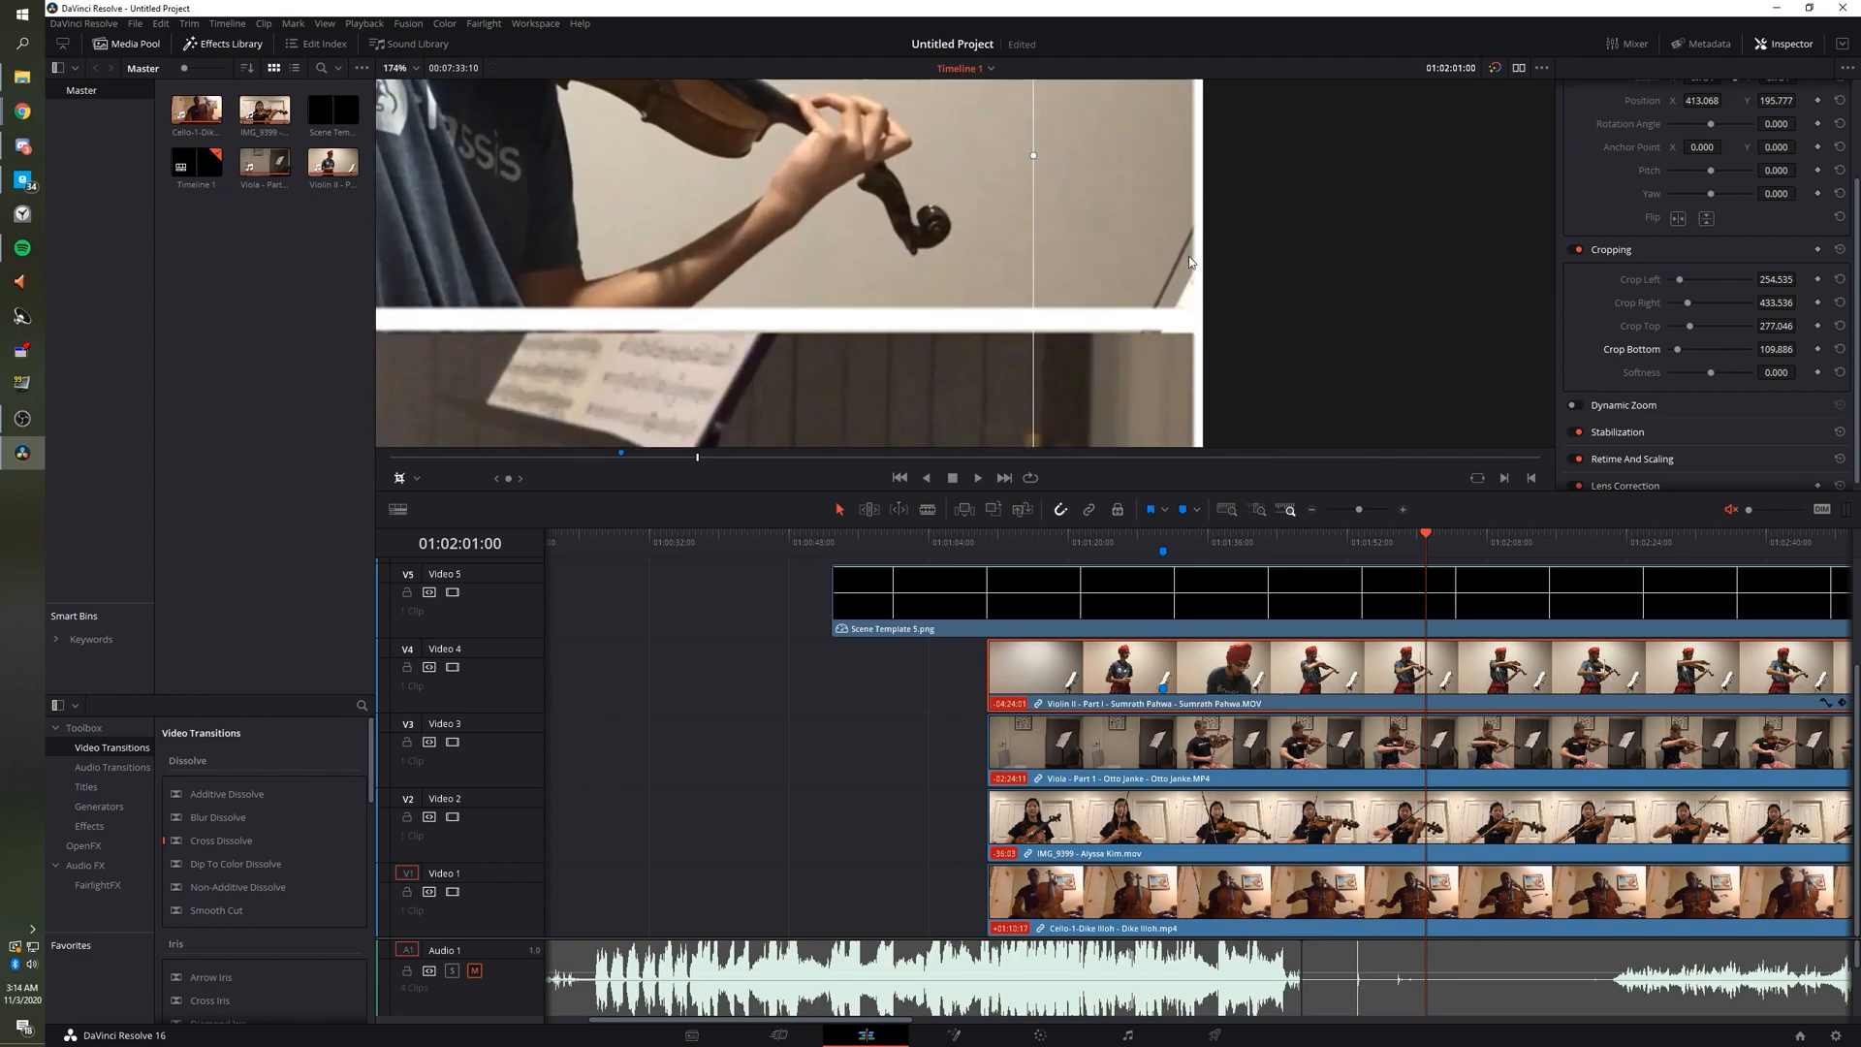
pyautogui.scroll(4, 1212, 324)
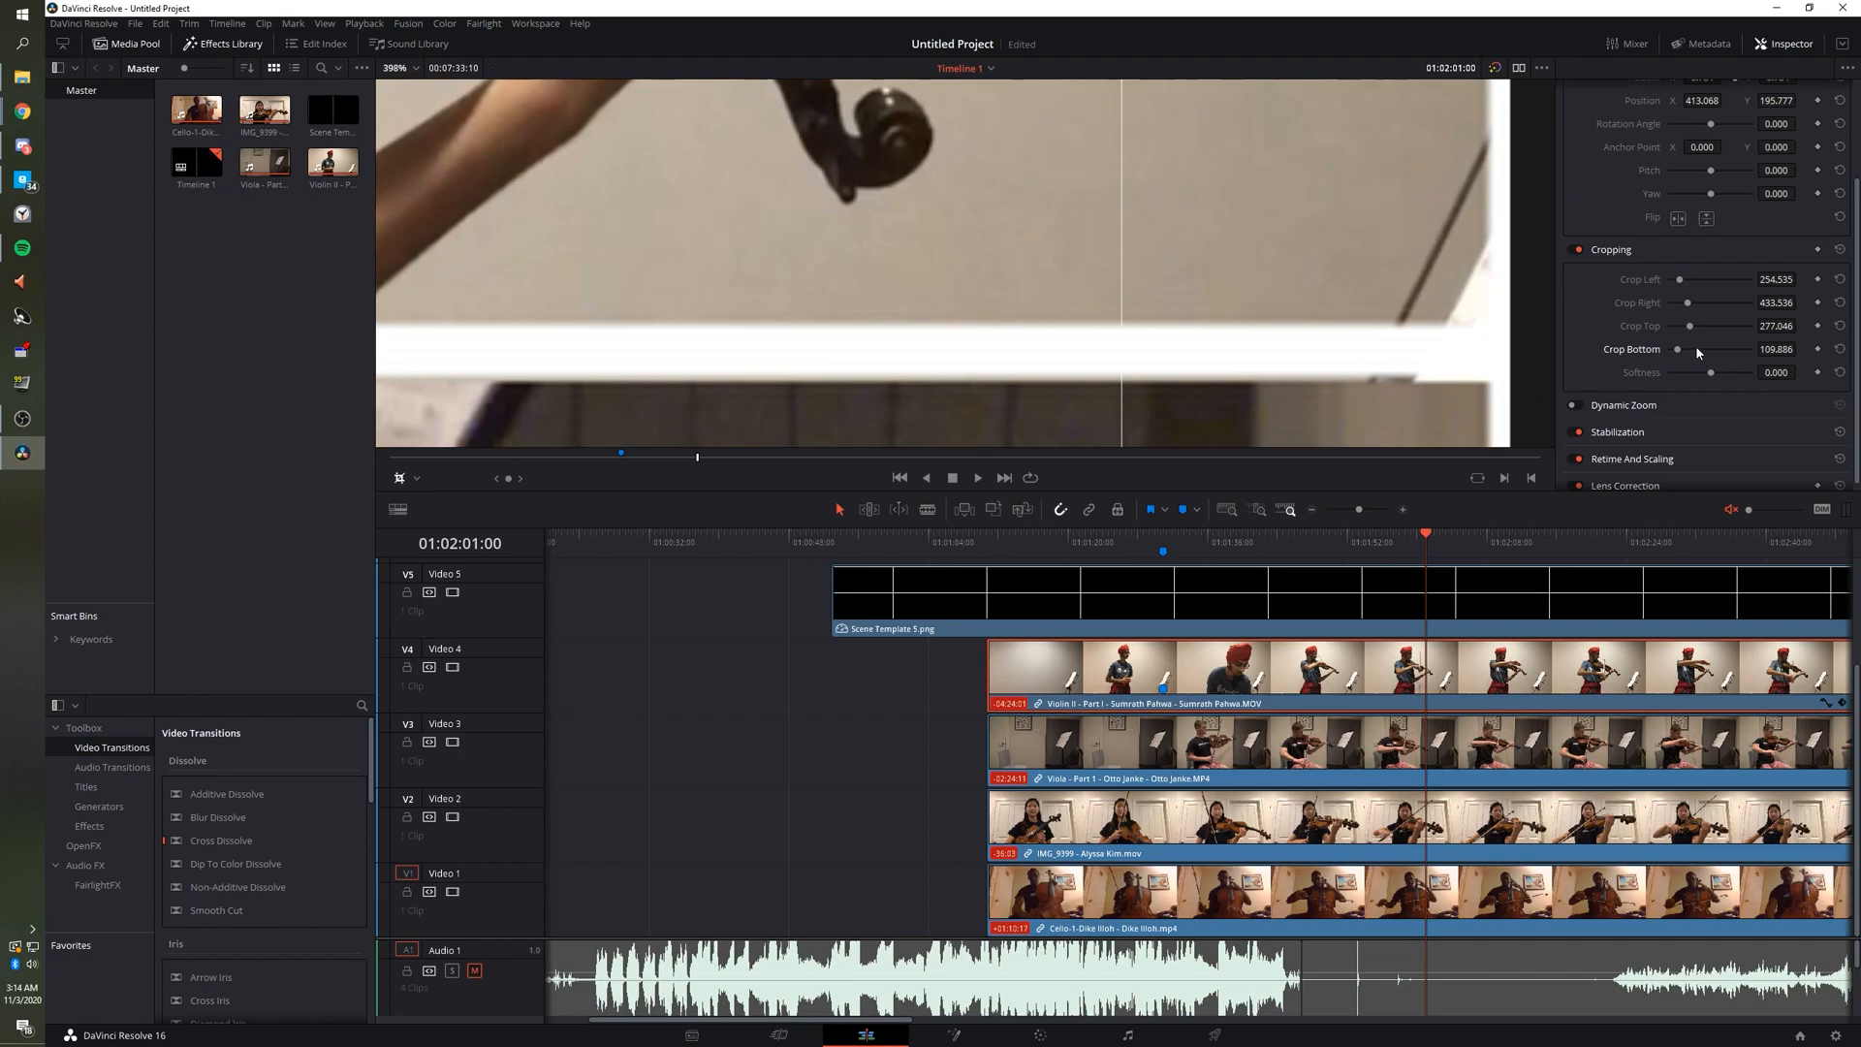
pyautogui.moveTo(1774, 326); pyautogui.dragTo(1799, 326)
# Lock the Video 4 track holding the cropped Violin II clip.
pyautogui.scroll(-10, 1335, 320)
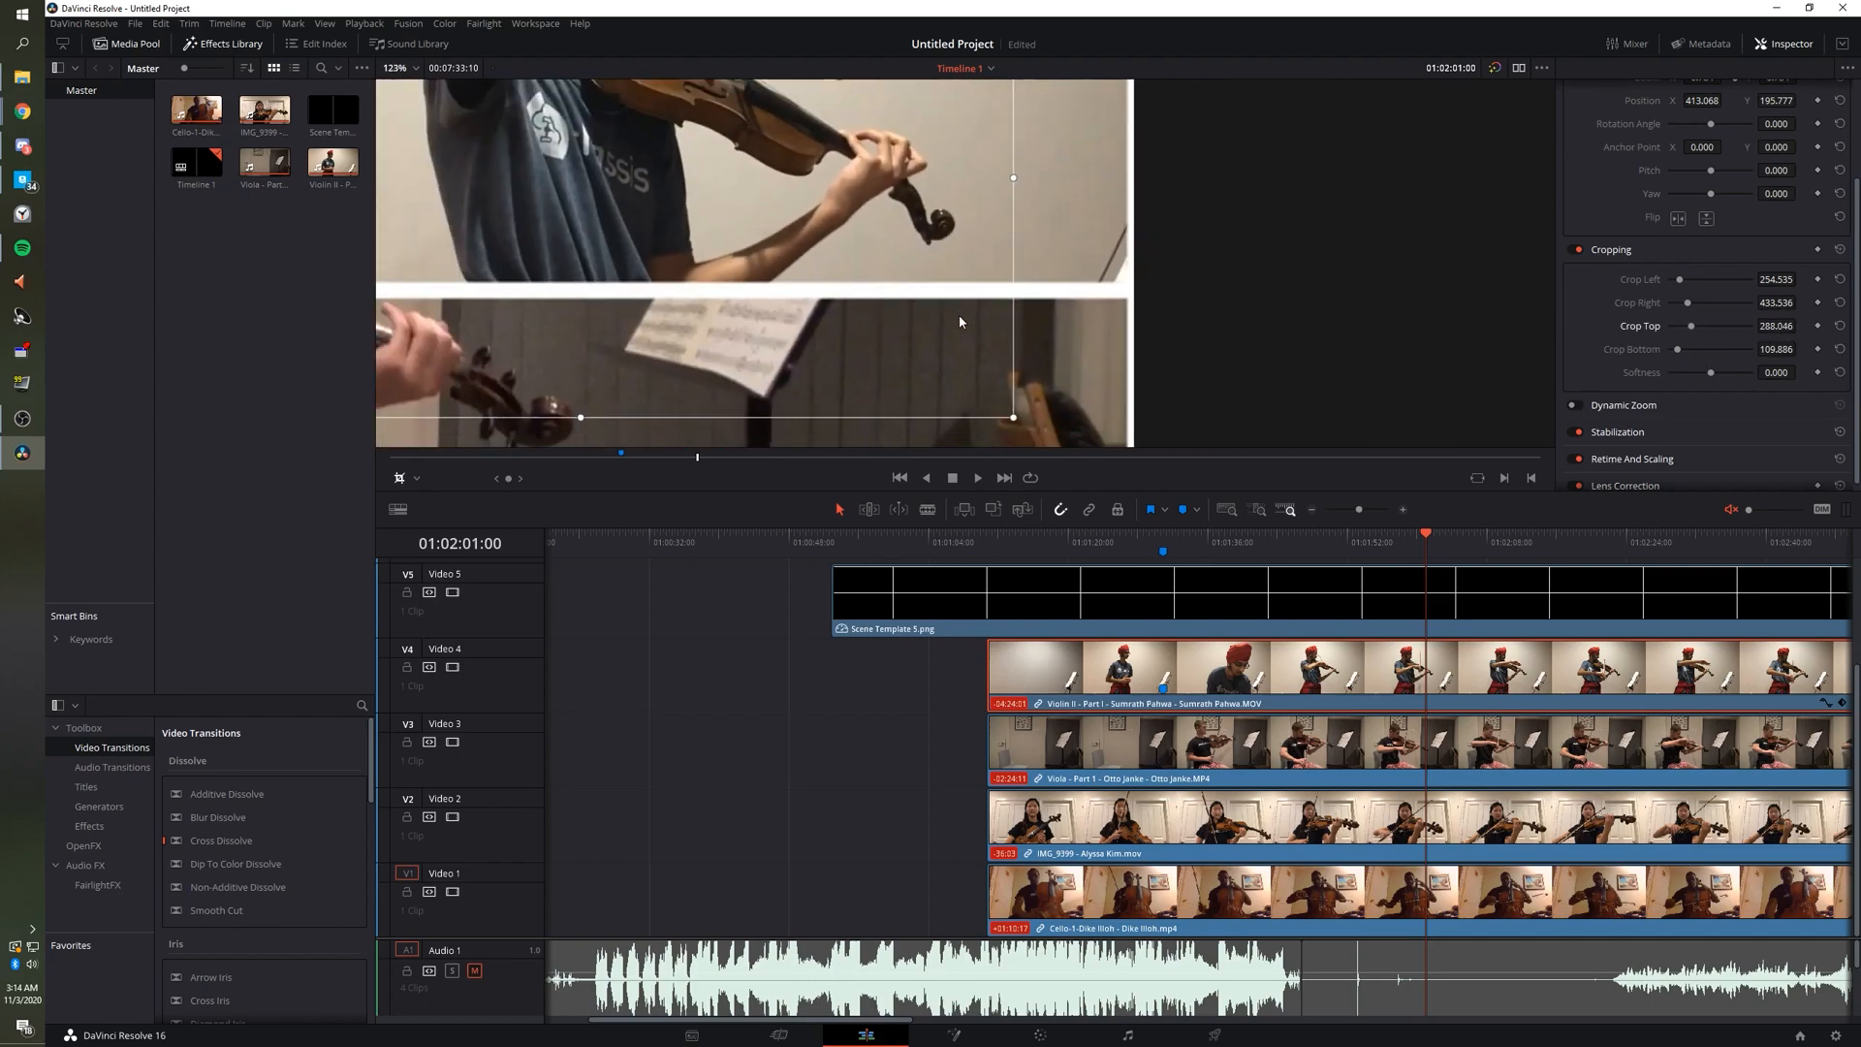
pyautogui.scroll(-1, 775, 289)
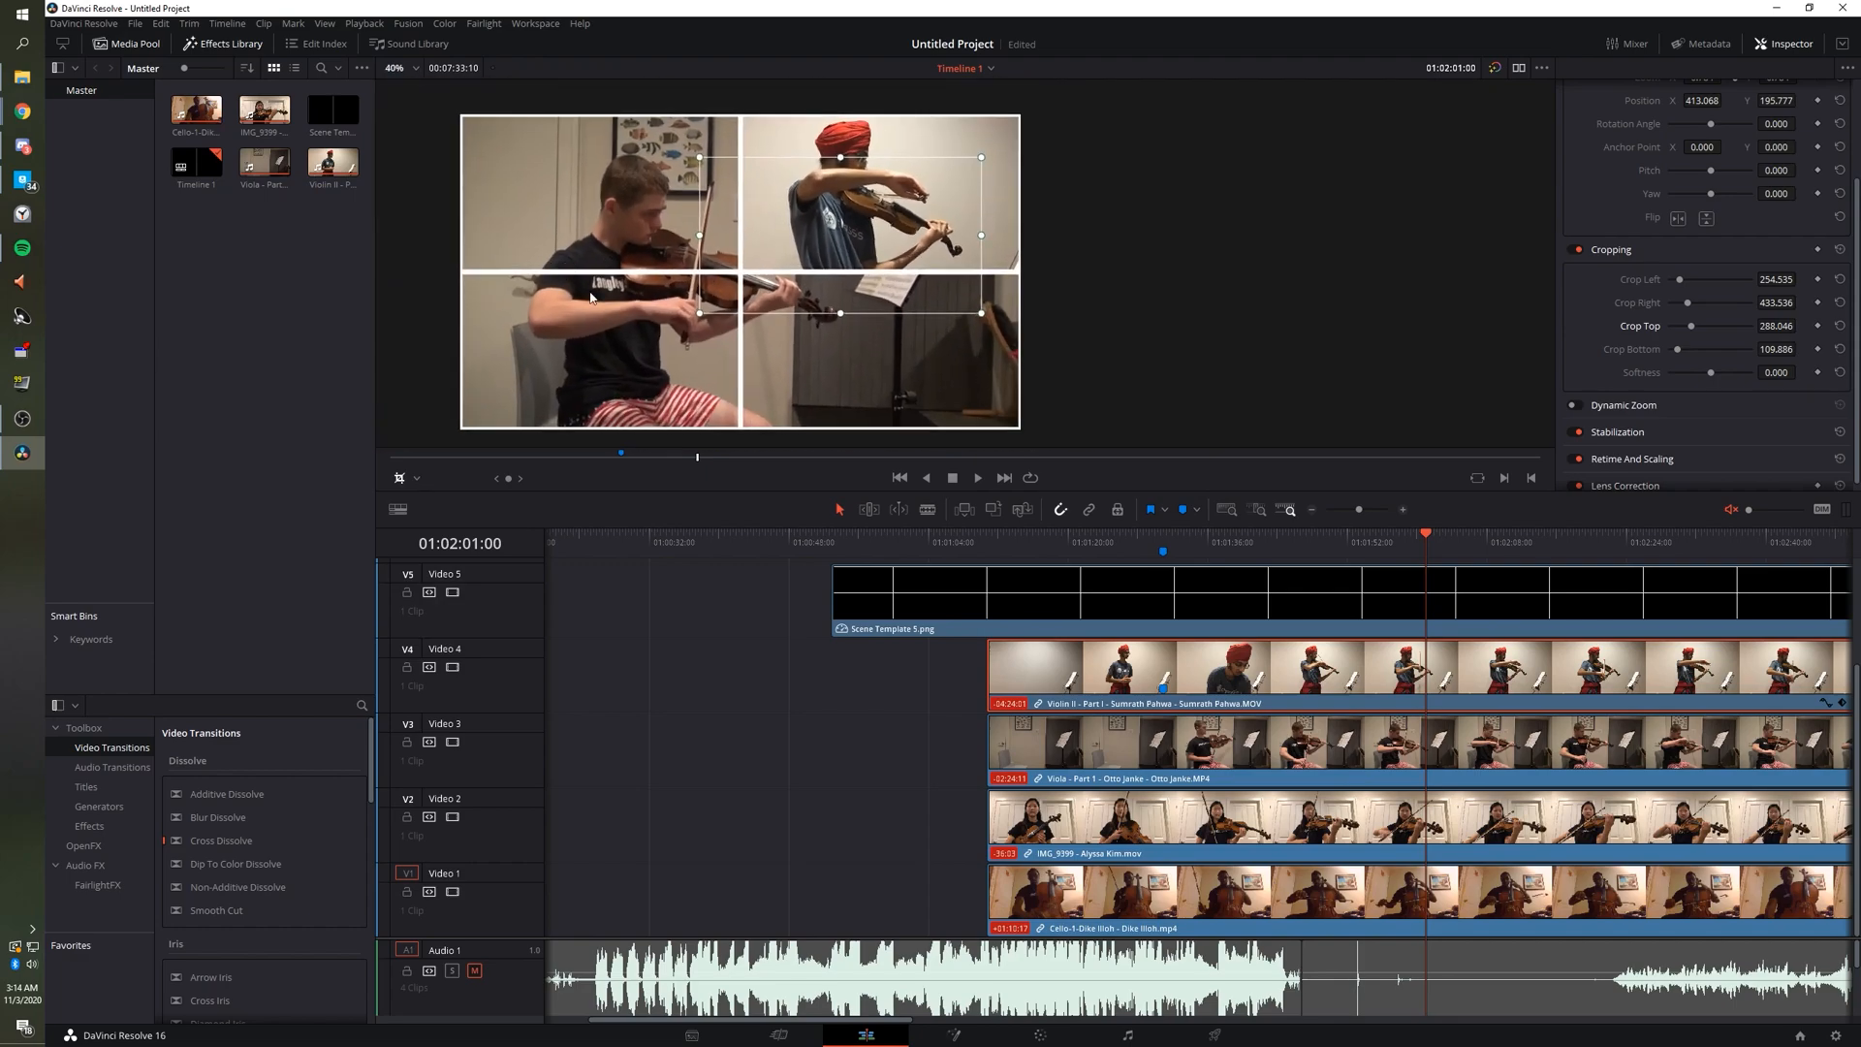
pyautogui.scroll(-2, 806, 326)
pyautogui.scroll(1, 804, 324)
pyautogui.hscroll(4, 803, 323)
pyautogui.hscroll(-14, 799, 323)
pyautogui.hscroll(-2, 791, 328)
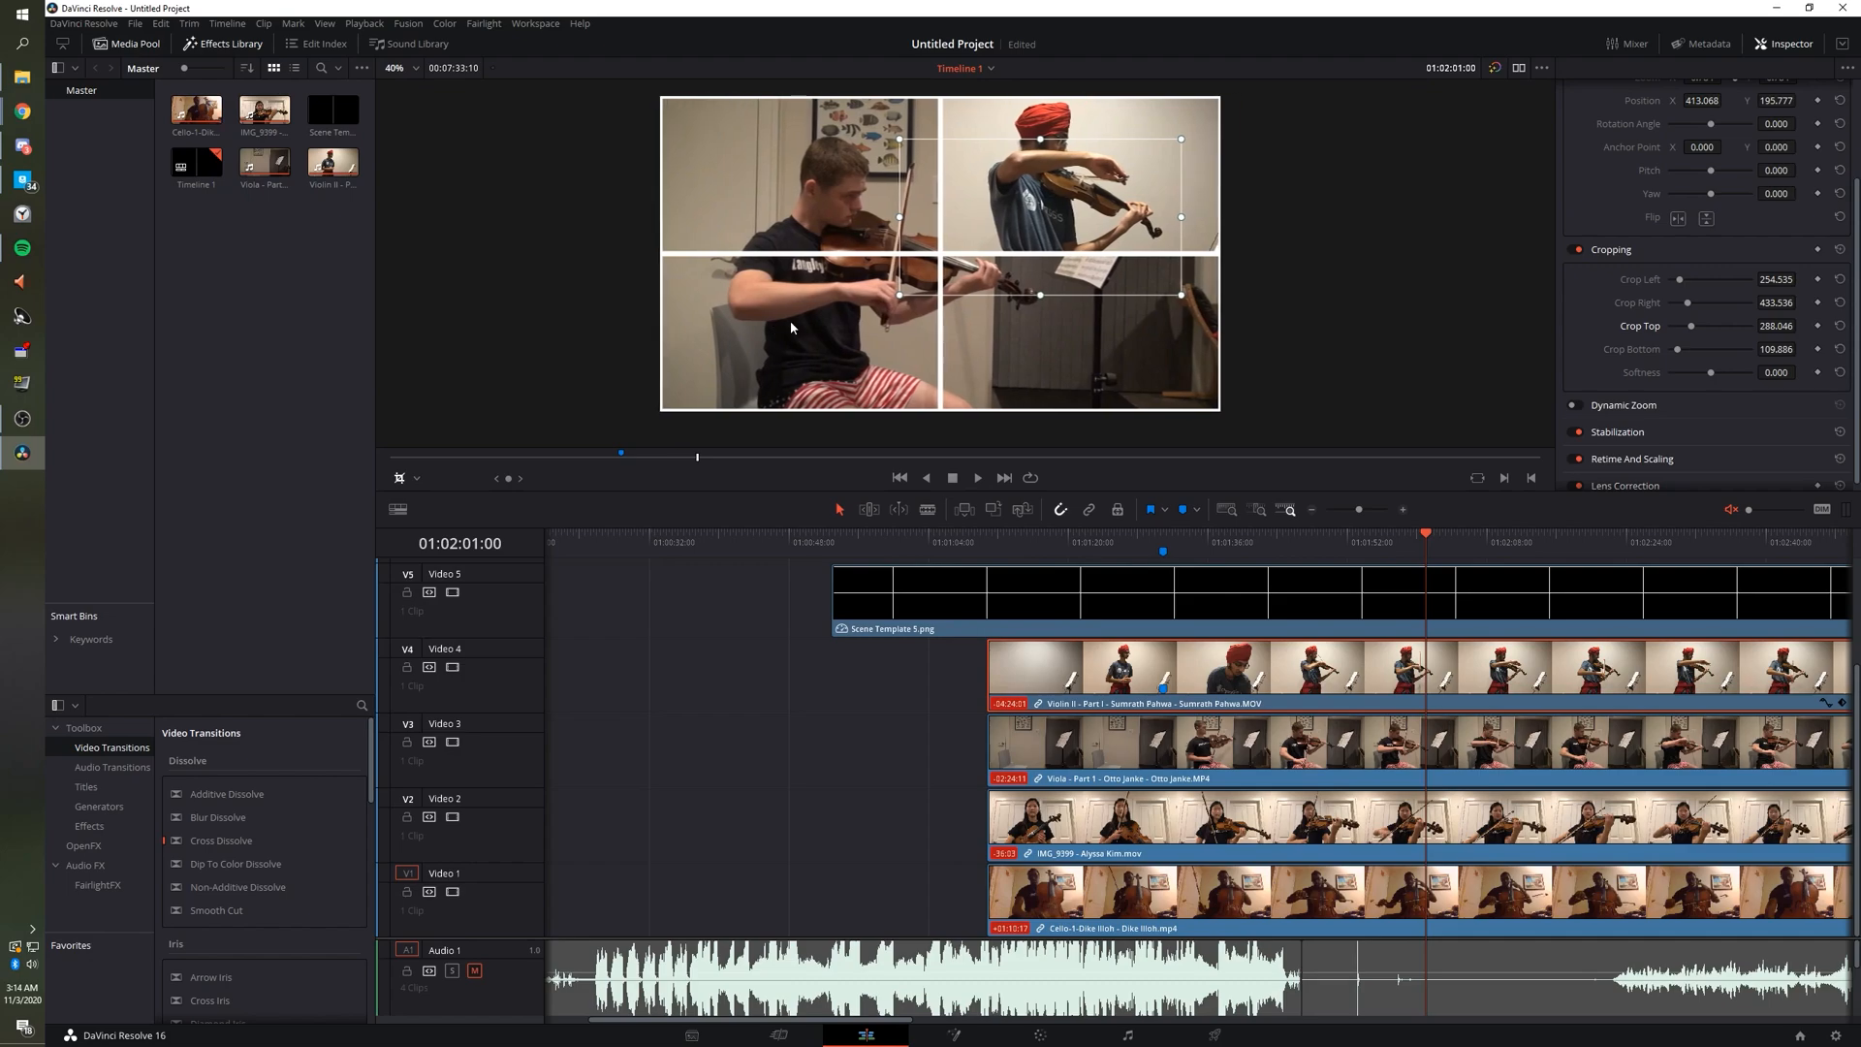
pyautogui.click(408, 668)
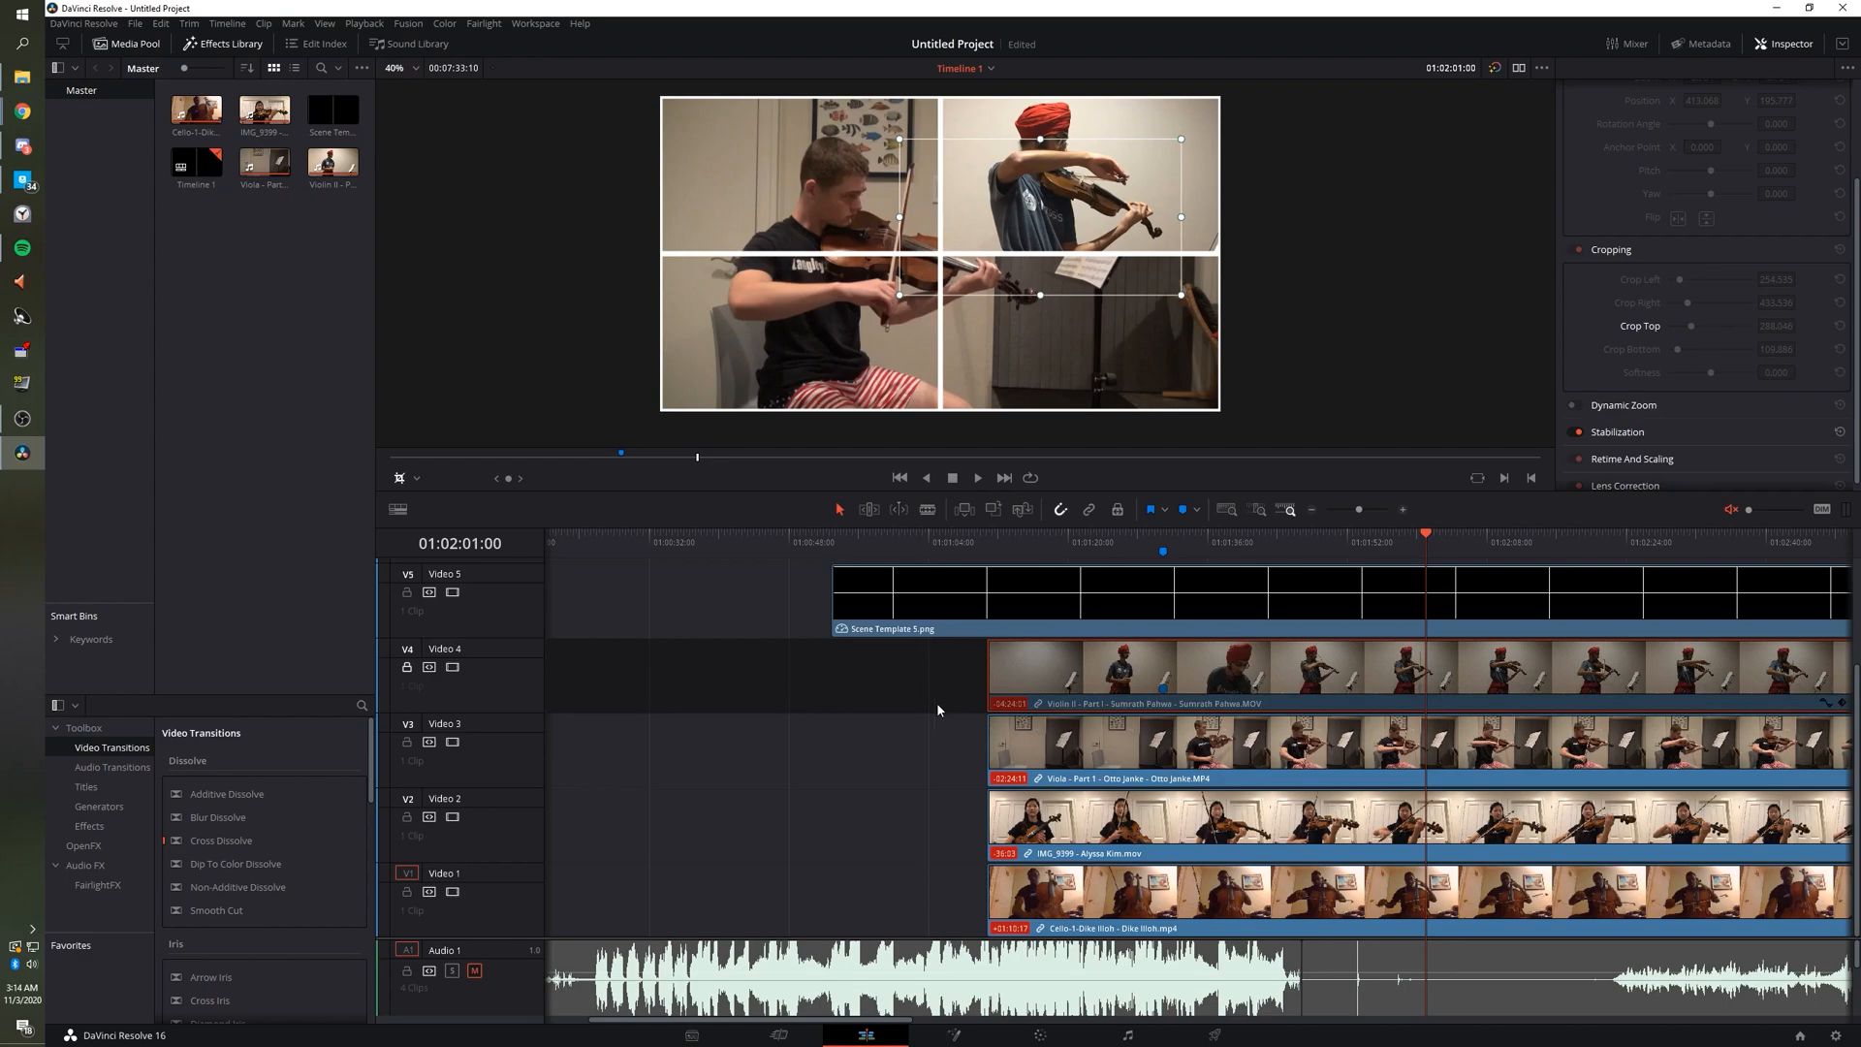
# Disable the Video 4 track so the Violin II clip is hidden from the output.
pyautogui.moveTo(1153, 536); pyautogui.dragTo(1076, 536)
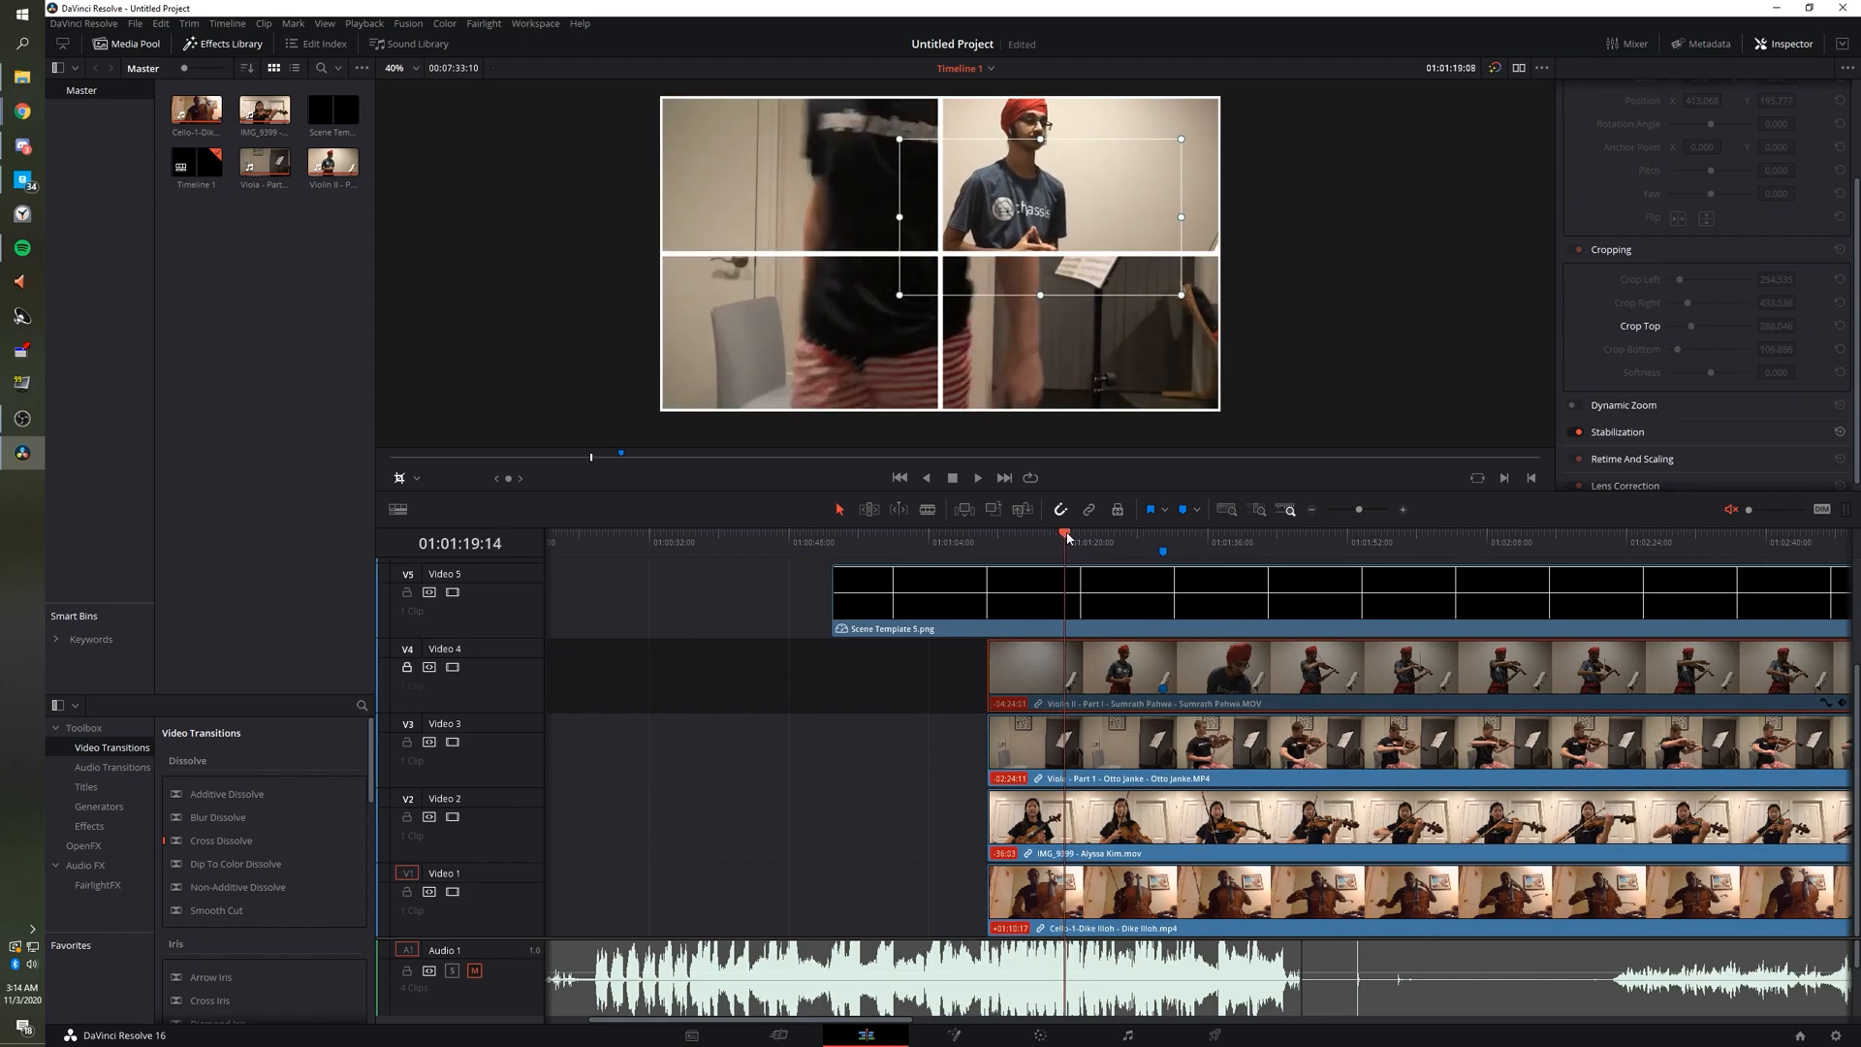
pyautogui.click(453, 668)
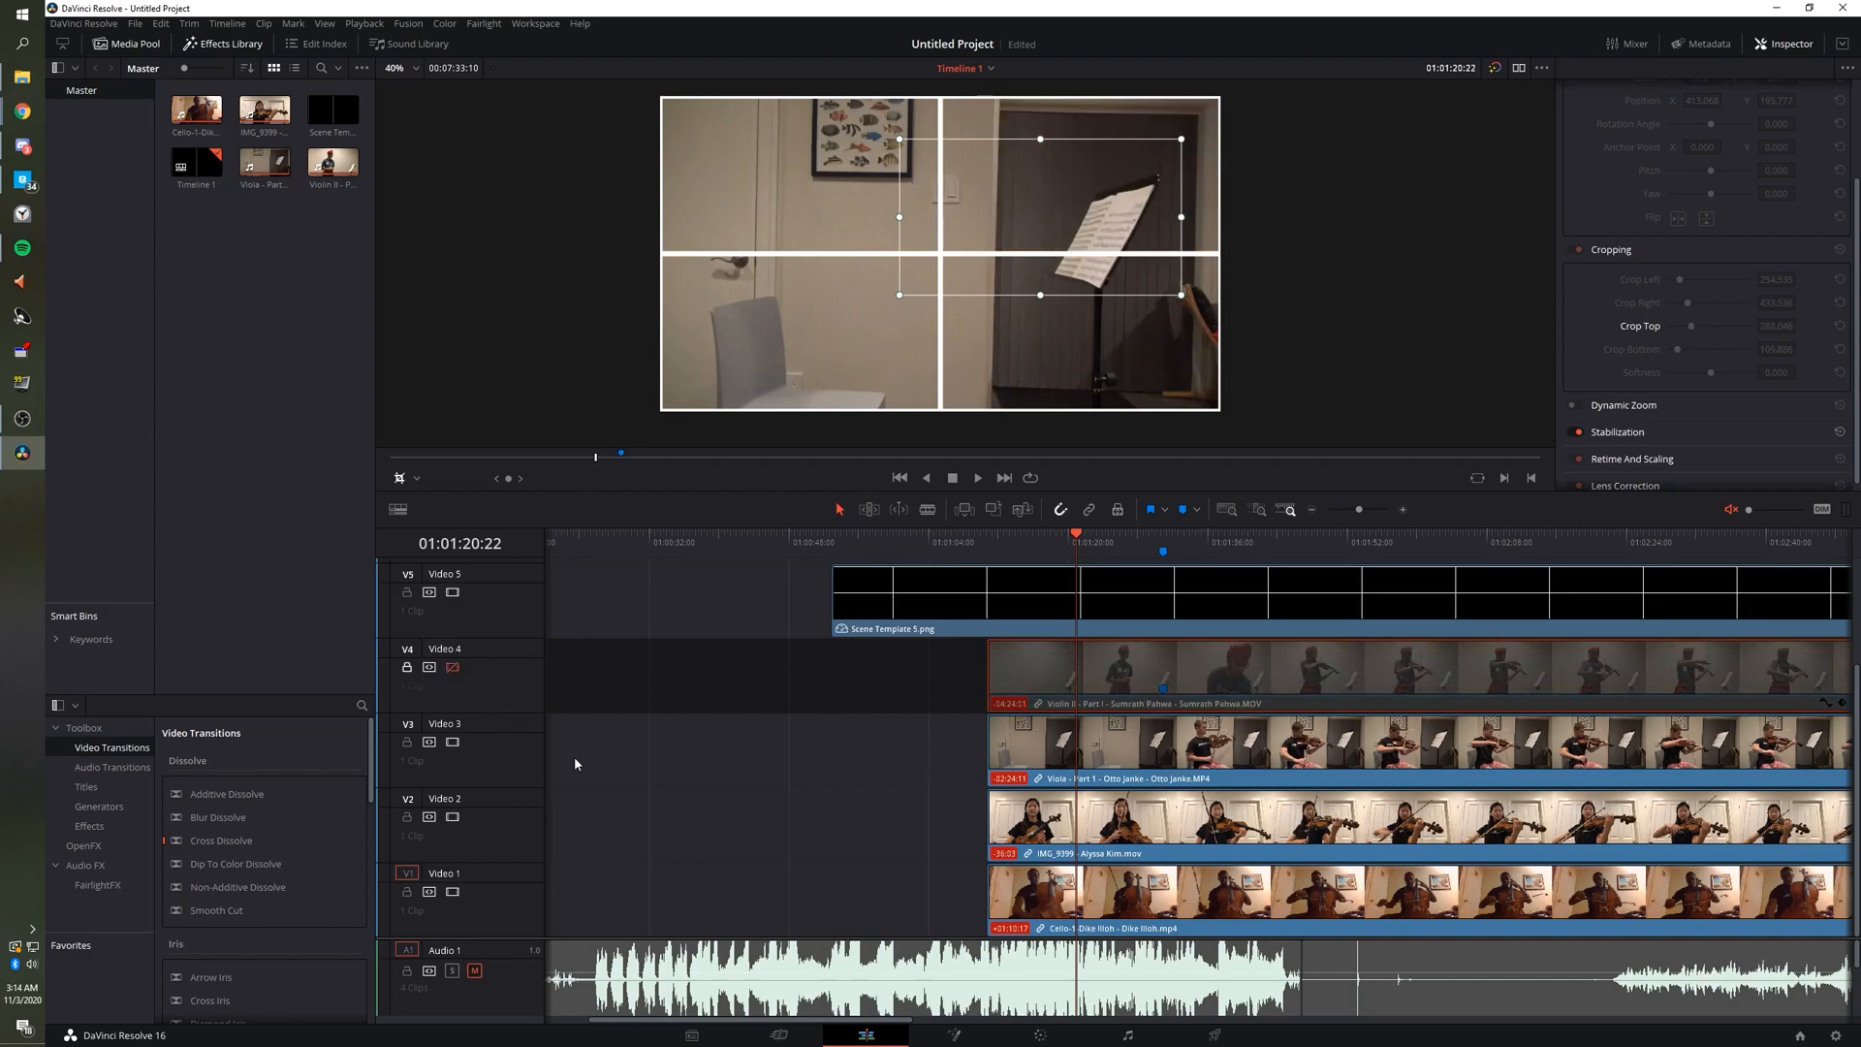
pyautogui.click(919, 657)
pyautogui.click(397, 479)
pyautogui.click(395, 479)
pyautogui.click(395, 478)
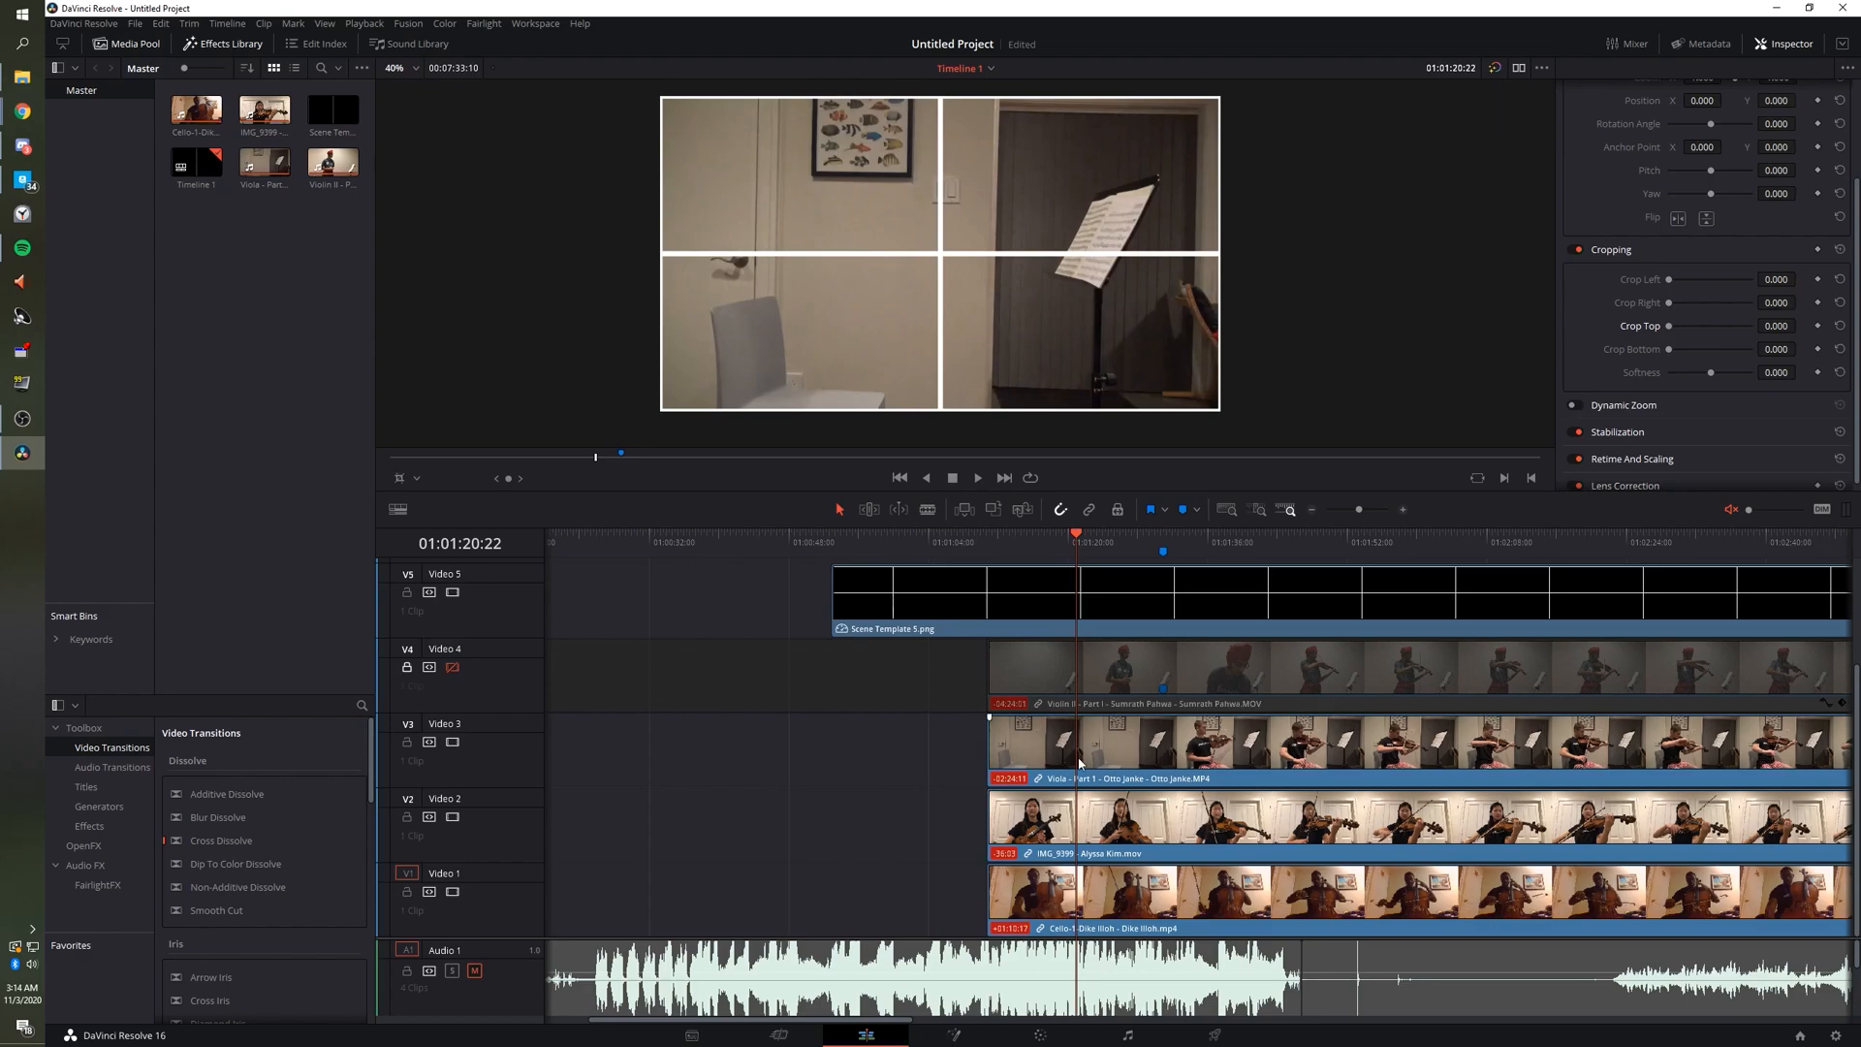
# Select the Viola clip on Video 3 and scrub to about 01:01:28.
pyautogui.click(971, 751)
pyautogui.click(1049, 744)
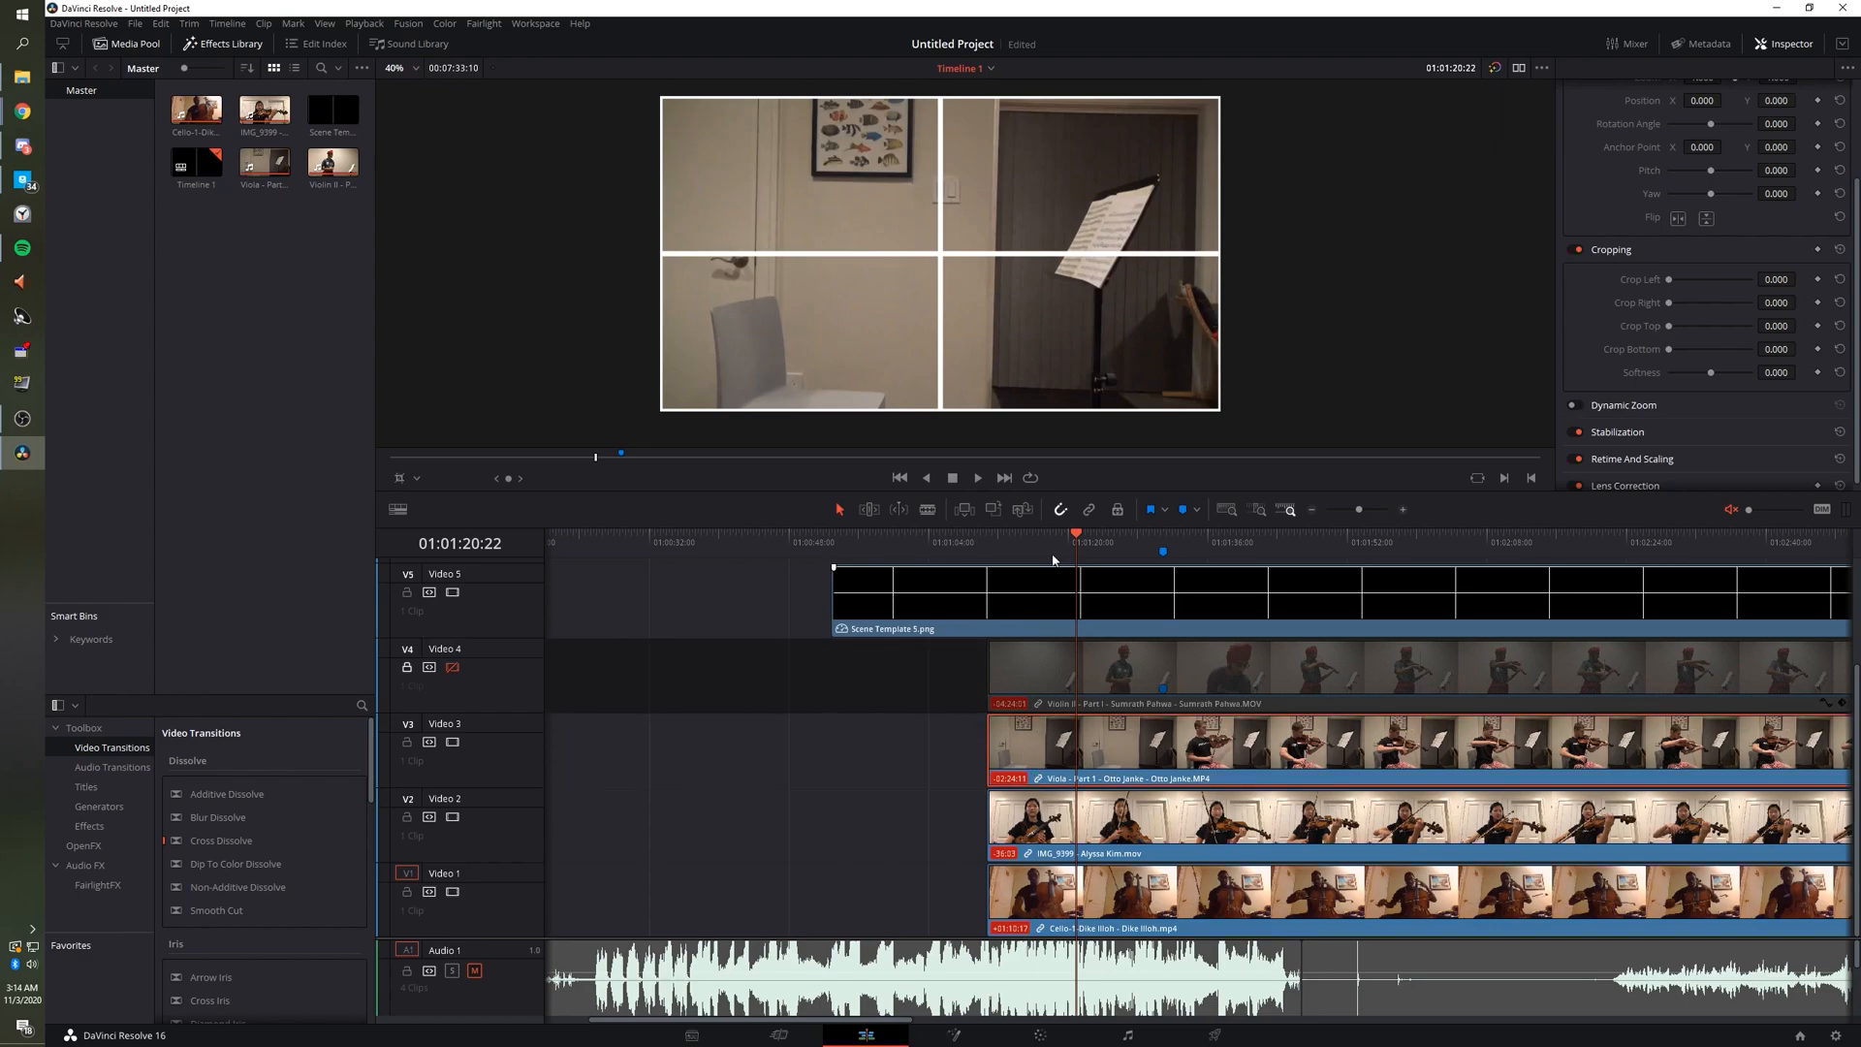
pyautogui.moveTo(1081, 545); pyautogui.dragTo(1129, 543)
# Mark the sync point on the Viola clip, slide it 22 frames along V3, and replay to confirm.
pyautogui.press('space')
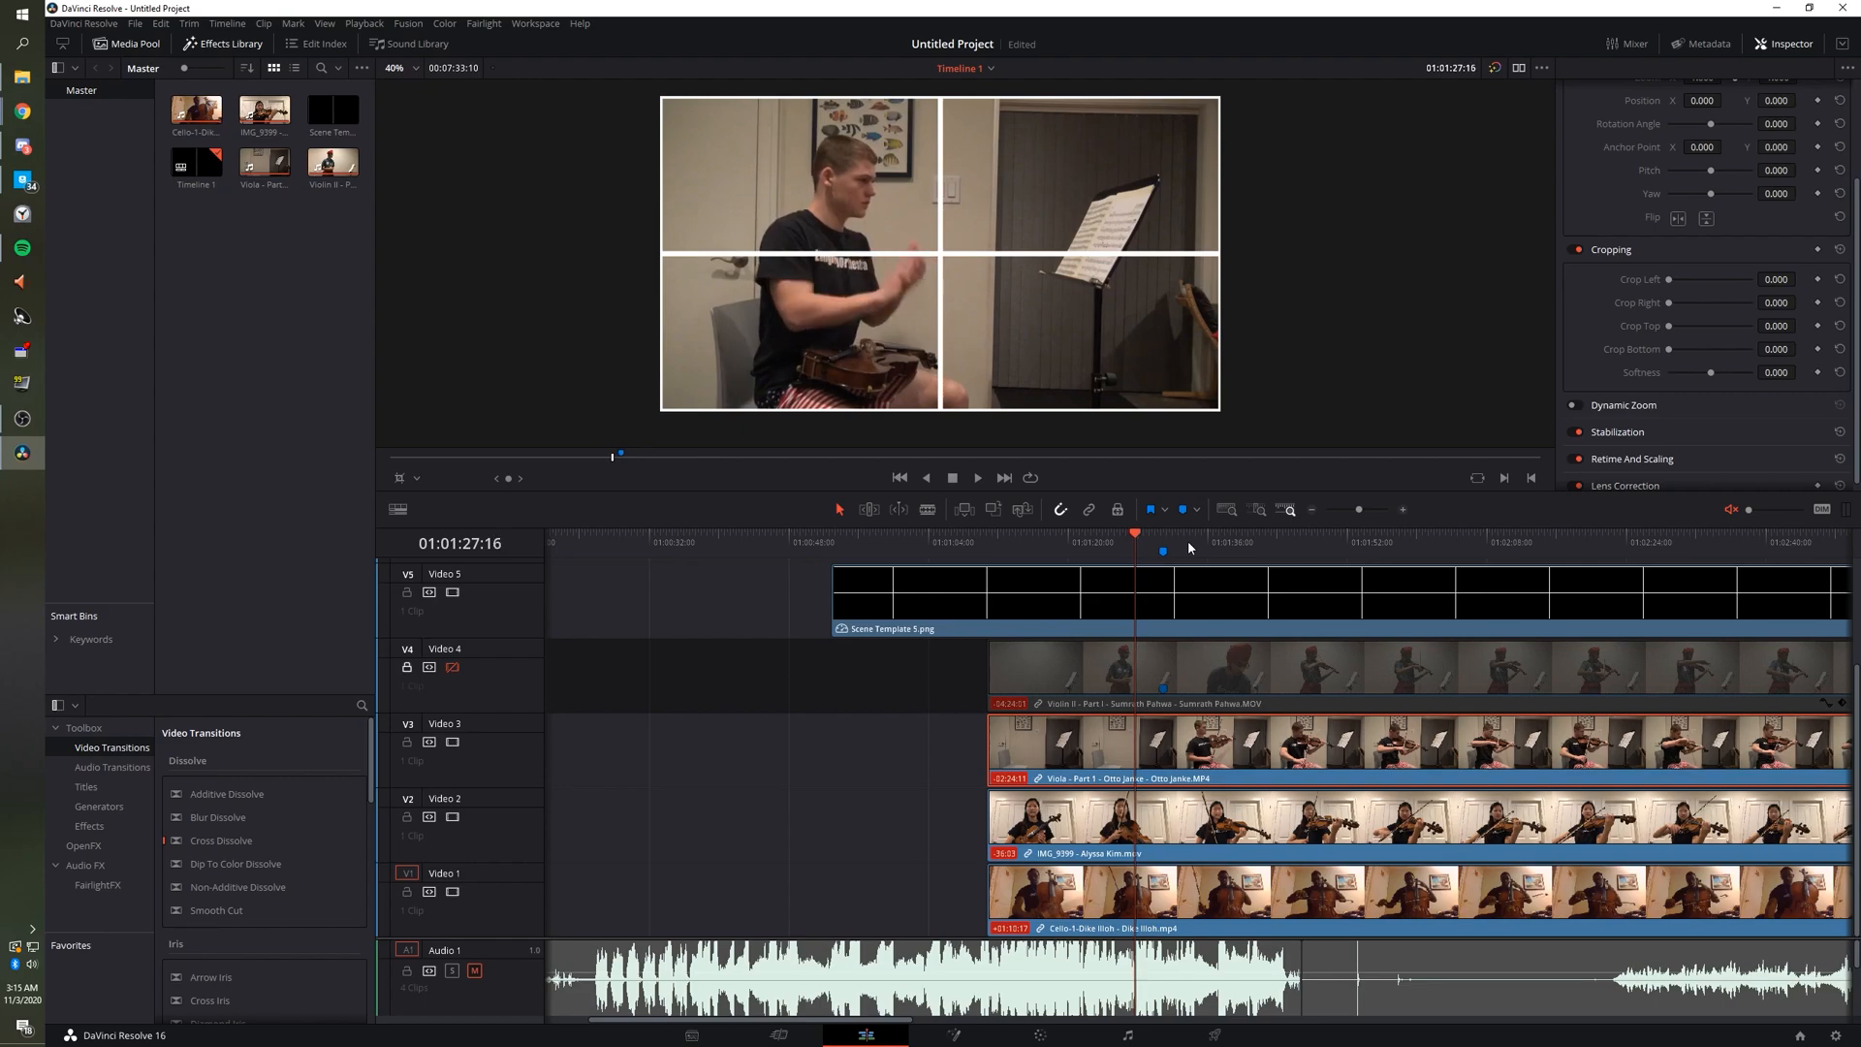
pyautogui.press('m')
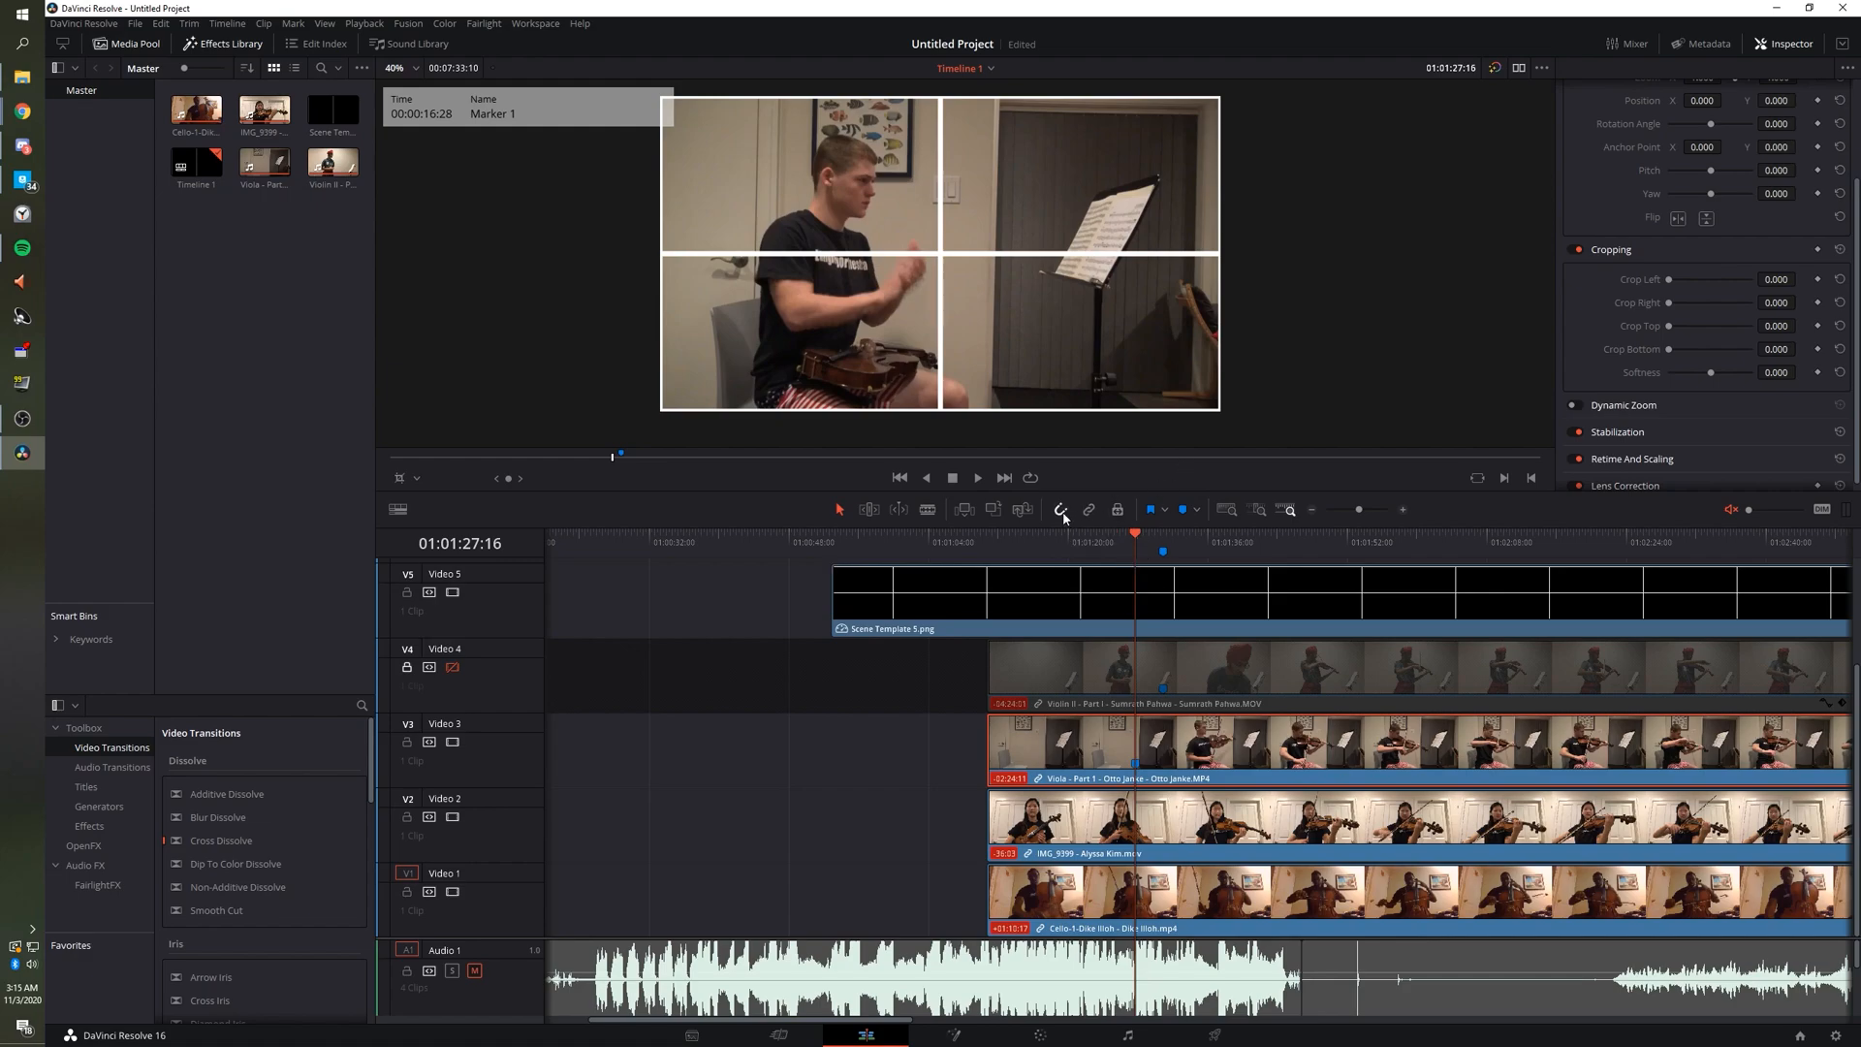
pyautogui.moveTo(1237, 747)
pyautogui.mouseDown()
pyautogui.moveTo(1224, 756)
pyautogui.moveTo(1272, 757)
pyautogui.mouseUp()
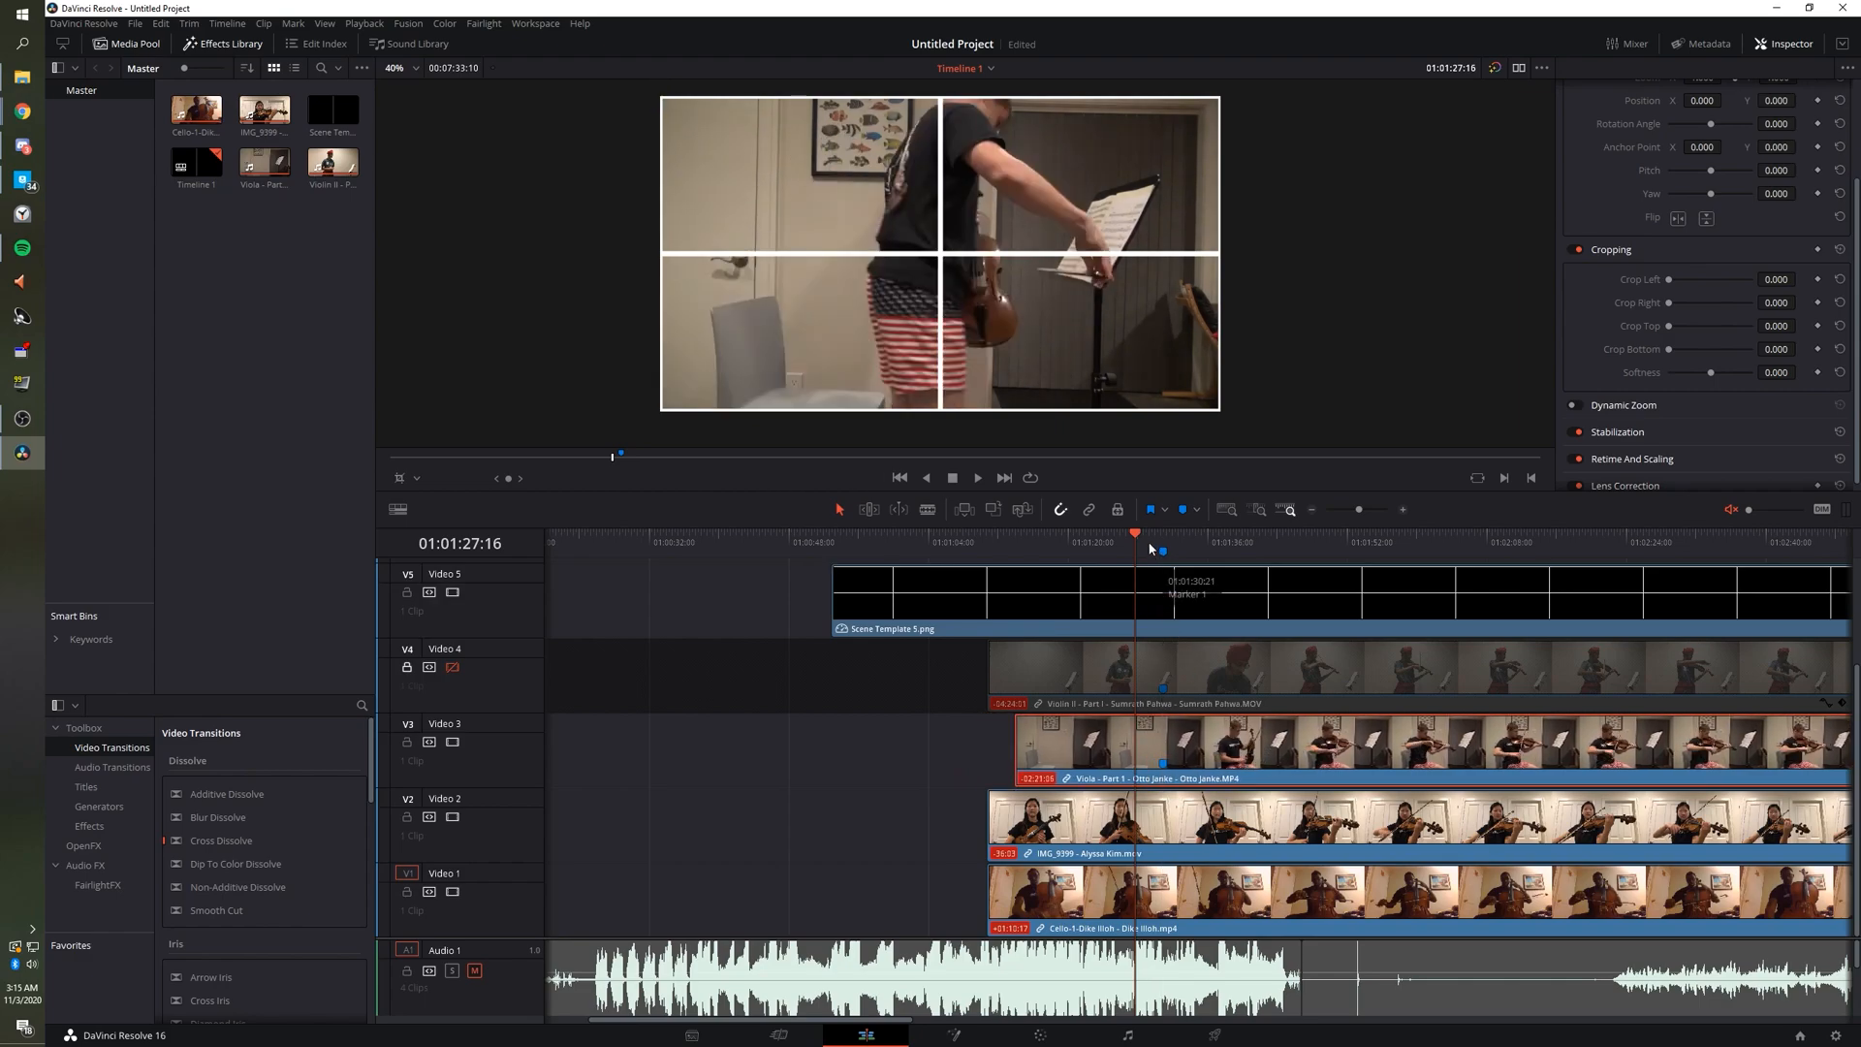
pyautogui.press('space')
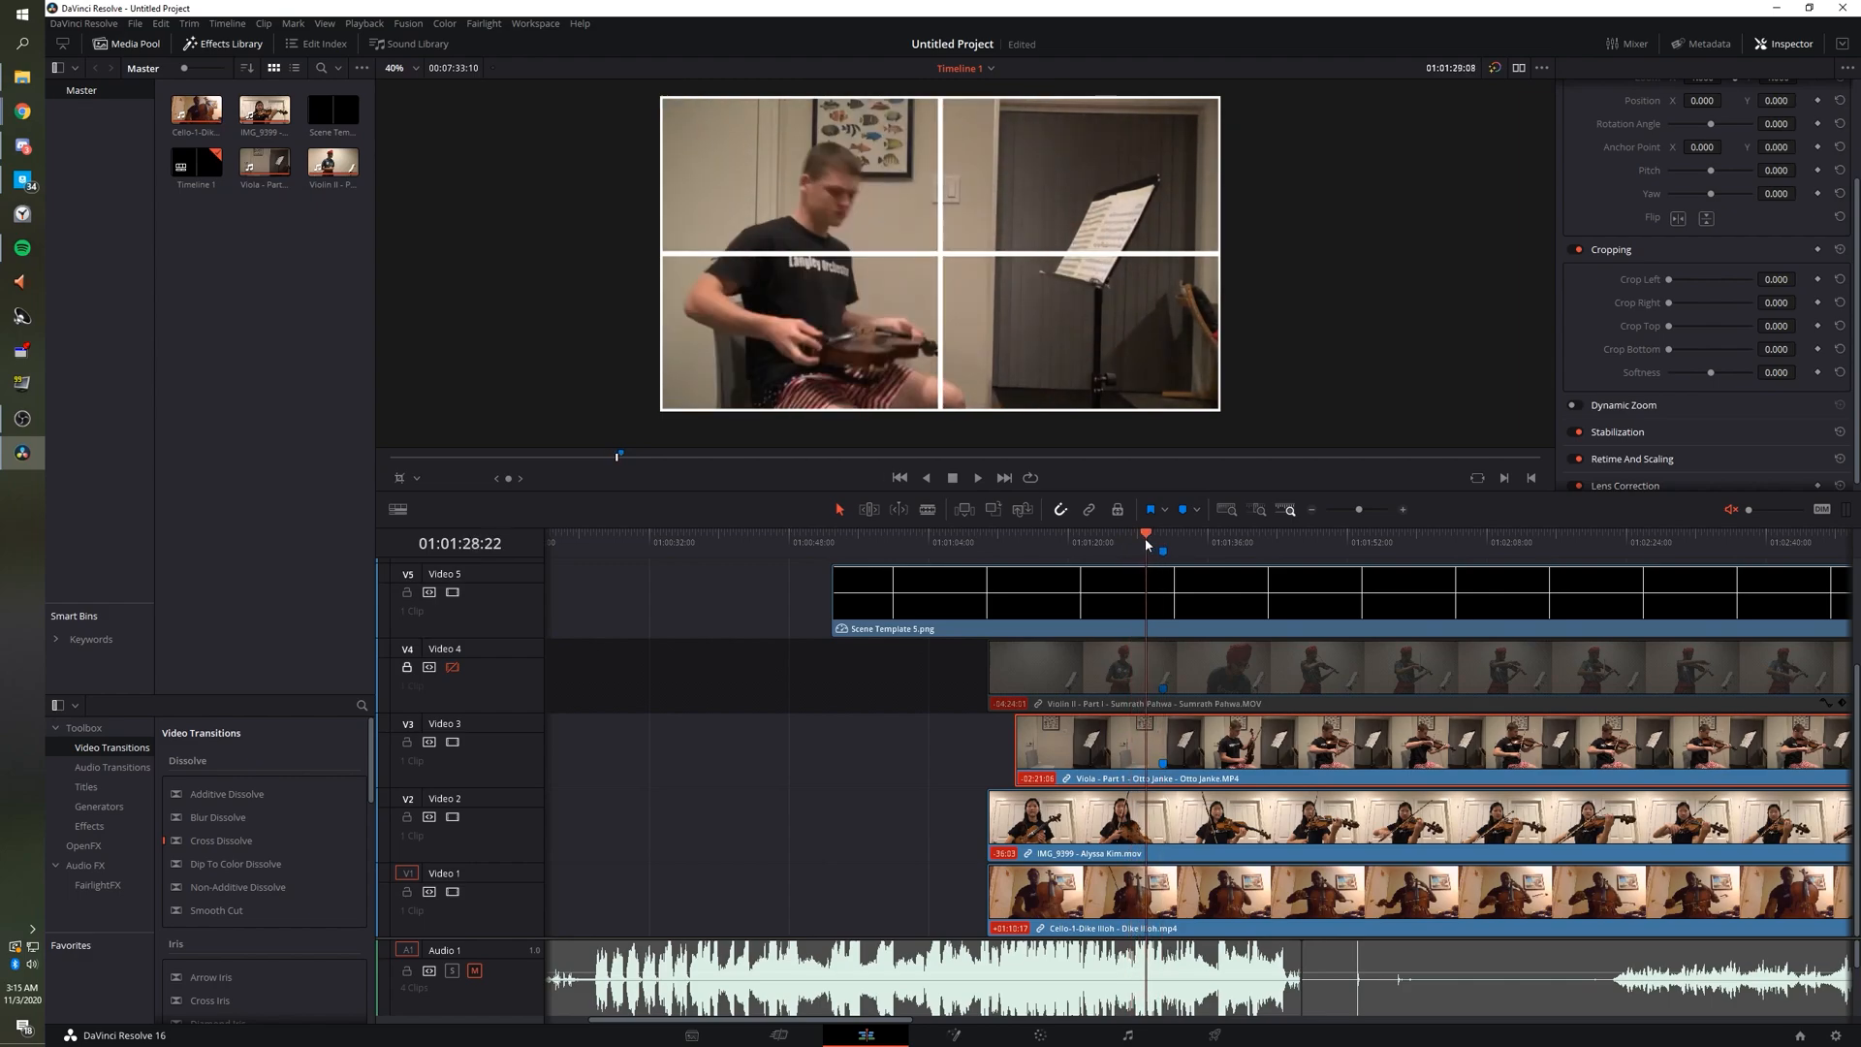
pyautogui.click(1132, 541)
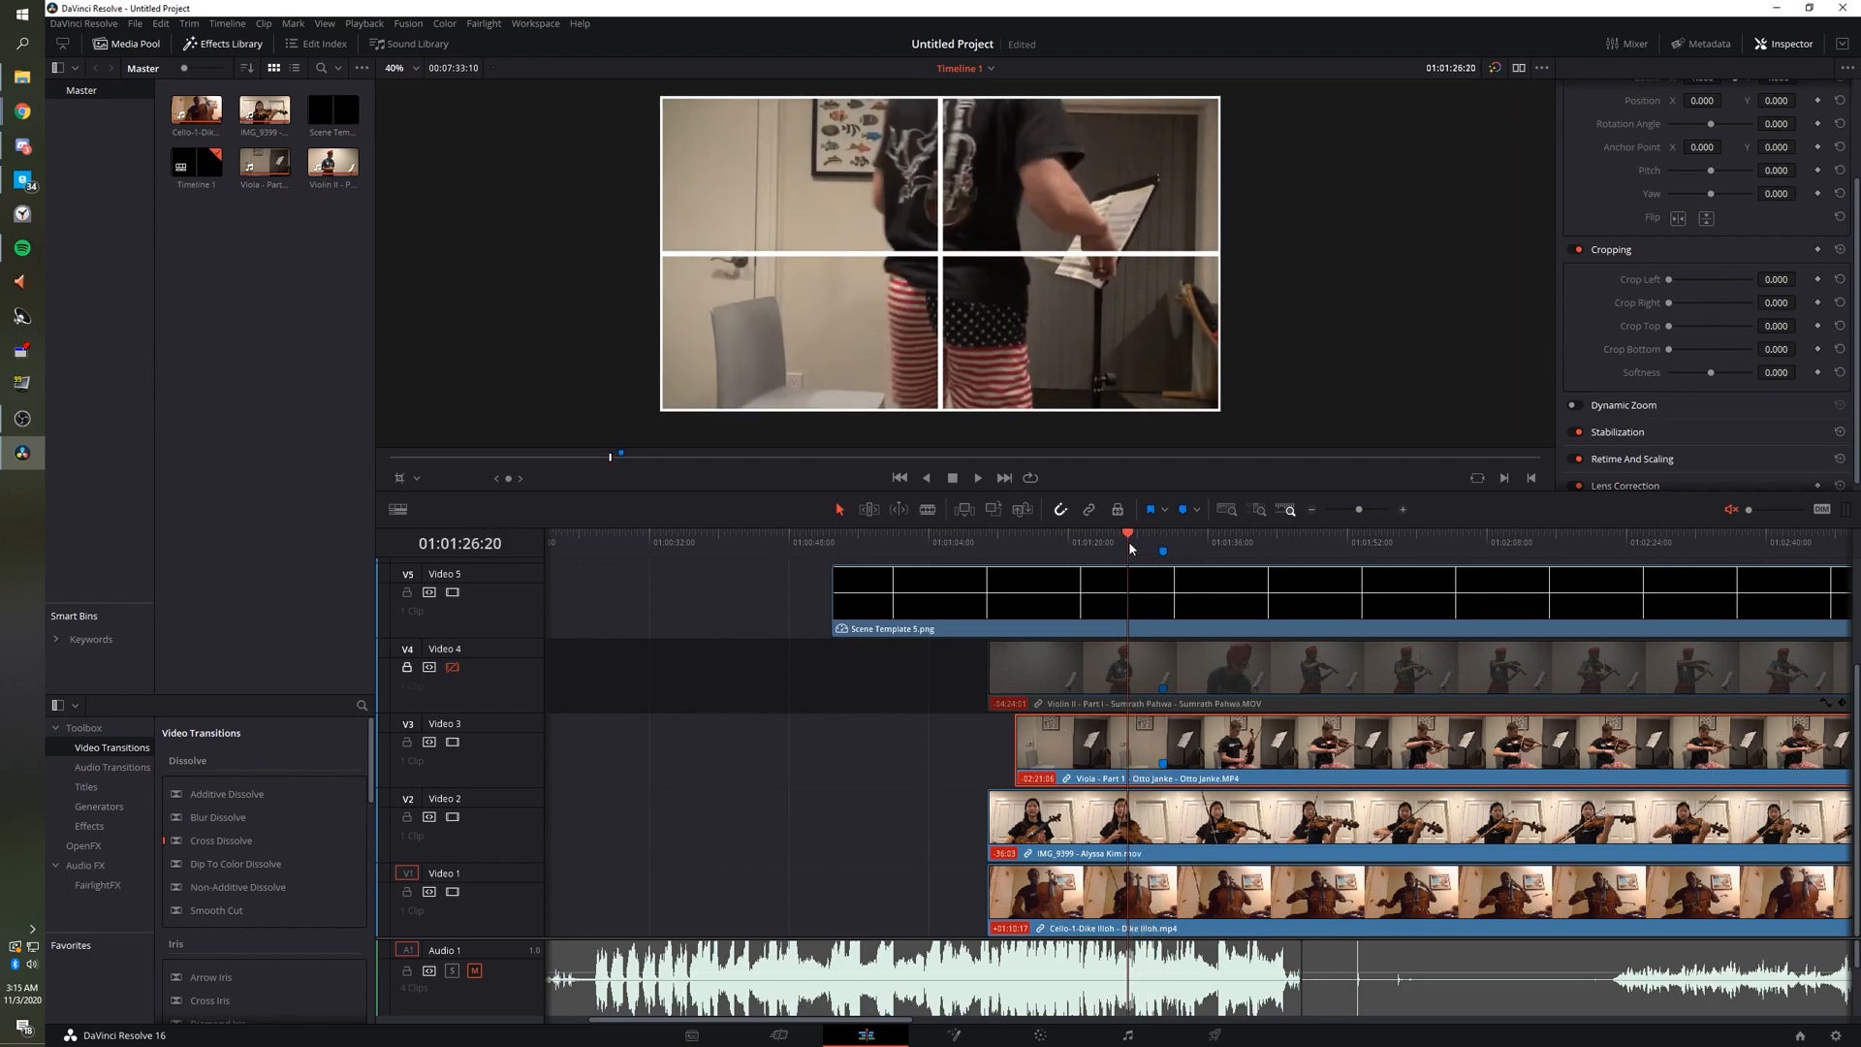
# Park the playhead near 01:01:25 and switch the viewer overlay to Transform.
pyautogui.click(1113, 541)
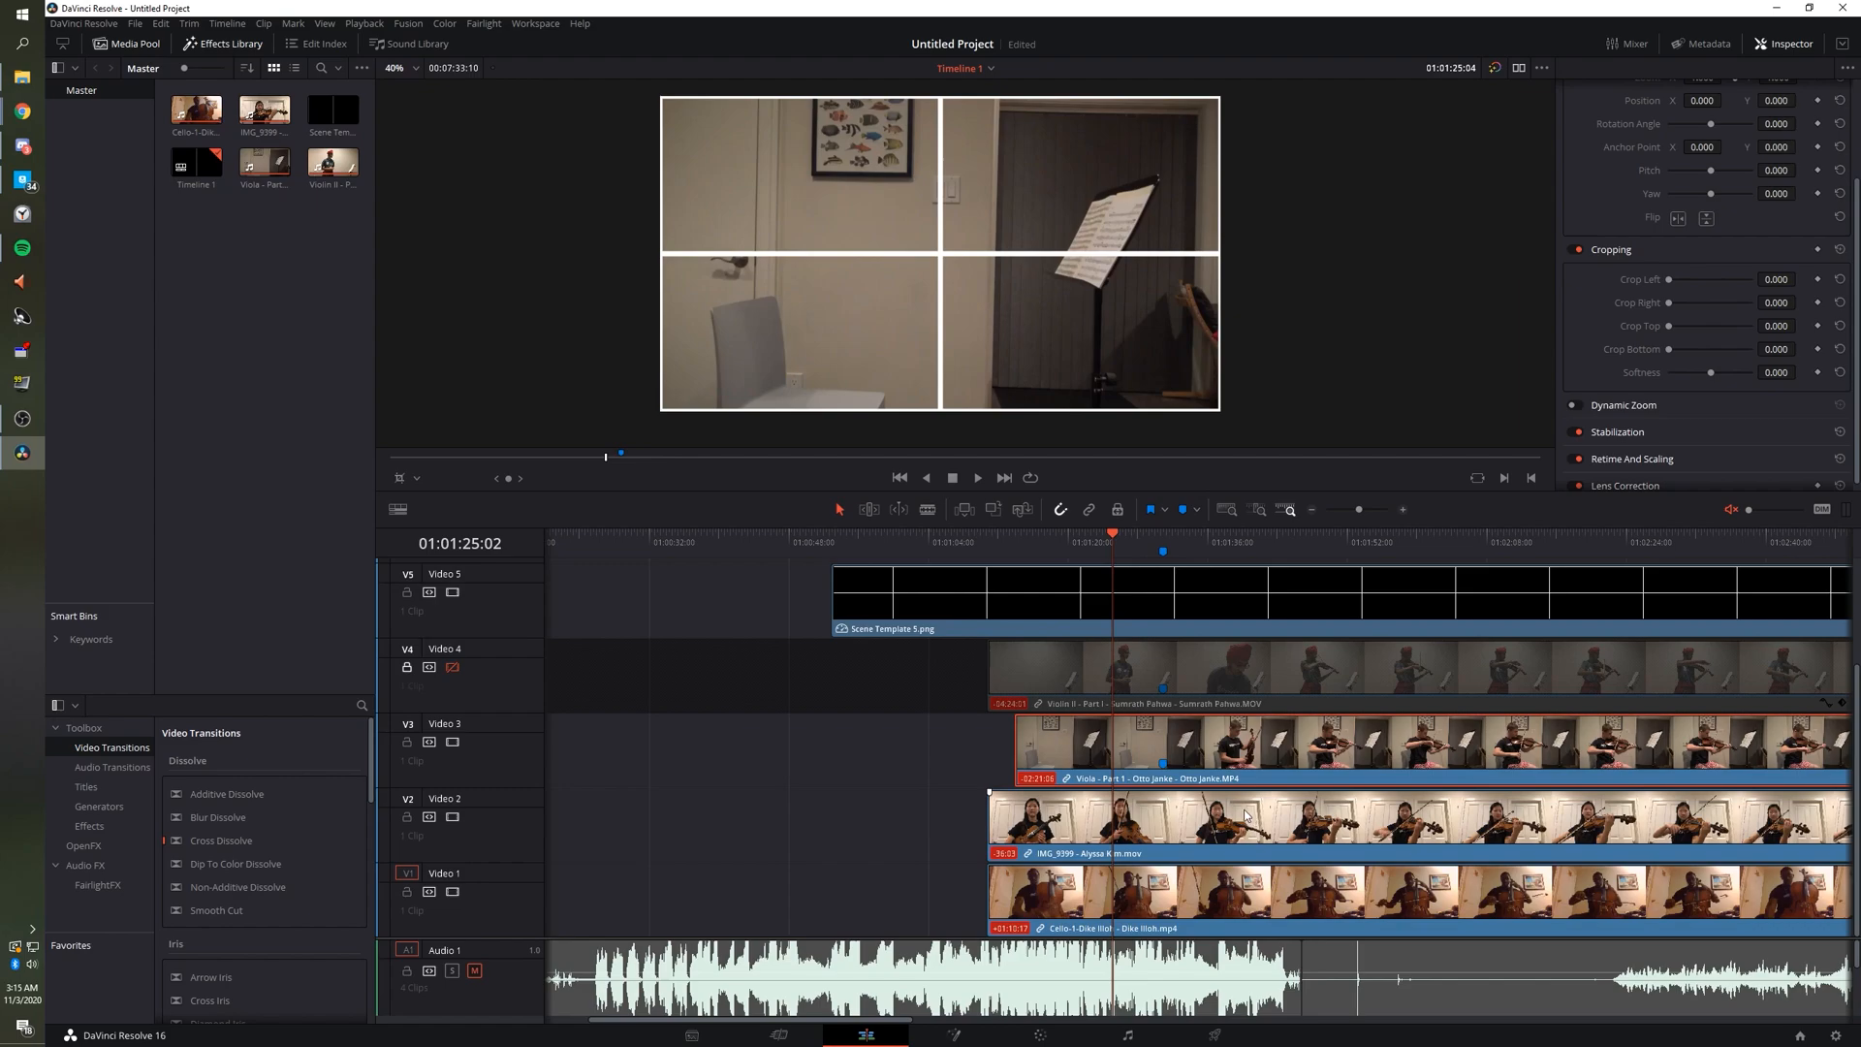
pyautogui.press('space')
pyautogui.click(415, 479)
pyautogui.click(416, 501)
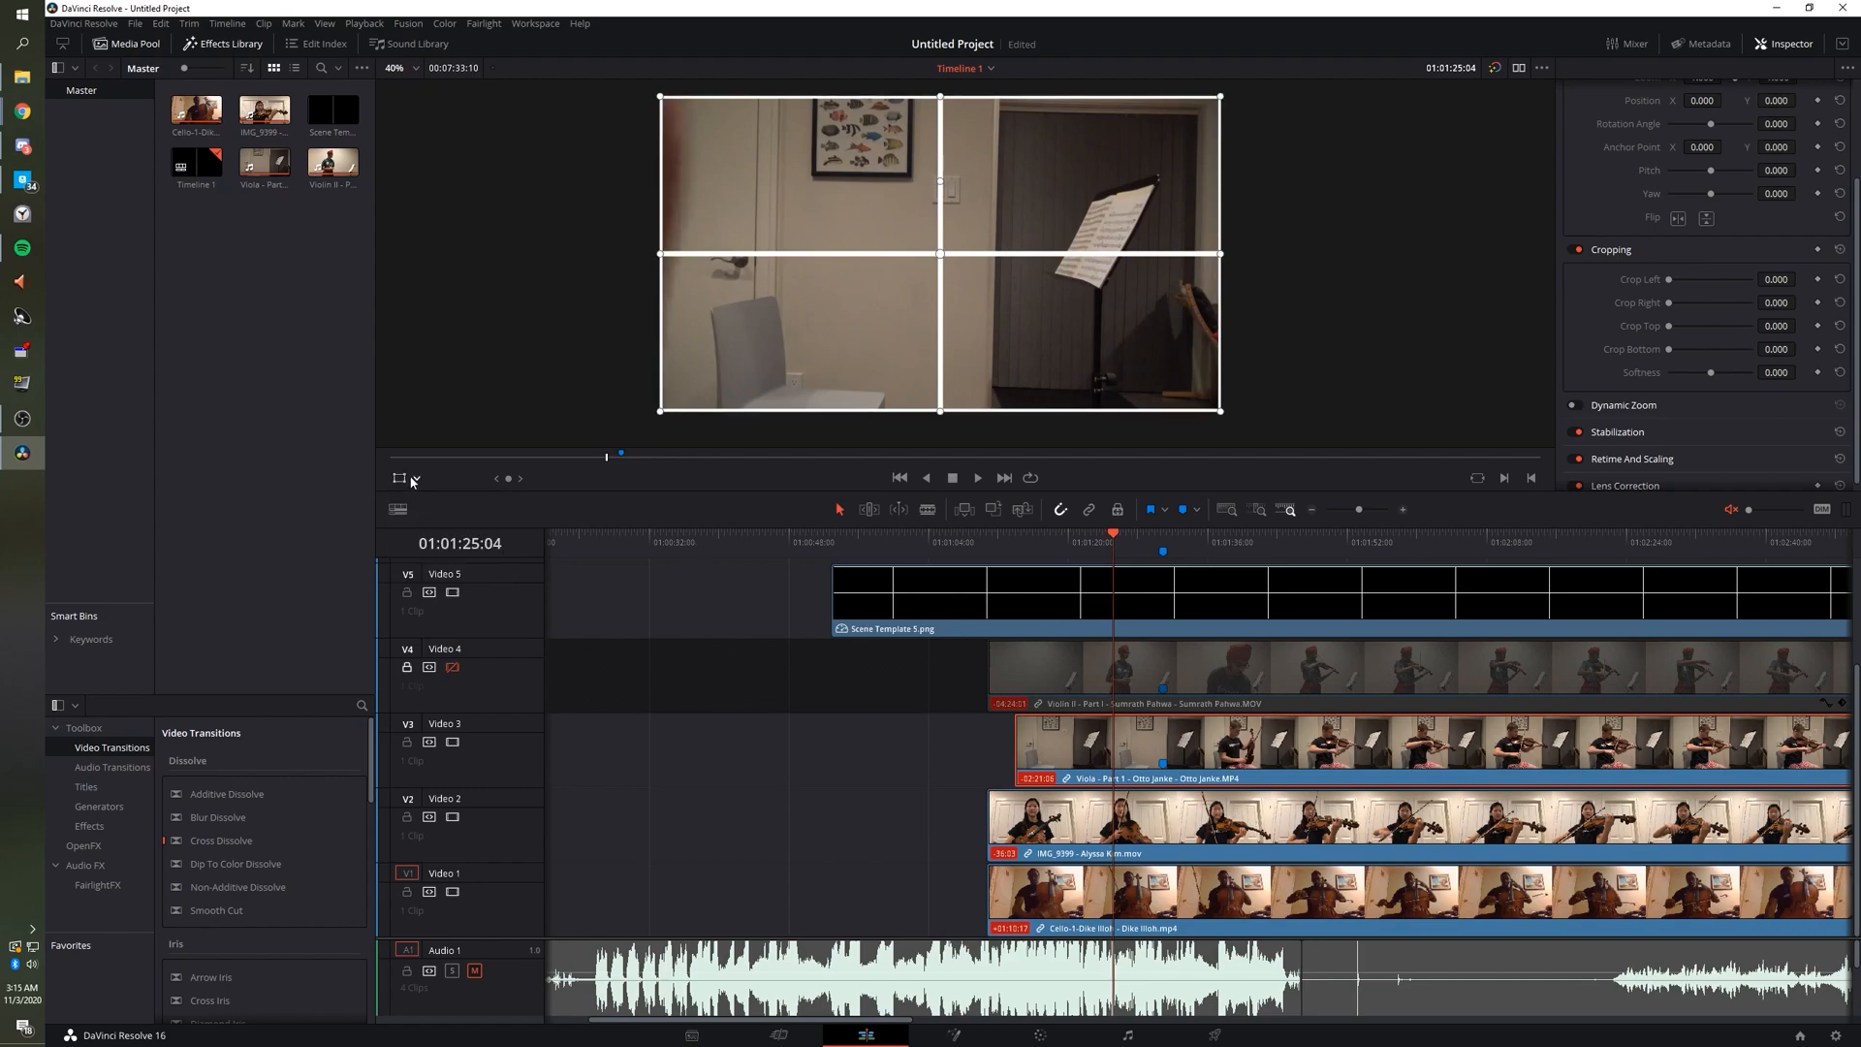
pyautogui.click(417, 479)
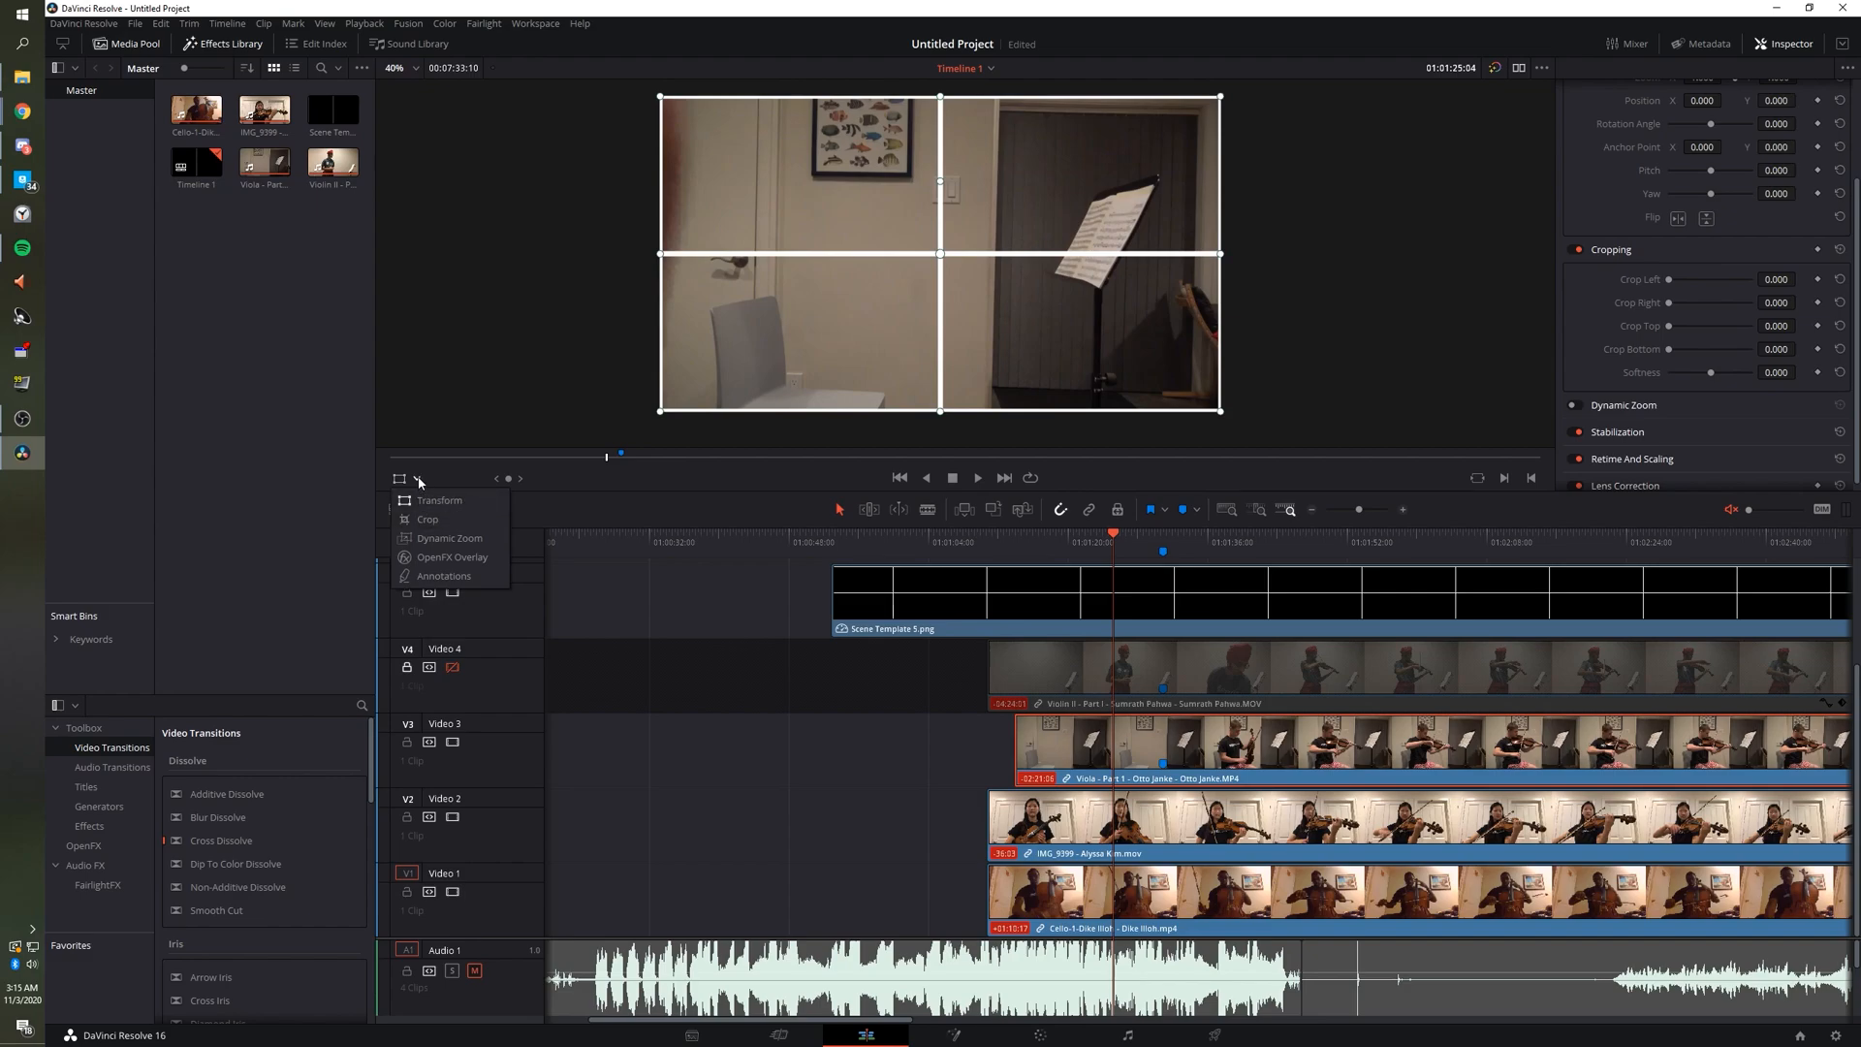
pyautogui.click(418, 481)
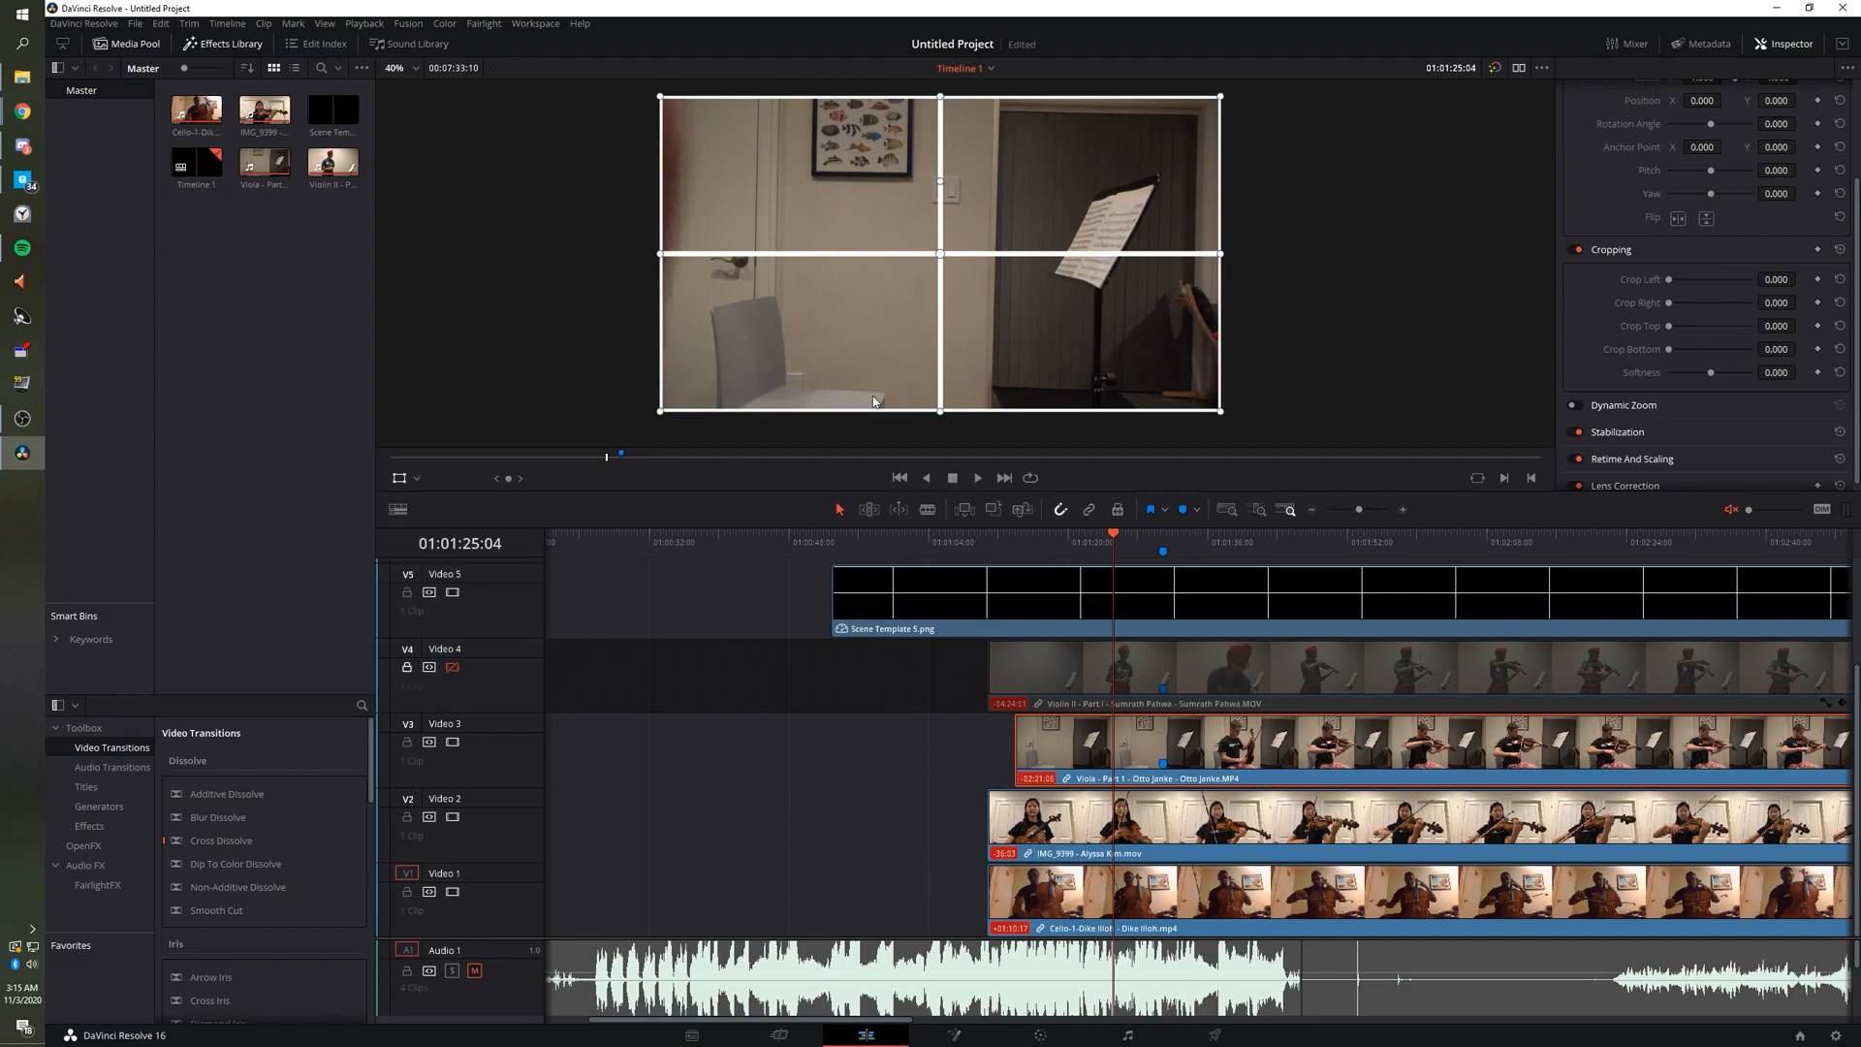
# Scale the Viola clip down and move it toward the lower-left cell of the grid.
pyautogui.moveTo(1222, 415); pyautogui.dragTo(855, 385)
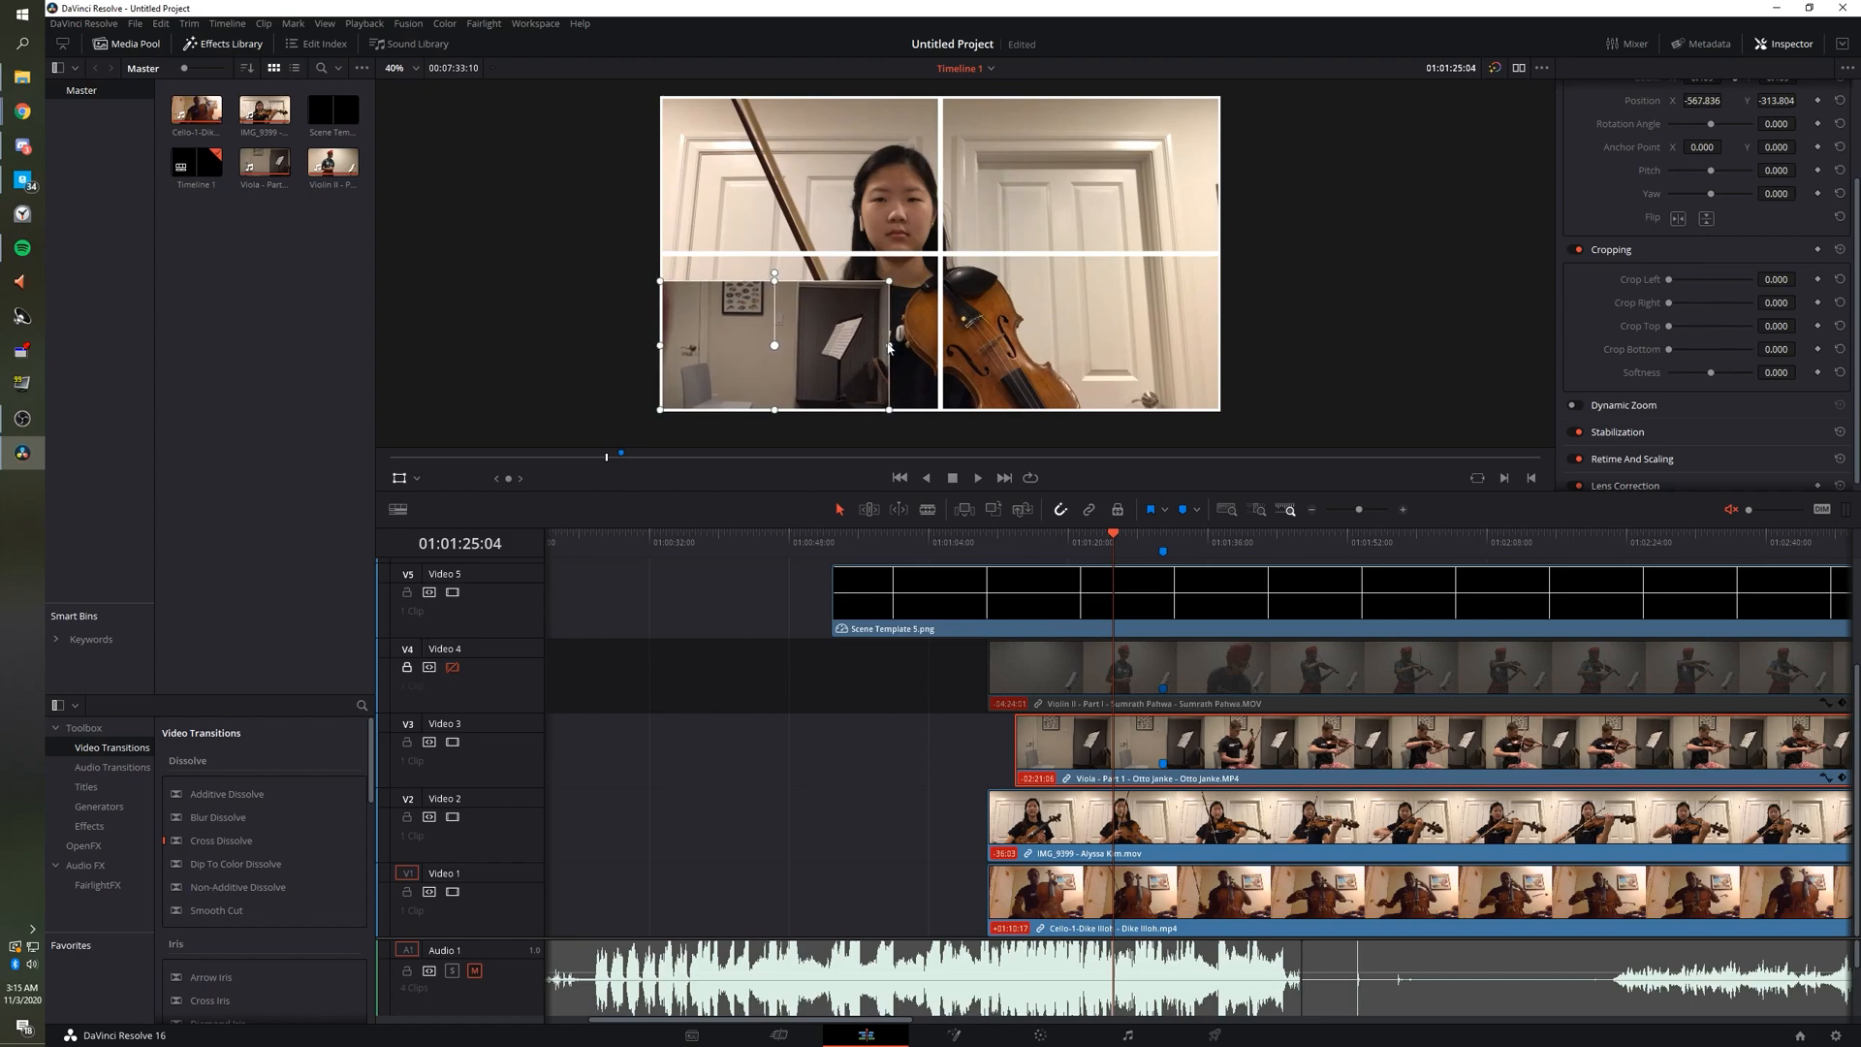
pyautogui.moveTo(889, 283)
pyautogui.mouseDown()
pyautogui.moveTo(917, 266)
pyautogui.moveTo(908, 307)
pyautogui.mouseUp()
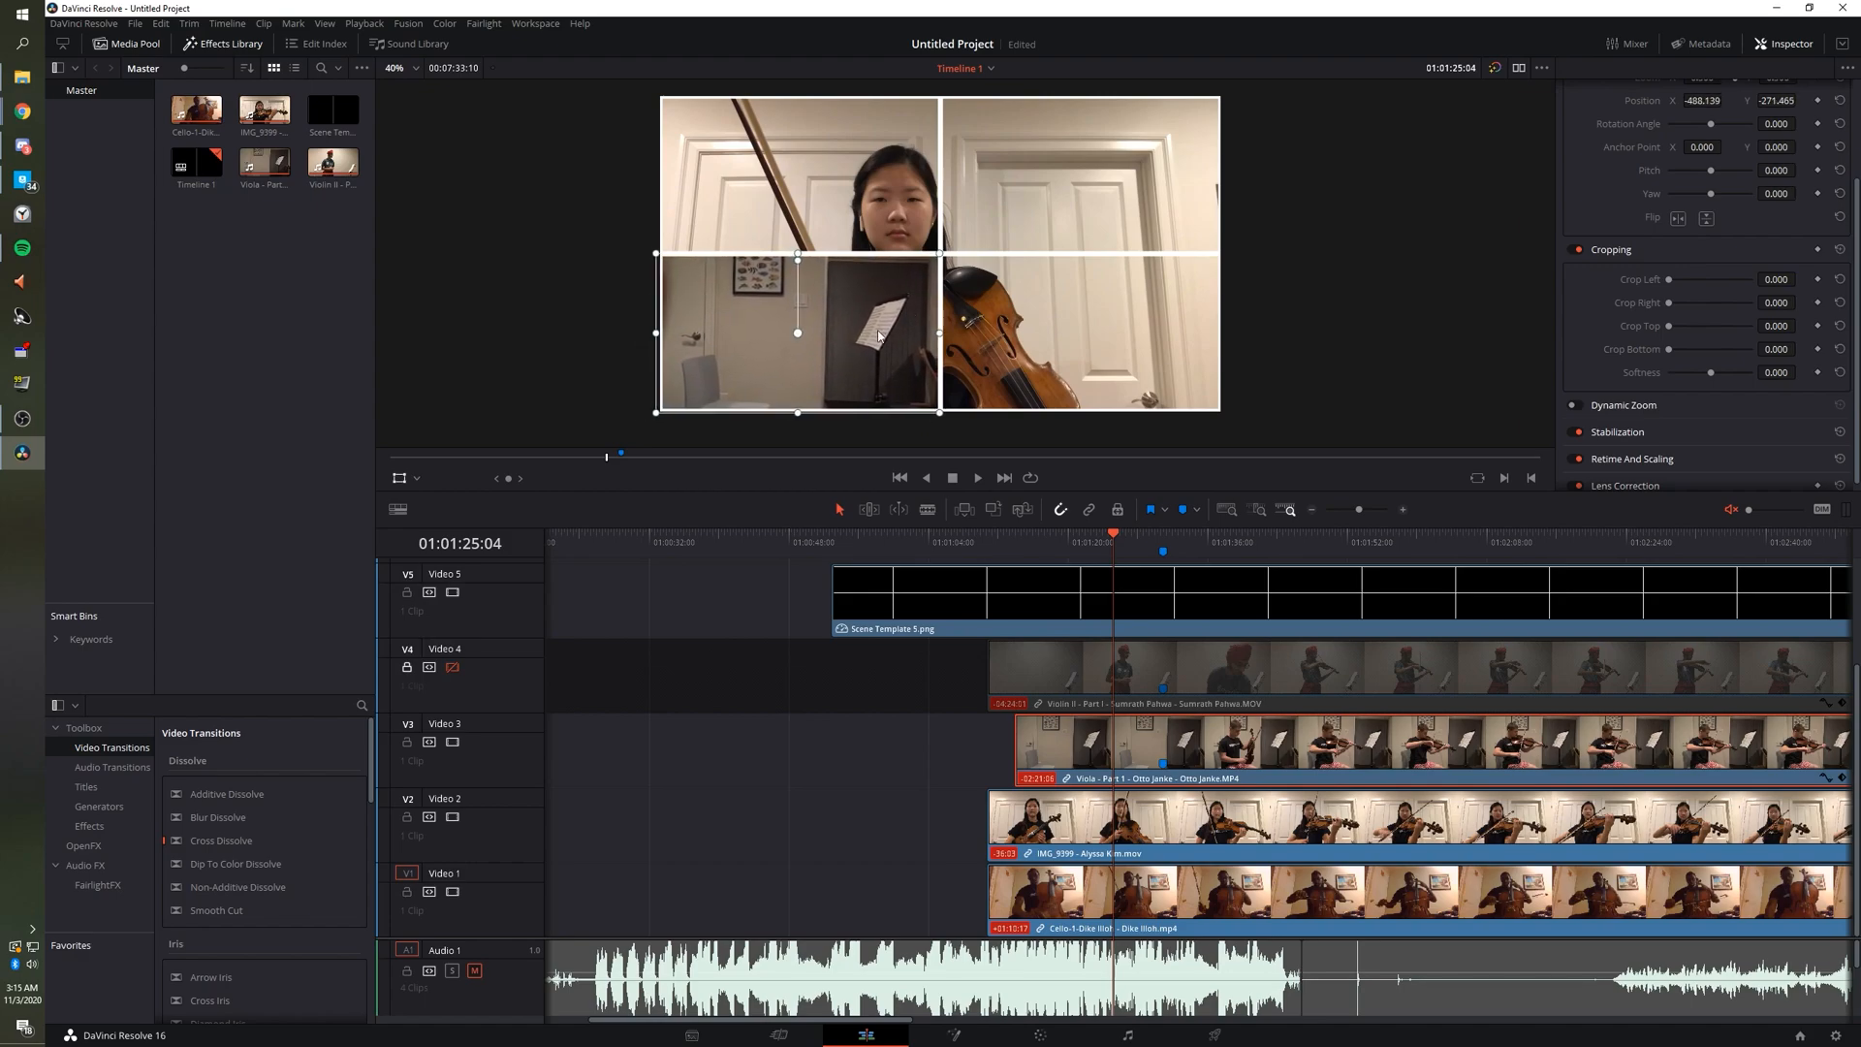
pyautogui.click(1411, 539)
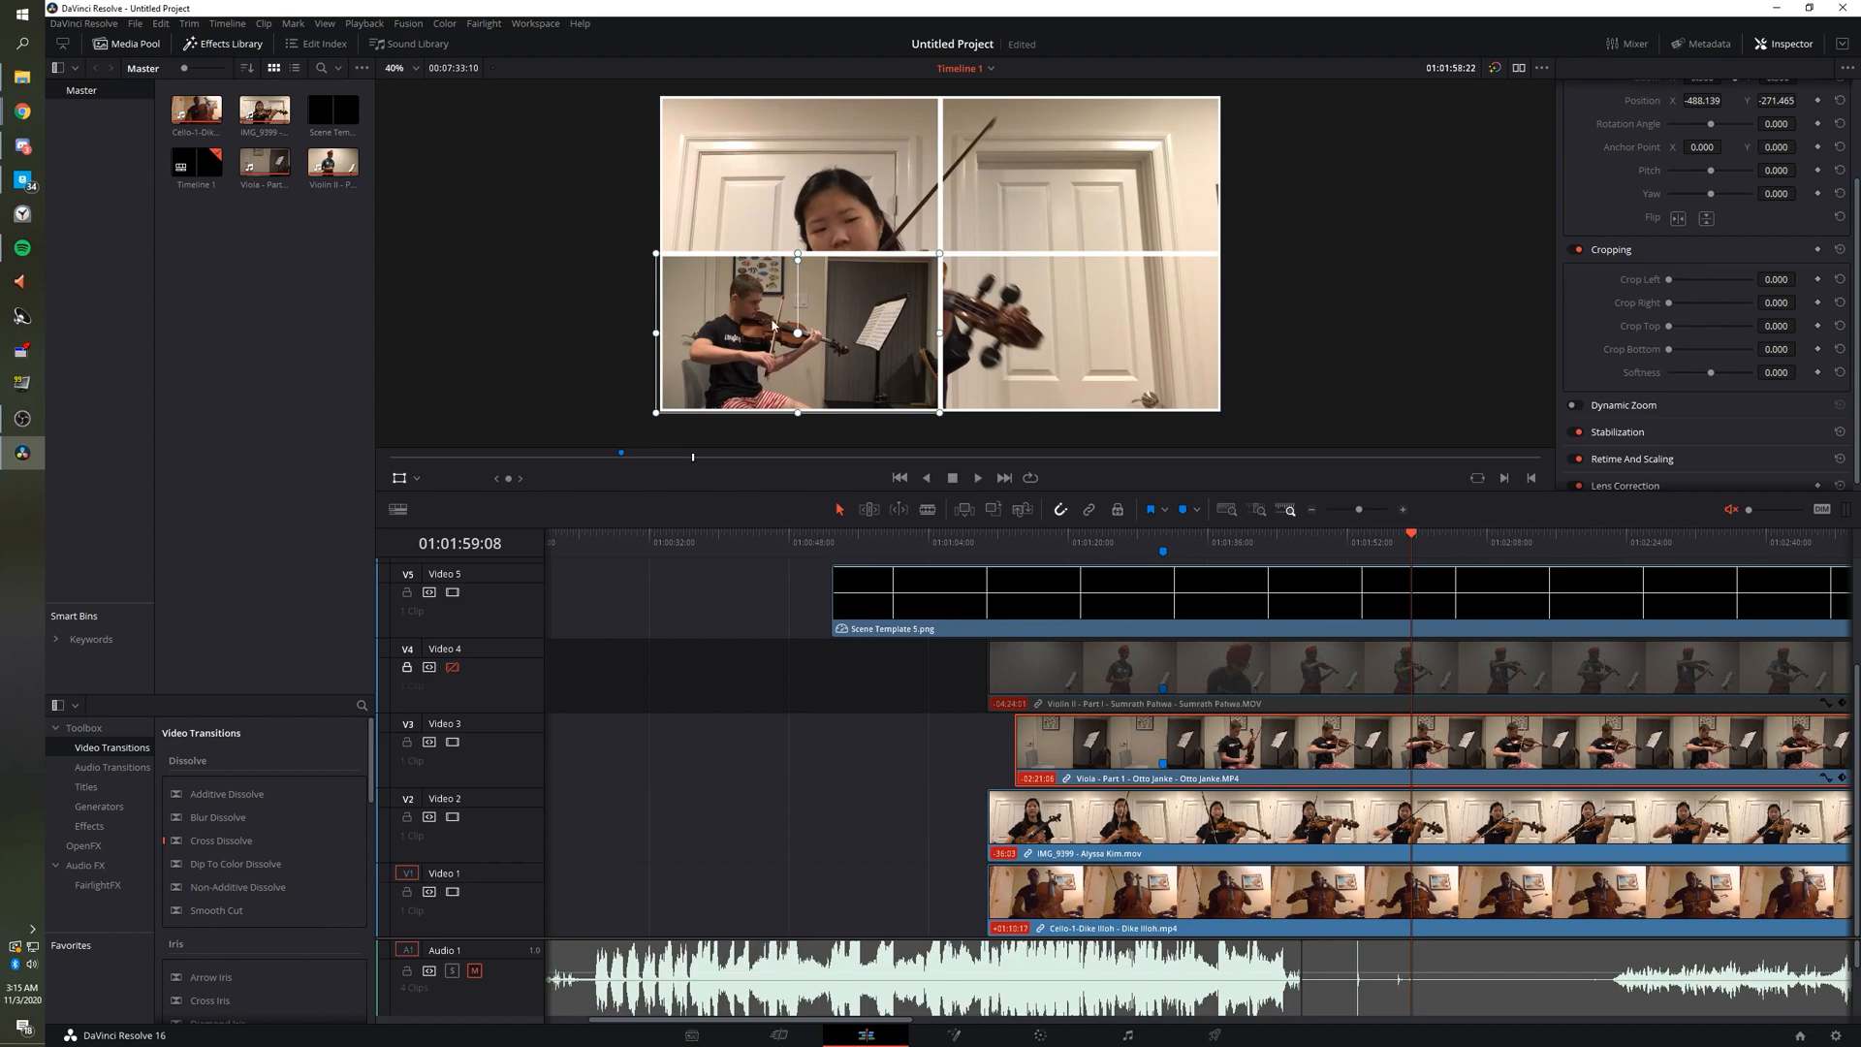
pyautogui.moveTo(939, 253); pyautogui.dragTo(1029, 219)
pyautogui.moveTo(863, 328); pyautogui.dragTo(929, 337)
# Disable tracks V1 and V2, then fine-tune the Viola inset's size and position in the lower-left cell.
pyautogui.click(451, 816)
pyautogui.click(452, 891)
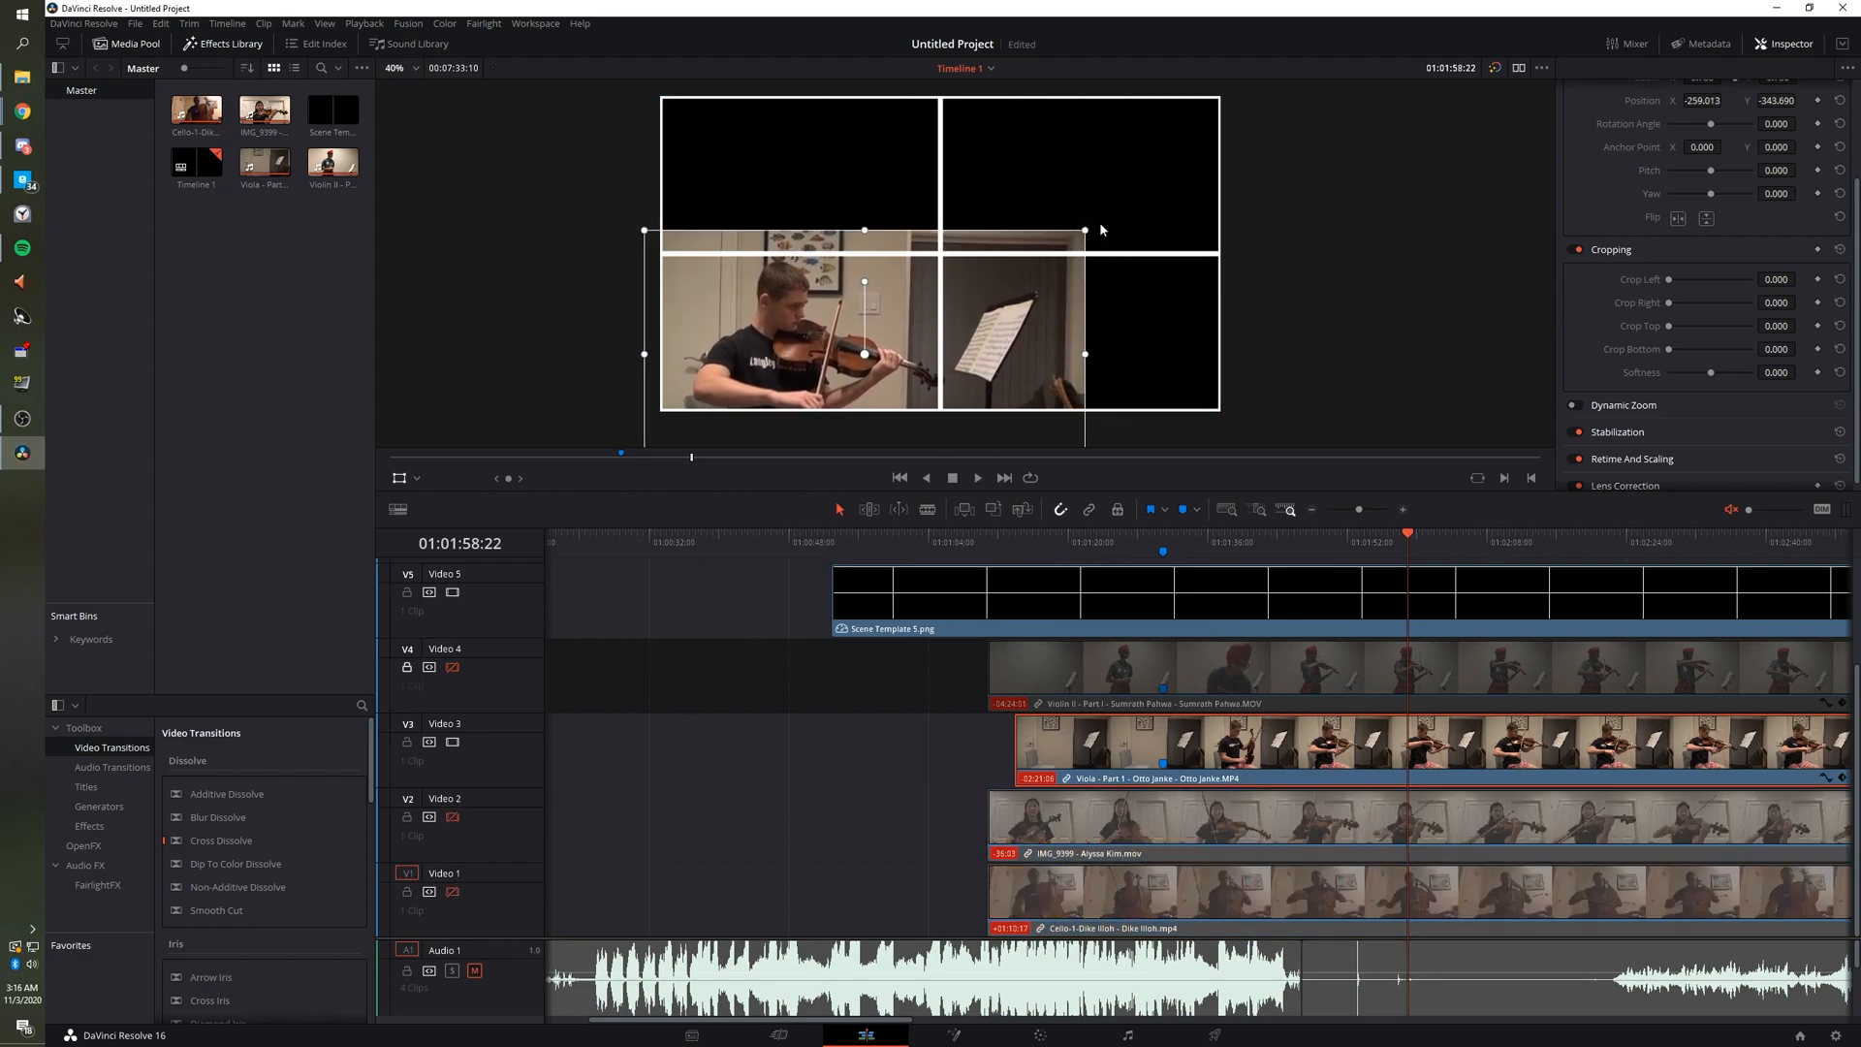
pyautogui.moveTo(1088, 234); pyautogui.dragTo(1057, 246)
pyautogui.moveTo(965, 336); pyautogui.dragTo(930, 334)
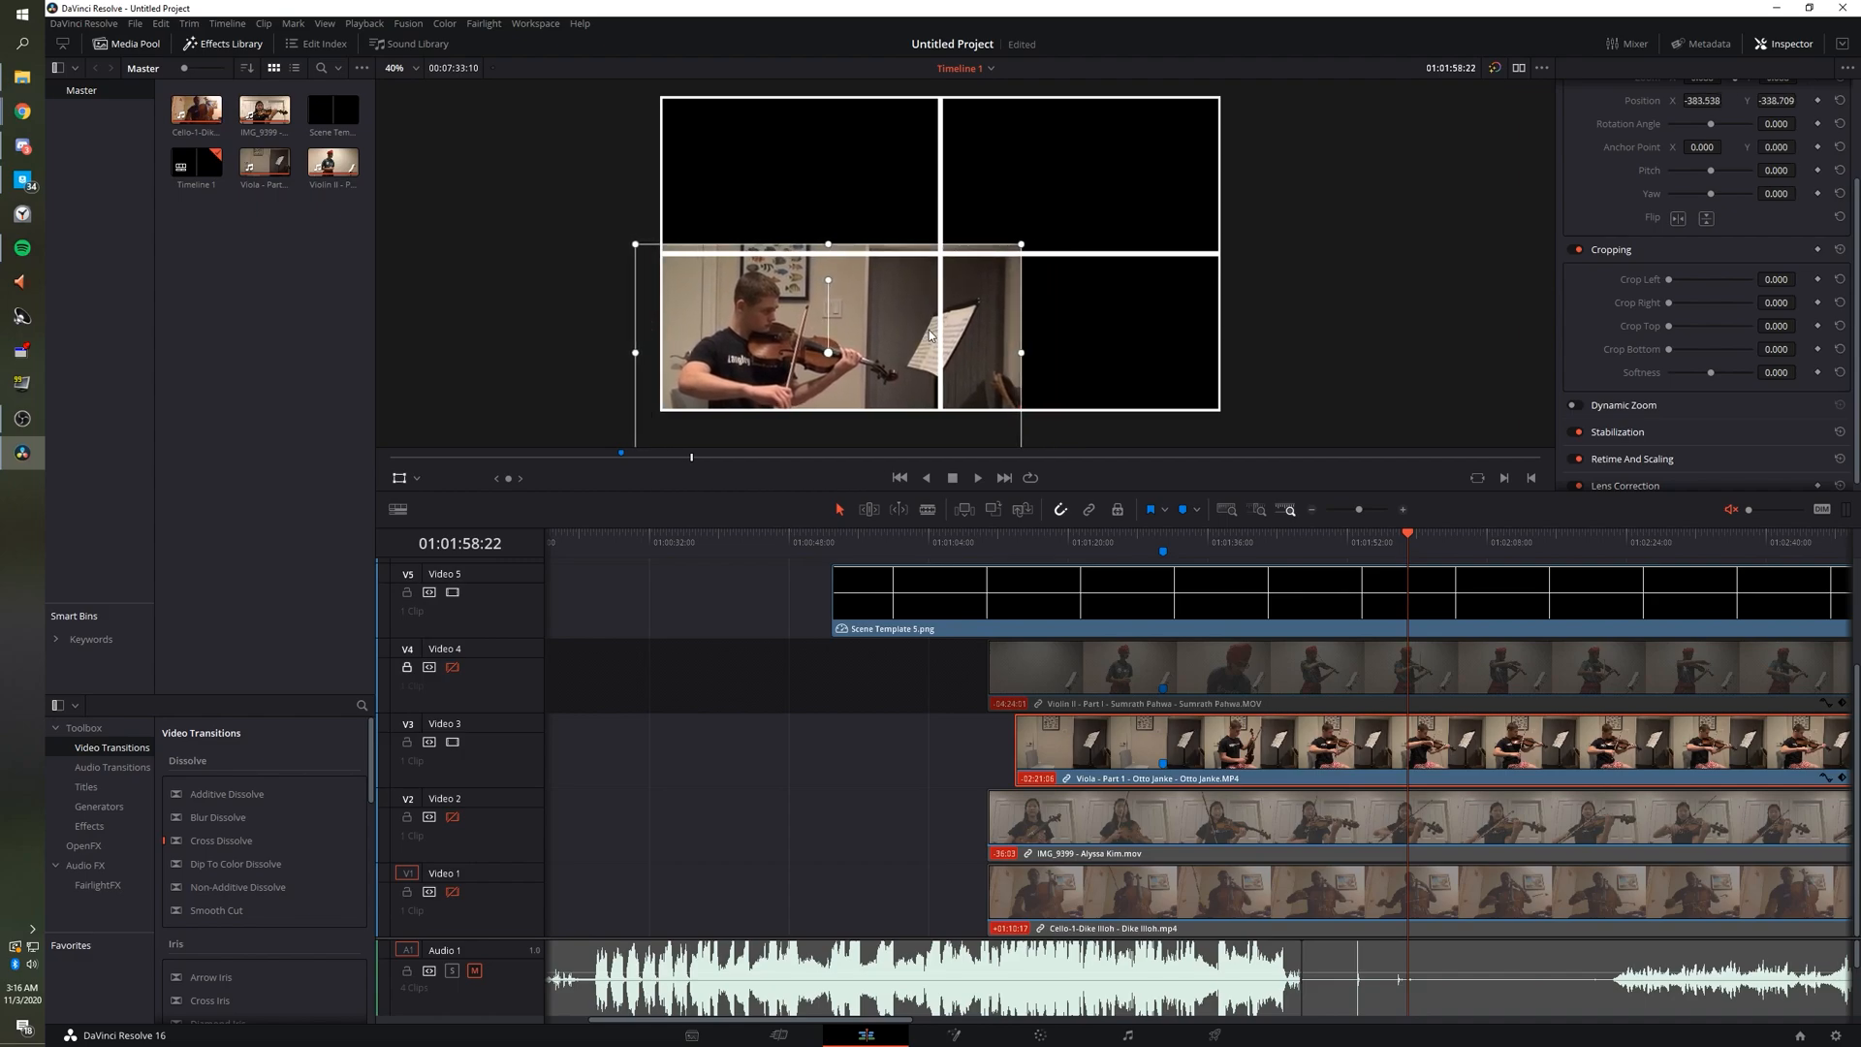
pyautogui.moveTo(1023, 245); pyautogui.dragTo(1033, 239)
pyautogui.moveTo(936, 325); pyautogui.dragTo(974, 308)
pyautogui.moveTo(1053, 229); pyautogui.dragTo(1046, 233)
pyautogui.moveTo(965, 307); pyautogui.dragTo(962, 306)
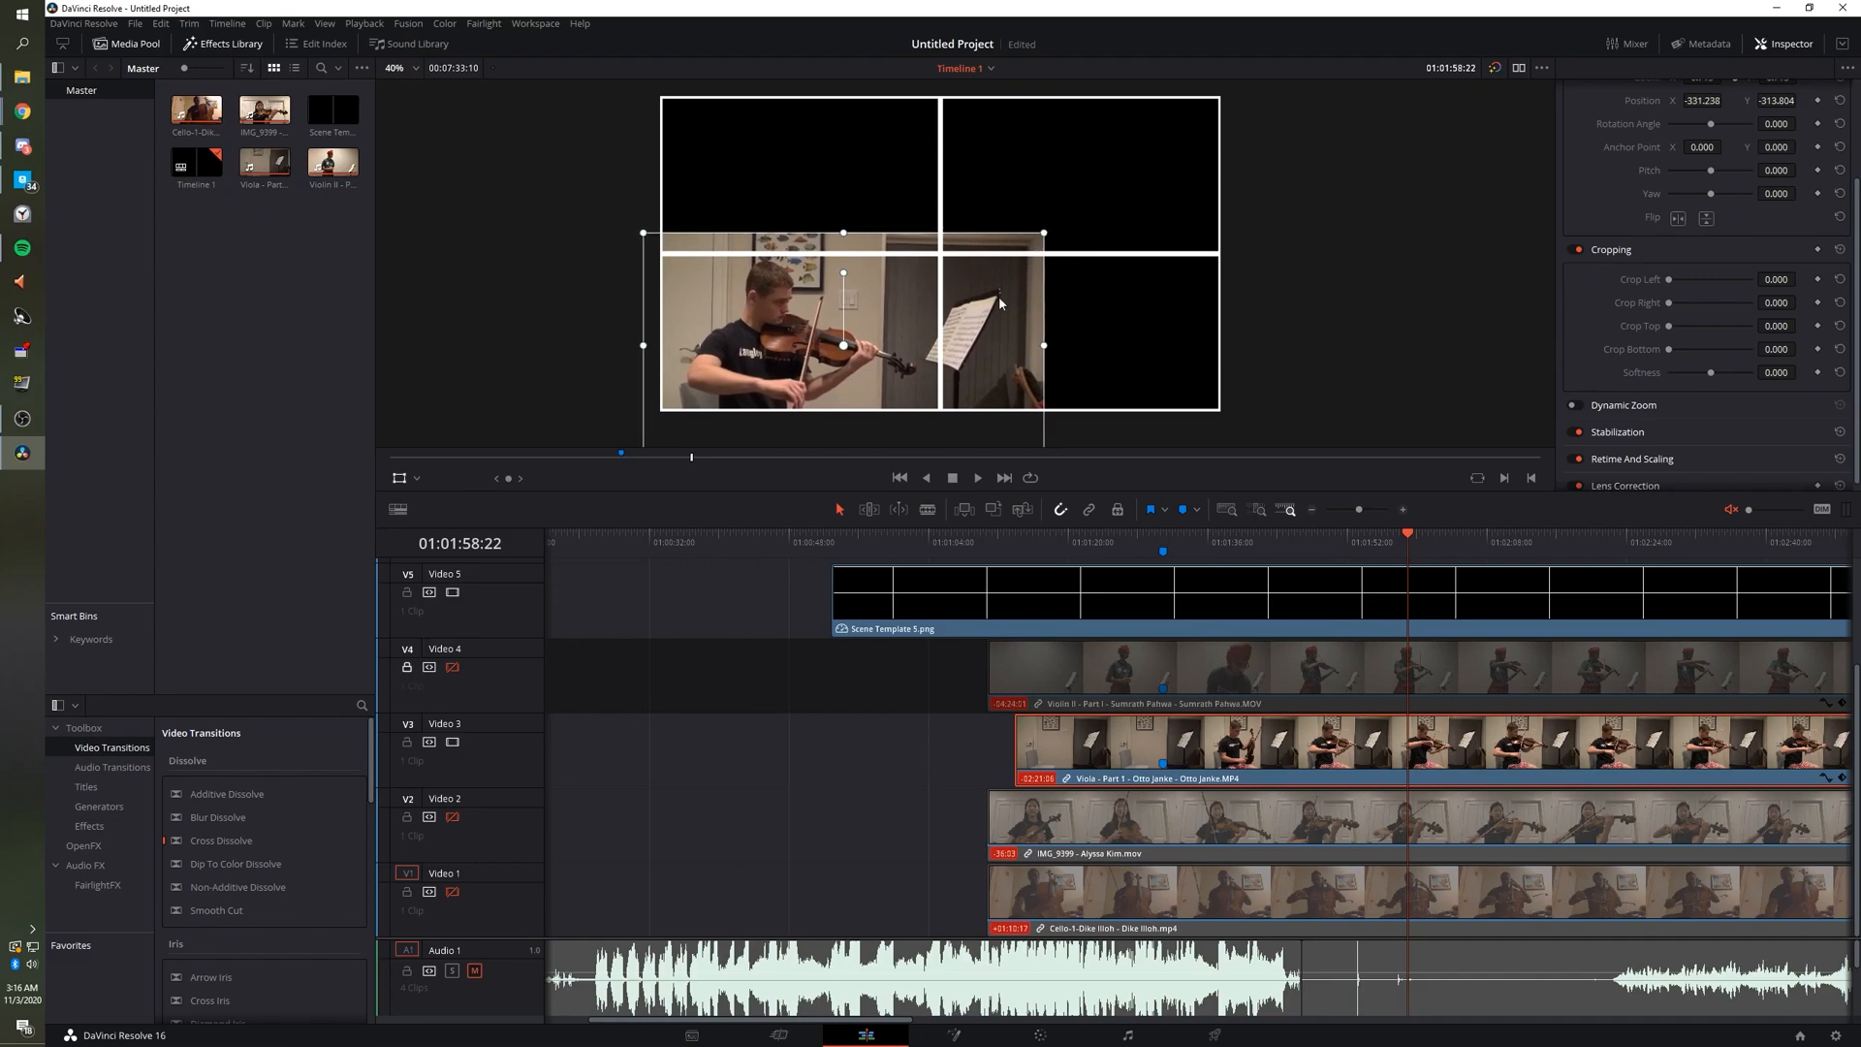
pyautogui.click(418, 477)
pyautogui.click(432, 514)
# Crop the Viola clip's right, top, left and bottom edges to fit the lower-left cell.
pyautogui.moveTo(1044, 233); pyautogui.dragTo(942, 259)
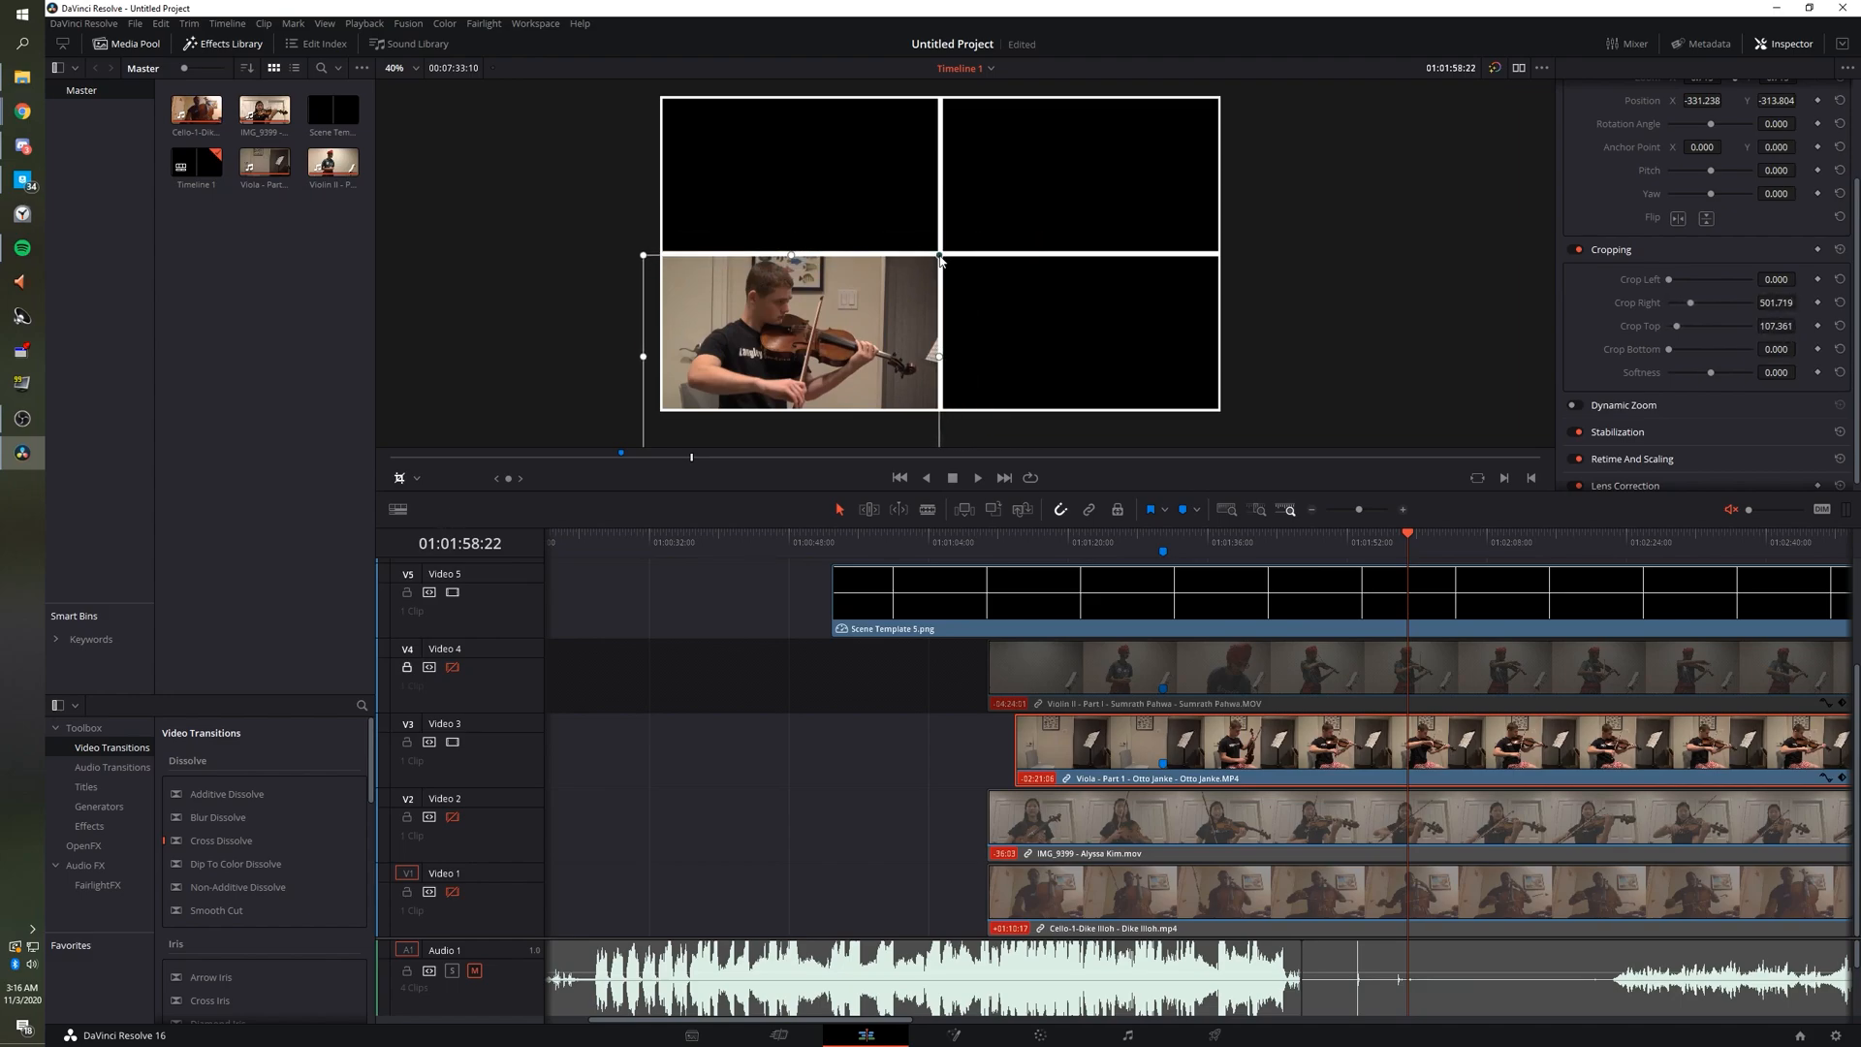
pyautogui.scroll(-1, 970, 365)
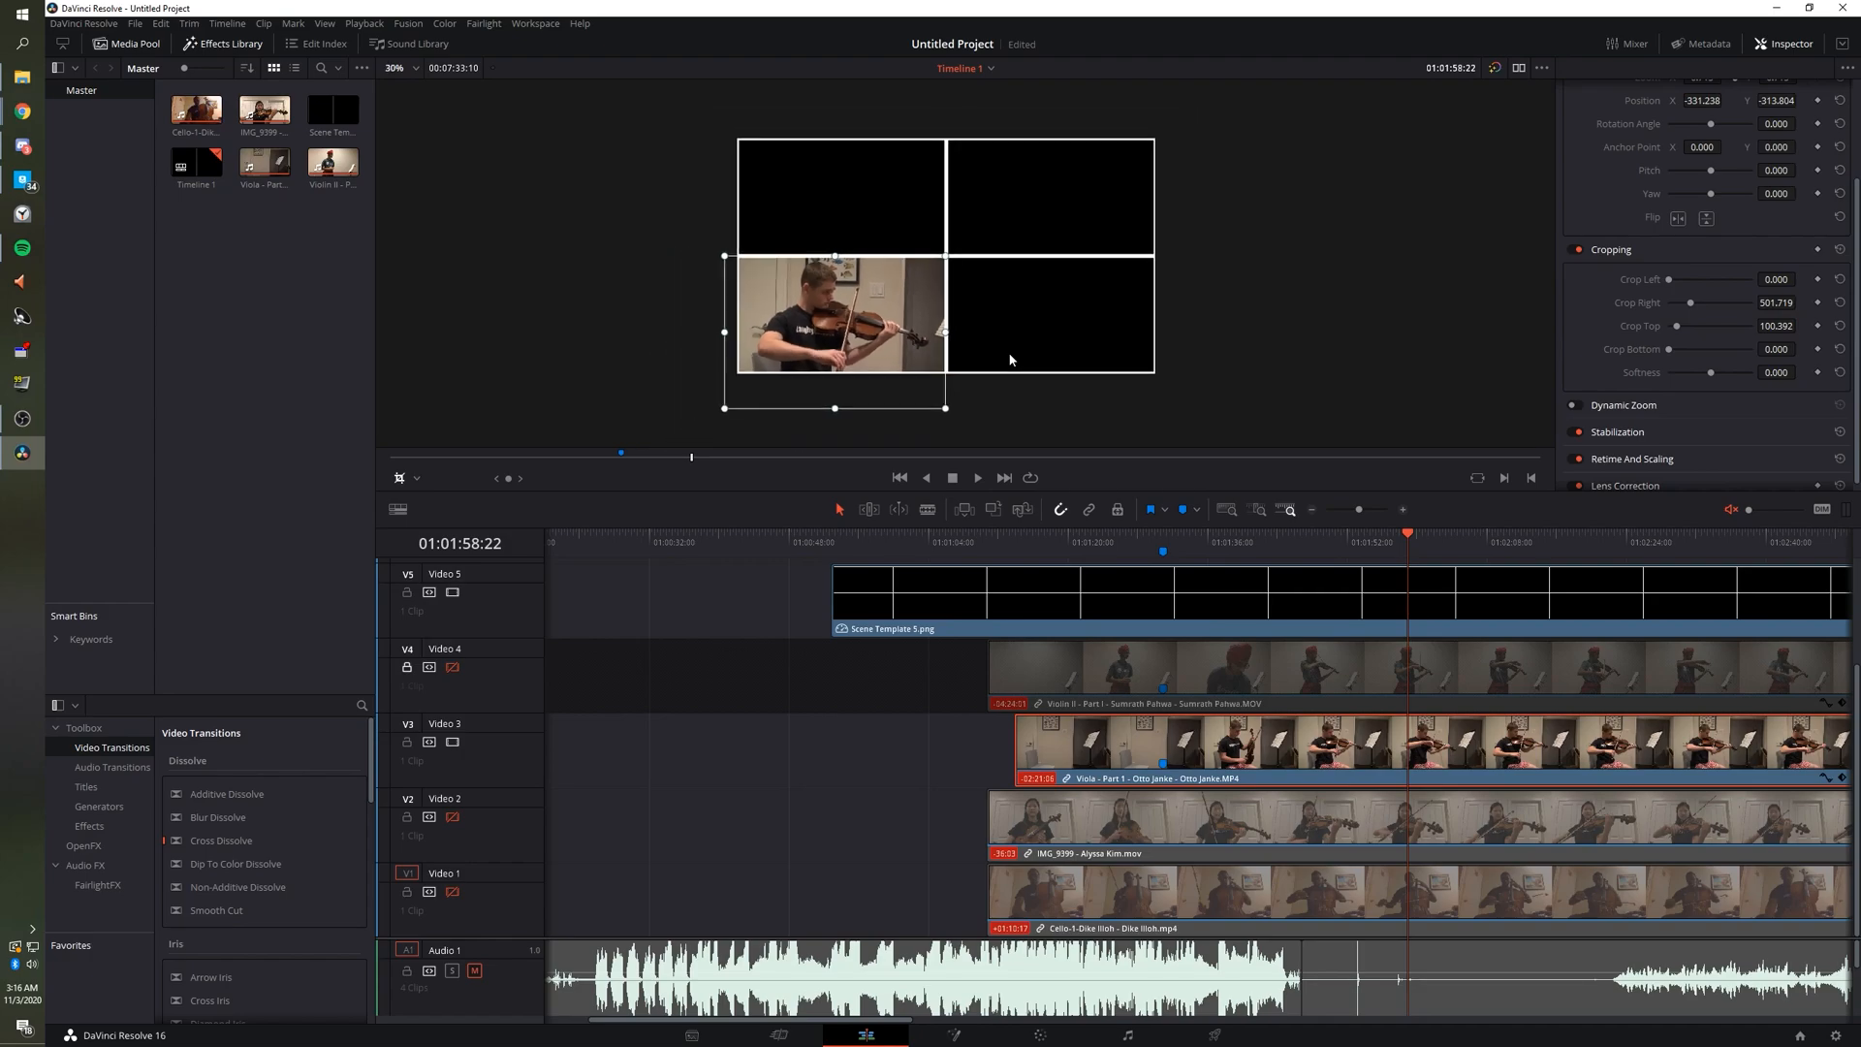
pyautogui.moveTo(733, 408); pyautogui.dragTo(728, 408)
pyautogui.moveTo(737, 382); pyautogui.dragTo(740, 377)
pyautogui.click(400, 479)
# Zoom and pan the viewer to verify the crop: Left 85.070, Top 100.392, Bottom 232.904.
pyautogui.scroll(10, 949, 358)
pyautogui.scroll(-9, 803, 307)
pyautogui.scroll(3, 815, 299)
pyautogui.scroll(7, 817, 301)
pyautogui.hscroll(2, 803, 304)
pyautogui.hscroll(-4, 780, 310)
pyautogui.hscroll(-8, 773, 307)
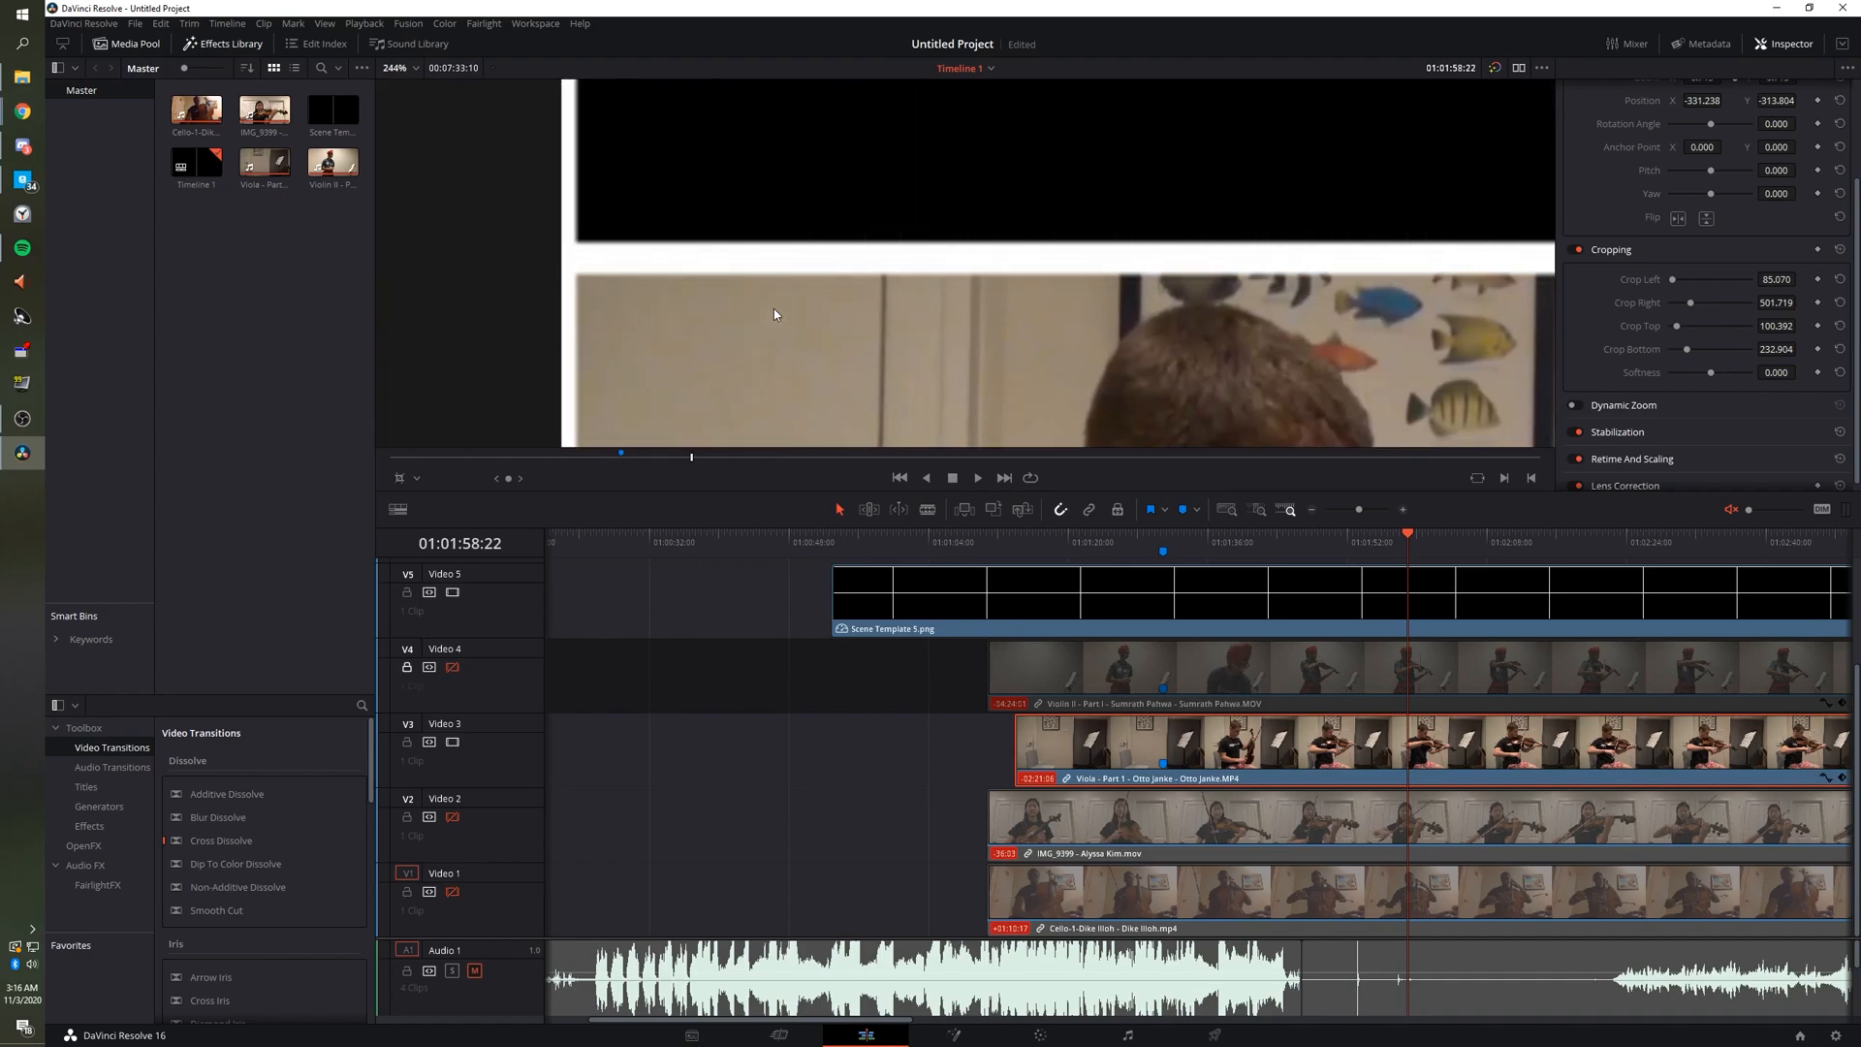
pyautogui.scroll(-1, 774, 308)
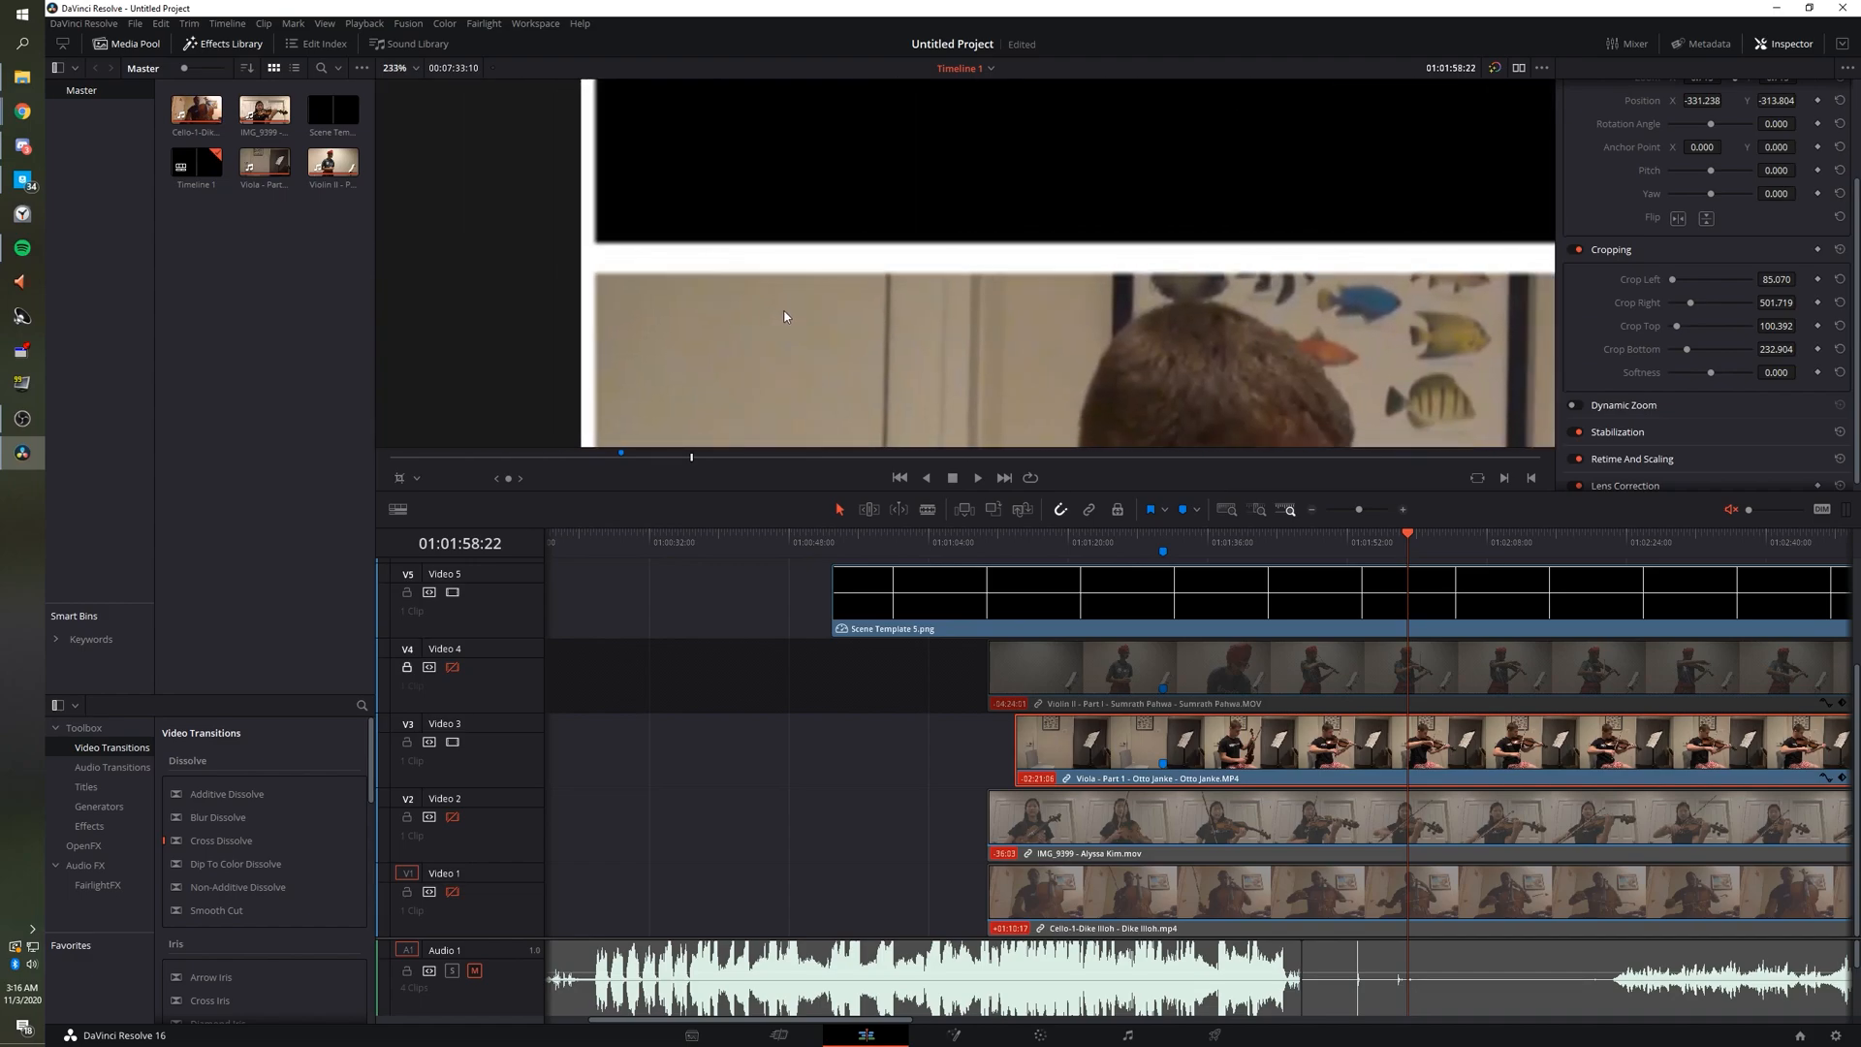
pyautogui.scroll(-20, 785, 316)
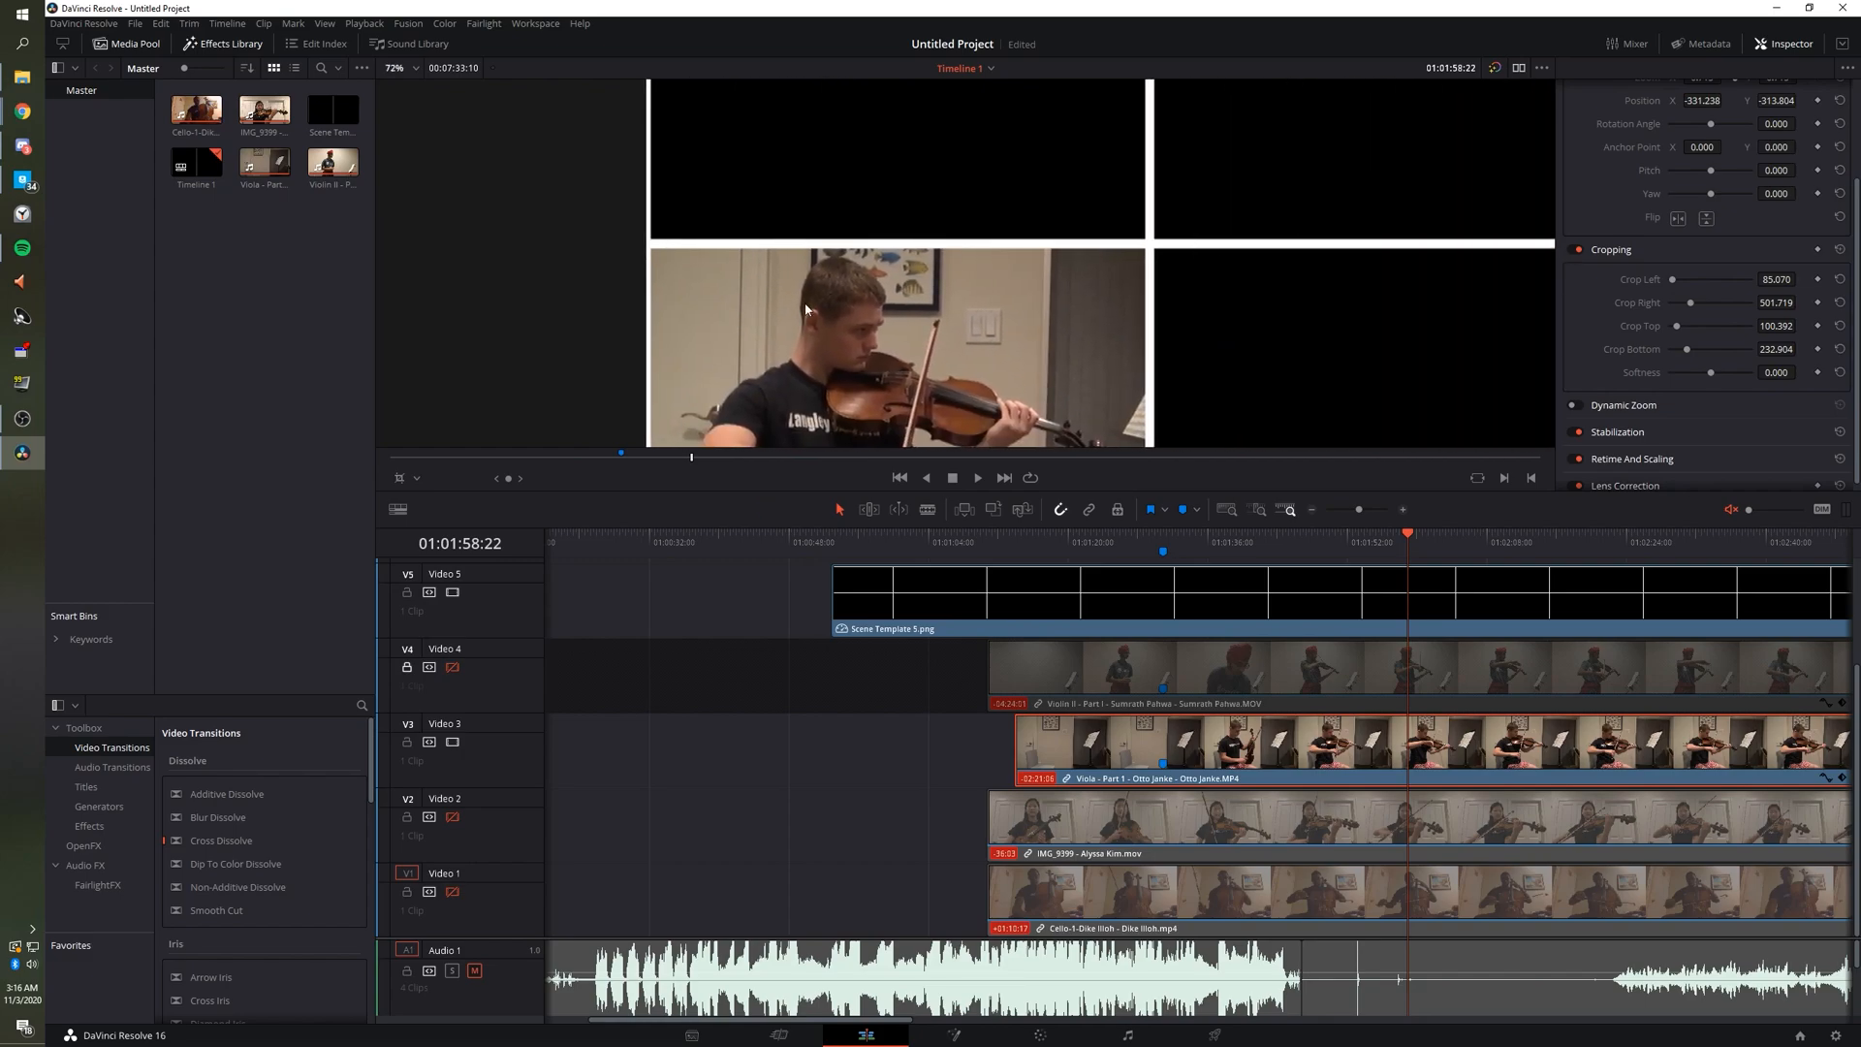
pyautogui.scroll(-5, 806, 302)
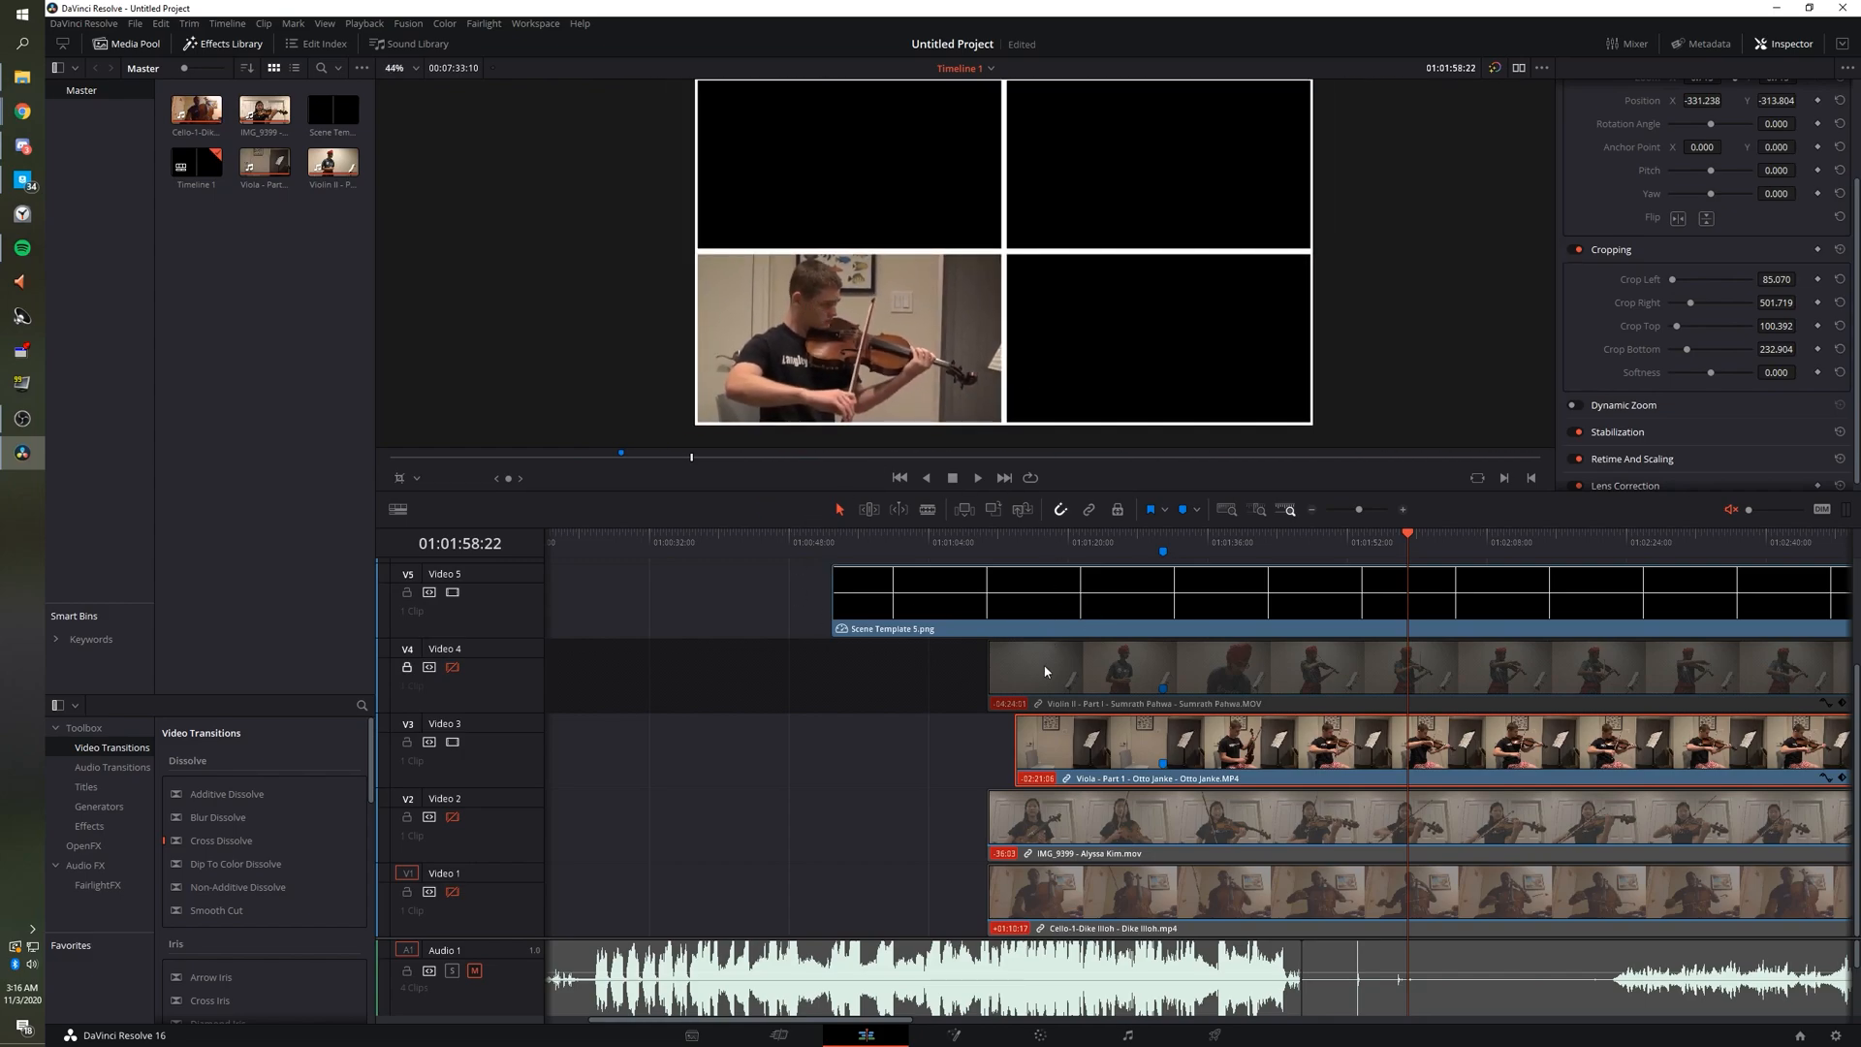
# Lock V3, show V2 while hiding V3, and scrub IMG_9399 to the clap.
pyautogui.click(408, 743)
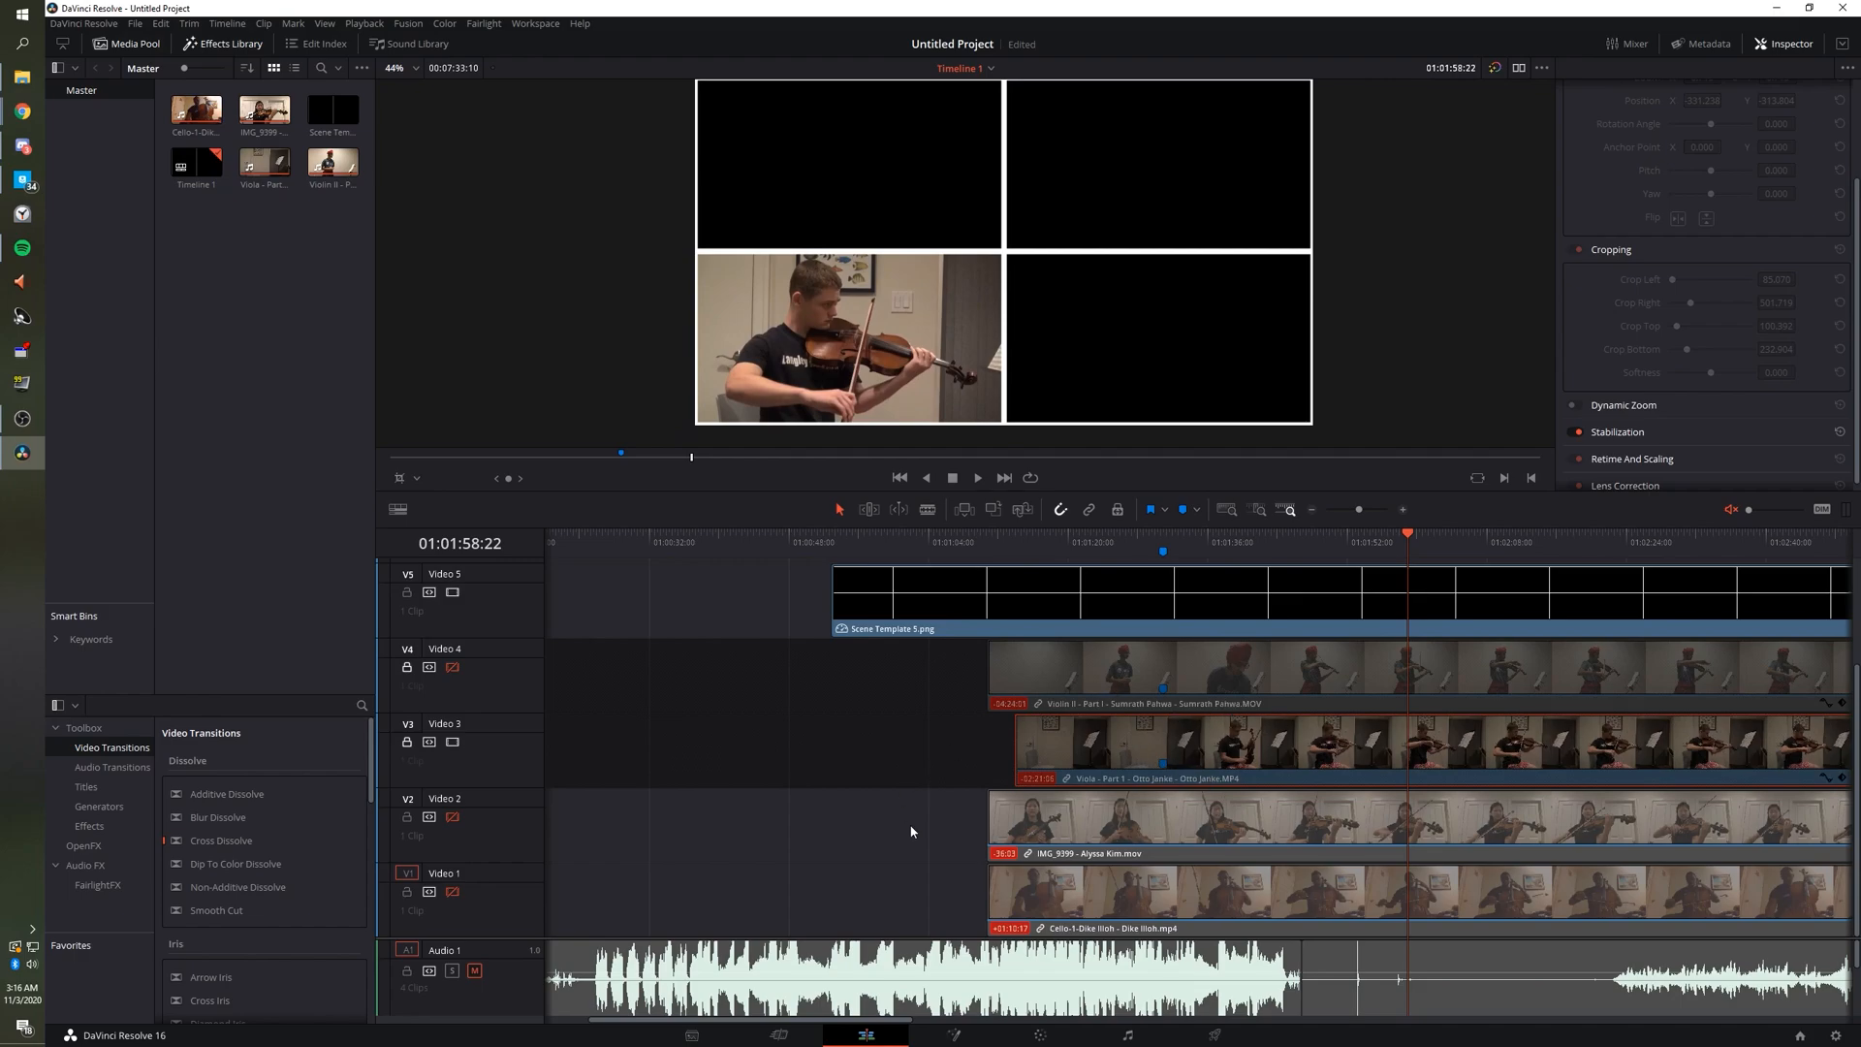
pyautogui.click(451, 818)
pyautogui.click(1060, 810)
pyautogui.click(1037, 536)
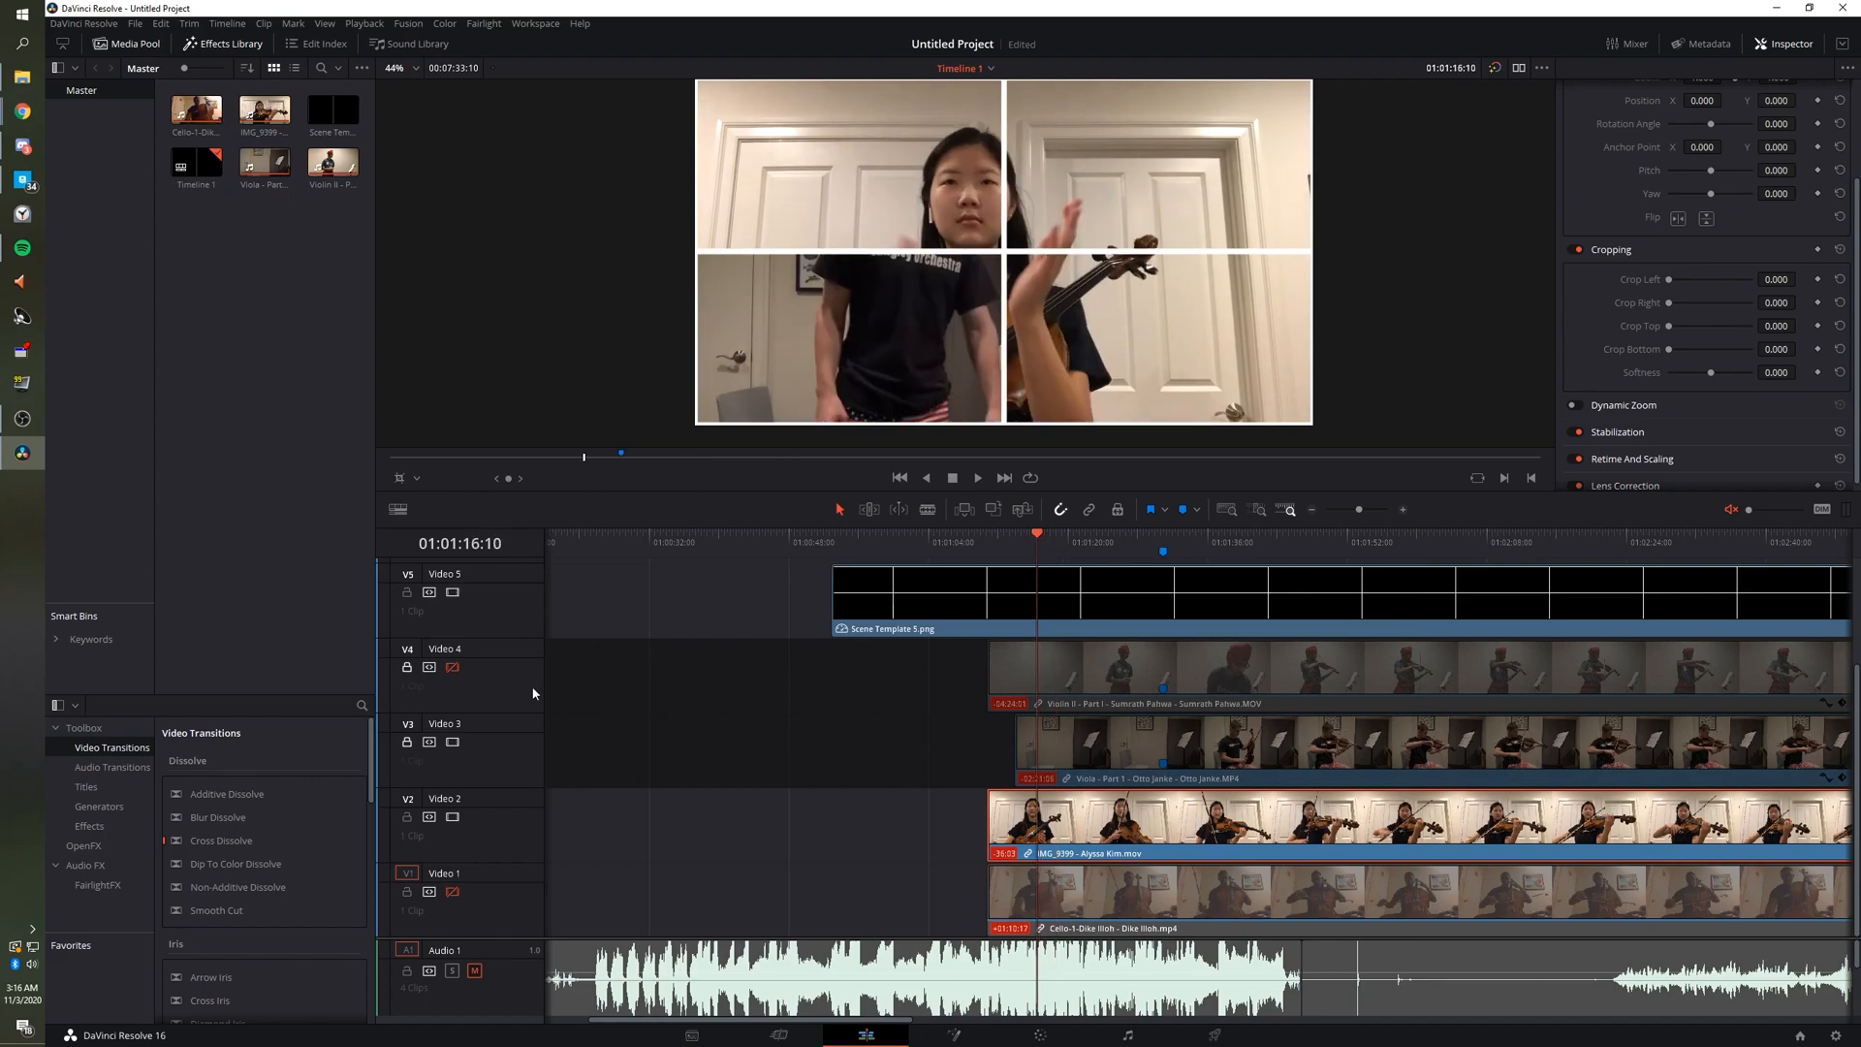
pyautogui.click(451, 742)
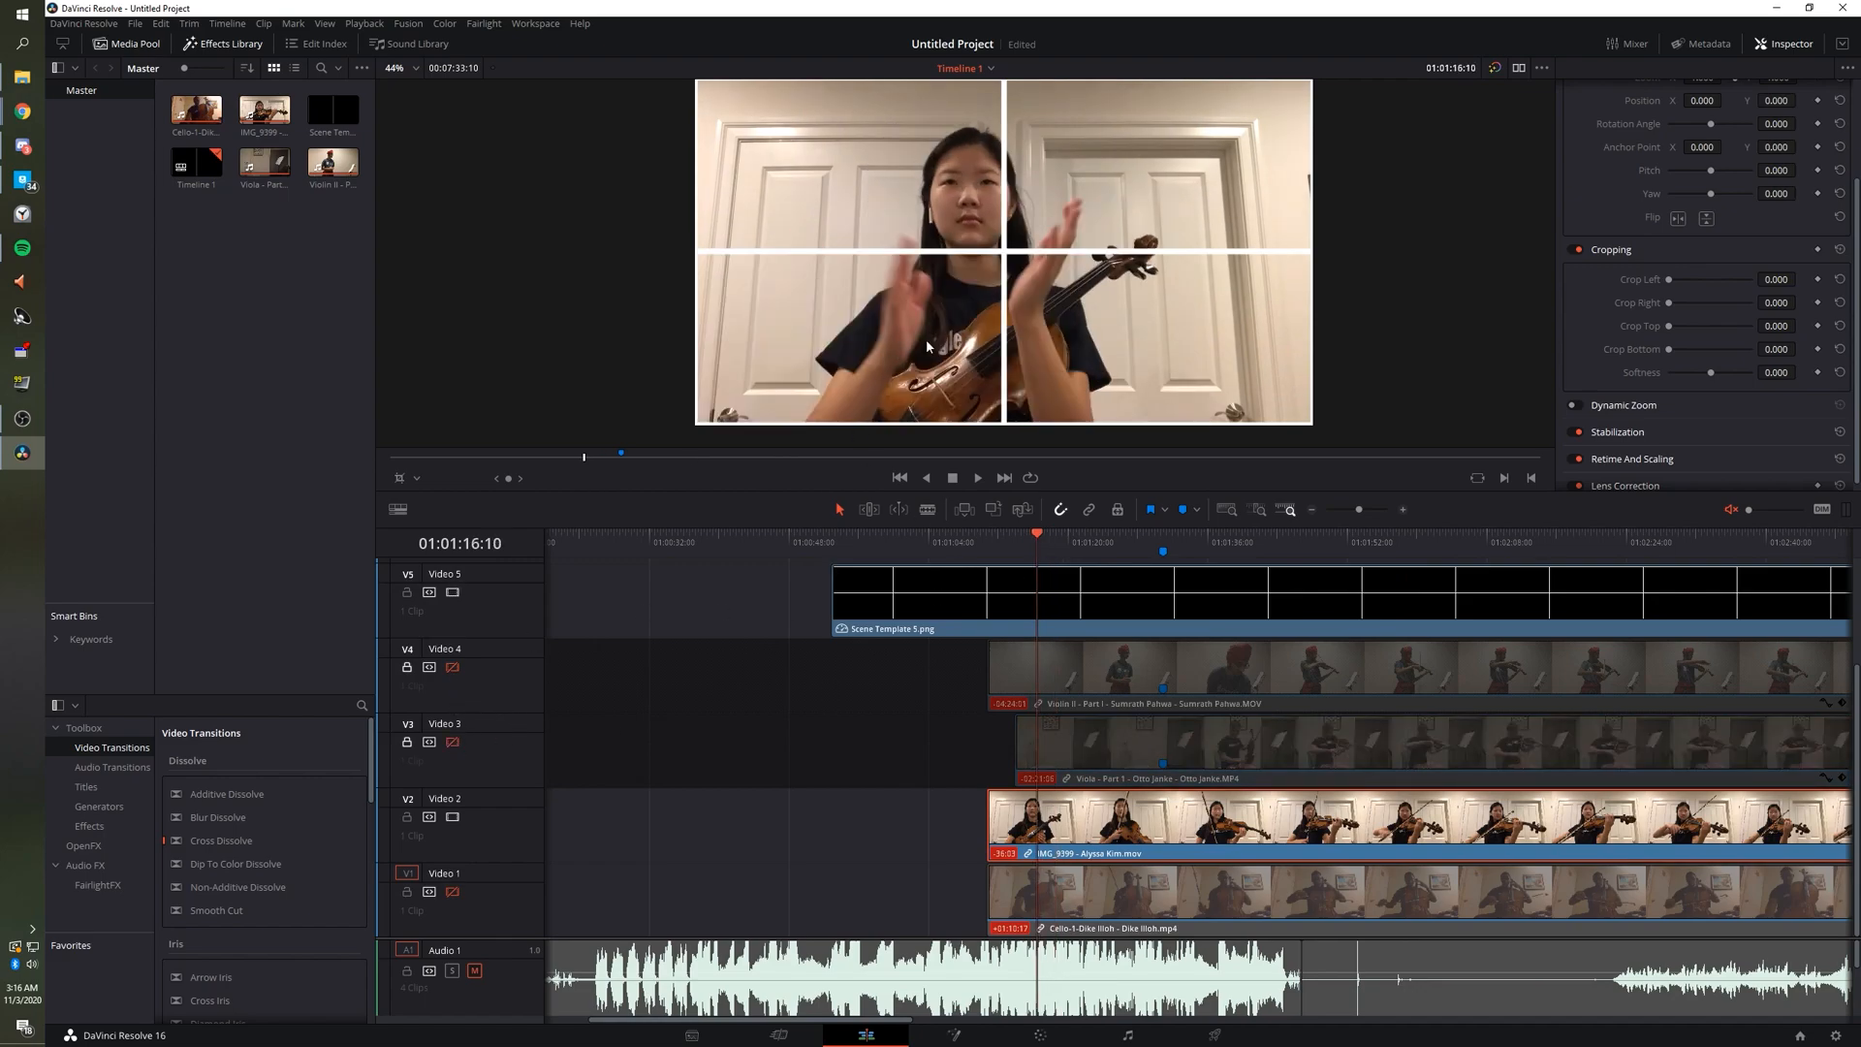
pyautogui.moveTo(1030, 537)
pyautogui.mouseDown()
pyautogui.moveTo(981, 537)
pyautogui.moveTo(1041, 536)
pyautogui.mouseUp()
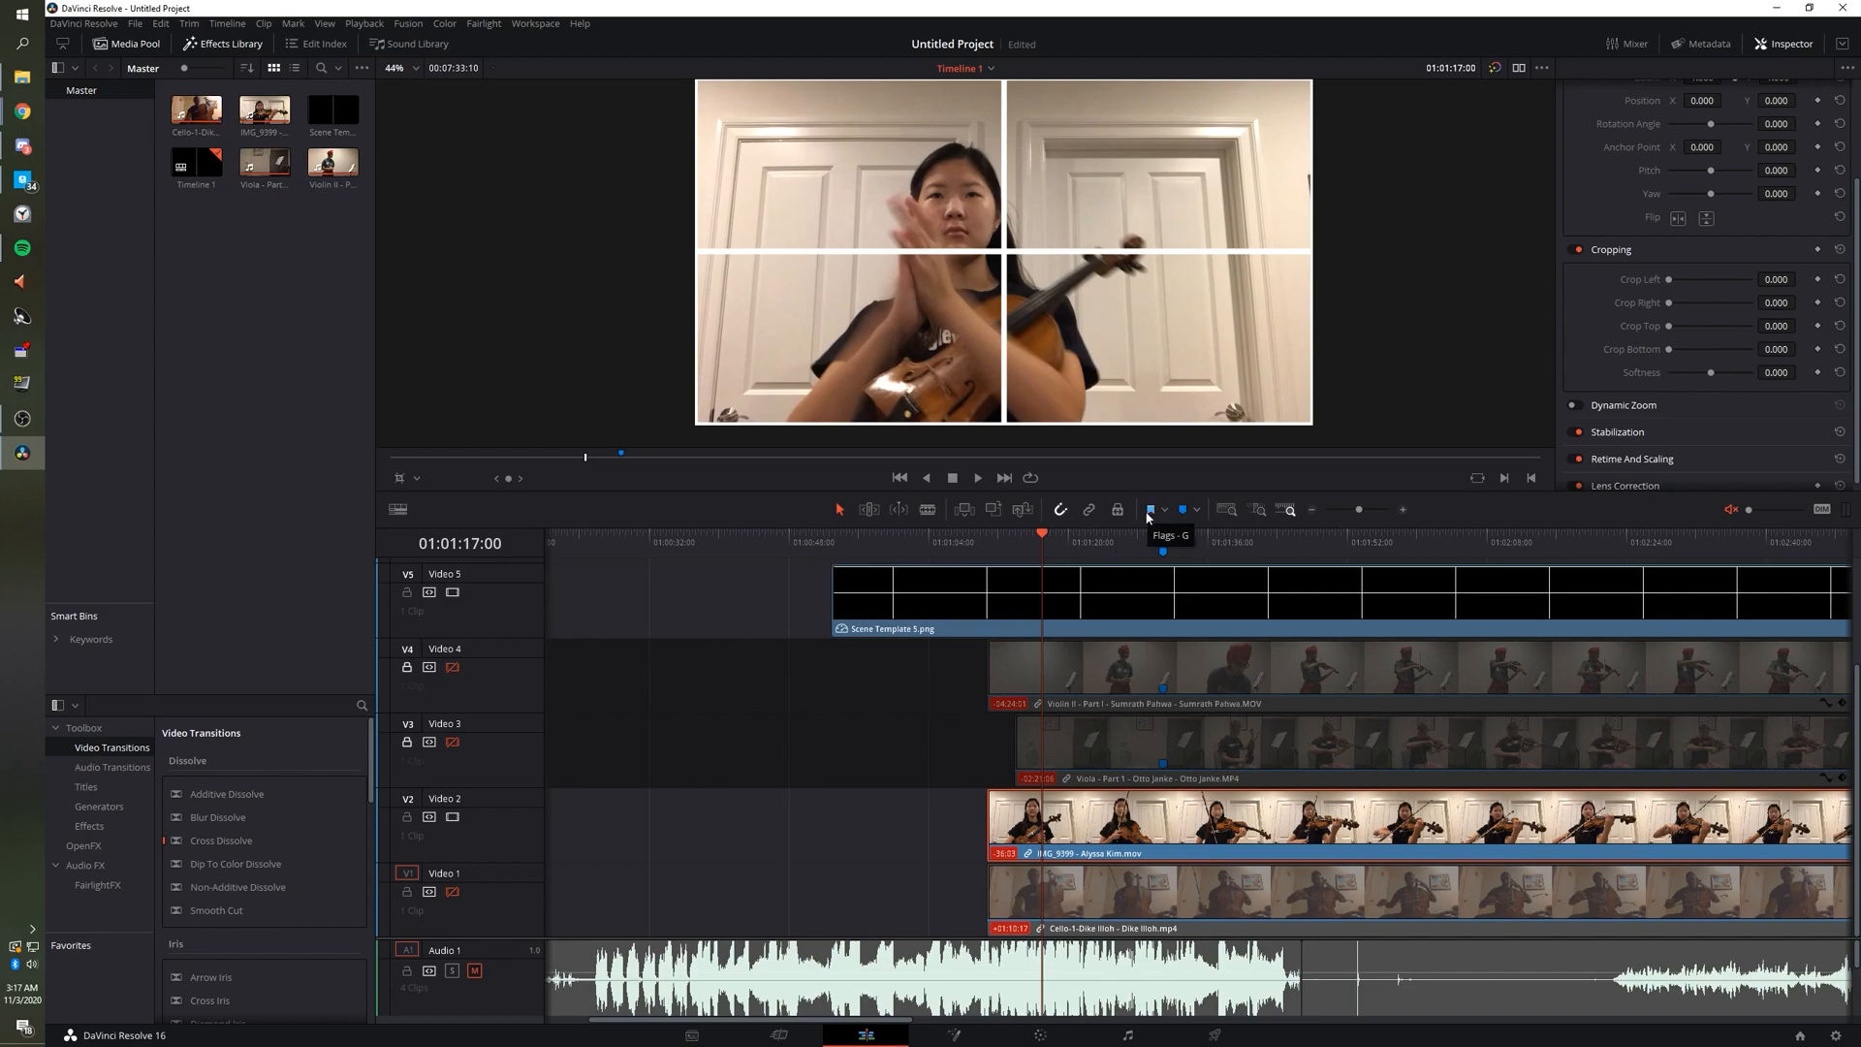
# Add a blue marker at the clap and slide IMG_9399 09:20 later.
pyautogui.click(1199, 511)
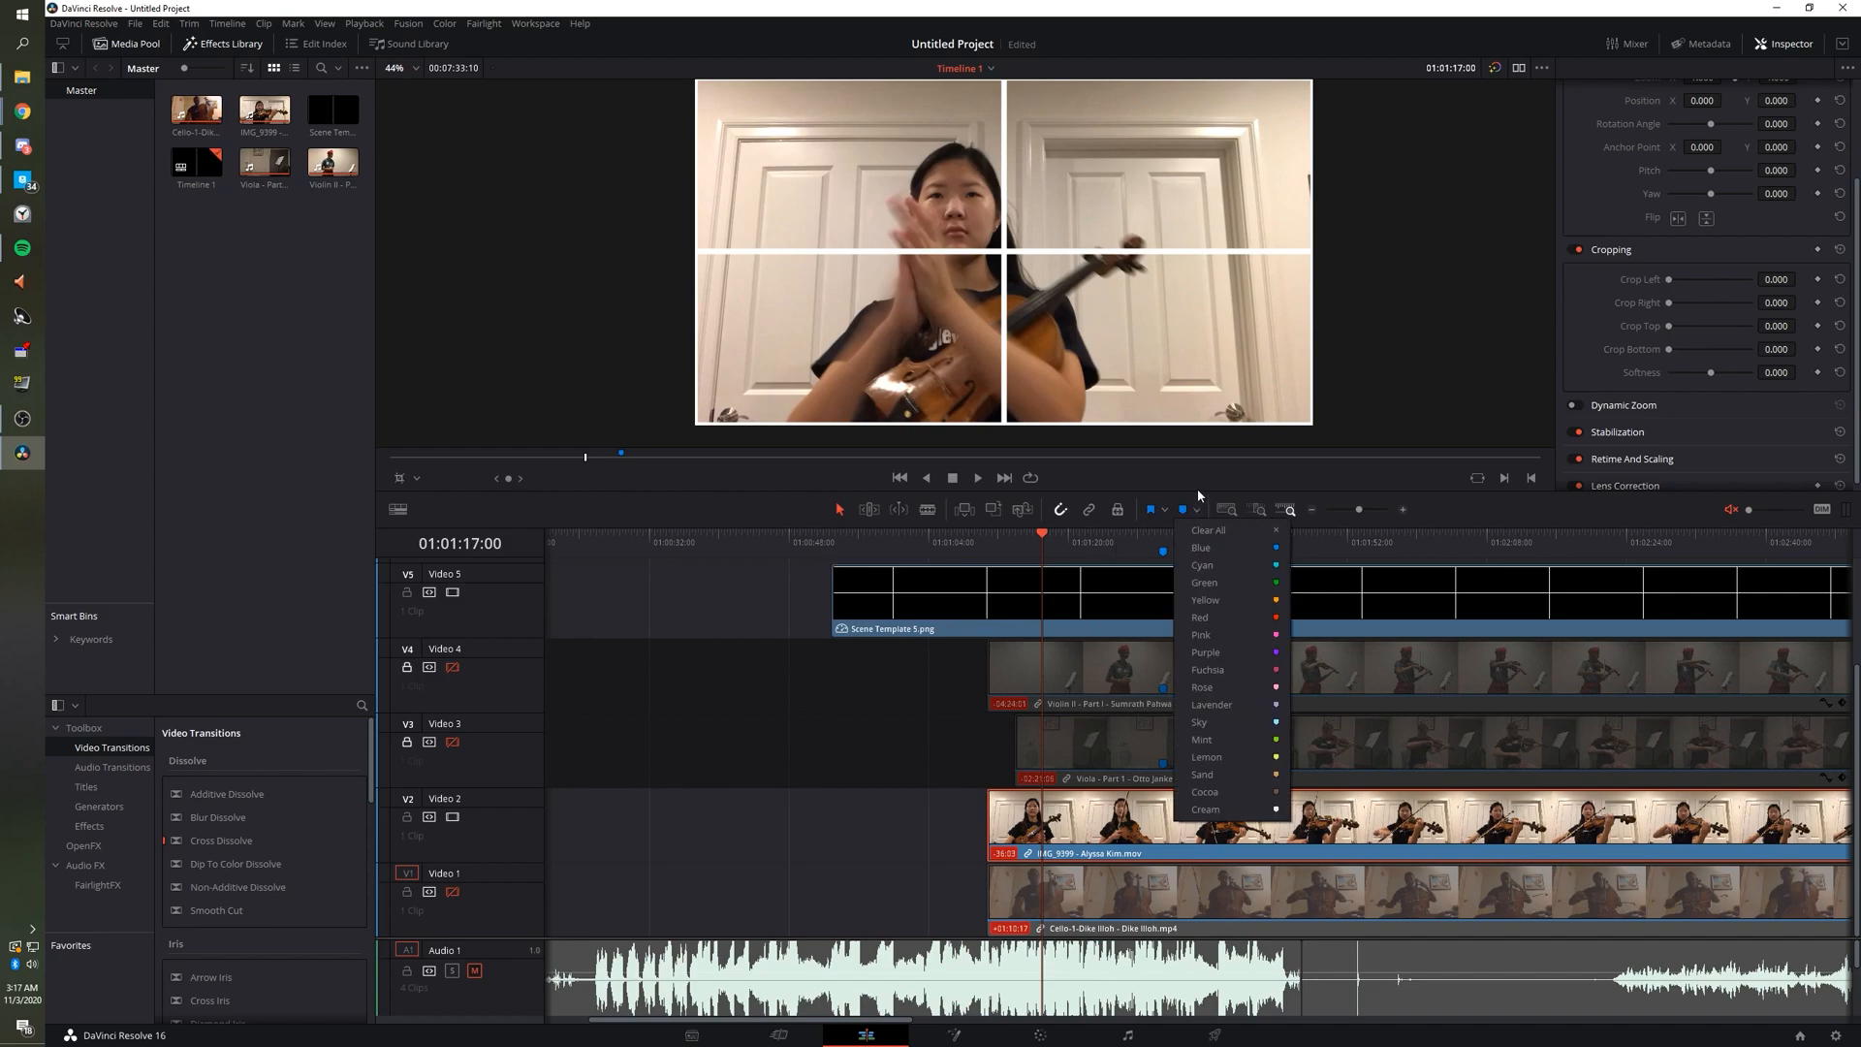
pyautogui.click(1198, 492)
pyautogui.press('m')
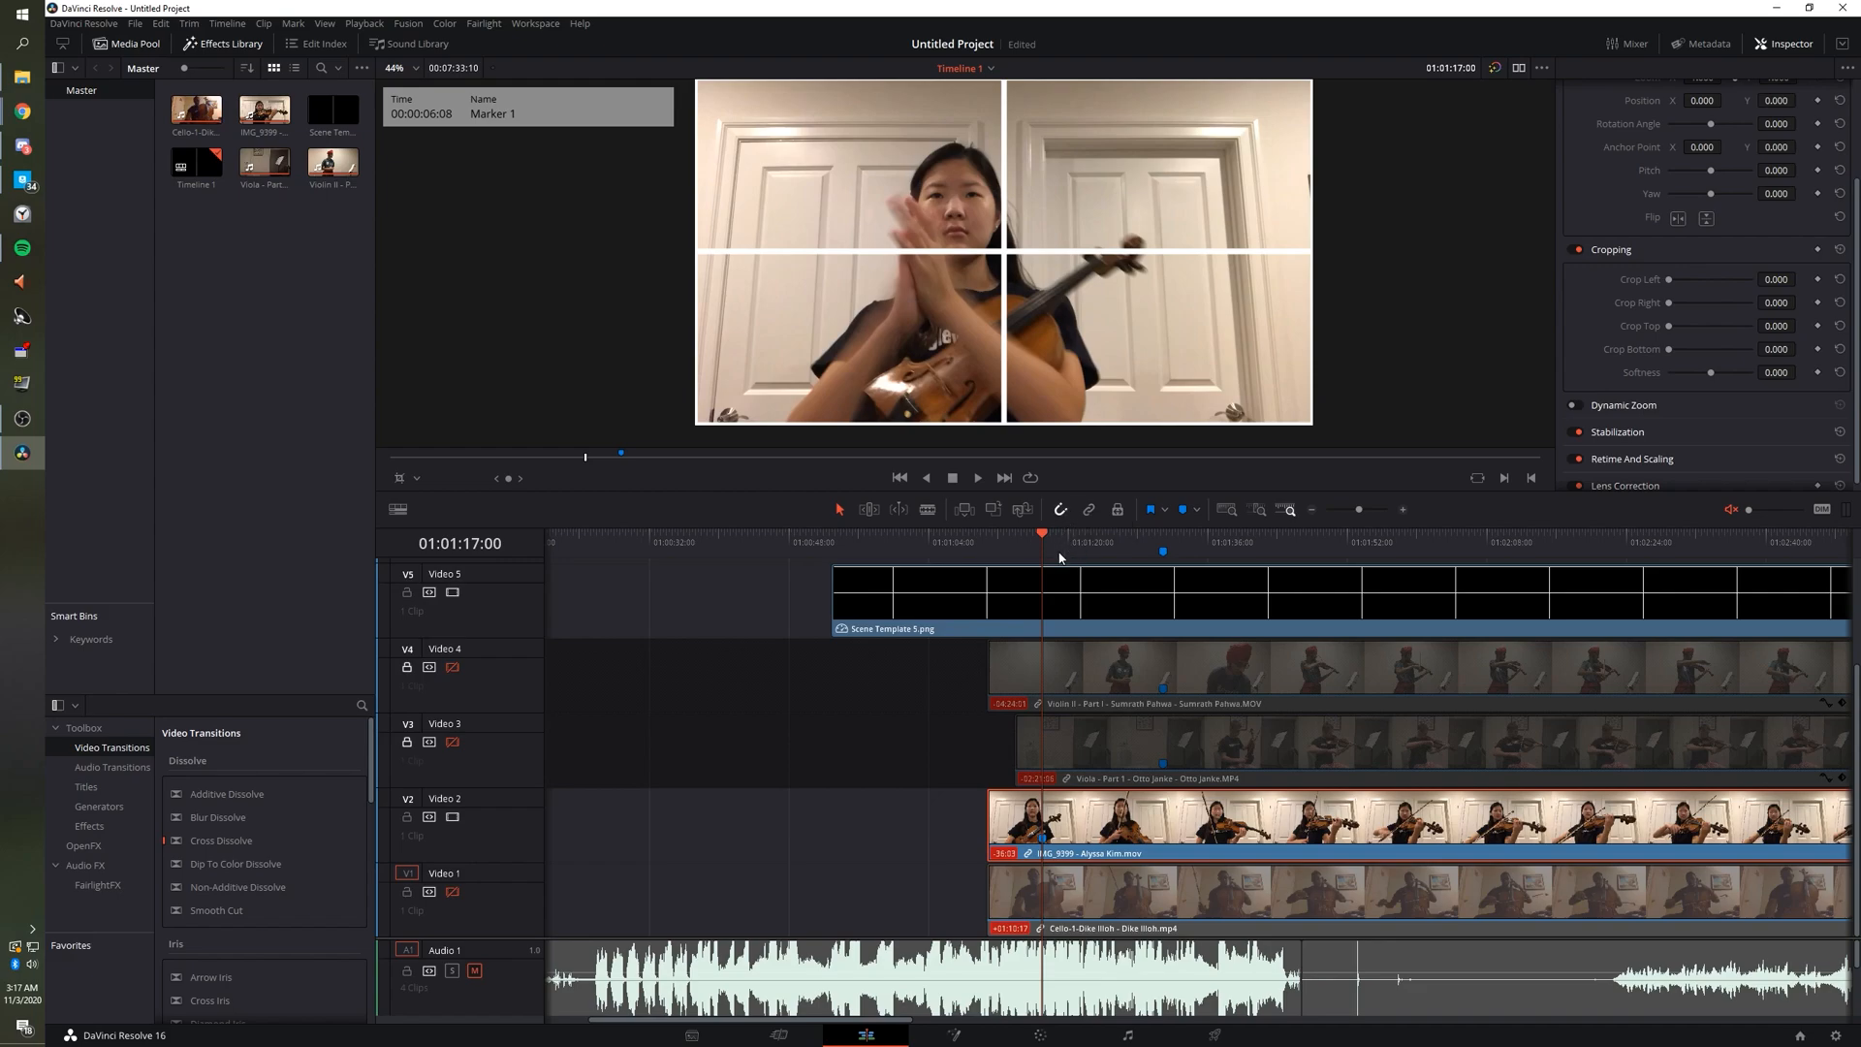
pyautogui.moveTo(1095, 827); pyautogui.dragTo(1208, 831)
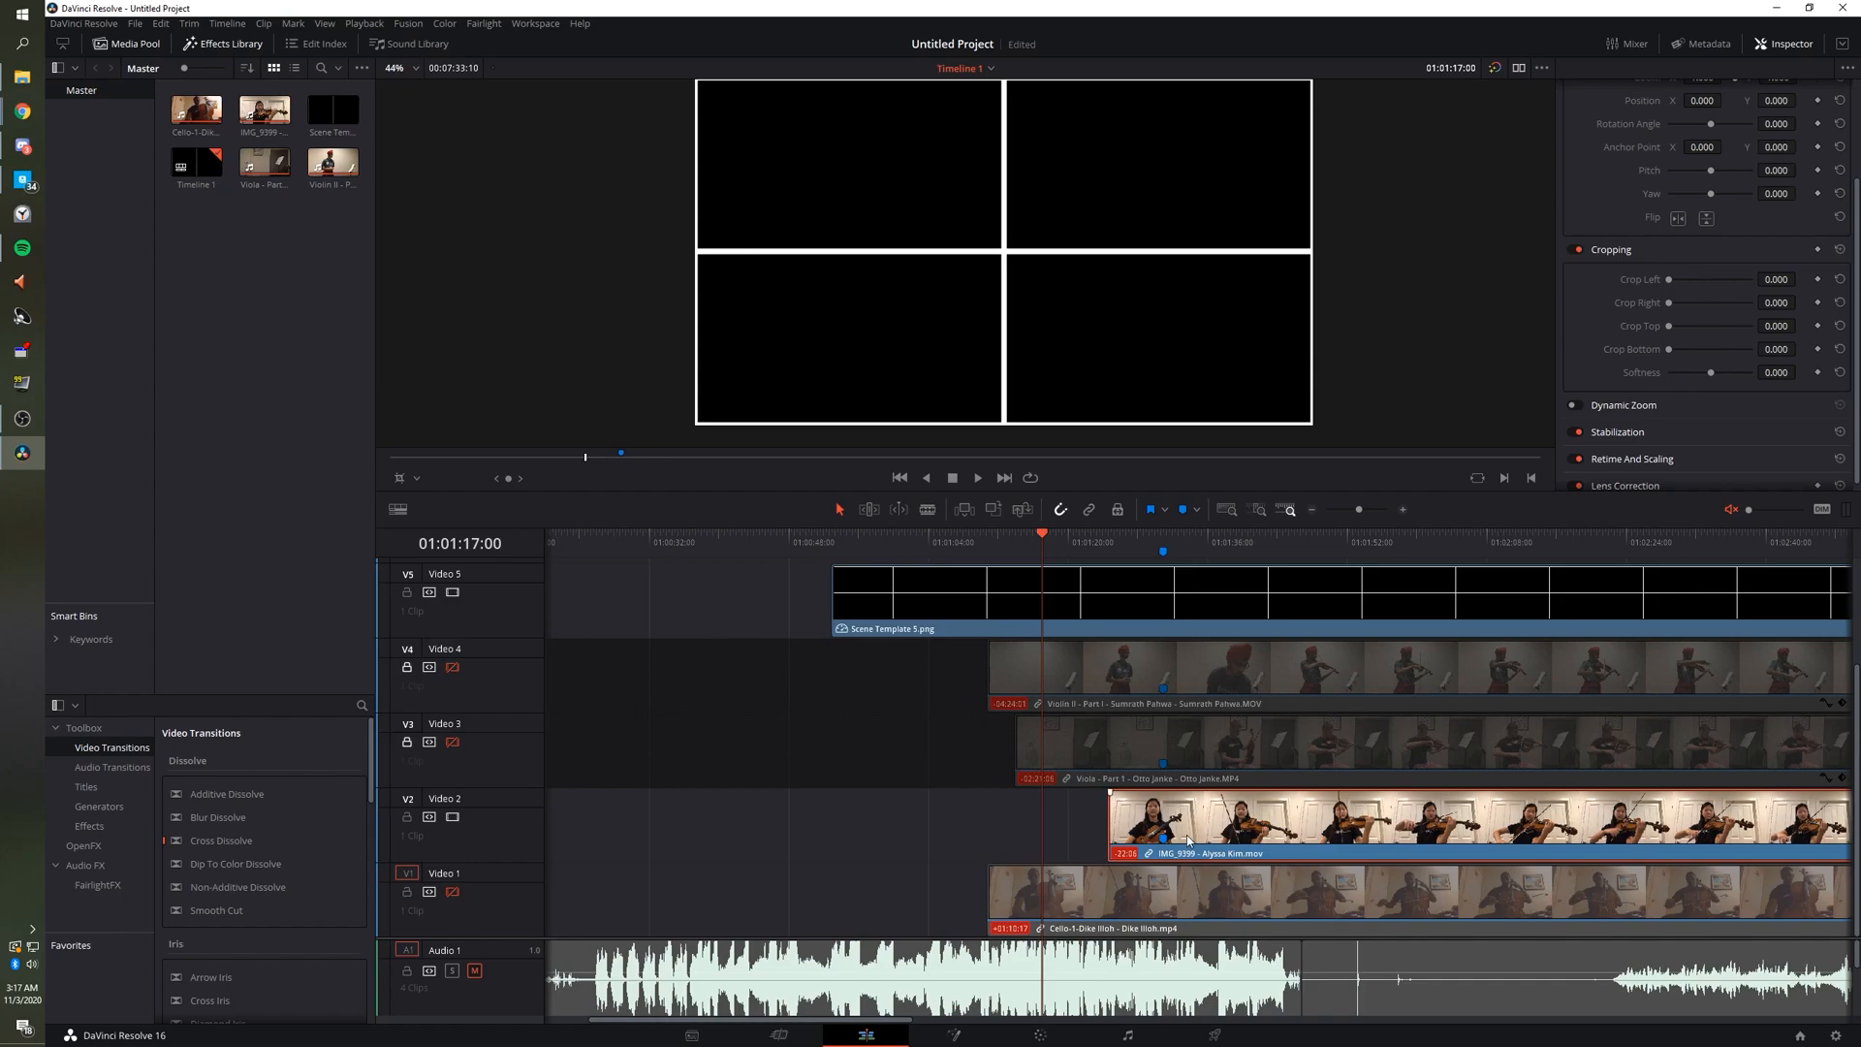
# At Marker 1, scale IMG_9399 into the top-left cell at X -494.713, Y 282.370.
pyautogui.click(1164, 544)
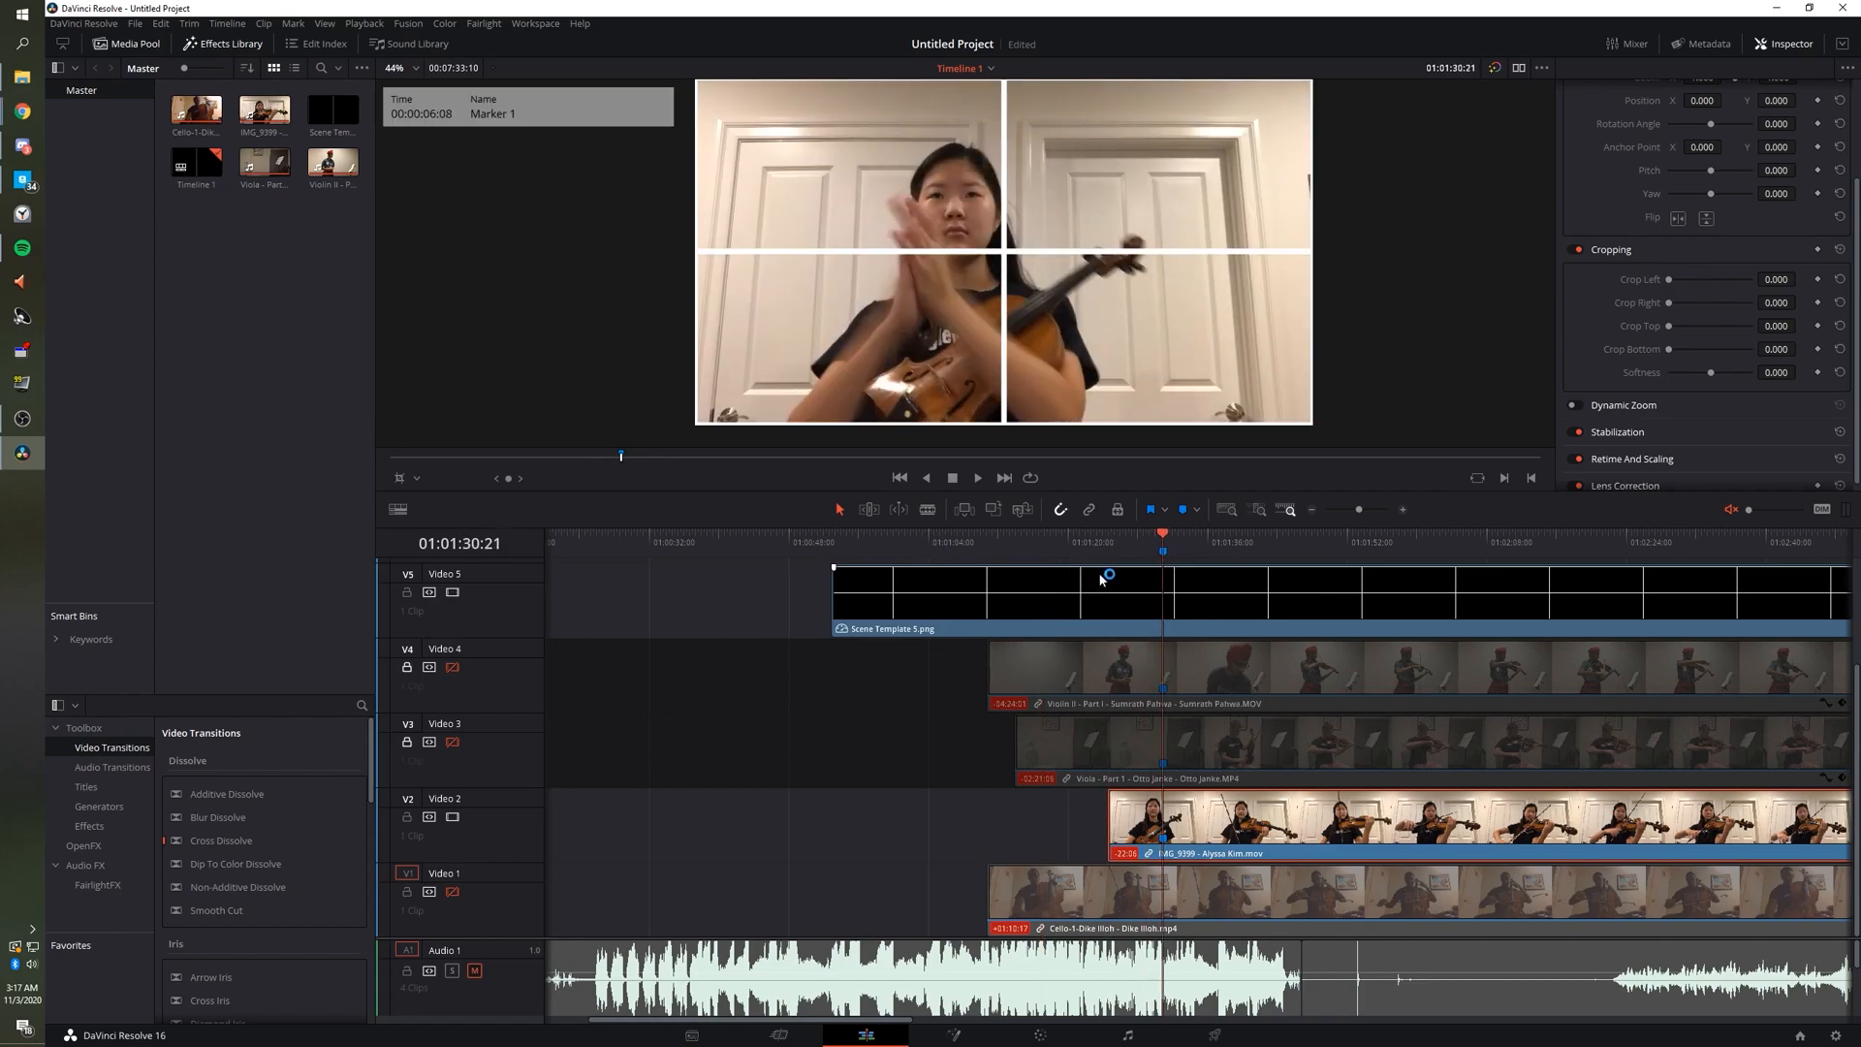
pyautogui.click(417, 478)
pyautogui.click(426, 478)
pyautogui.click(419, 479)
pyautogui.click(430, 500)
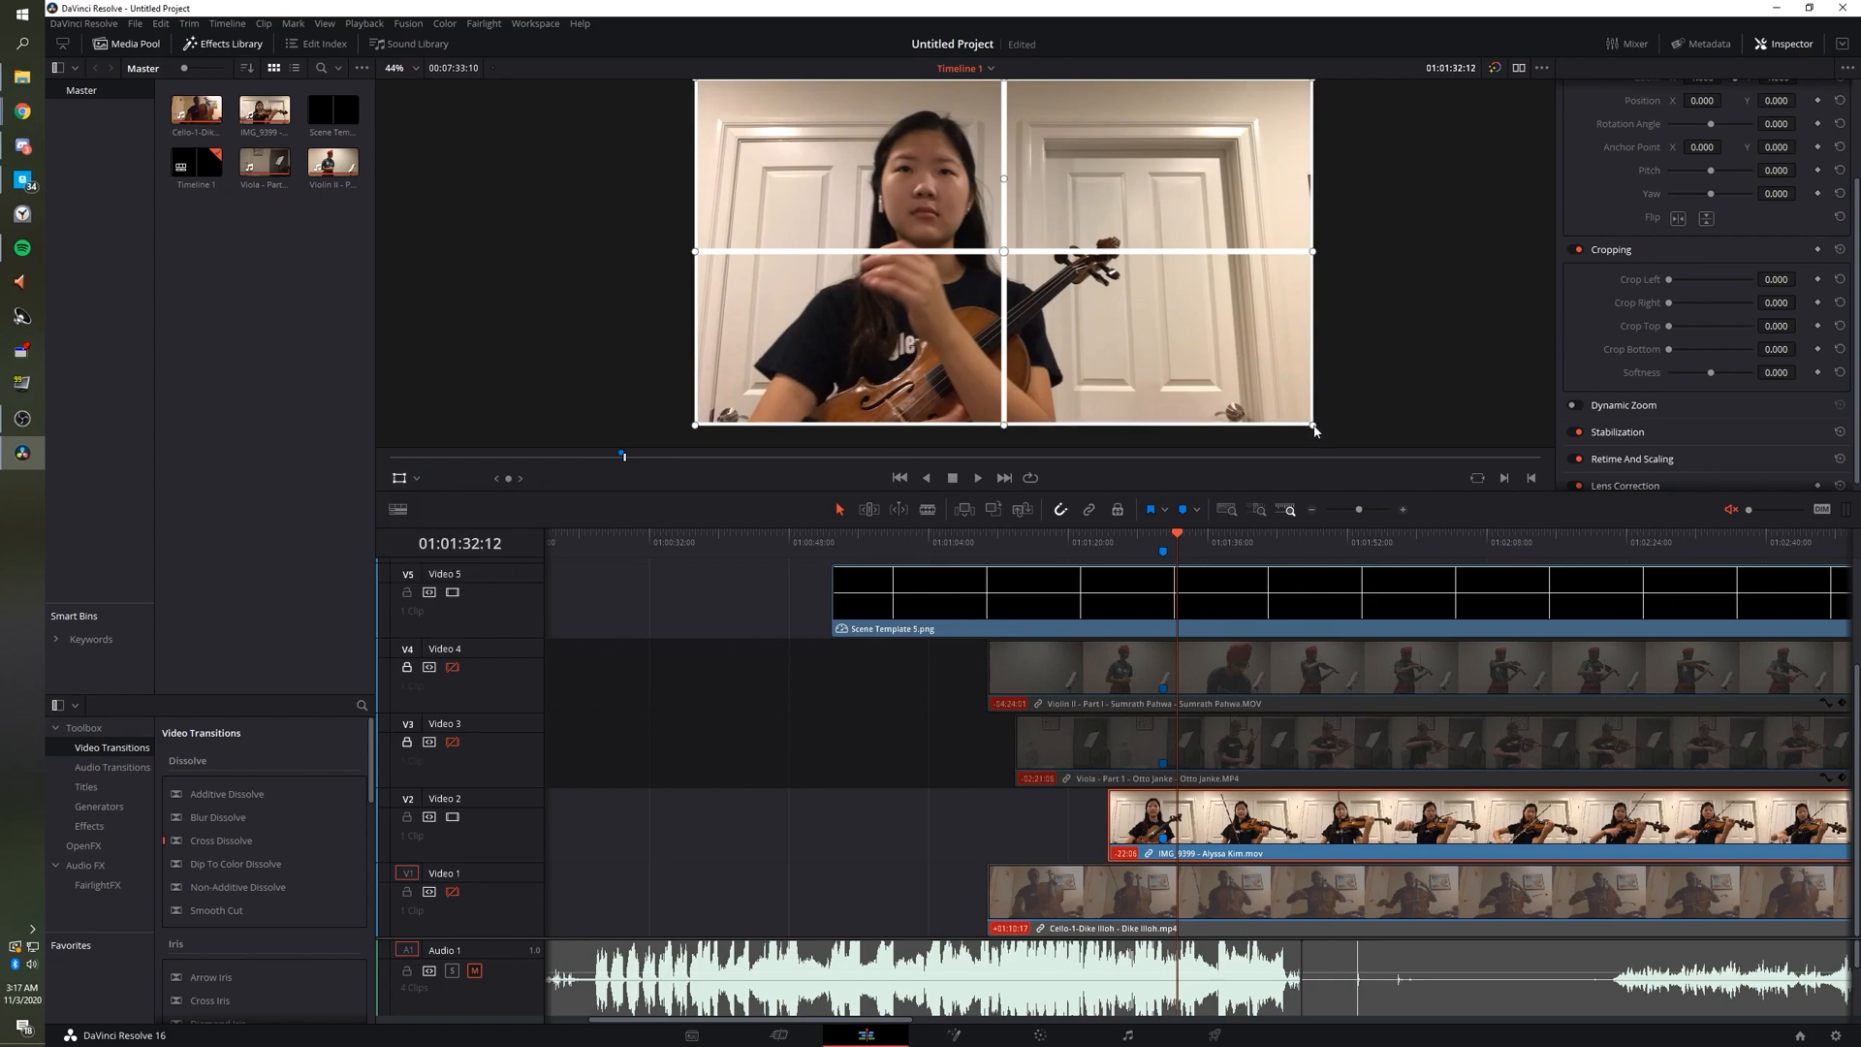
pyautogui.moveTo(1315, 429); pyautogui.dragTo(945, 221)
pyautogui.scroll(1, 741, 163)
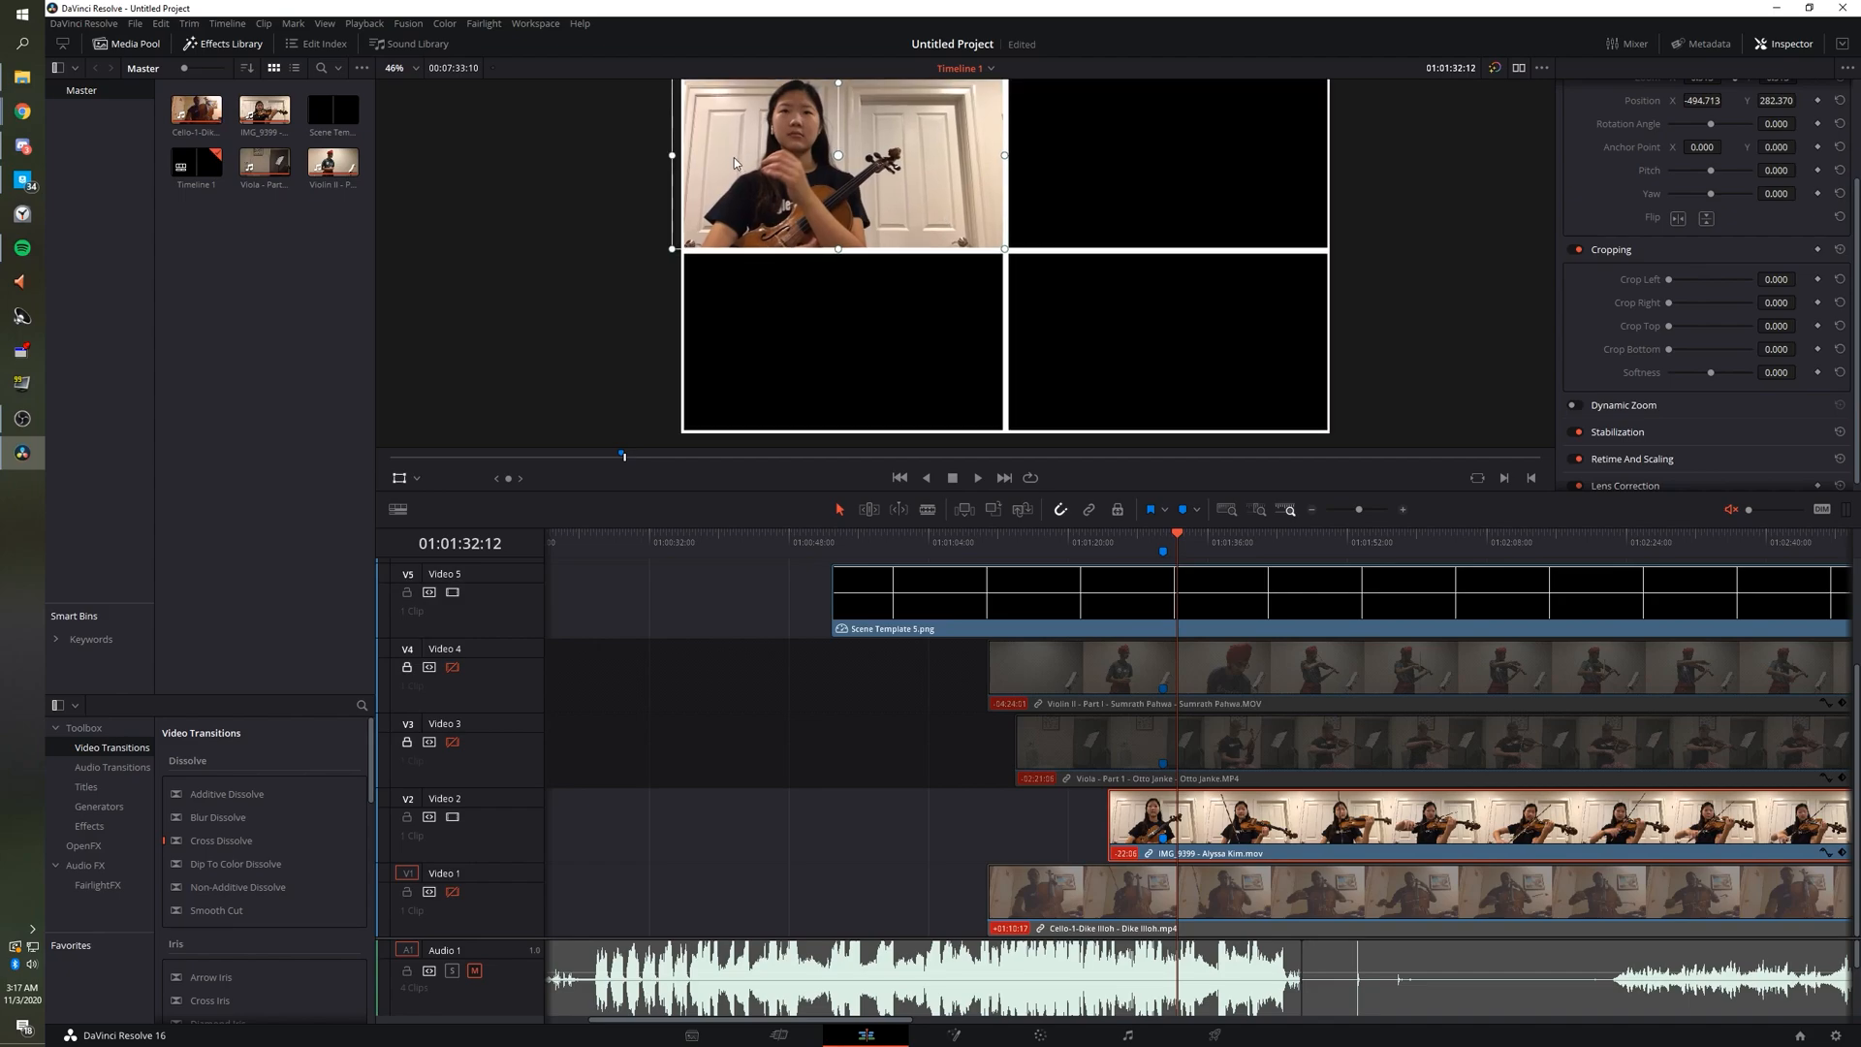
pyautogui.scroll(-4, 714, 174)
pyautogui.scroll(1, 713, 175)
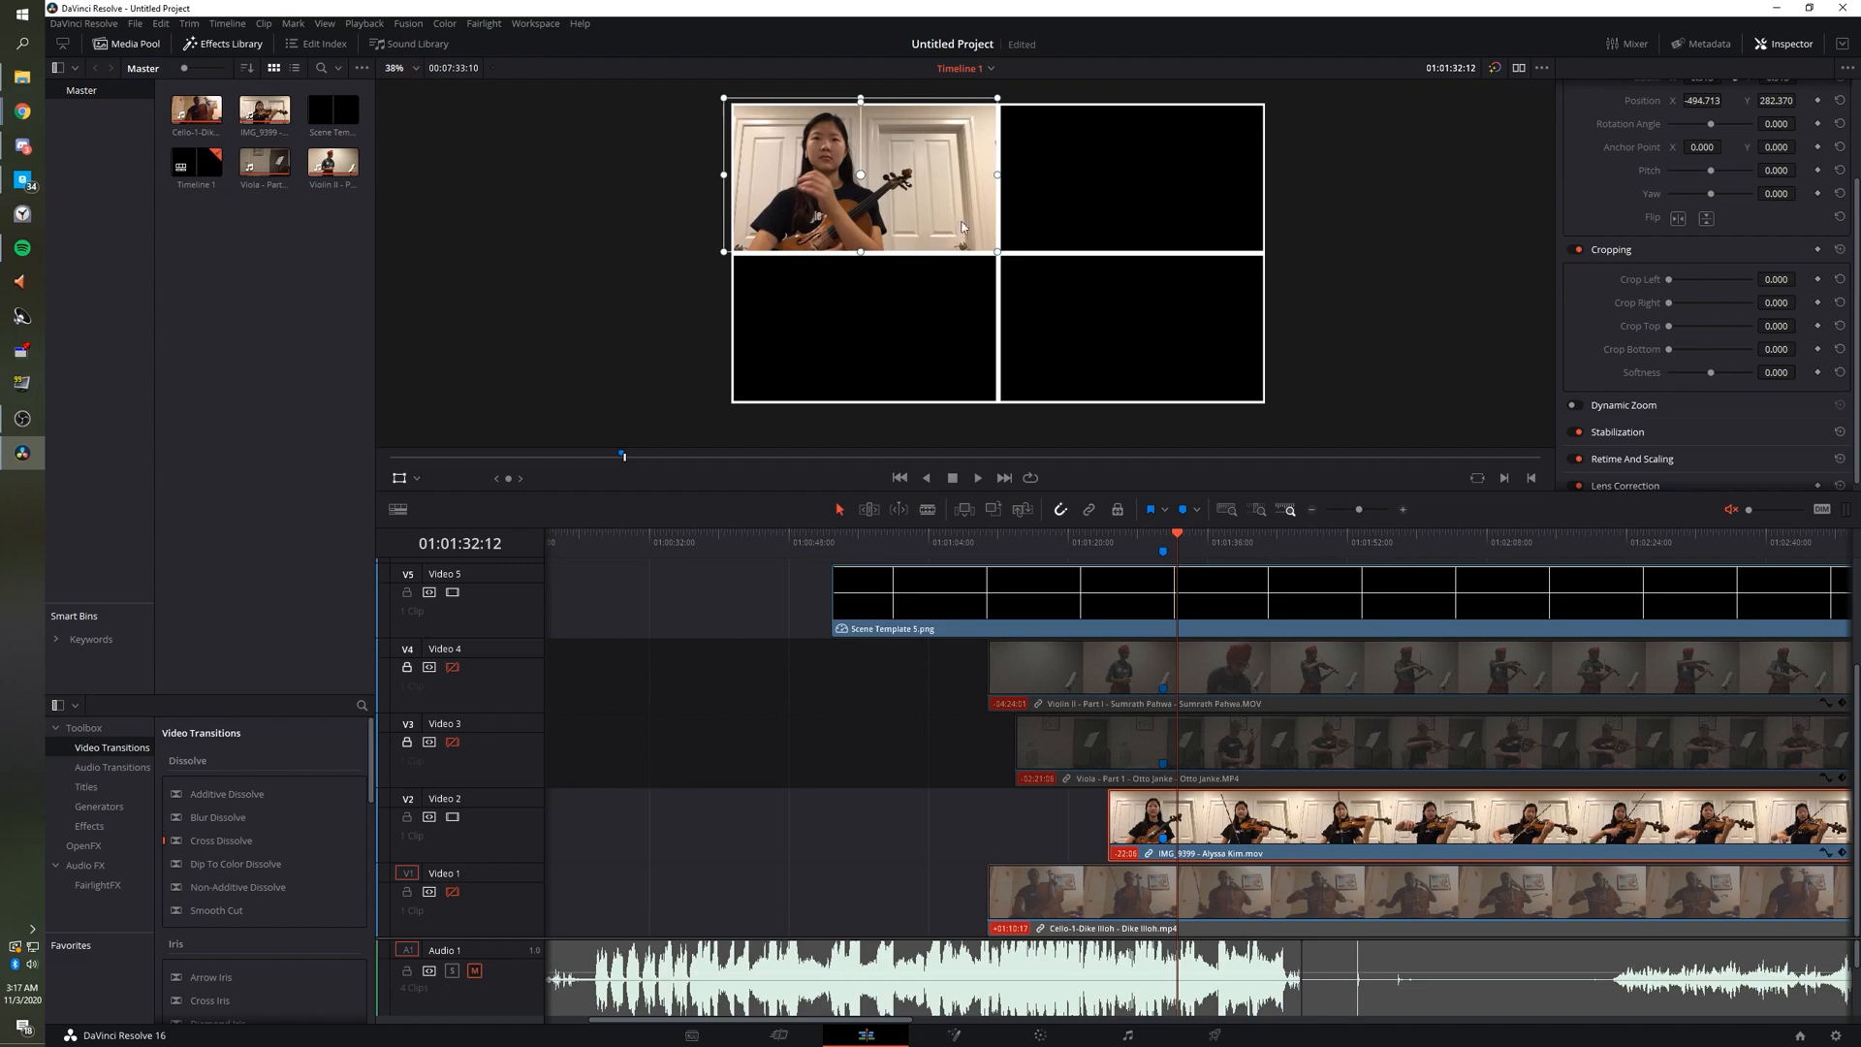
# Crop IMG_9399 to Crop Right 61.760 and Crop Bottom 47.813.
pyautogui.click(415, 479)
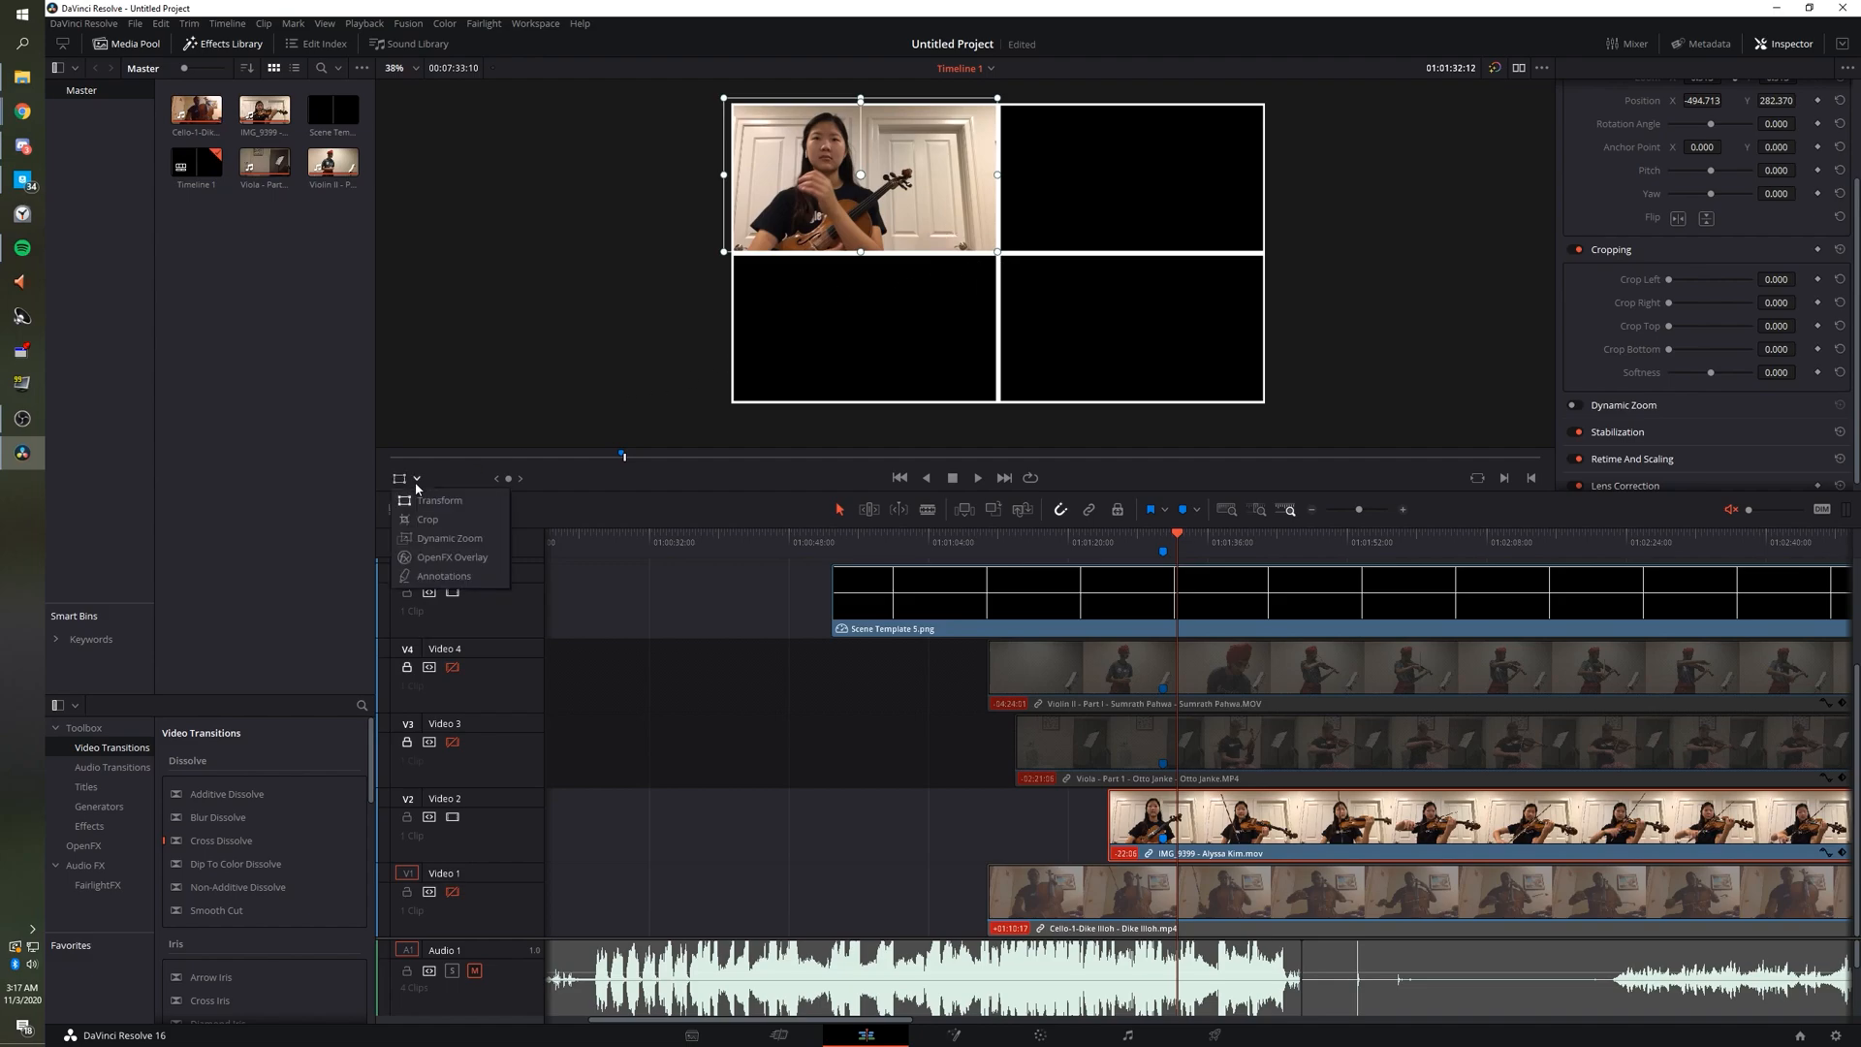
pyautogui.click(428, 521)
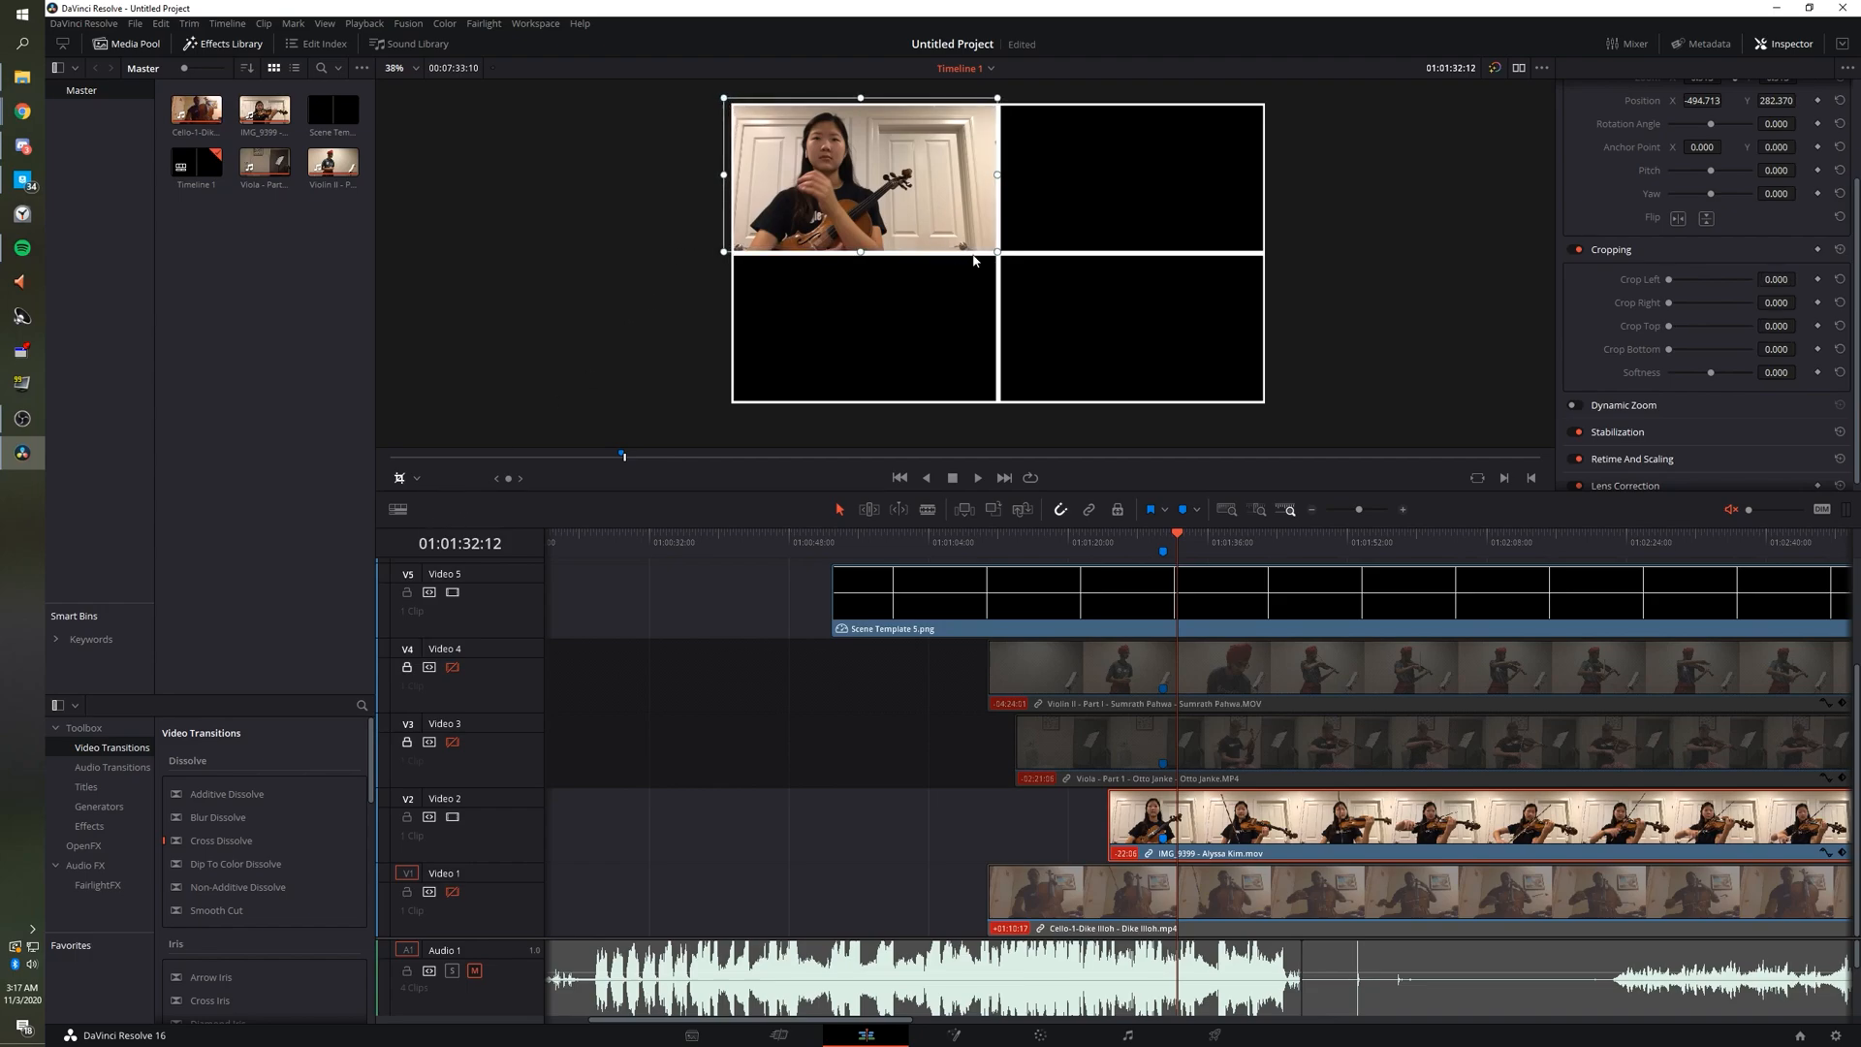
pyautogui.moveTo(998, 255); pyautogui.dragTo(991, 250)
pyautogui.scroll(4, 1009, 151)
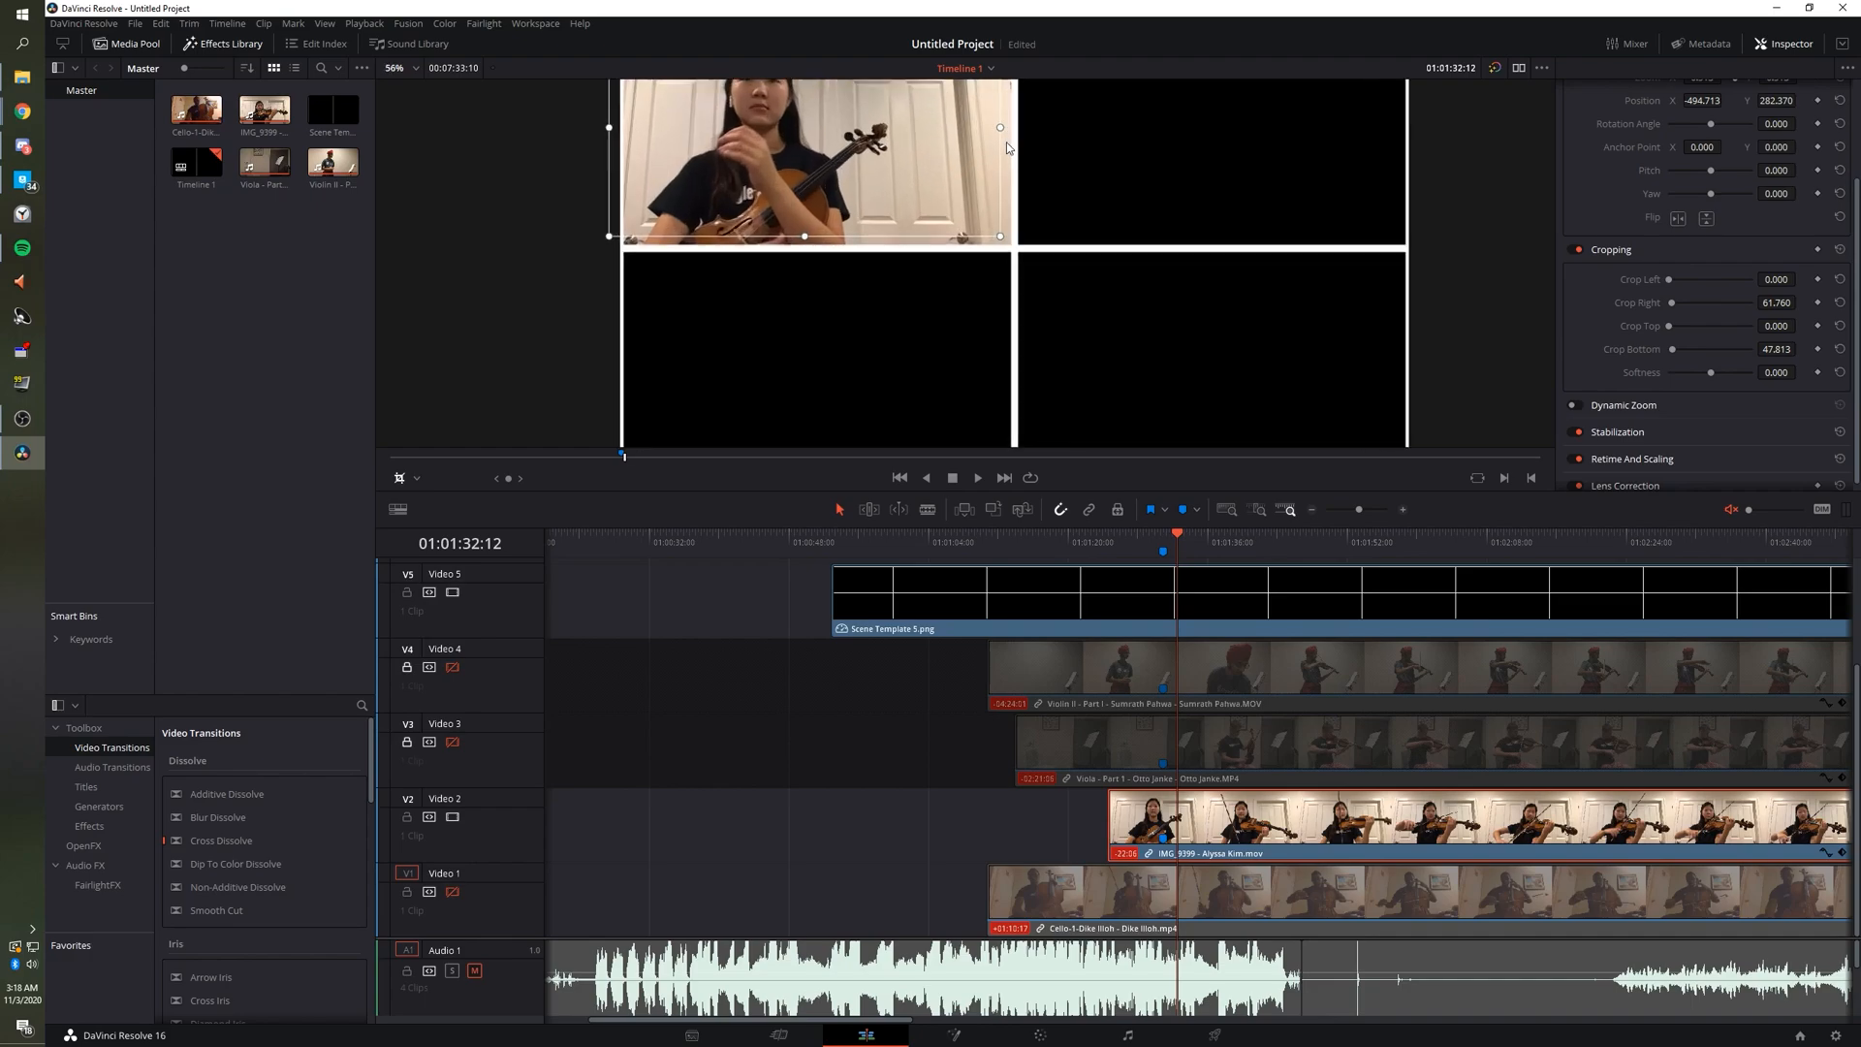
pyautogui.scroll(5, 1101, 211)
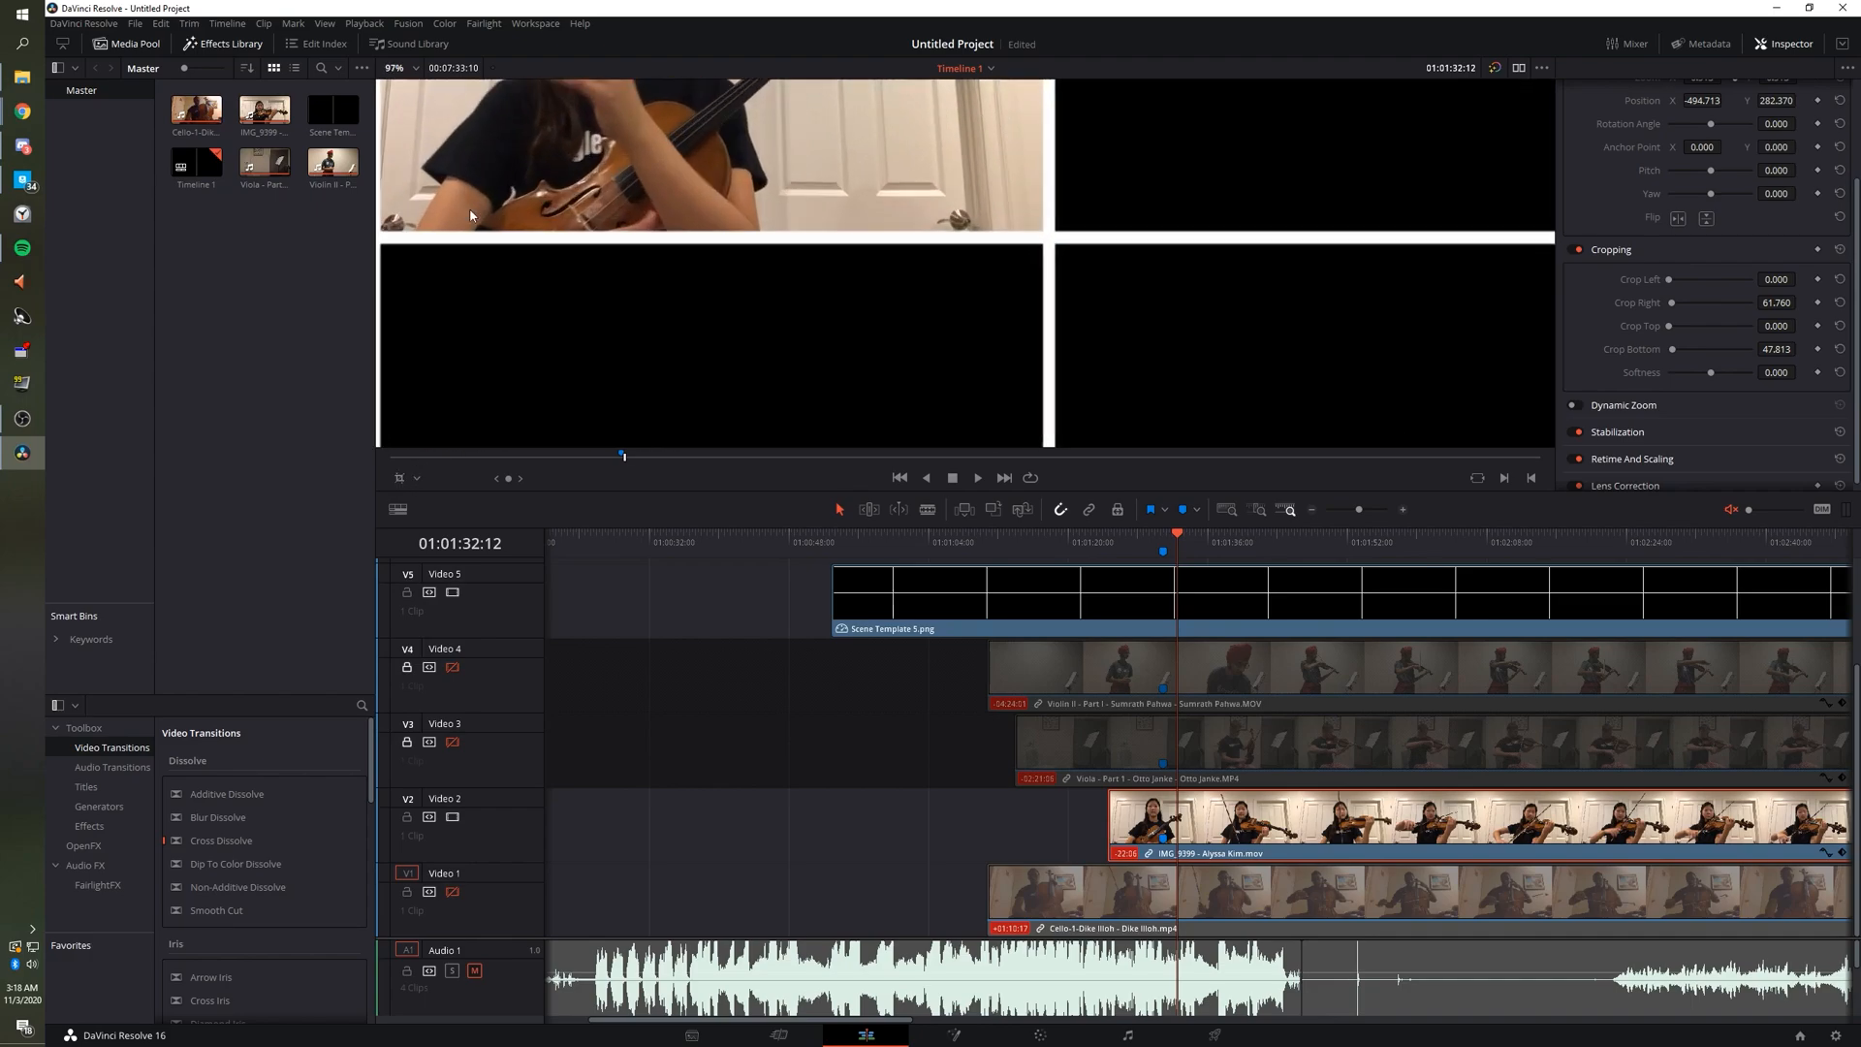
pyautogui.scroll(7, 1101, 212)
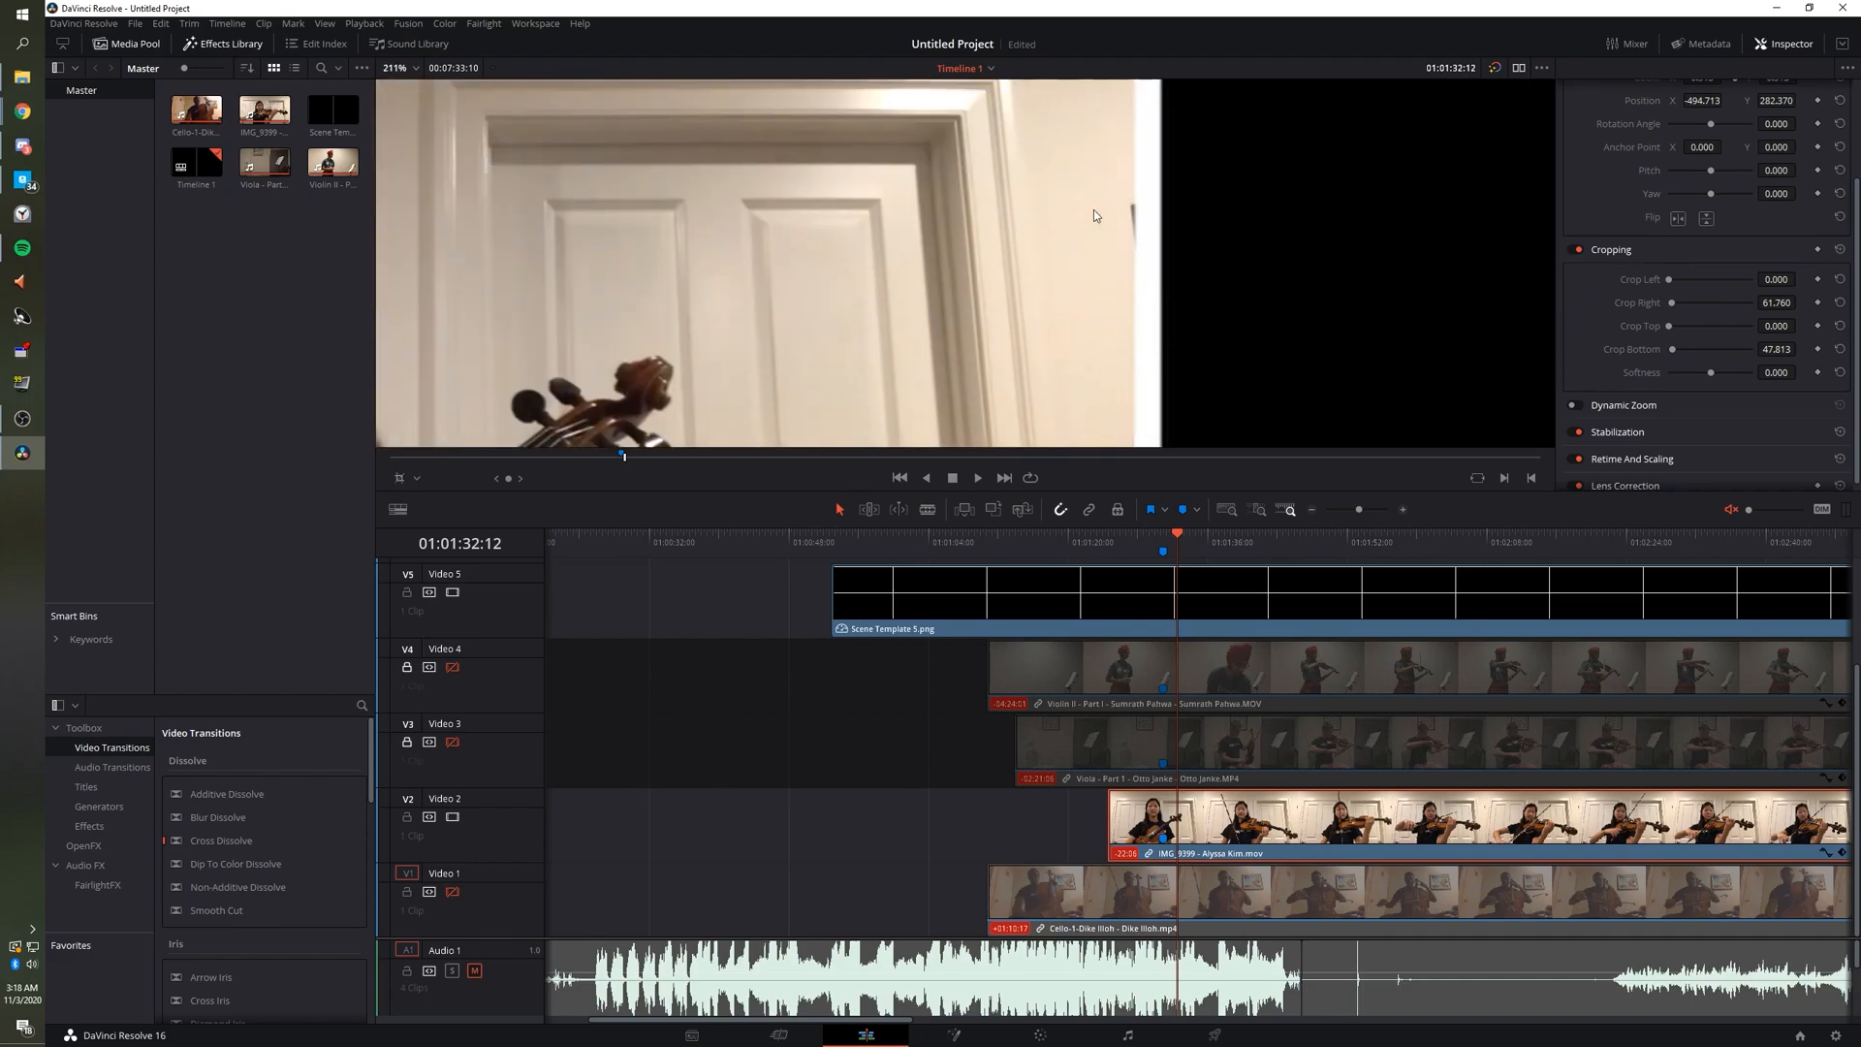
pyautogui.scroll(-6, 1102, 211)
pyautogui.scroll(-3, 1047, 247)
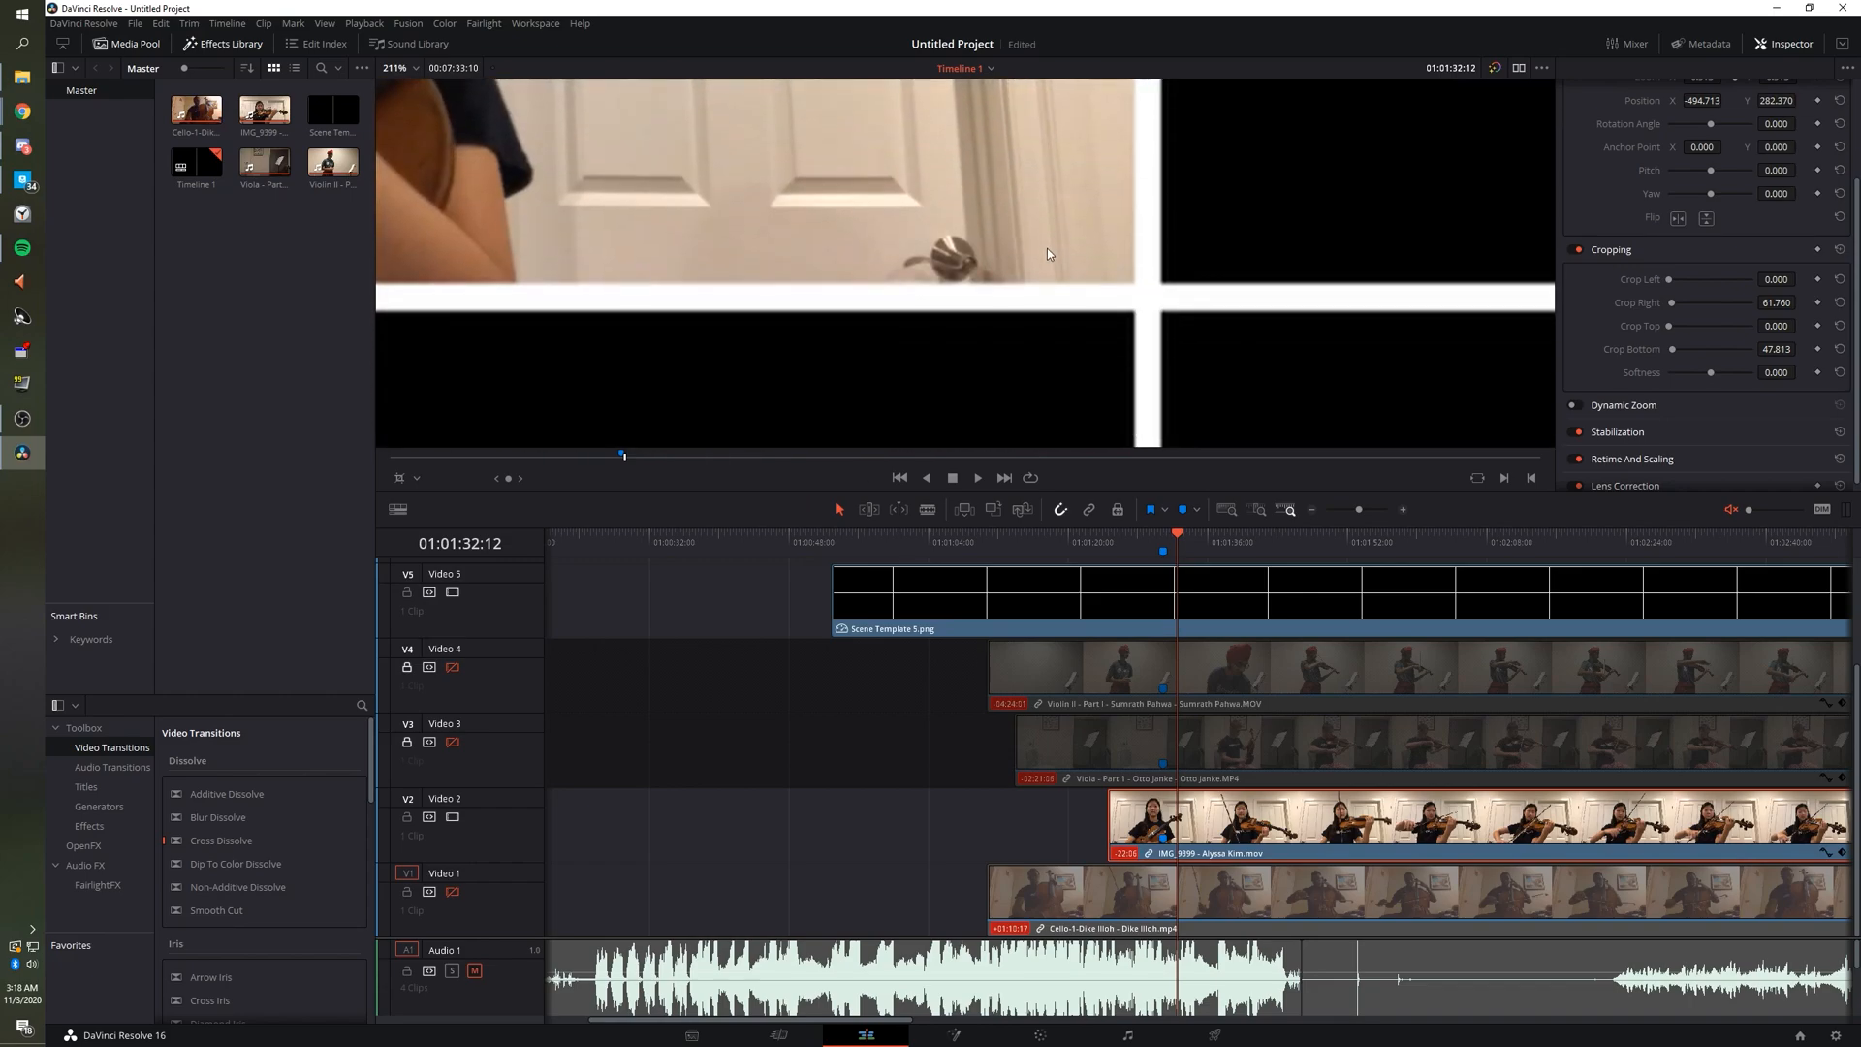
# Inspect the cropped violin panel against the grid, then select the Cello clip on V1.
pyautogui.hscroll(3, 1047, 250)
pyautogui.hscroll(-12, 1041, 254)
pyautogui.hscroll(-4, 1040, 260)
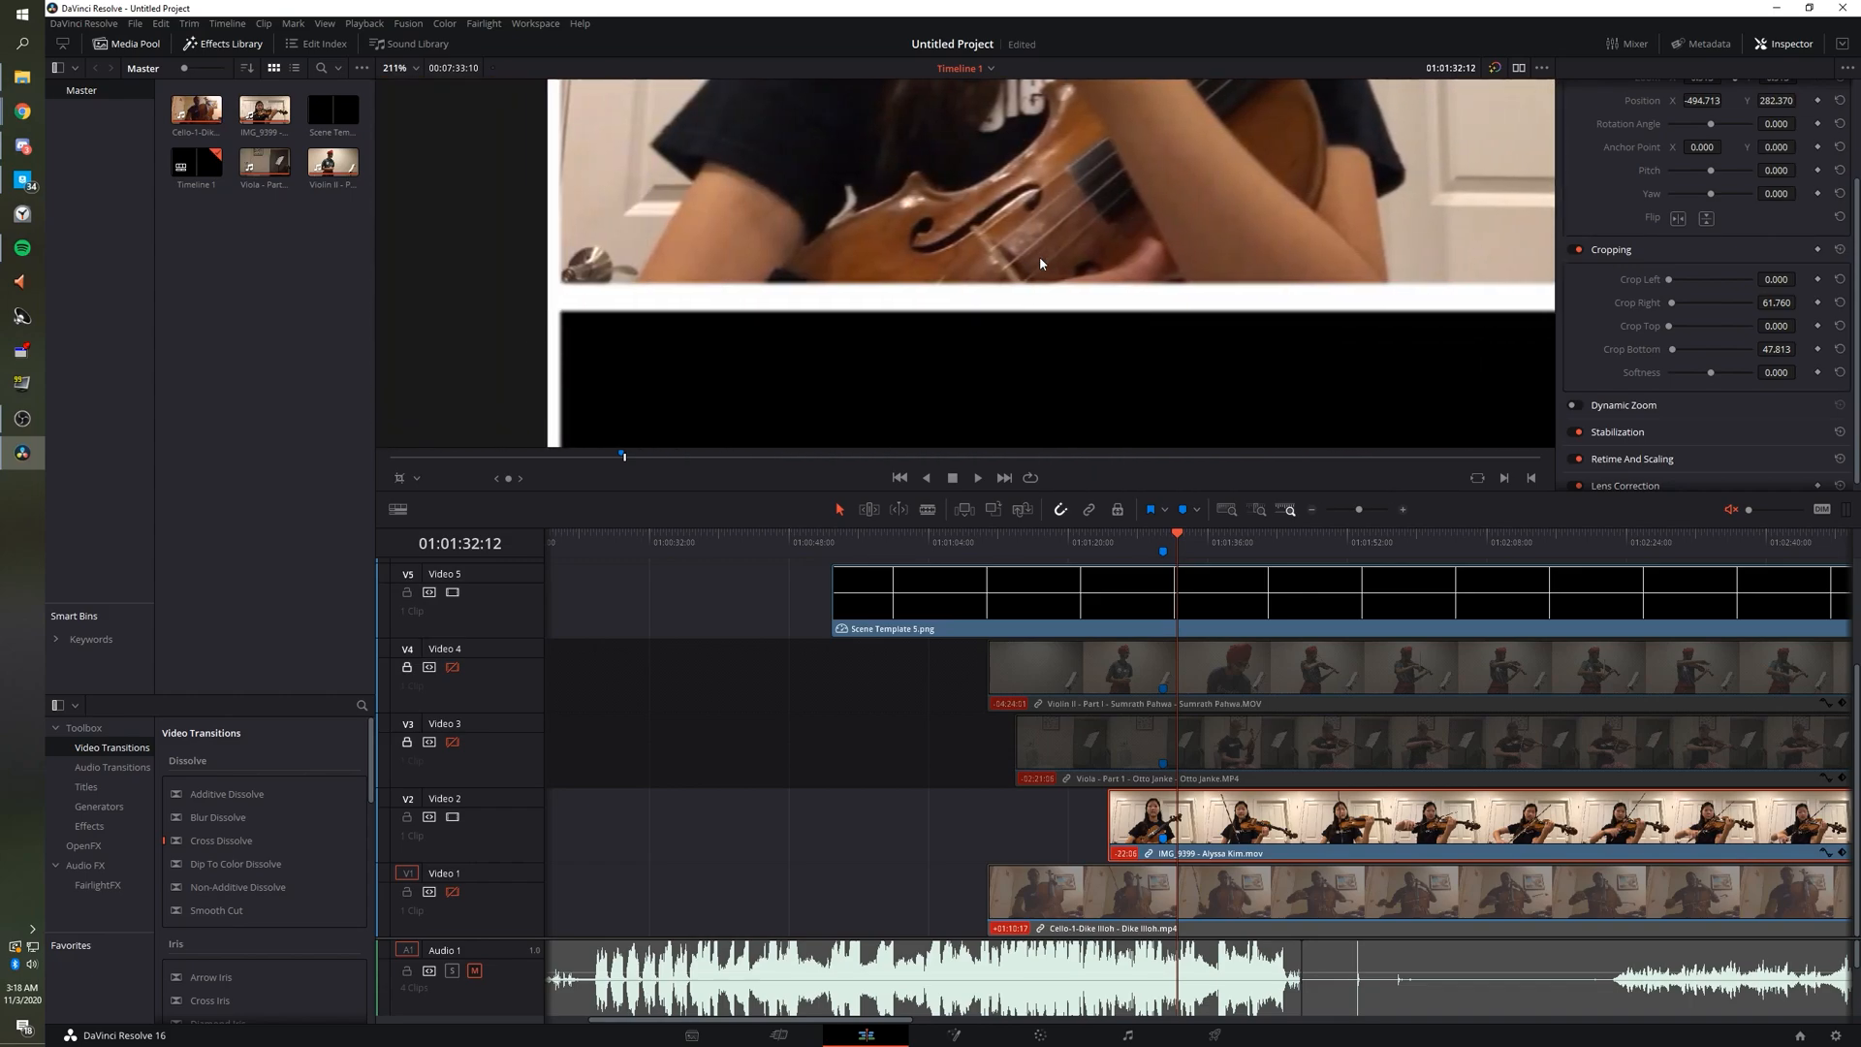
pyautogui.scroll(-4, 1038, 271)
pyautogui.scroll(-4, 1037, 280)
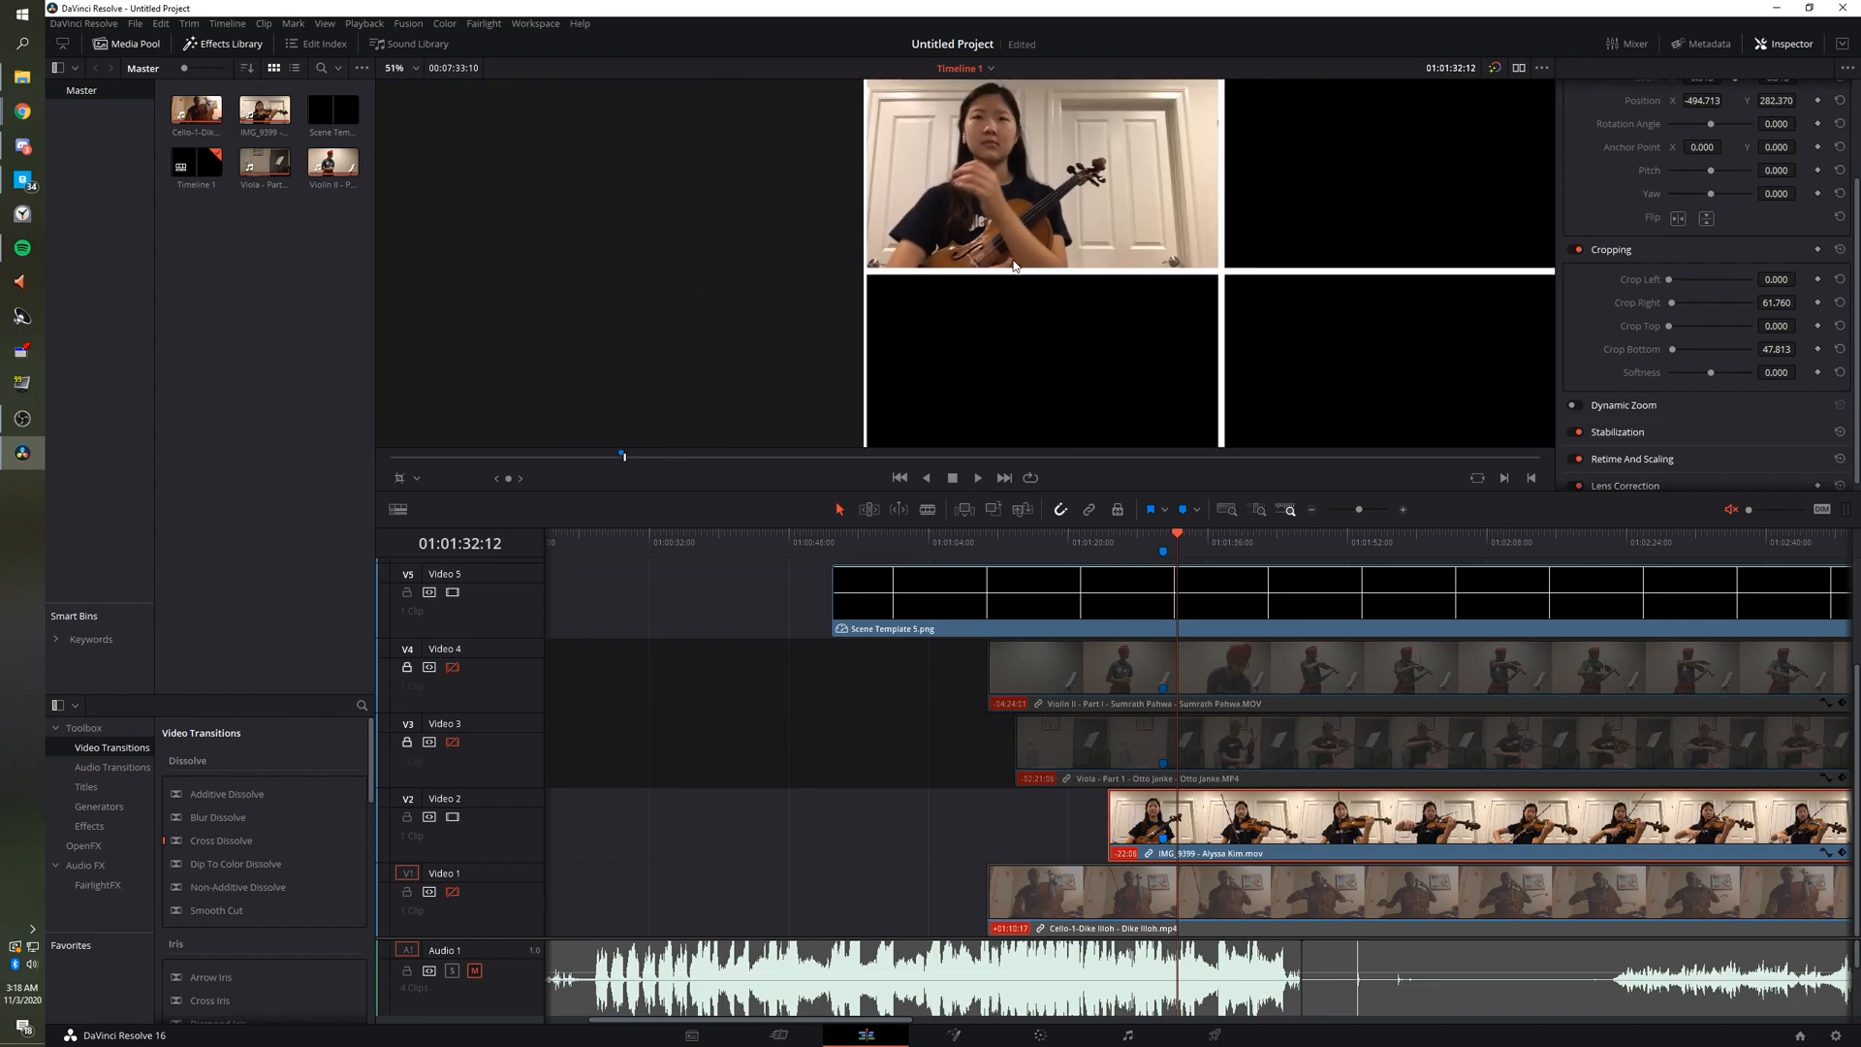
pyautogui.scroll(1, 1122, 307)
pyautogui.hscroll(3, 1090, 317)
pyautogui.hscroll(3, 1090, 312)
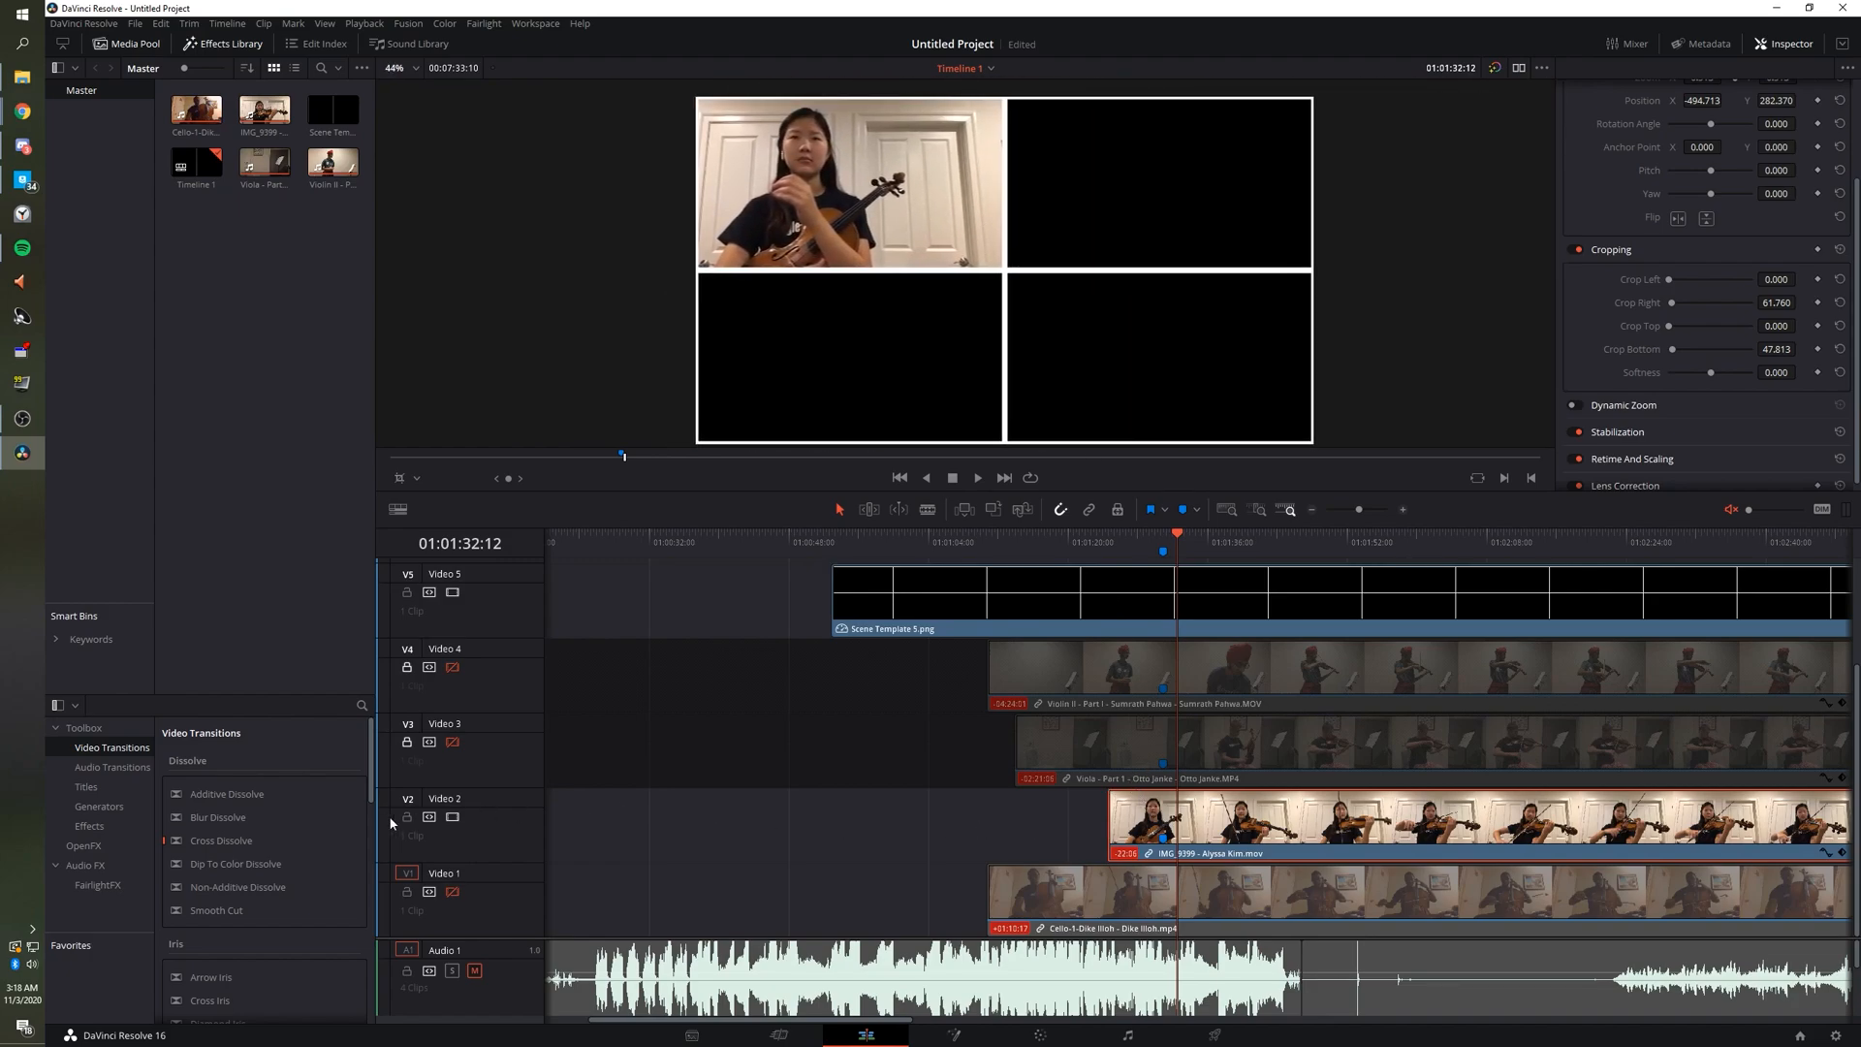
pyautogui.click(1054, 888)
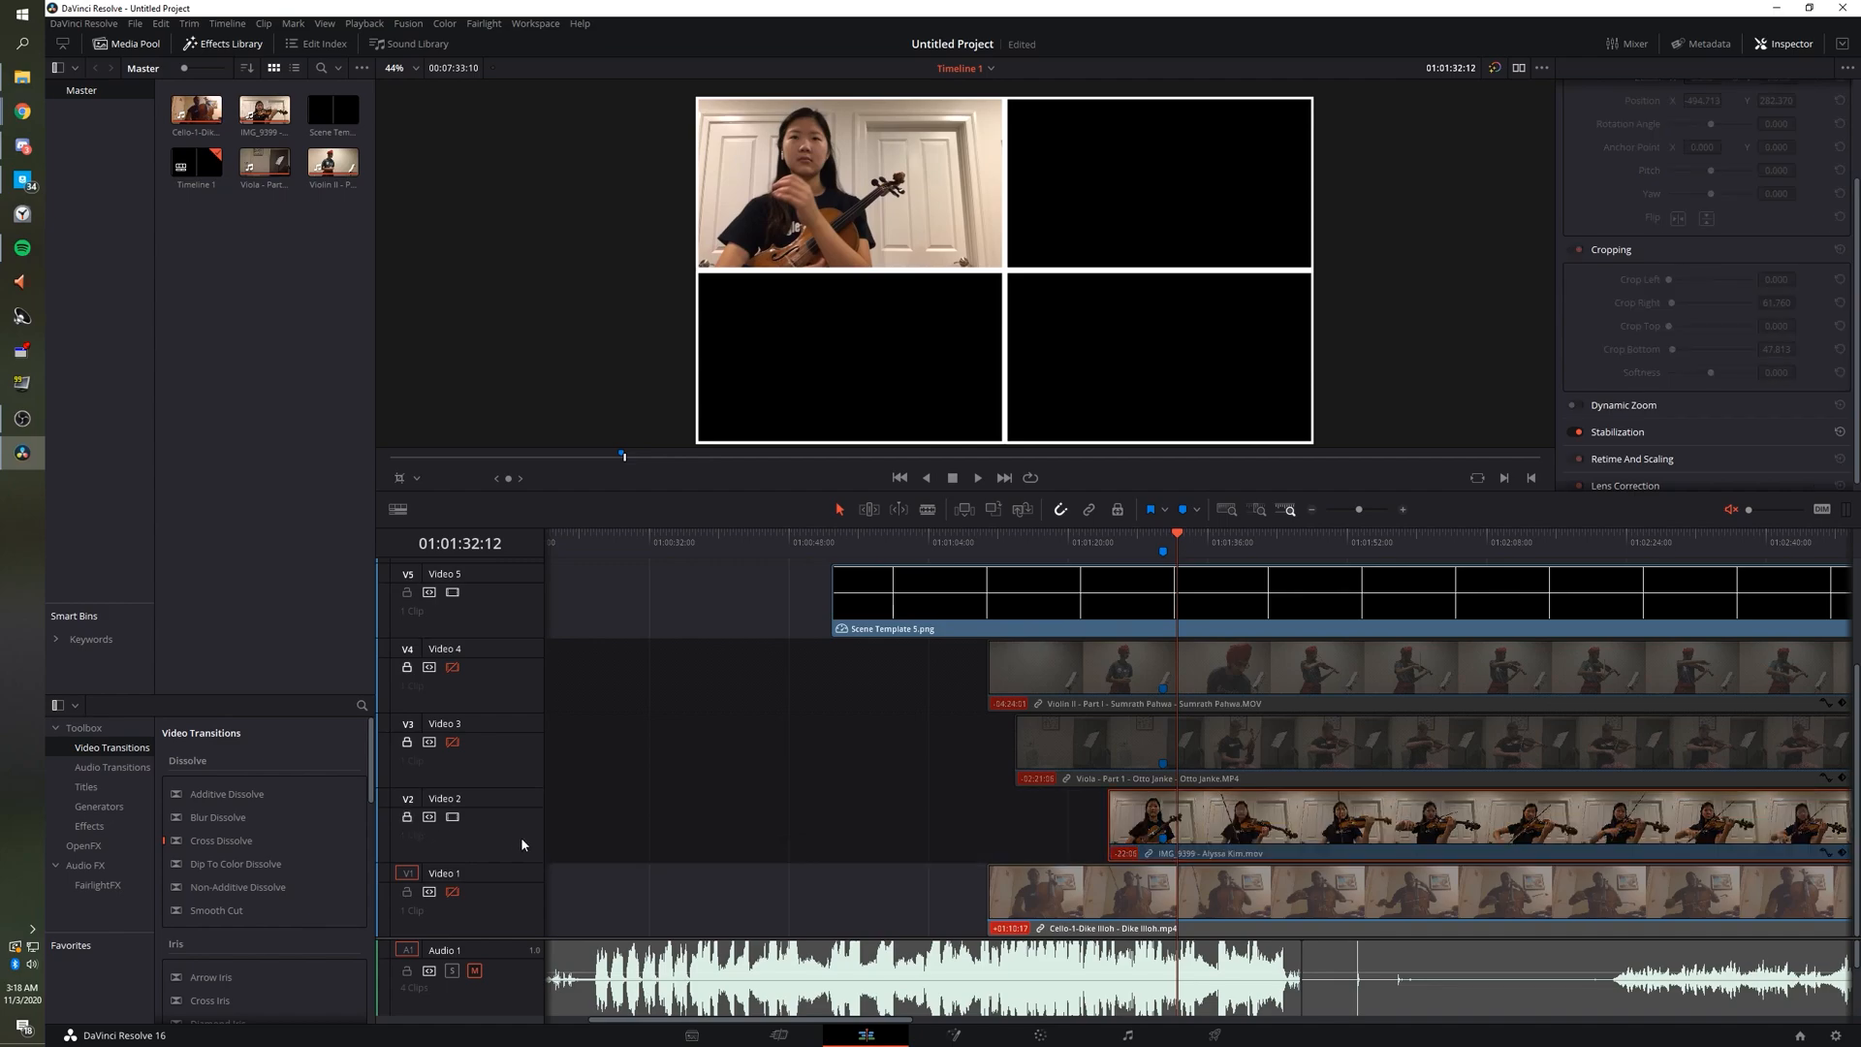
# Show V1, hide V2, and after playback slide the Cello clip a few frames later.
pyautogui.click(452, 892)
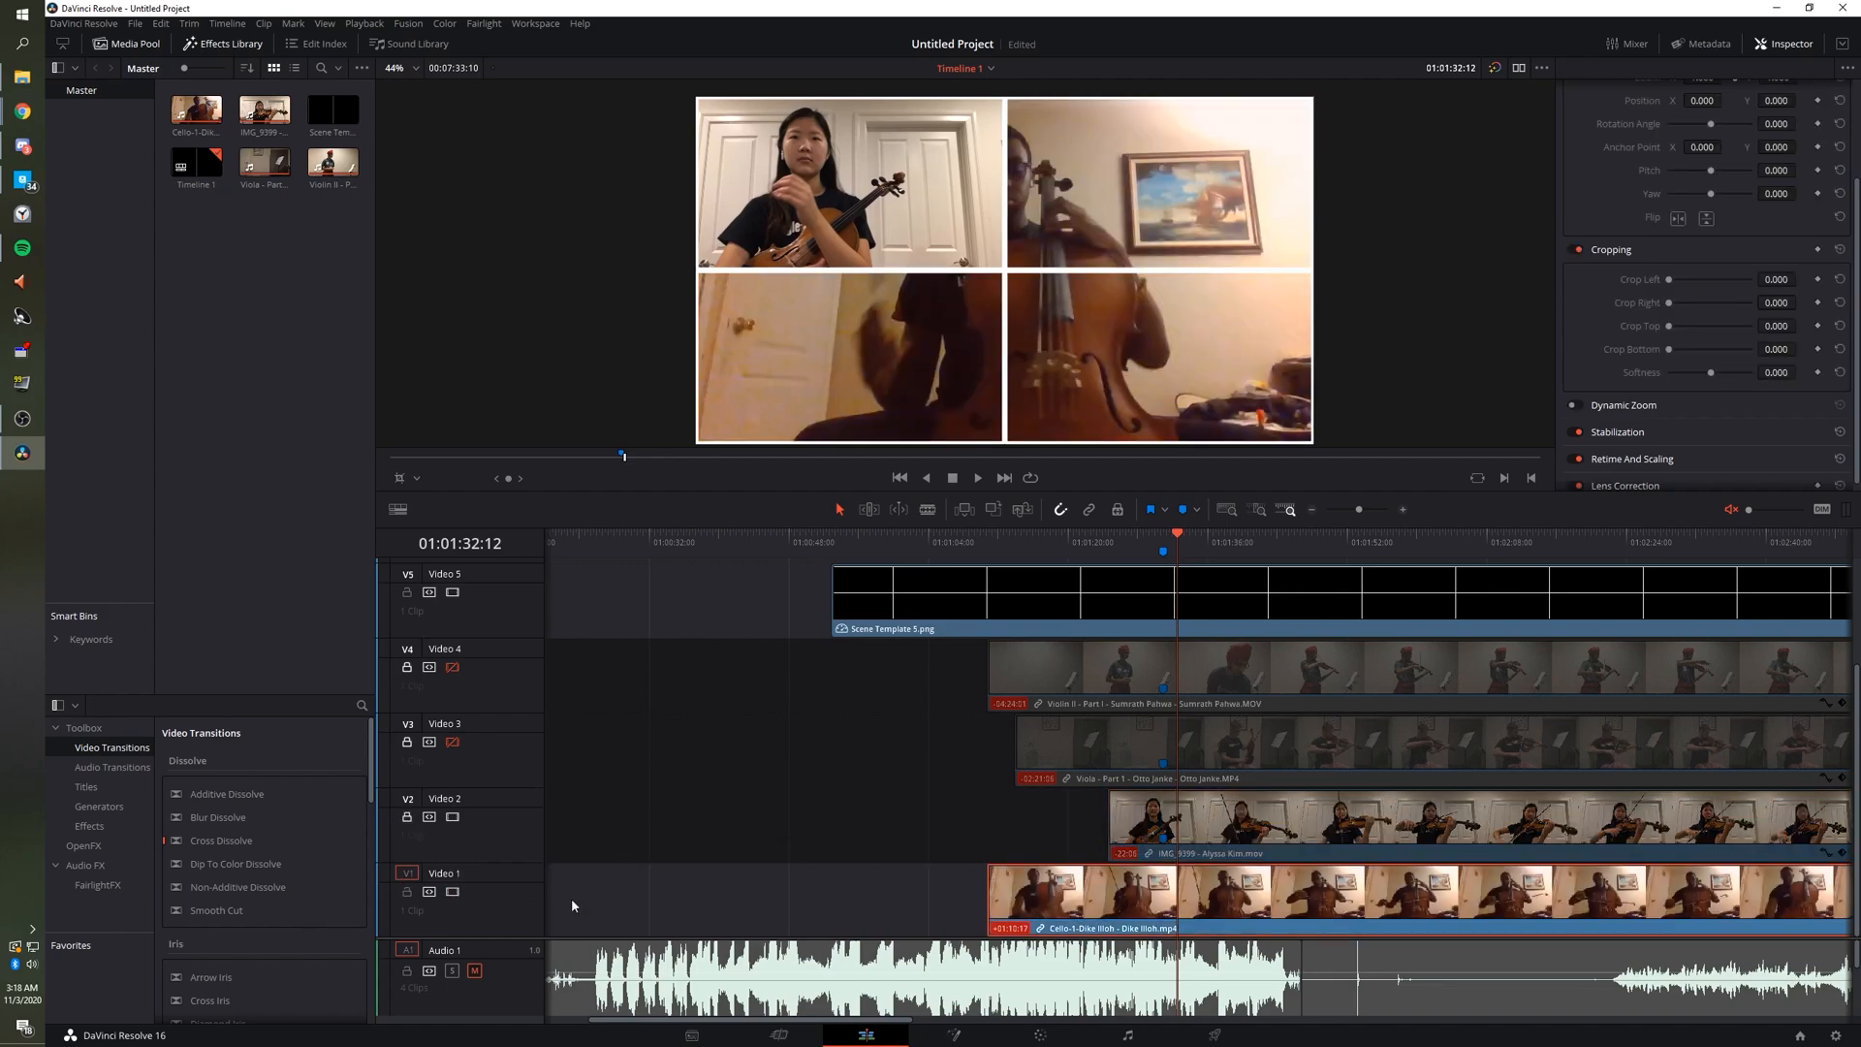
pyautogui.click(455, 818)
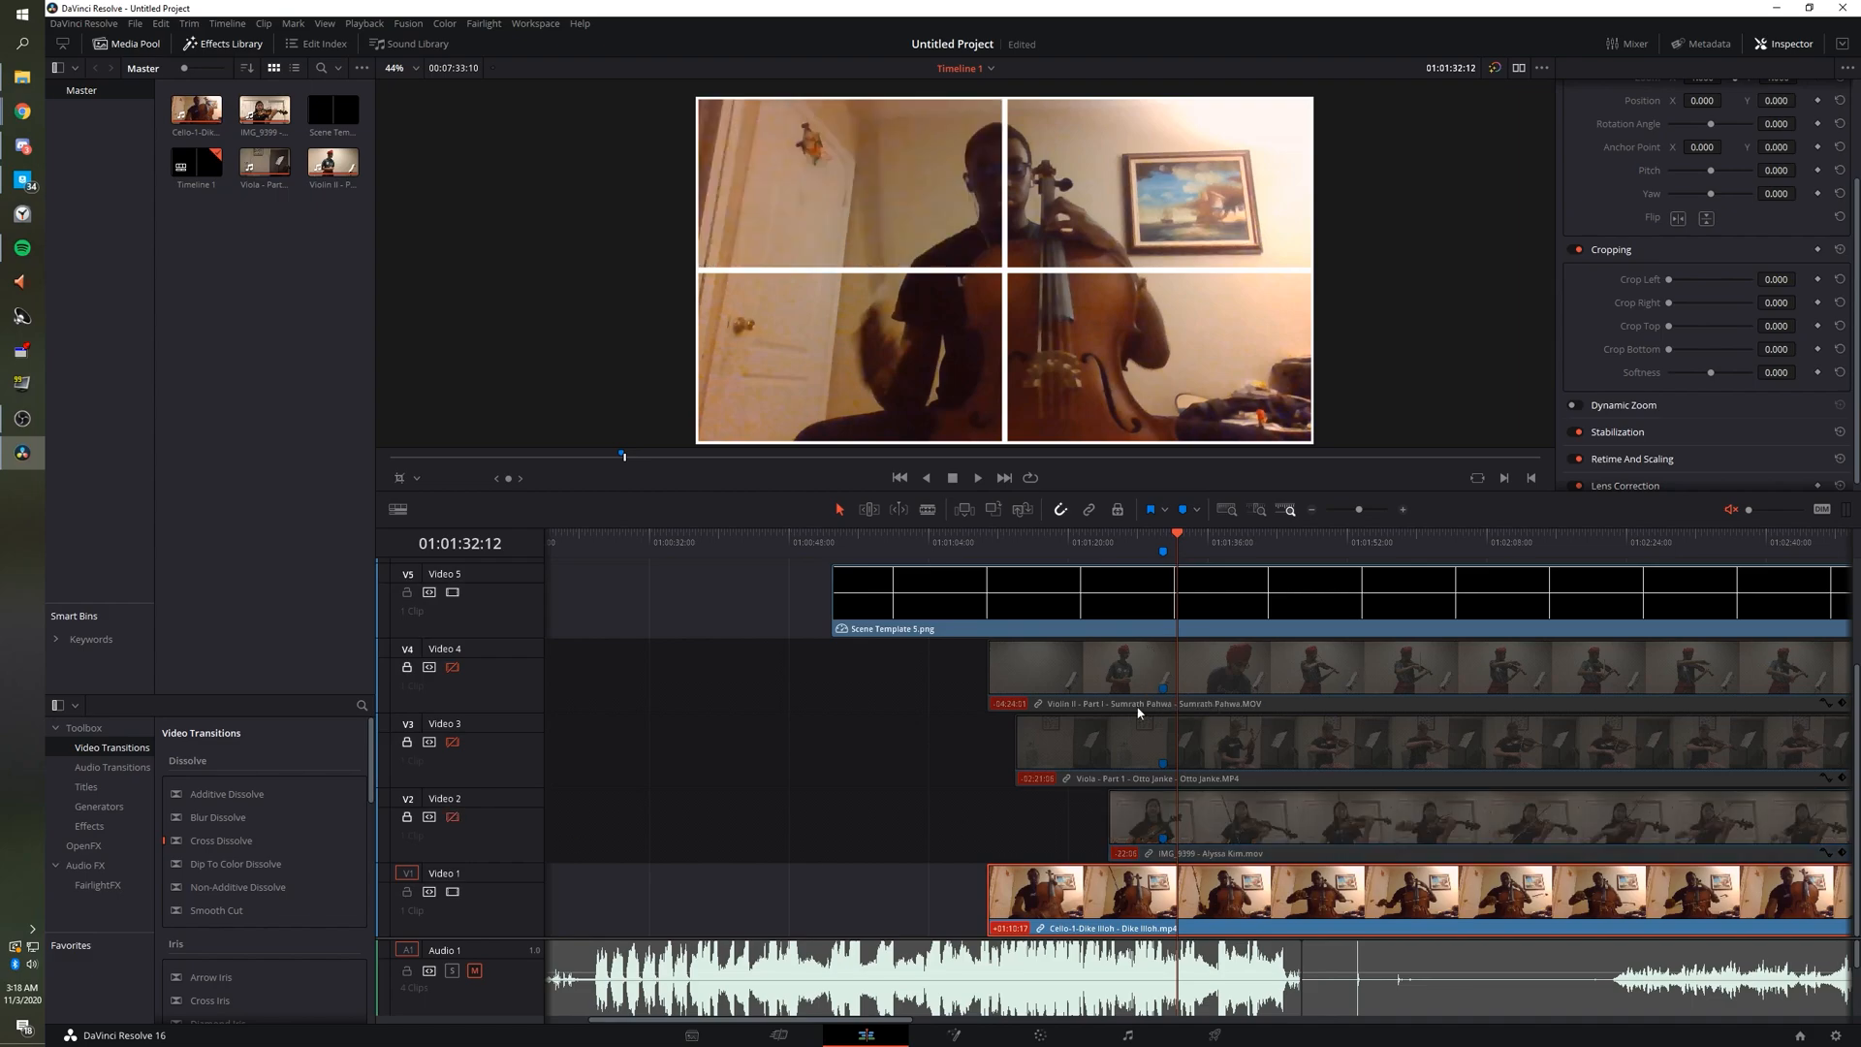
pyautogui.moveTo(1018, 539); pyautogui.dragTo(1056, 545)
pyautogui.press('space')
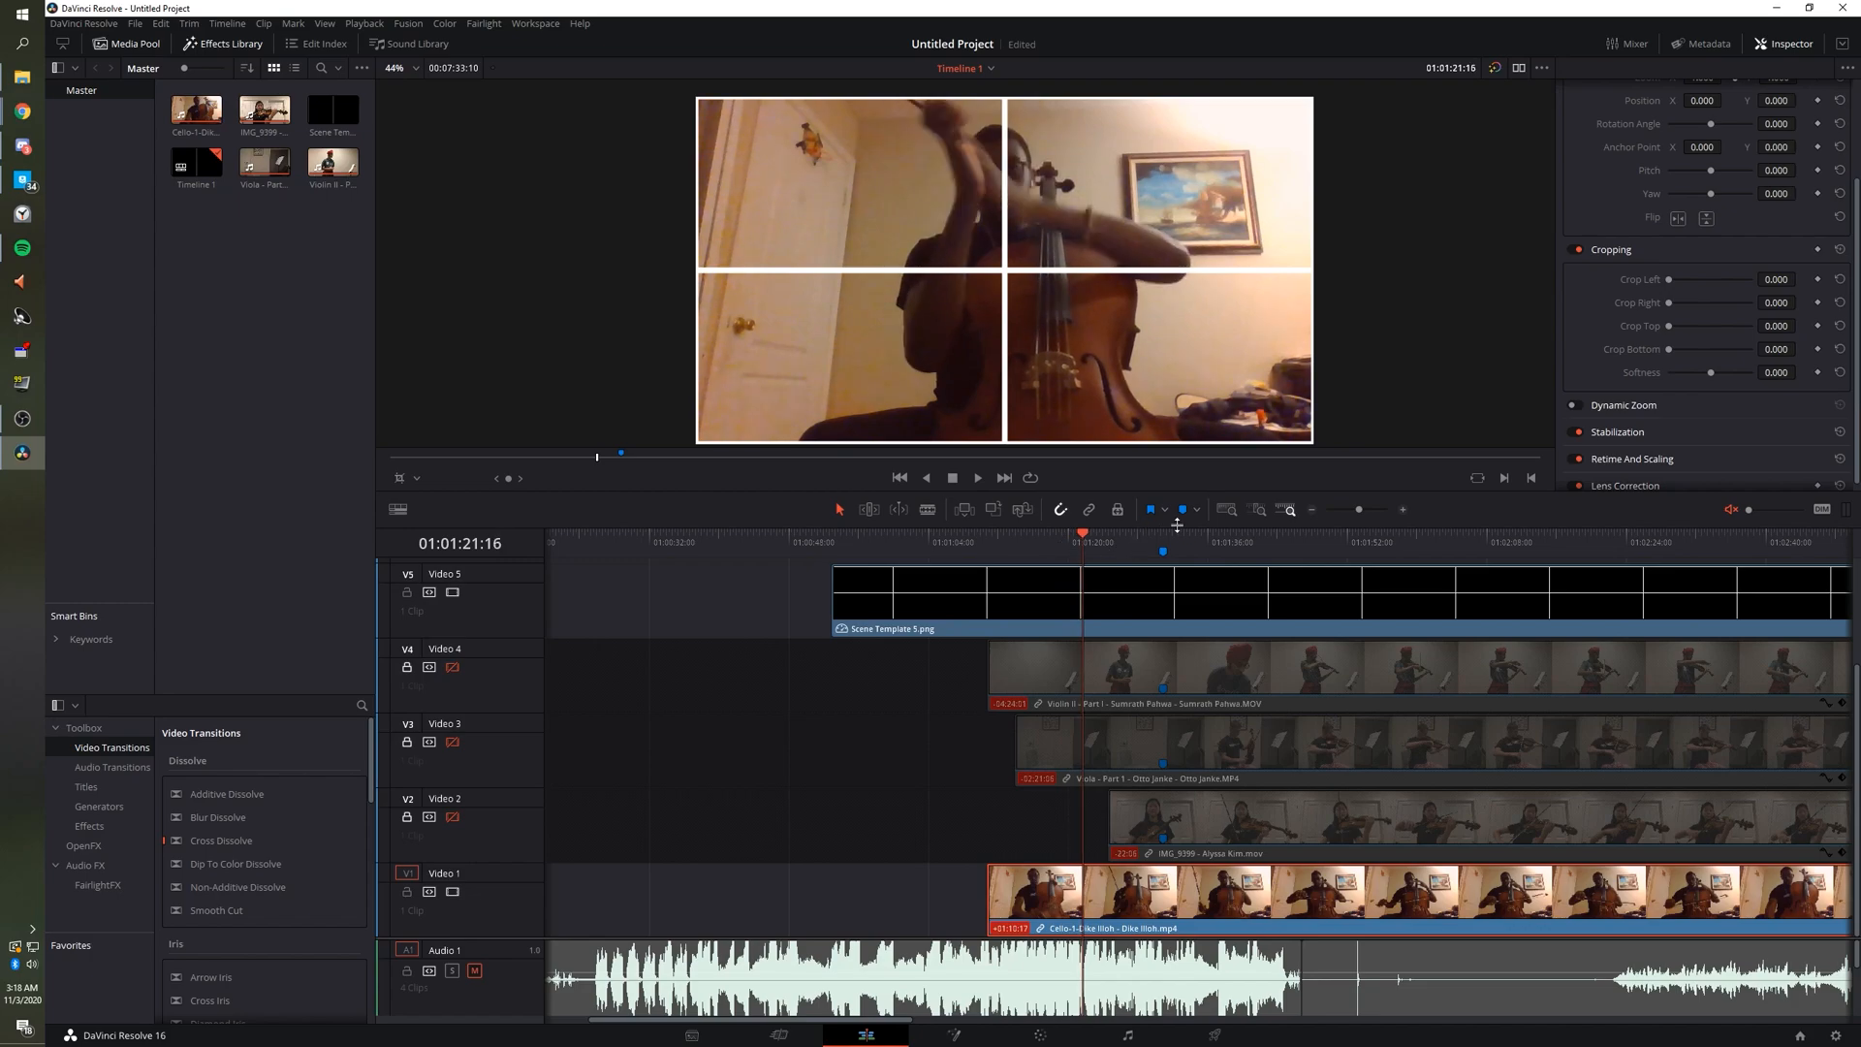
pyautogui.moveTo(1153, 900); pyautogui.dragTo(1233, 899)
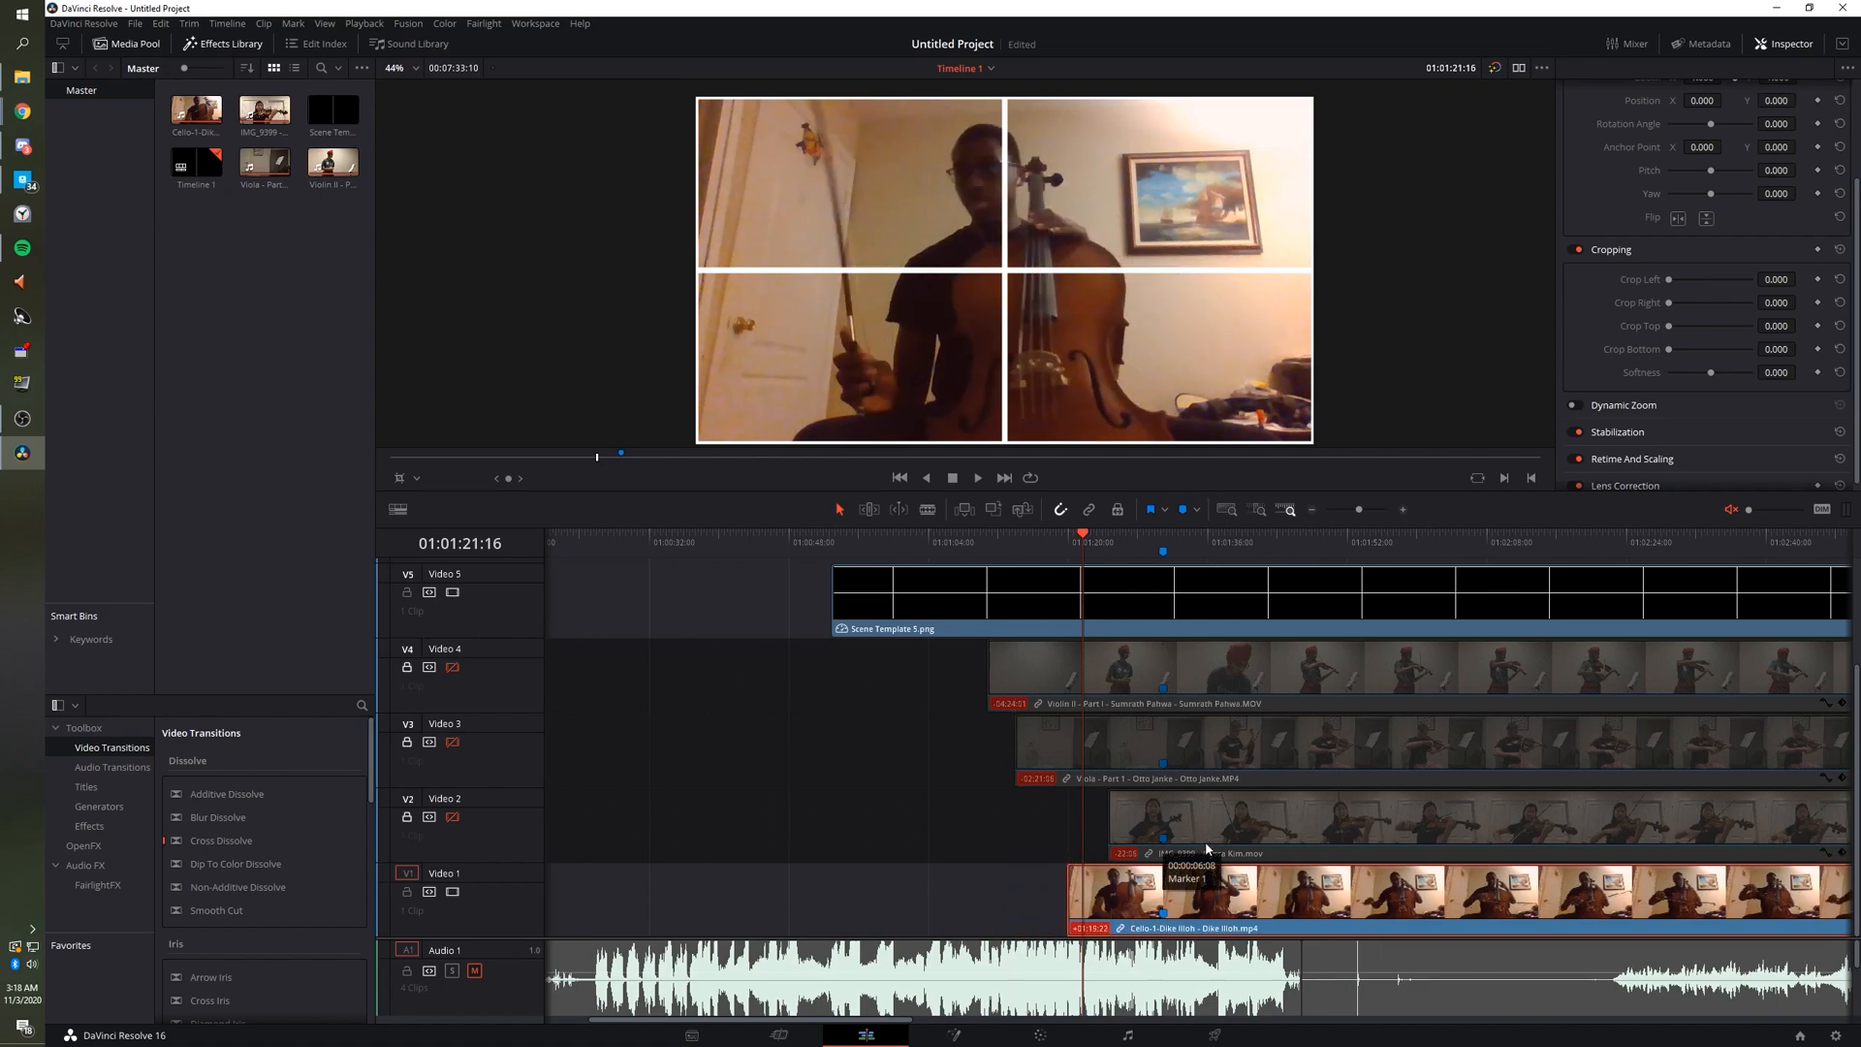
# Move to a later point and turn on the viewer's Transform handles.
pyautogui.click(1272, 560)
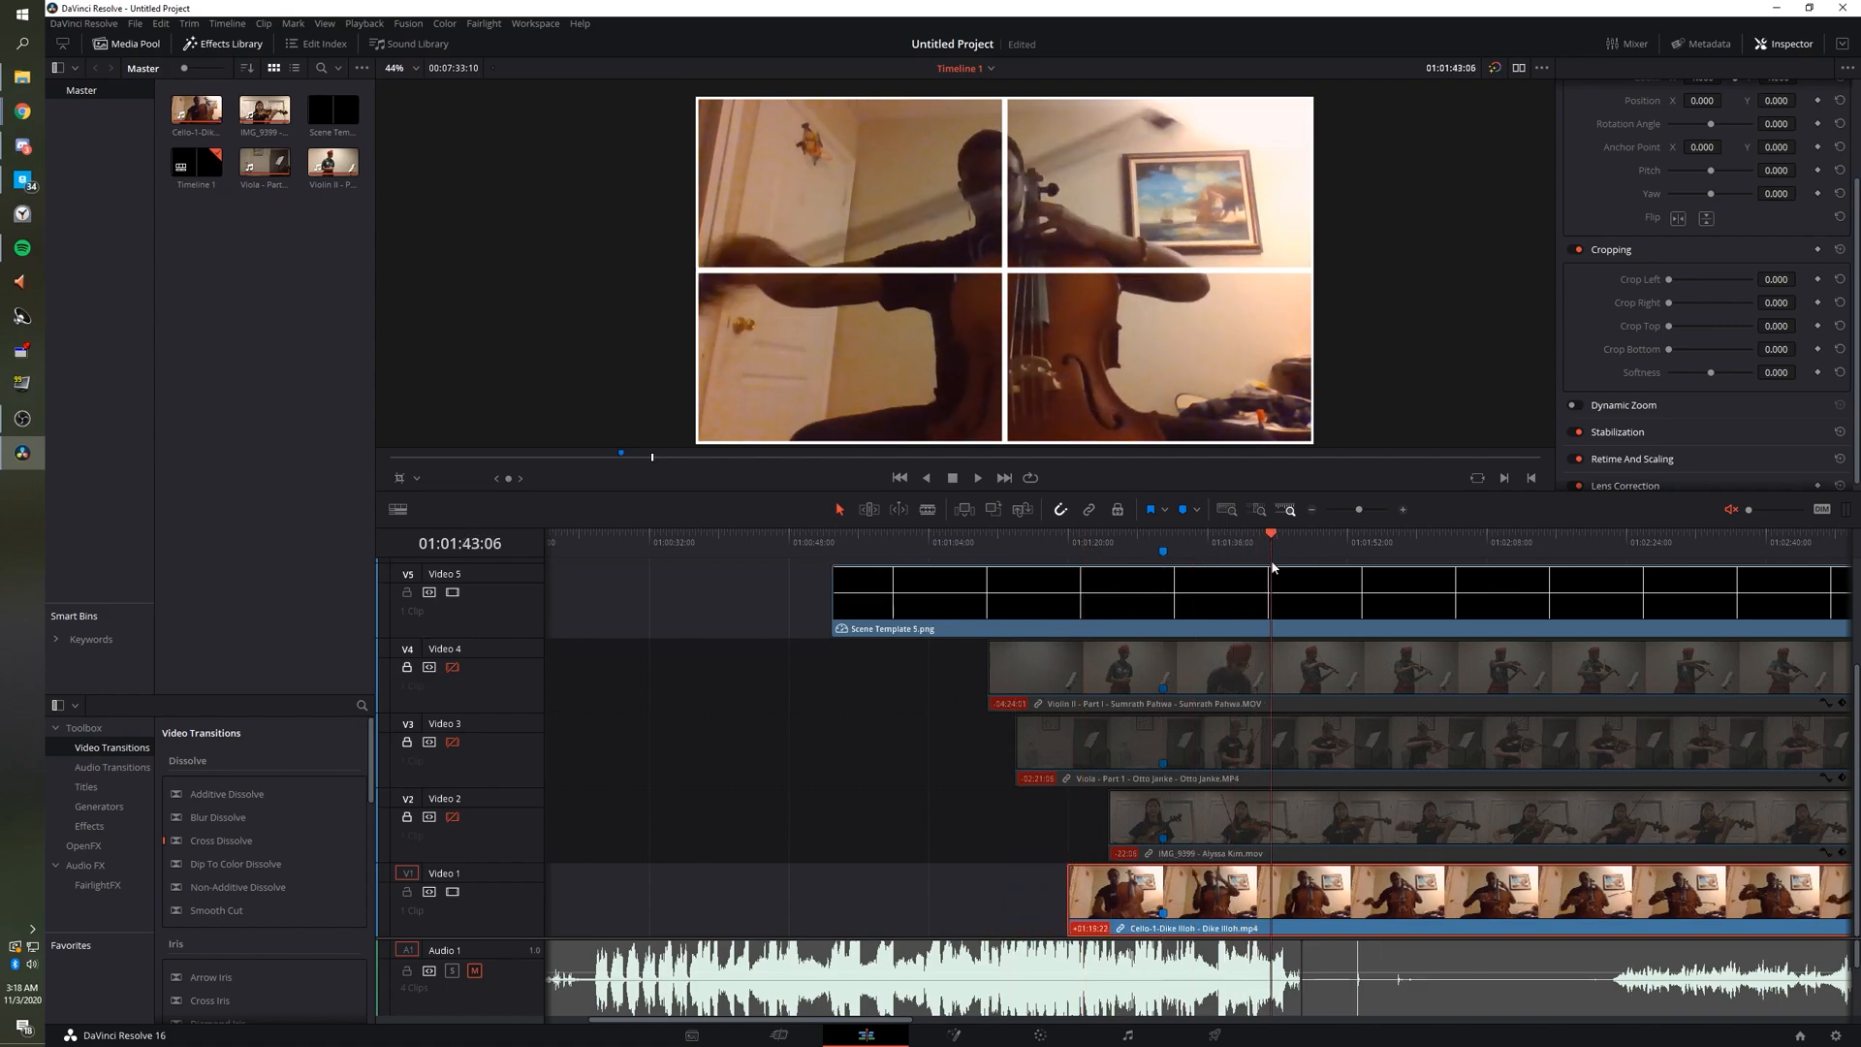
pyautogui.click(419, 478)
pyautogui.click(446, 503)
# Scale and position the Cello clip into the lower-right cell at X 465.347, Y -256.781.
pyautogui.moveTo(696, 101); pyautogui.dragTo(1071, 306)
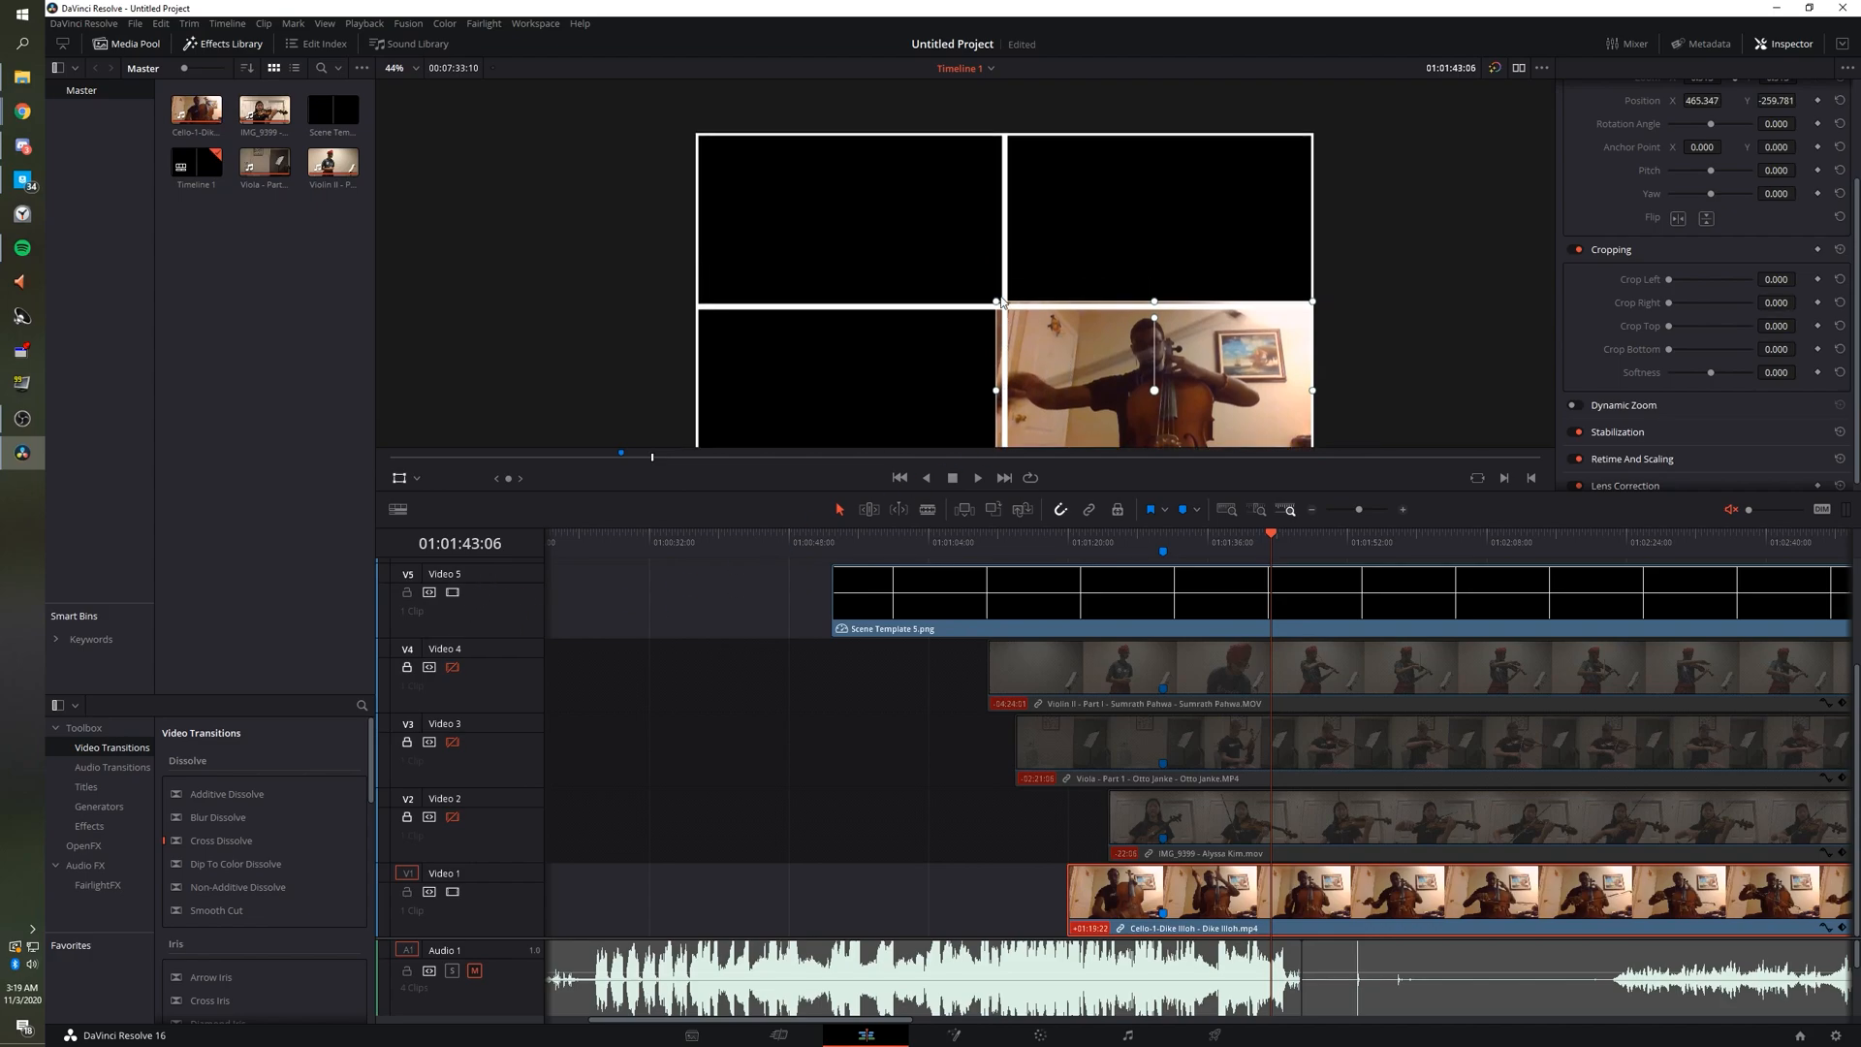
pyautogui.scroll(5, 1005, 304)
pyautogui.scroll(2, 1064, 320)
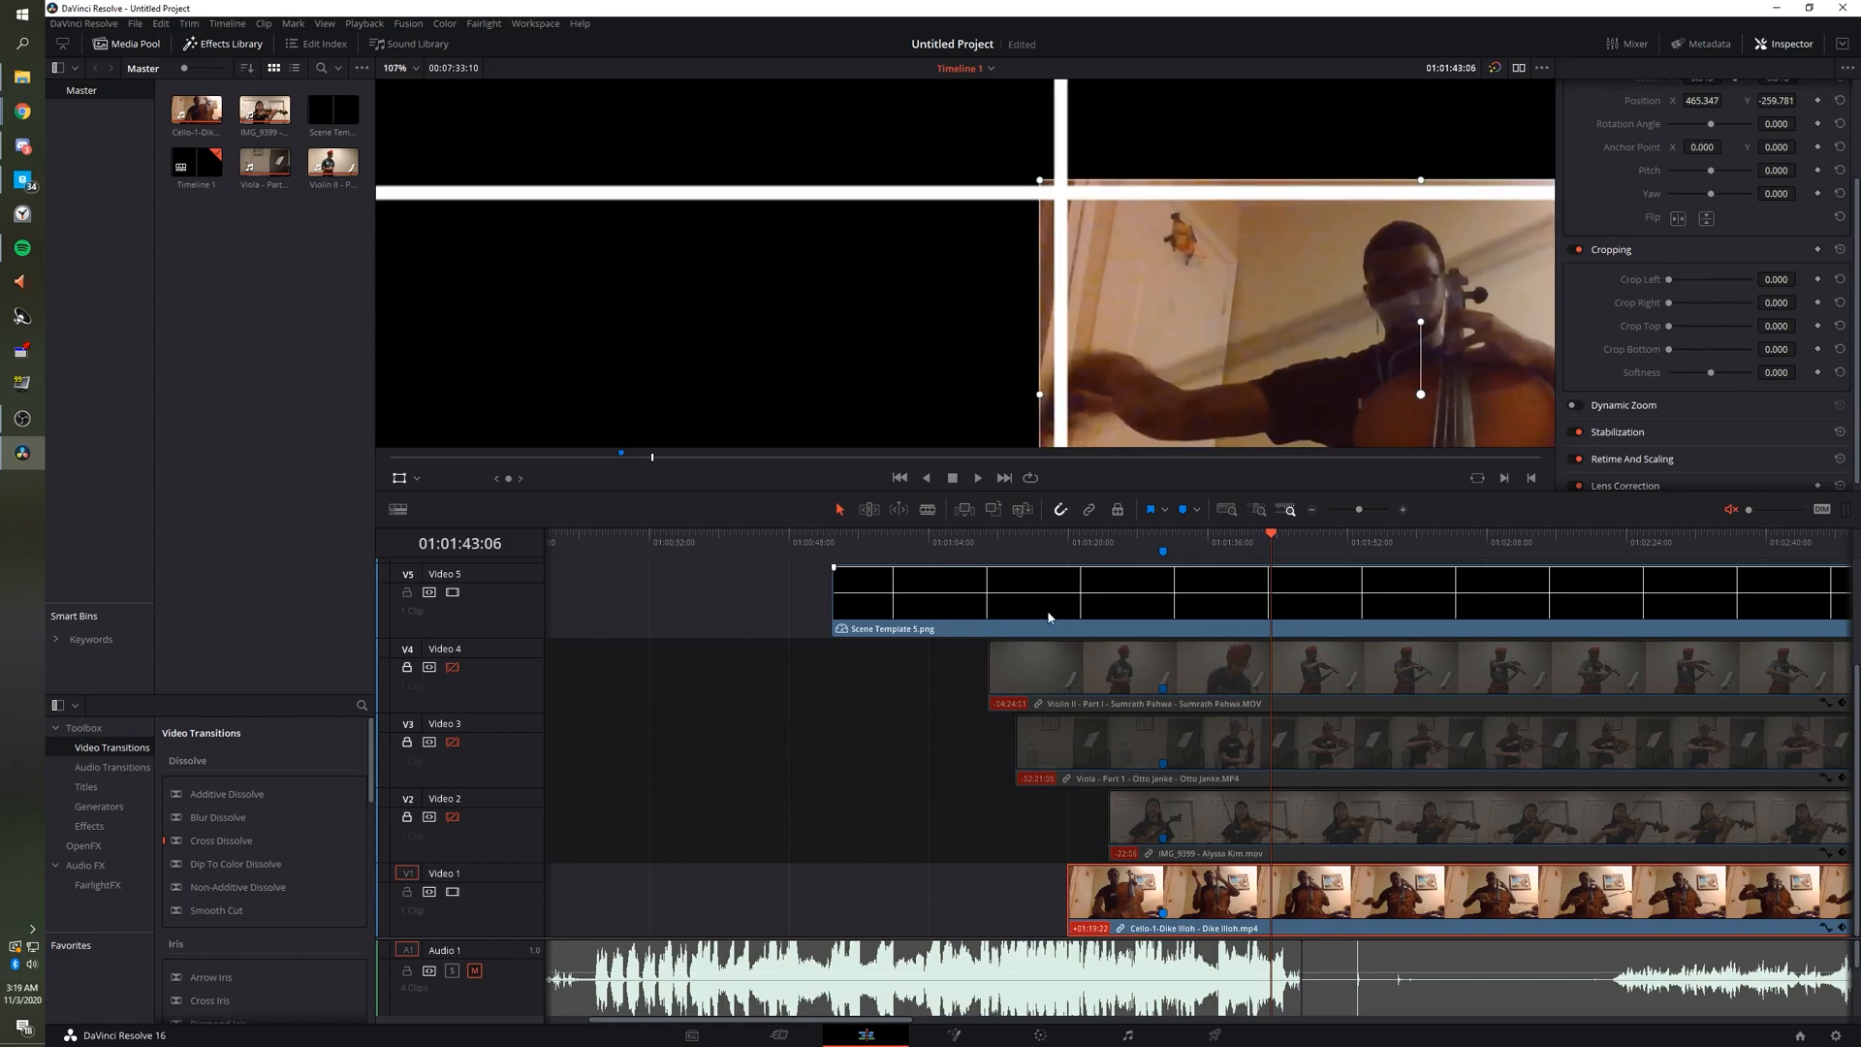
pyautogui.click(402, 479)
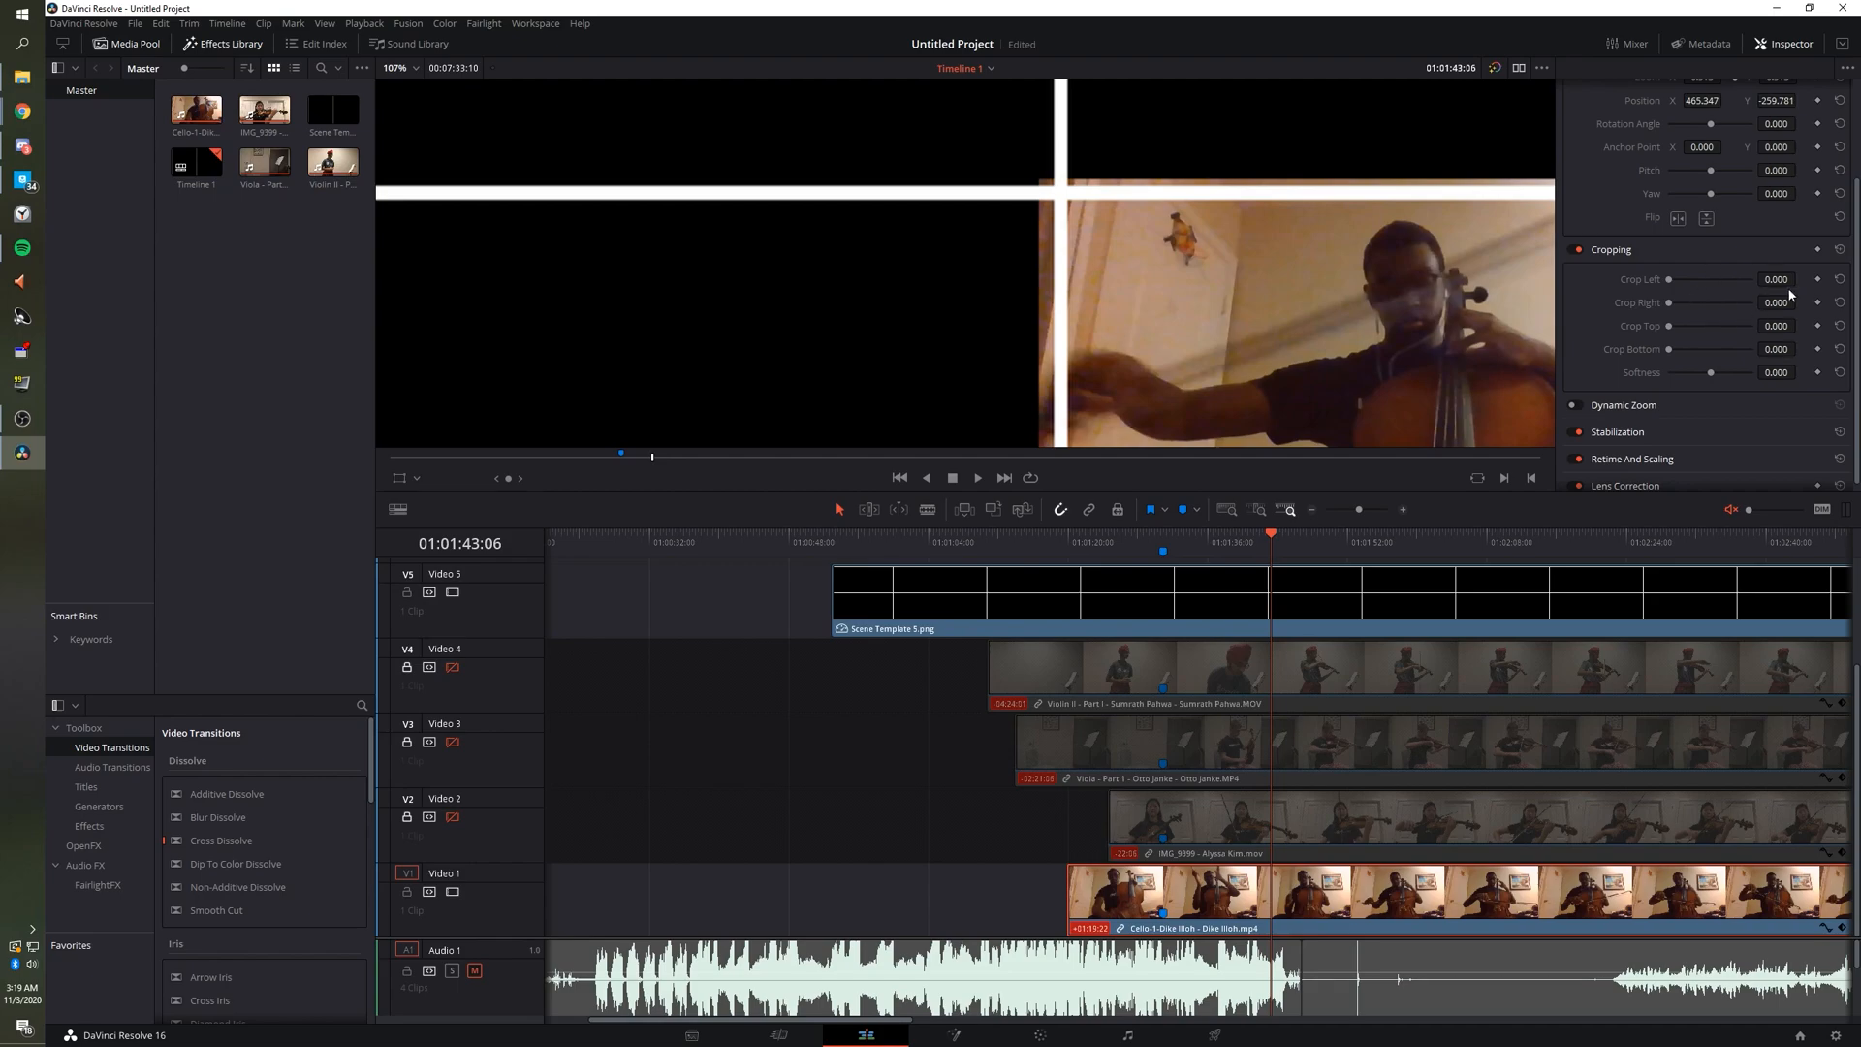
# Crop the Cello clip to Crop Left 61.000 and Crop Top 35.000.
pyautogui.moveTo(1776, 328); pyautogui.dragTo(1800, 326)
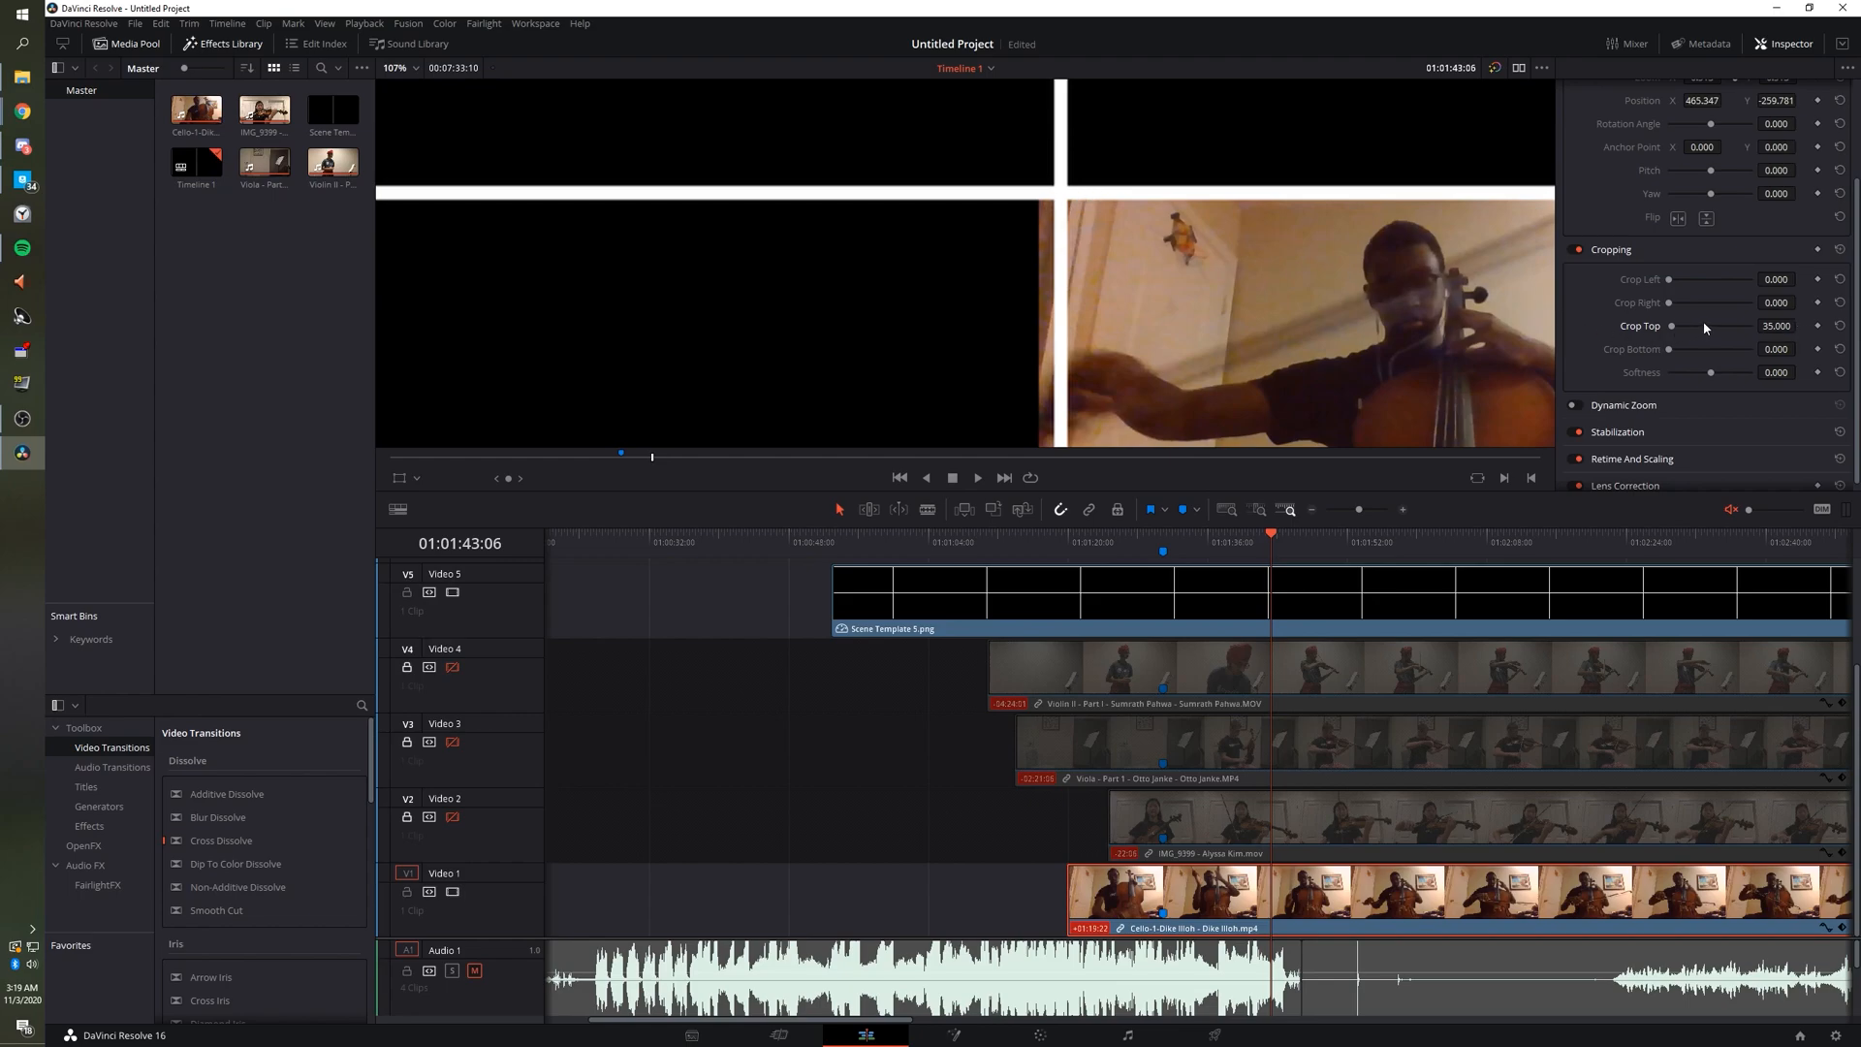
pyautogui.moveTo(1758, 308); pyautogui.dragTo(1800, 301)
pyautogui.moveTo(1773, 281); pyautogui.dragTo(1800, 280)
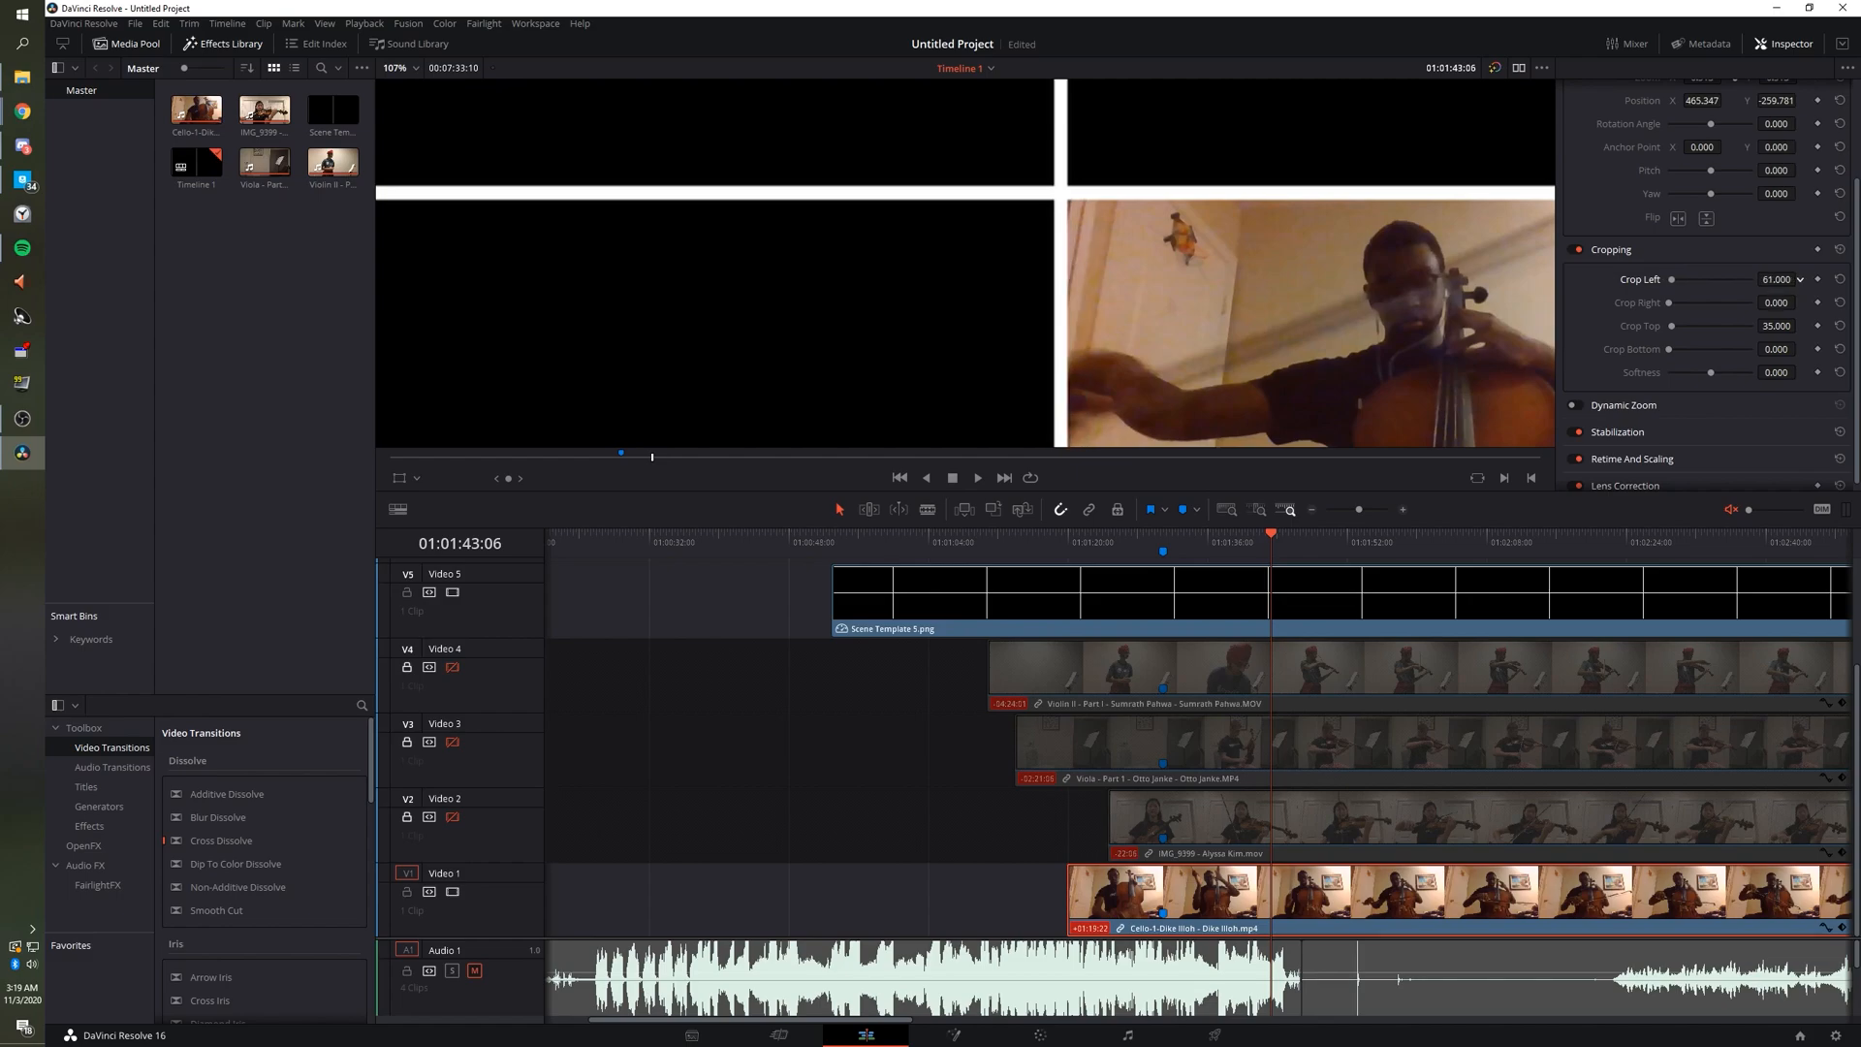
pyautogui.scroll(-4, 1254, 364)
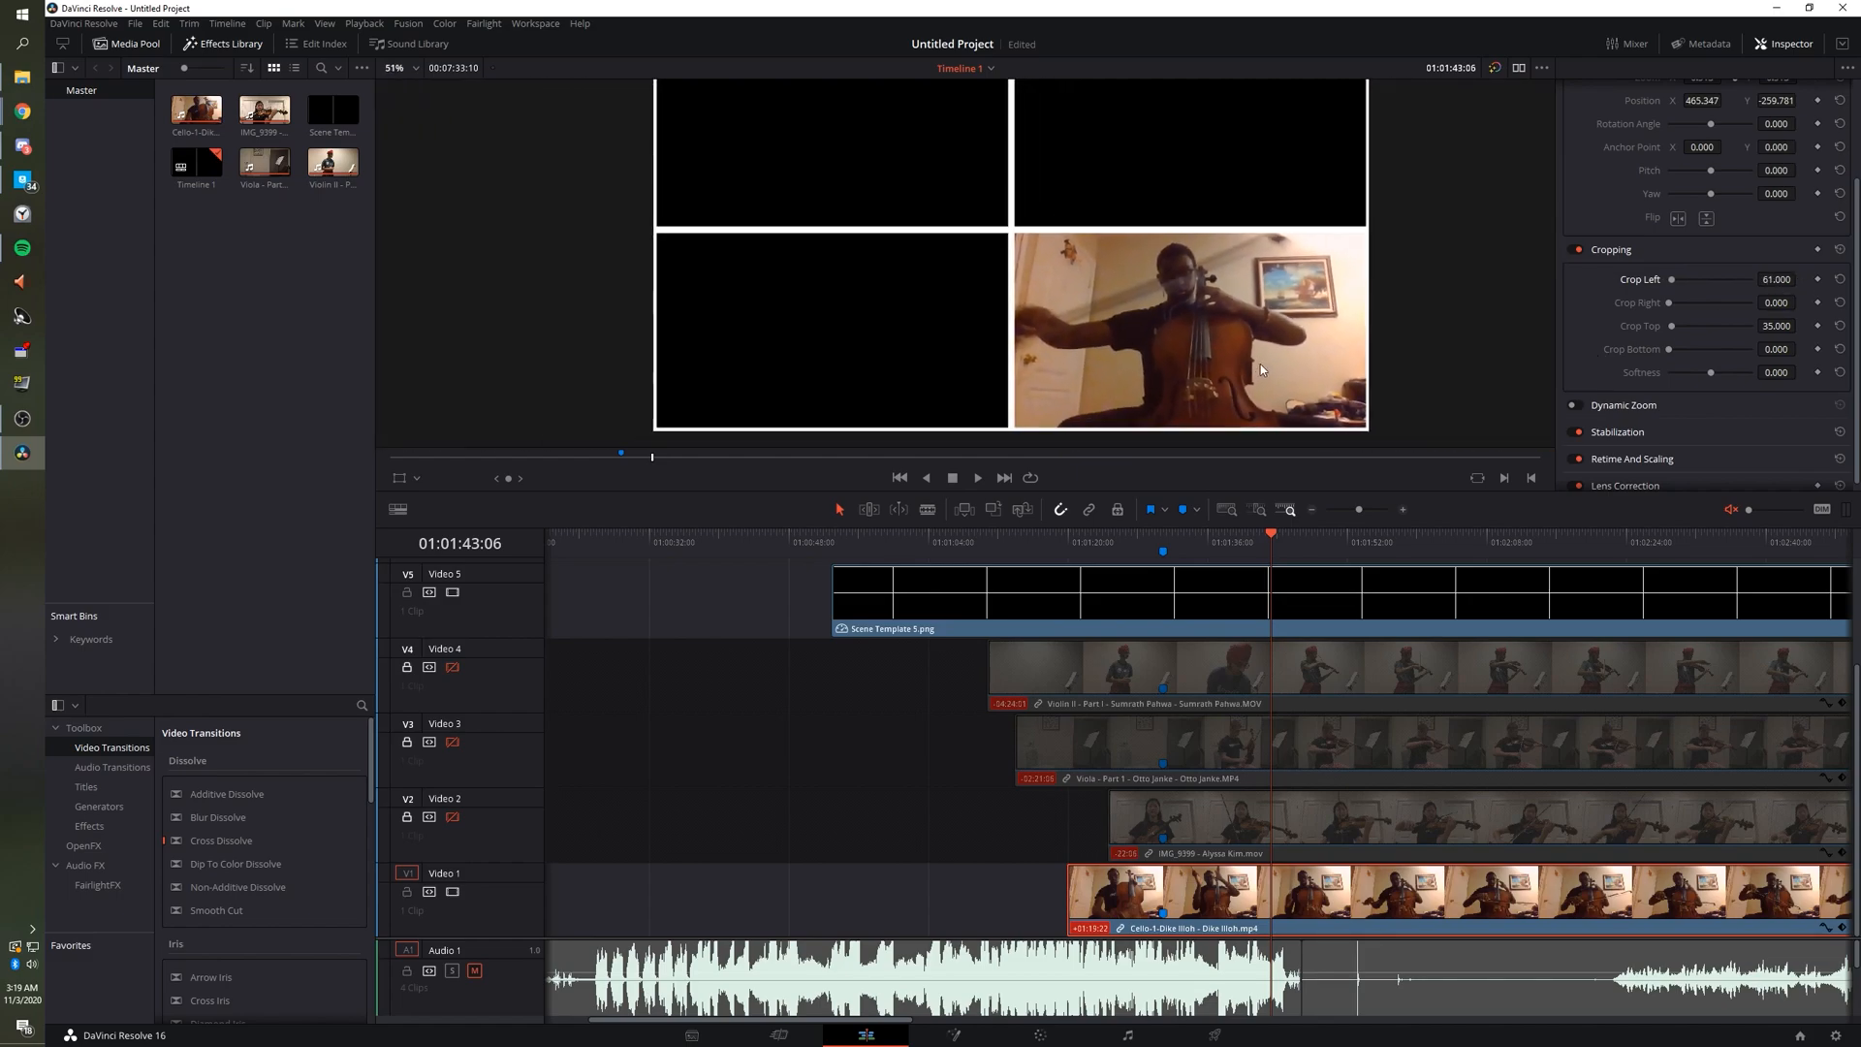
pyautogui.scroll(-1, 1375, 363)
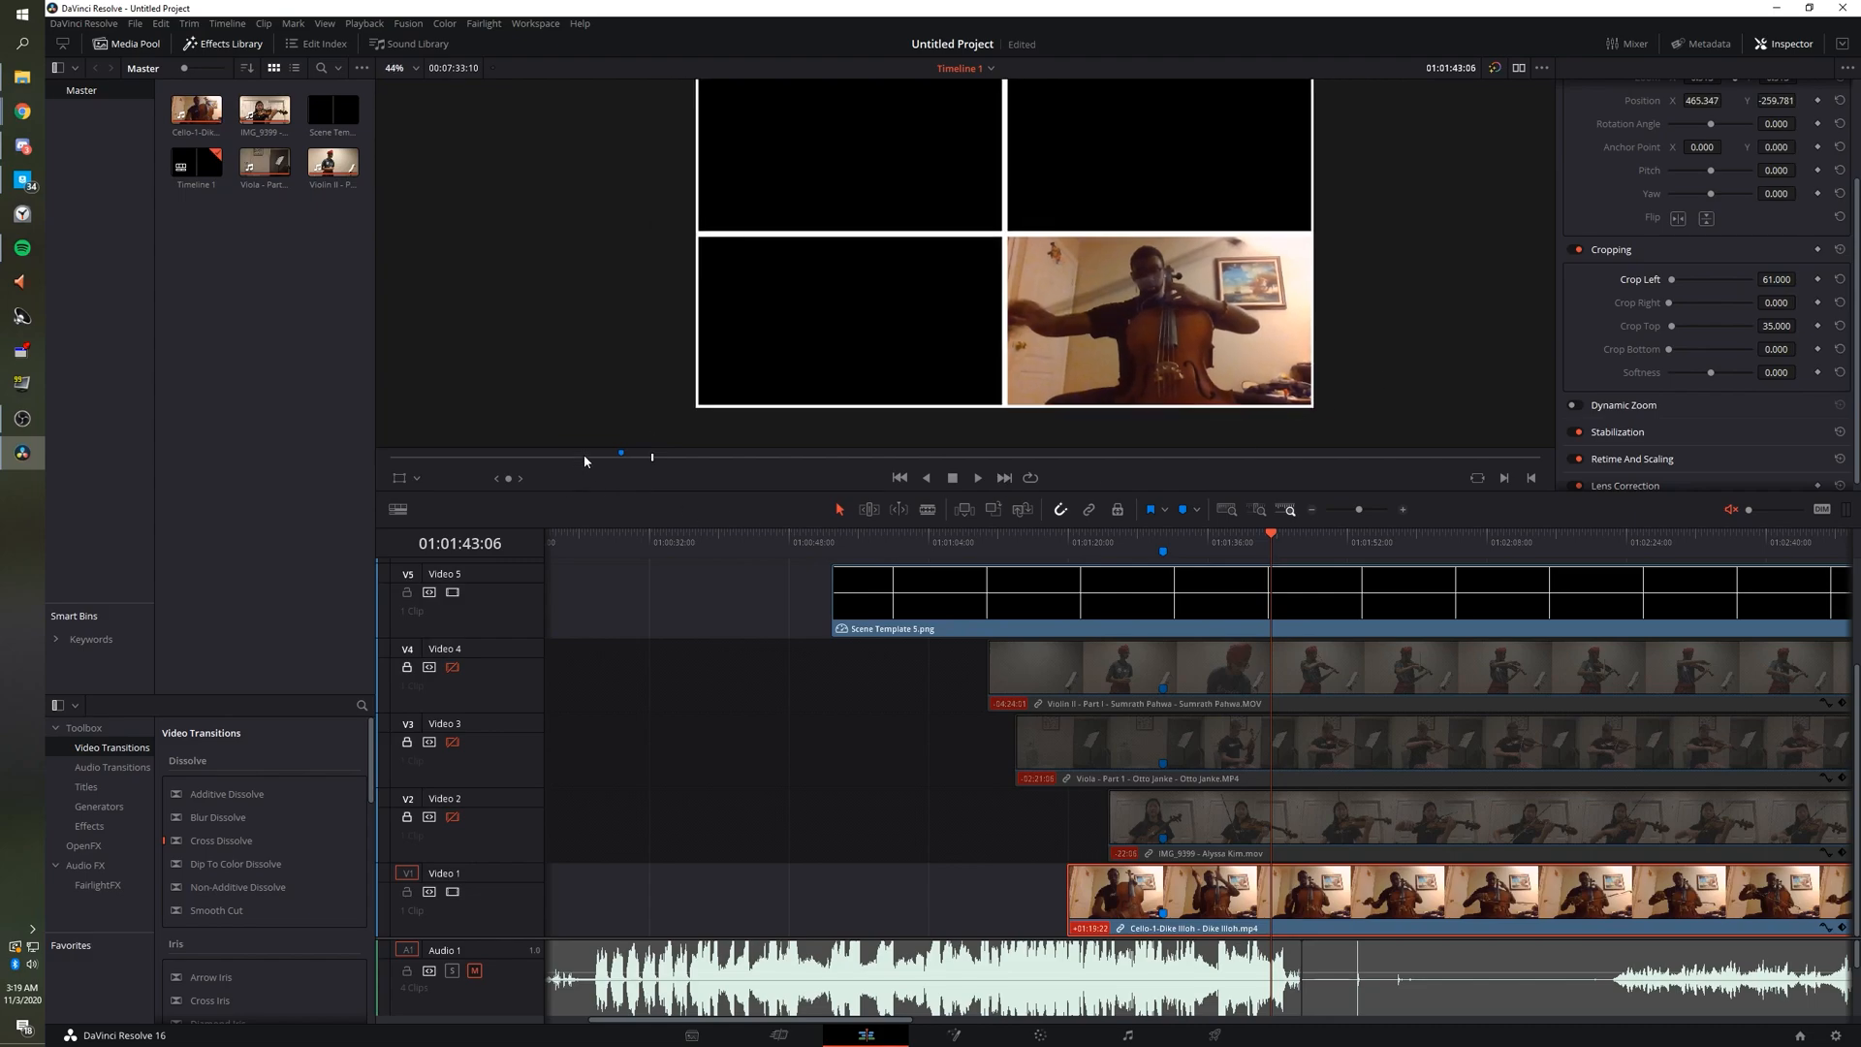
pyautogui.click(410, 888)
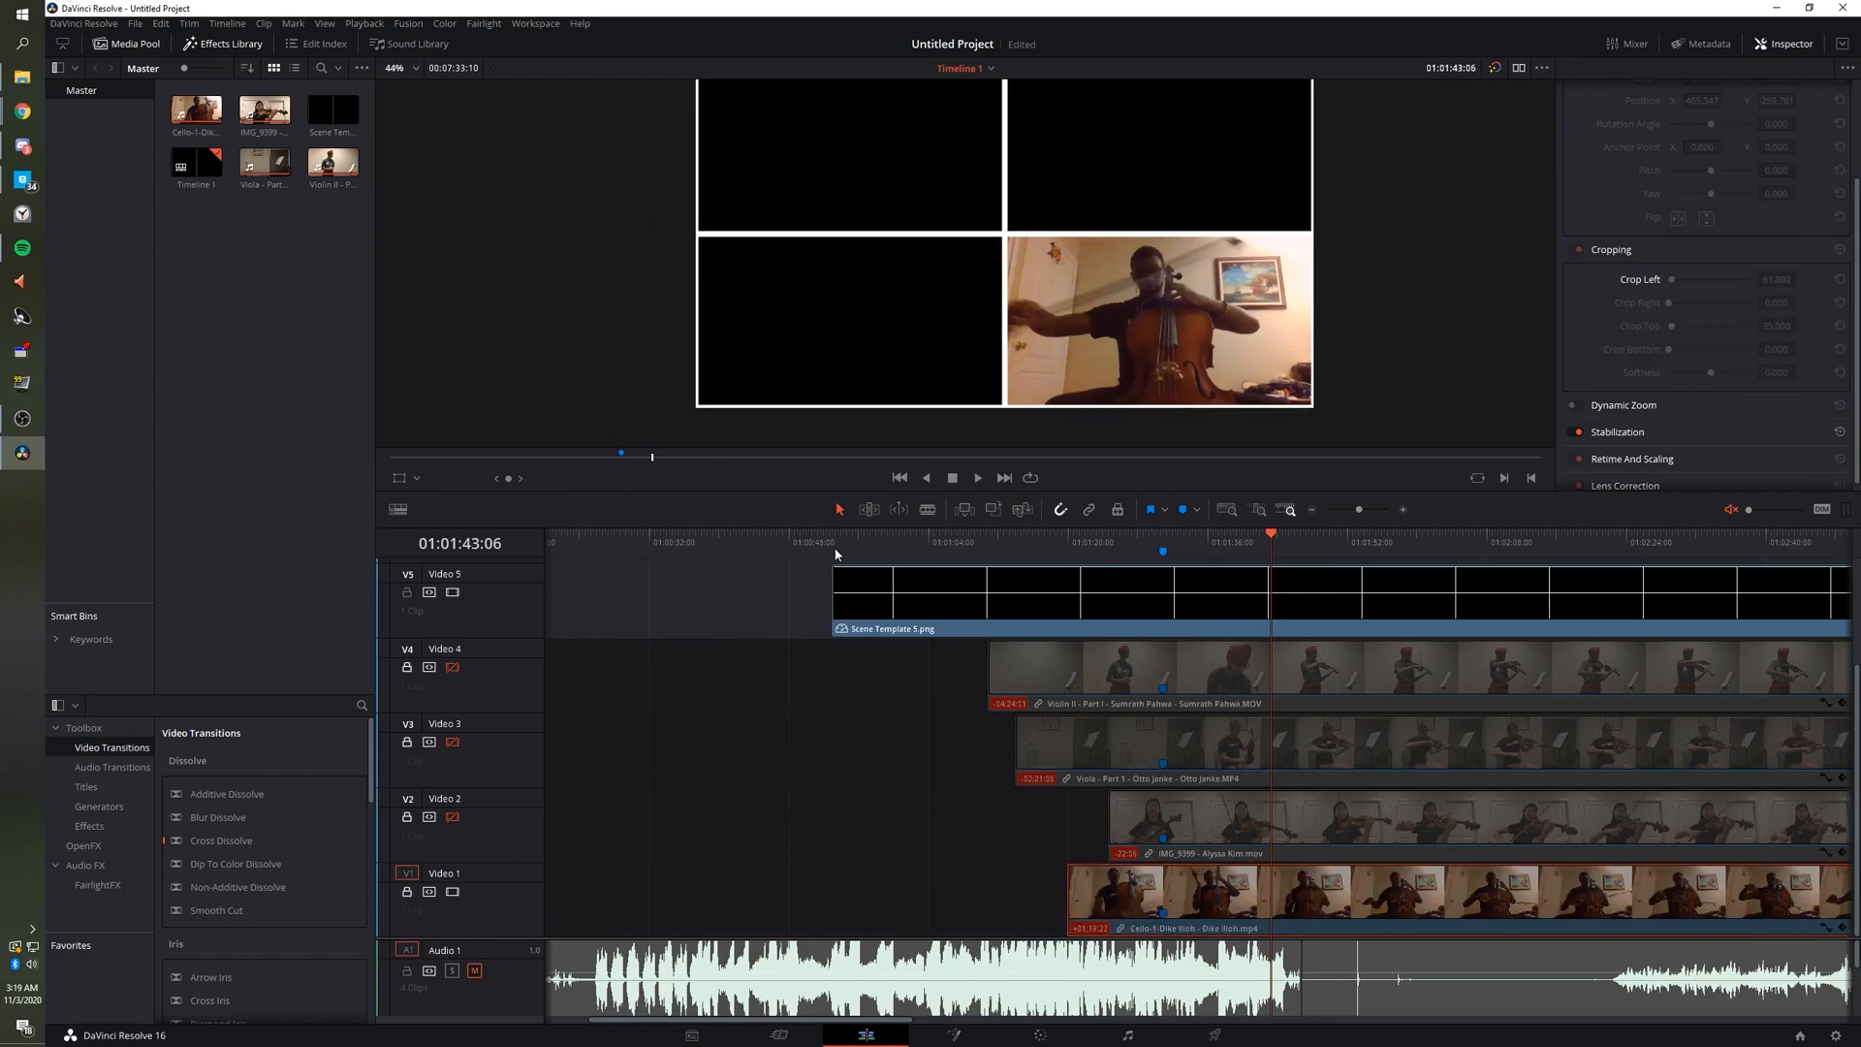
pyautogui.scroll(-2, 884, 320)
pyautogui.scroll(1, 884, 322)
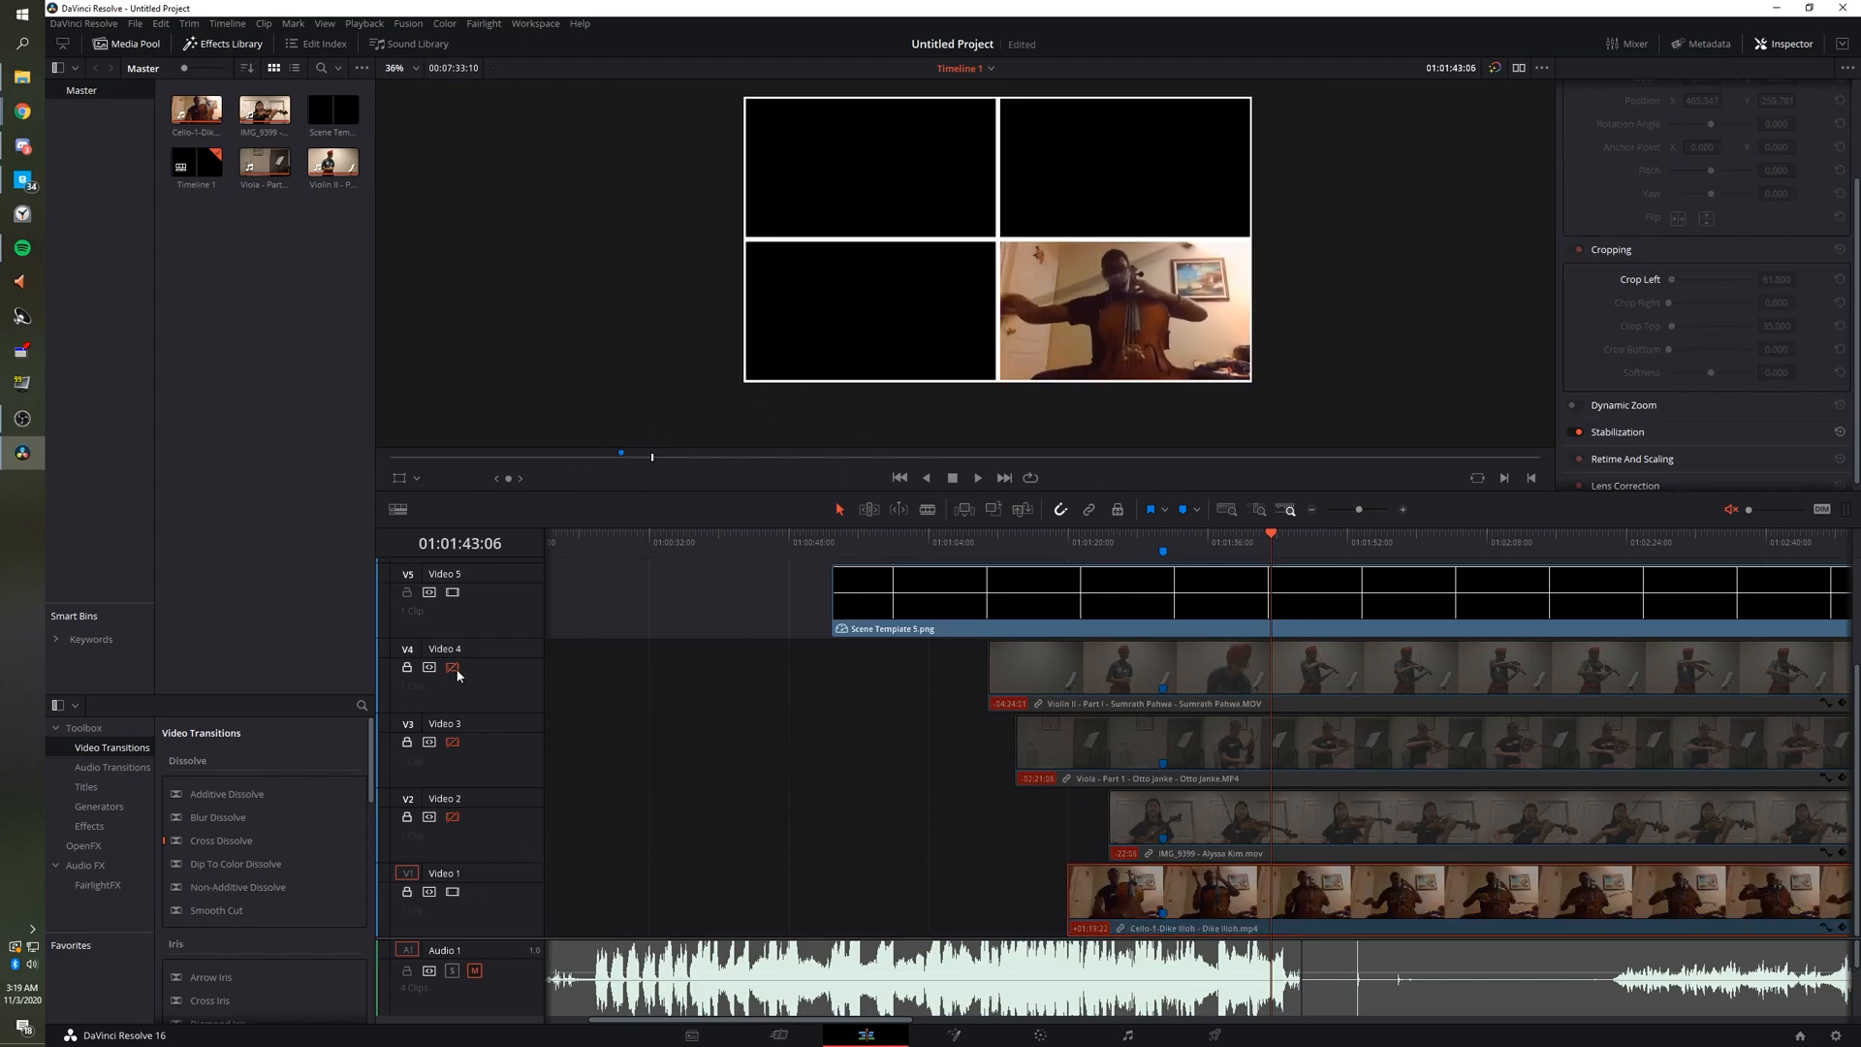
# Re-enable video on tracks V4, V3 and V2.
pyautogui.click(451, 667)
pyautogui.click(451, 741)
pyautogui.click(451, 816)
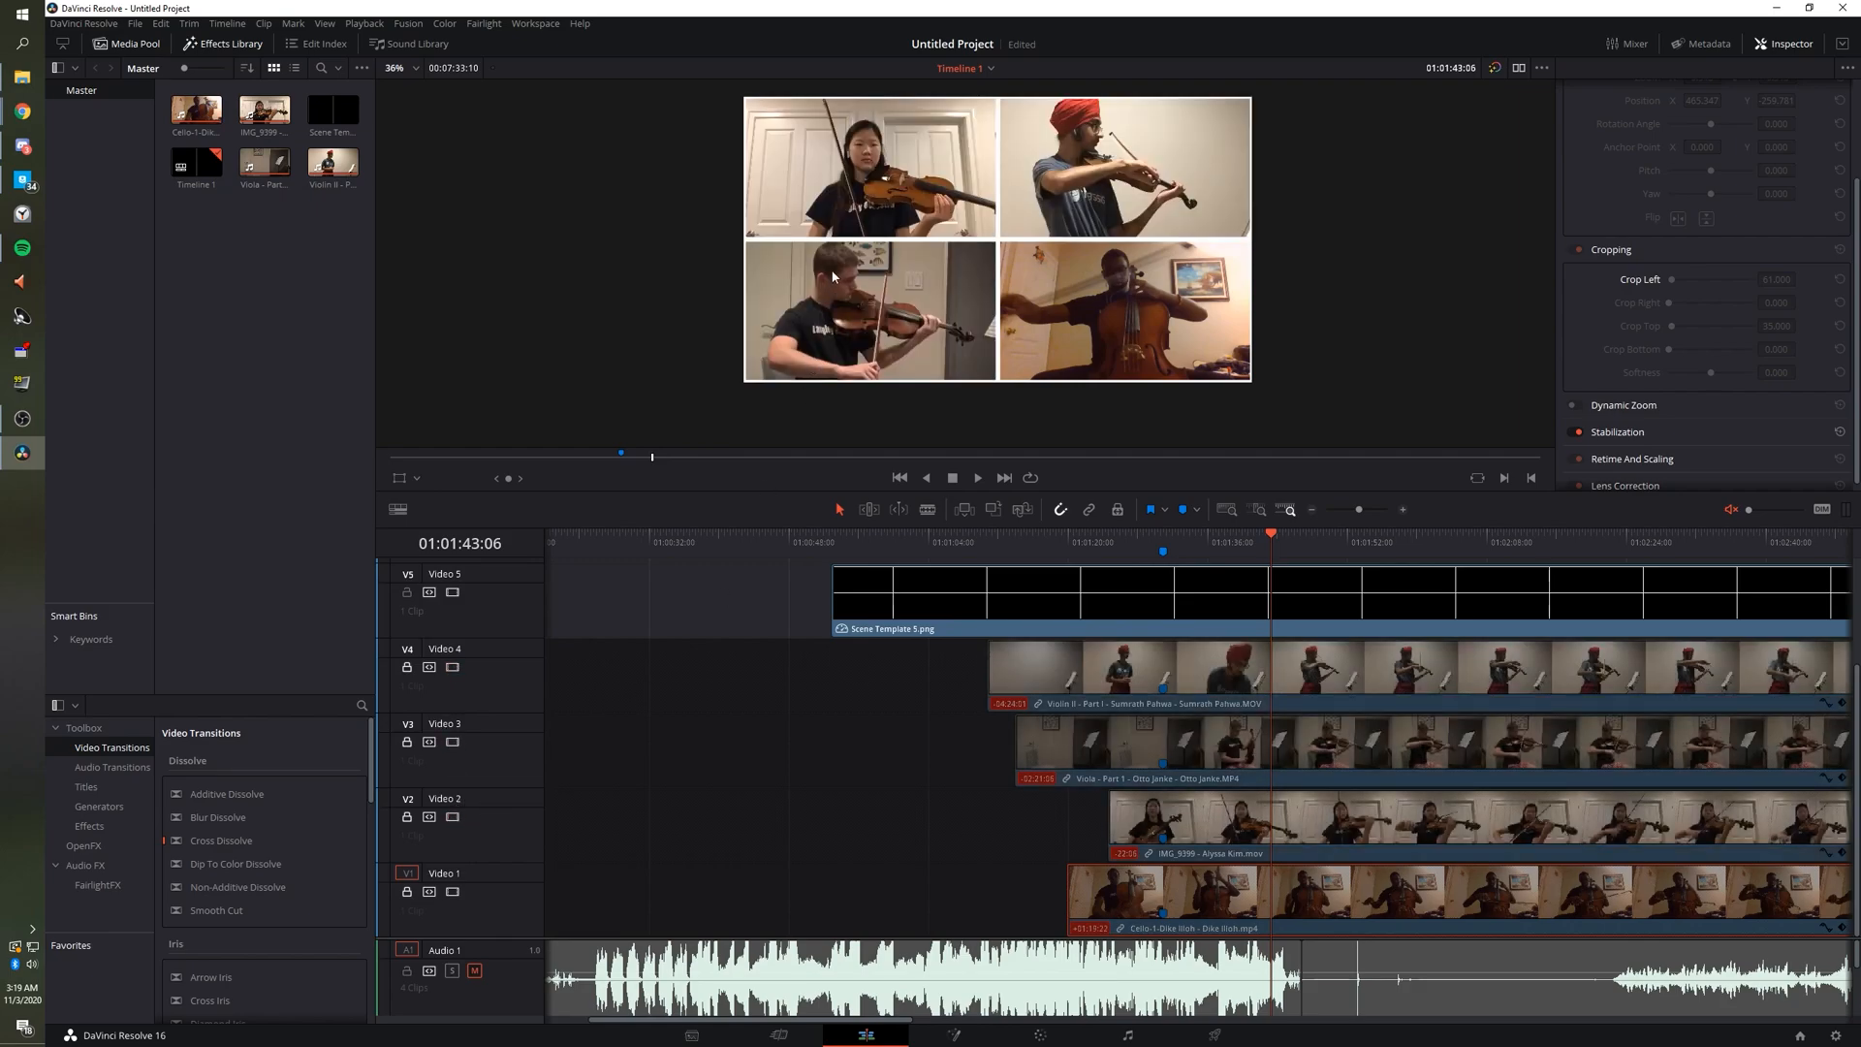
pyautogui.scroll(-1, 829, 264)
# Play back the four-panel string quartet grid from an earlier point, then stop.
pyautogui.moveTo(1094, 539); pyautogui.dragTo(1064, 537)
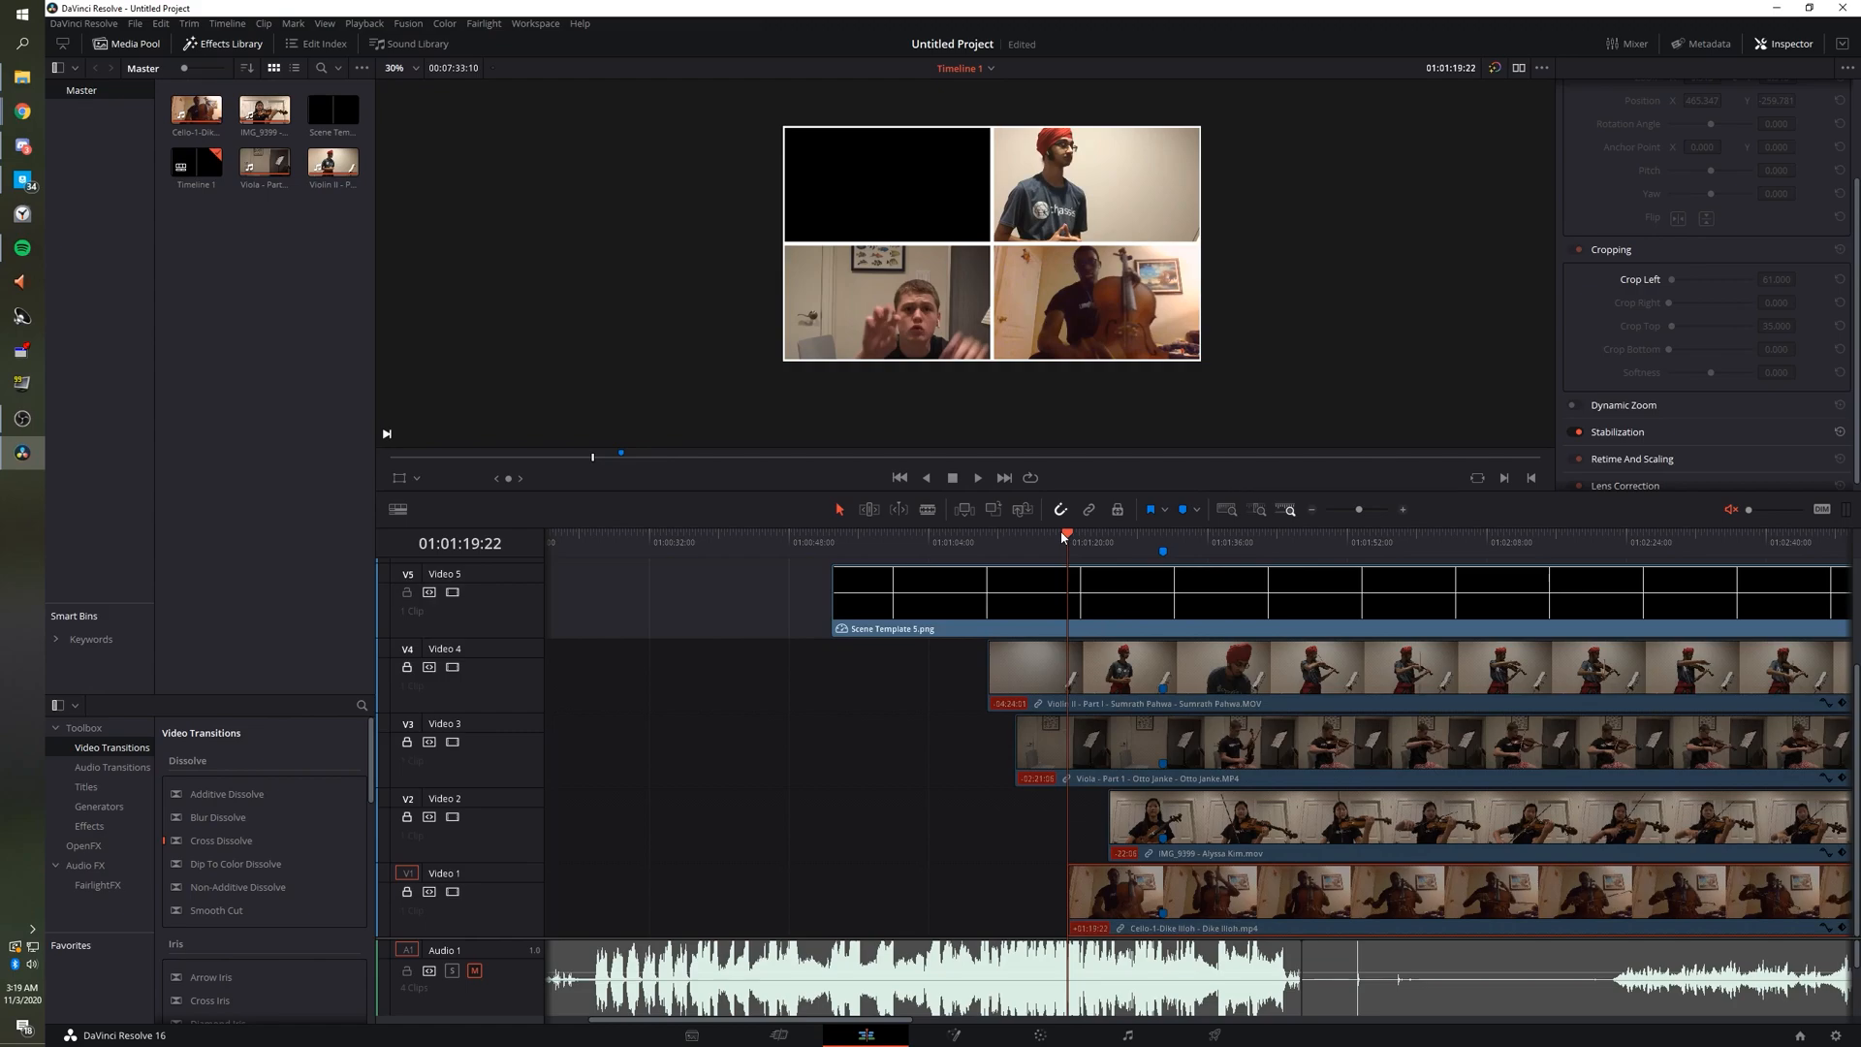
pyautogui.press('space')
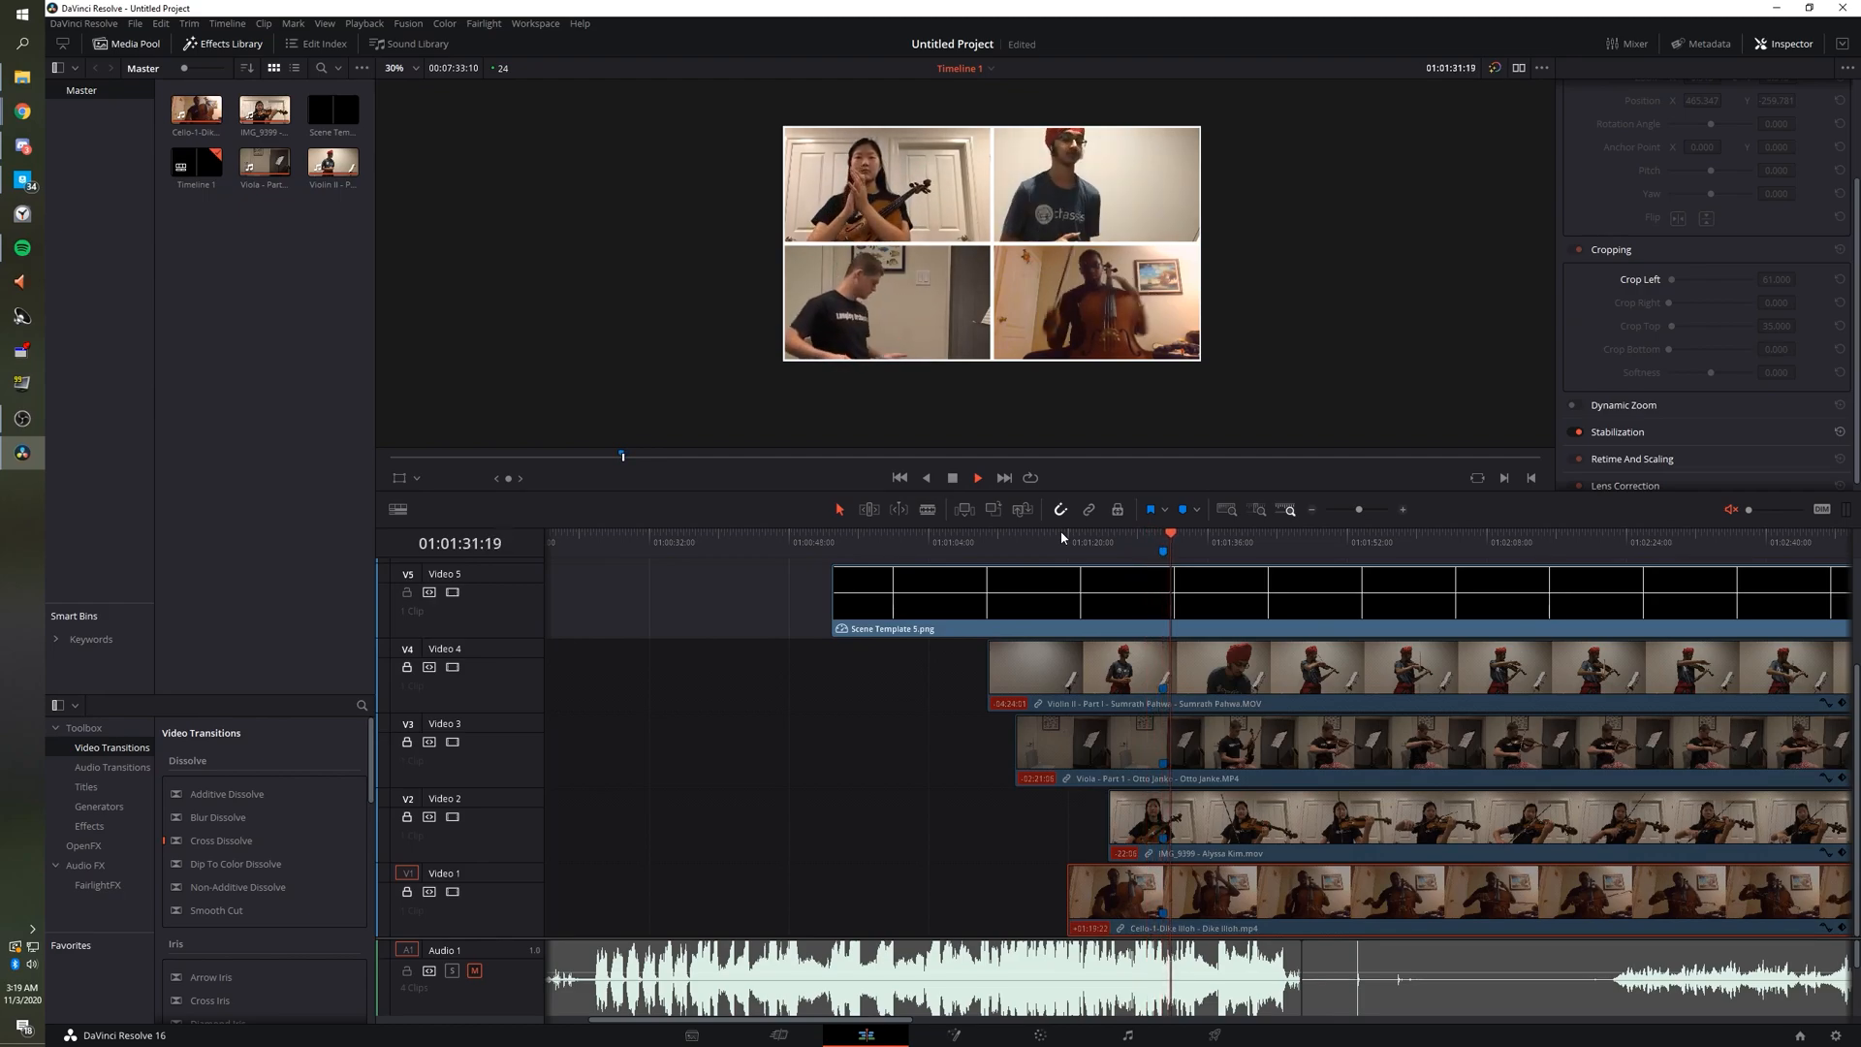
pyautogui.click(1141, 536)
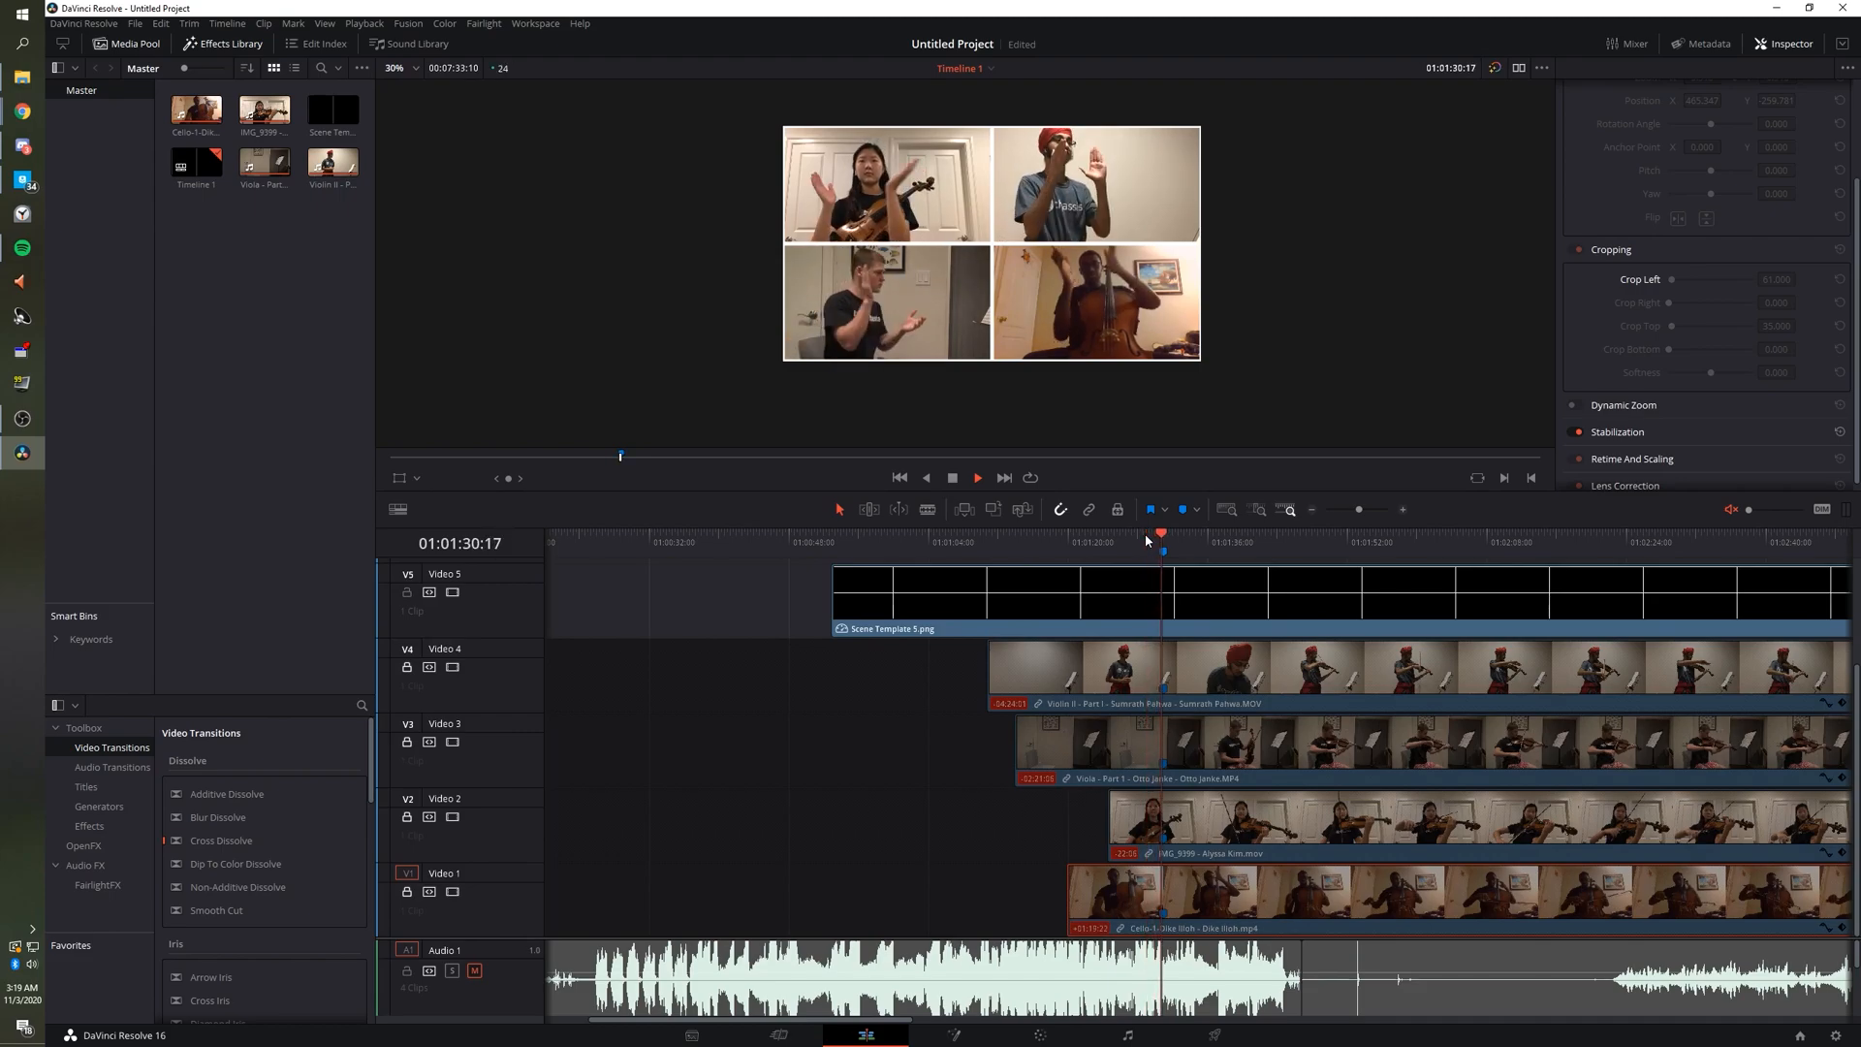
pyautogui.click(864, 727)
pyautogui.press('space')
pyautogui.scroll(2, 960, 711)
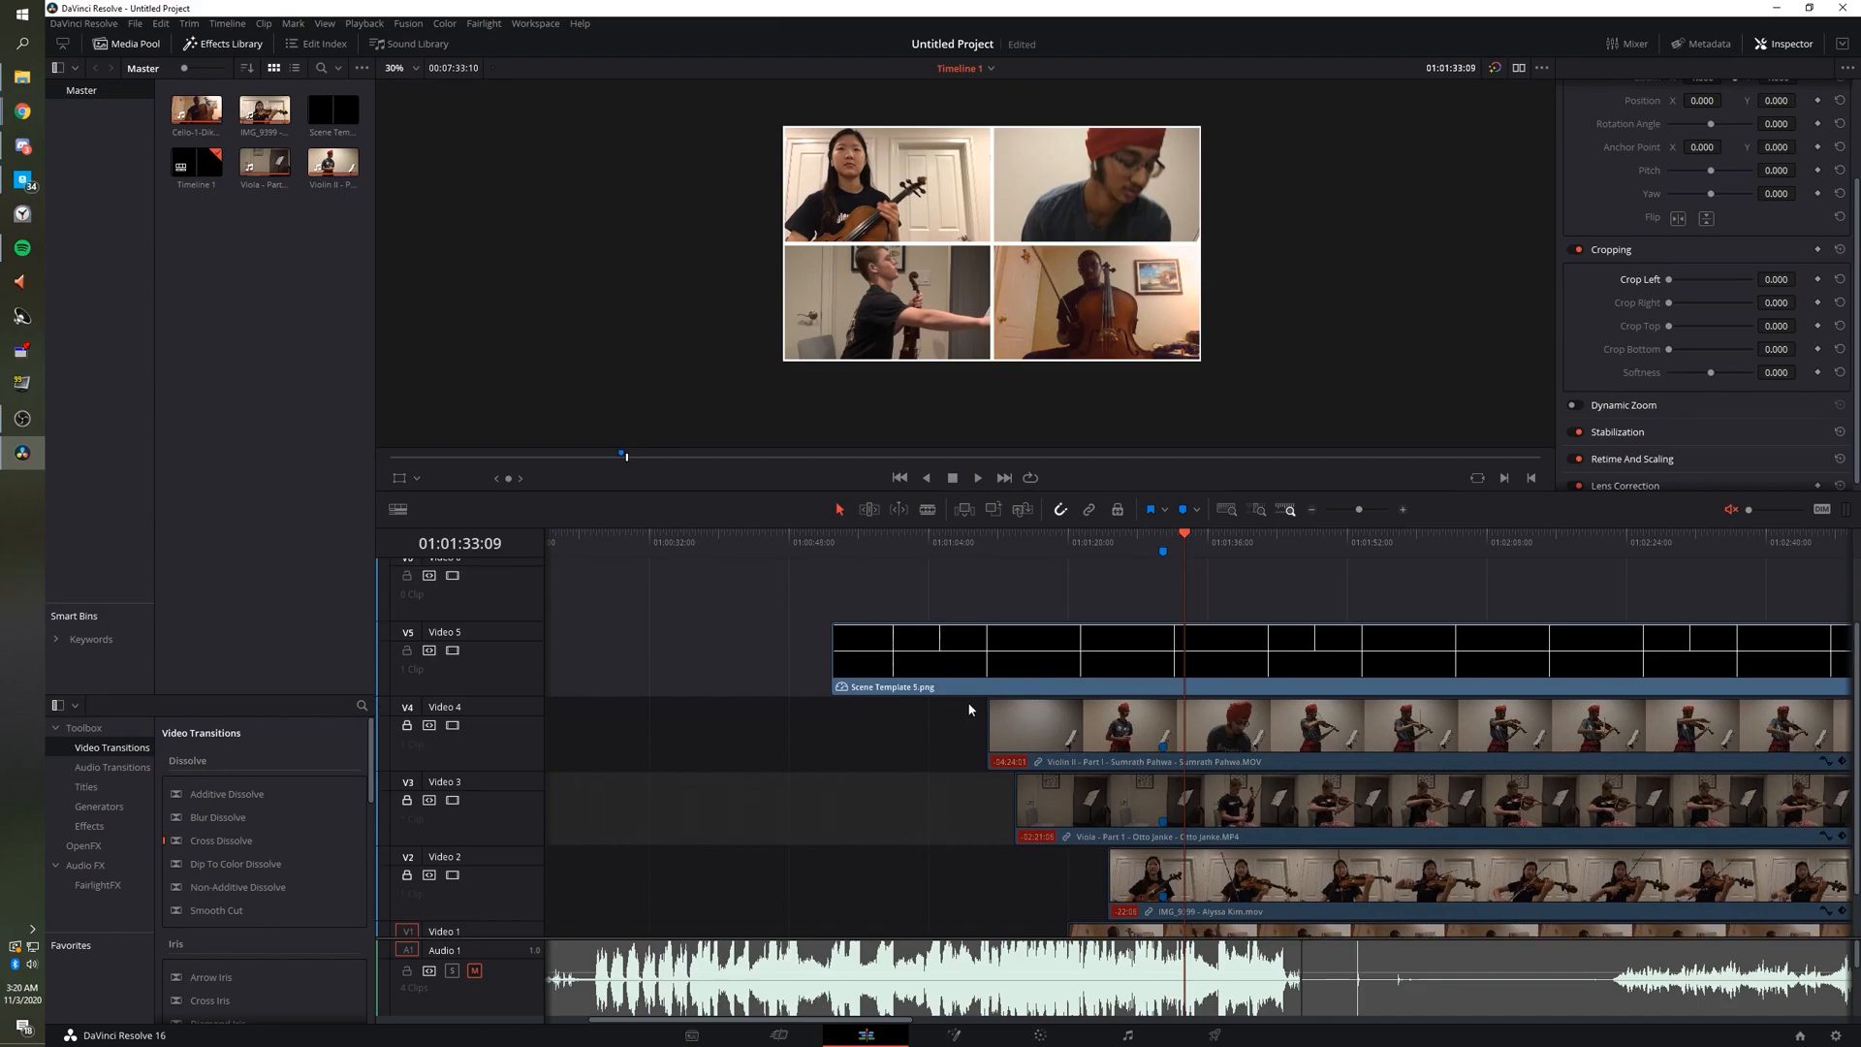
pyautogui.scroll(-2, 965, 710)
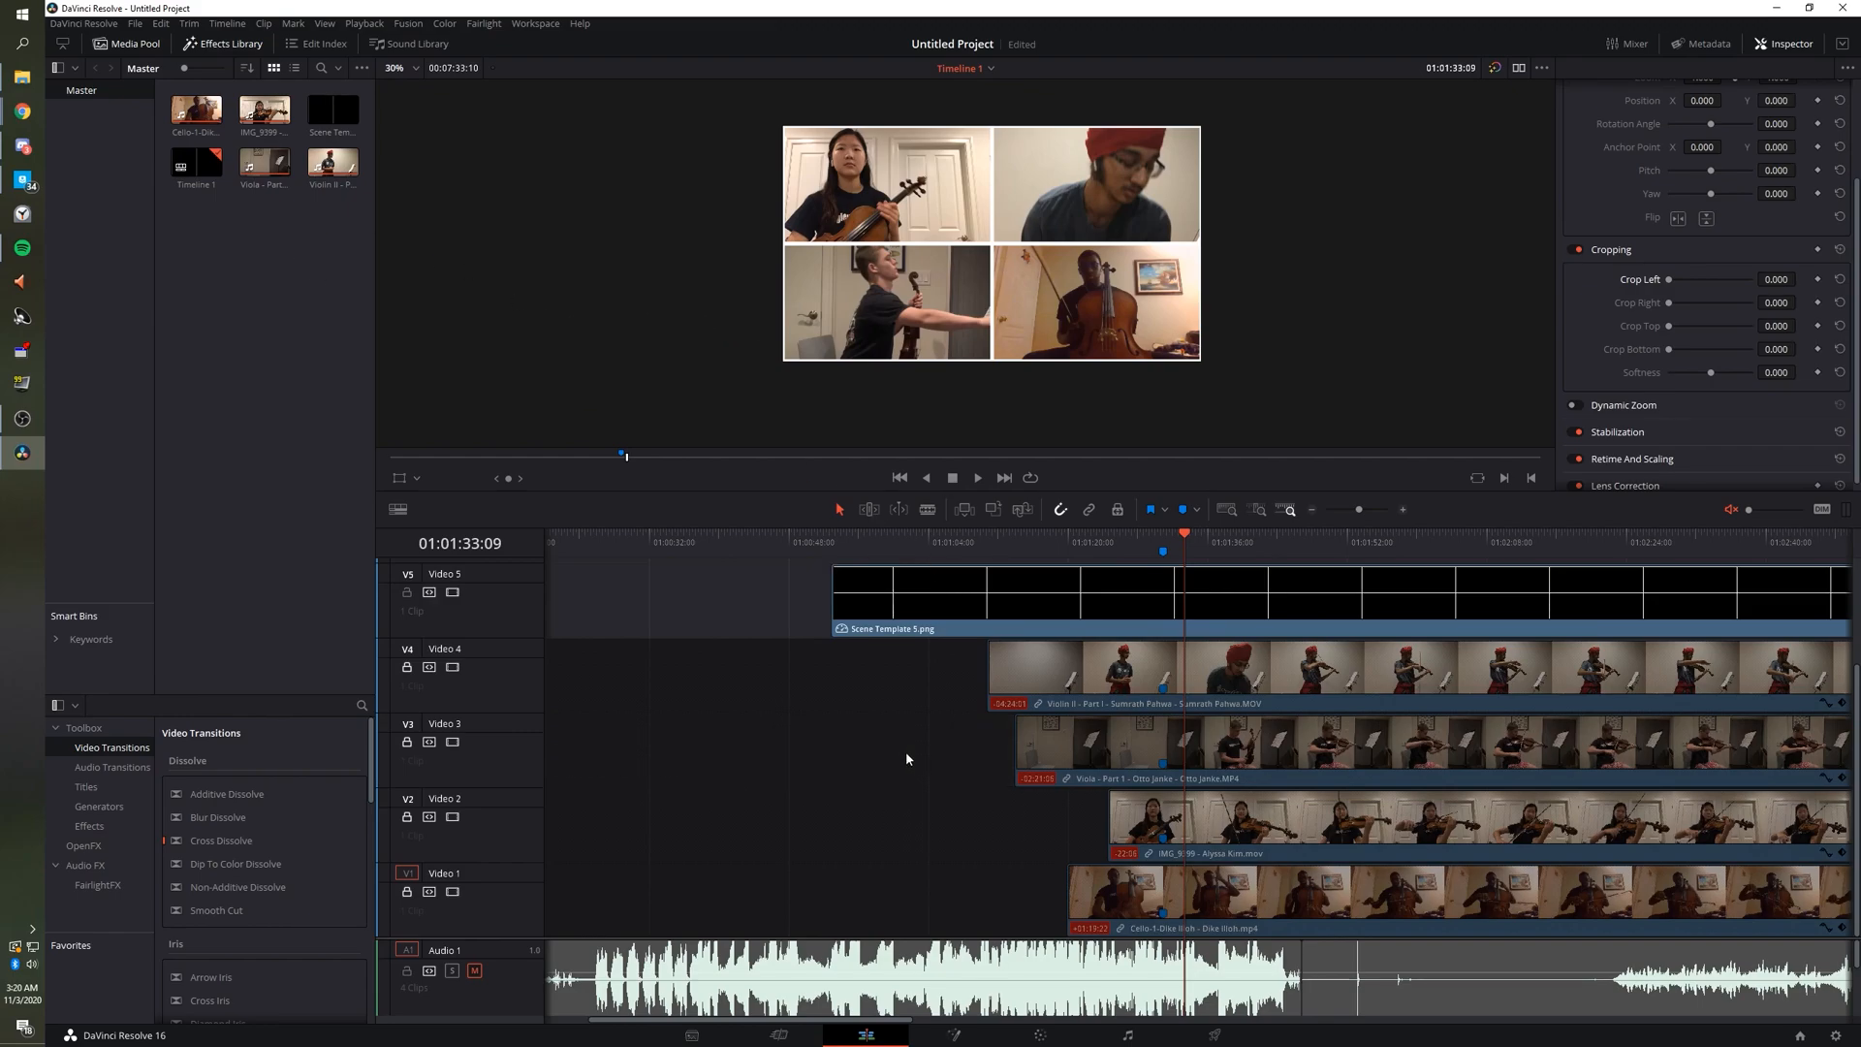
# Zoom the timeline out and trim the Scene Template grid clip's end and start.
pyautogui.scroll(1, 994, 785)
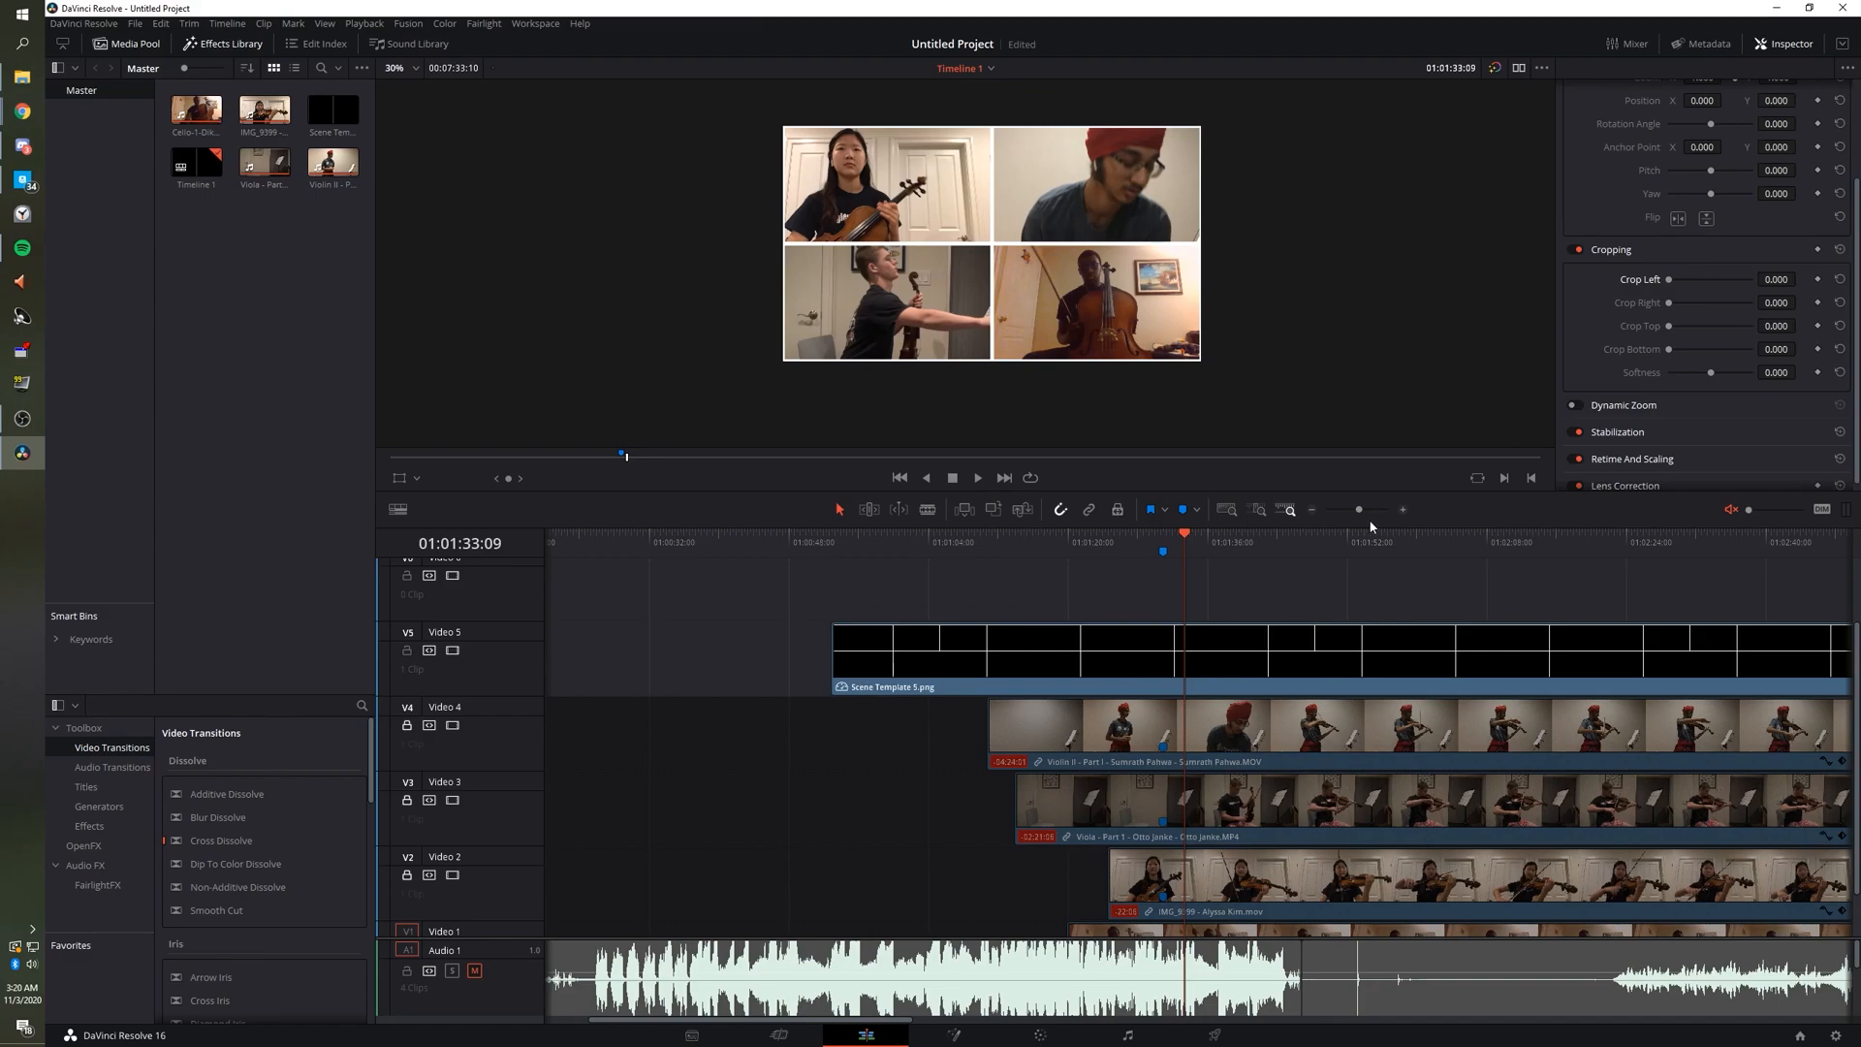
pyautogui.click(1312, 509)
pyautogui.moveTo(1574, 654); pyautogui.dragTo(1440, 655)
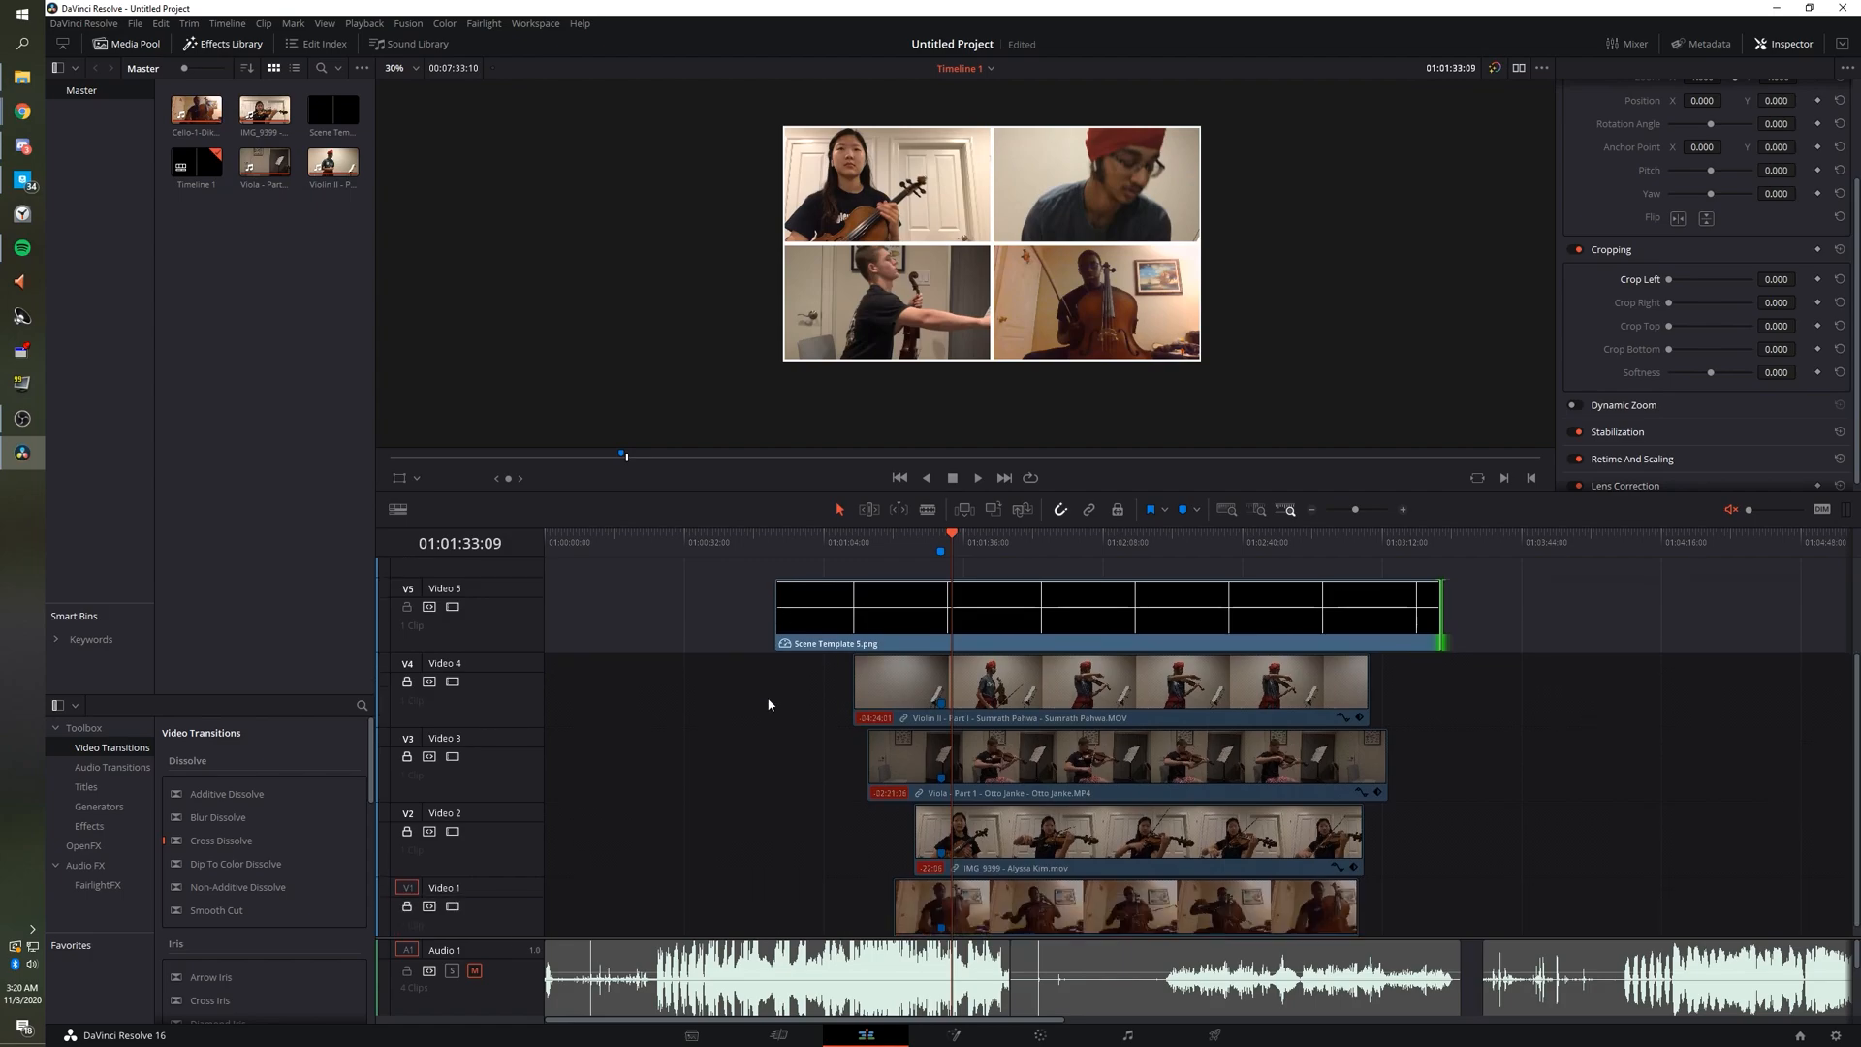
pyautogui.moveTo(774, 661); pyautogui.dragTo(838, 665)
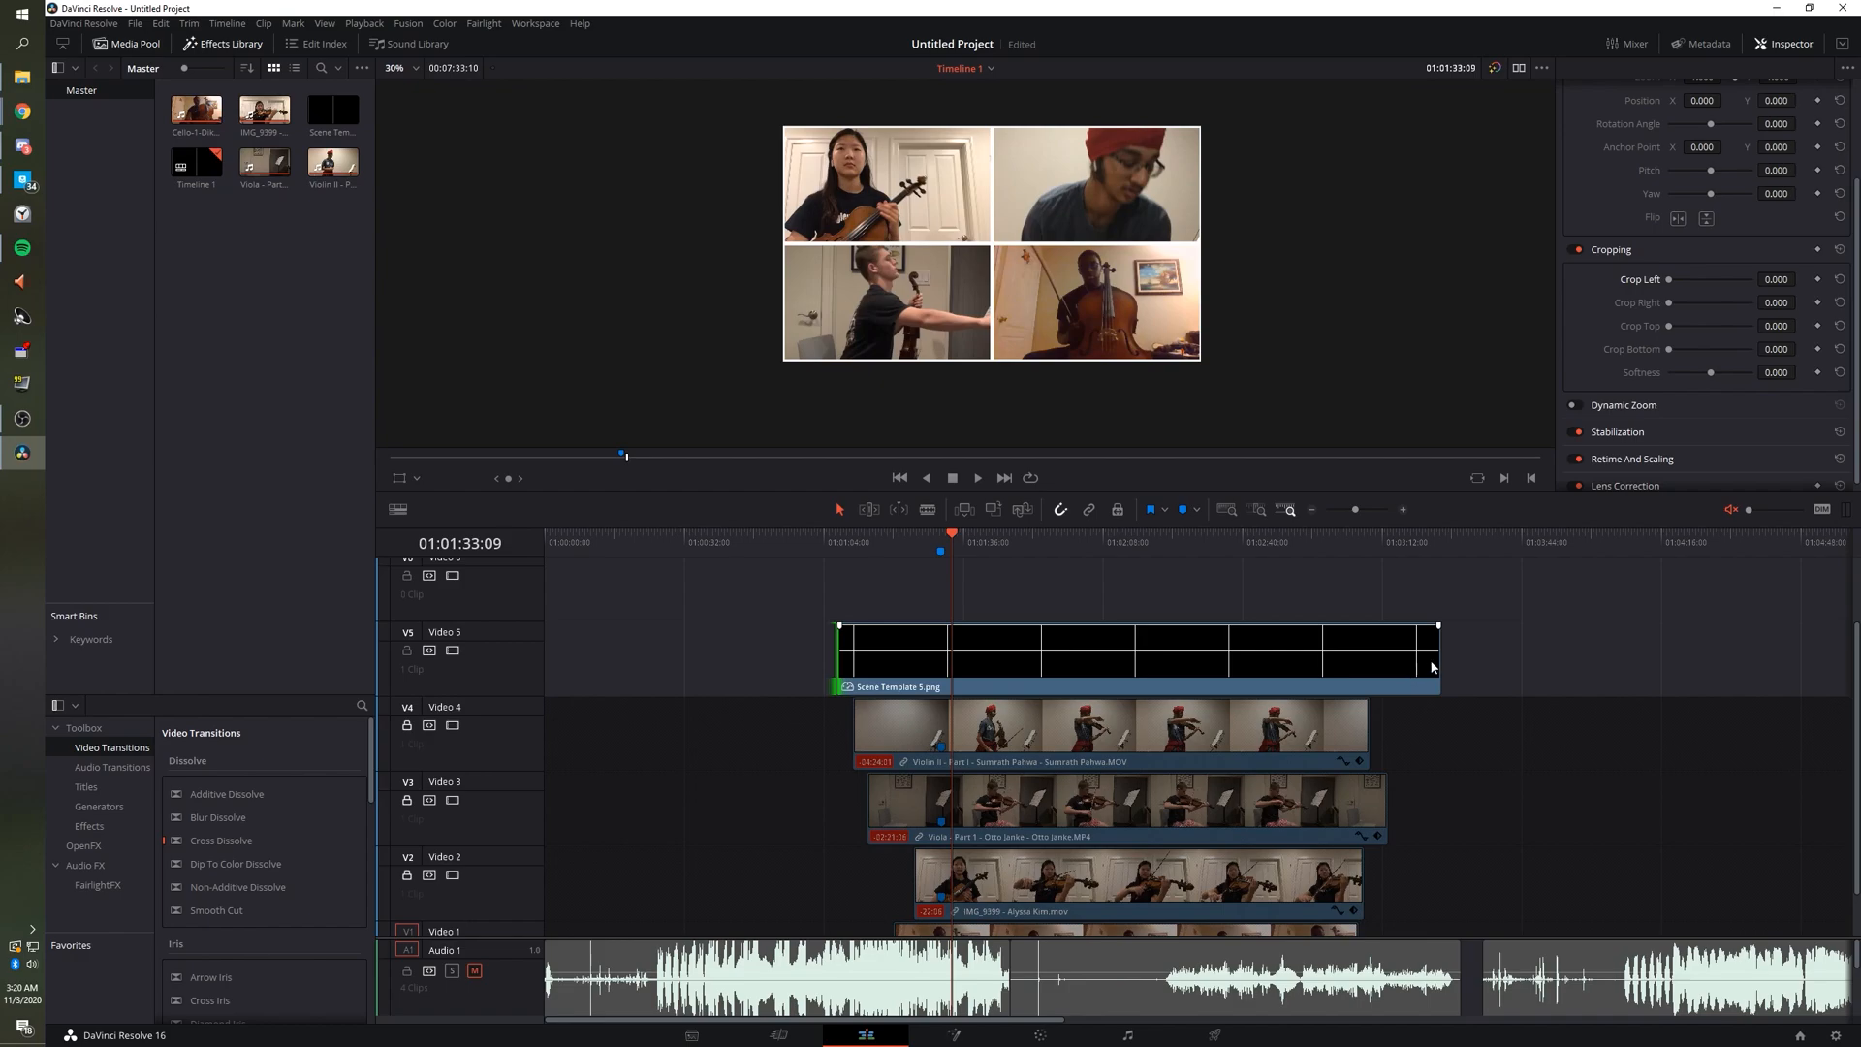
pyautogui.moveTo(1431, 667); pyautogui.dragTo(1425, 667)
pyautogui.scroll(-2, 1435, 638)
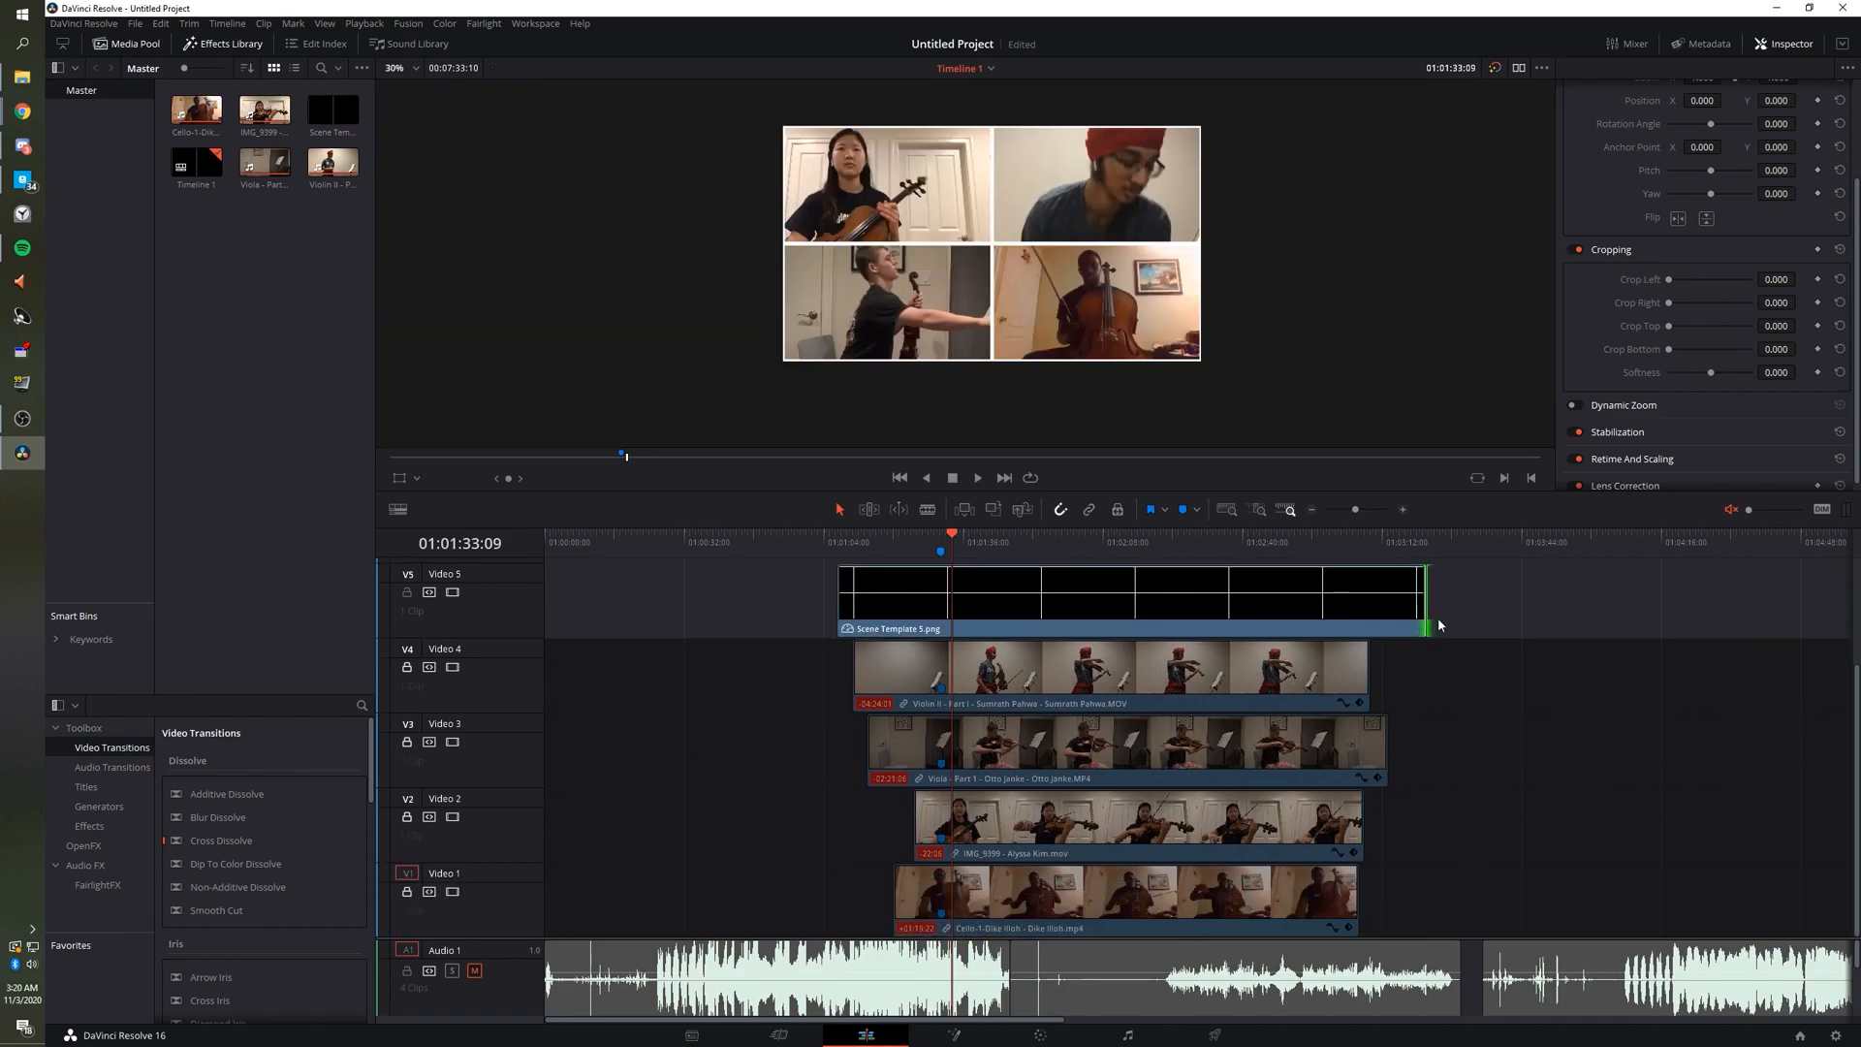
pyautogui.moveTo(836, 610); pyautogui.dragTo(851, 610)
# Refine the grid clip so it starts slightly earlier and ends a little sooner.
pyautogui.click(853, 556)
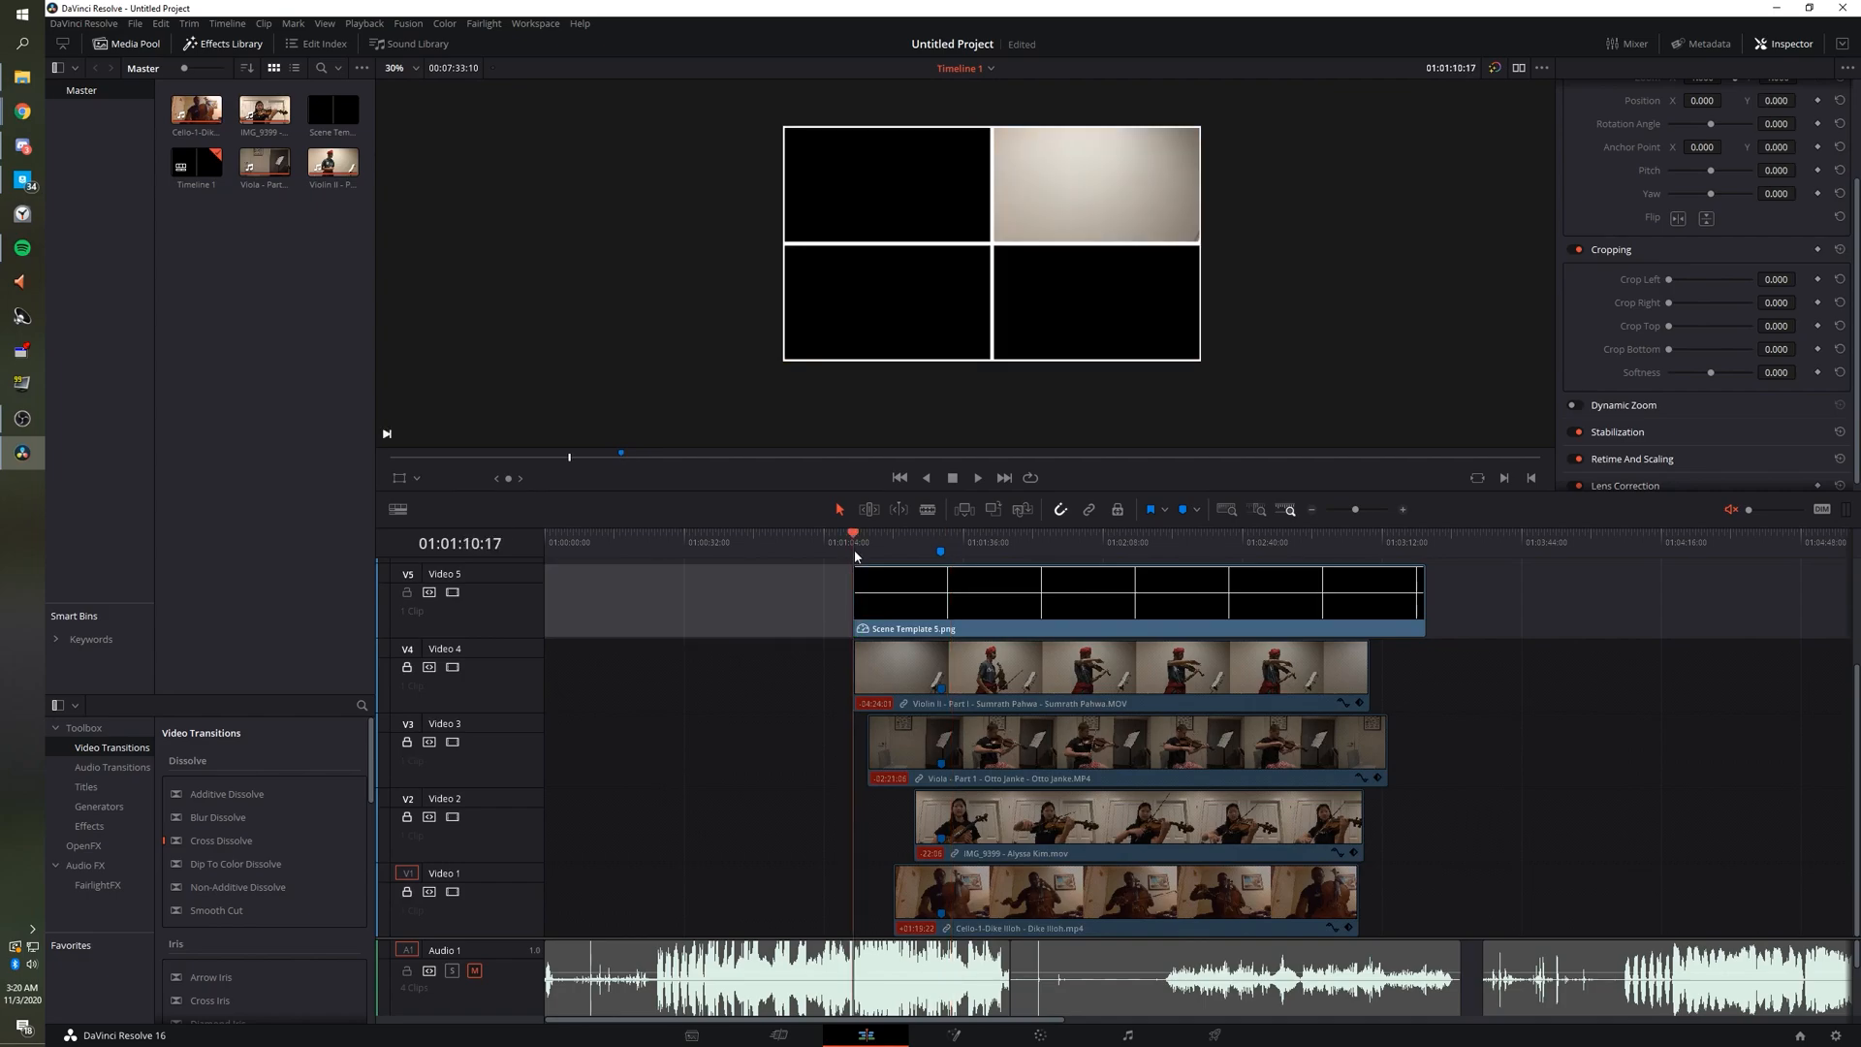
pyautogui.moveTo(844, 547); pyautogui.dragTo(800, 544)
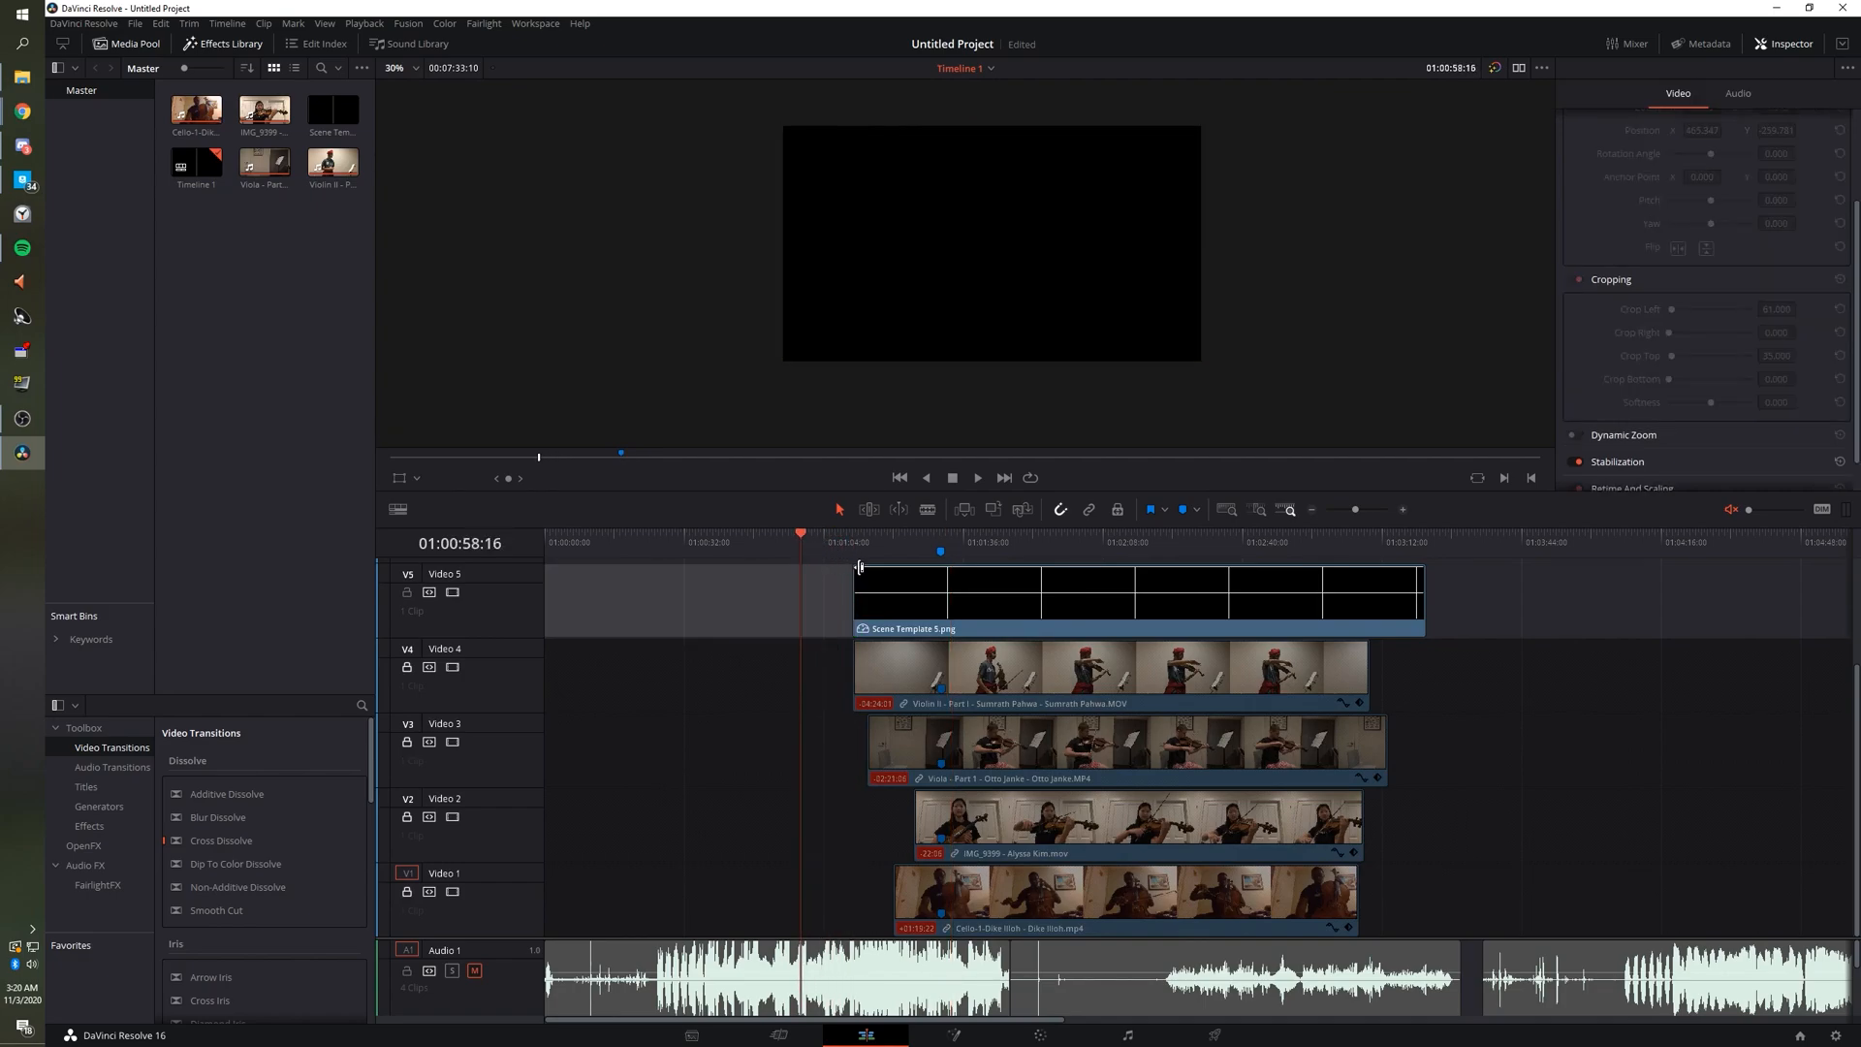
pyautogui.click(842, 582)
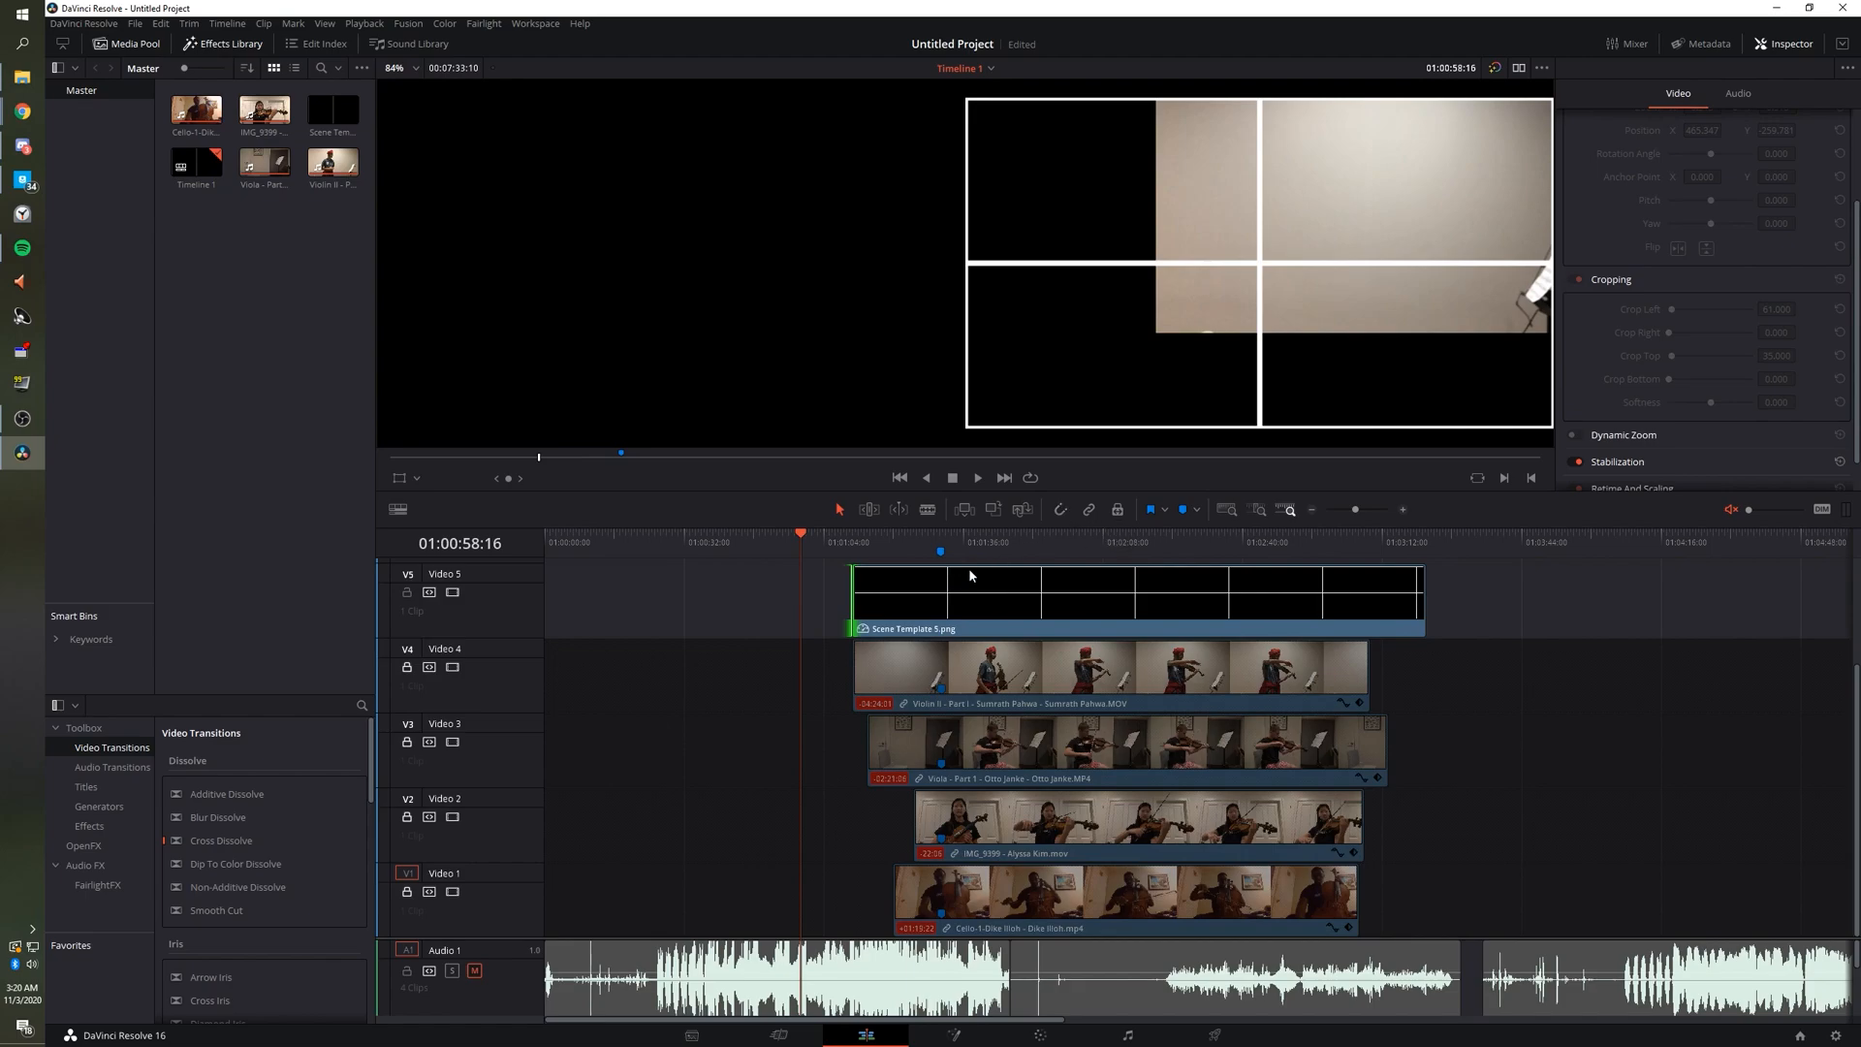
pyautogui.moveTo(851, 601); pyautogui.dragTo(841, 601)
pyautogui.moveTo(1425, 606); pyautogui.dragTo(1403, 606)
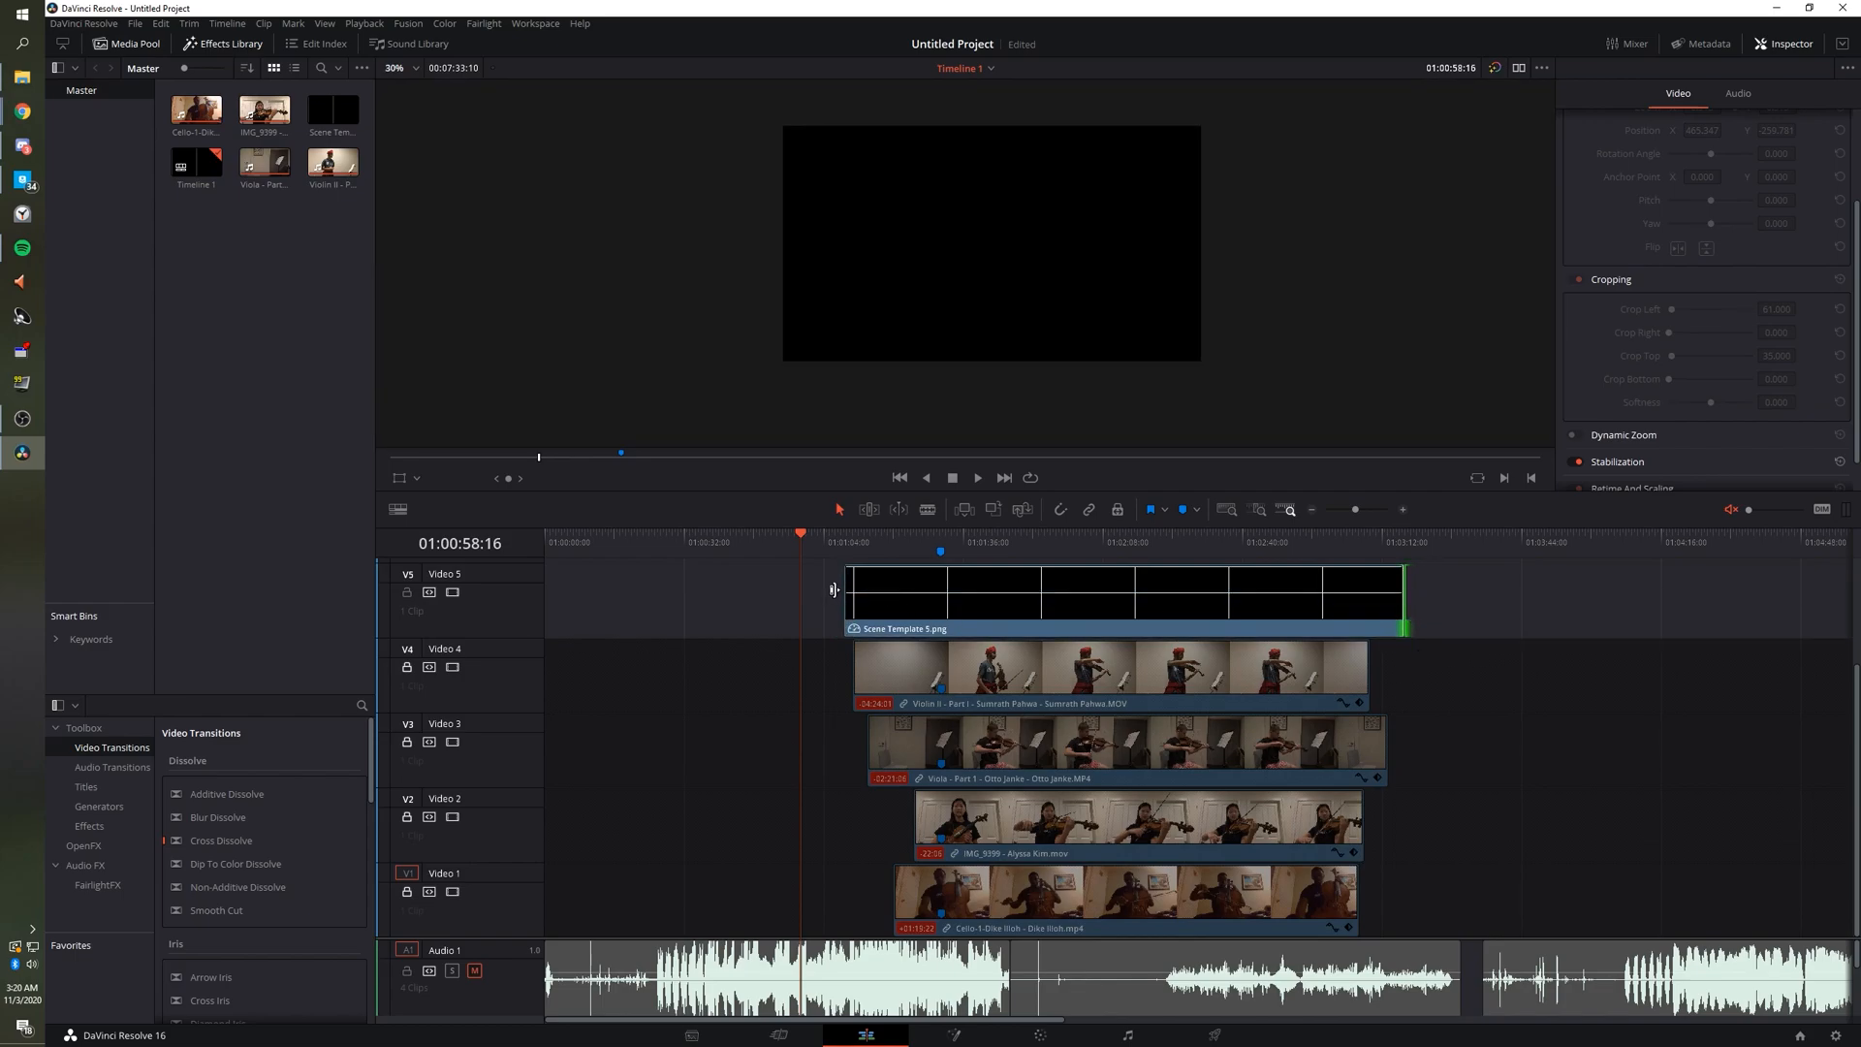
pyautogui.moveTo(845, 601)
pyautogui.mouseDown()
pyautogui.moveTo(602, 608)
pyautogui.moveTo(842, 607)
pyautogui.mouseUp()
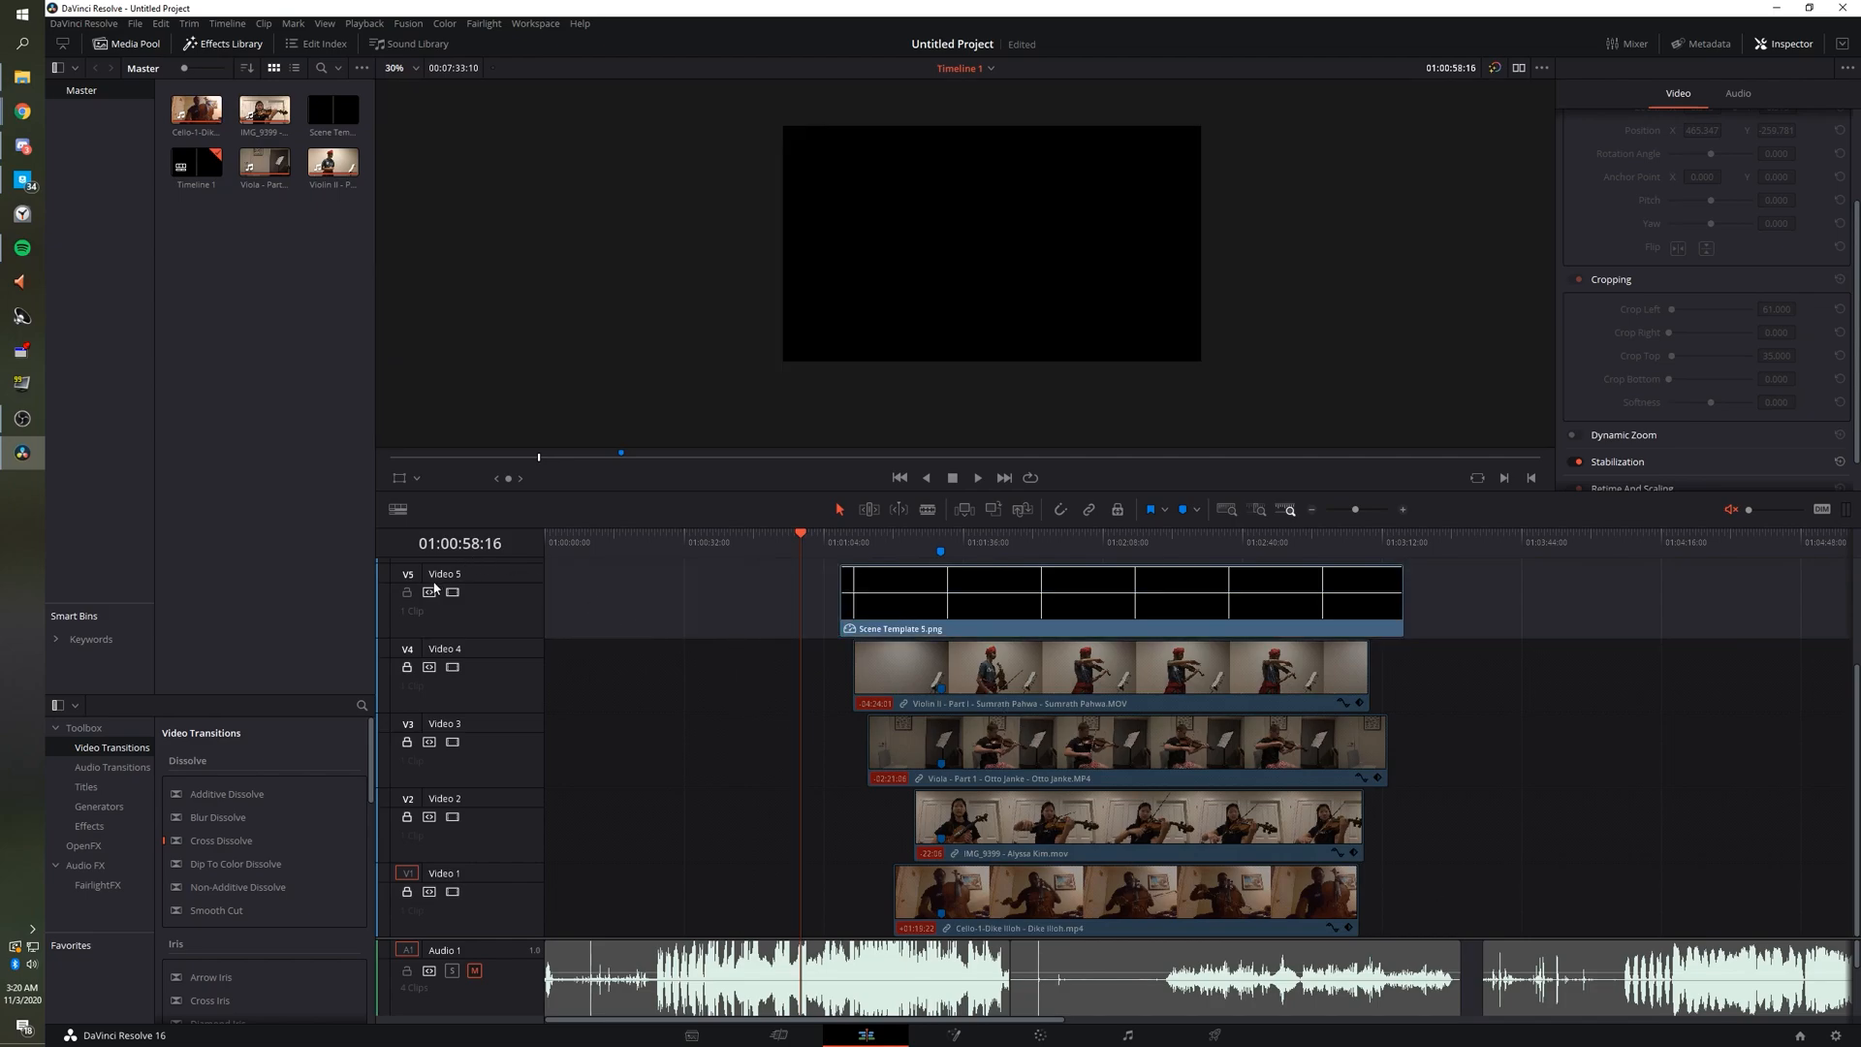
# In User preferences, enable stopping renders when a frame can't be processed, then scrub to 01:01:38:08.
pyautogui.click(98, 25)
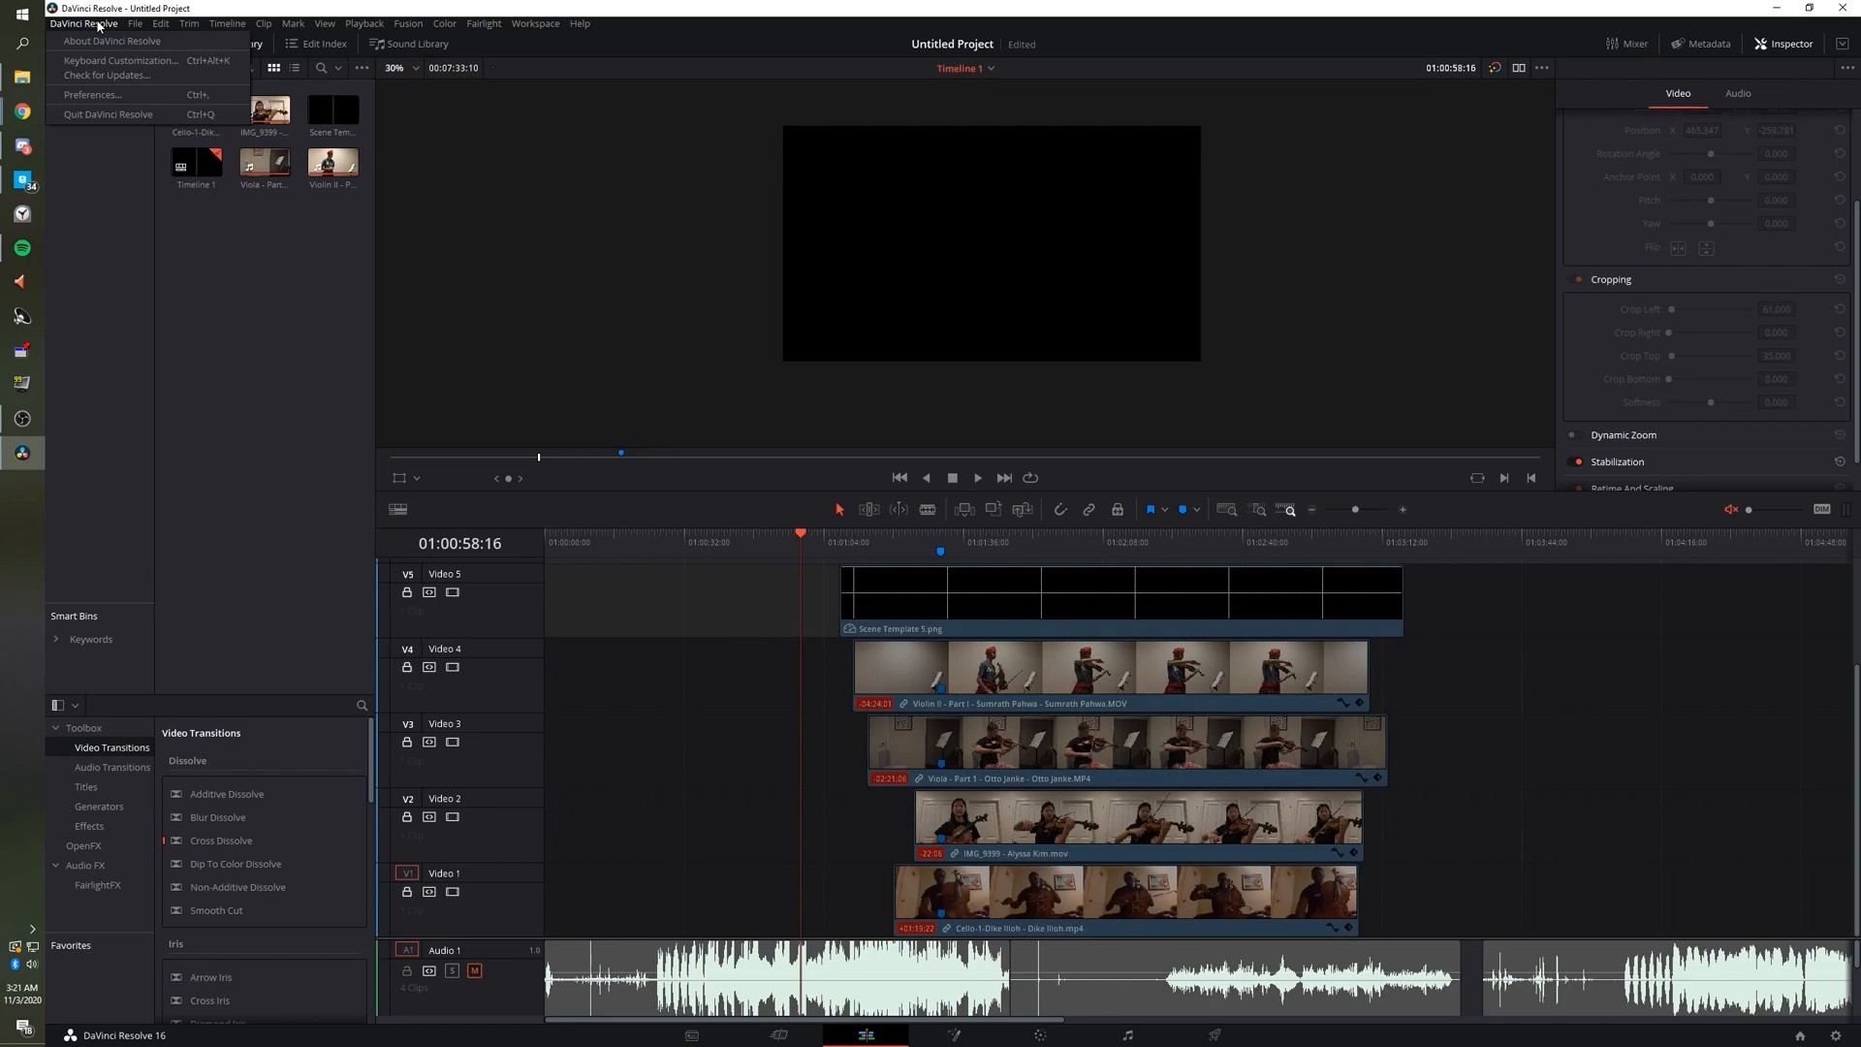
pyautogui.click(111, 96)
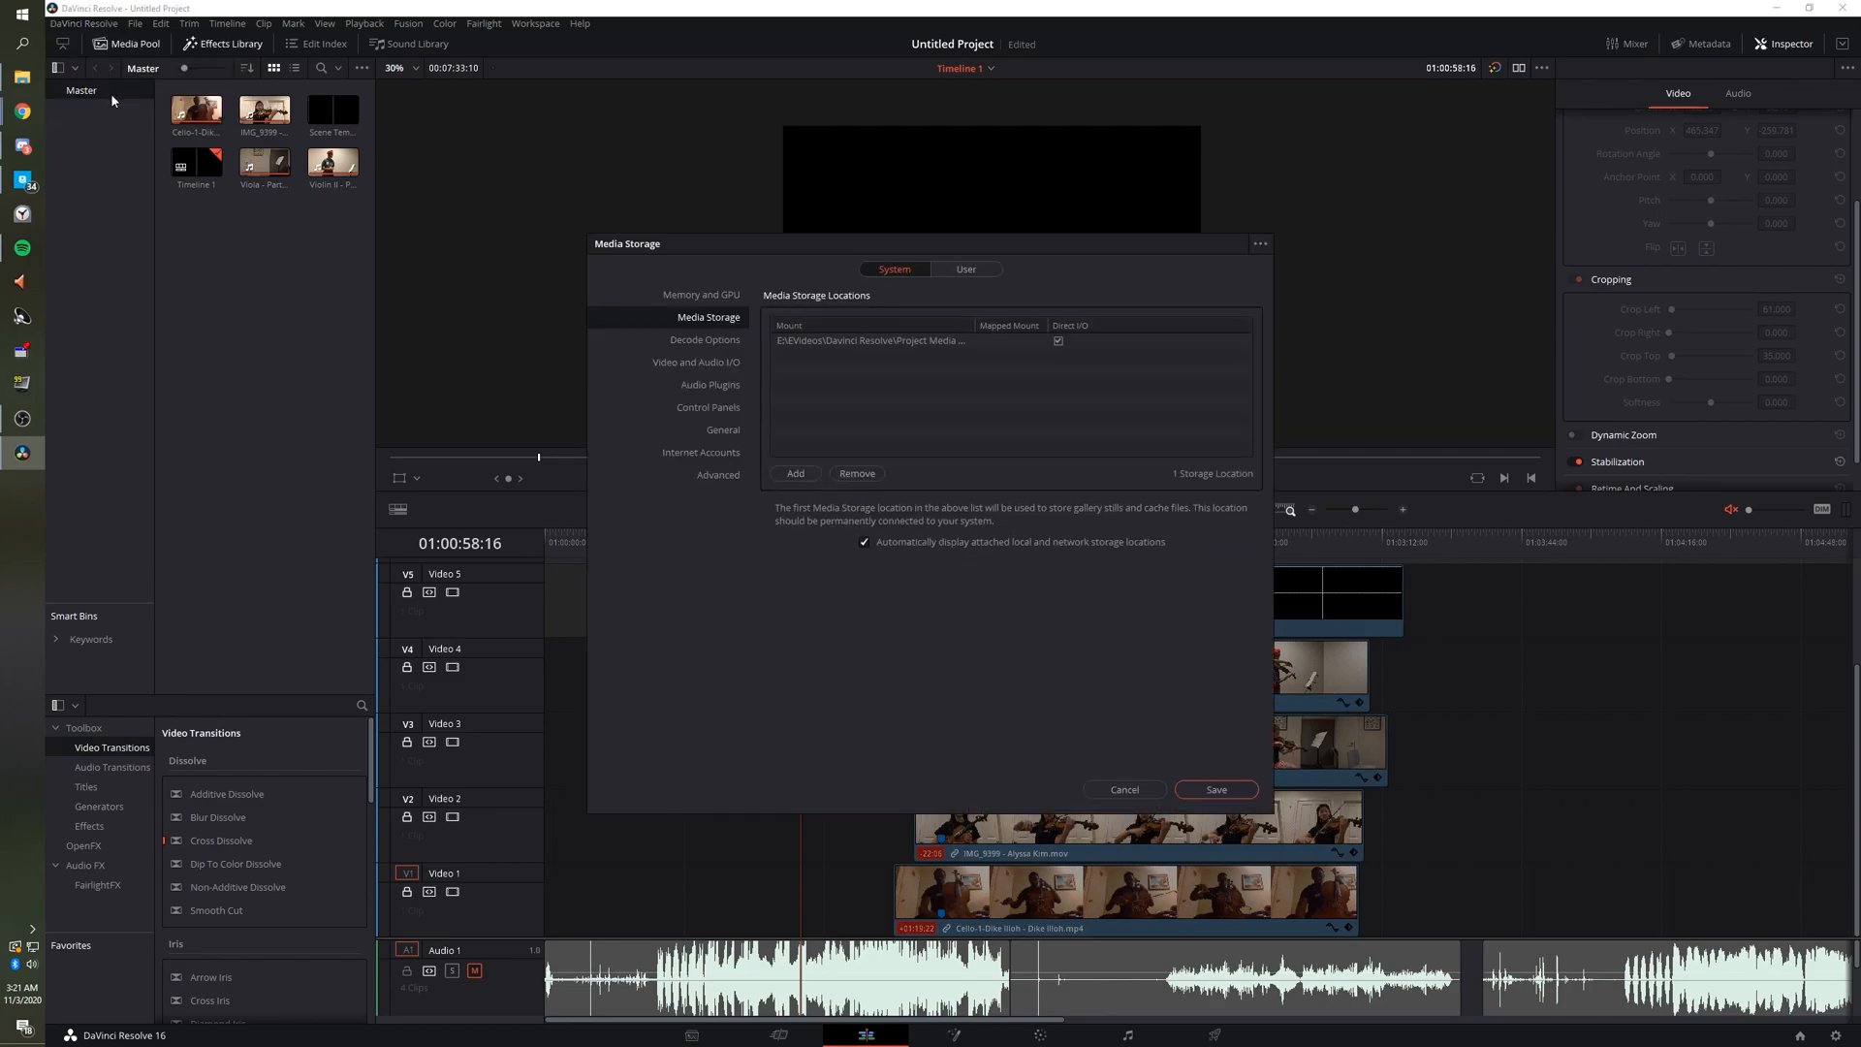
pyautogui.click(967, 270)
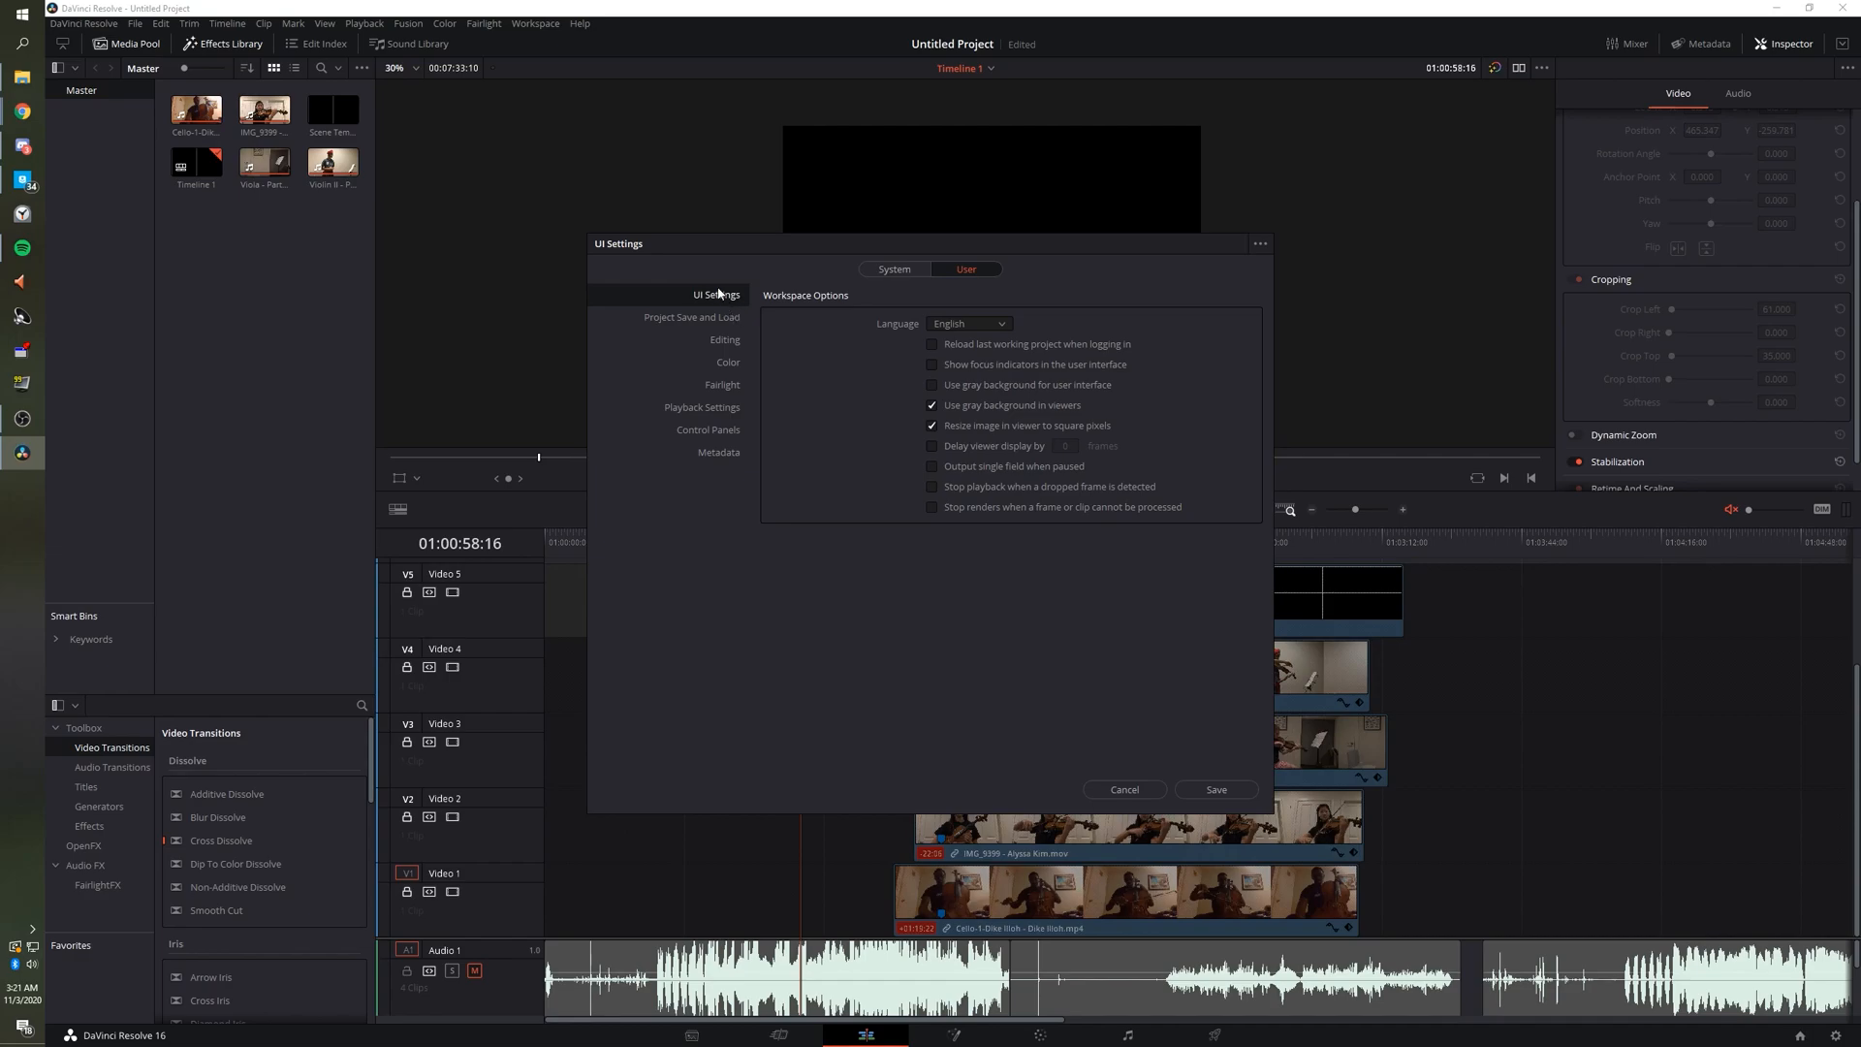
pyautogui.click(956, 508)
pyautogui.click(725, 409)
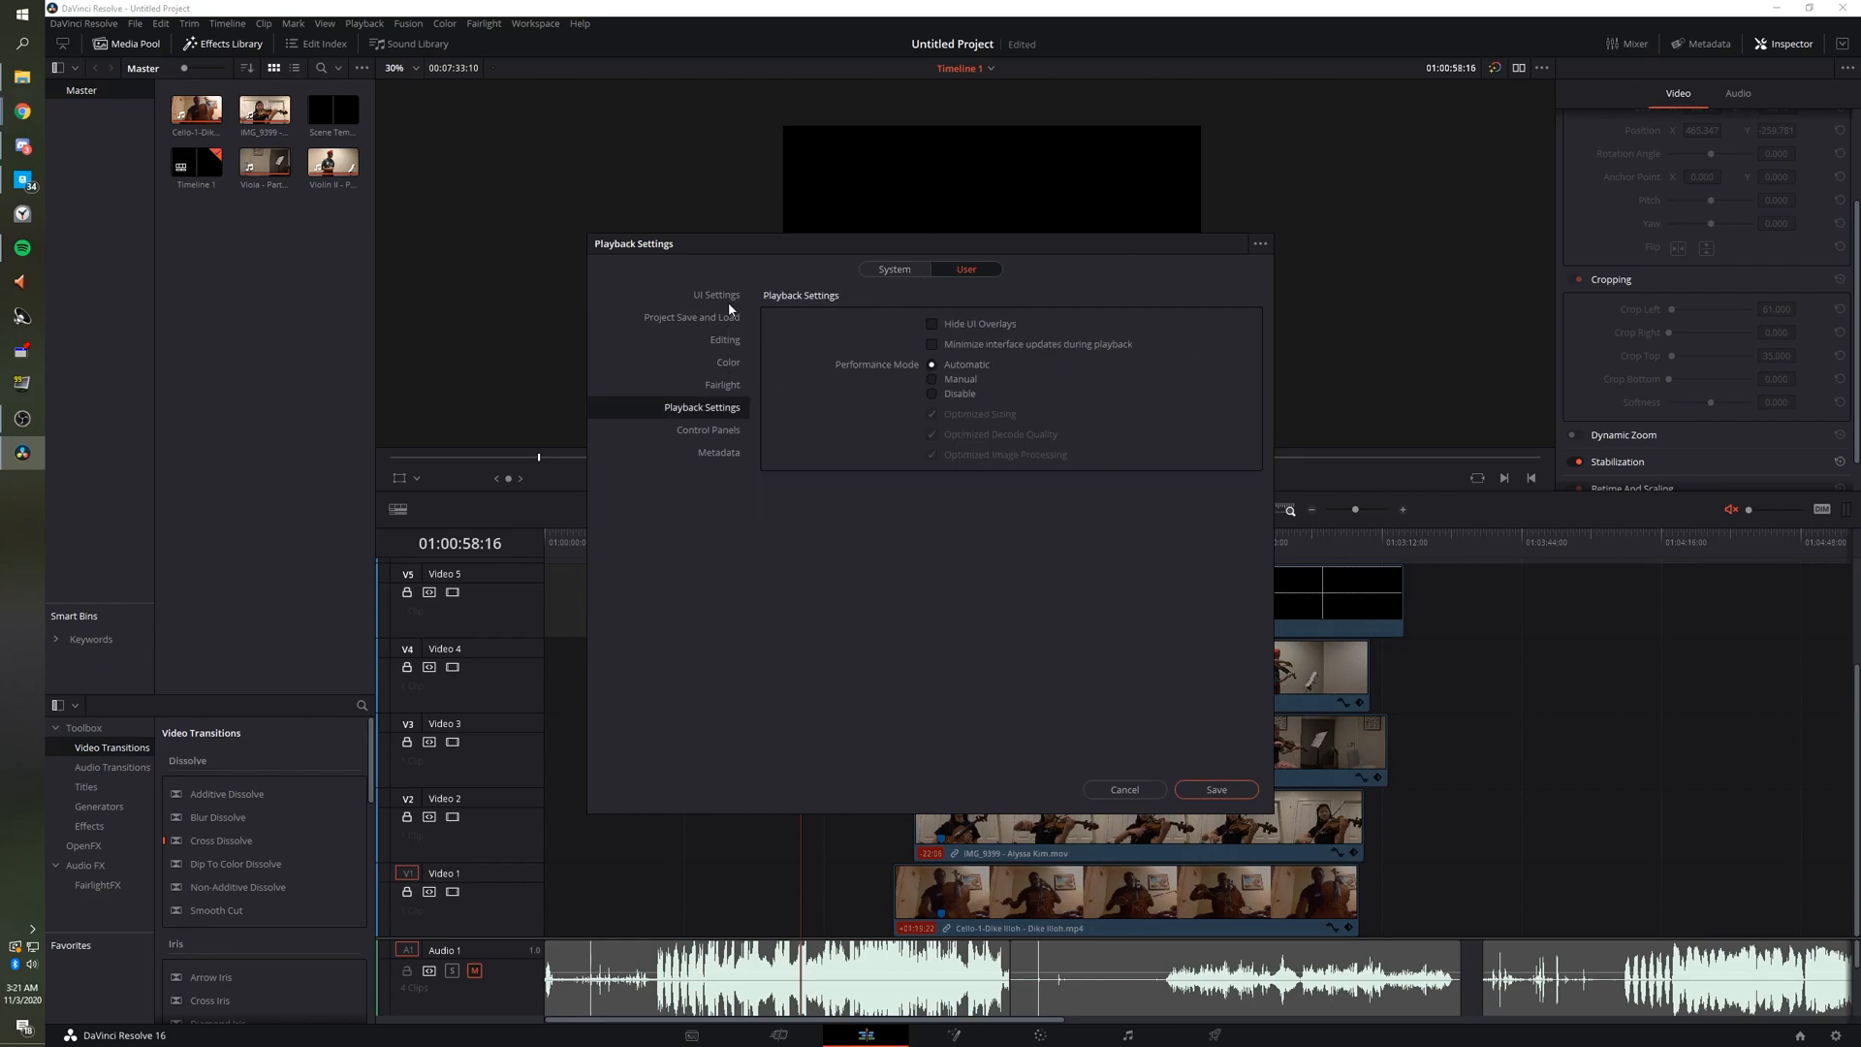
pyautogui.click(1220, 790)
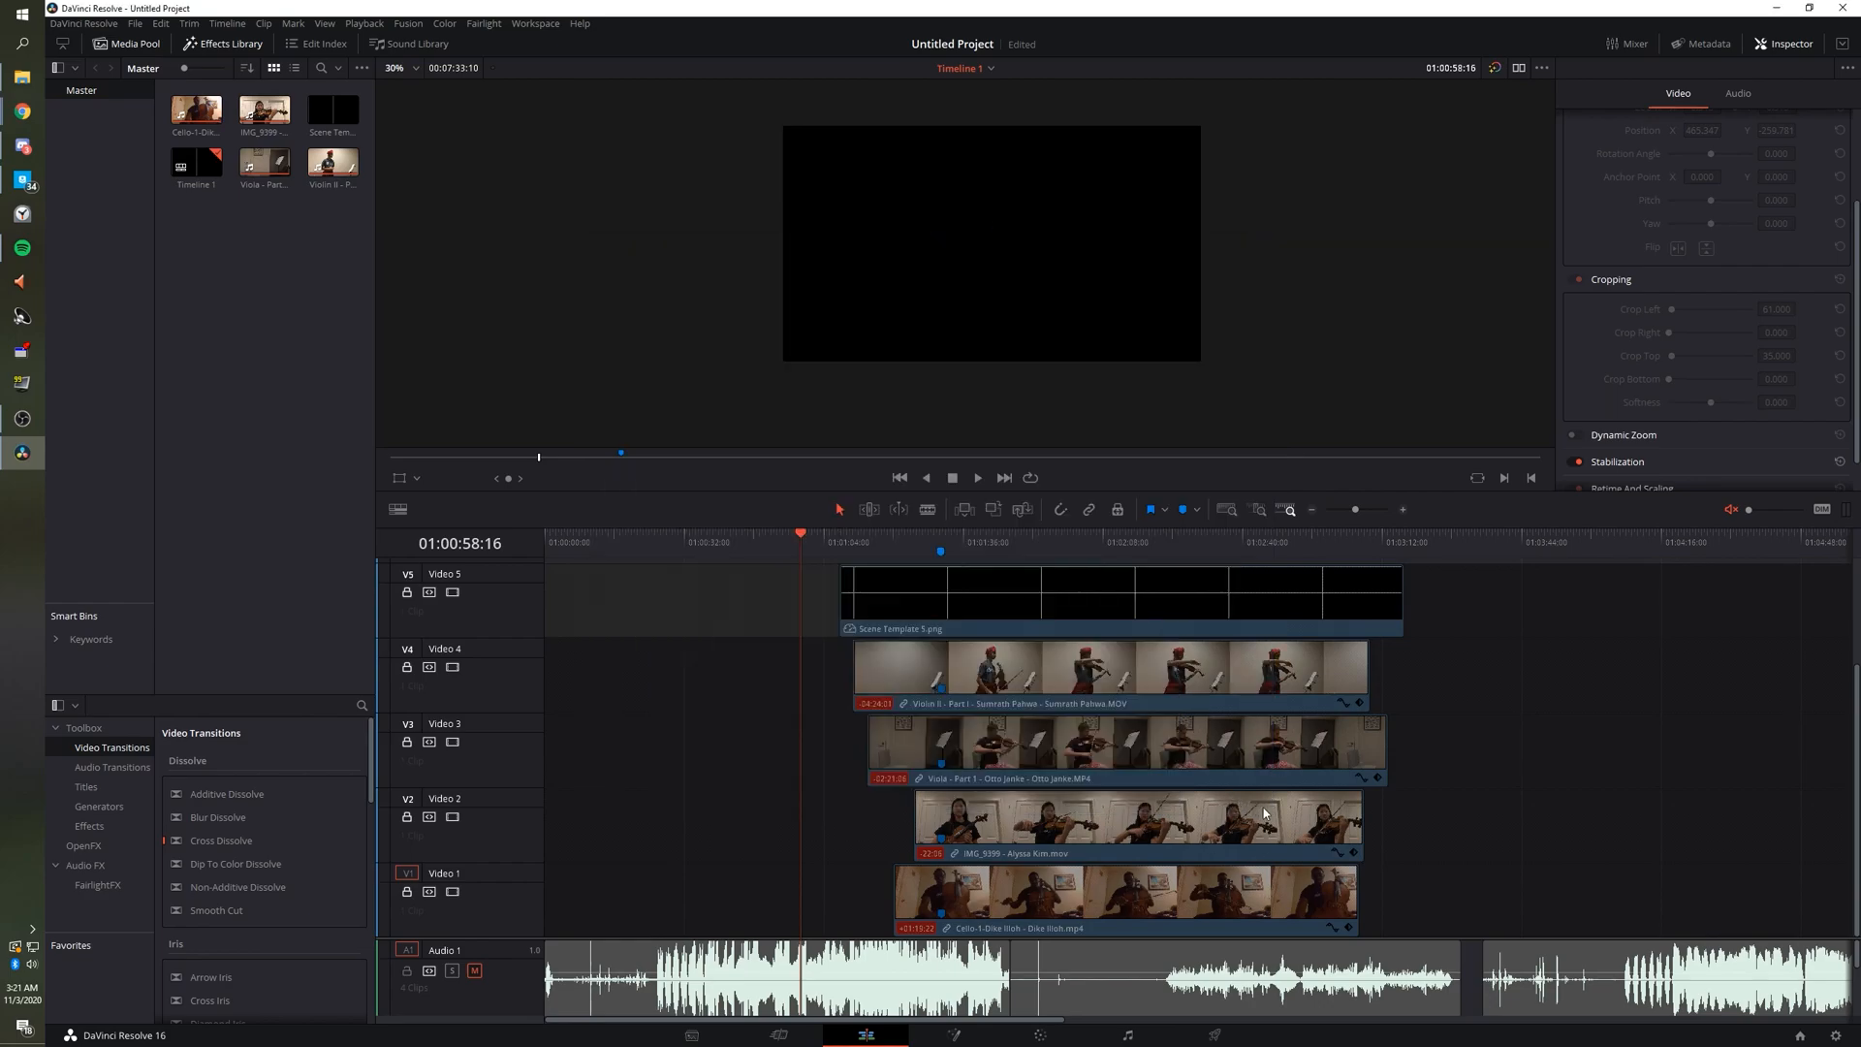
pyautogui.moveTo(937, 540); pyautogui.dragTo(974, 541)
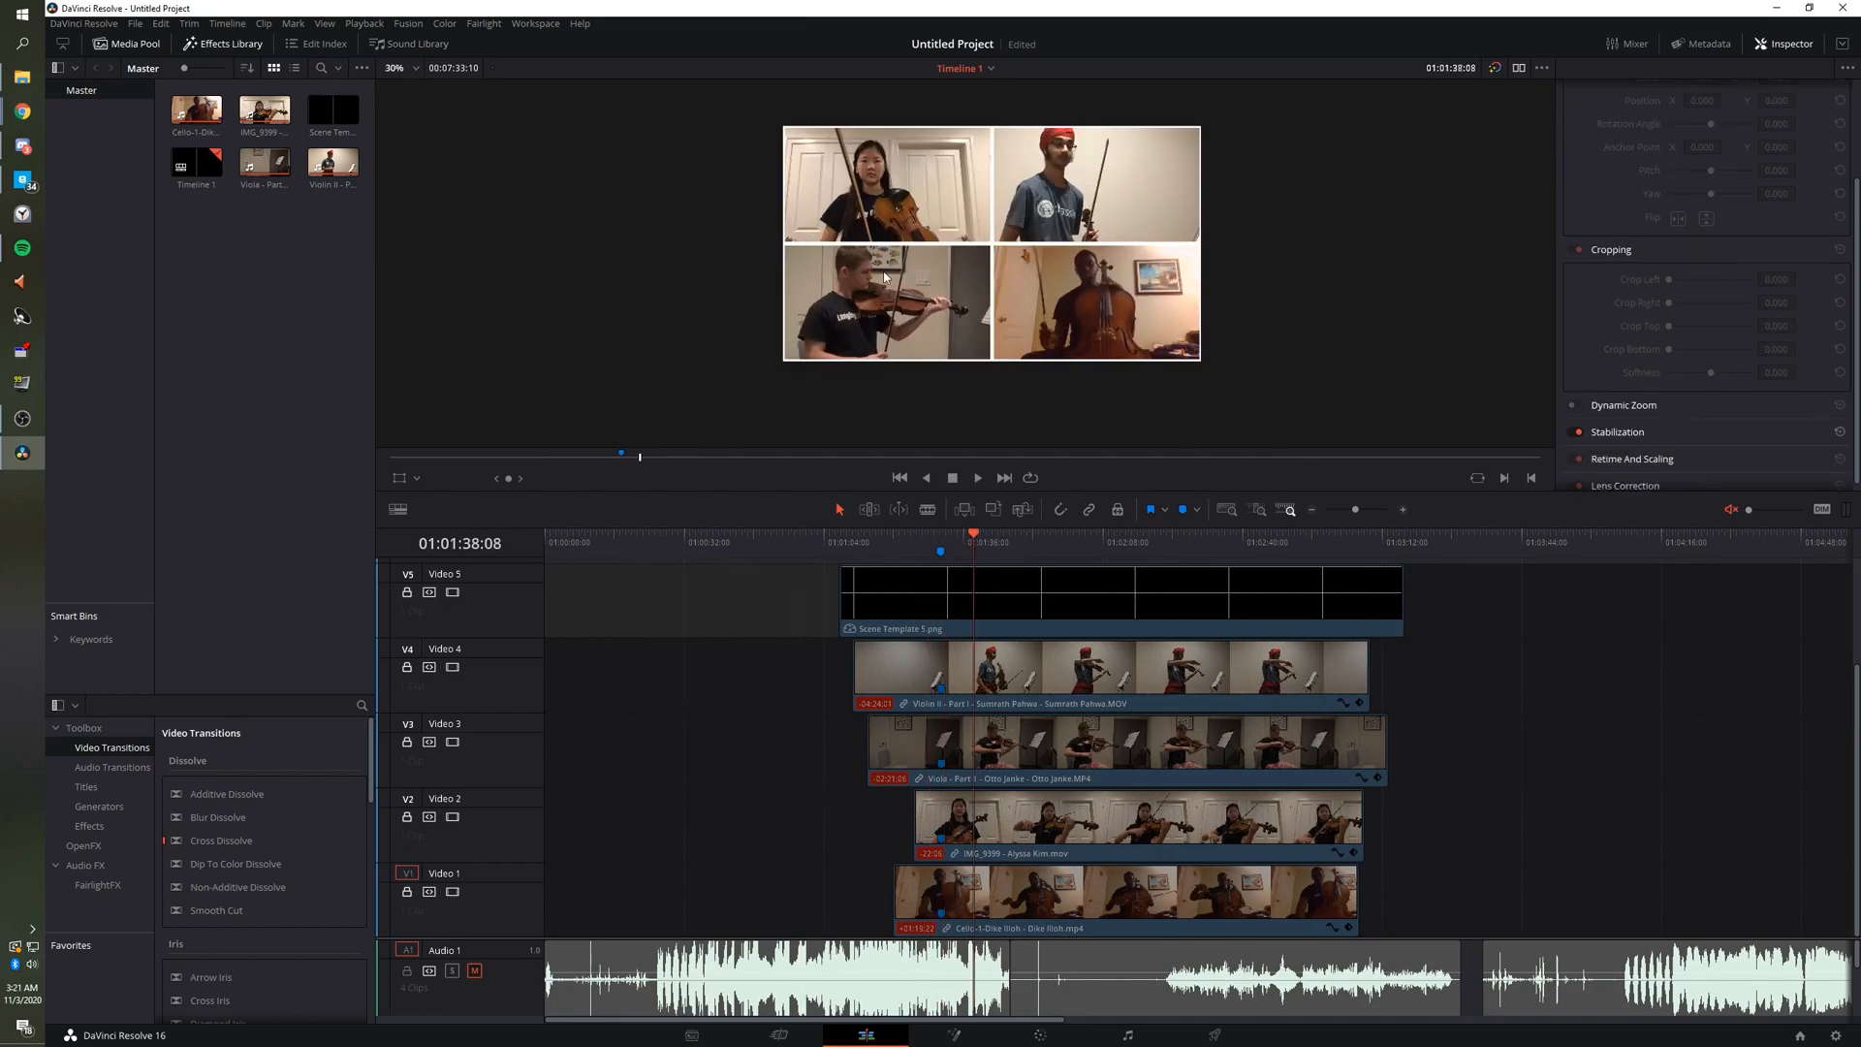
# Set proxy playback to Quarter Resolution and advance the playhead further into the performance.
pyautogui.click(372, 26)
pyautogui.moveTo(382, 77)
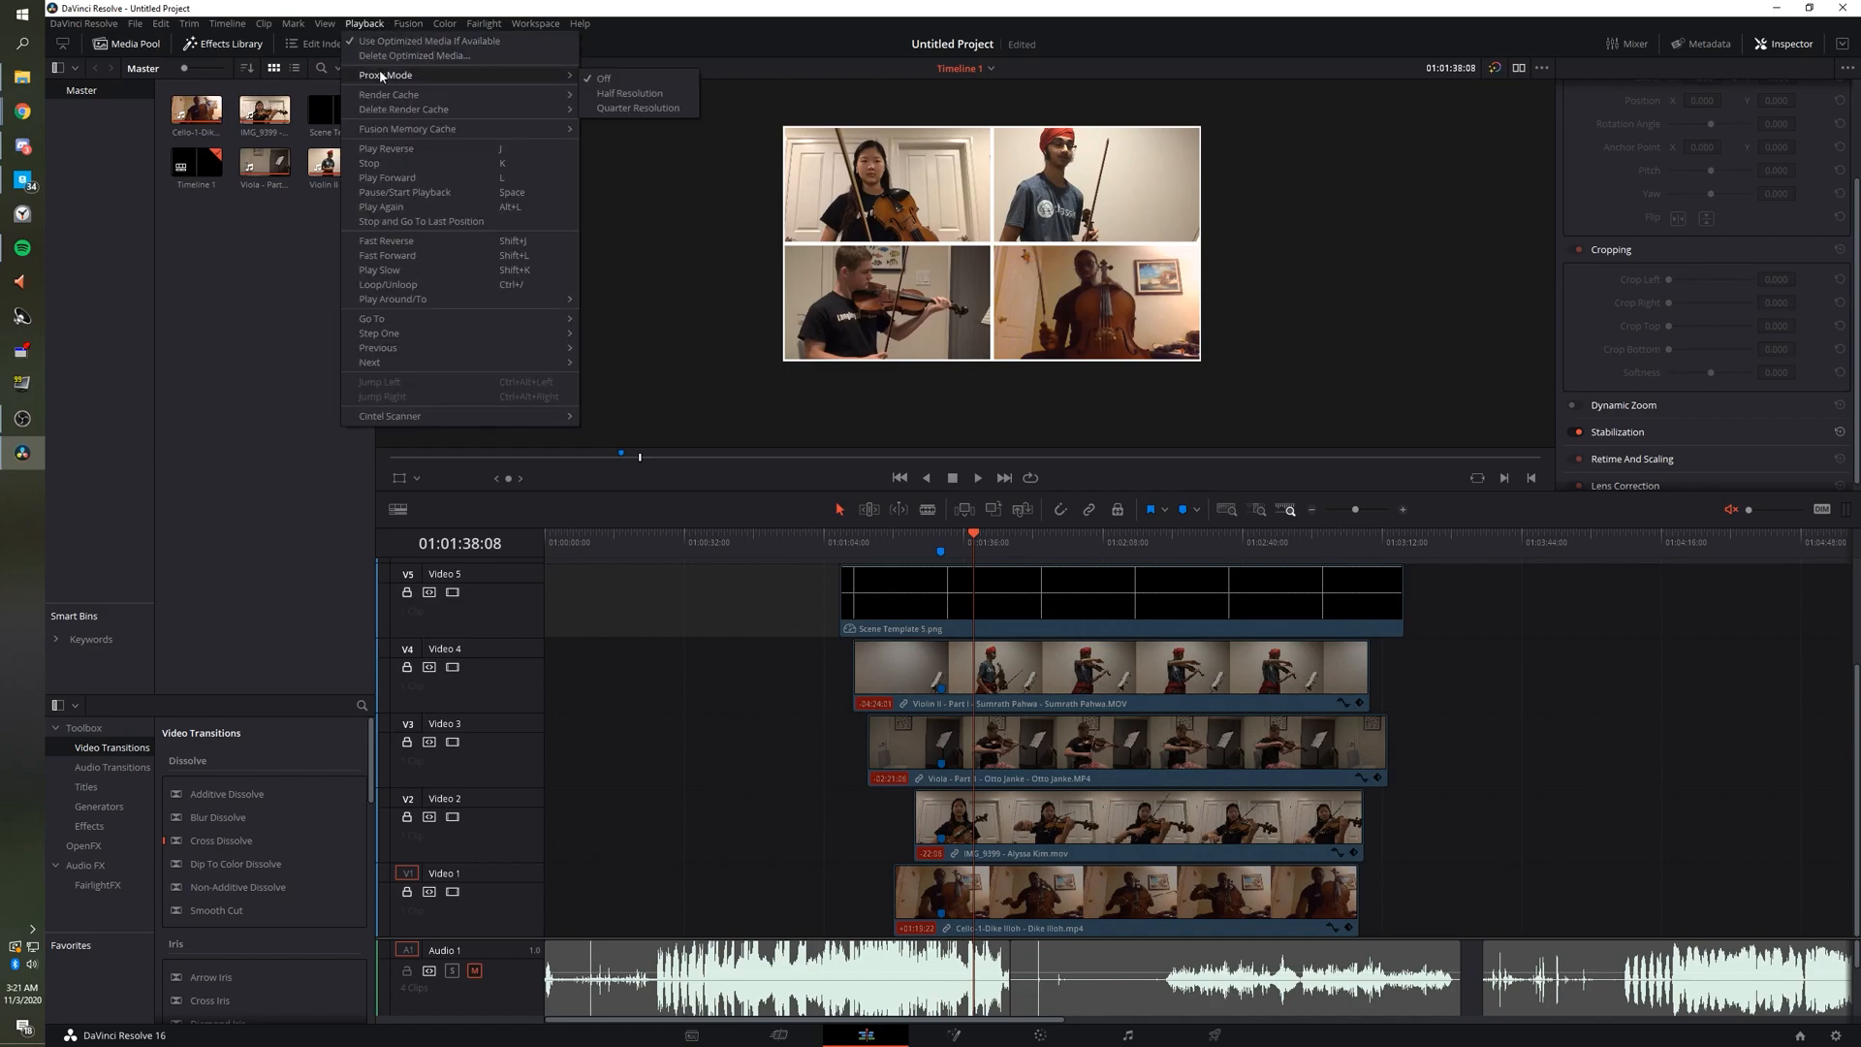
pyautogui.click(630, 108)
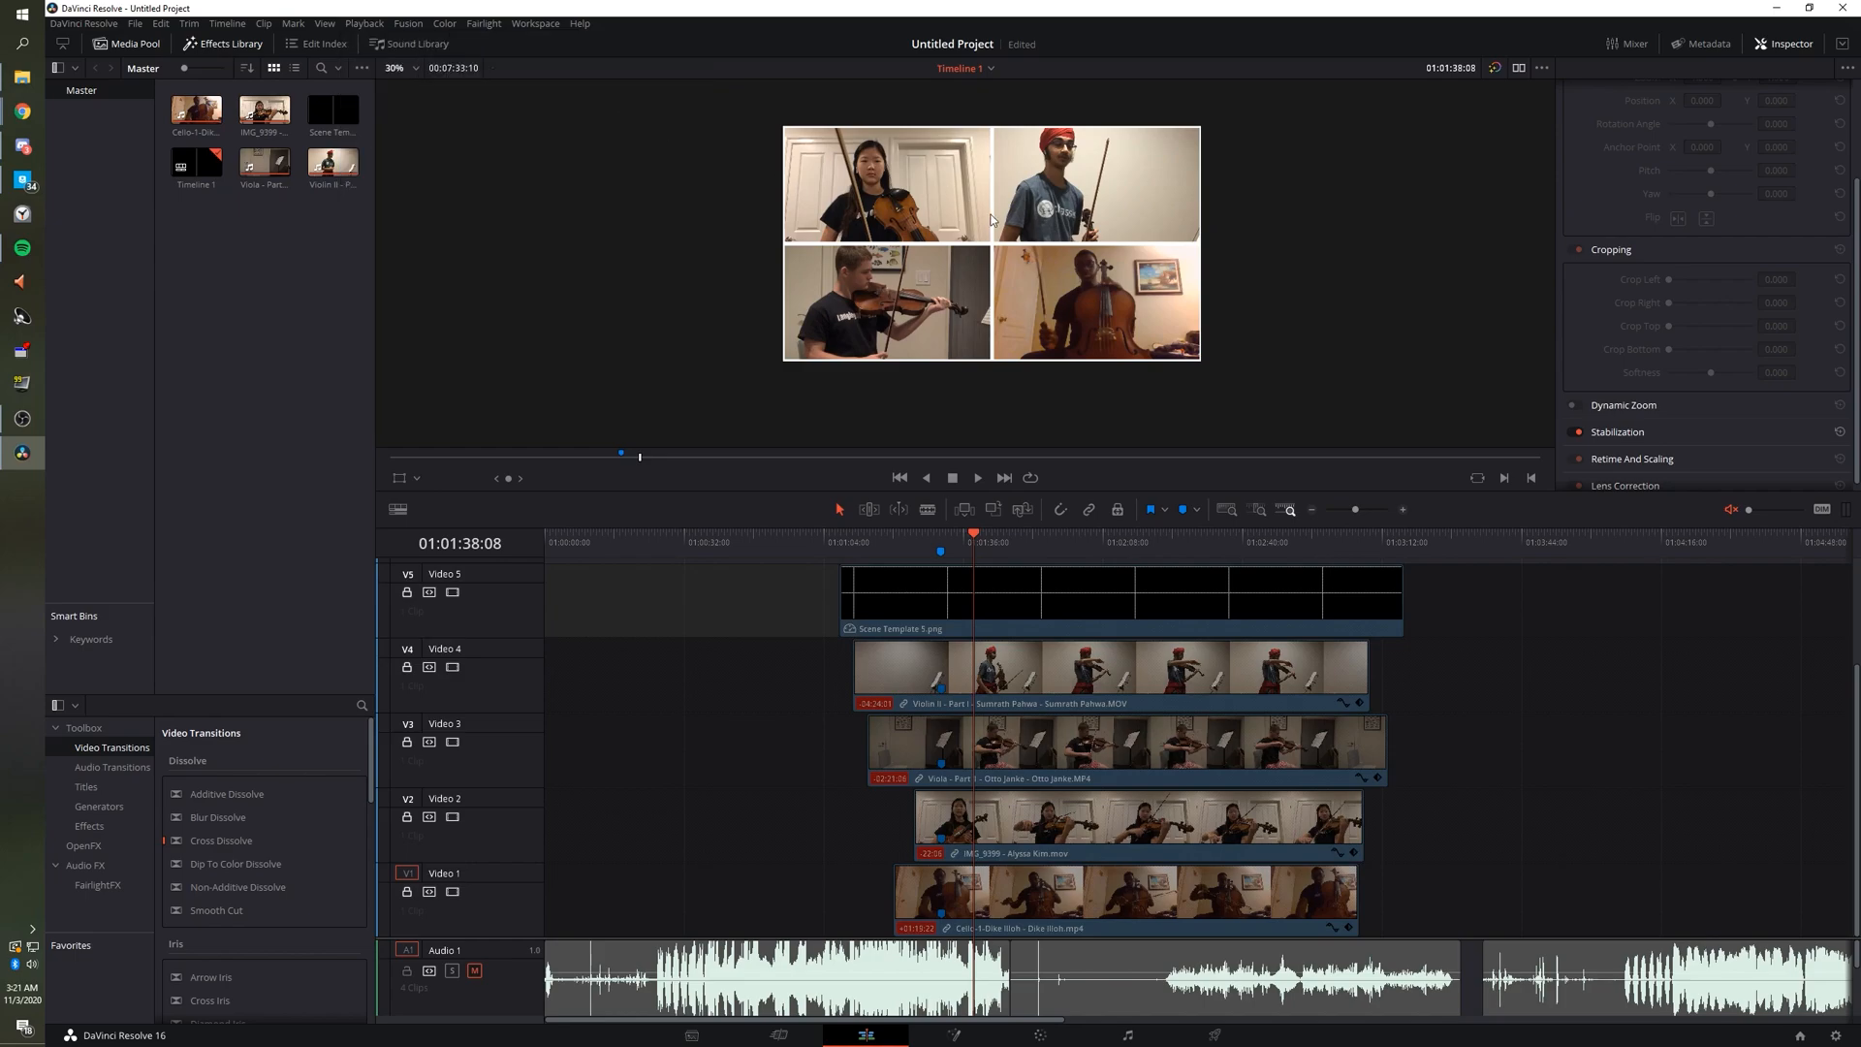
pyautogui.scroll(2, 993, 219)
pyautogui.scroll(4, 993, 219)
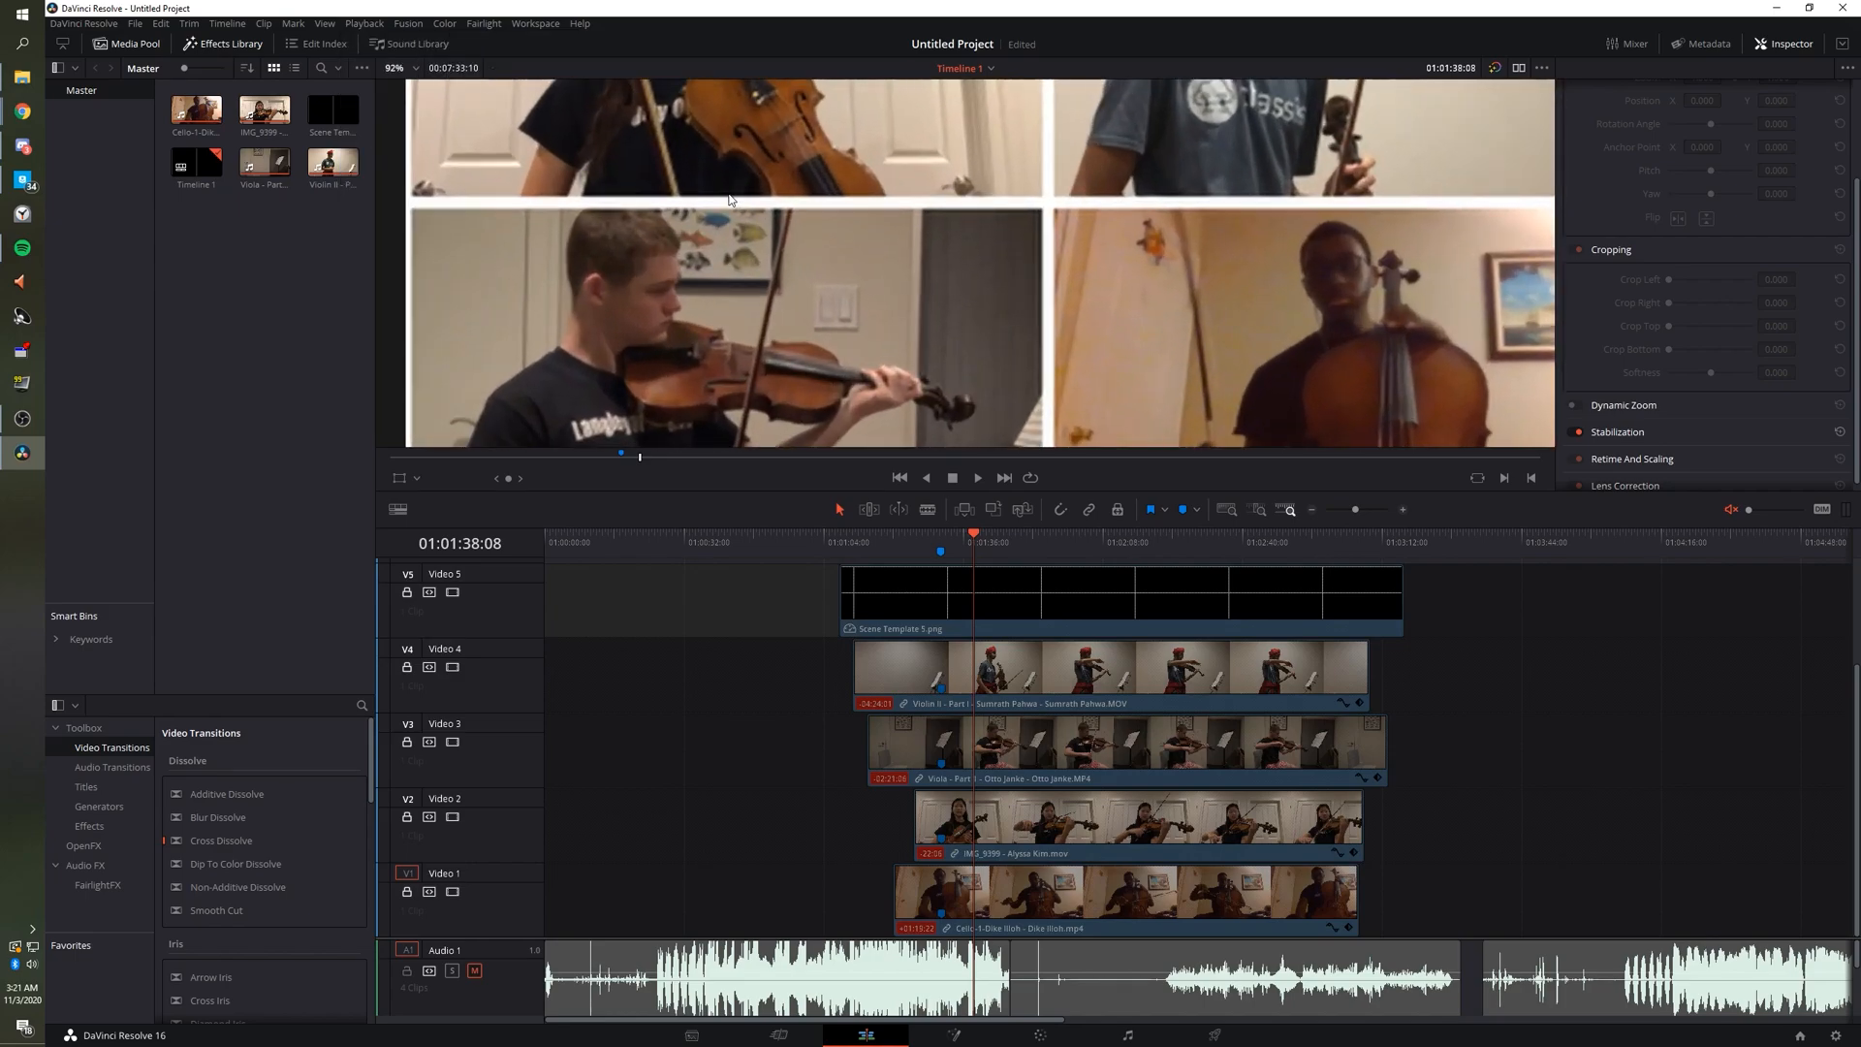
pyautogui.scroll(2, 725, 208)
pyautogui.moveTo(996, 537)
pyautogui.mouseDown()
pyautogui.moveTo(1050, 541)
pyautogui.moveTo(1018, 535)
pyautogui.mouseUp()
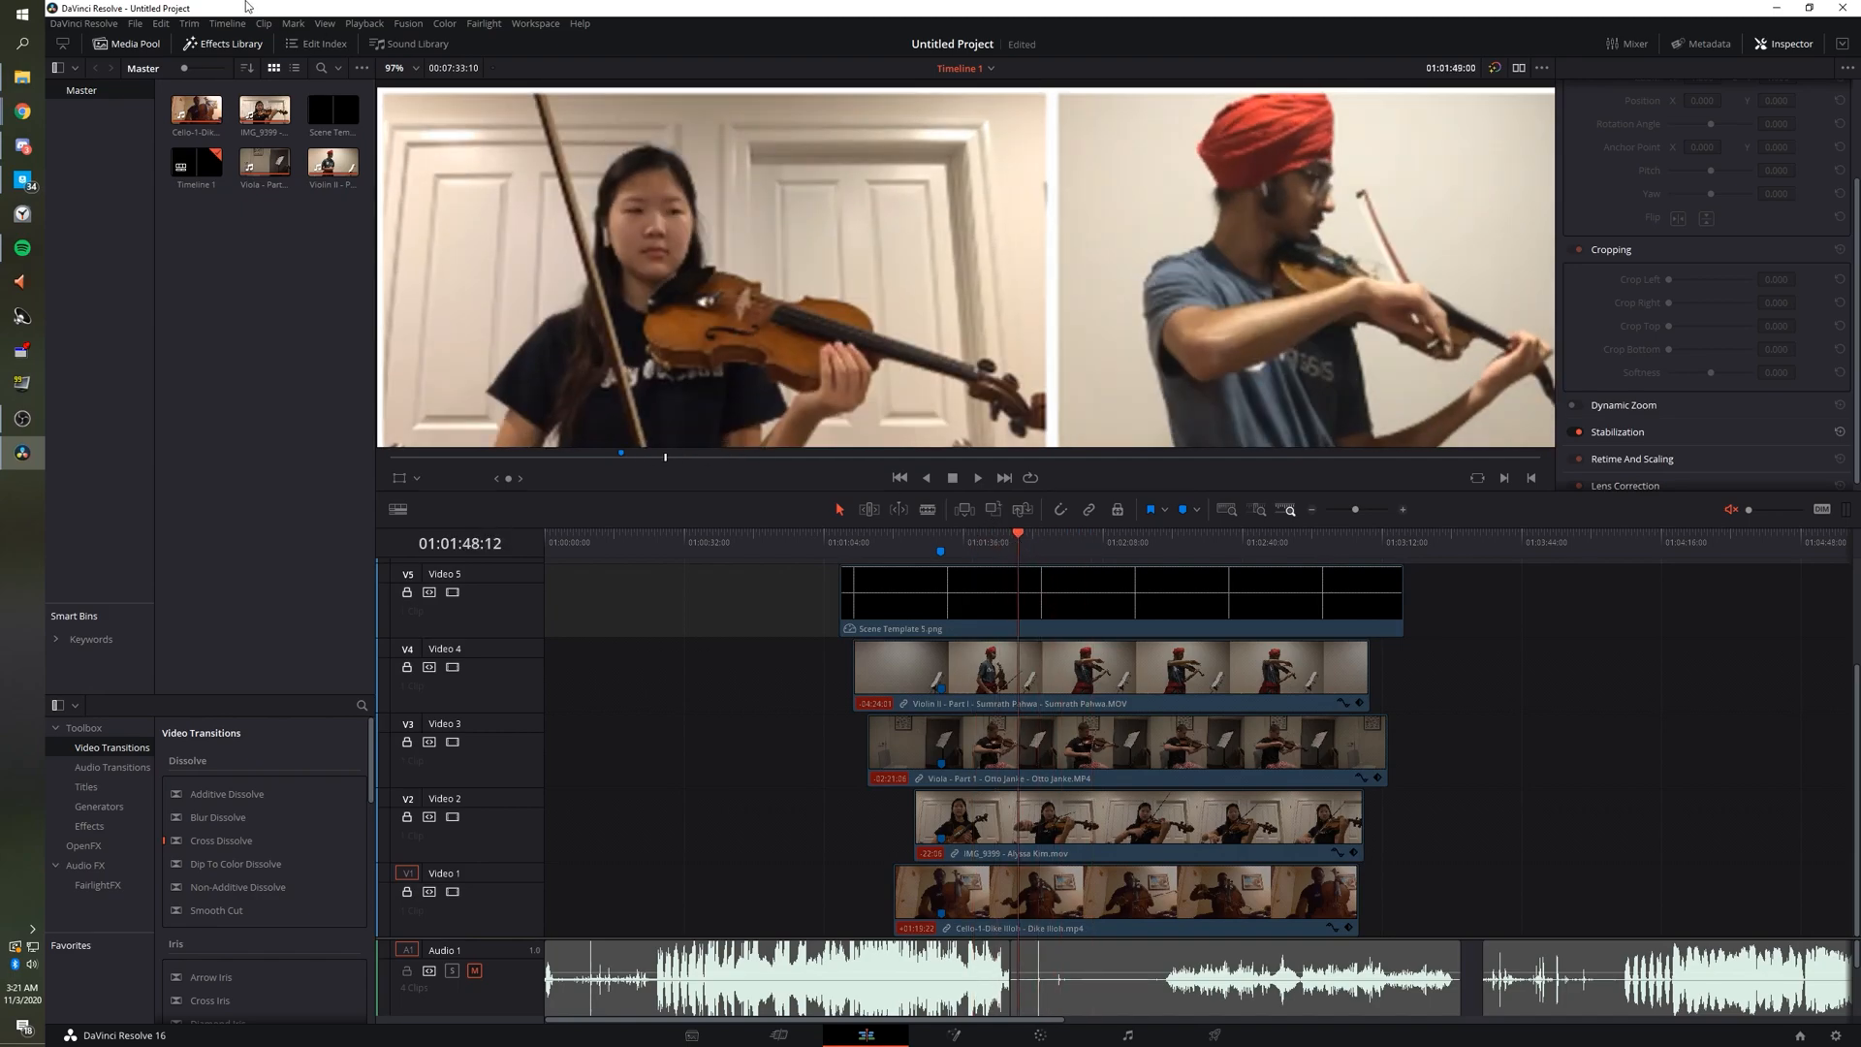
# Turn Proxy Mode back off and load the Viola – Part 1 clip into the viewer.
pyautogui.click(367, 25)
pyautogui.moveTo(504, 74)
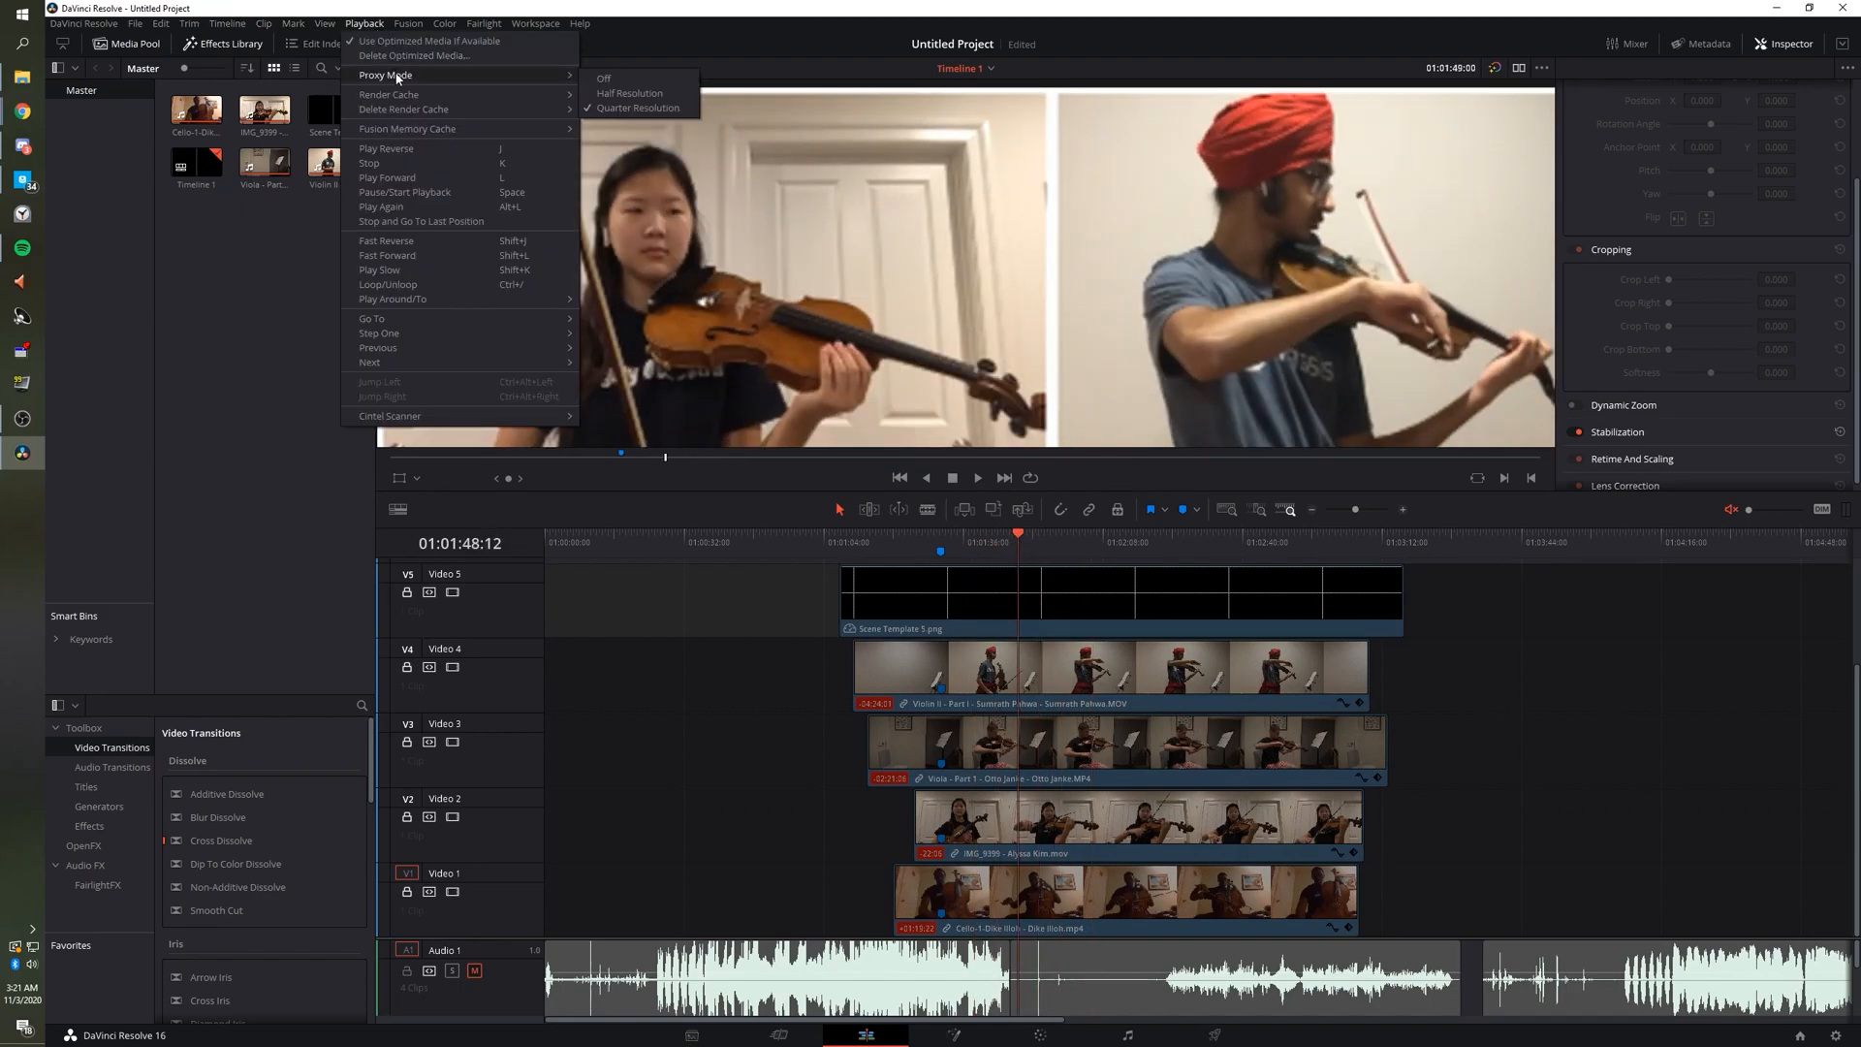
pyautogui.click(603, 80)
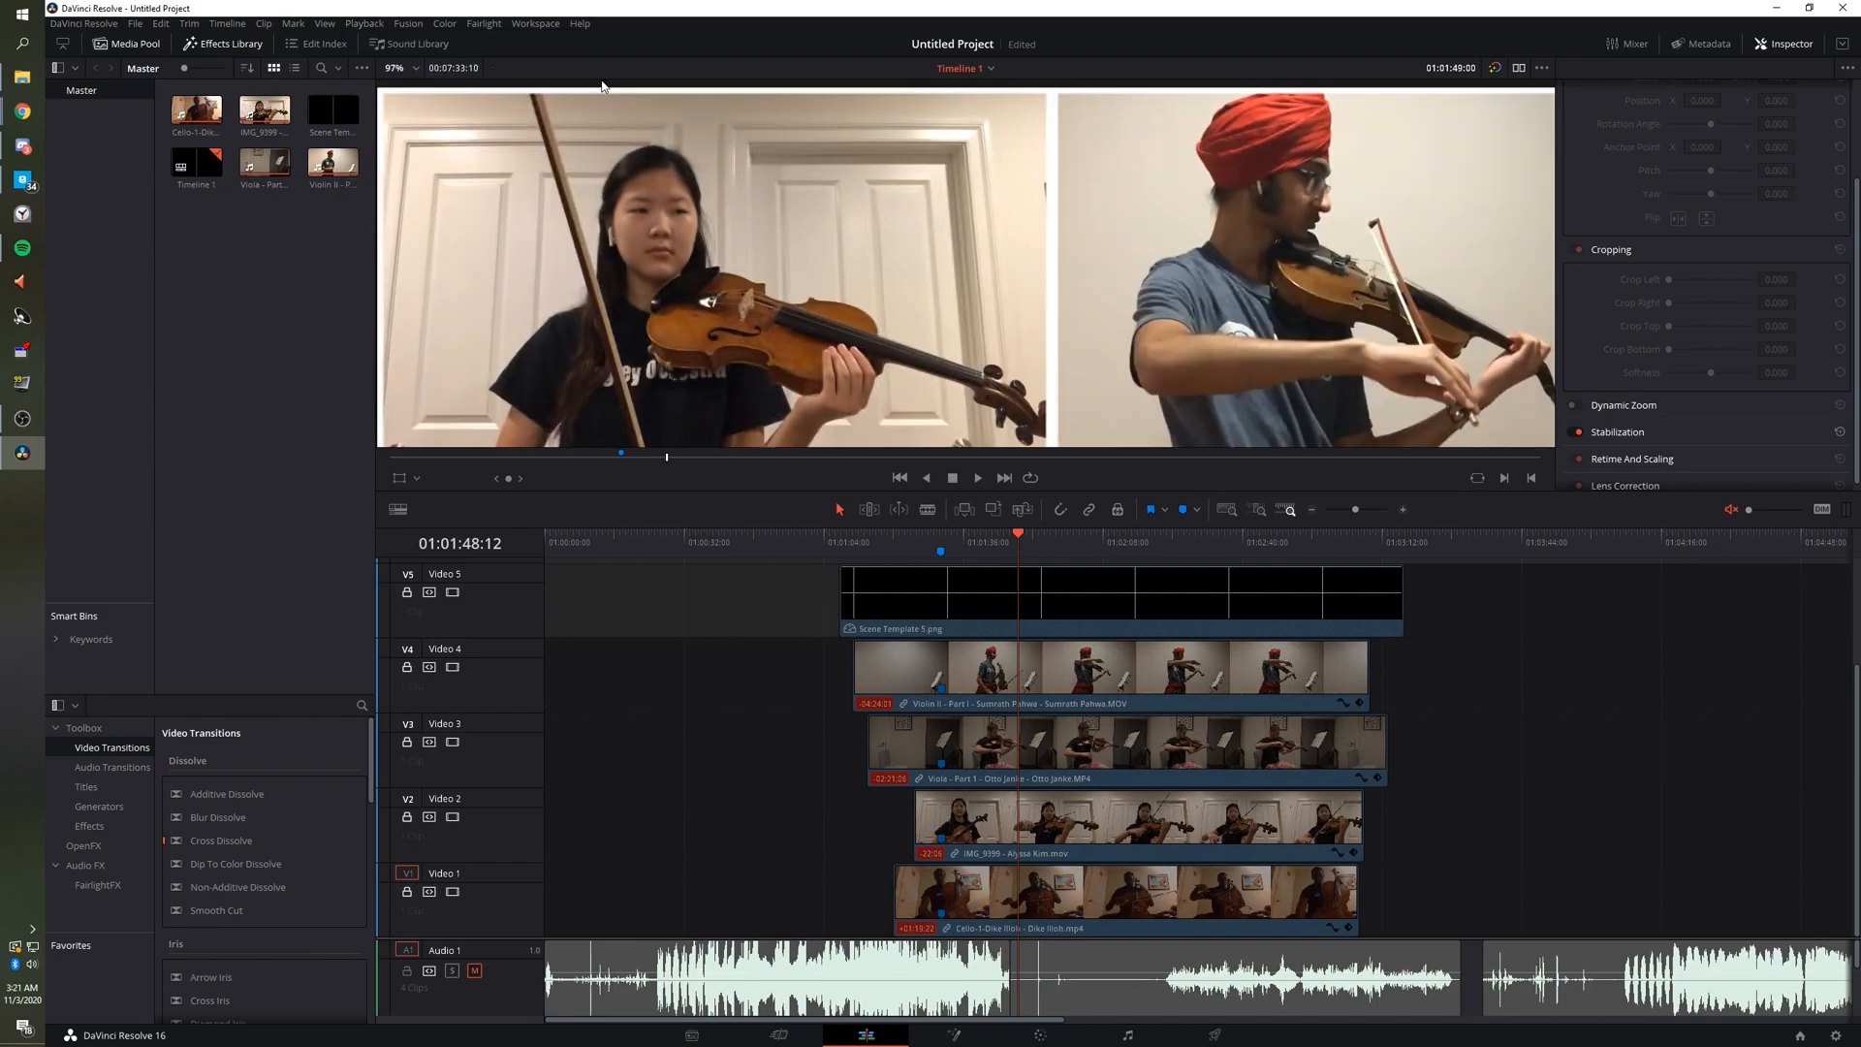
pyautogui.scroll(-4, 694, 233)
pyautogui.scroll(-2, 721, 283)
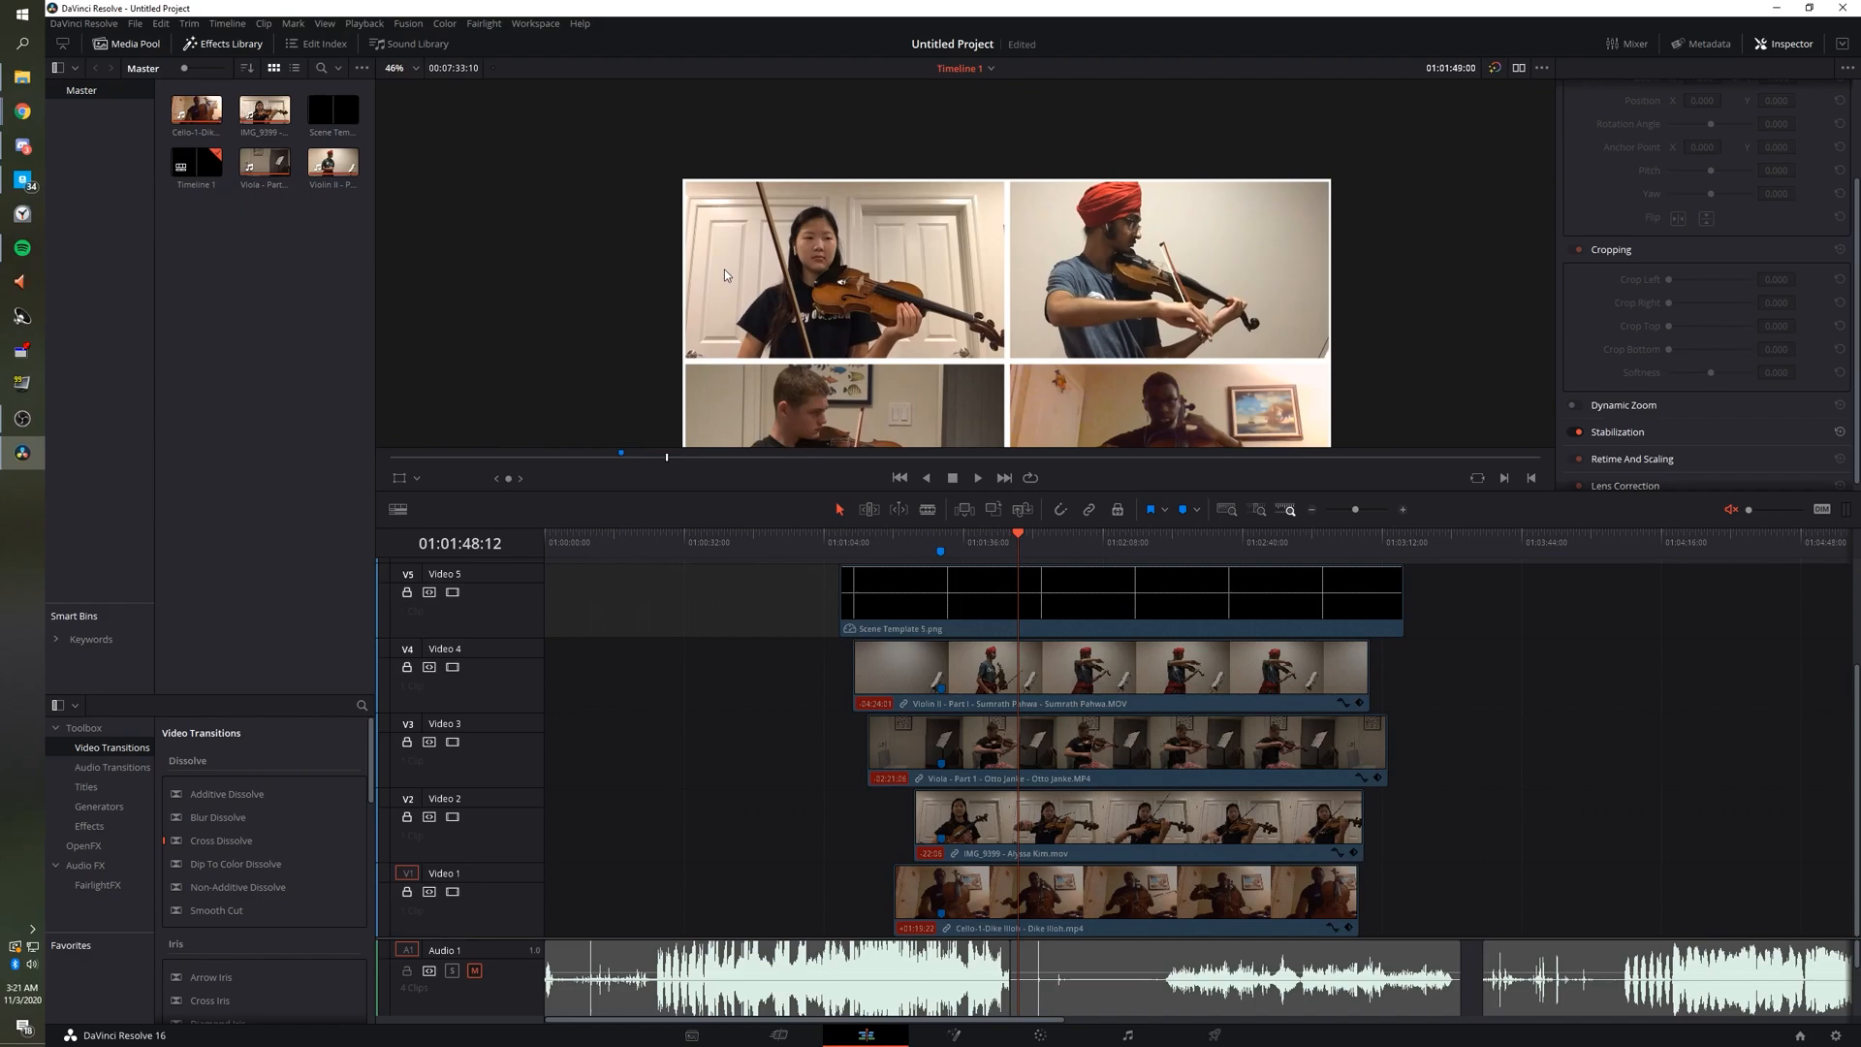
pyautogui.scroll(5, 894, 244)
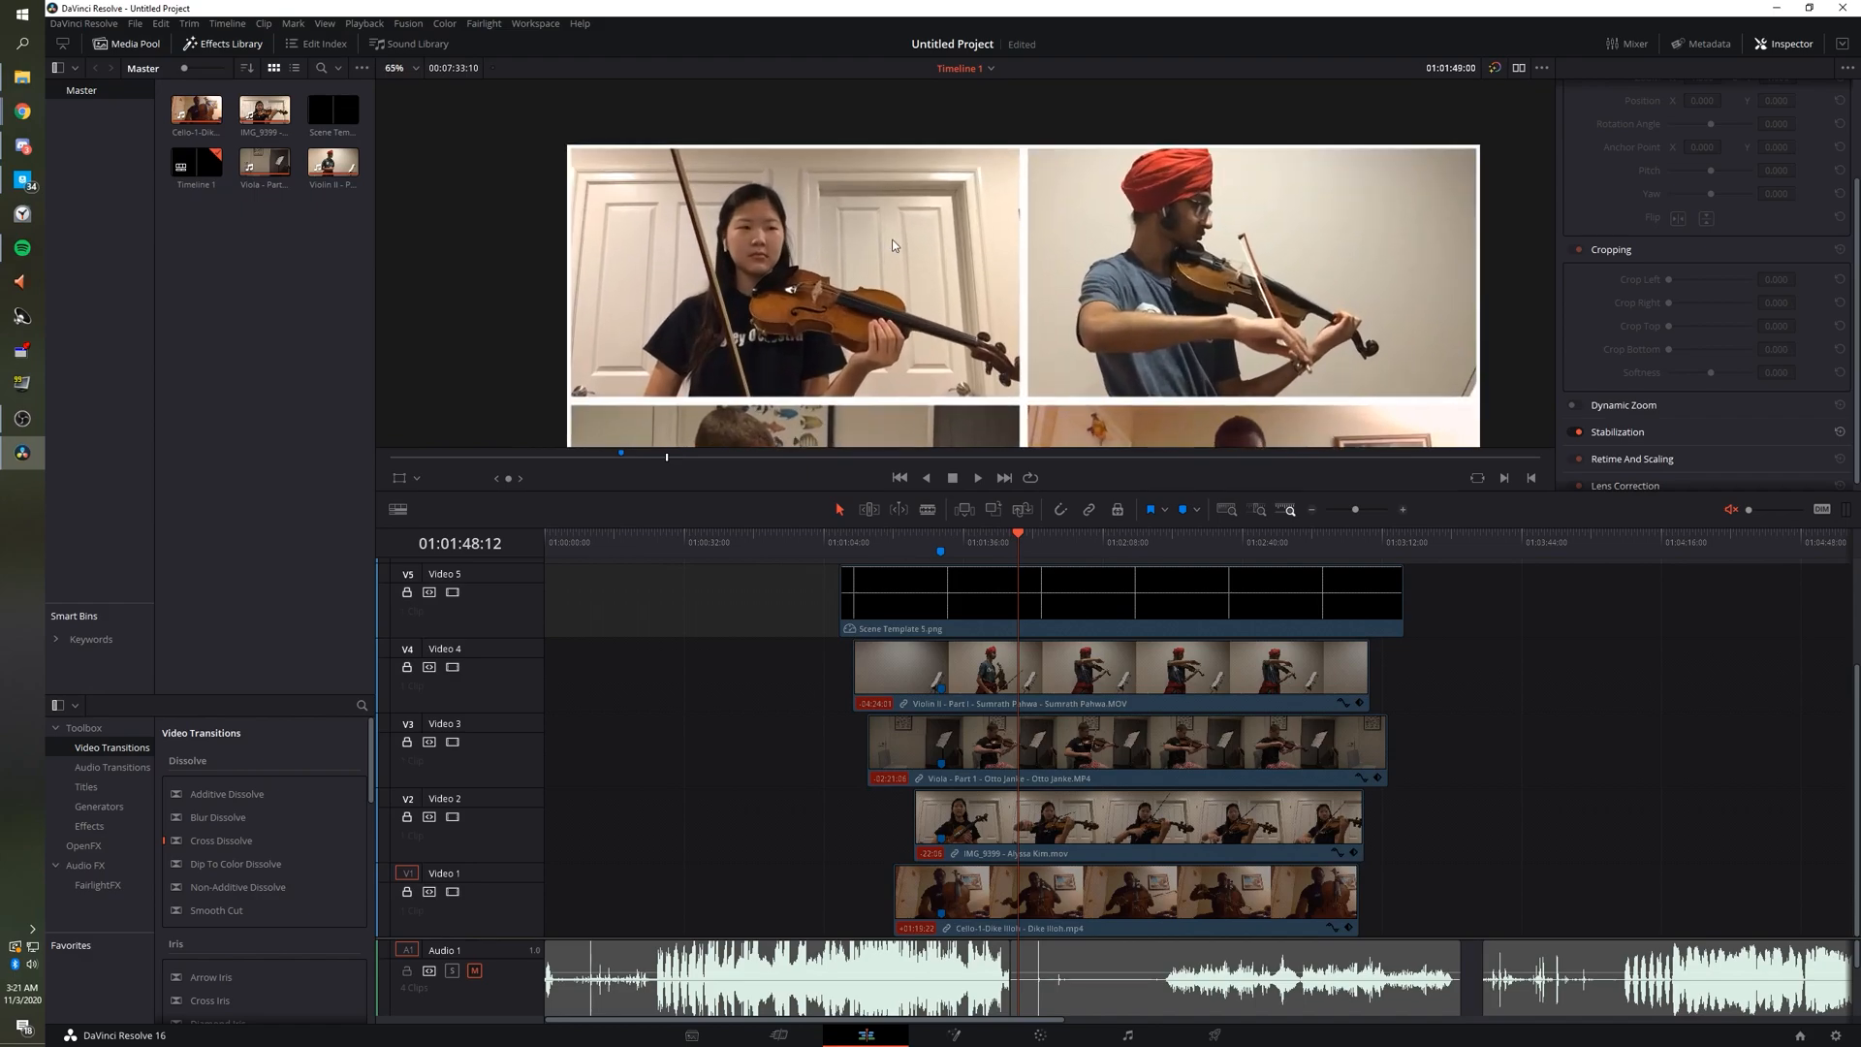
pyautogui.scroll(-7, 896, 244)
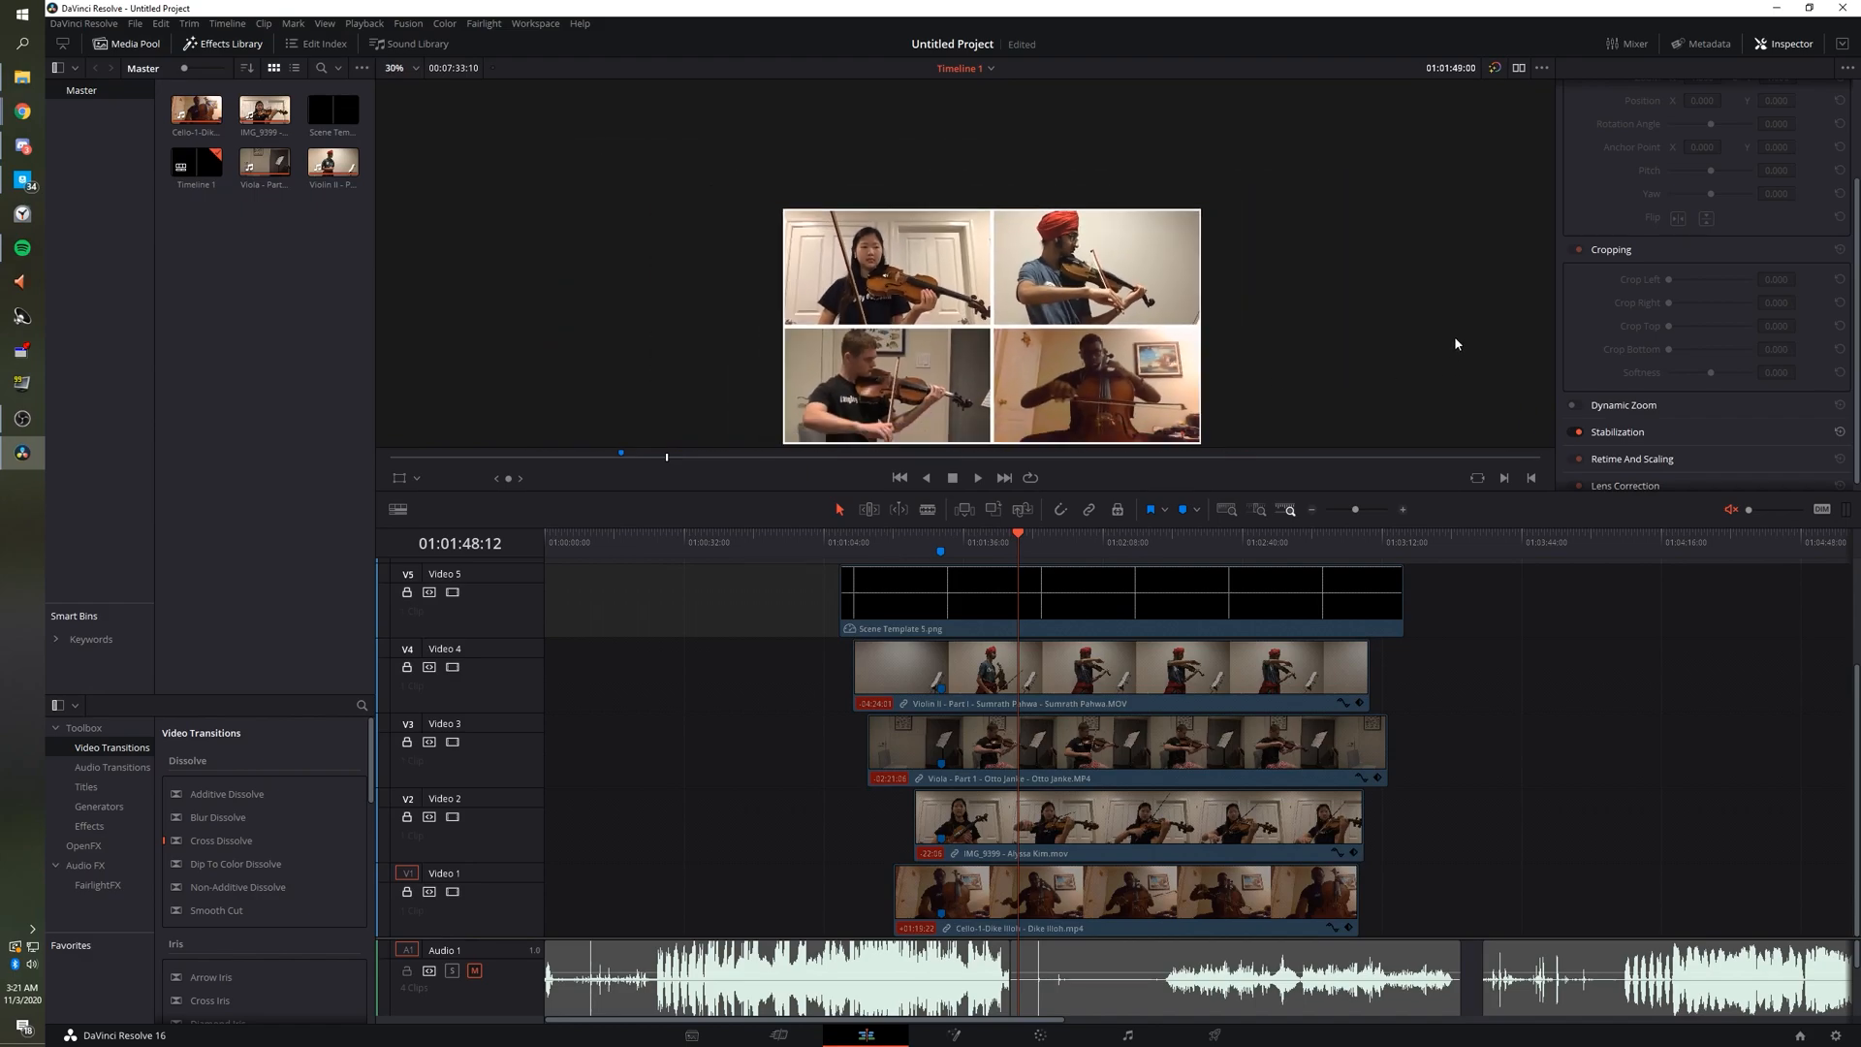
pyautogui.scroll(1, 1365, 326)
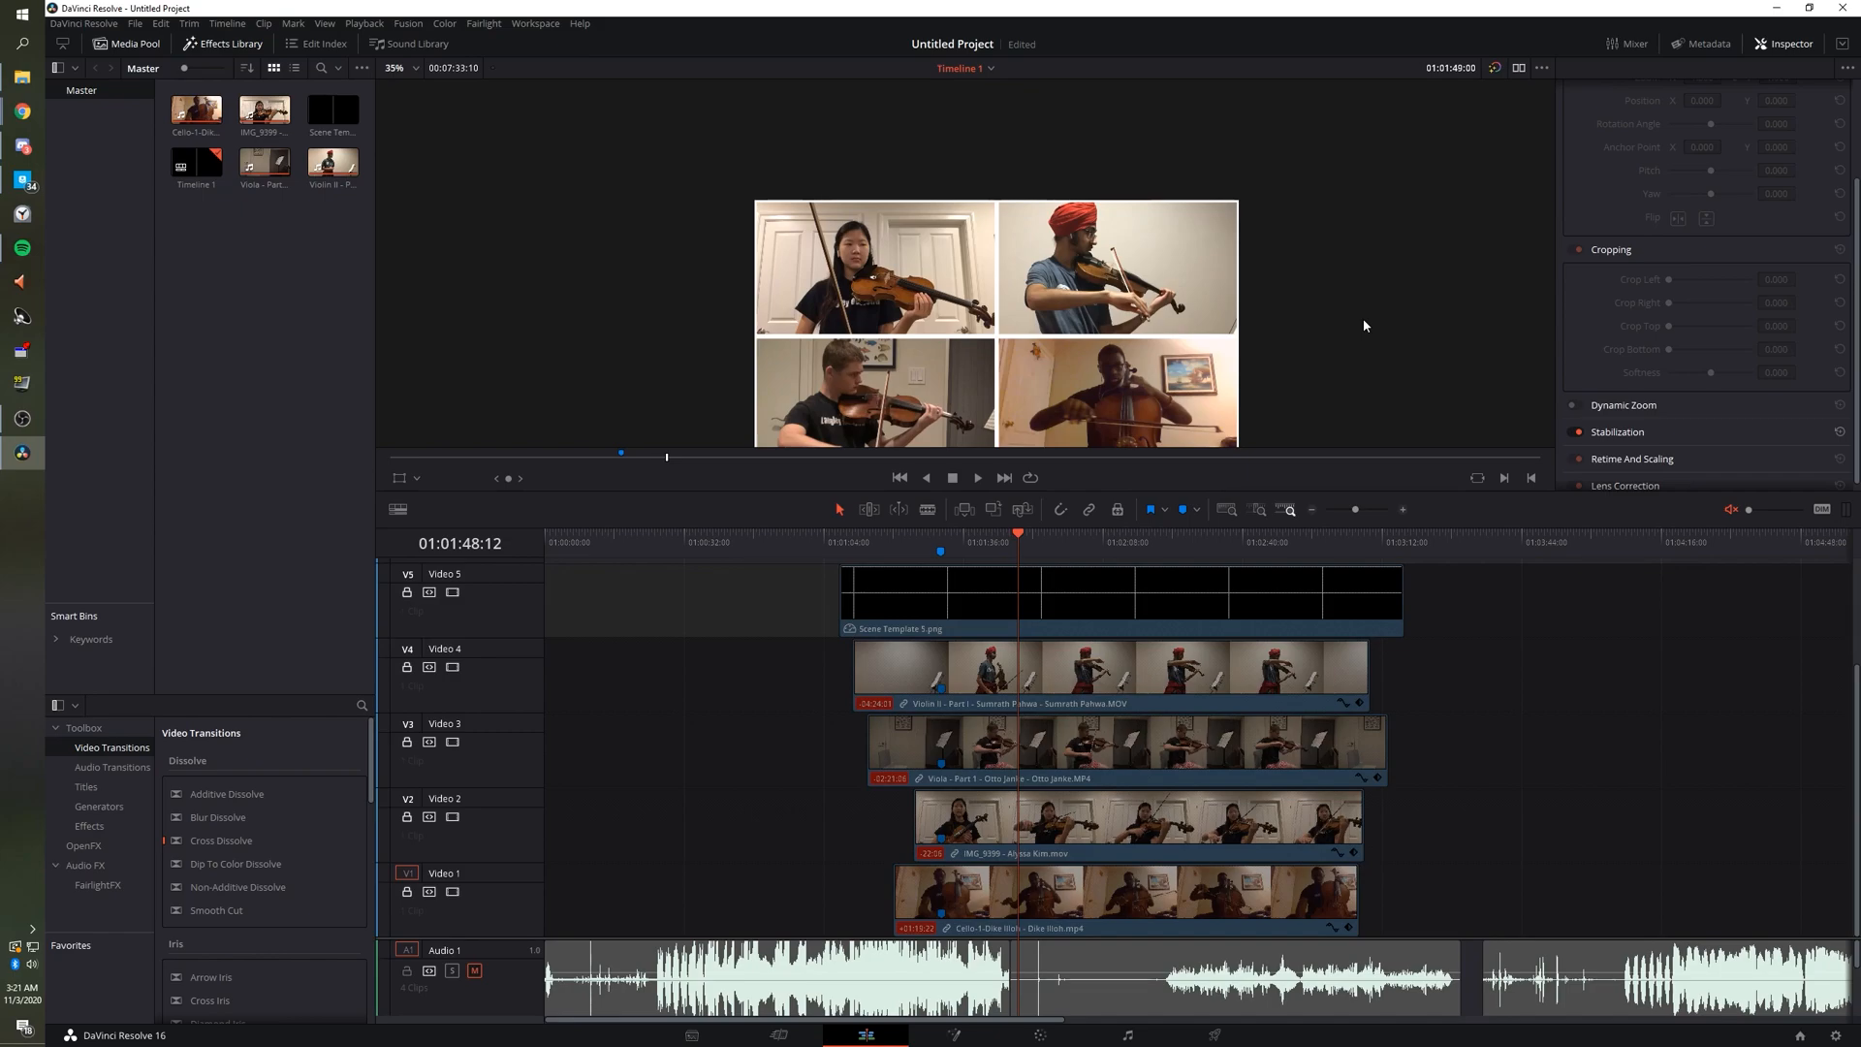
pyautogui.scroll(-2, 1262, 316)
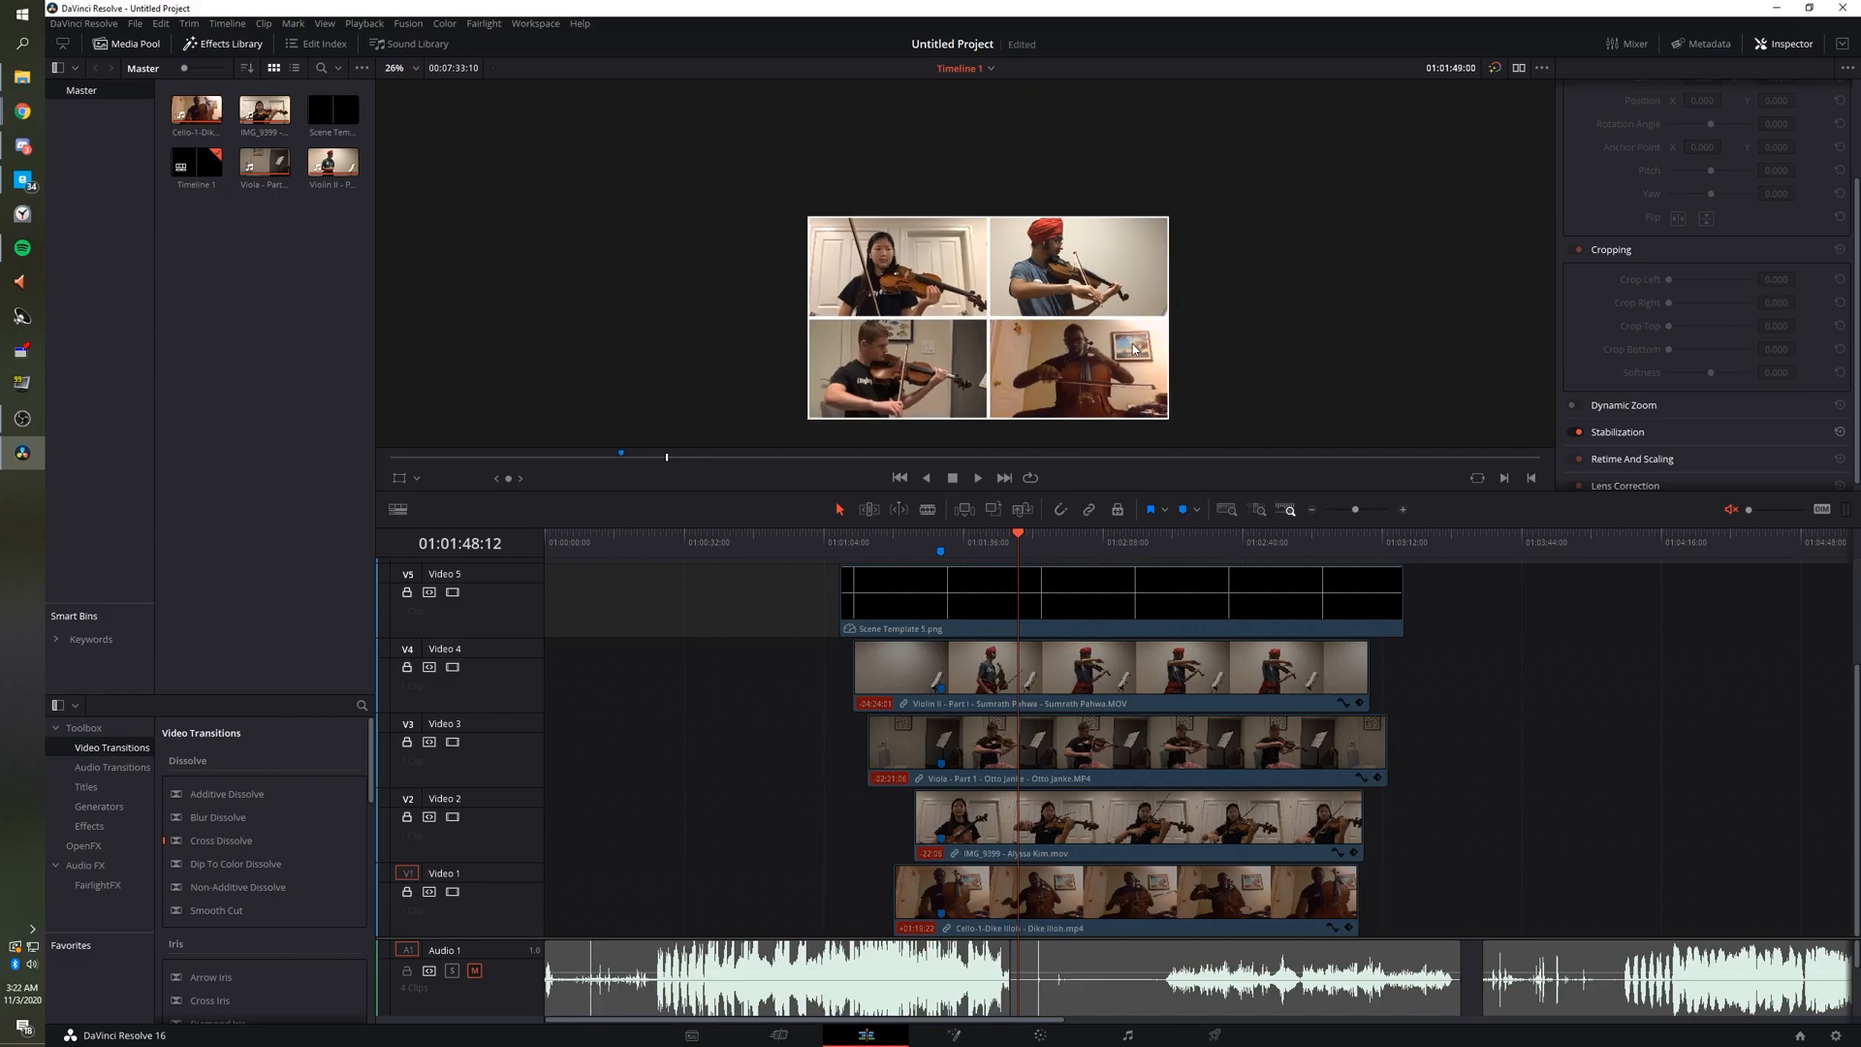
pyautogui.scroll(1, 1056, 385)
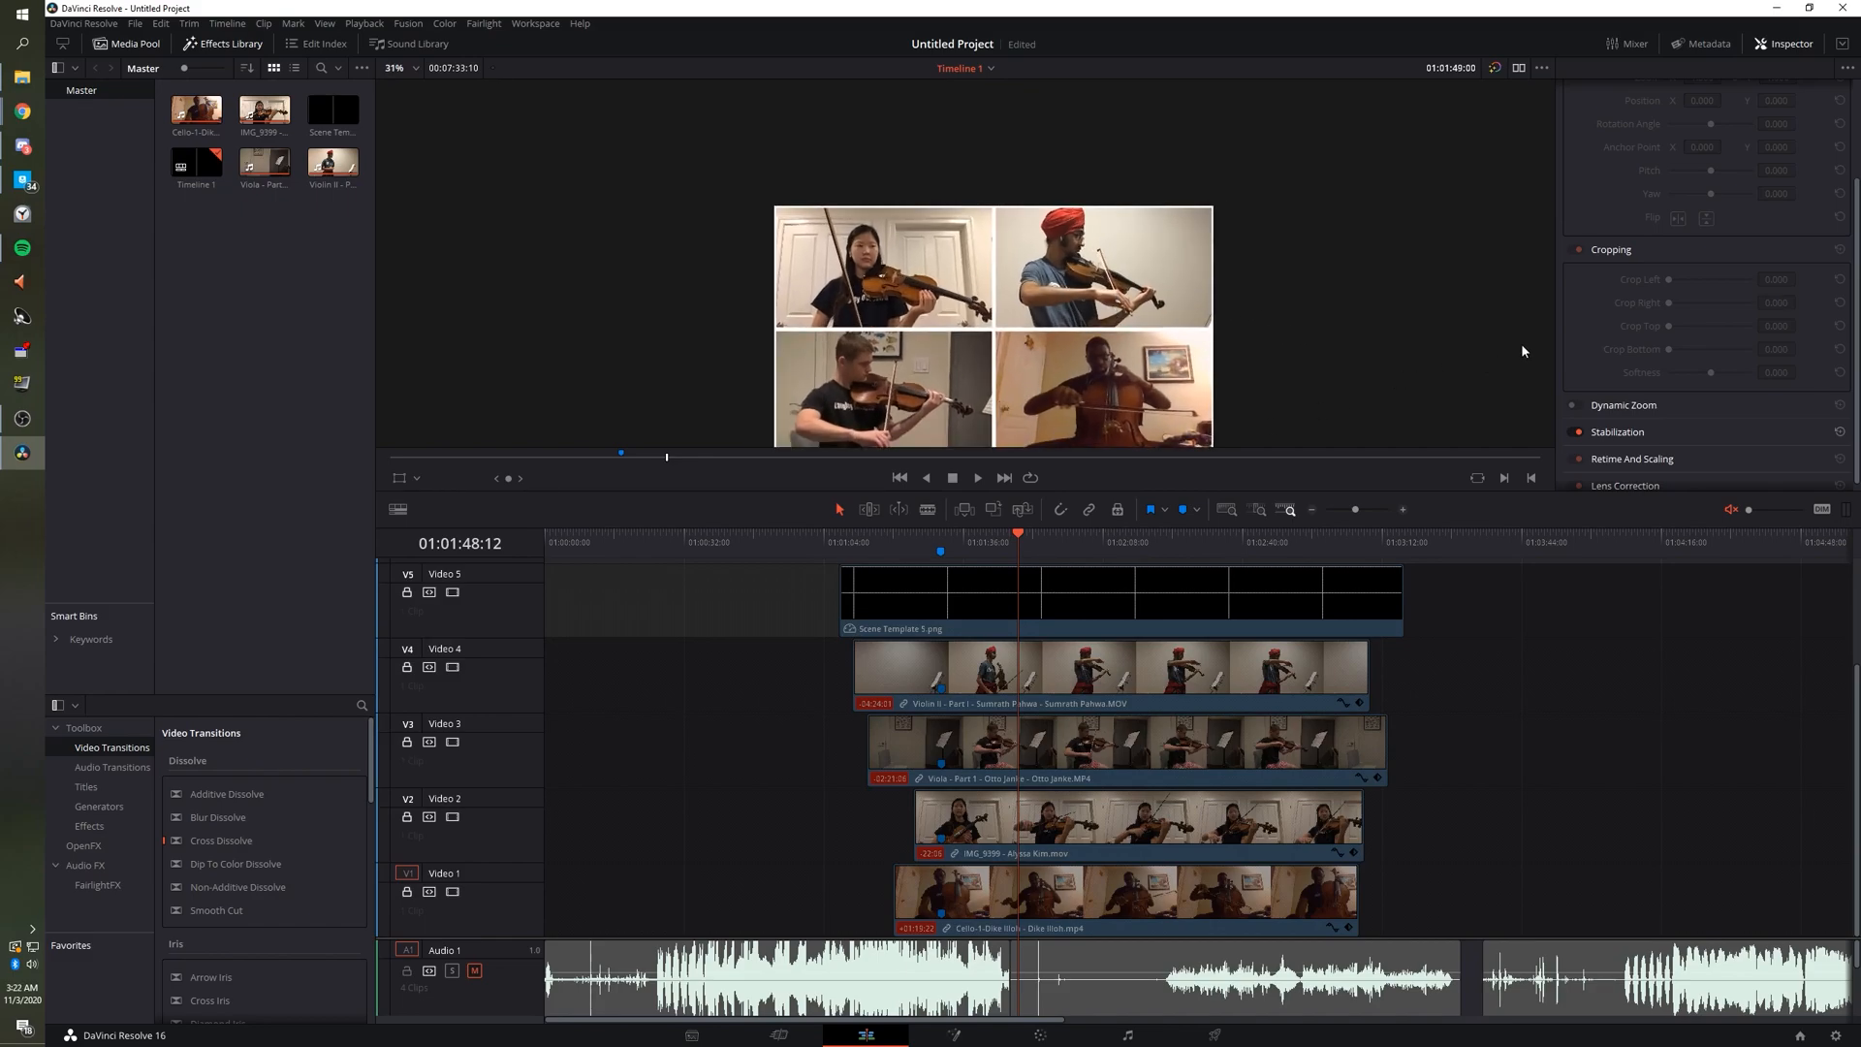
pyautogui.scroll(-1, 1247, 324)
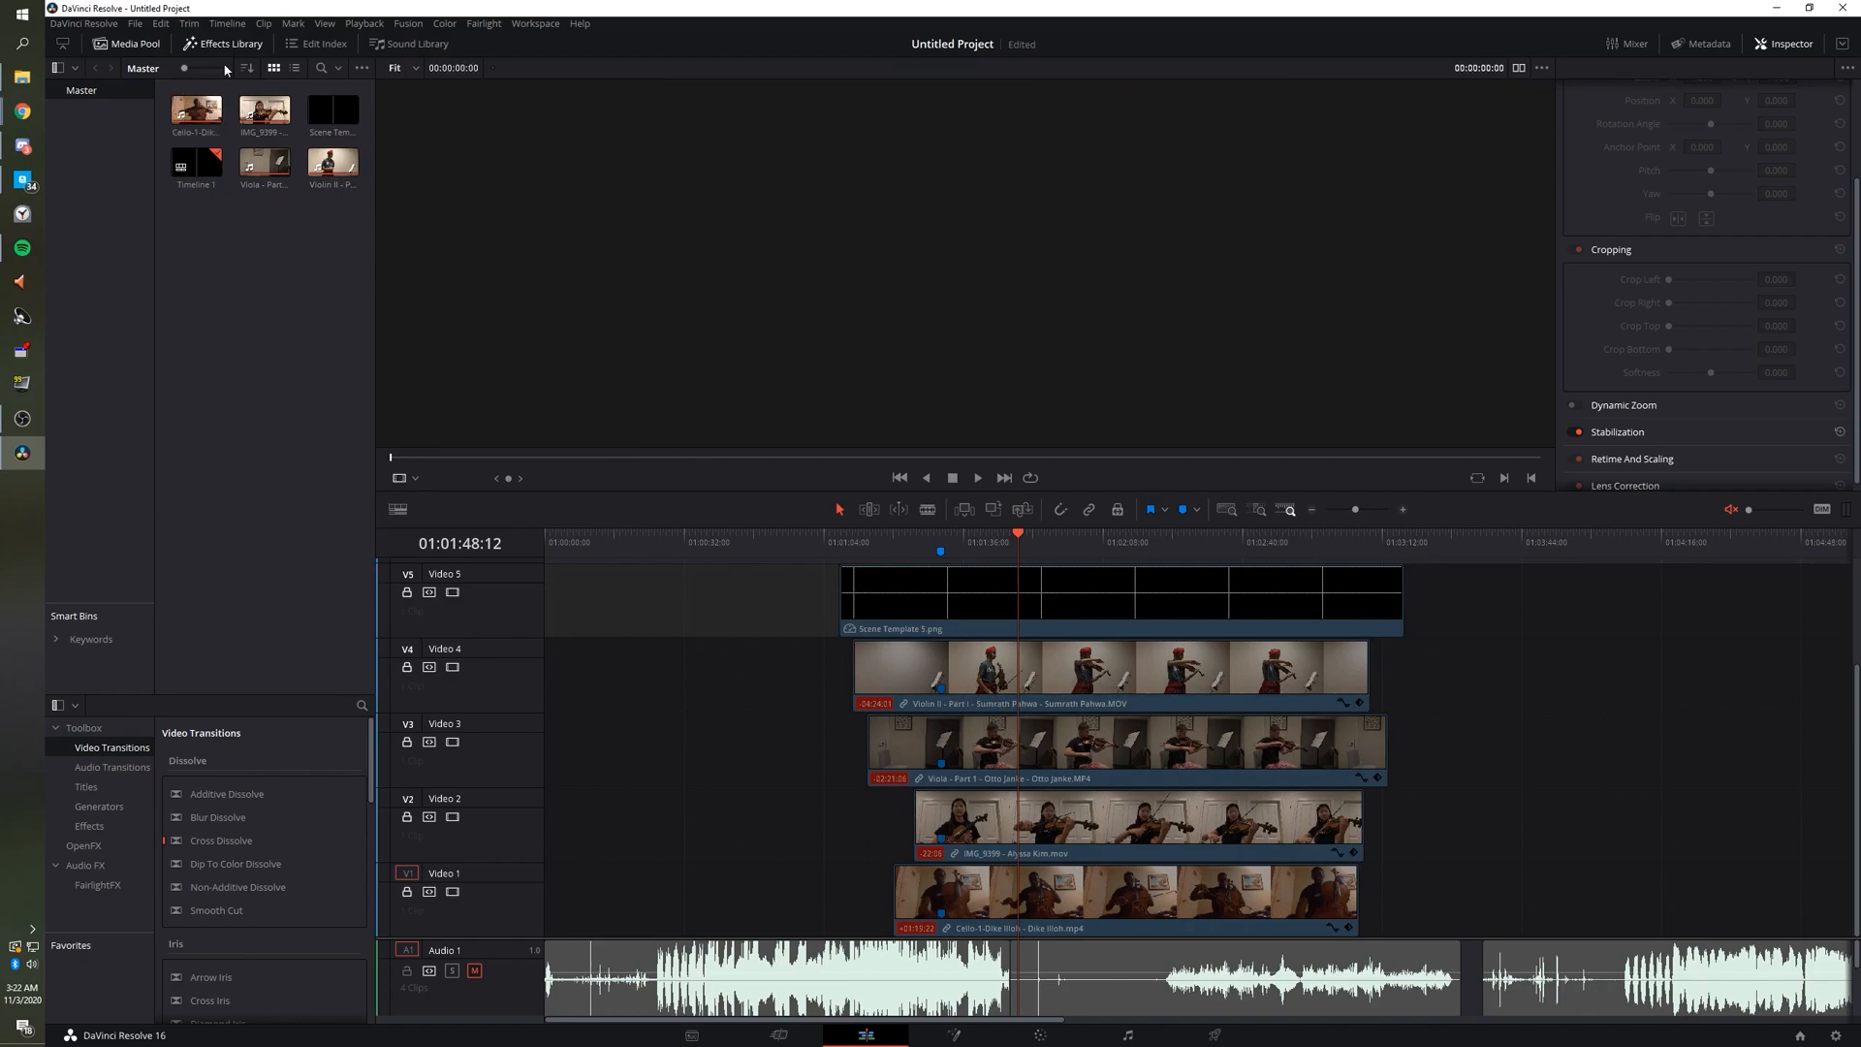
pyautogui.click(275, 167)
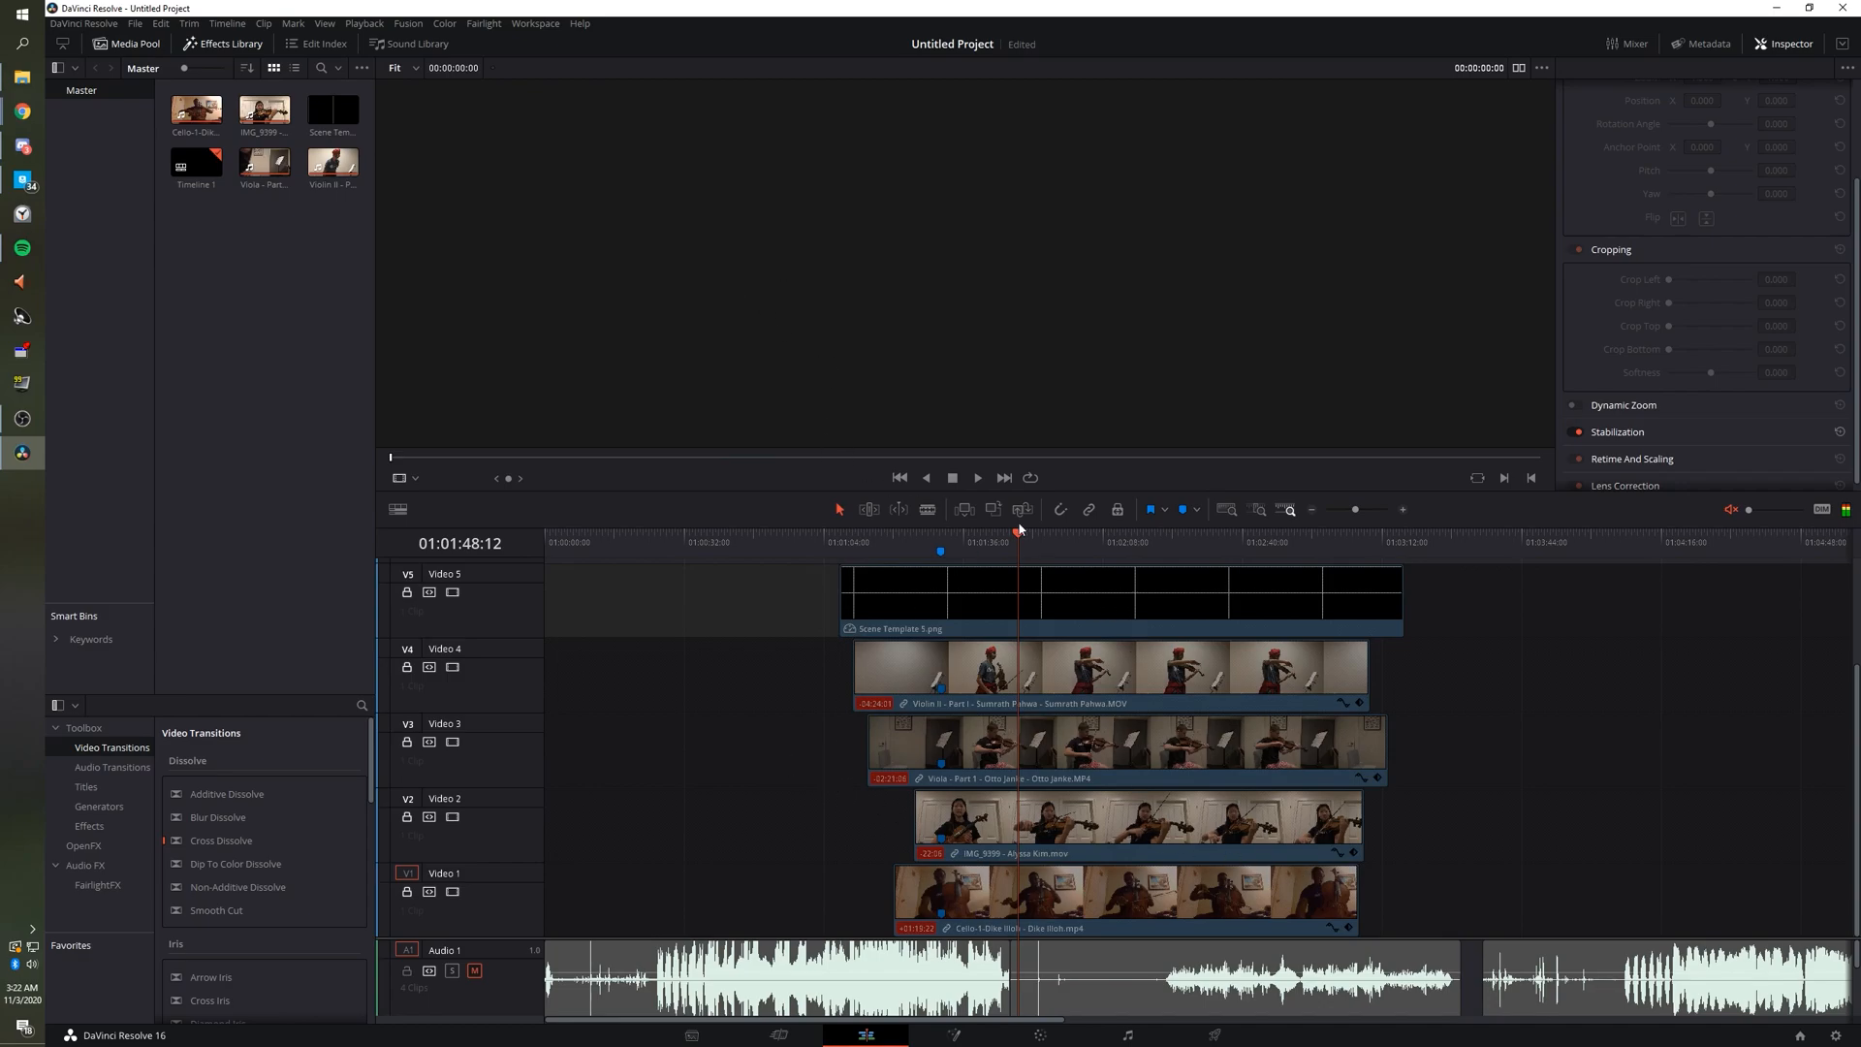
# Jump to 01:01:42:00 and zoom into the viewer to check the grid tiles for gaps.
pyautogui.click(987, 536)
pyautogui.scroll(4, 1046, 362)
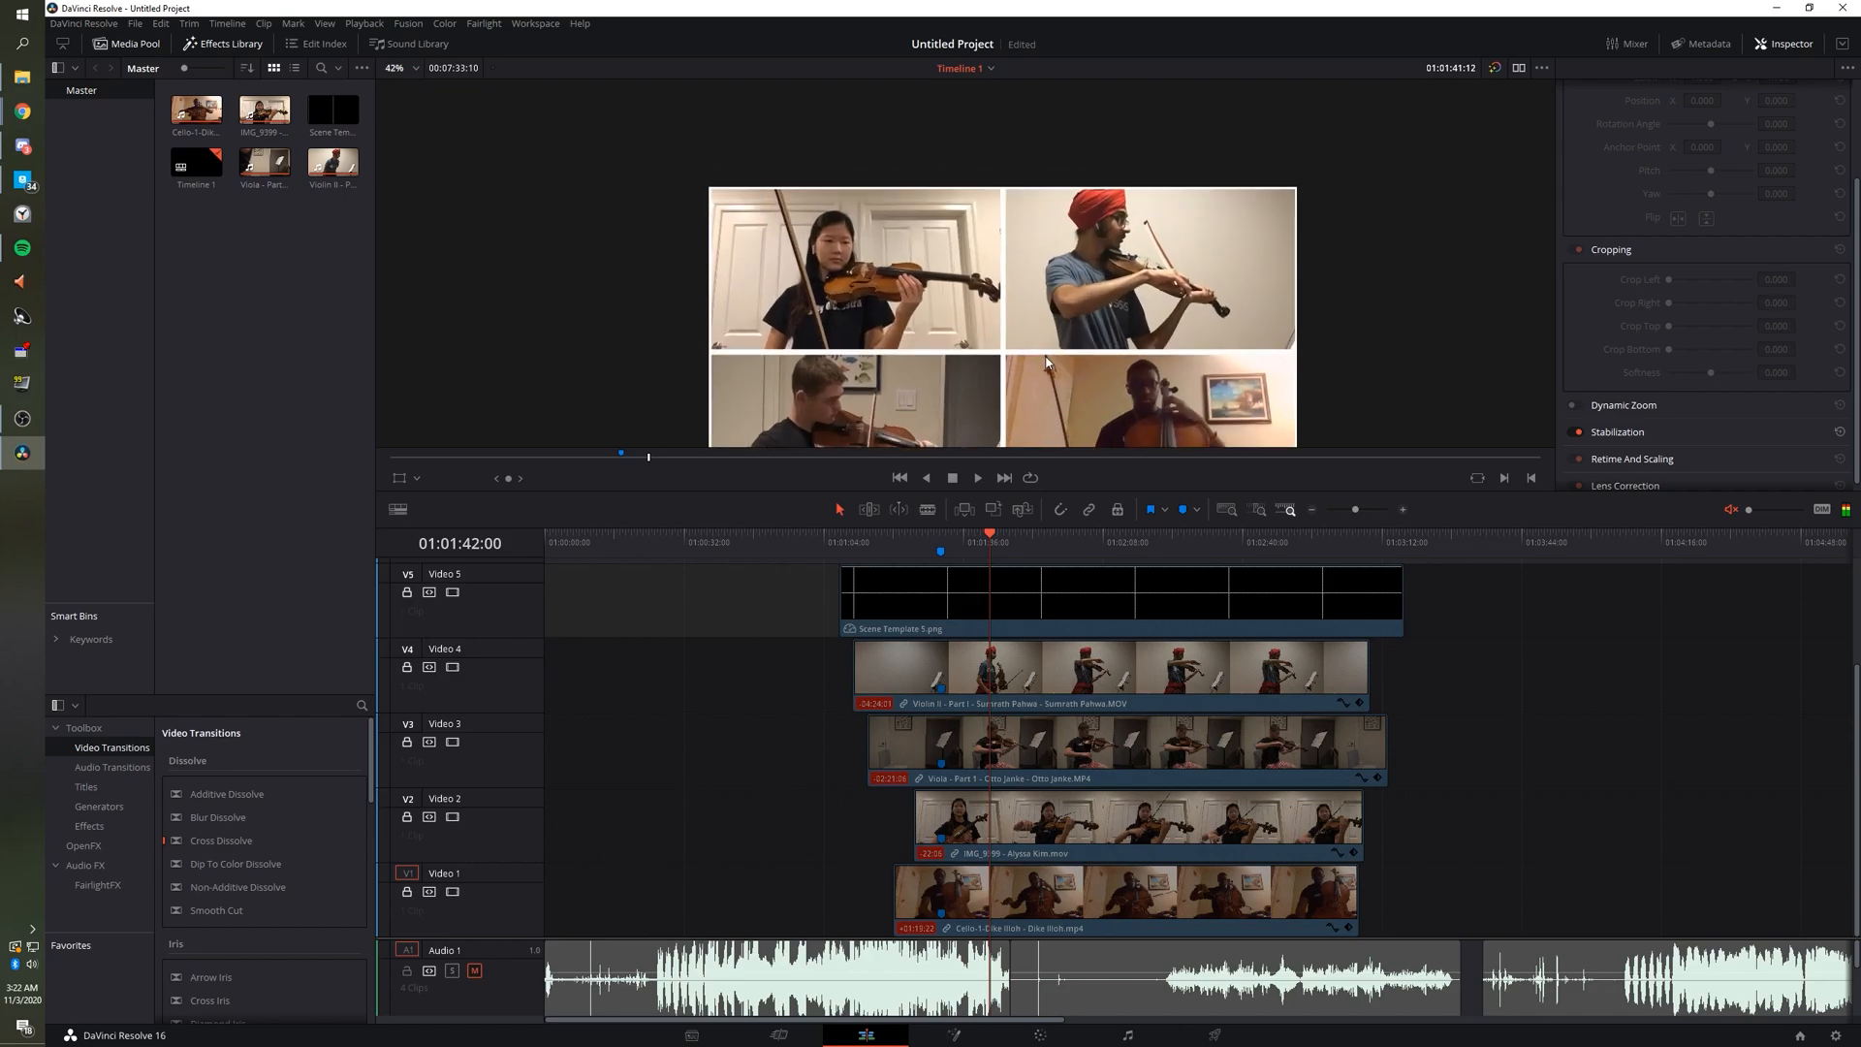
pyautogui.scroll(1, 1046, 362)
pyautogui.scroll(7, 999, 246)
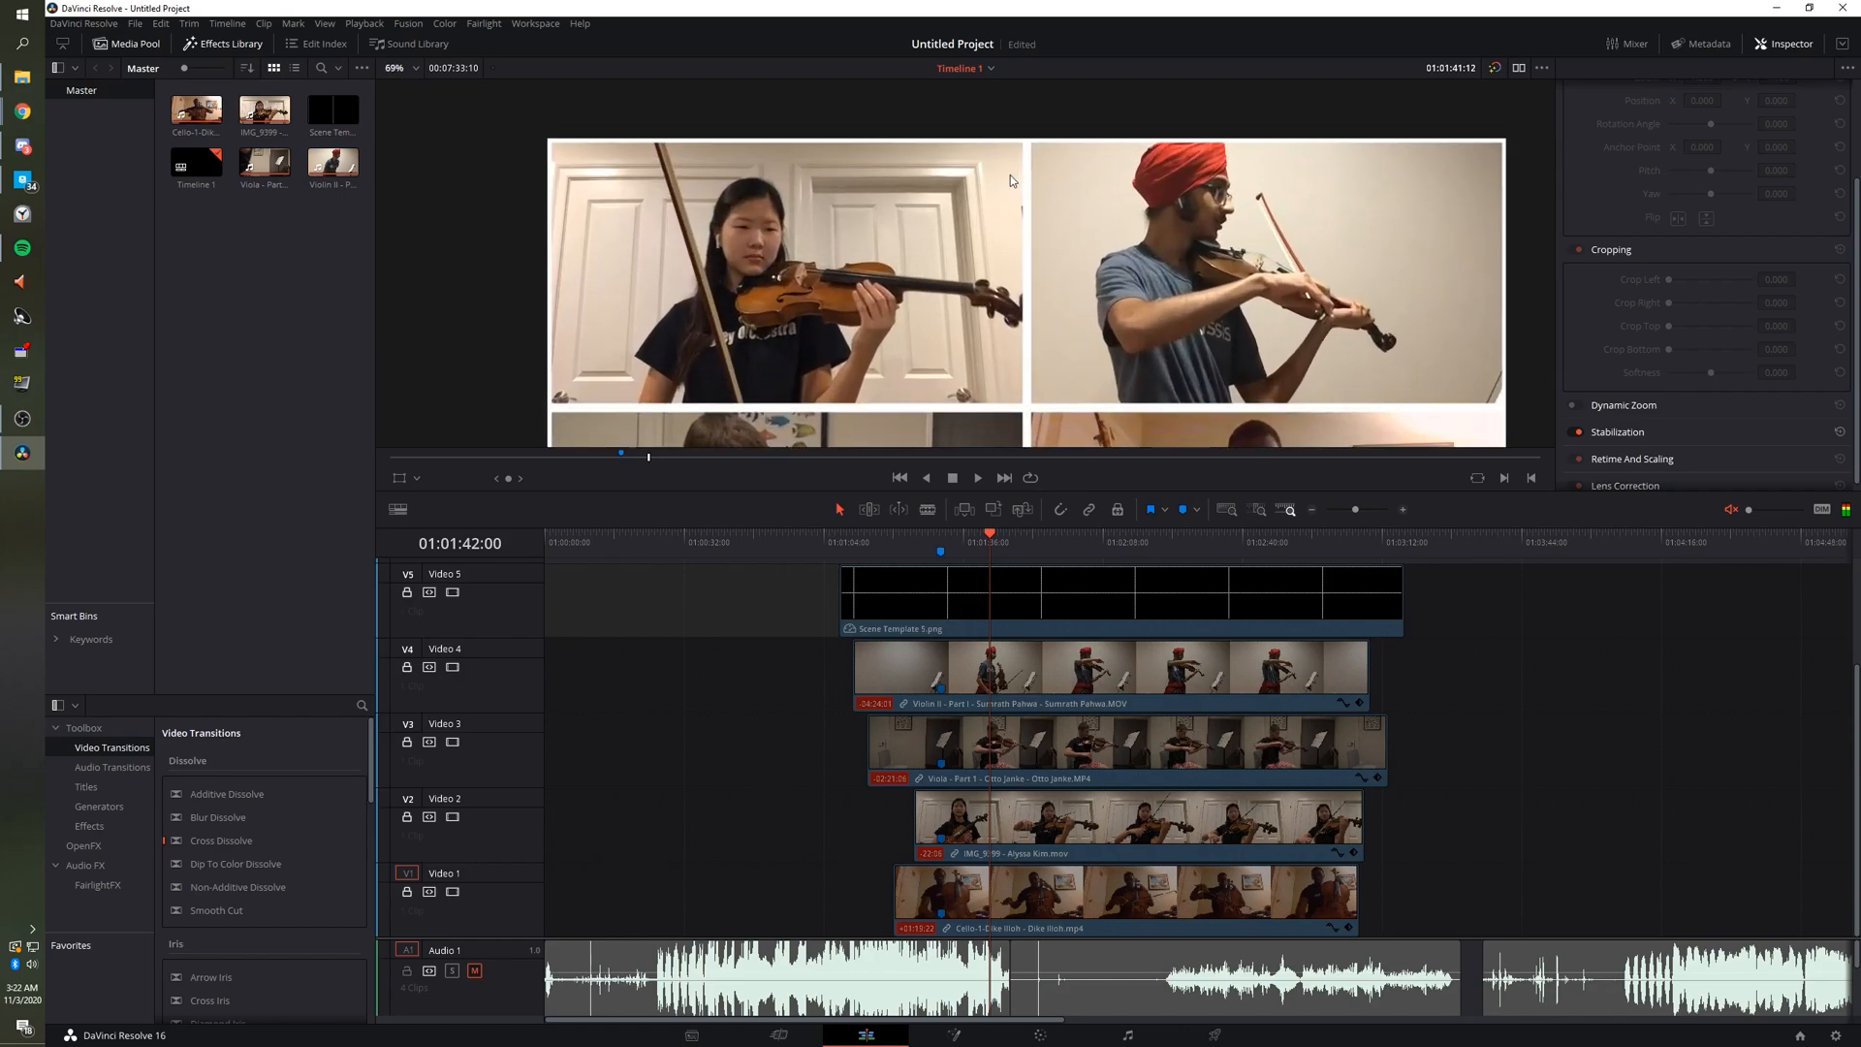
pyautogui.scroll(4, 1089, 184)
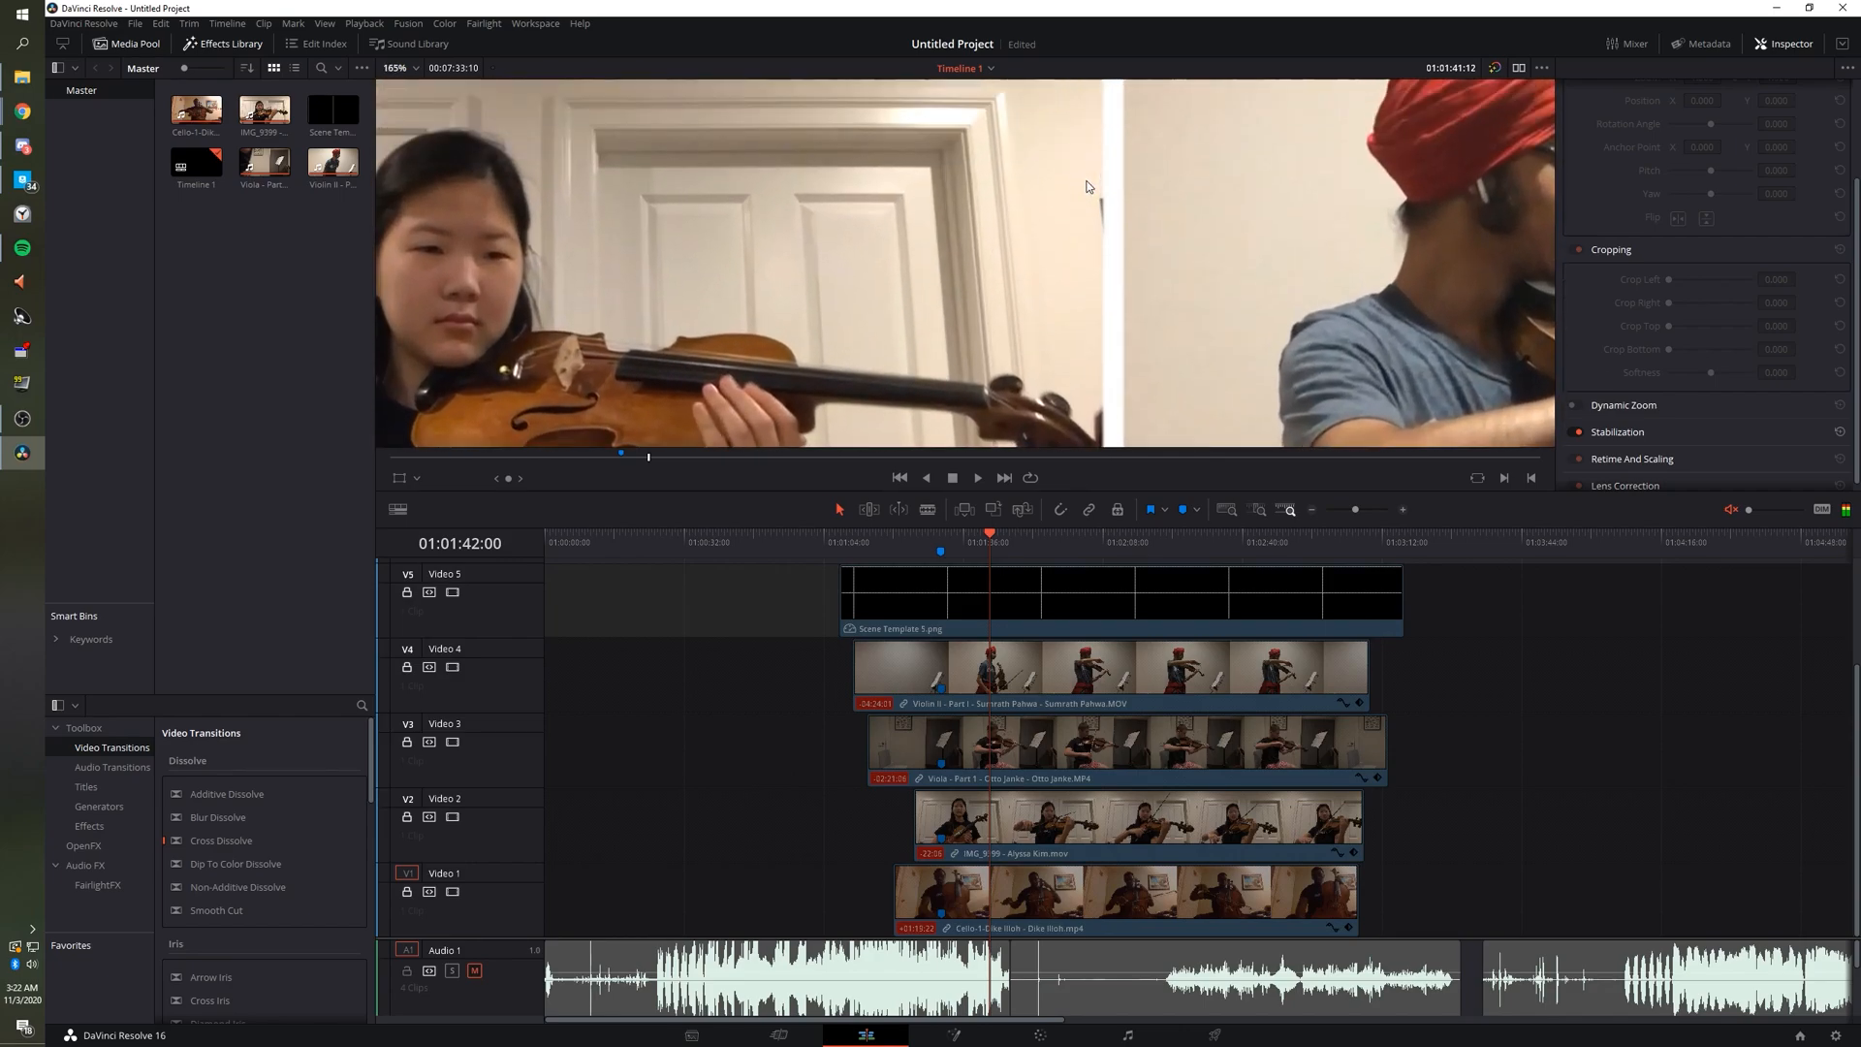
pyautogui.hscroll(5, 1065, 198)
pyautogui.hscroll(6, 1062, 196)
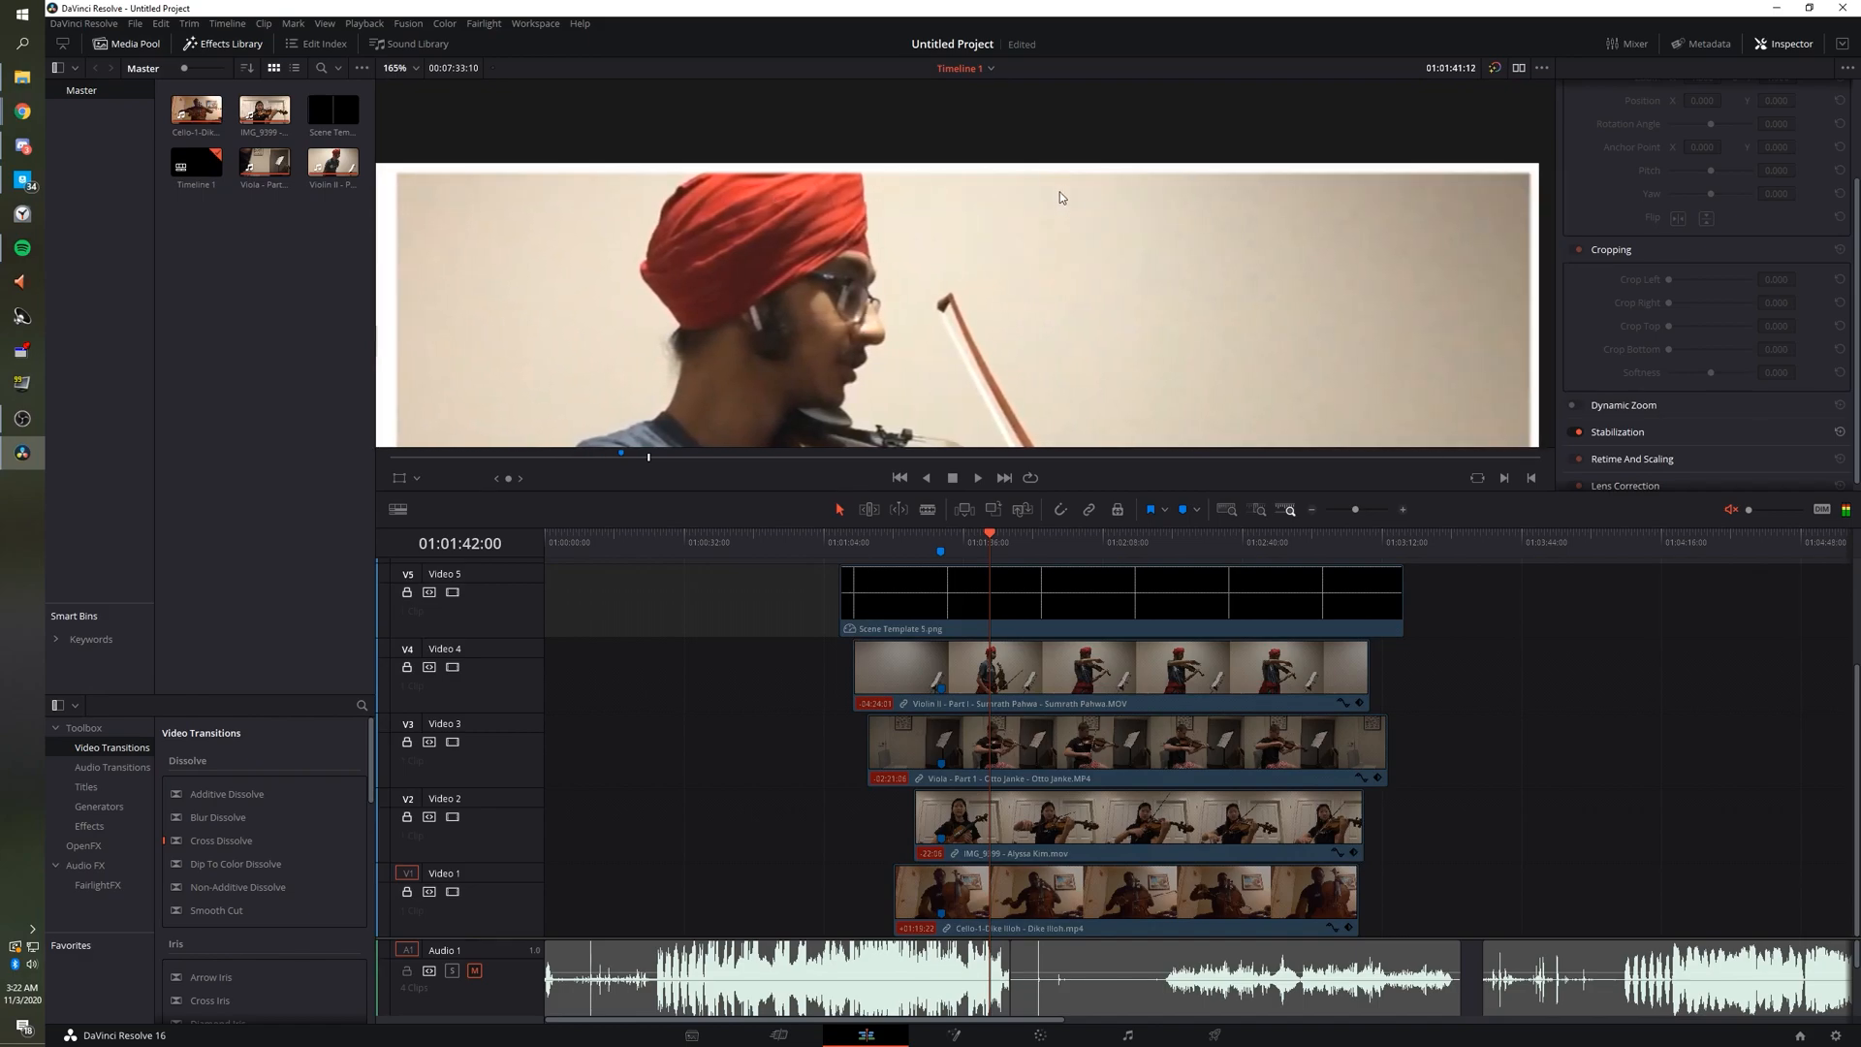
pyautogui.scroll(-6, 1077, 198)
pyautogui.scroll(-6, 1074, 206)
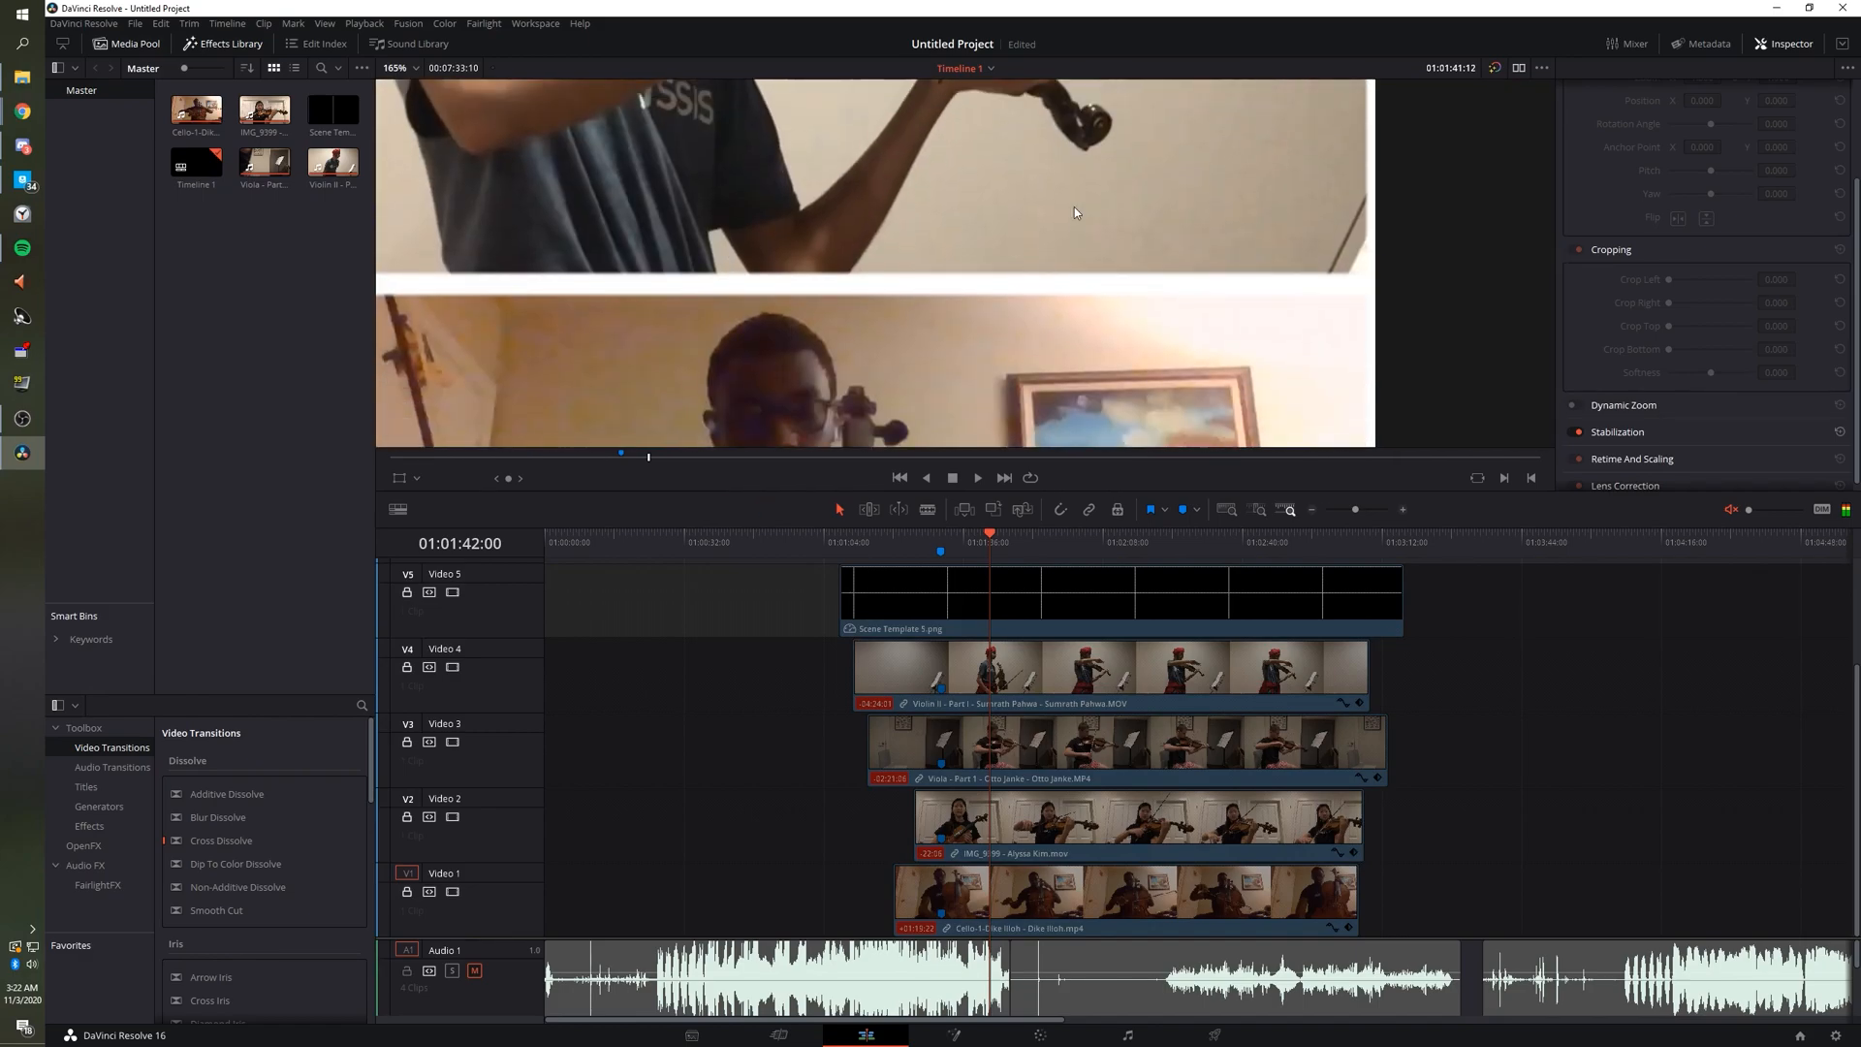
pyautogui.hscroll(-2, 1078, 218)
pyautogui.hscroll(-10, 1076, 226)
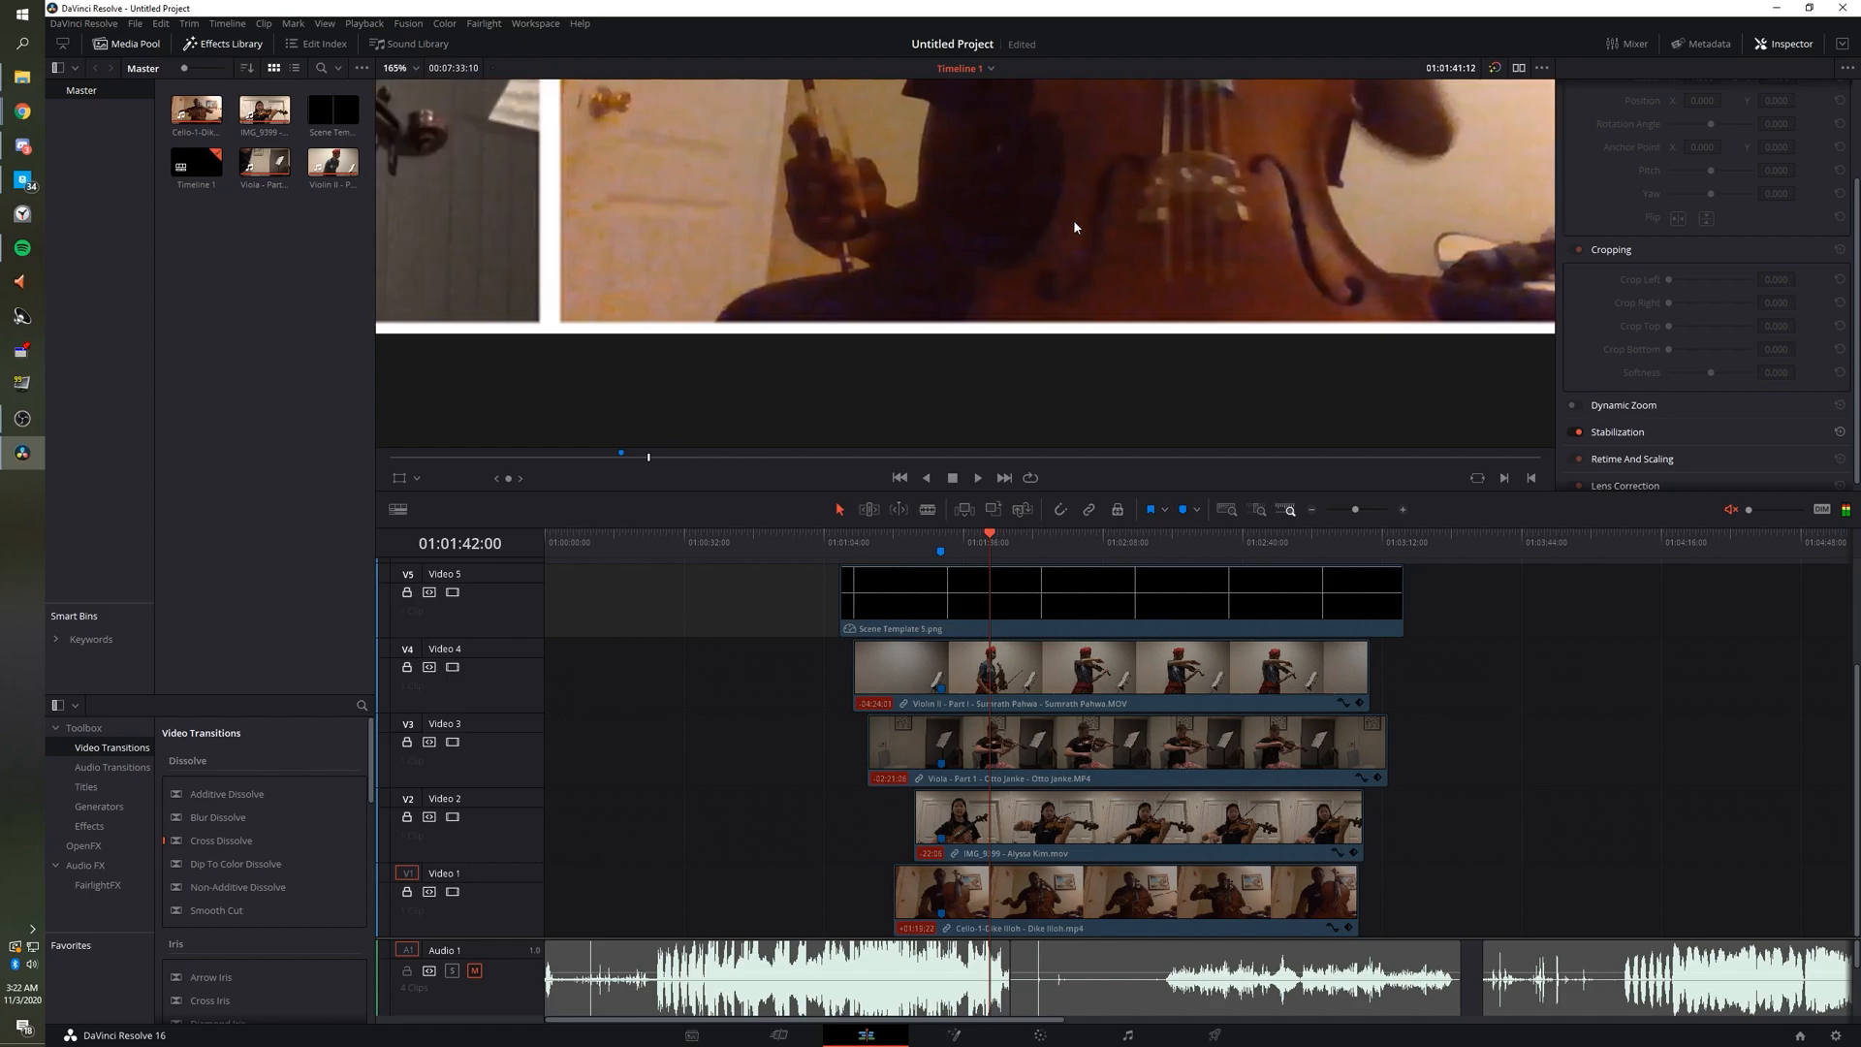
pyautogui.scroll(10, 1073, 219)
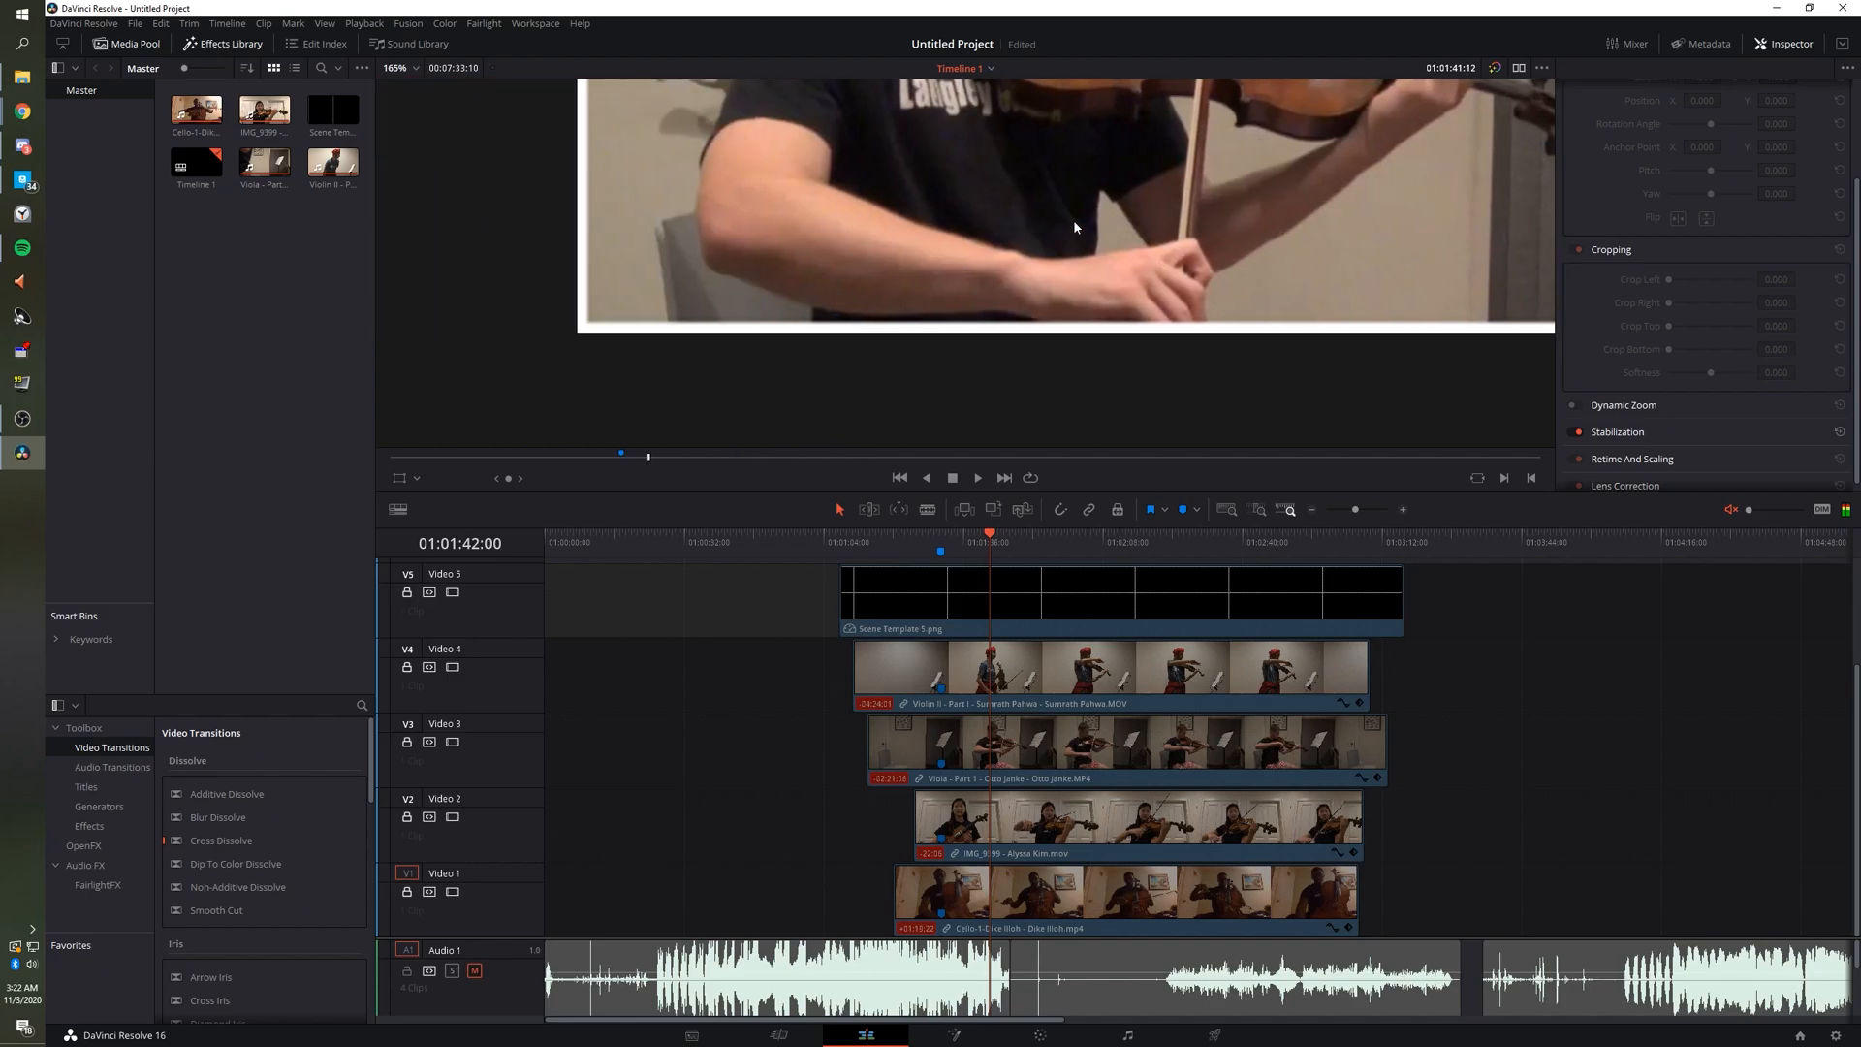
pyautogui.scroll(-8, 1073, 219)
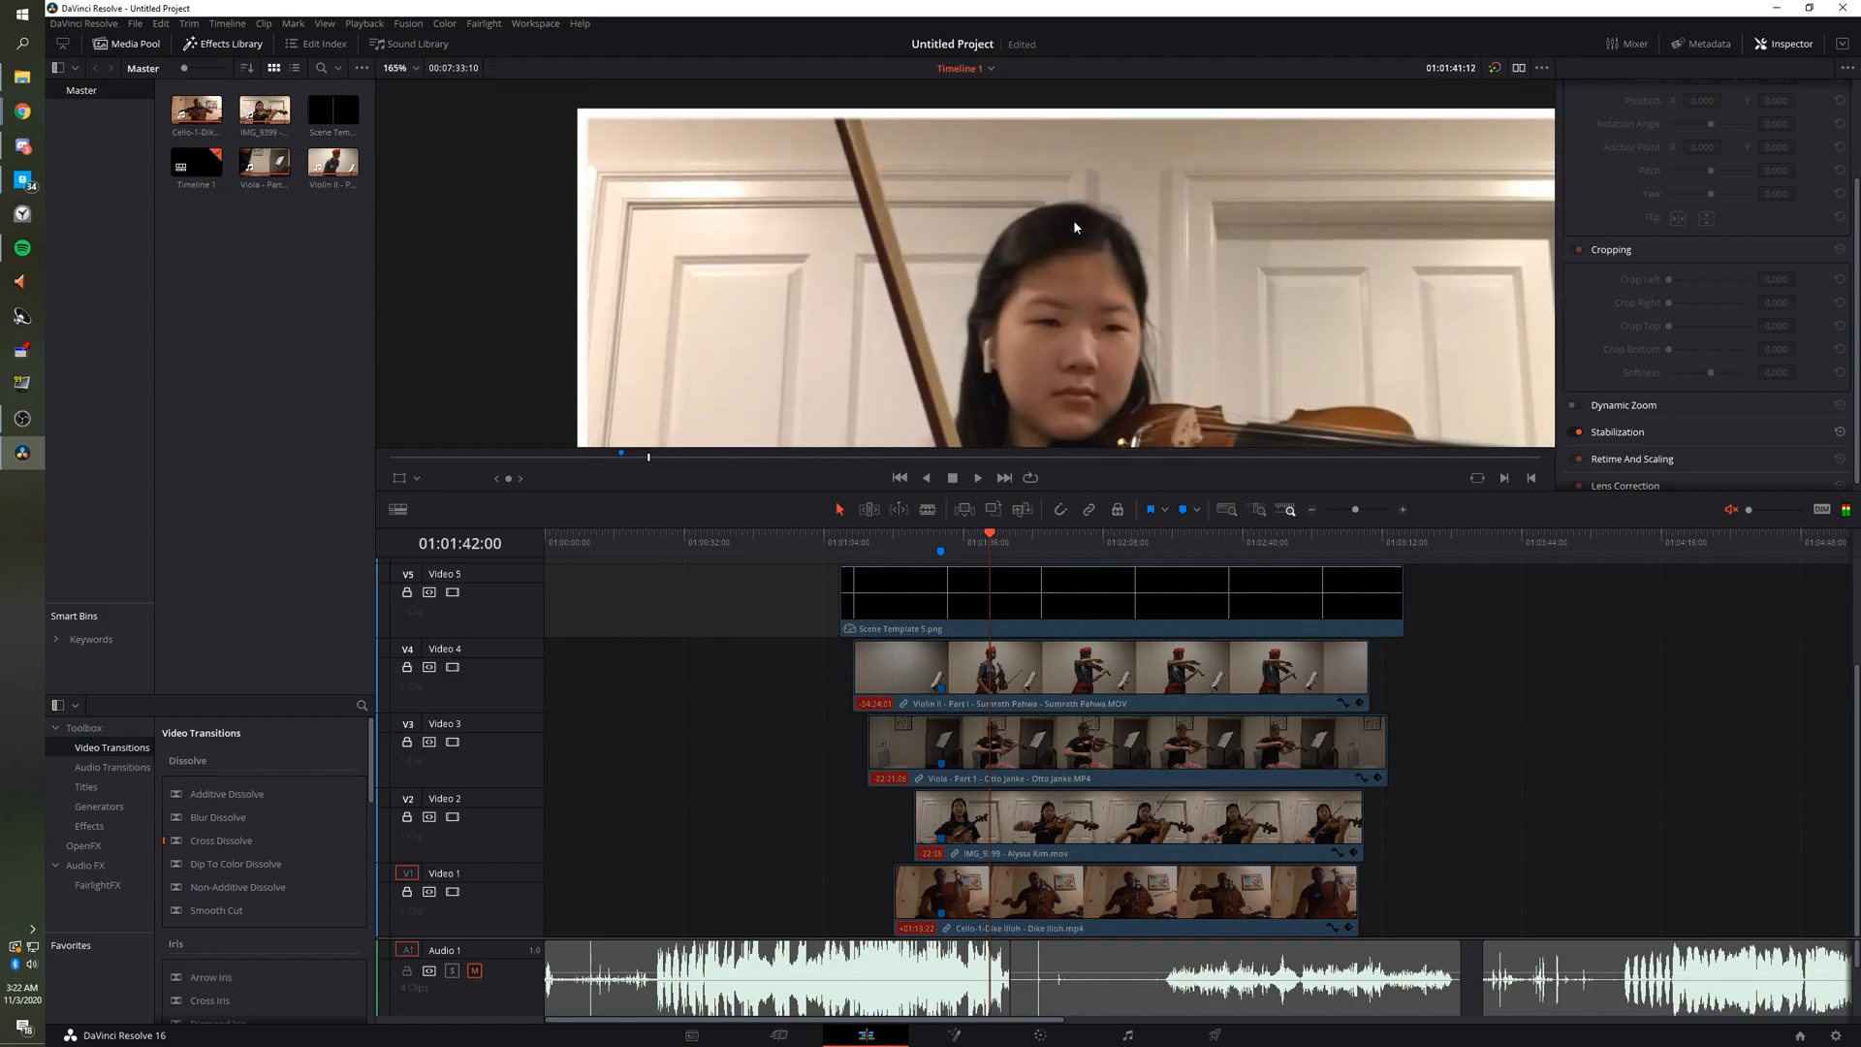
# Pan across the remaining tiles to check alignment, then zoom back out.
pyautogui.hscroll(3, 1074, 239)
pyautogui.hscroll(5, 1066, 284)
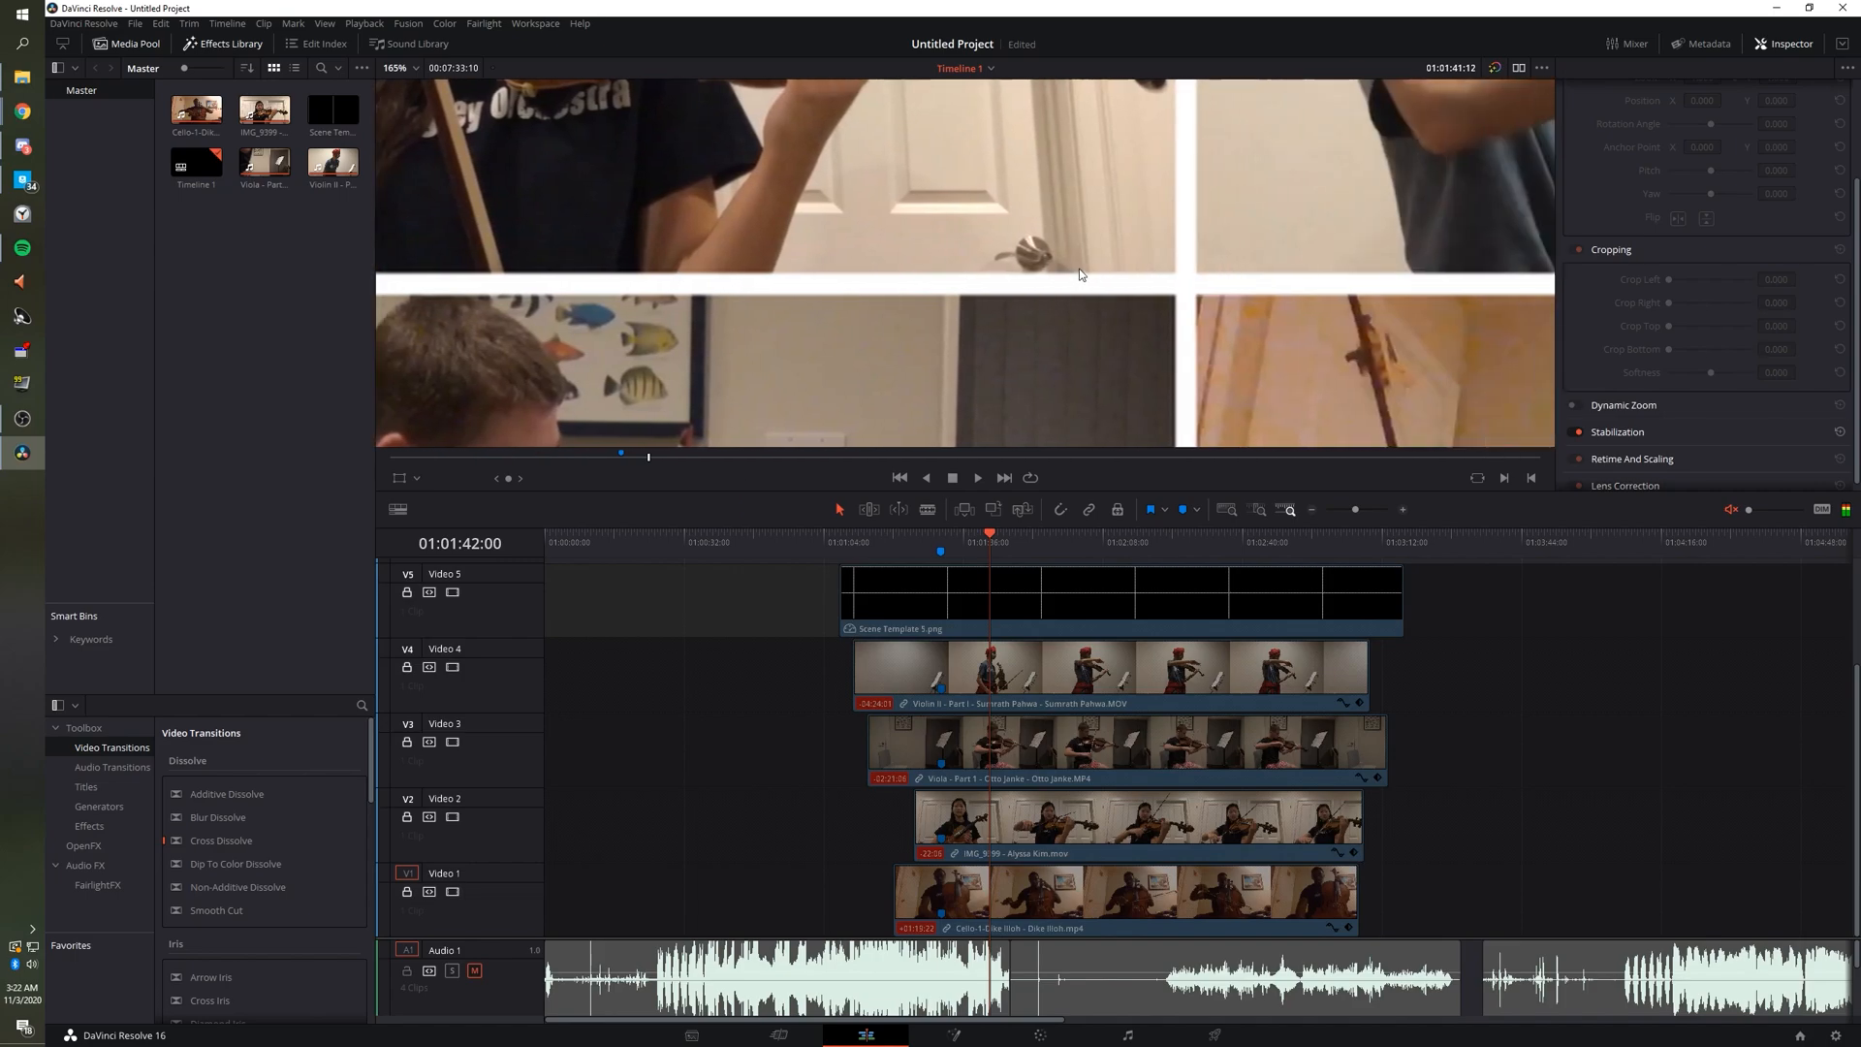
pyautogui.scroll(4, 1076, 279)
pyautogui.scroll(3, 1083, 274)
pyautogui.scroll(-8, 1082, 320)
pyautogui.scroll(5, 1105, 364)
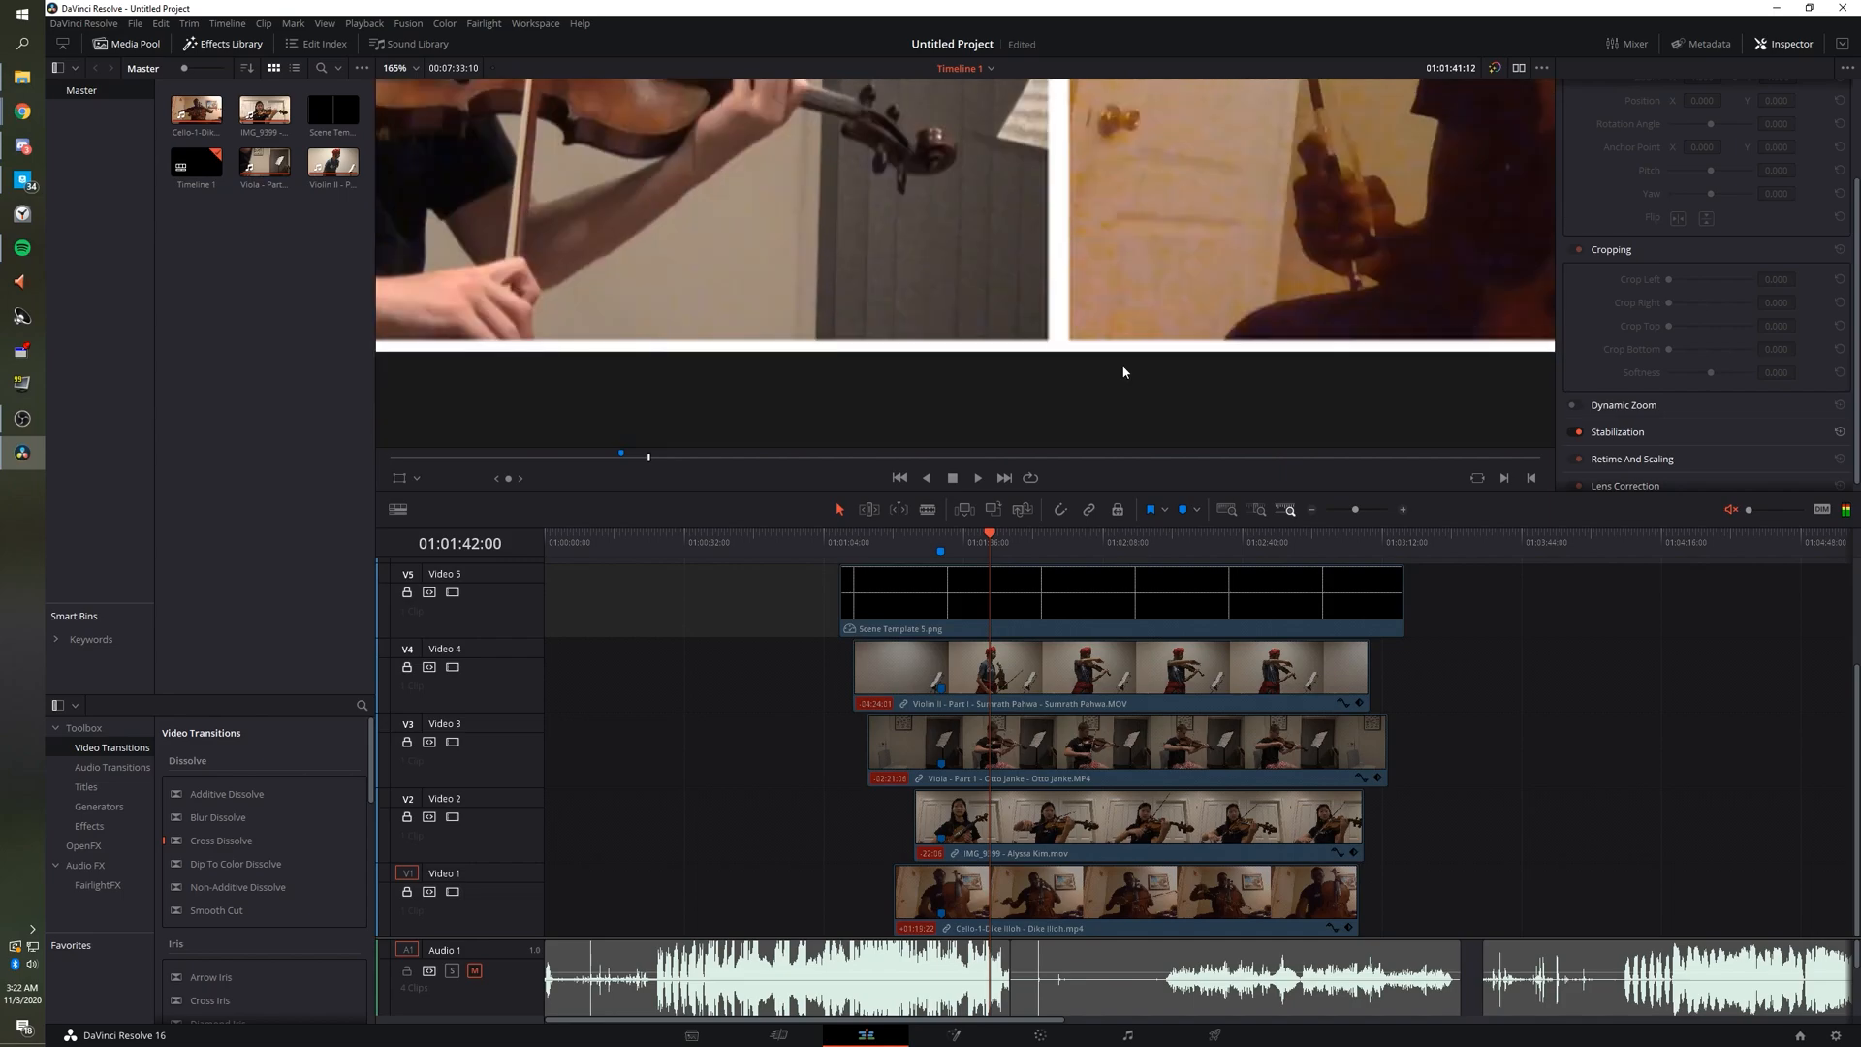
pyautogui.scroll(-5, 1150, 370)
pyautogui.scroll(1, 1144, 393)
pyautogui.hscroll(1, 1138, 415)
pyautogui.hscroll(10, 1138, 410)
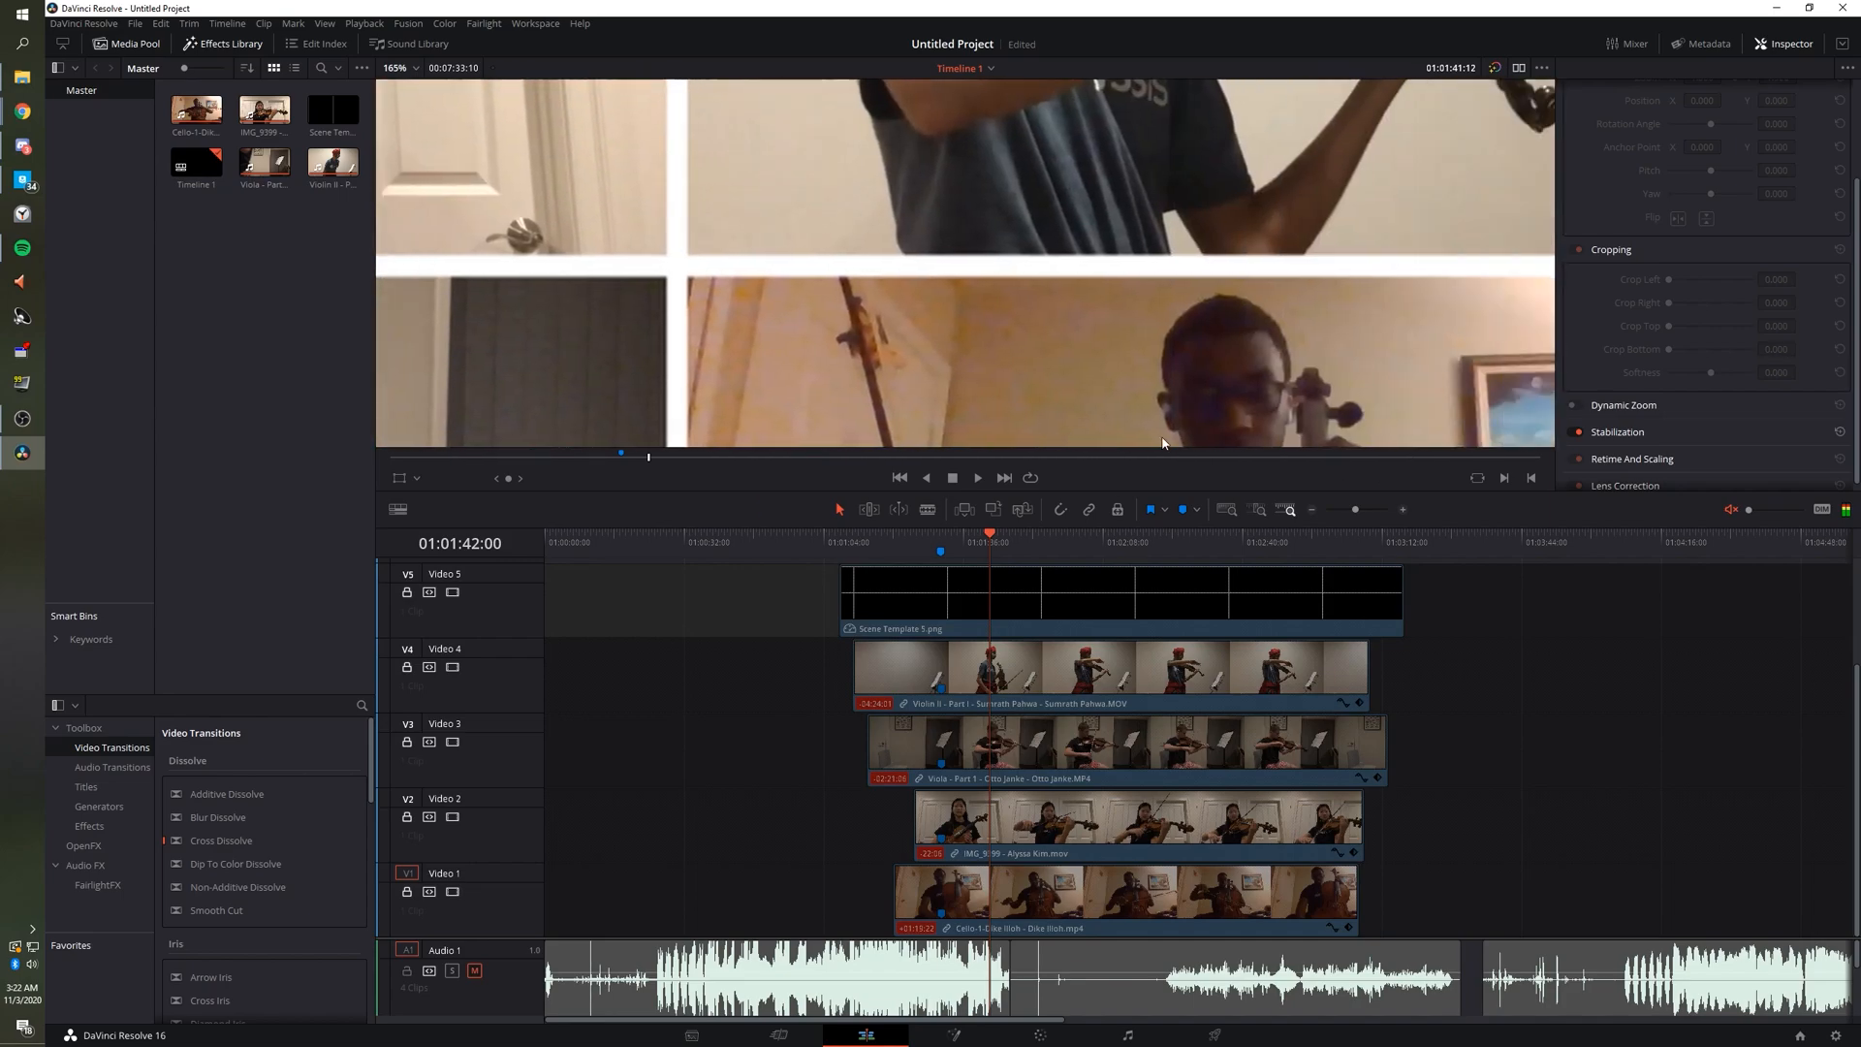
pyautogui.scroll(-3, 1115, 381)
pyautogui.scroll(-5, 1115, 384)
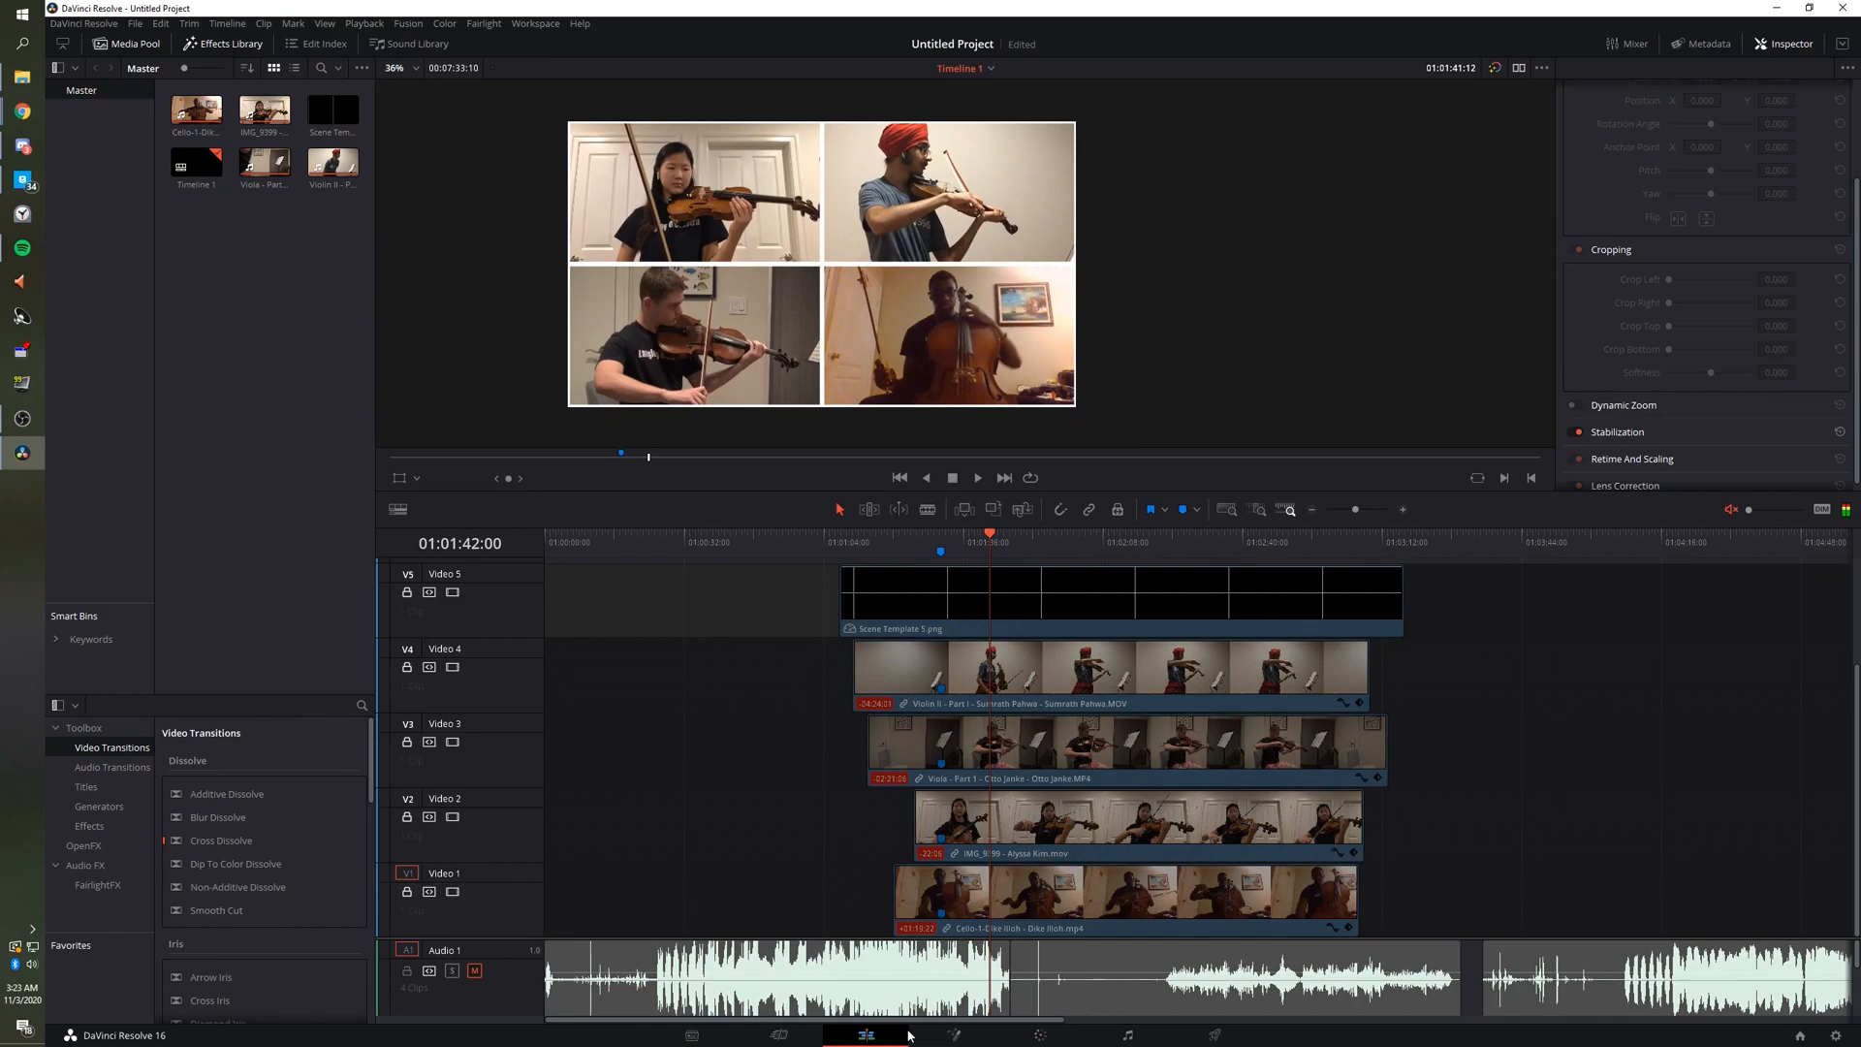
# Scrub later frames, select IMG_9399, and return the playhead to 01:01:28:12.
pyautogui.moveTo(1067, 554); pyautogui.dragTo(1322, 555)
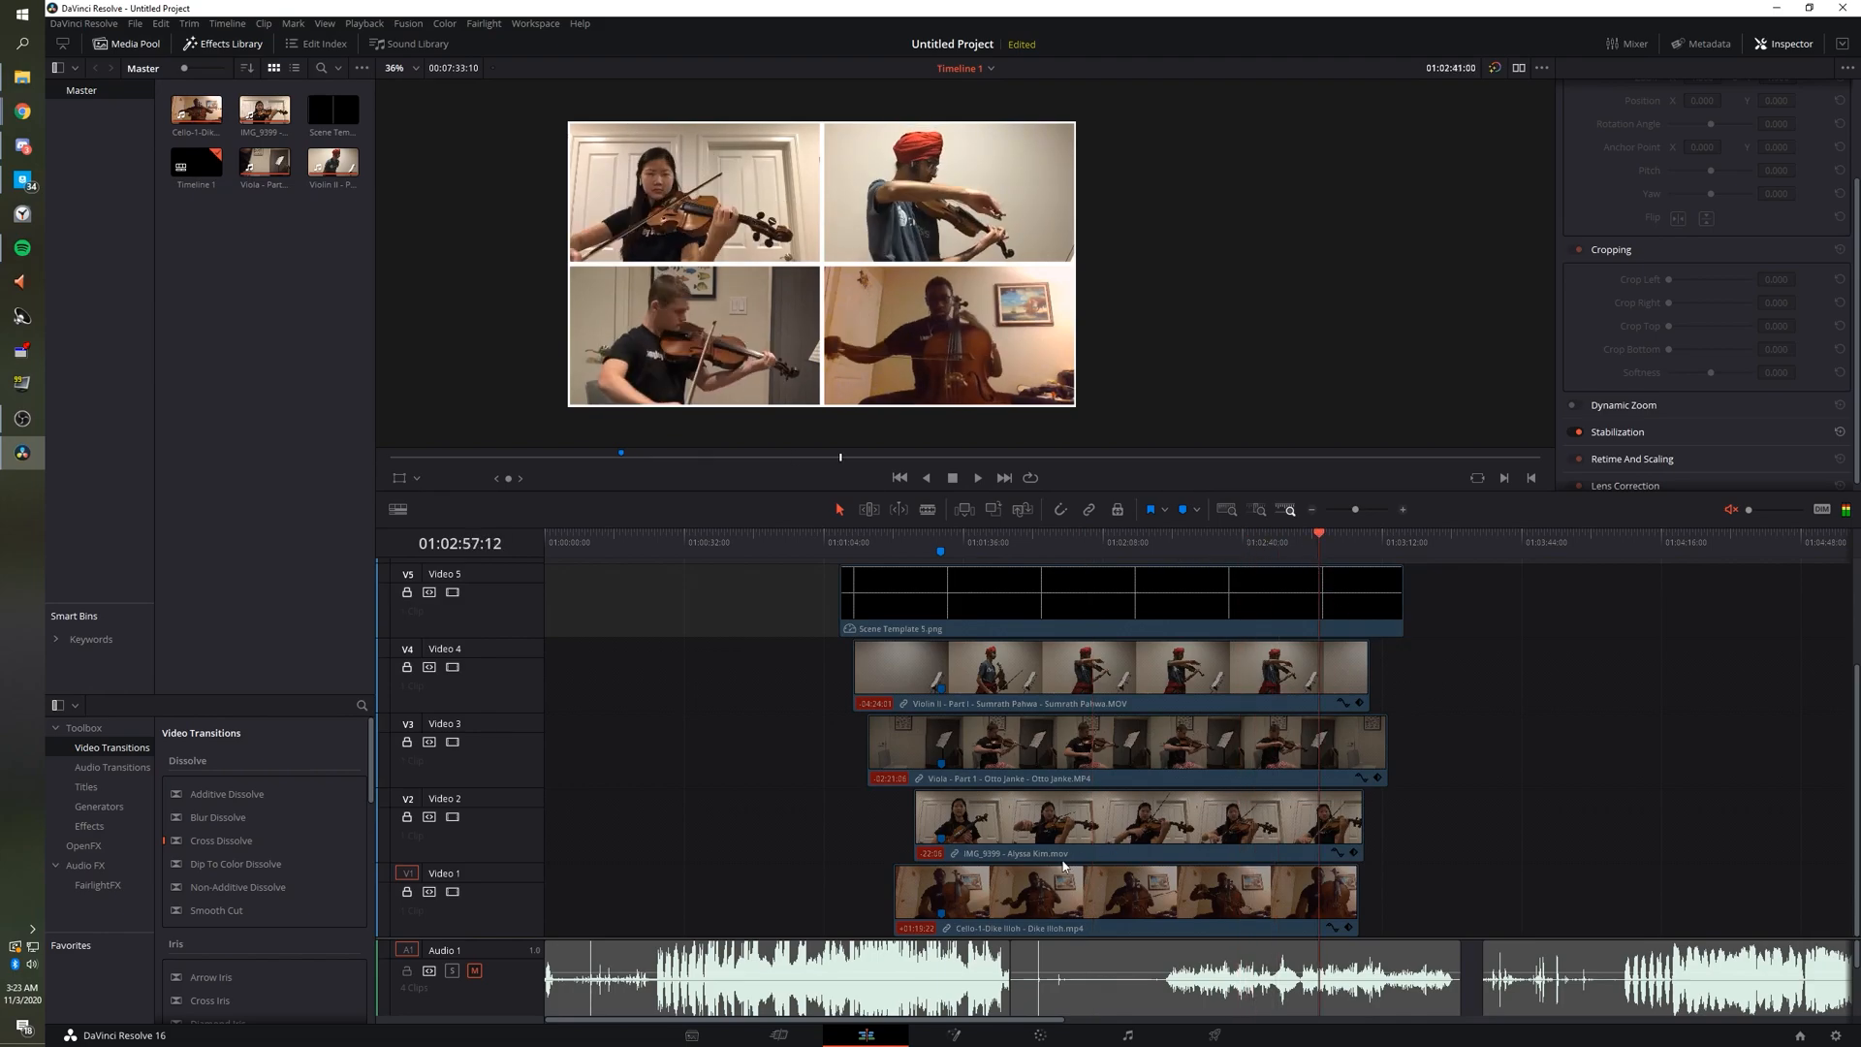
pyautogui.click(1064, 839)
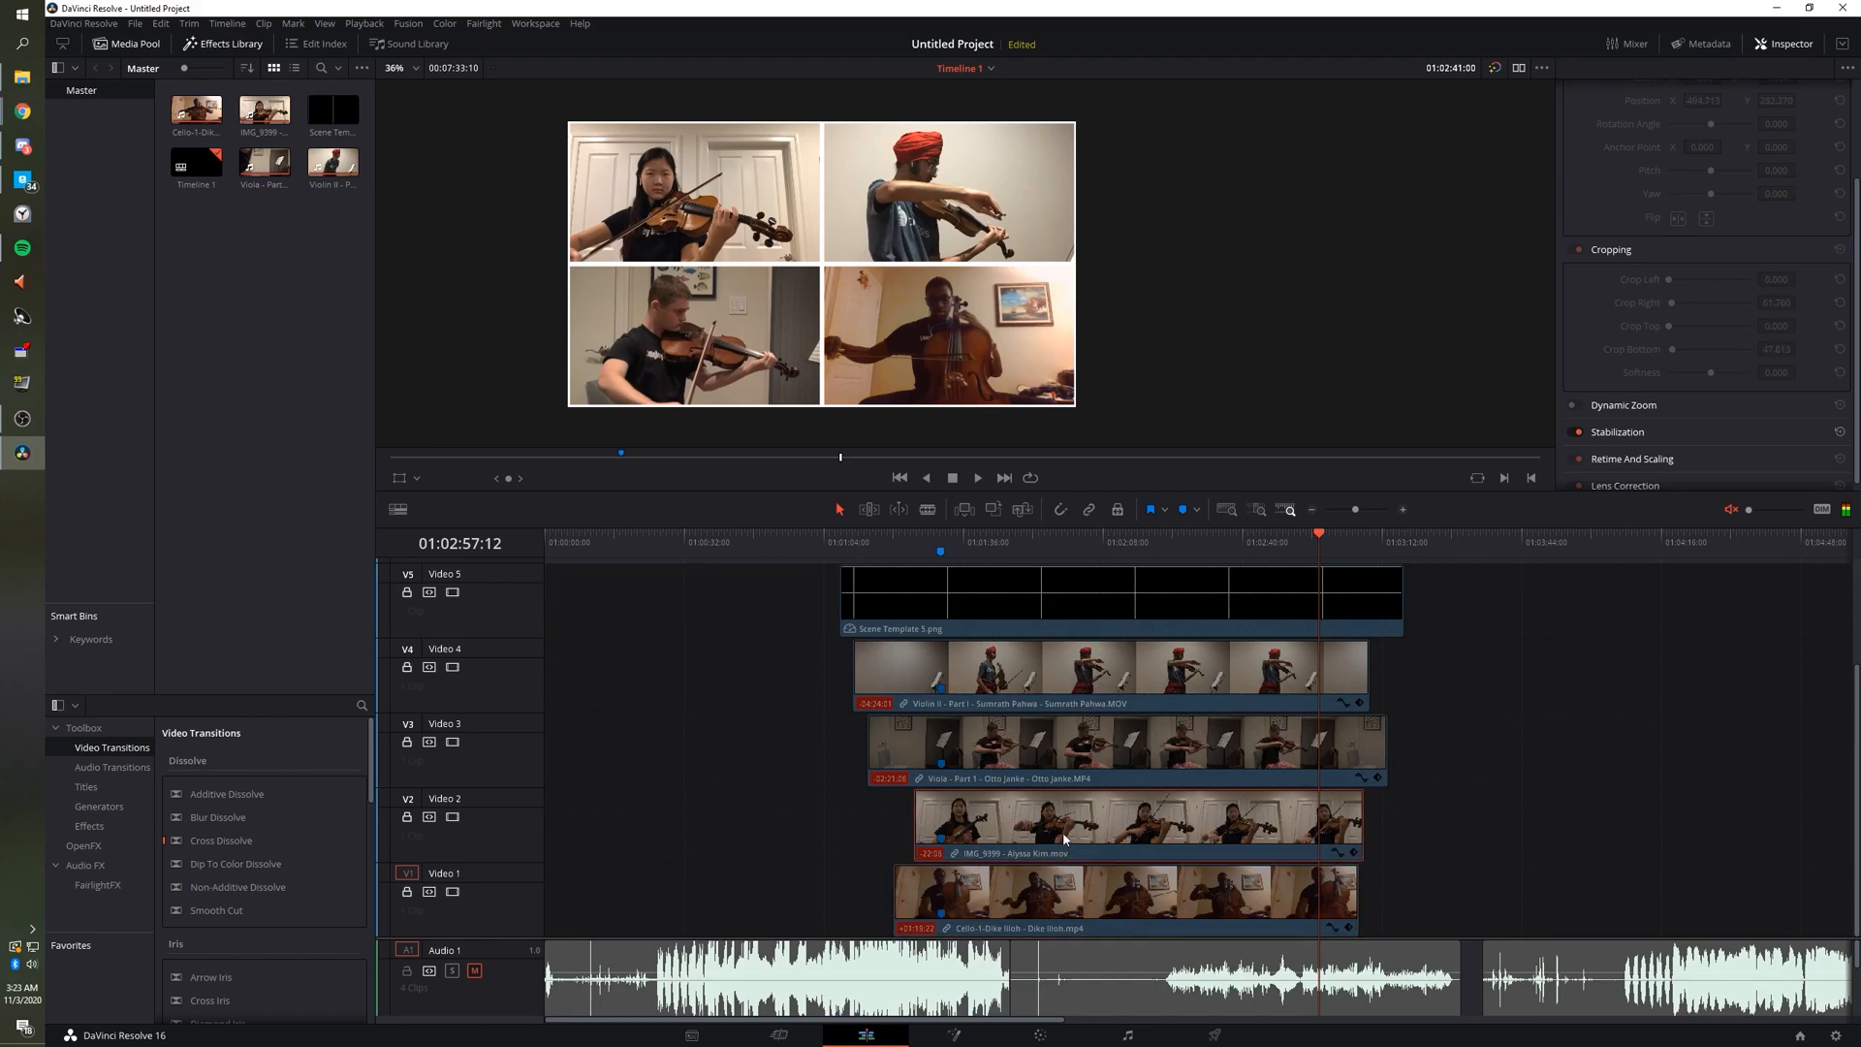
pyautogui.click(932, 542)
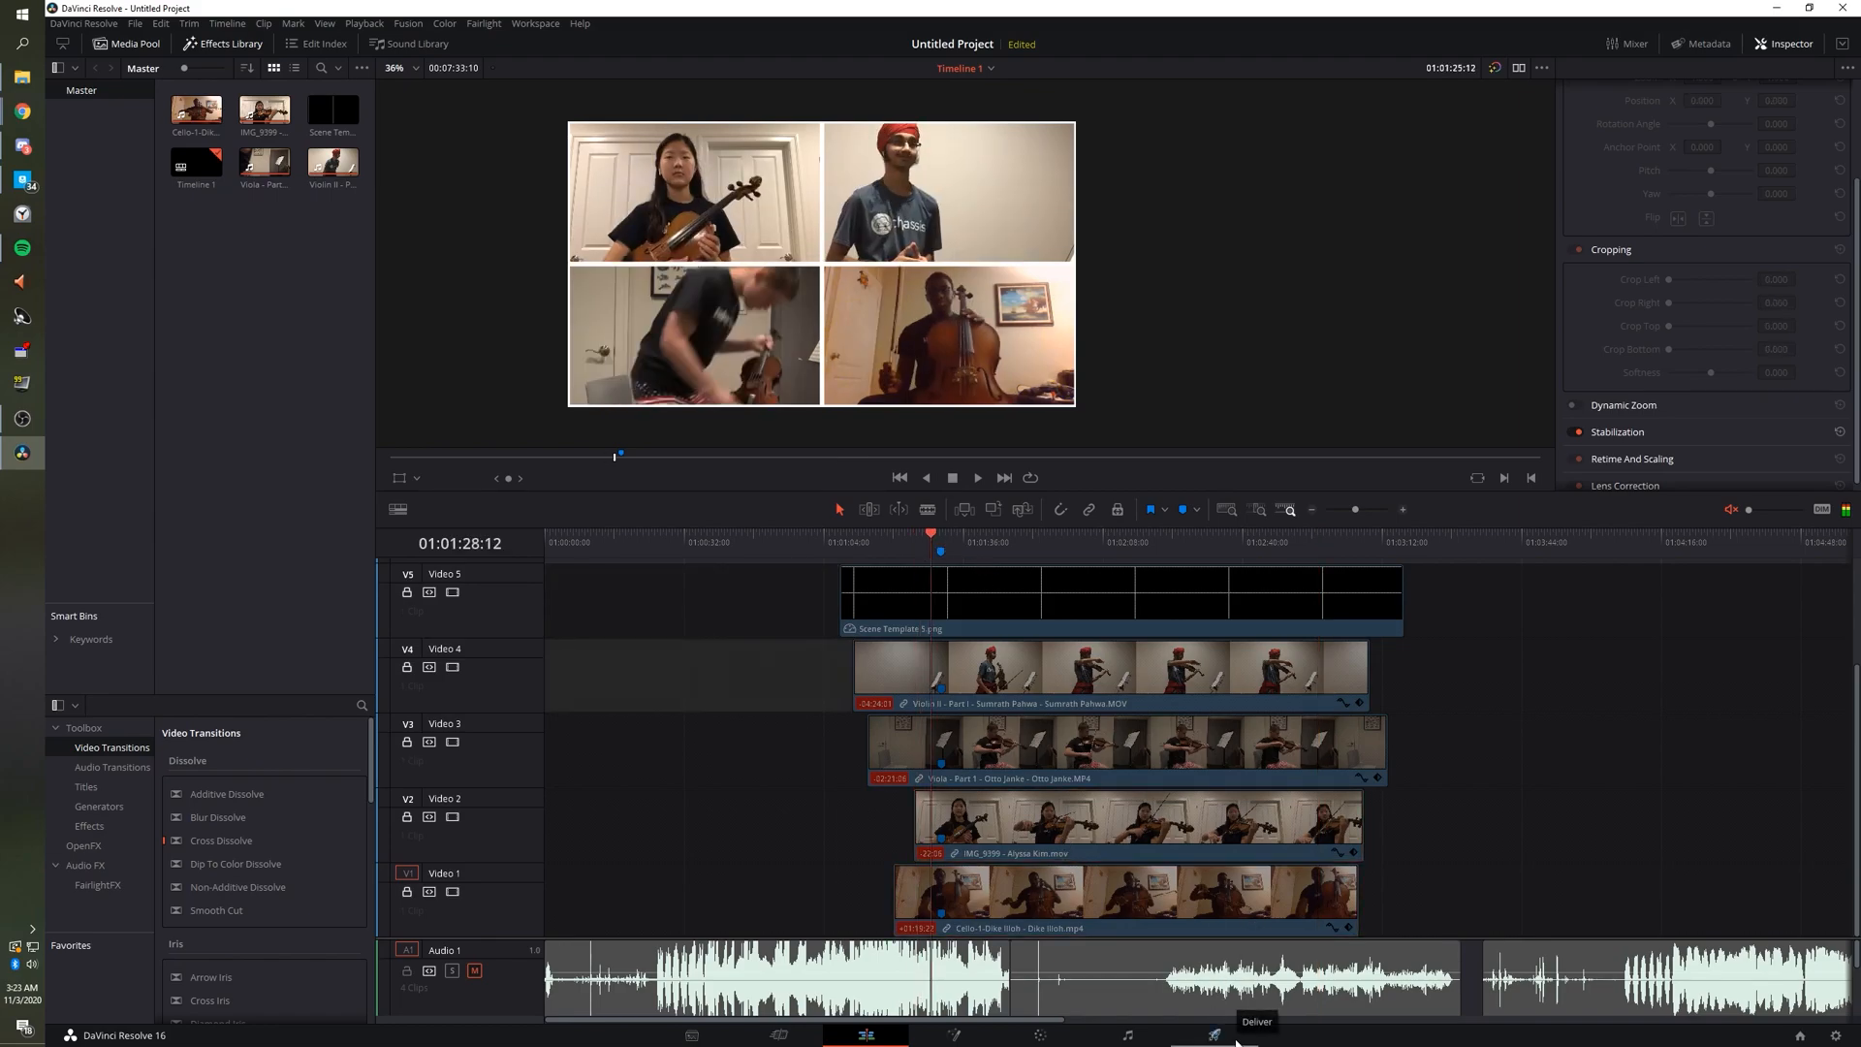
# Reach the Deliver page render settings, dismissing the Downloads window, and select the Filename field.
pyautogui.click(1214, 1036)
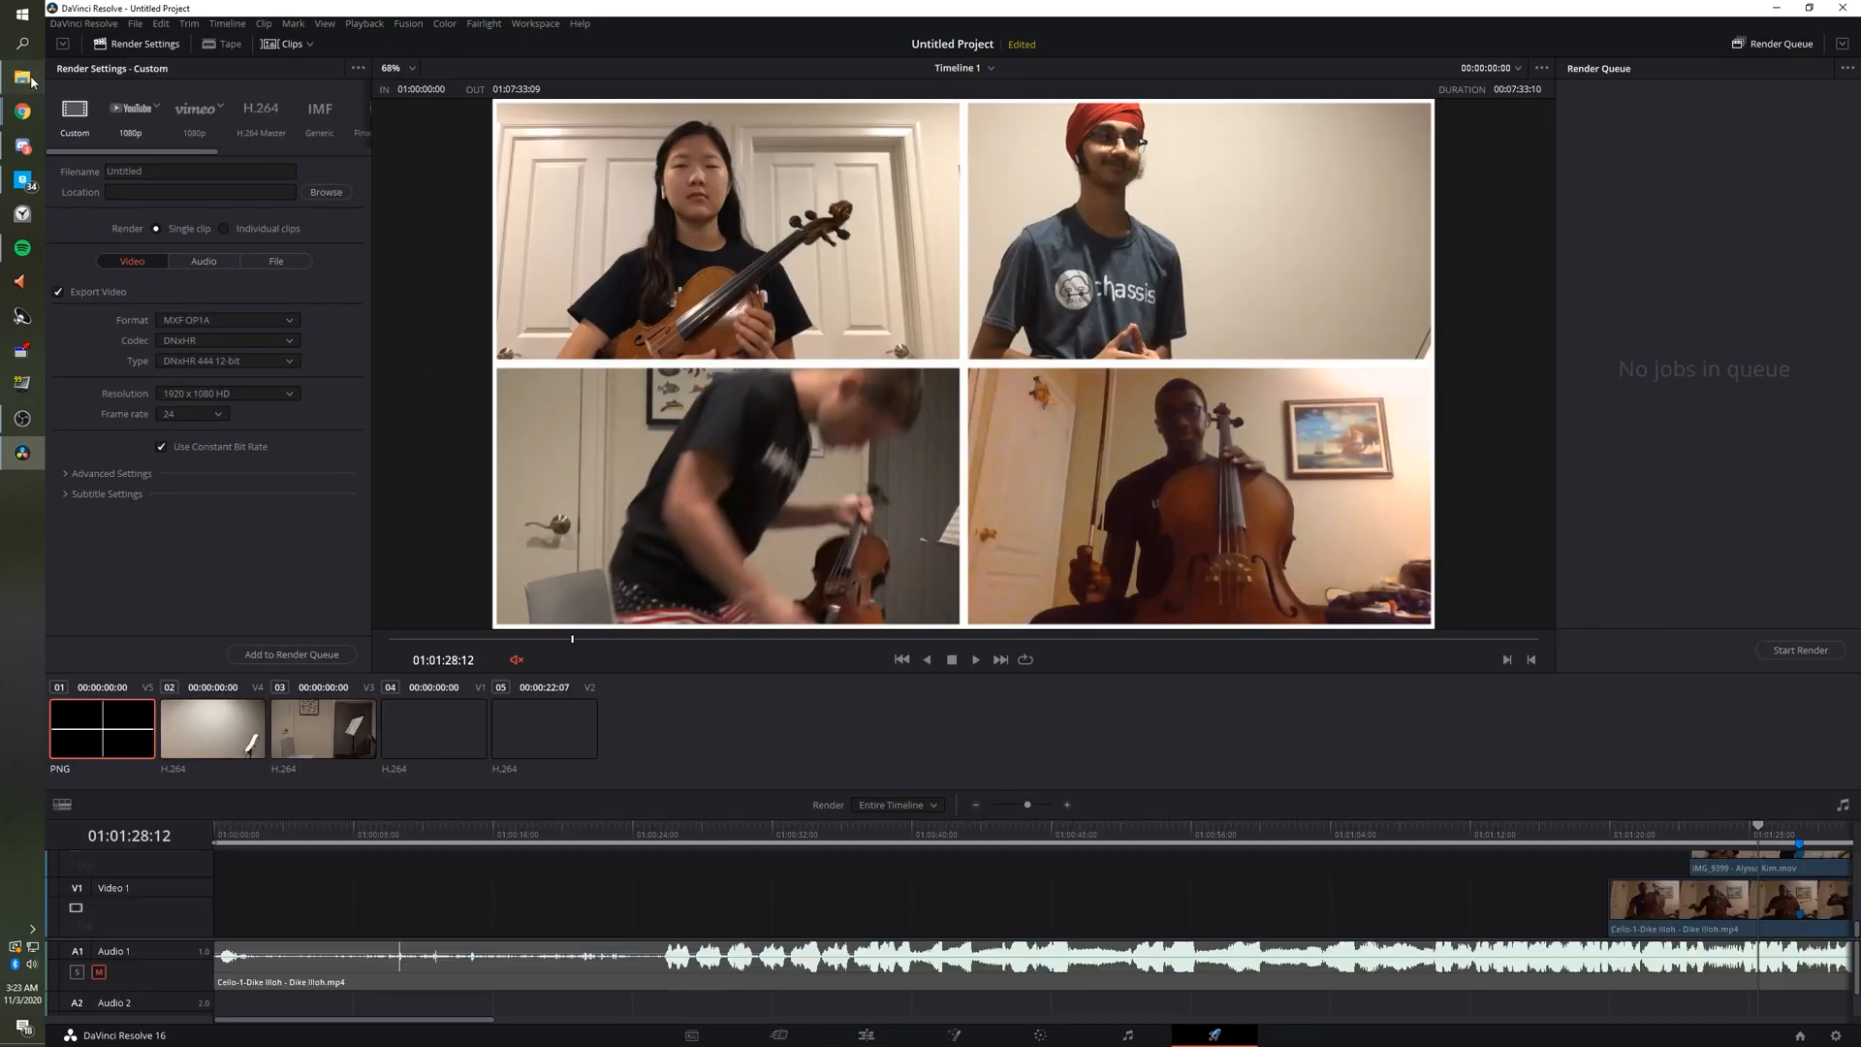
pyautogui.click(23, 77)
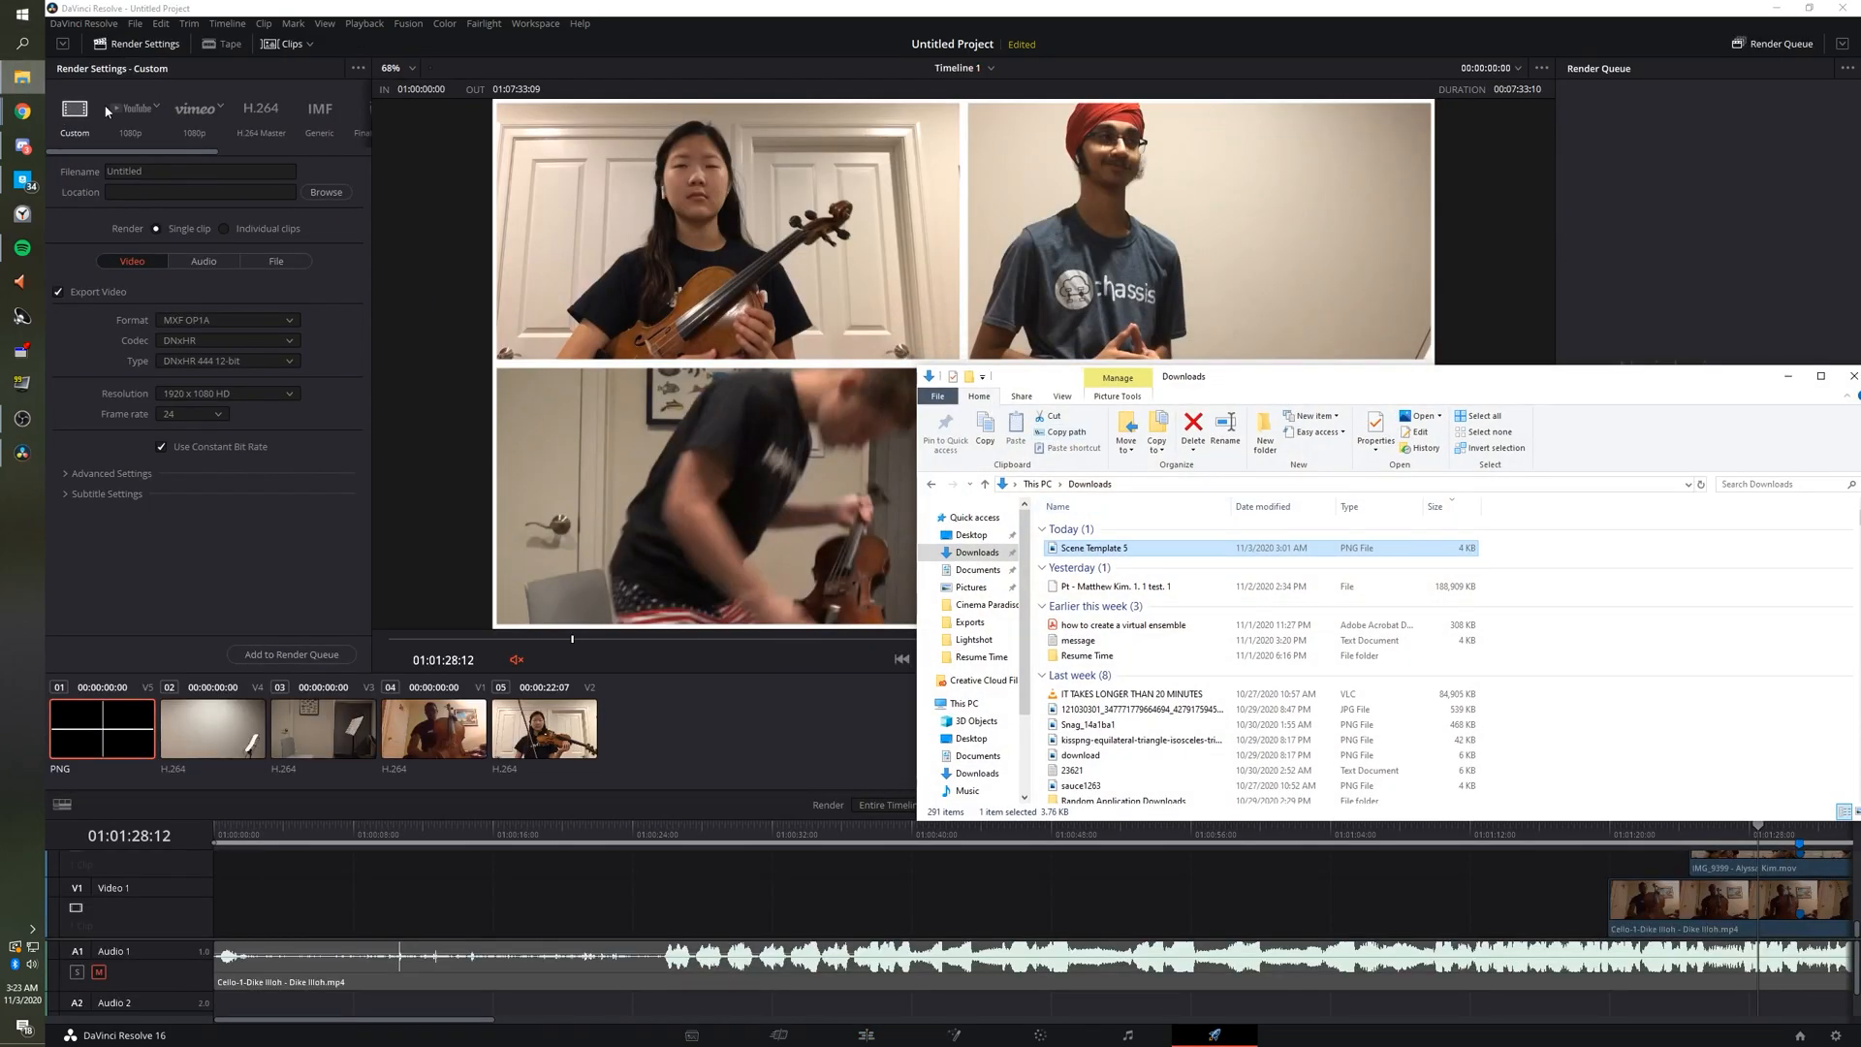
pyautogui.click(1775, 389)
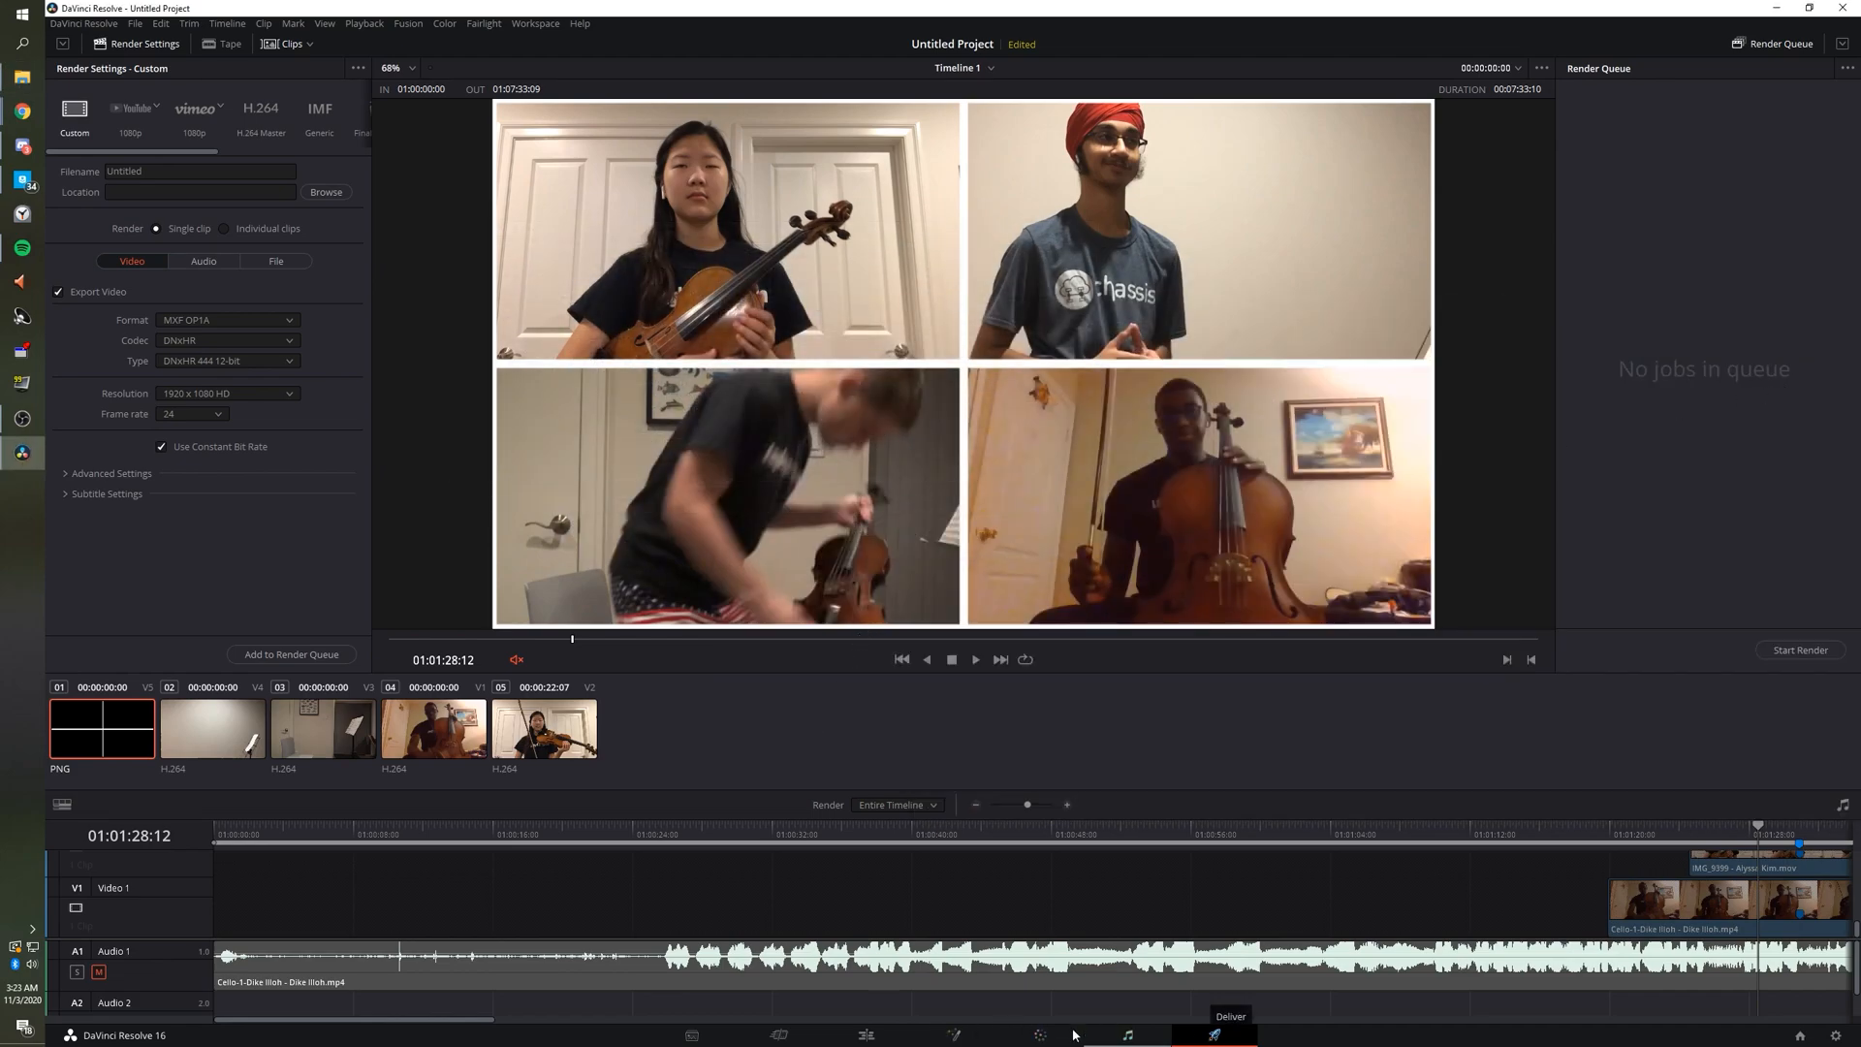
pyautogui.click(866, 1035)
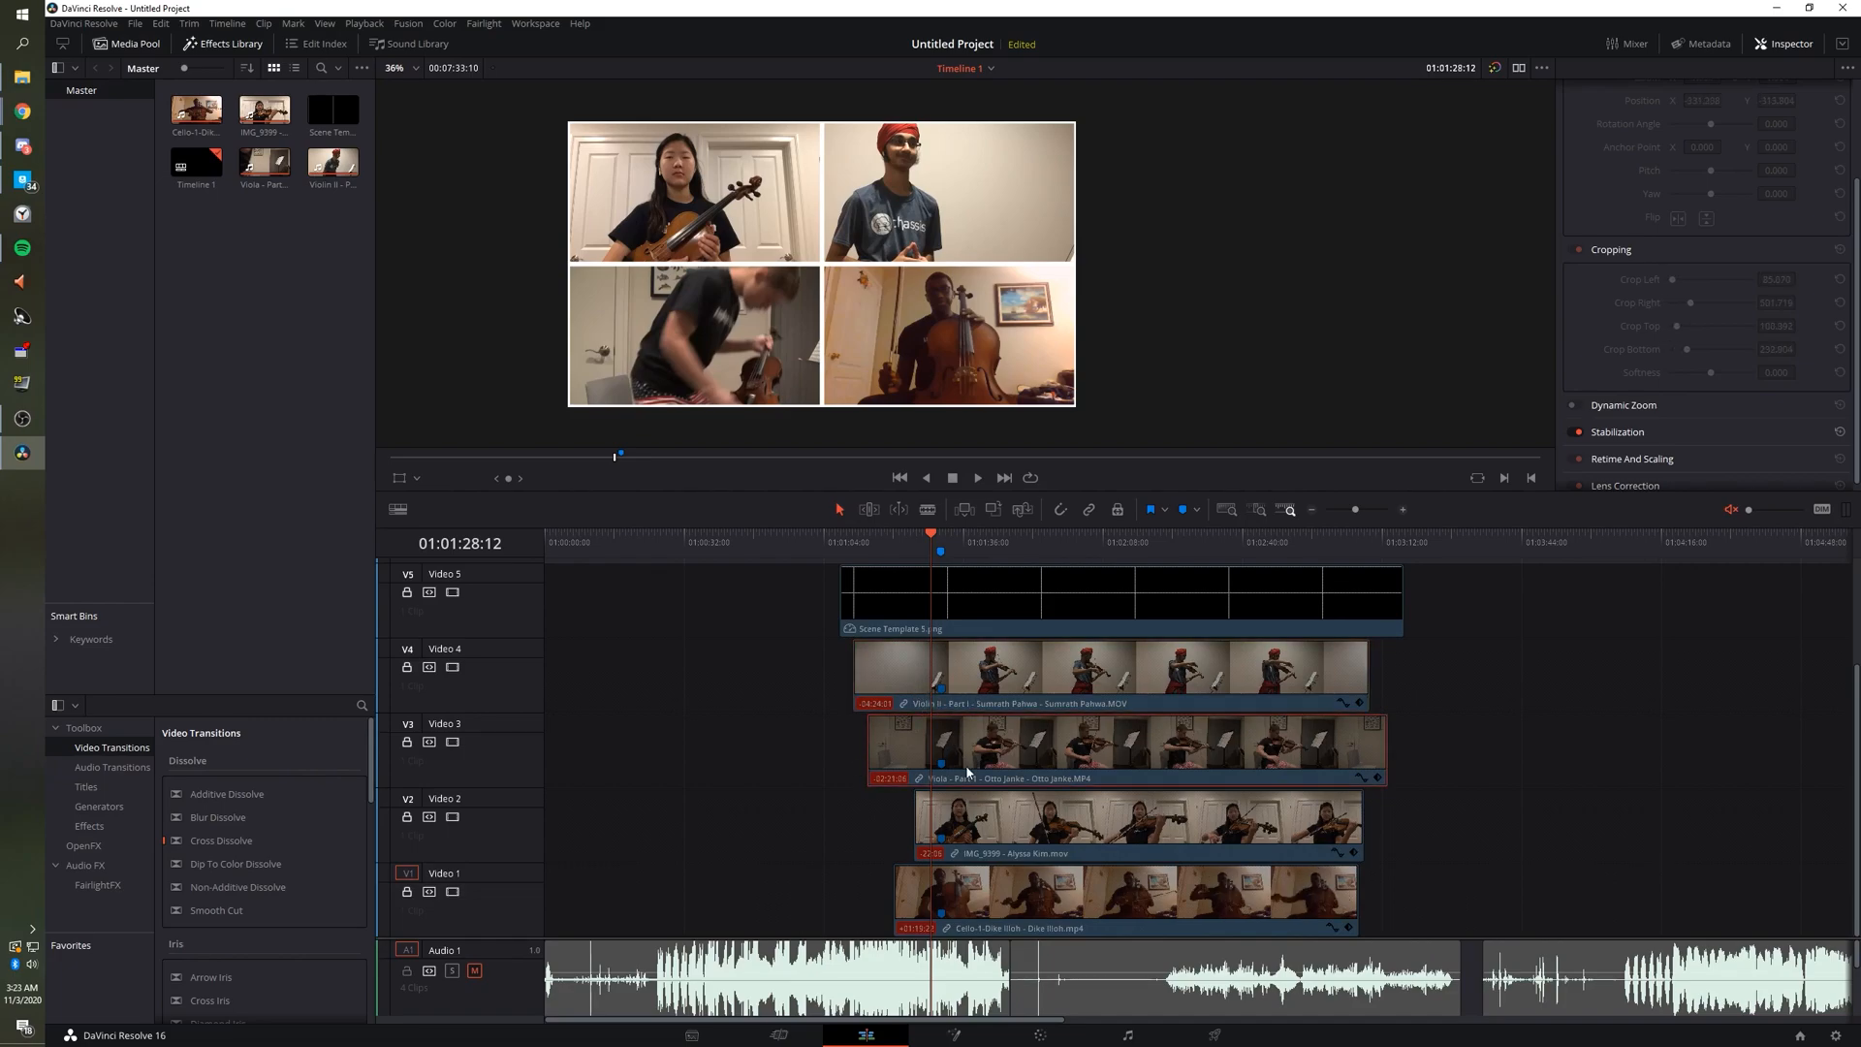
pyautogui.click(974, 824)
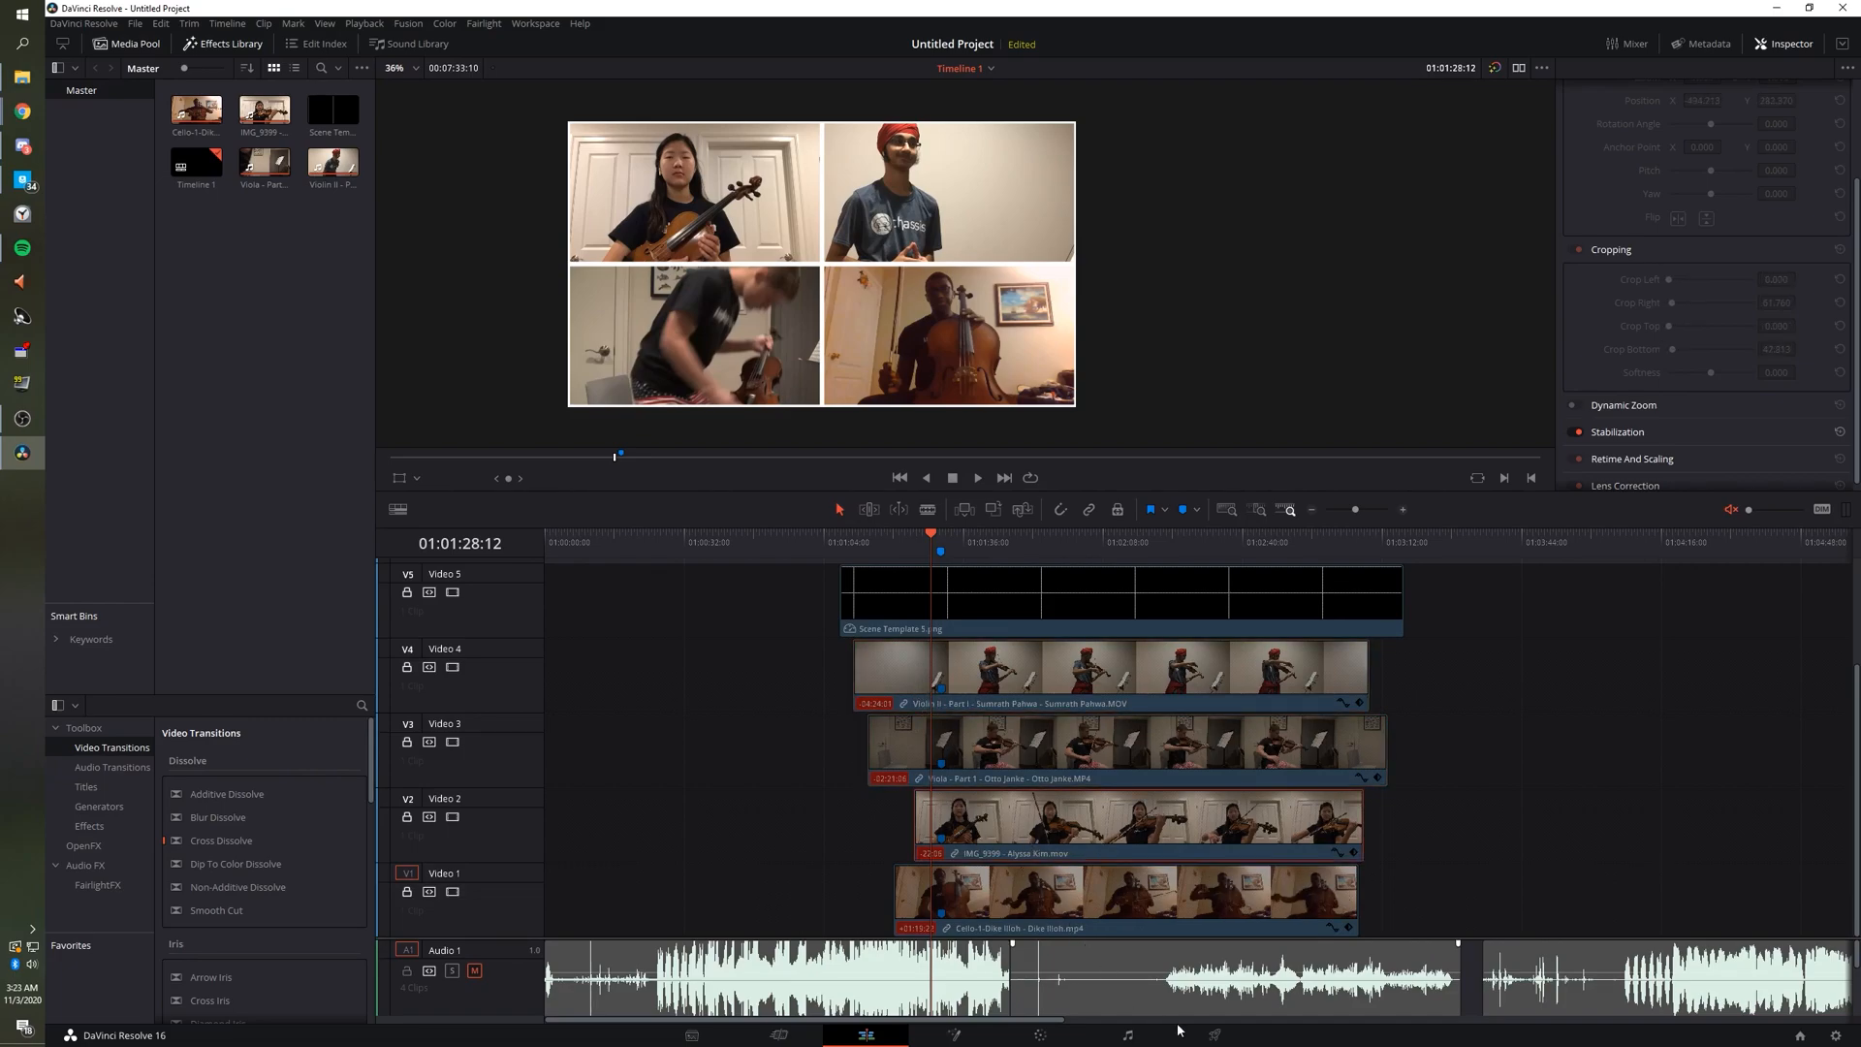
pyautogui.click(1215, 1035)
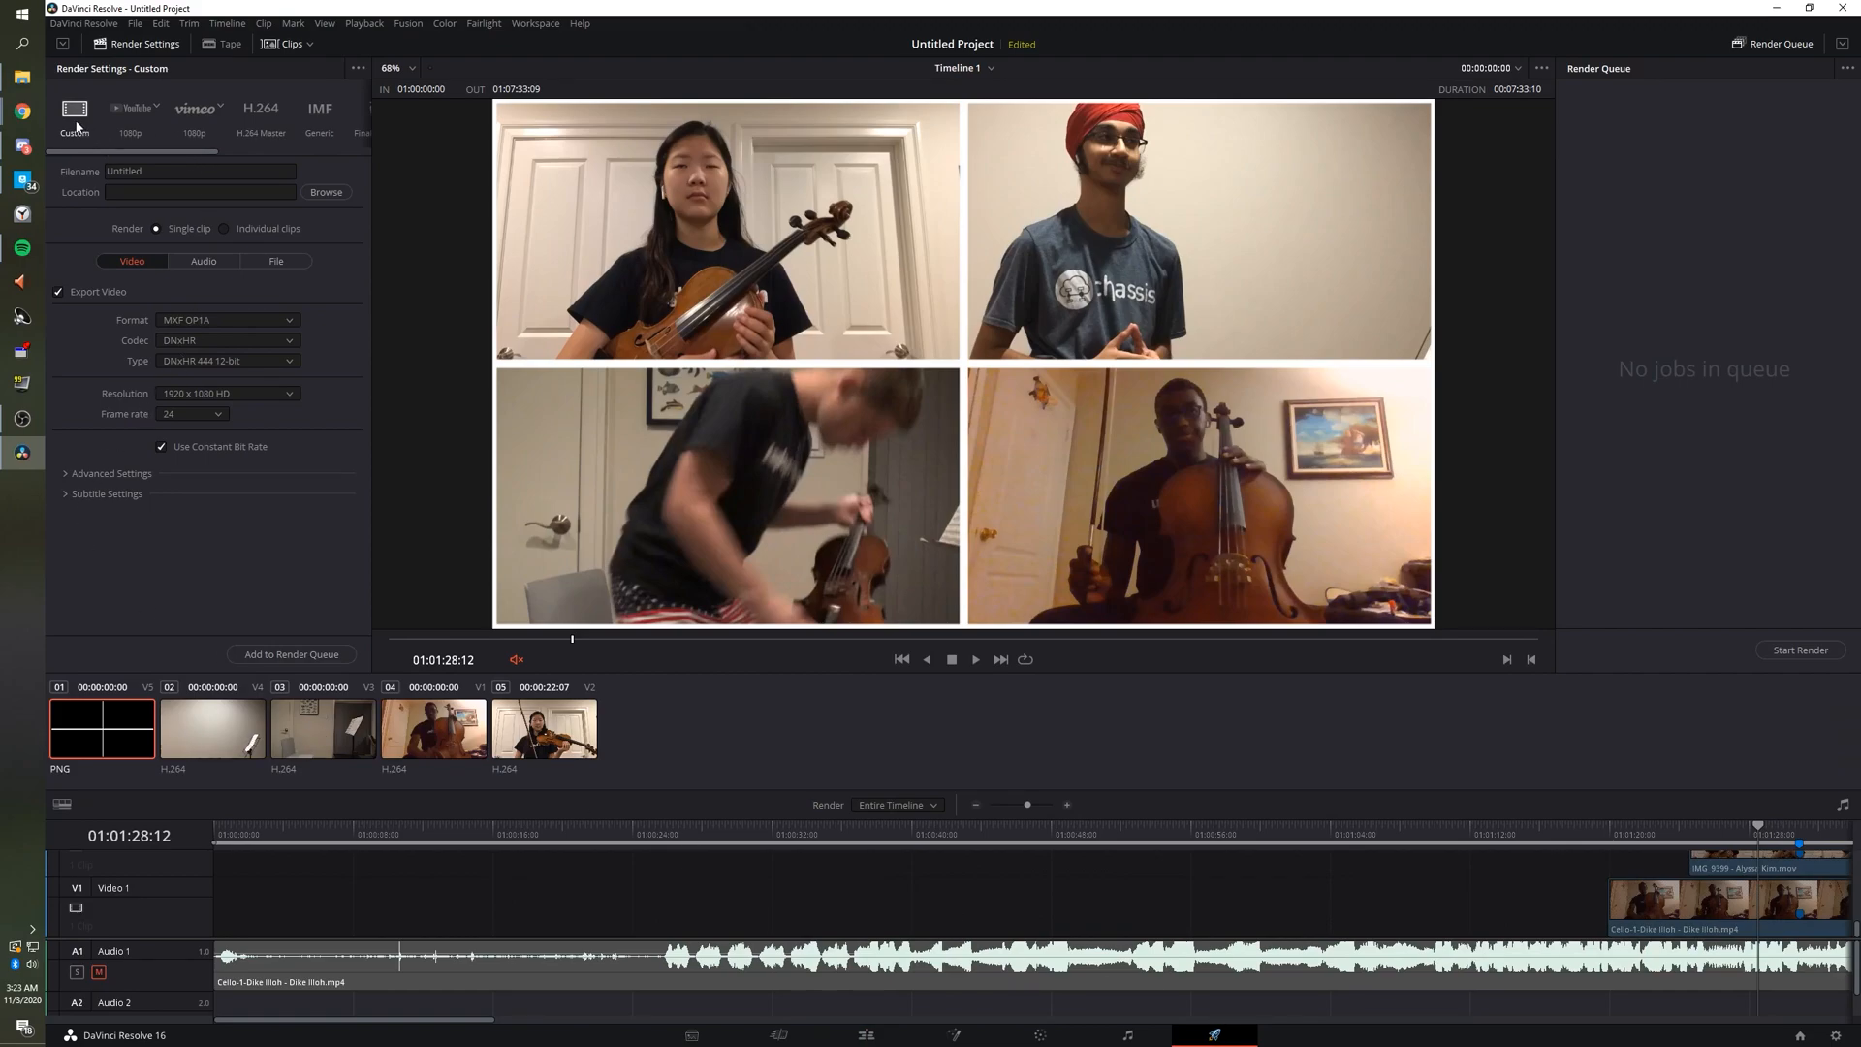
pyautogui.click(158, 175)
# Bring the Tech Team Scene Submission Form window forward in Chrome.
pyautogui.click(22, 111)
pyautogui.moveTo(76, 136)
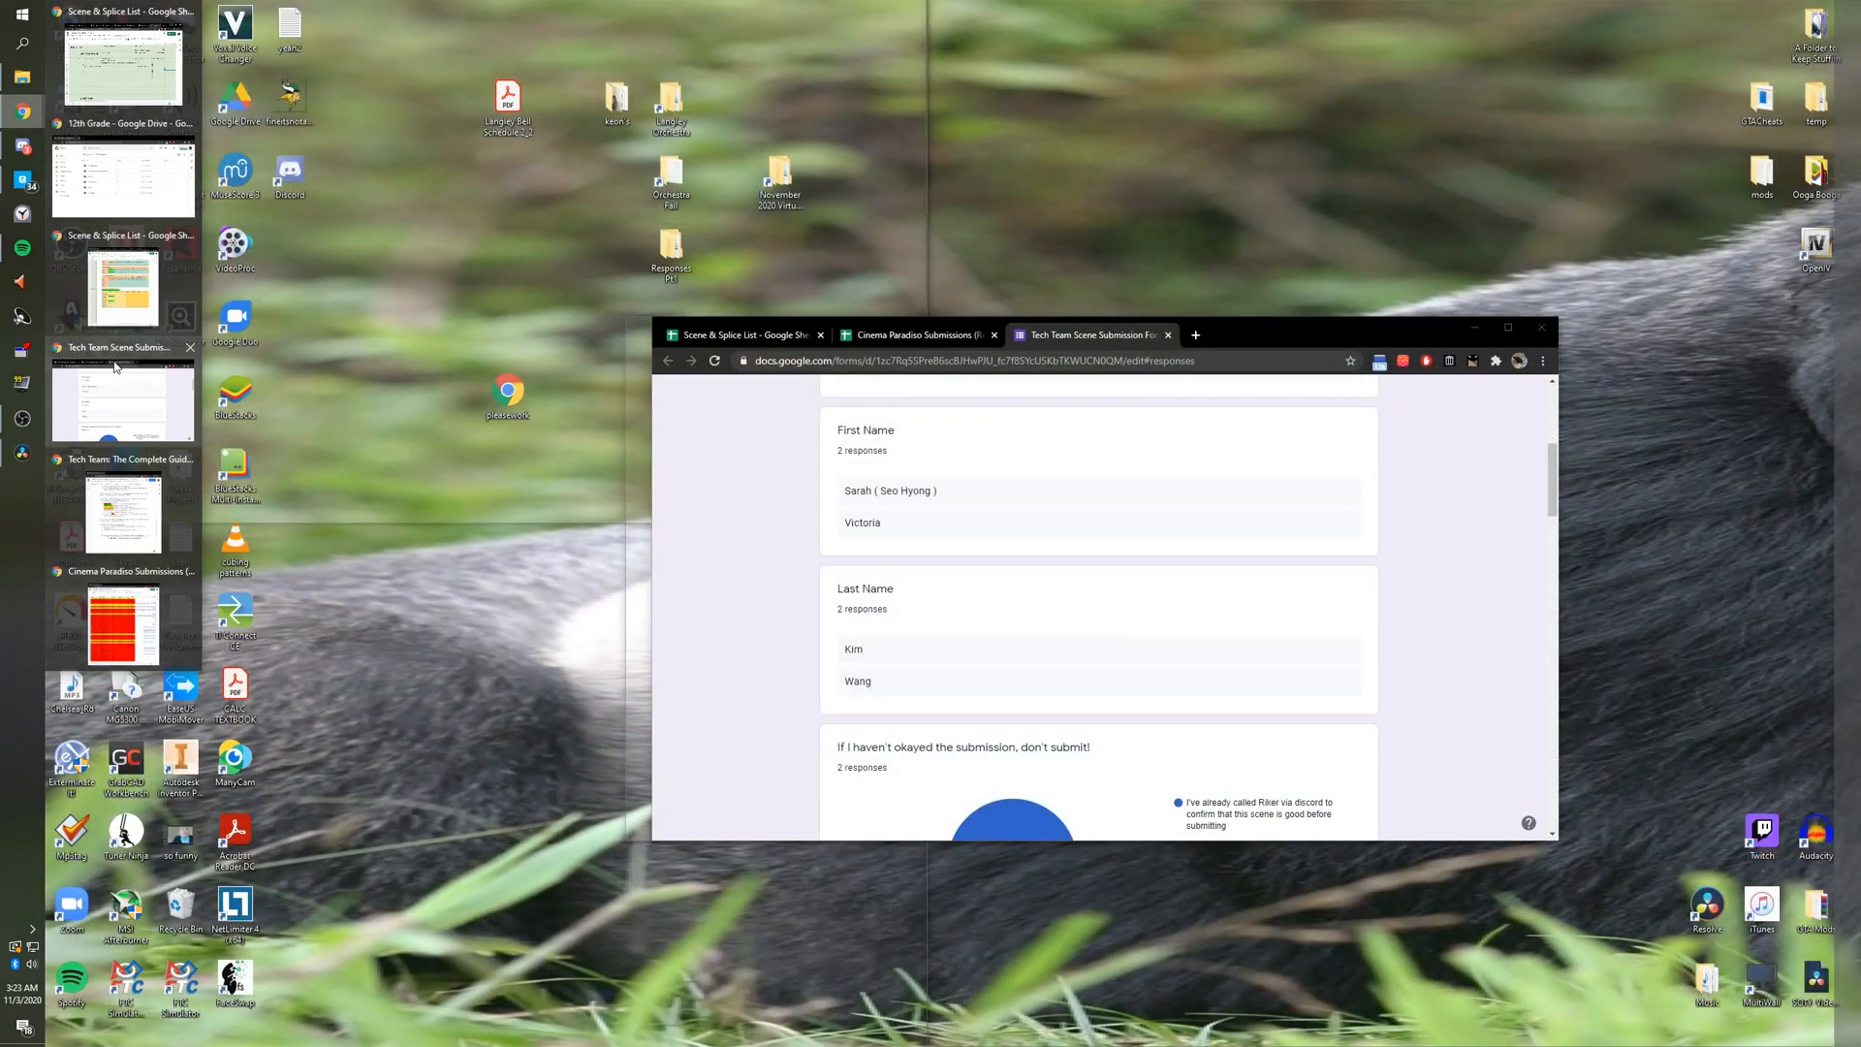
pyautogui.click(121, 366)
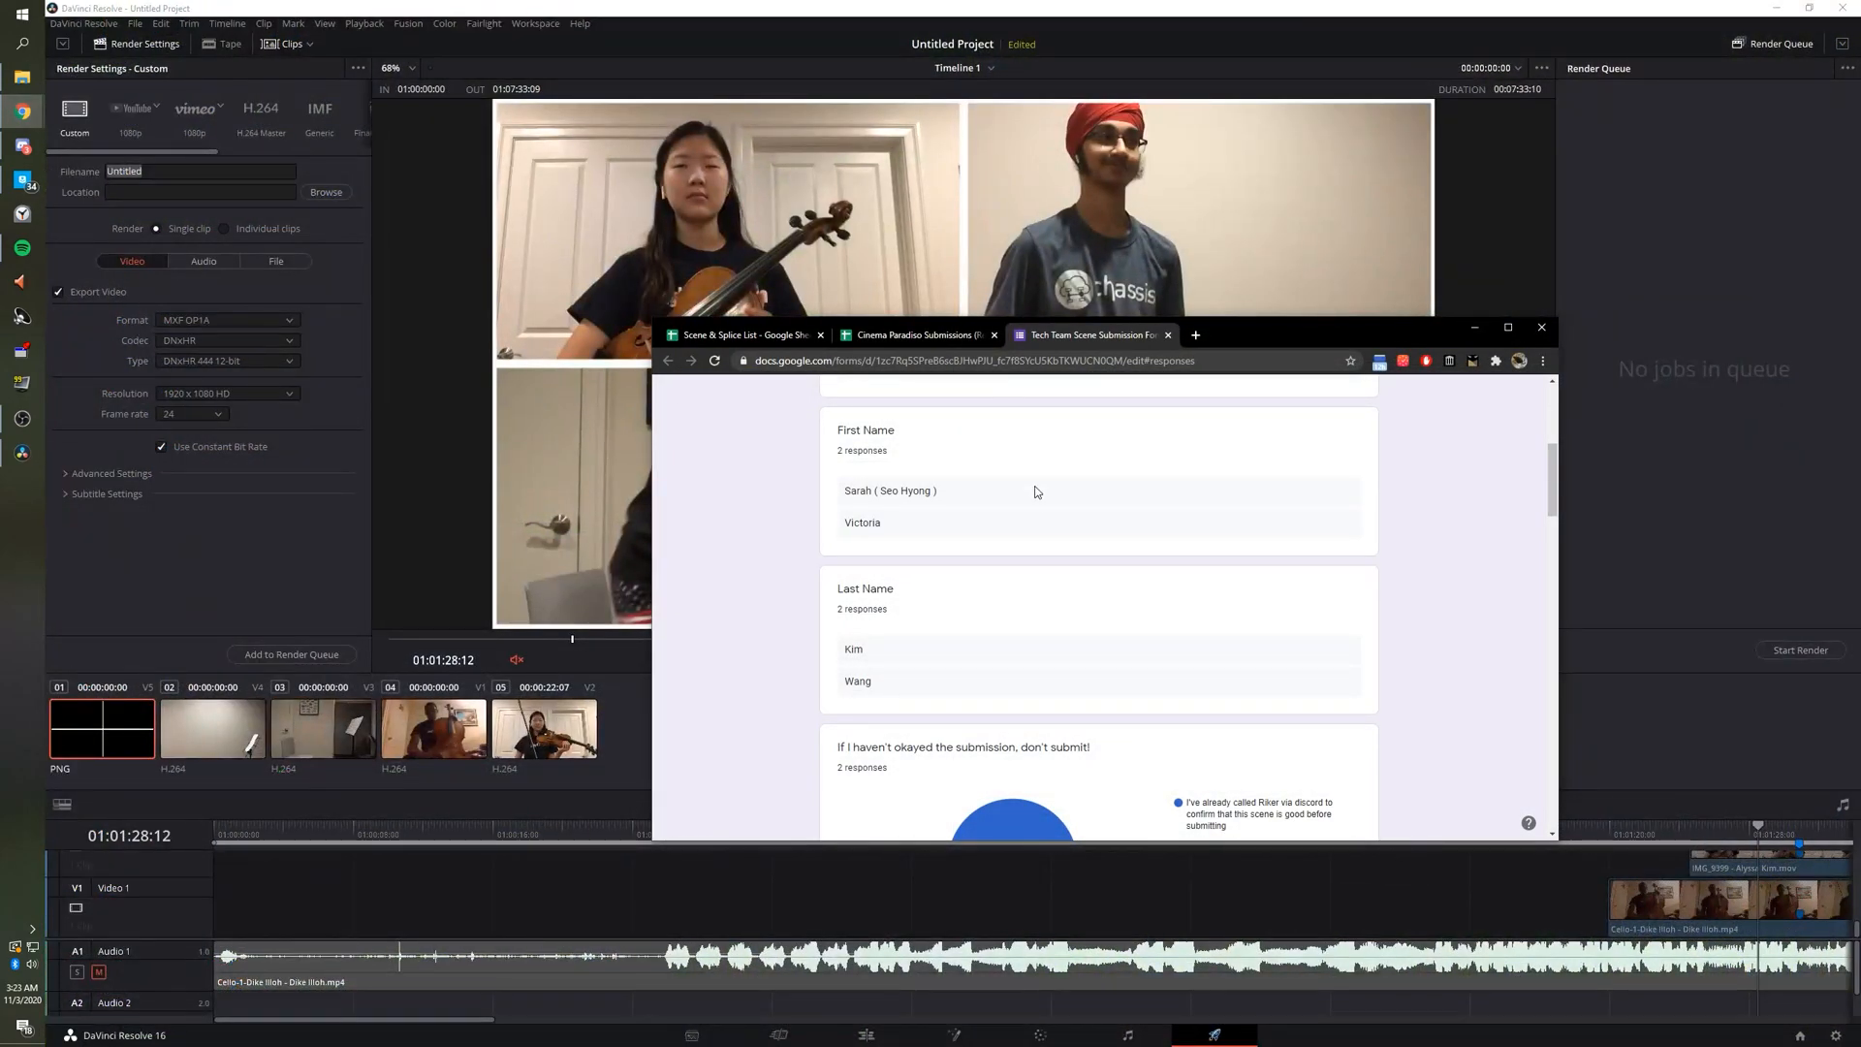
pyautogui.scroll(-15, 1032, 495)
pyautogui.scroll(15, 1011, 560)
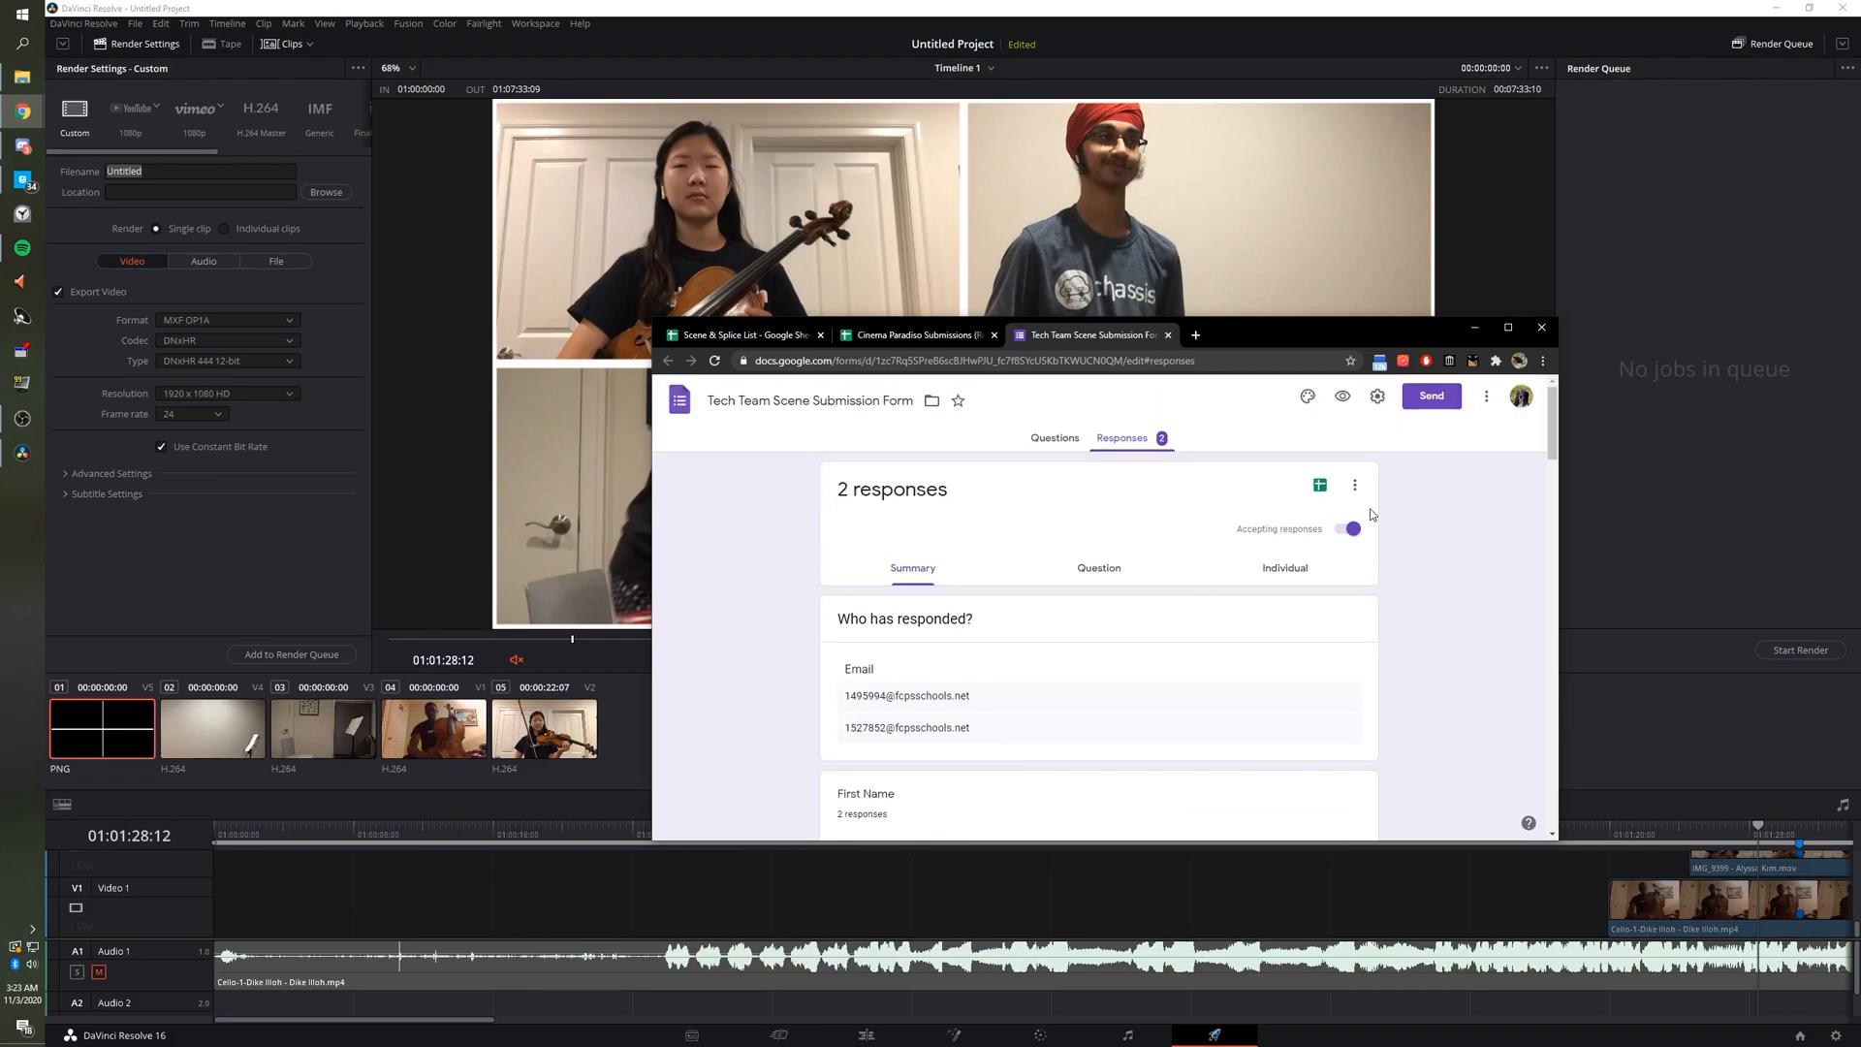
# Open the form's responses sheet, check the uploaded-file link in L2, and return to Resolve.
pyautogui.click(1319, 485)
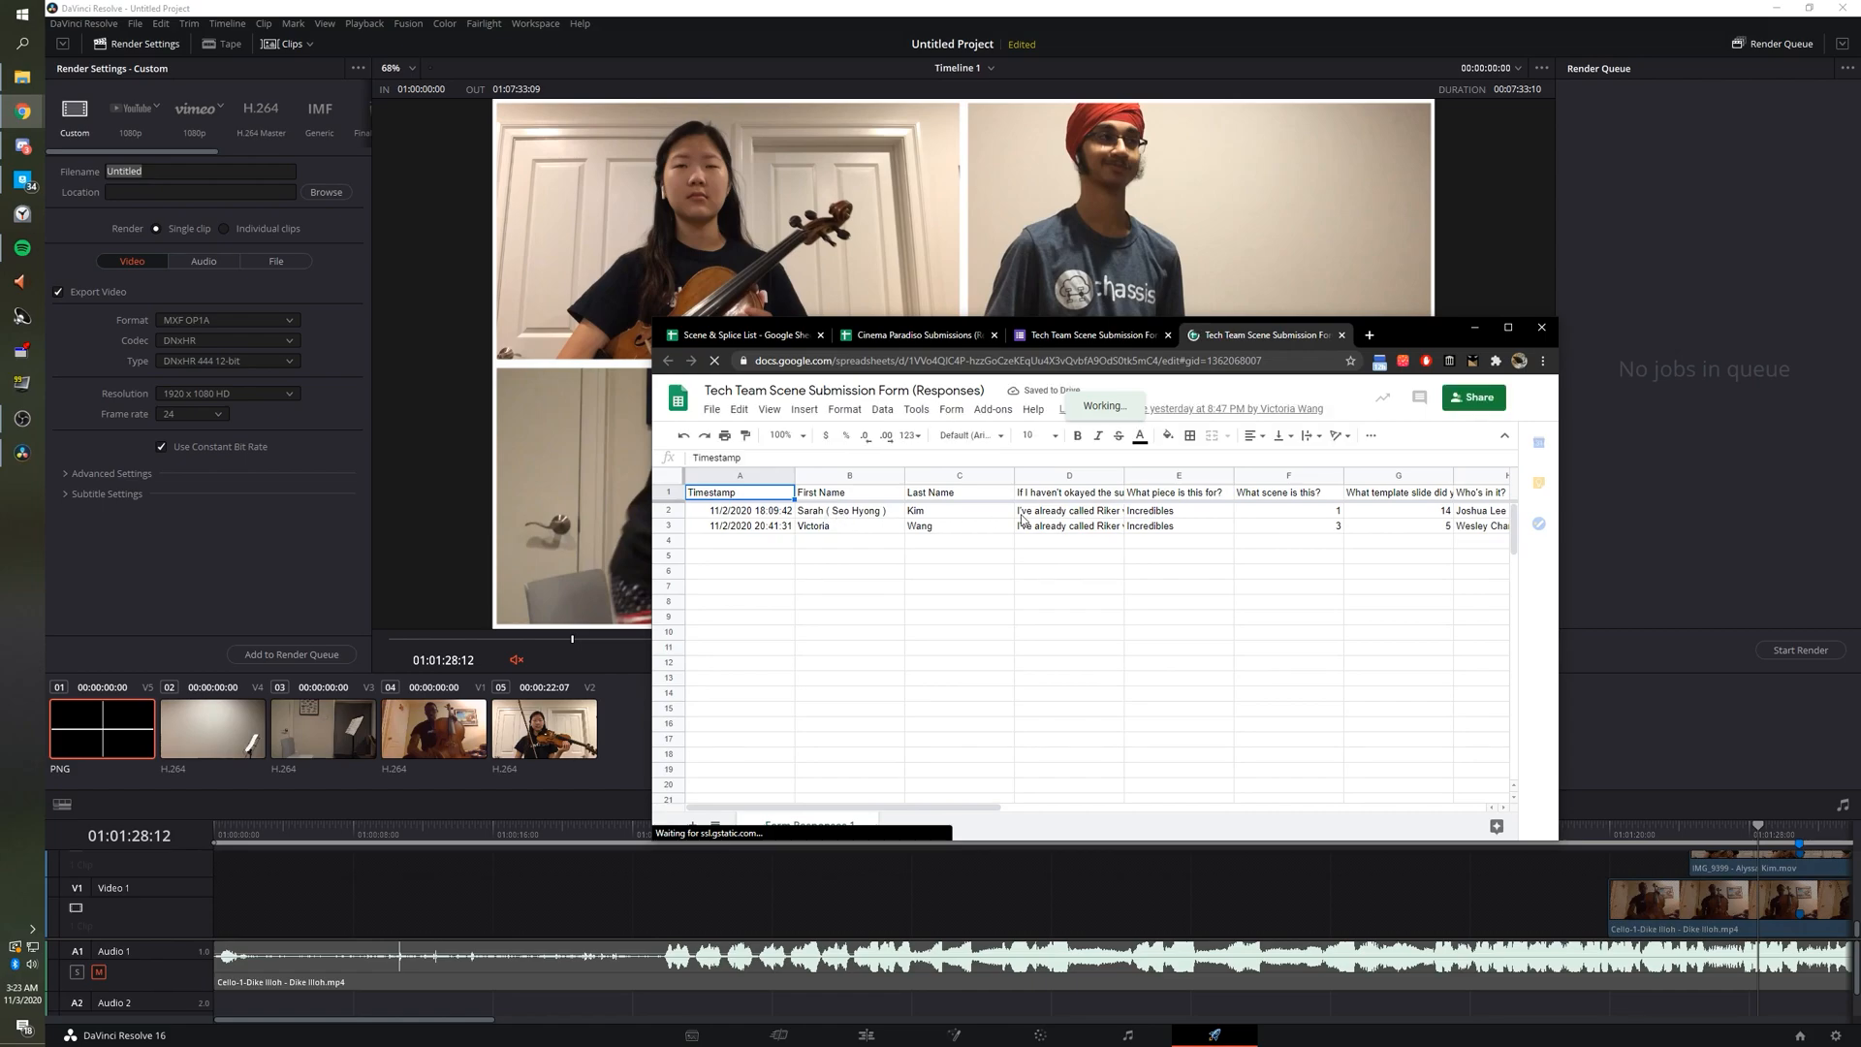
pyautogui.moveTo(924, 807); pyautogui.dragTo(1216, 810)
pyautogui.click(1284, 514)
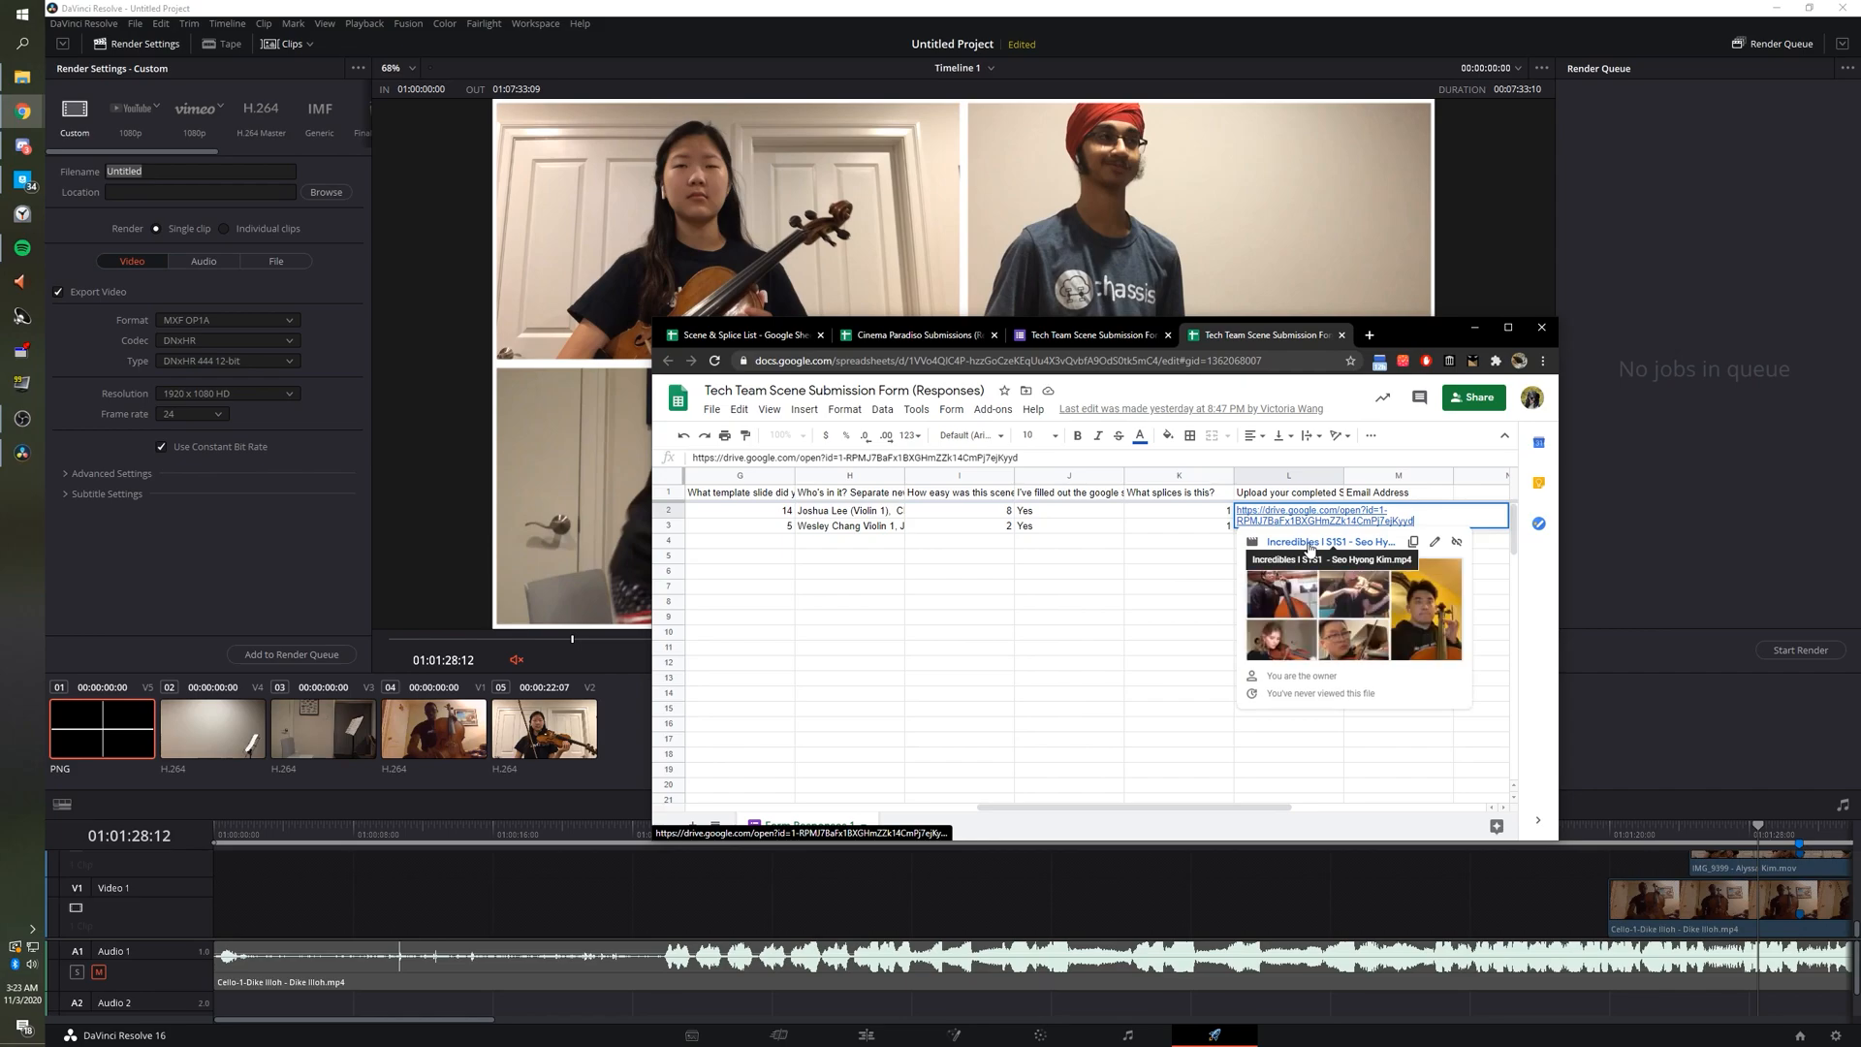
pyautogui.click(209, 171)
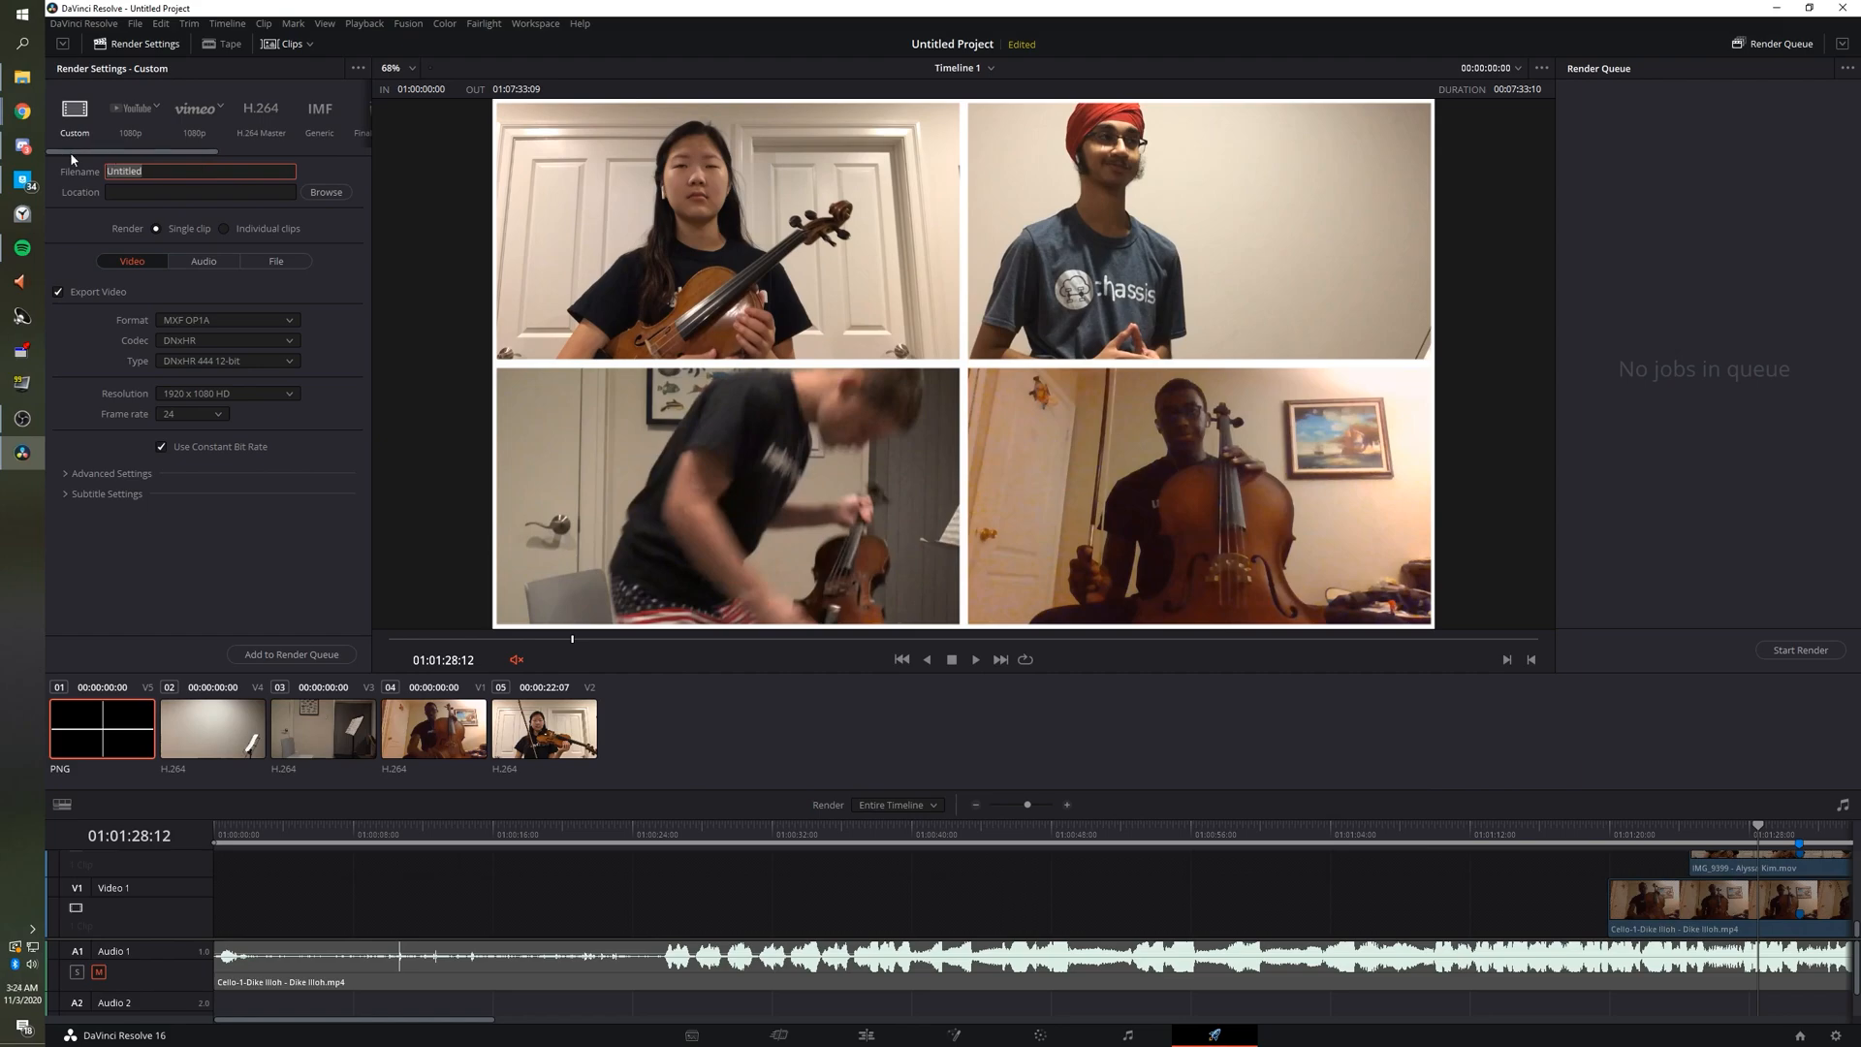
# Enter 'Cinema Paradiso -' as the render file name in place of Untitled.
pyautogui.write('Cinema Paradiso -')
pyautogui.hotkey('alt', 'Tab')
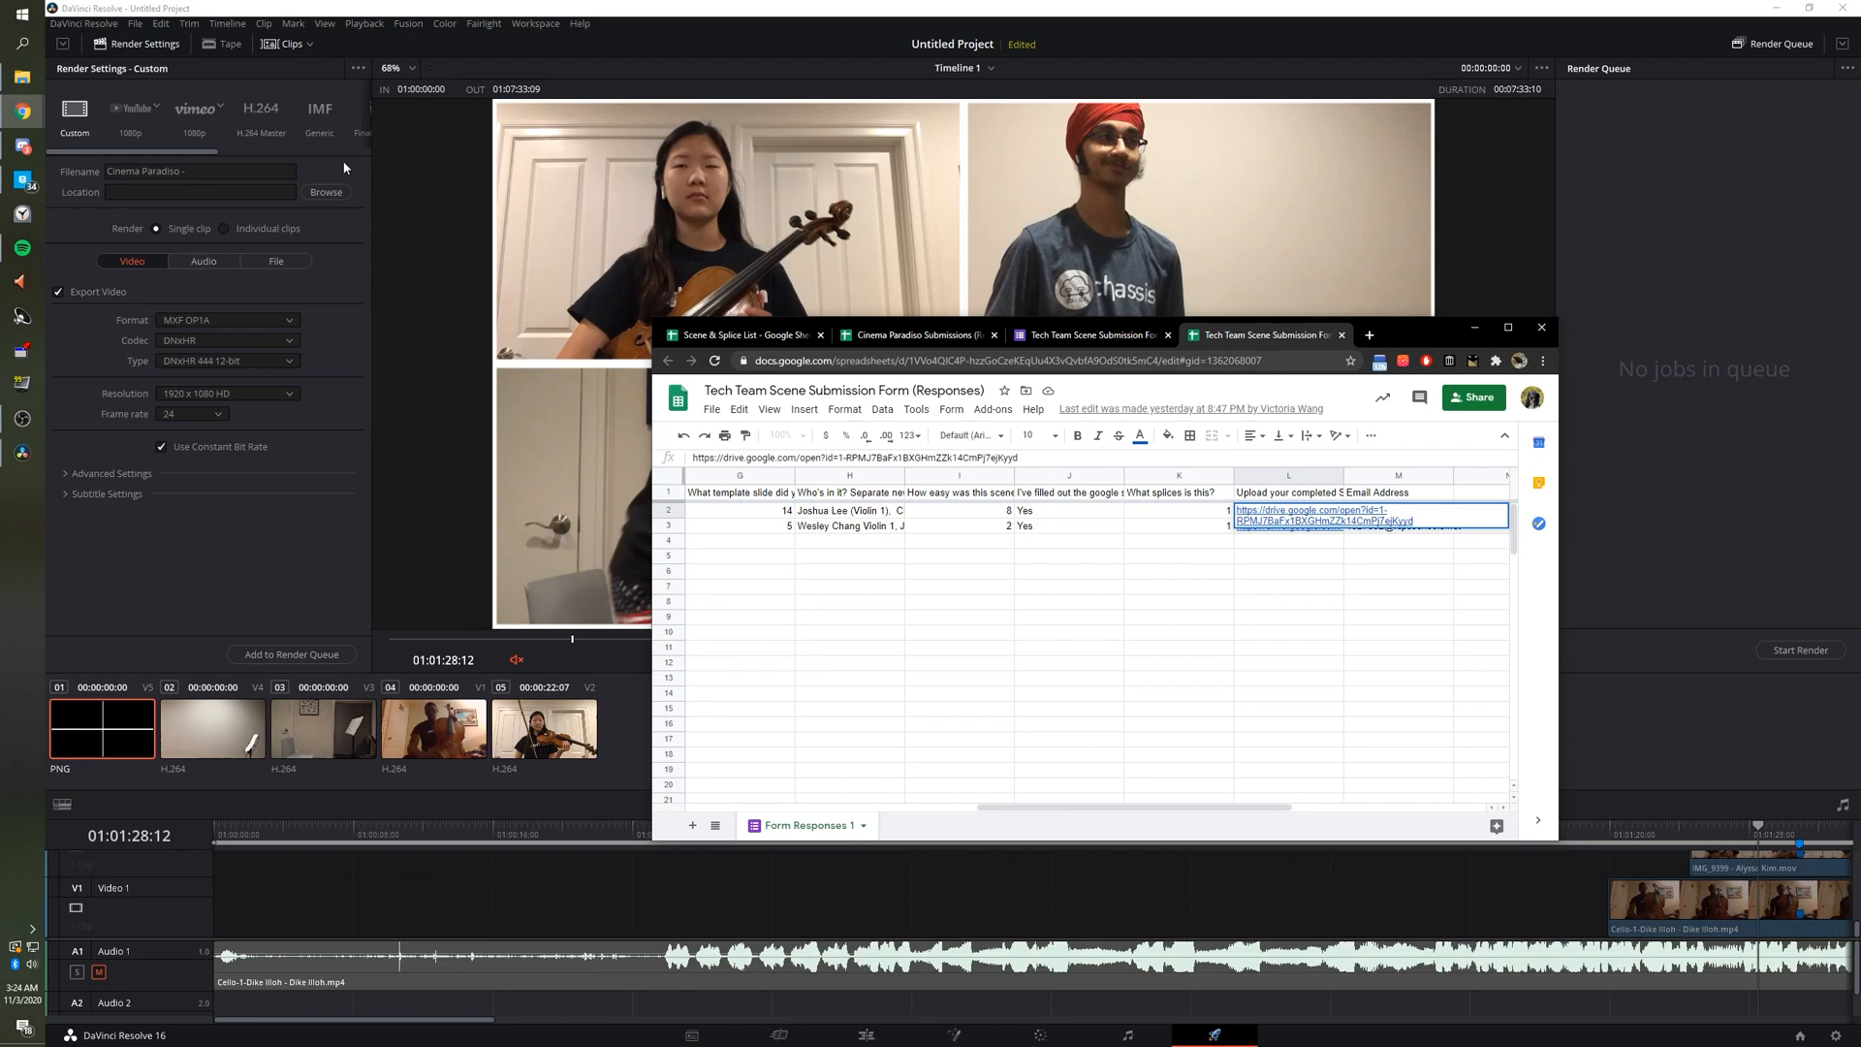
pyautogui.hotkey('alt', 'Tab')
pyautogui.hotkey('alt', 'Tab')
pyautogui.hotkey('alt', 'Tab')
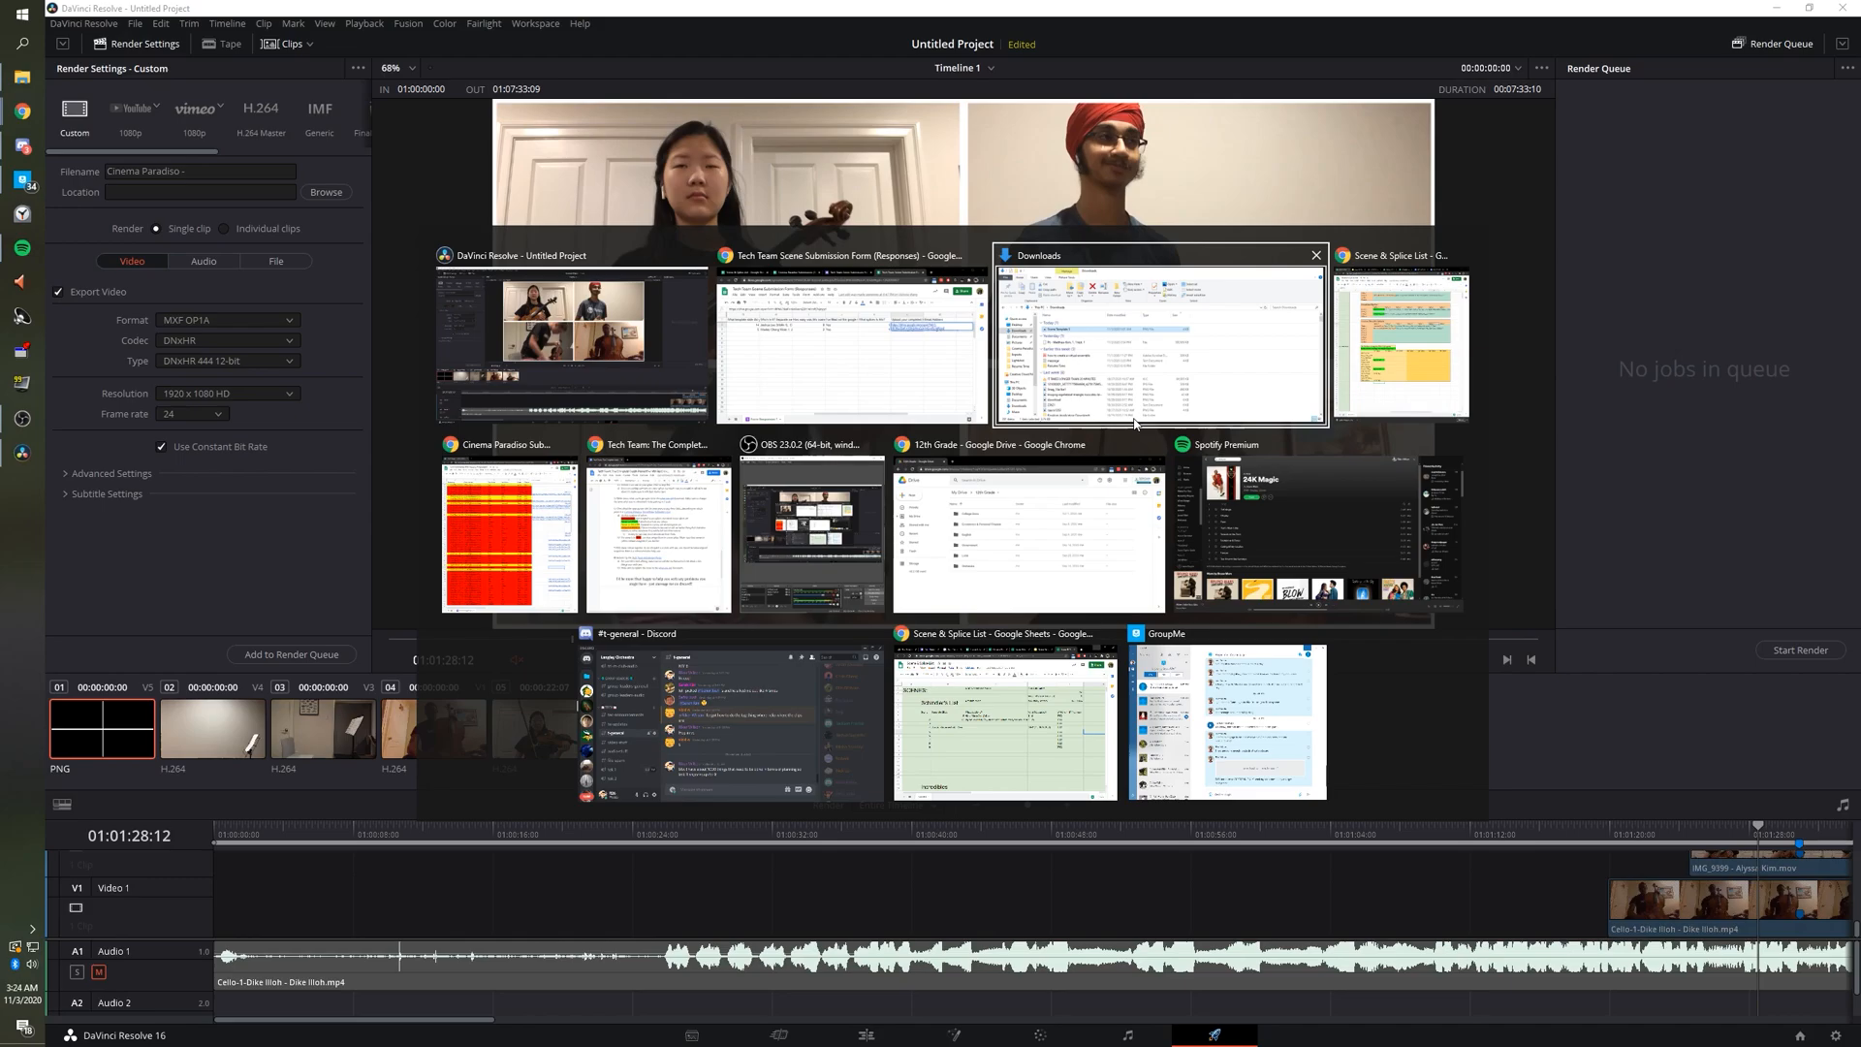
# Copy the splice code CP S2 Sp1 from cell L45 and append S2SP1 to the render file name.
pyautogui.click(1401, 344)
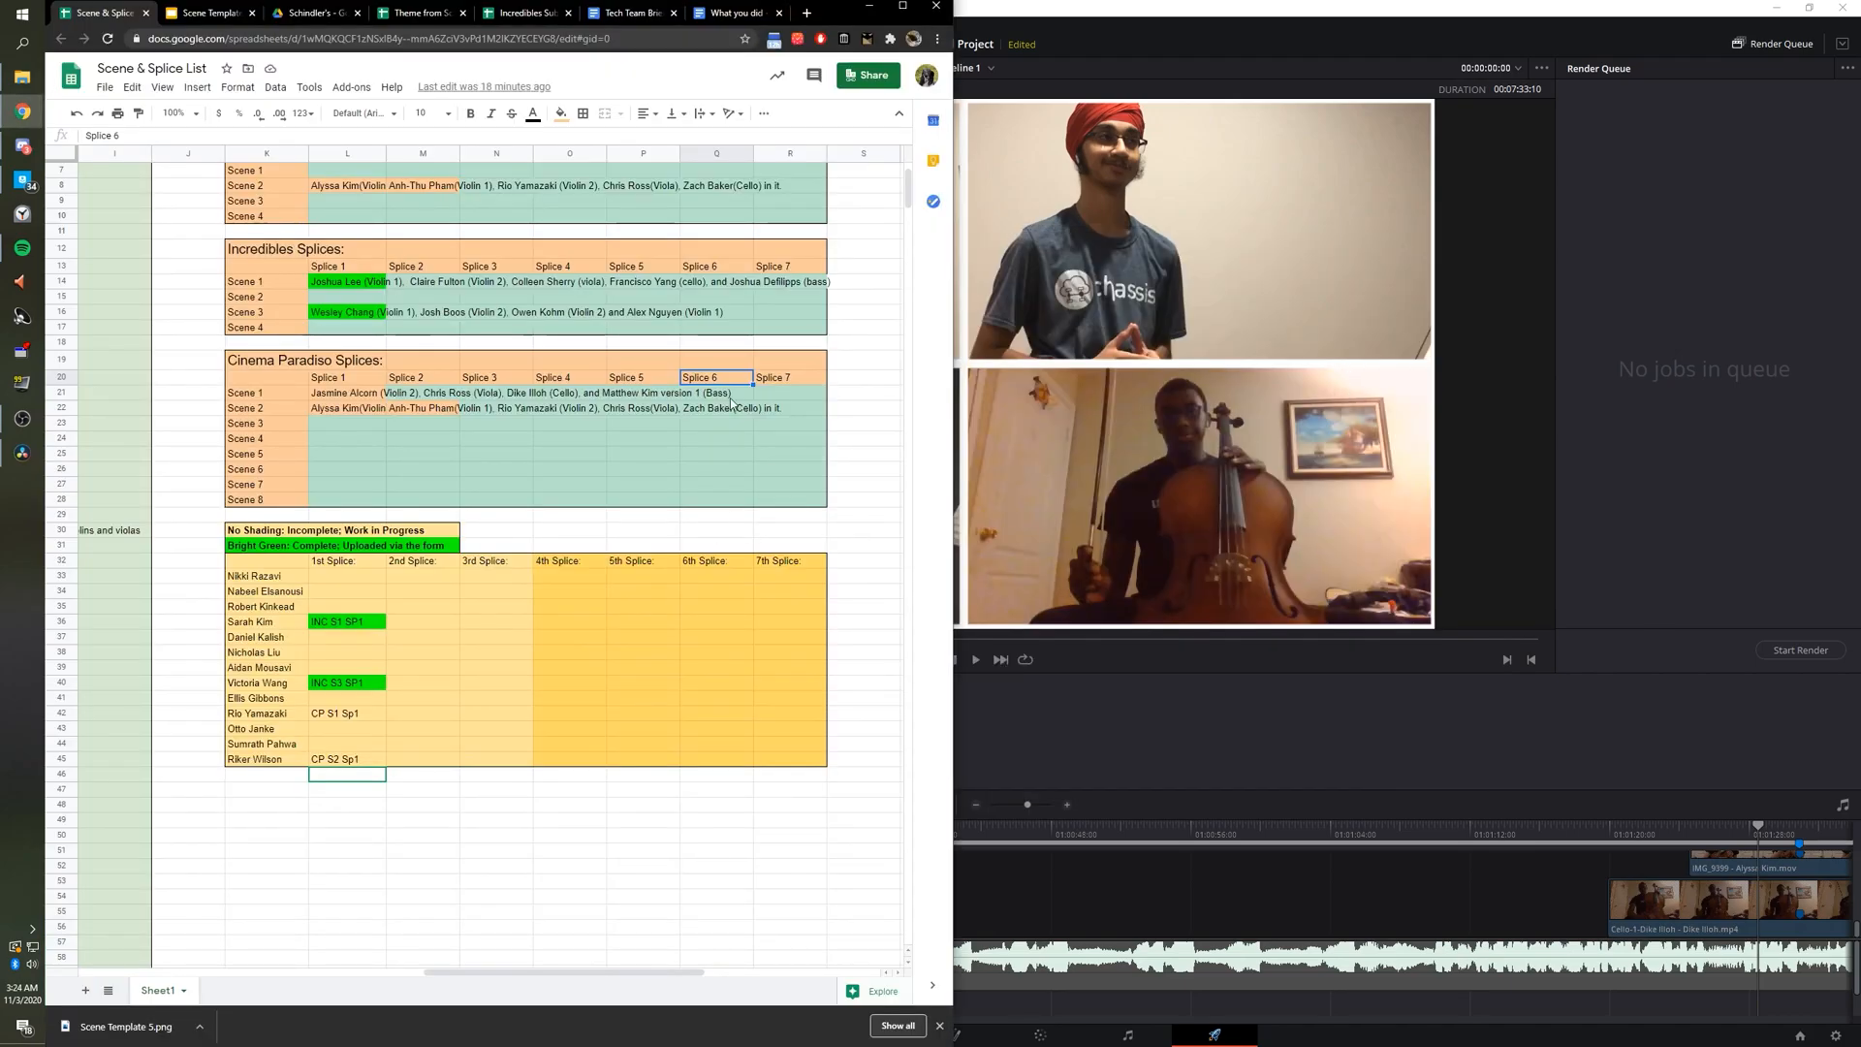
pyautogui.click(332, 763)
pyautogui.doubleClick(332, 764)
pyautogui.moveTo(333, 761)
pyautogui.mouseDown()
pyautogui.moveTo(359, 761)
pyautogui.moveTo(331, 762)
pyautogui.mouseUp()
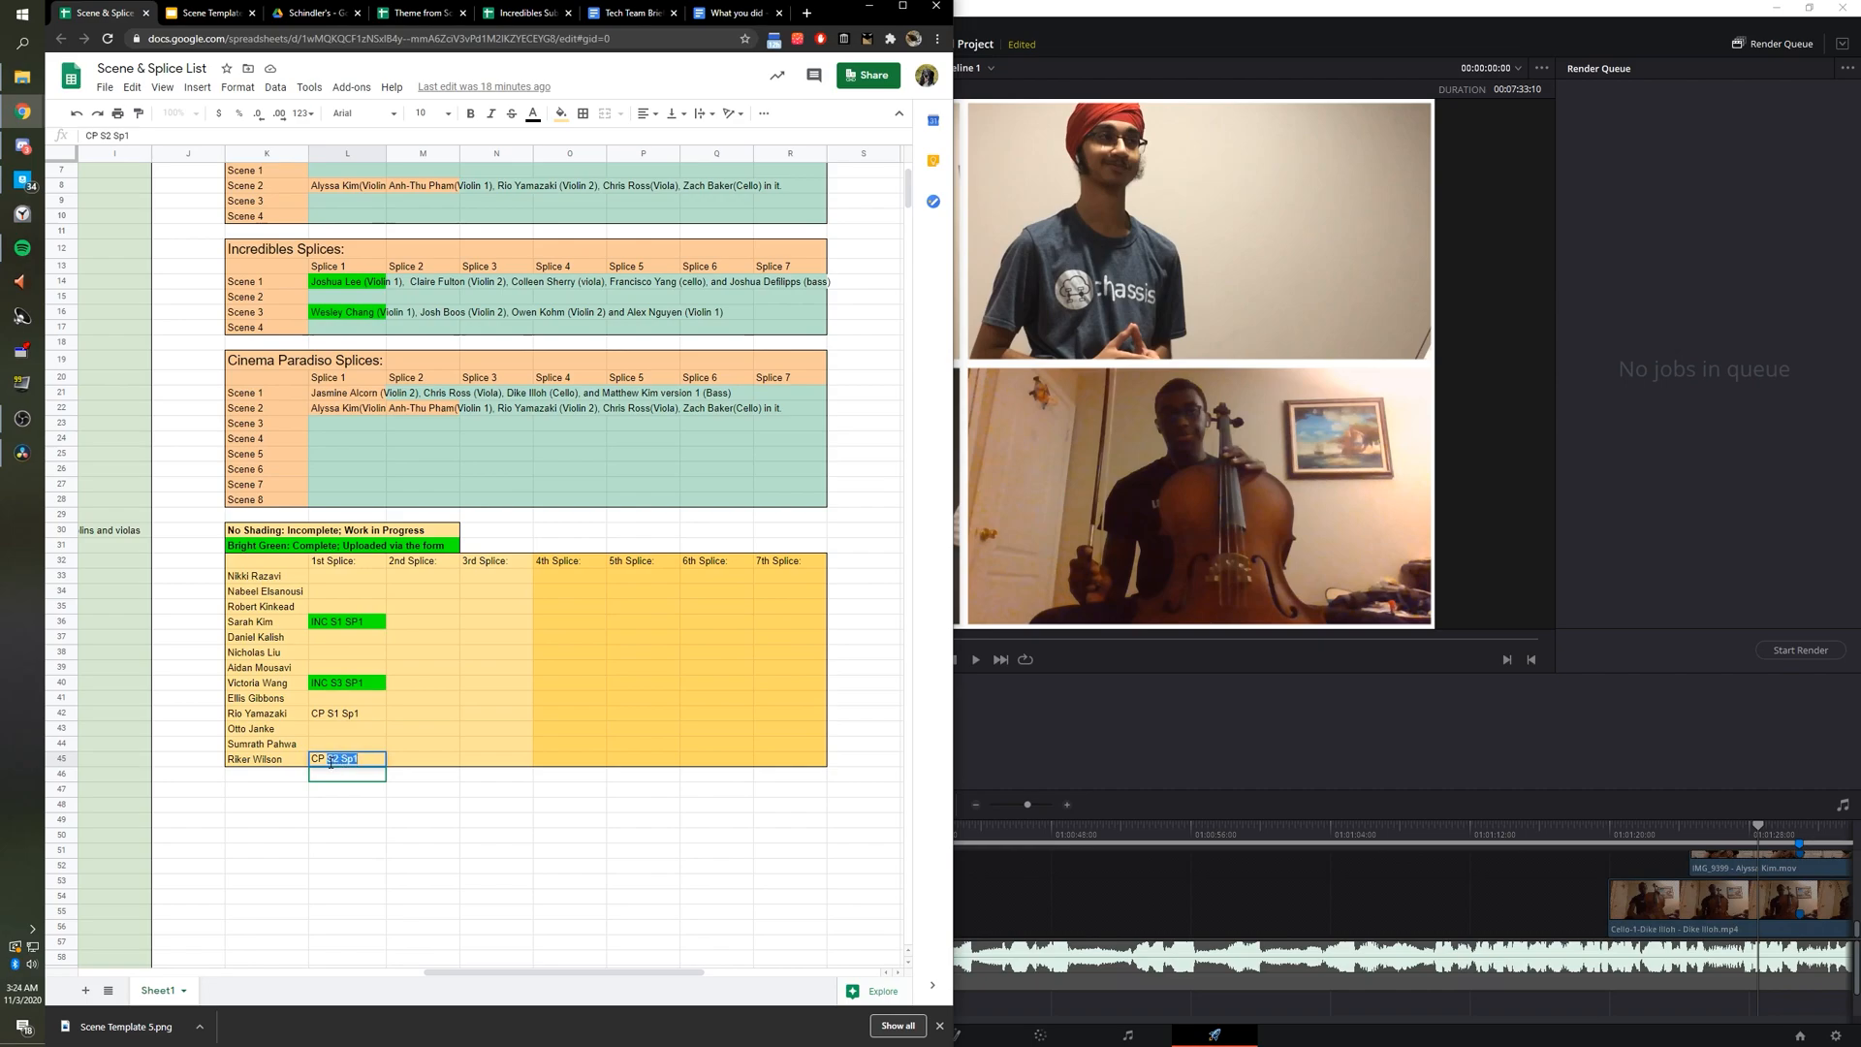
pyautogui.click(869, 5)
pyautogui.write('S@')
pyautogui.write('SP1')
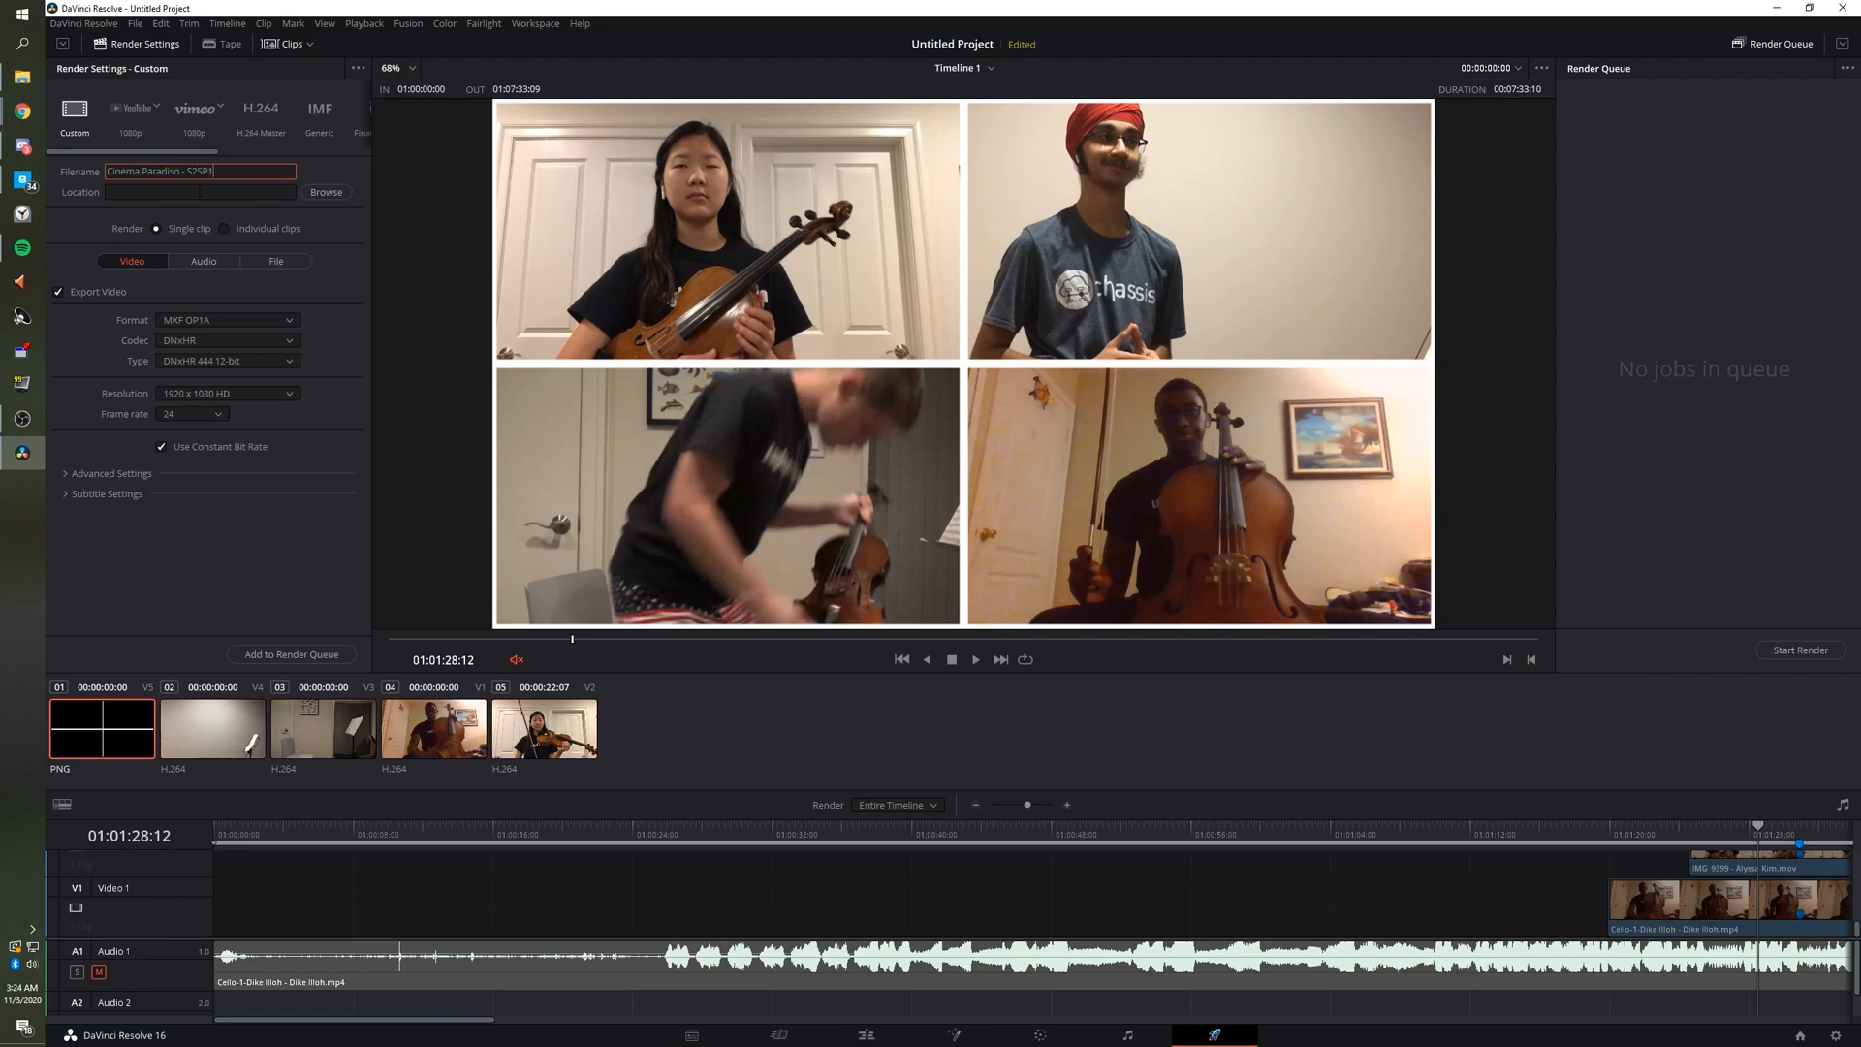
# Choose Documents as the render destination folder in the File Destination dialog.
pyautogui.click(326, 192)
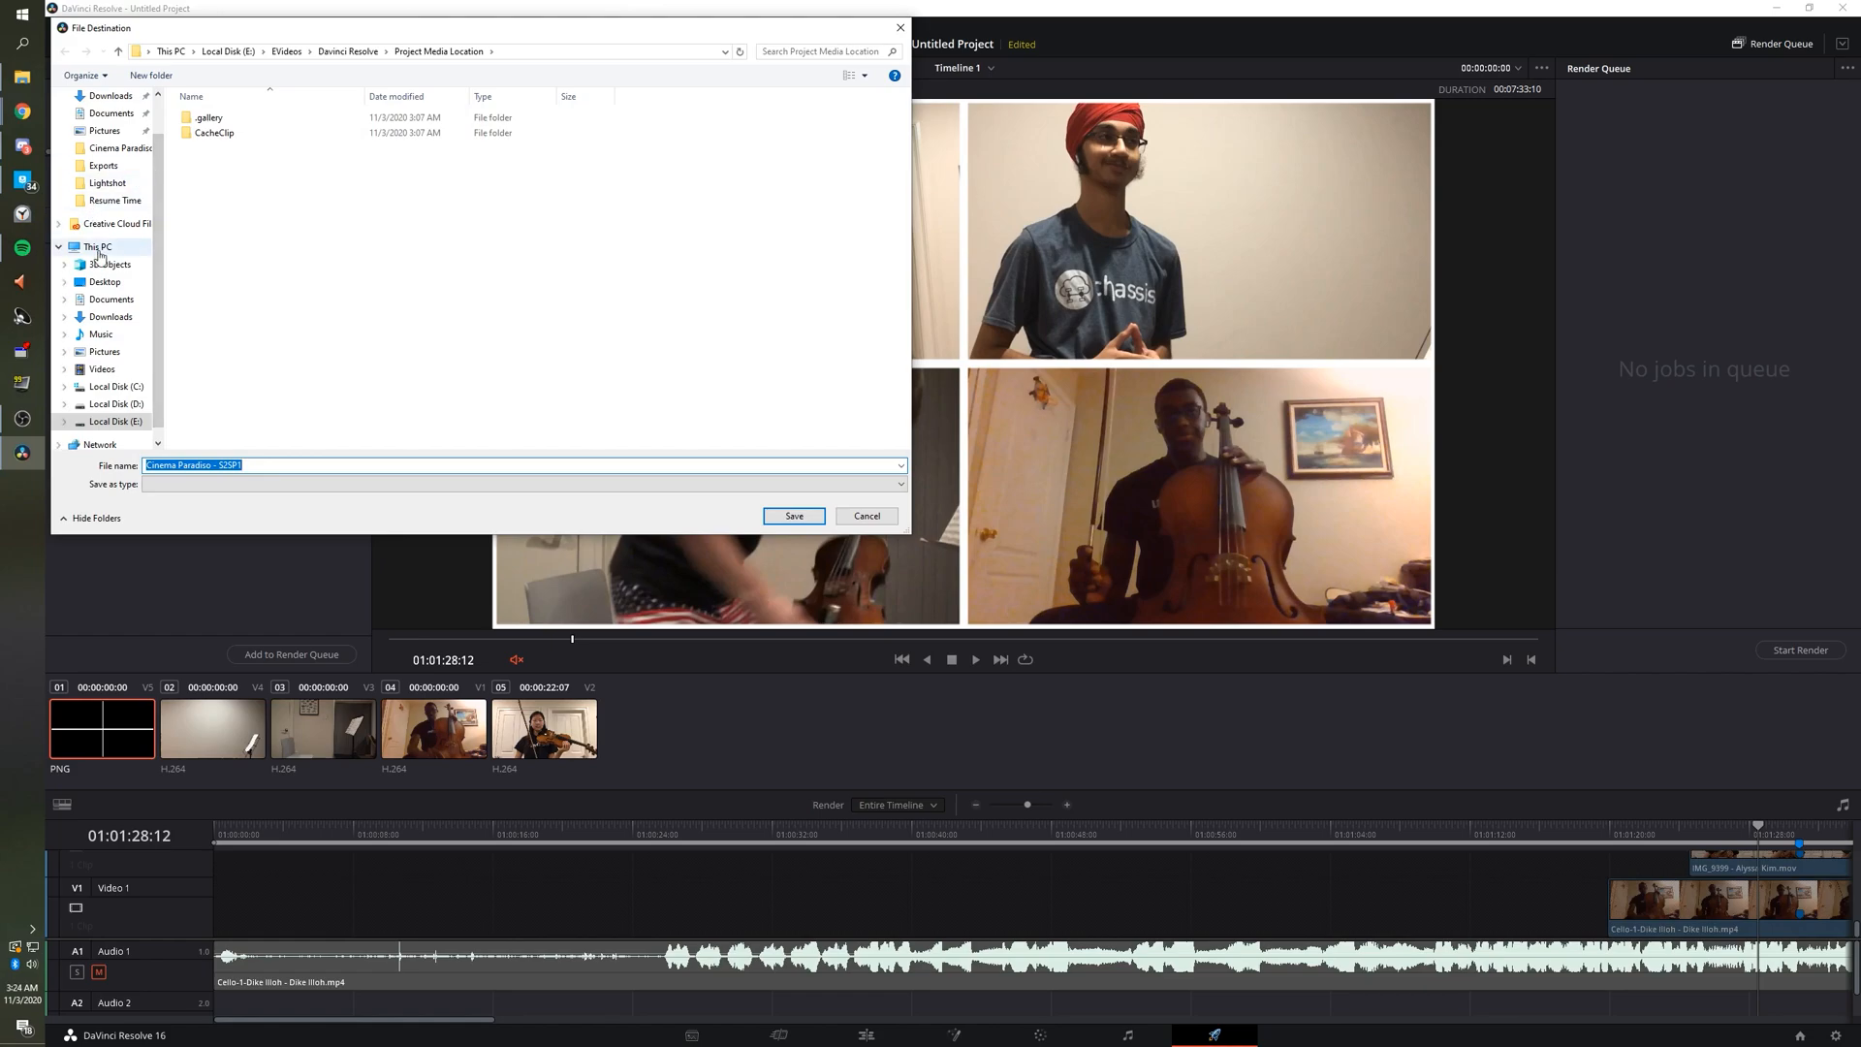
pyautogui.click(111, 298)
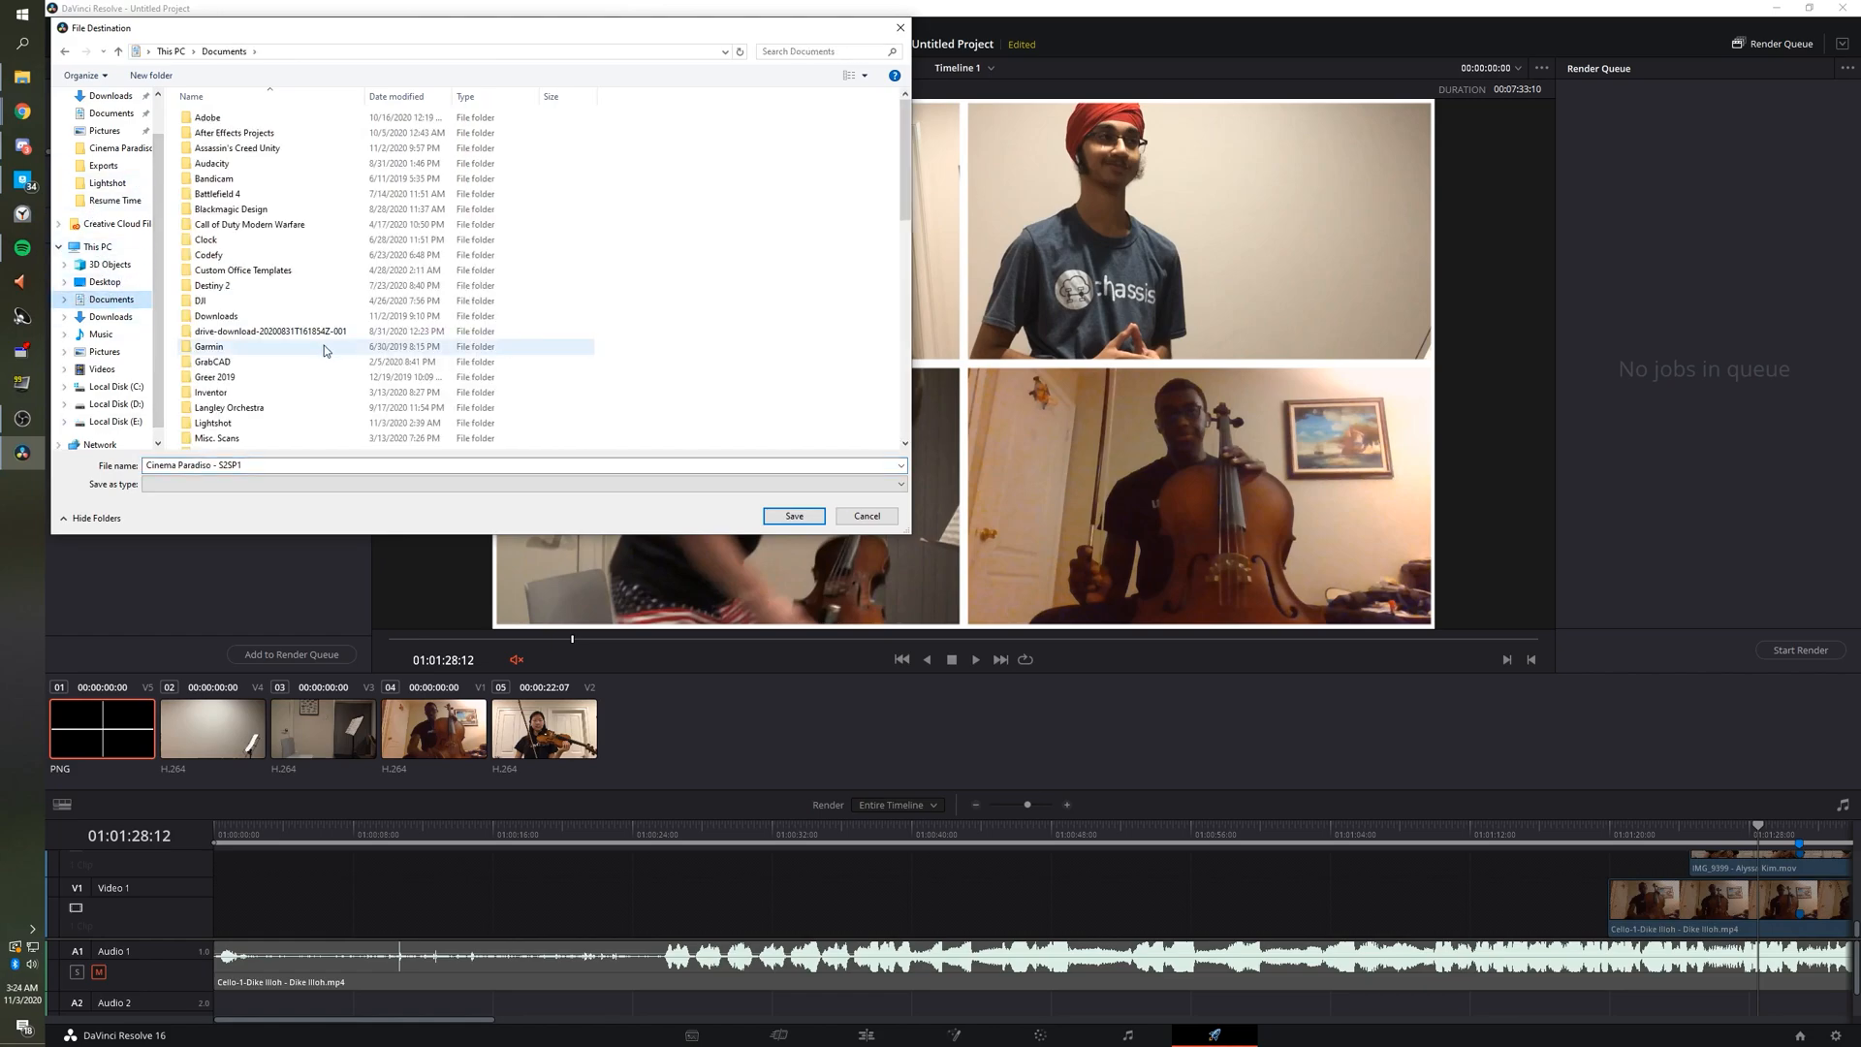
pyautogui.click(793, 516)
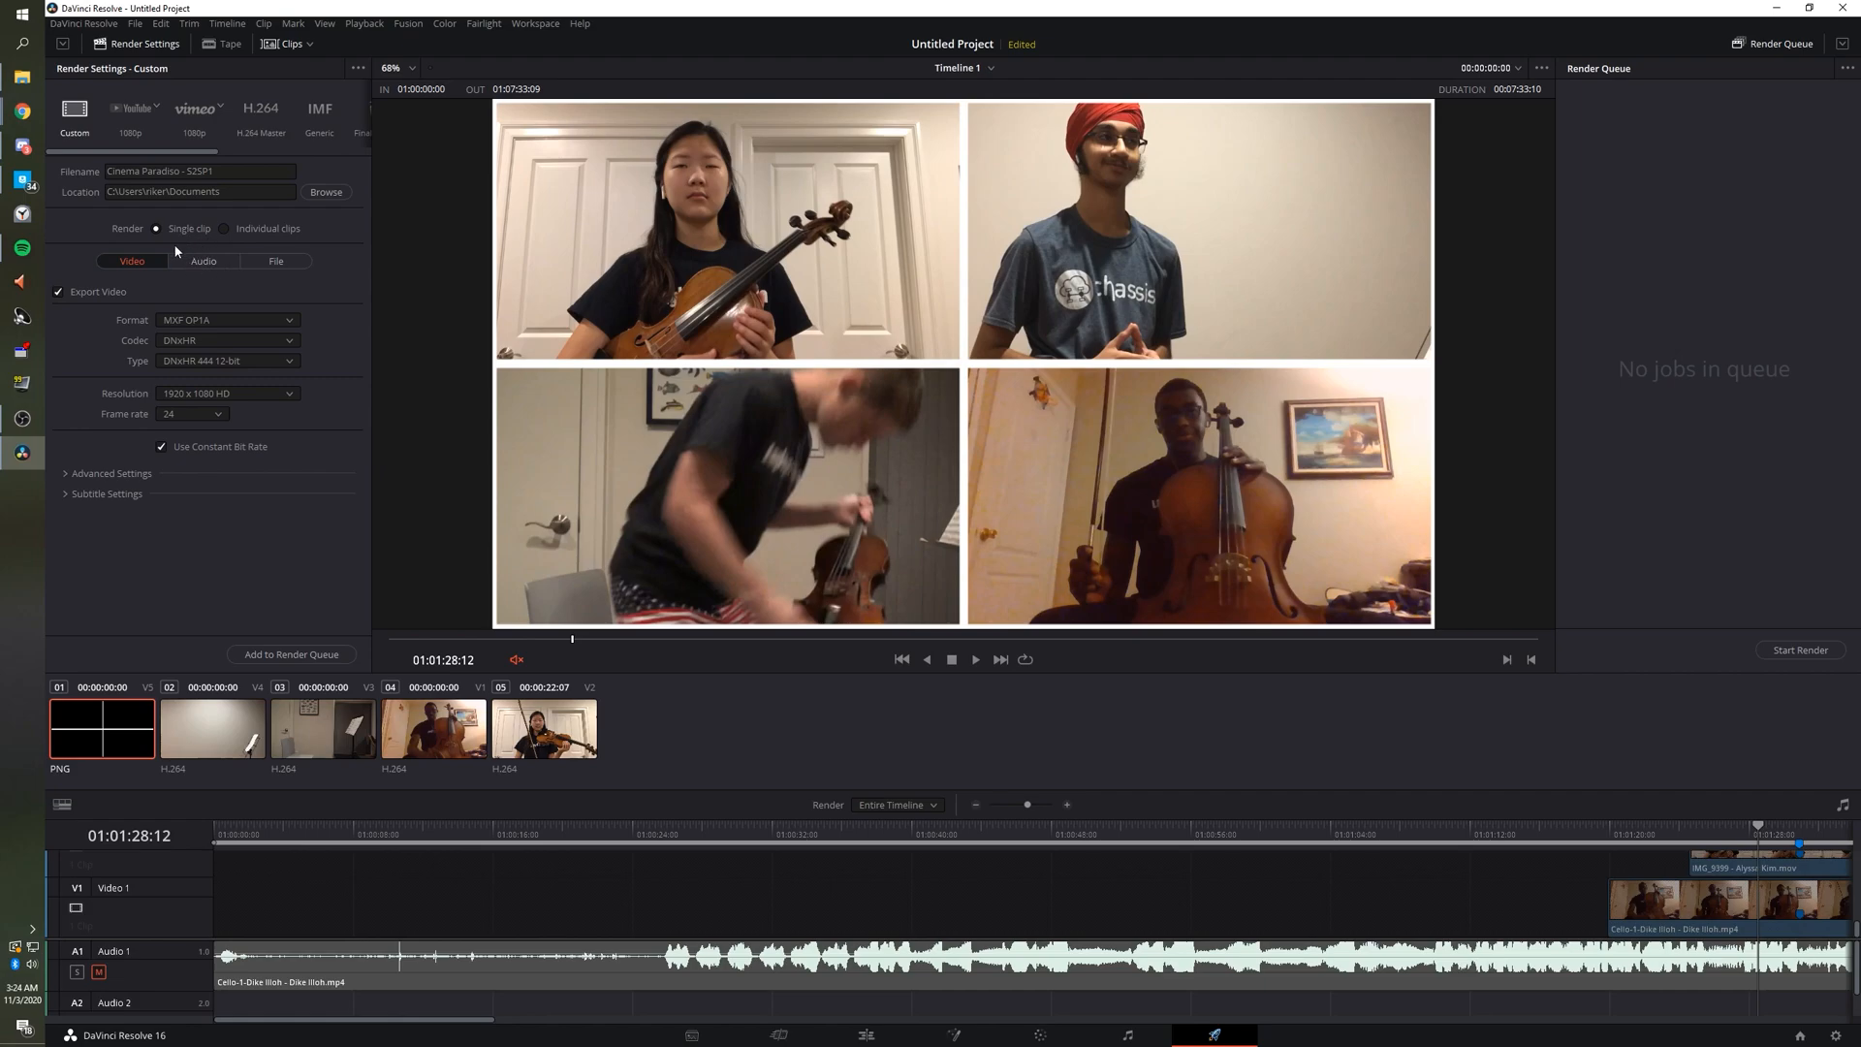
# Try QuickTime then MP4 as the output format, keeping the H.264 codec.
pyautogui.click(203, 323)
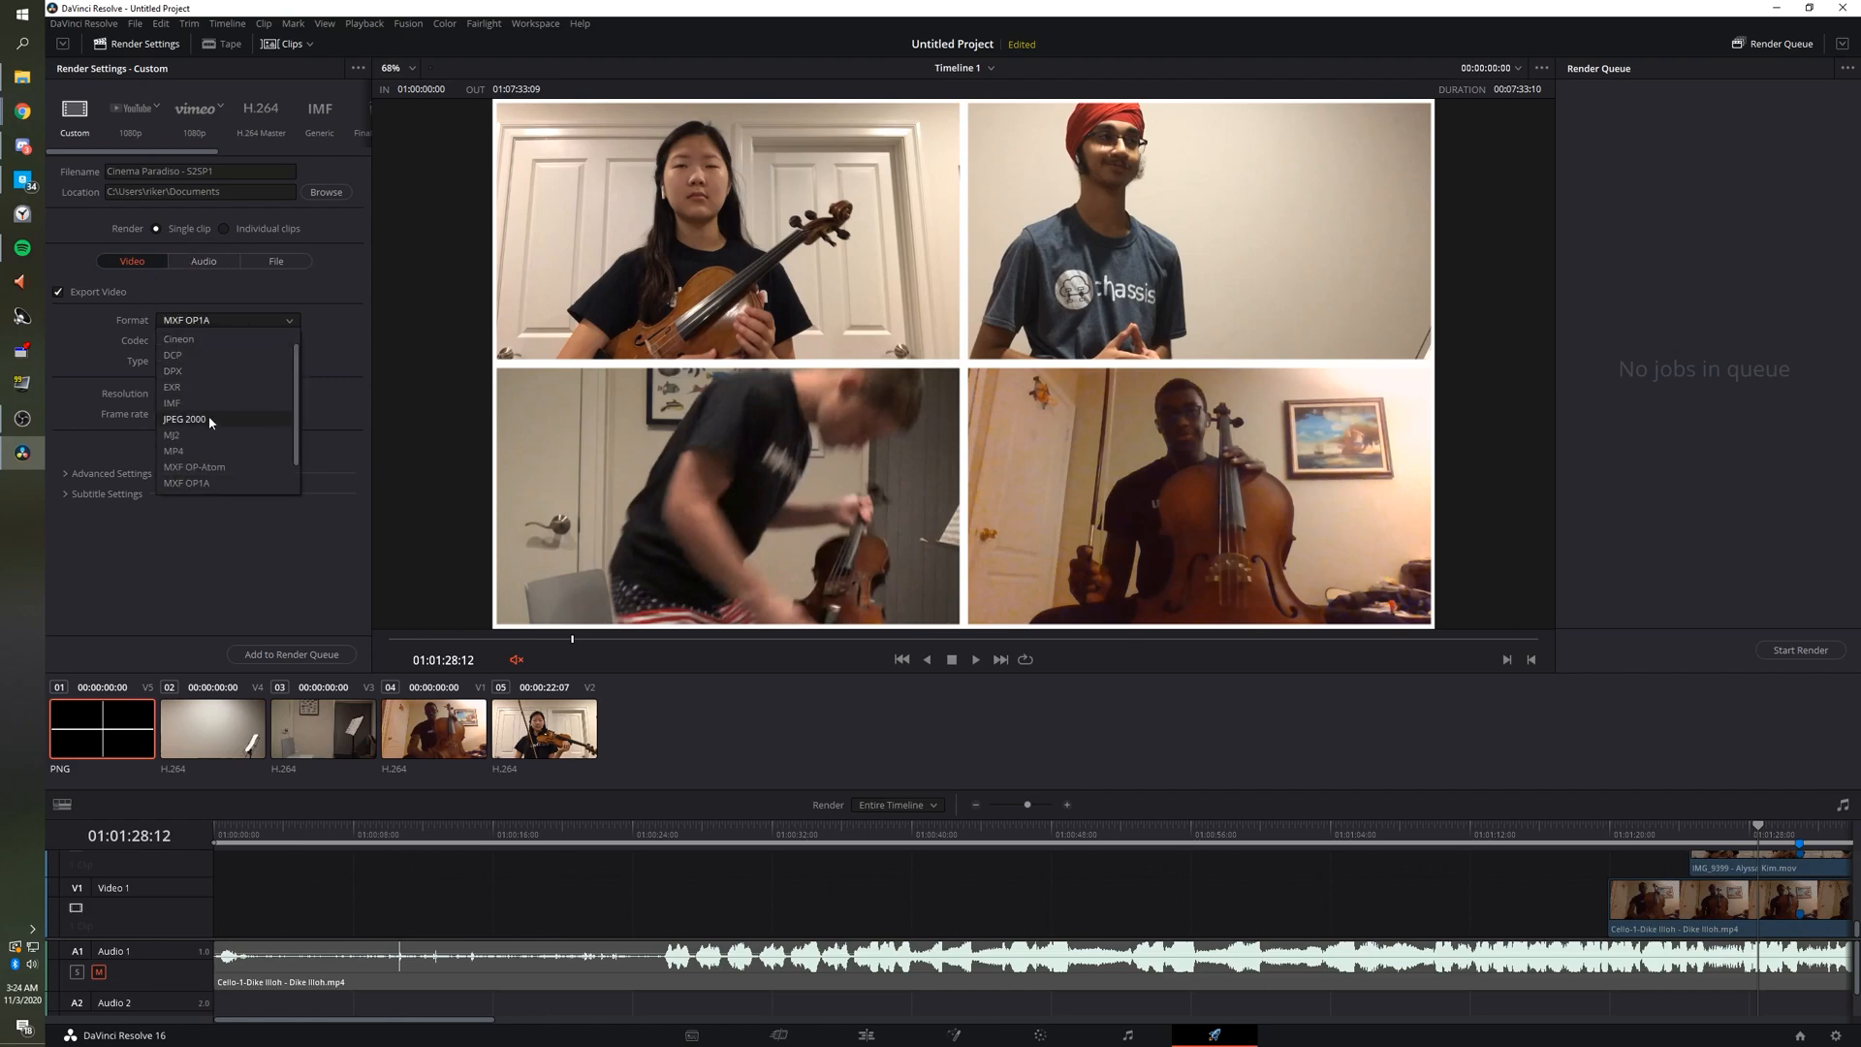
pyautogui.scroll(-1, 211, 466)
pyautogui.click(212, 467)
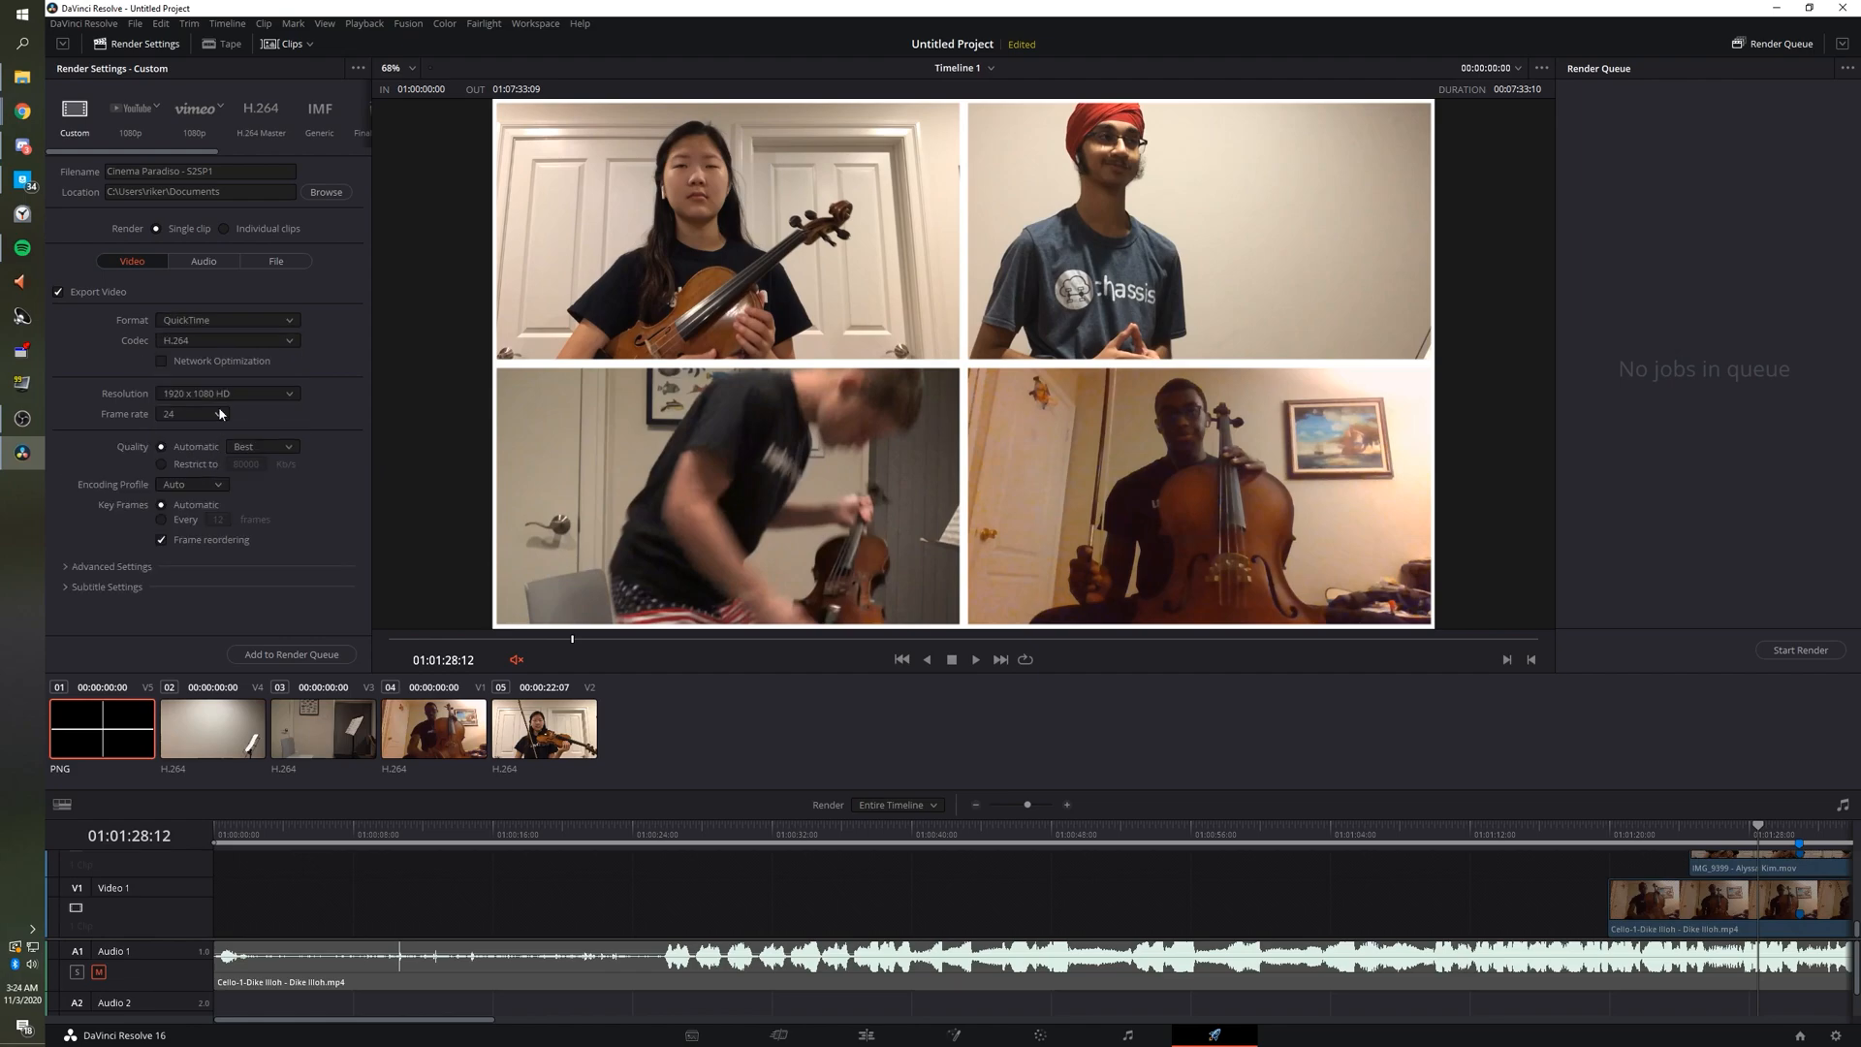
pyautogui.click(246, 346)
pyautogui.click(248, 354)
pyautogui.click(254, 324)
pyautogui.scroll(2, 223, 436)
pyautogui.click(219, 386)
pyautogui.click(225, 338)
pyautogui.click(223, 347)
# Recheck QuickTime's codec options, then settle on MP4 as the output format.
pyautogui.click(224, 323)
pyautogui.scroll(4, 217, 397)
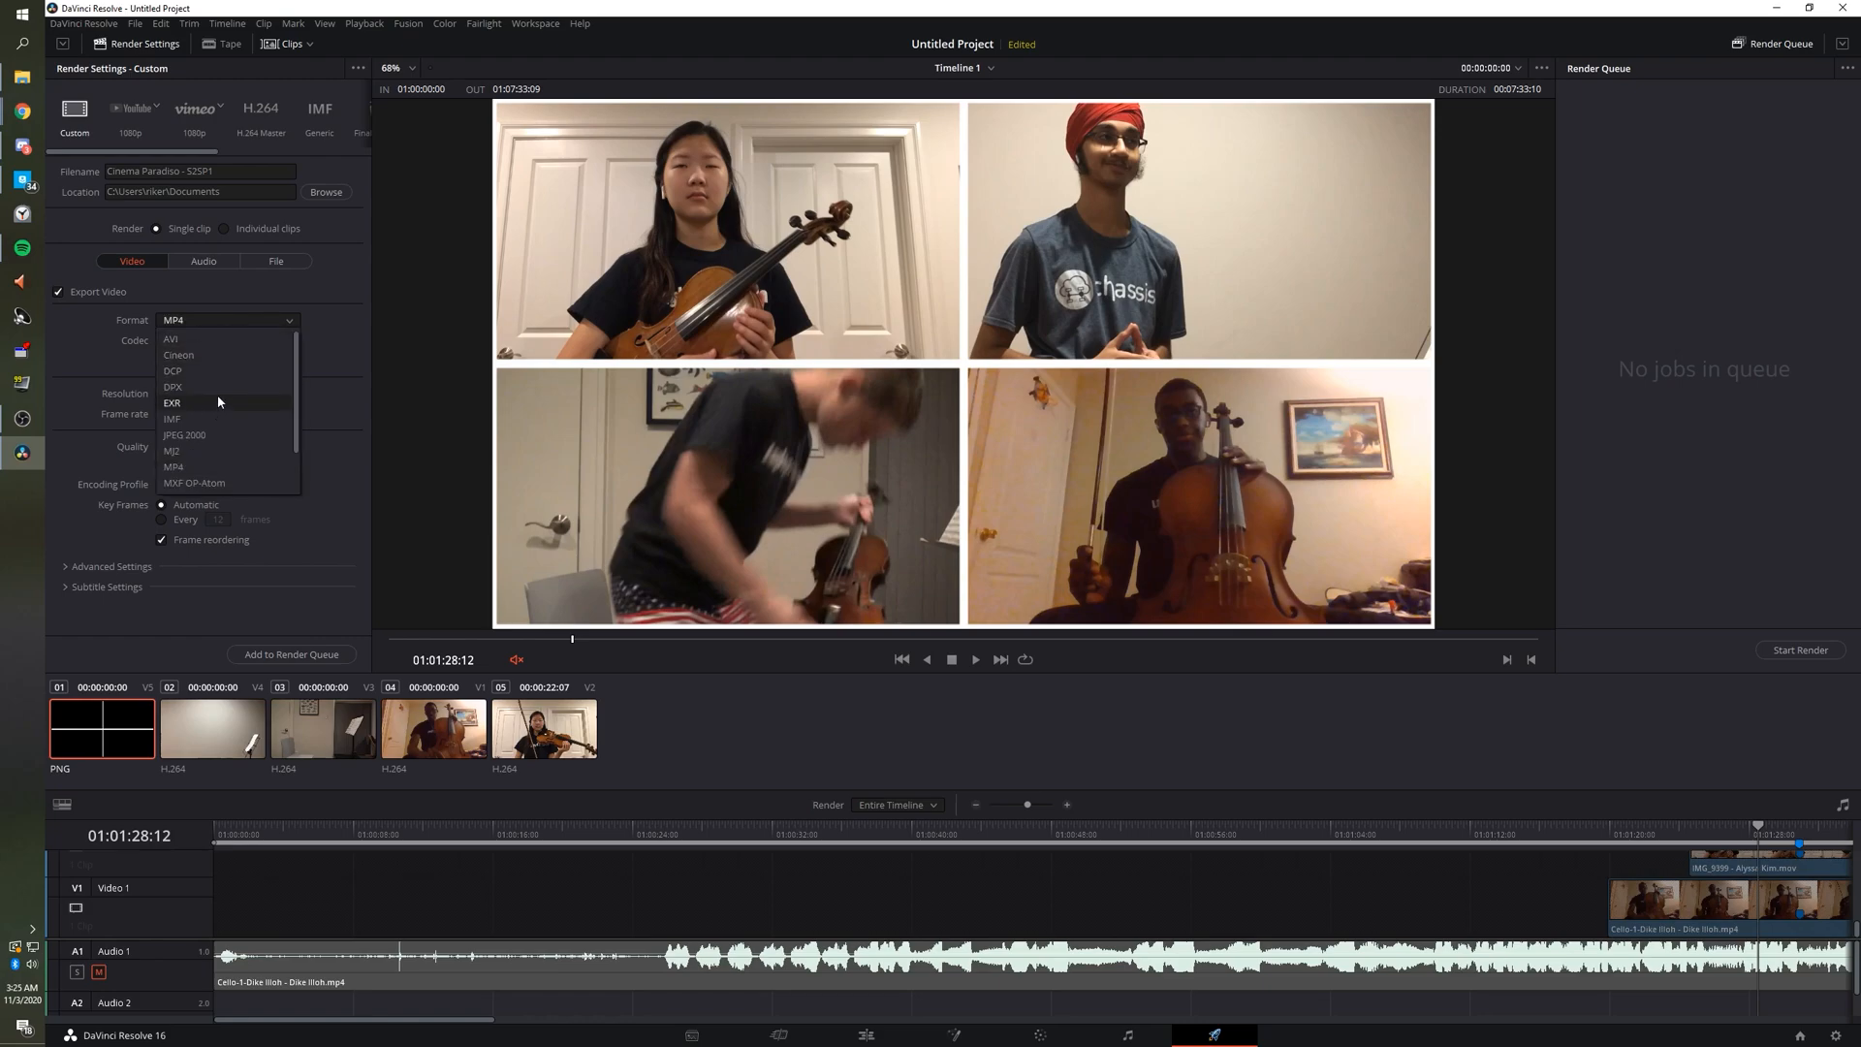
pyautogui.scroll(-1, 208, 432)
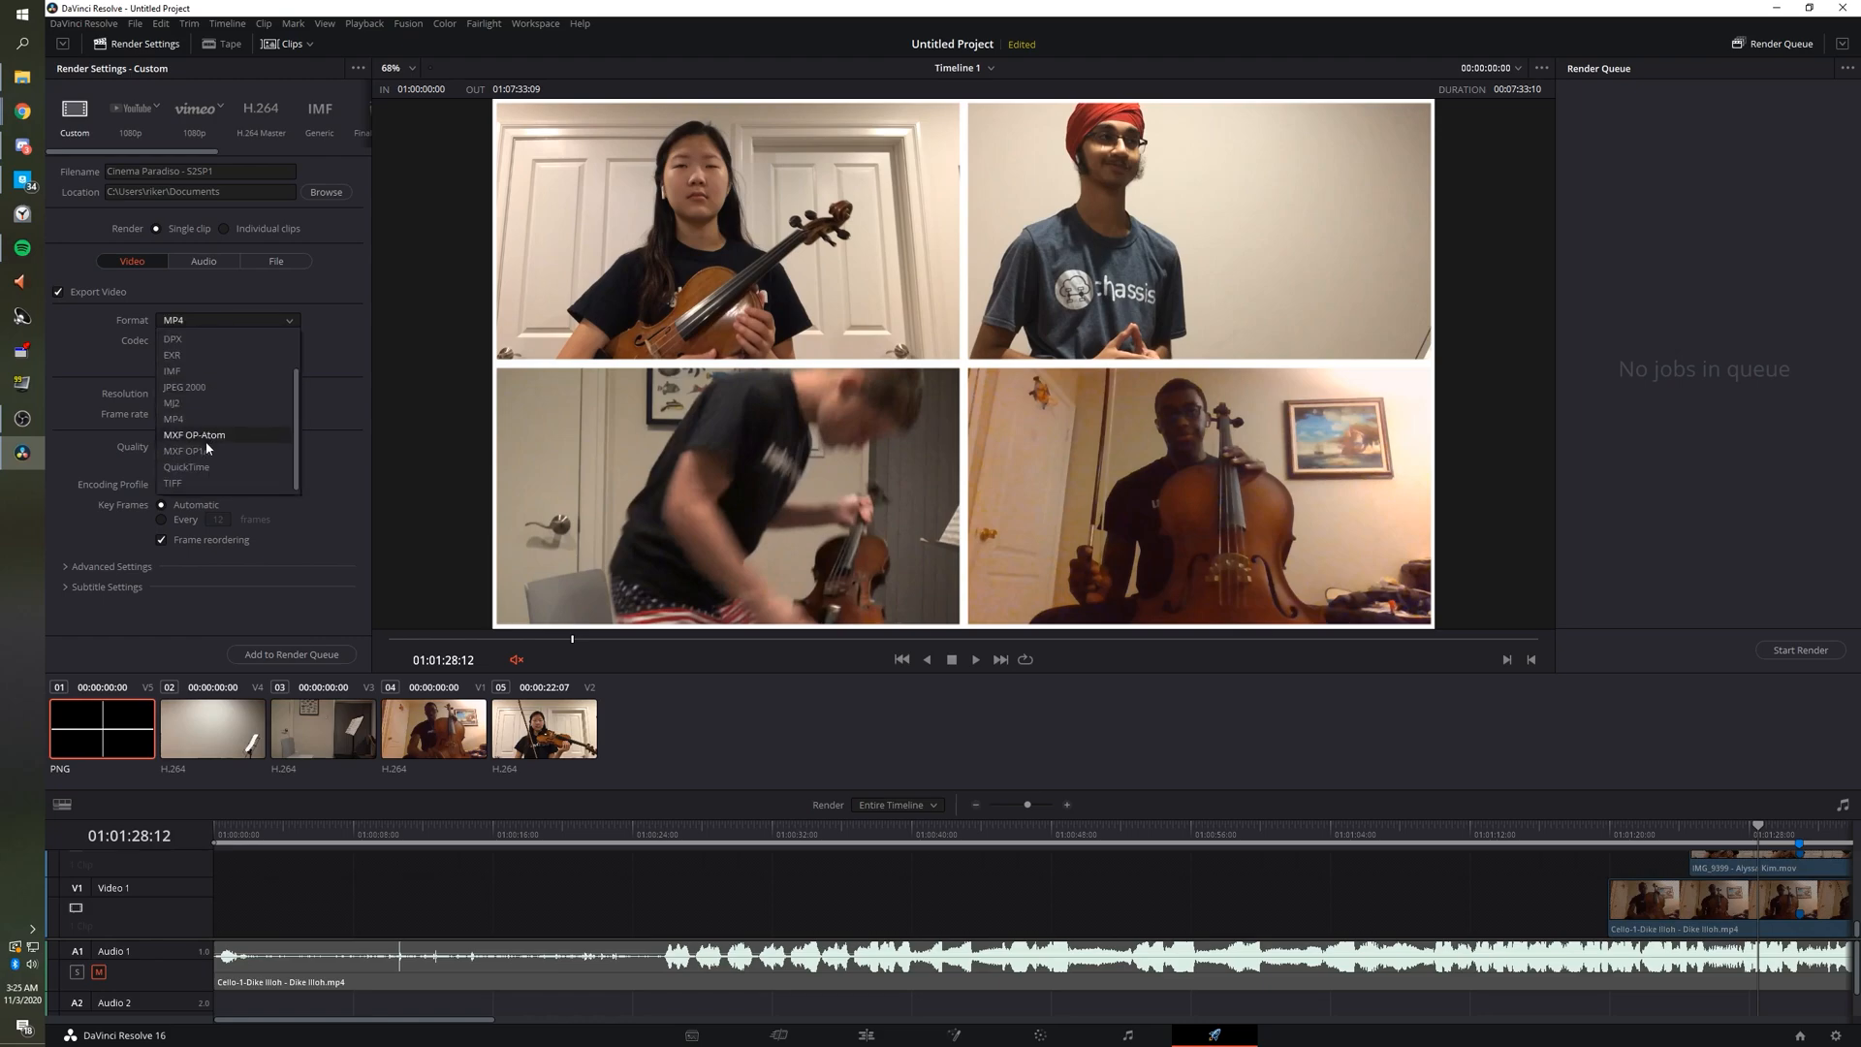
pyautogui.click(205, 468)
pyautogui.click(225, 340)
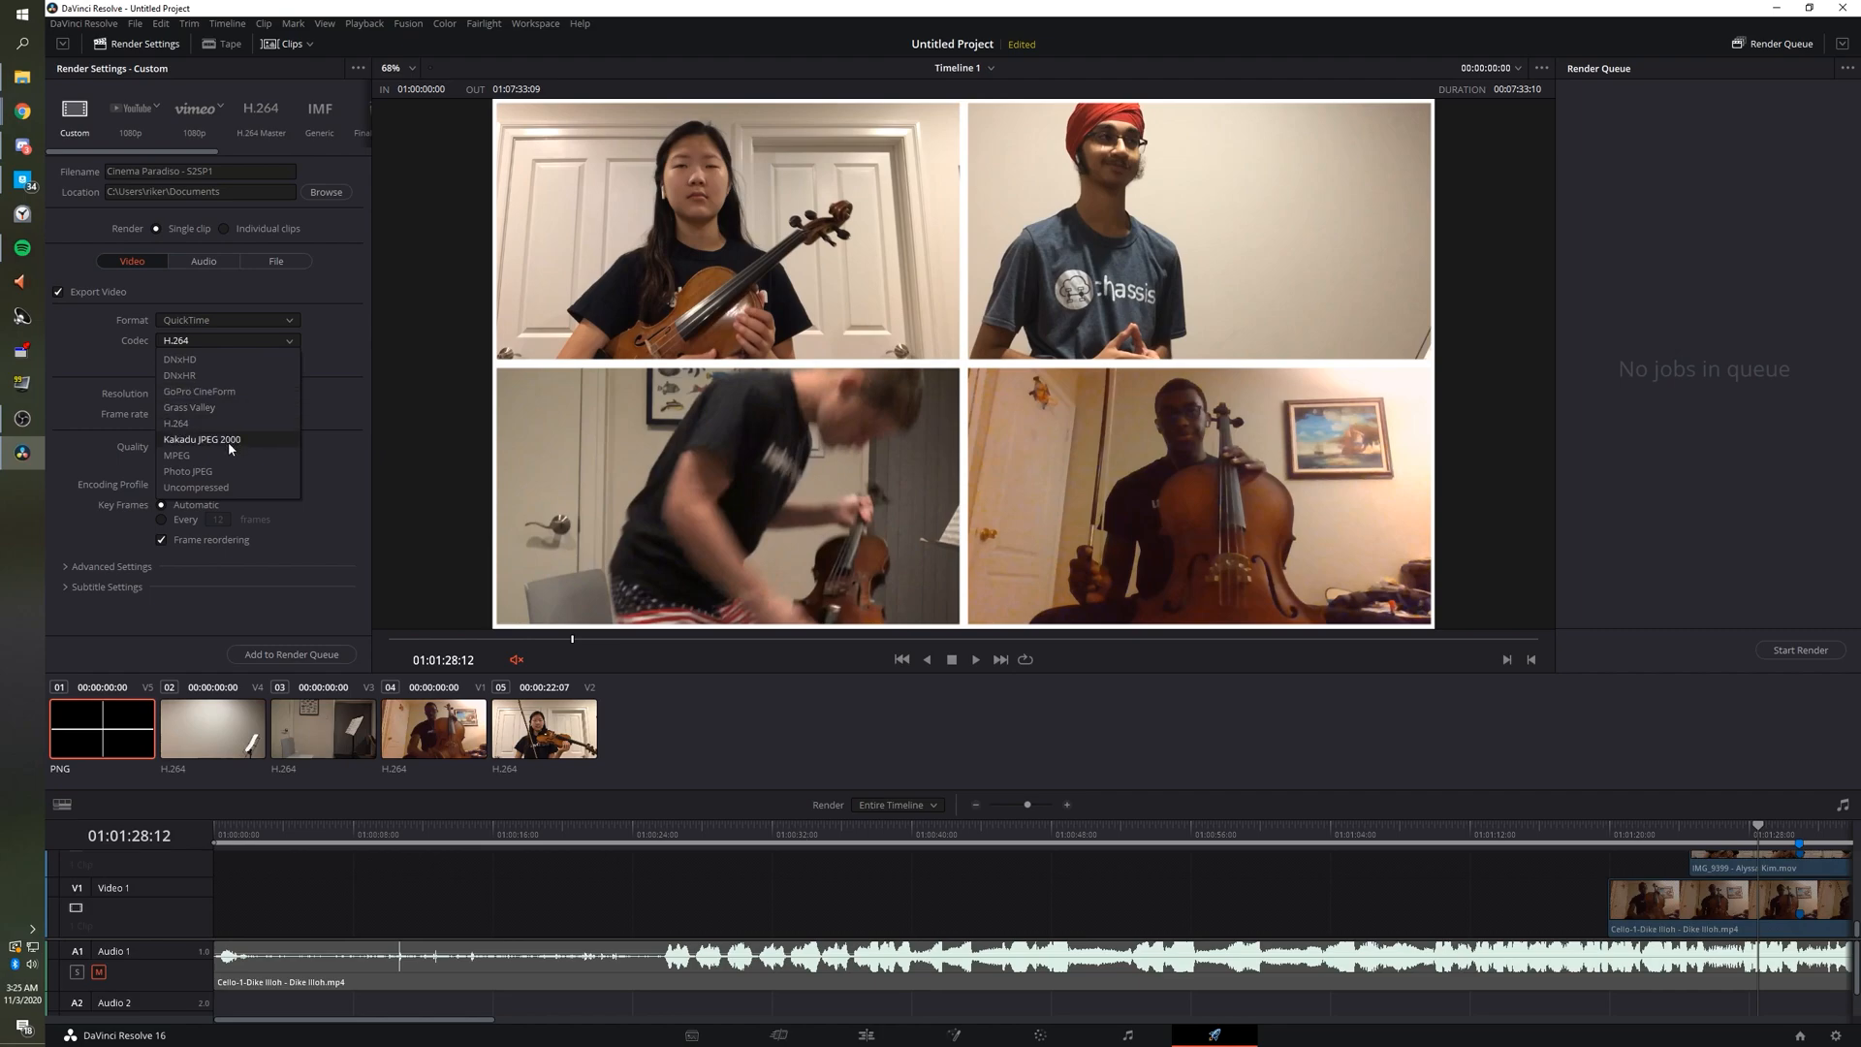
pyautogui.click(251, 325)
pyautogui.click(250, 321)
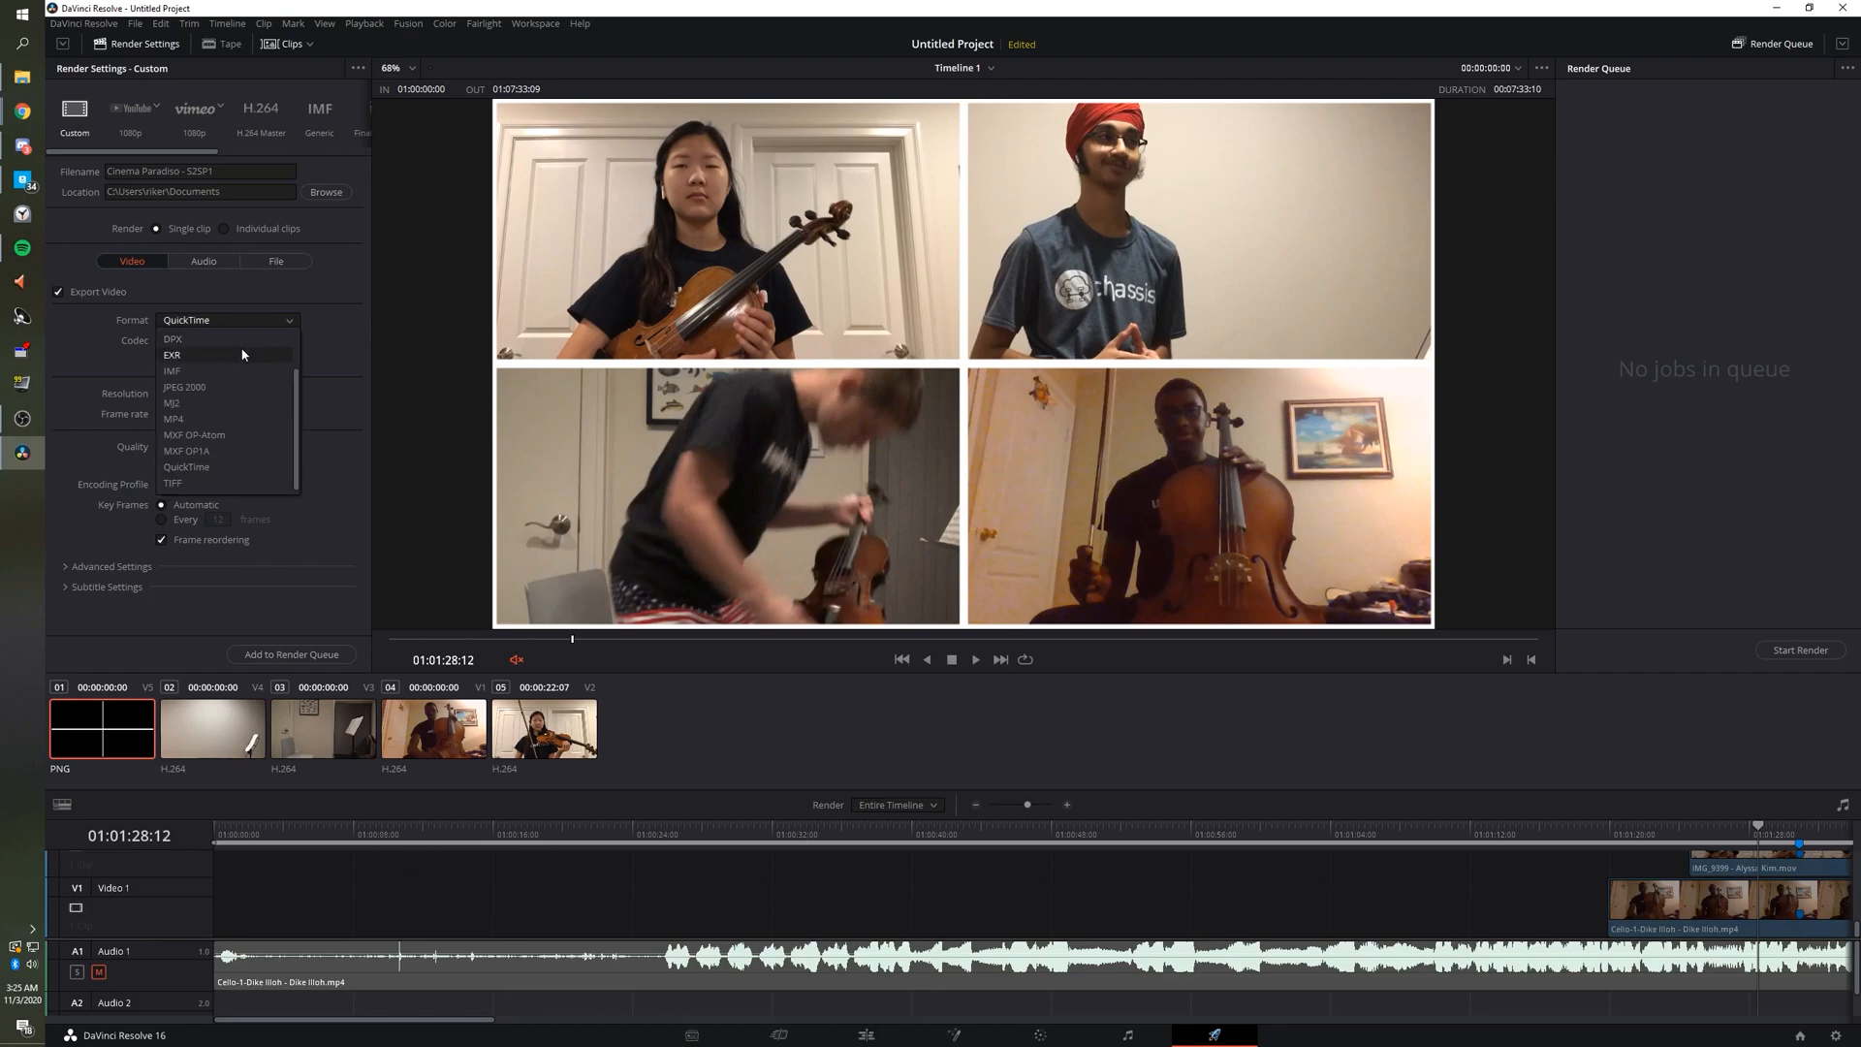
pyautogui.click(230, 419)
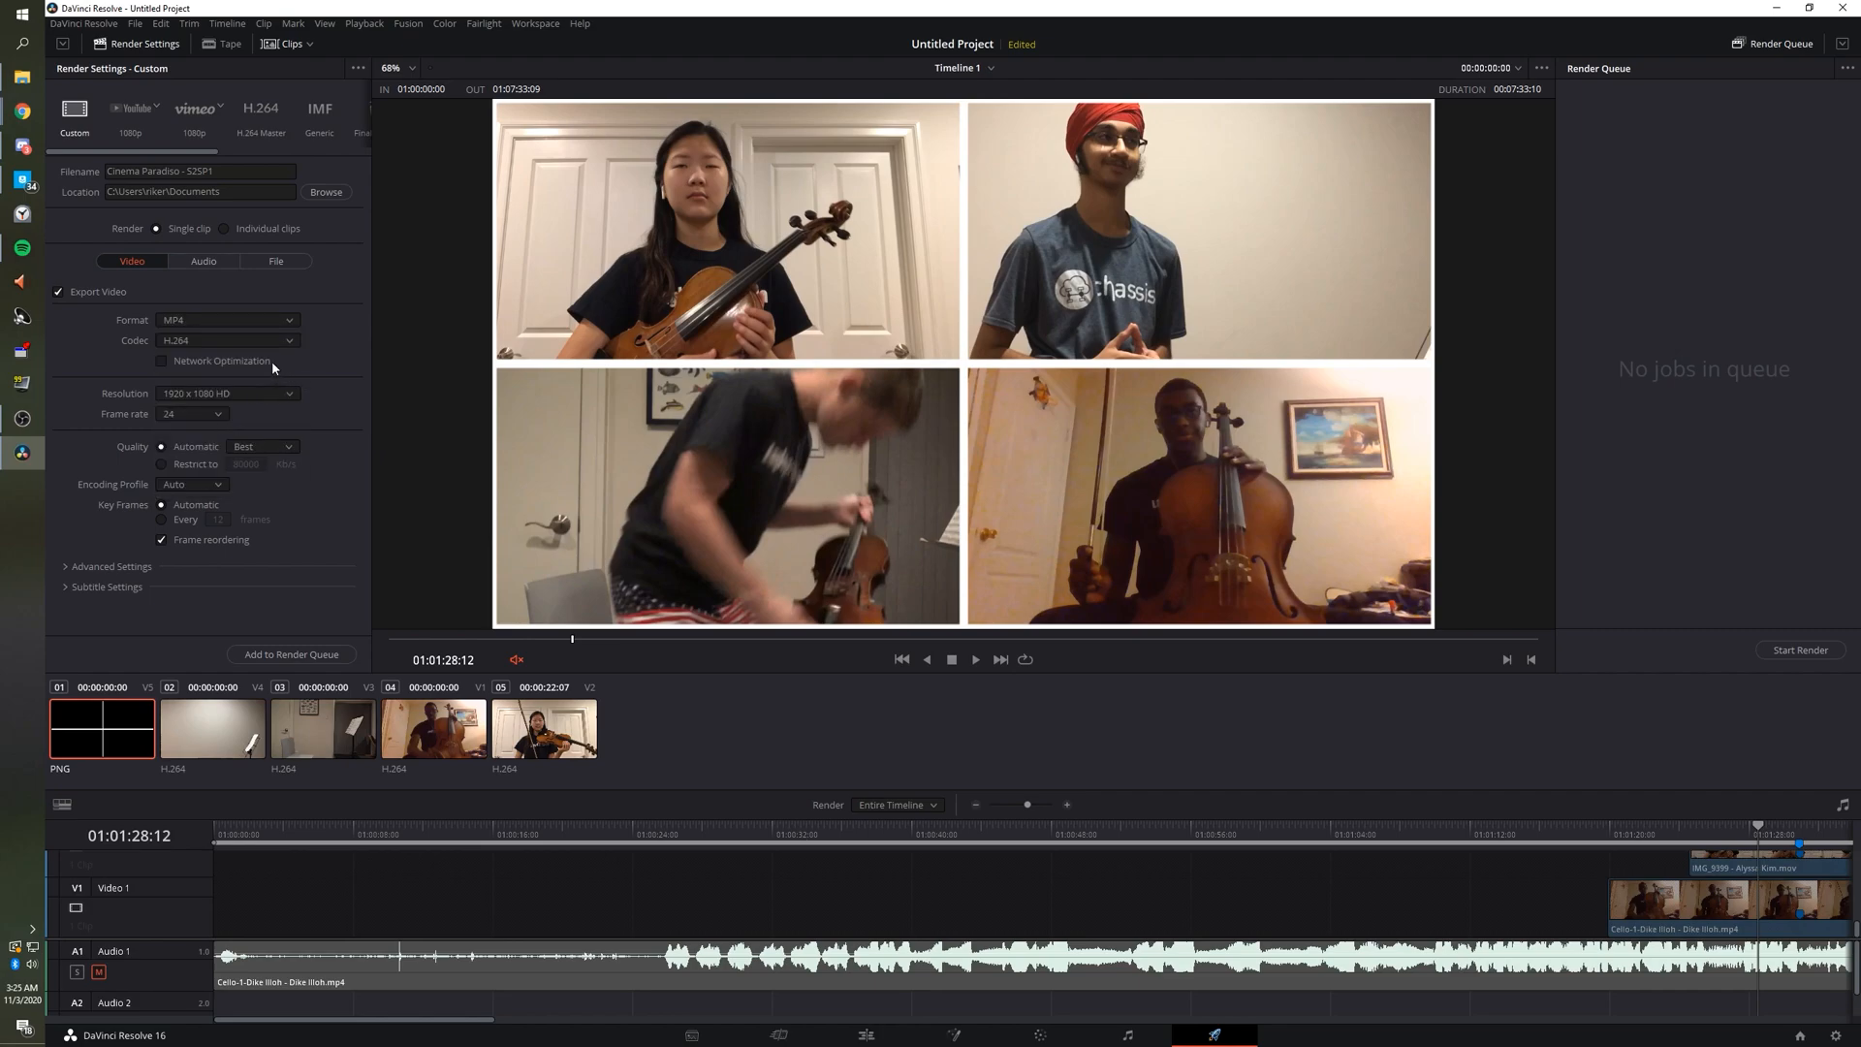
# Set the output resolution to 3840 x 2160 Ultra HD and the frame rate to 30 (3:2).
pyautogui.click(256, 390)
pyautogui.scroll(-1, 241, 466)
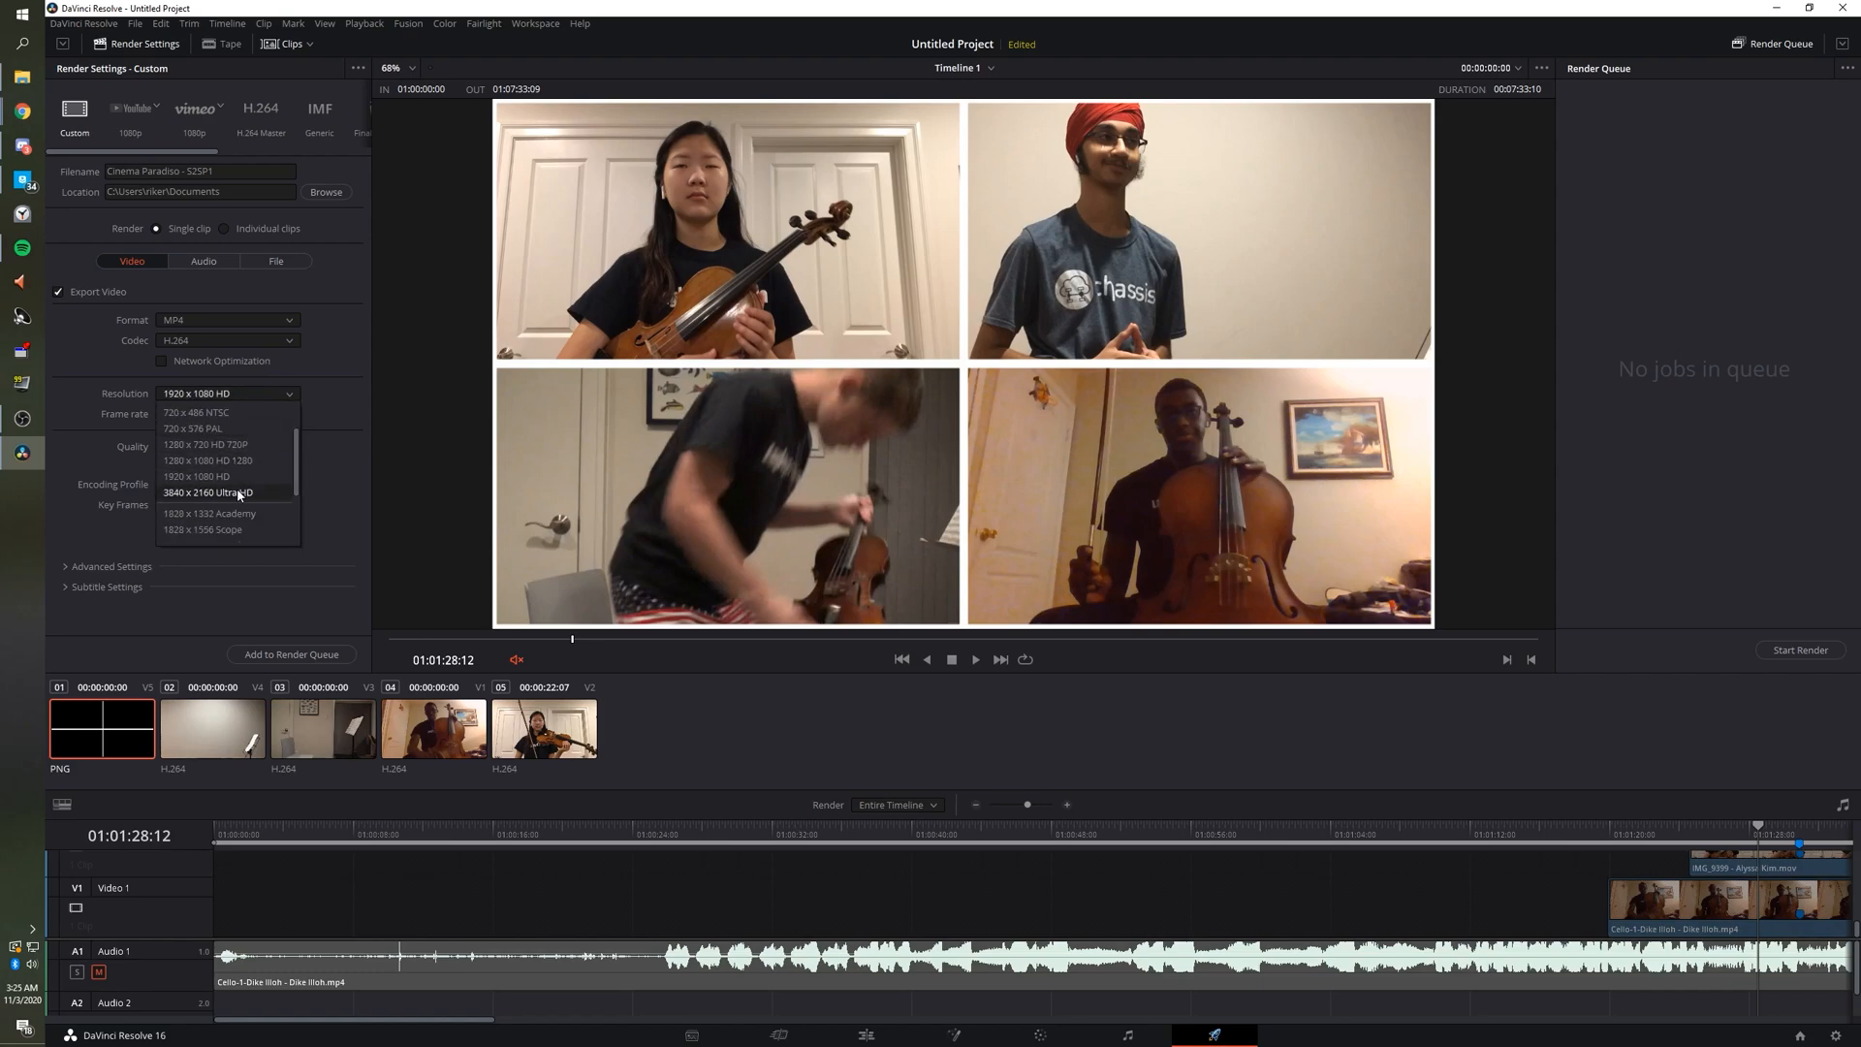
pyautogui.click(240, 493)
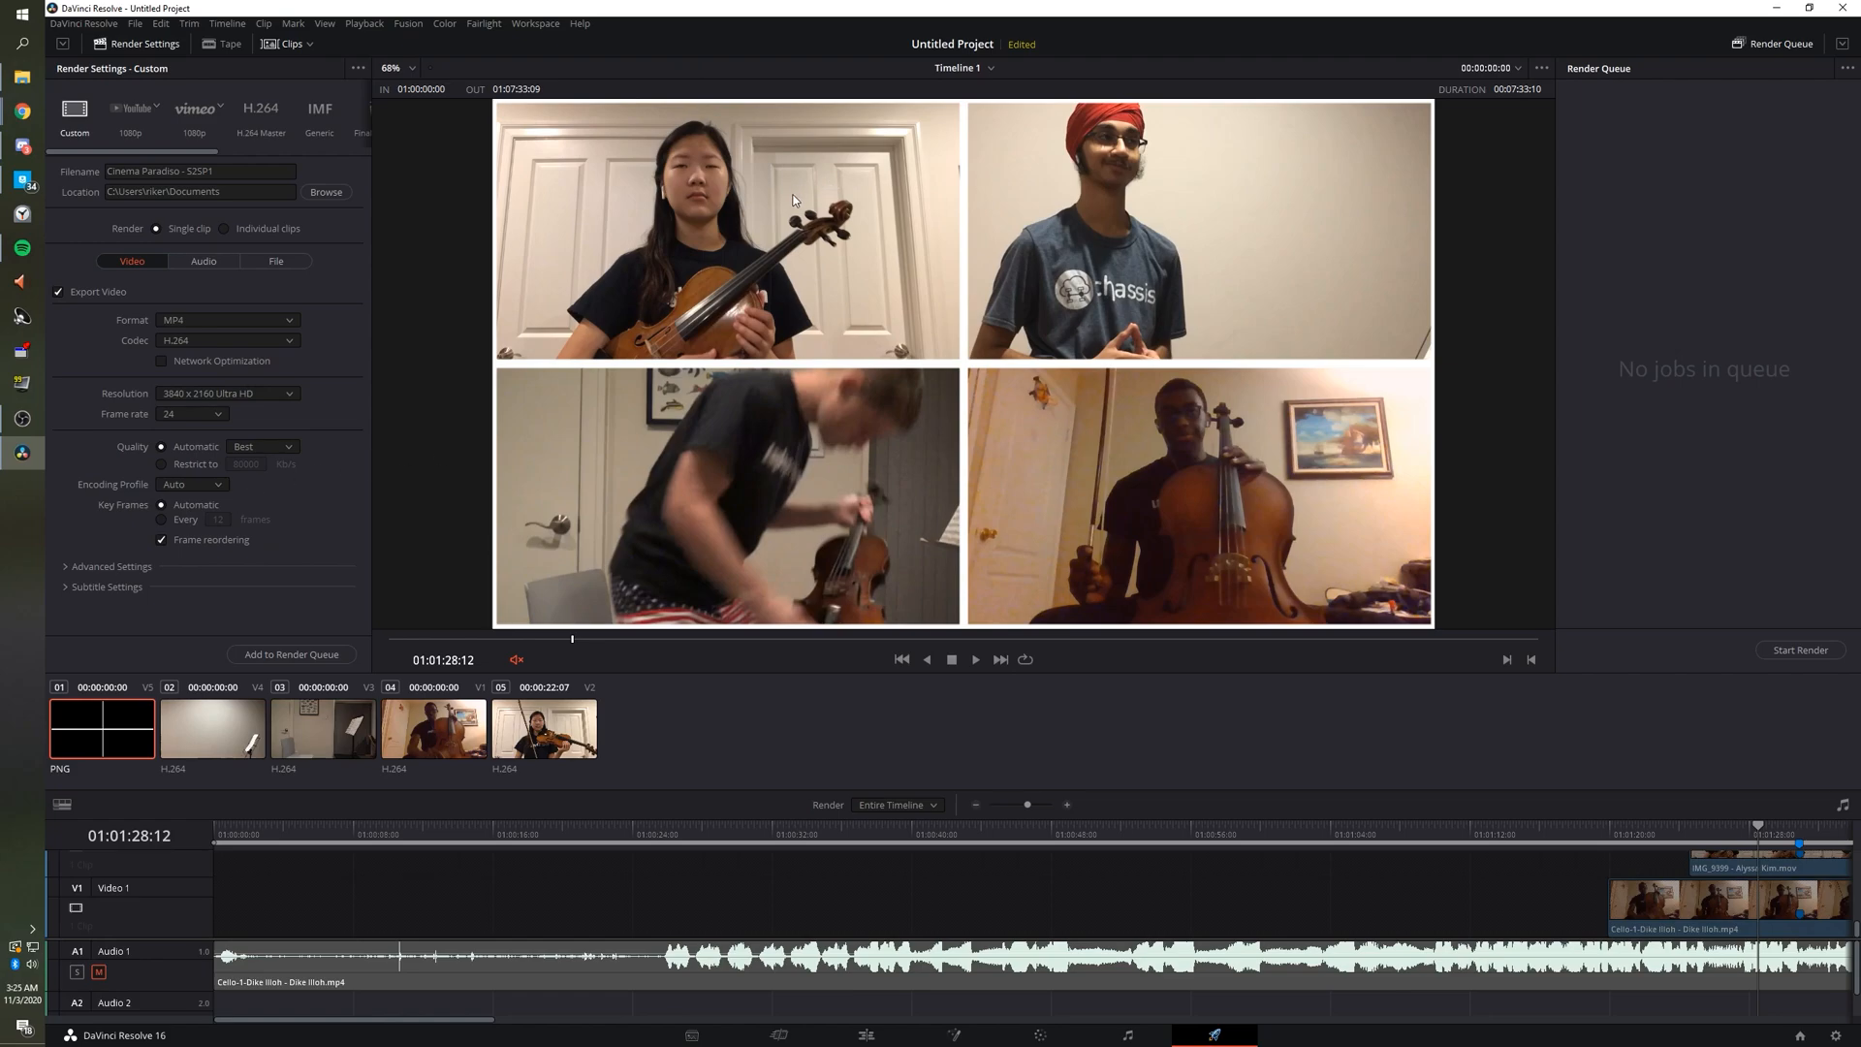
pyautogui.click(252, 393)
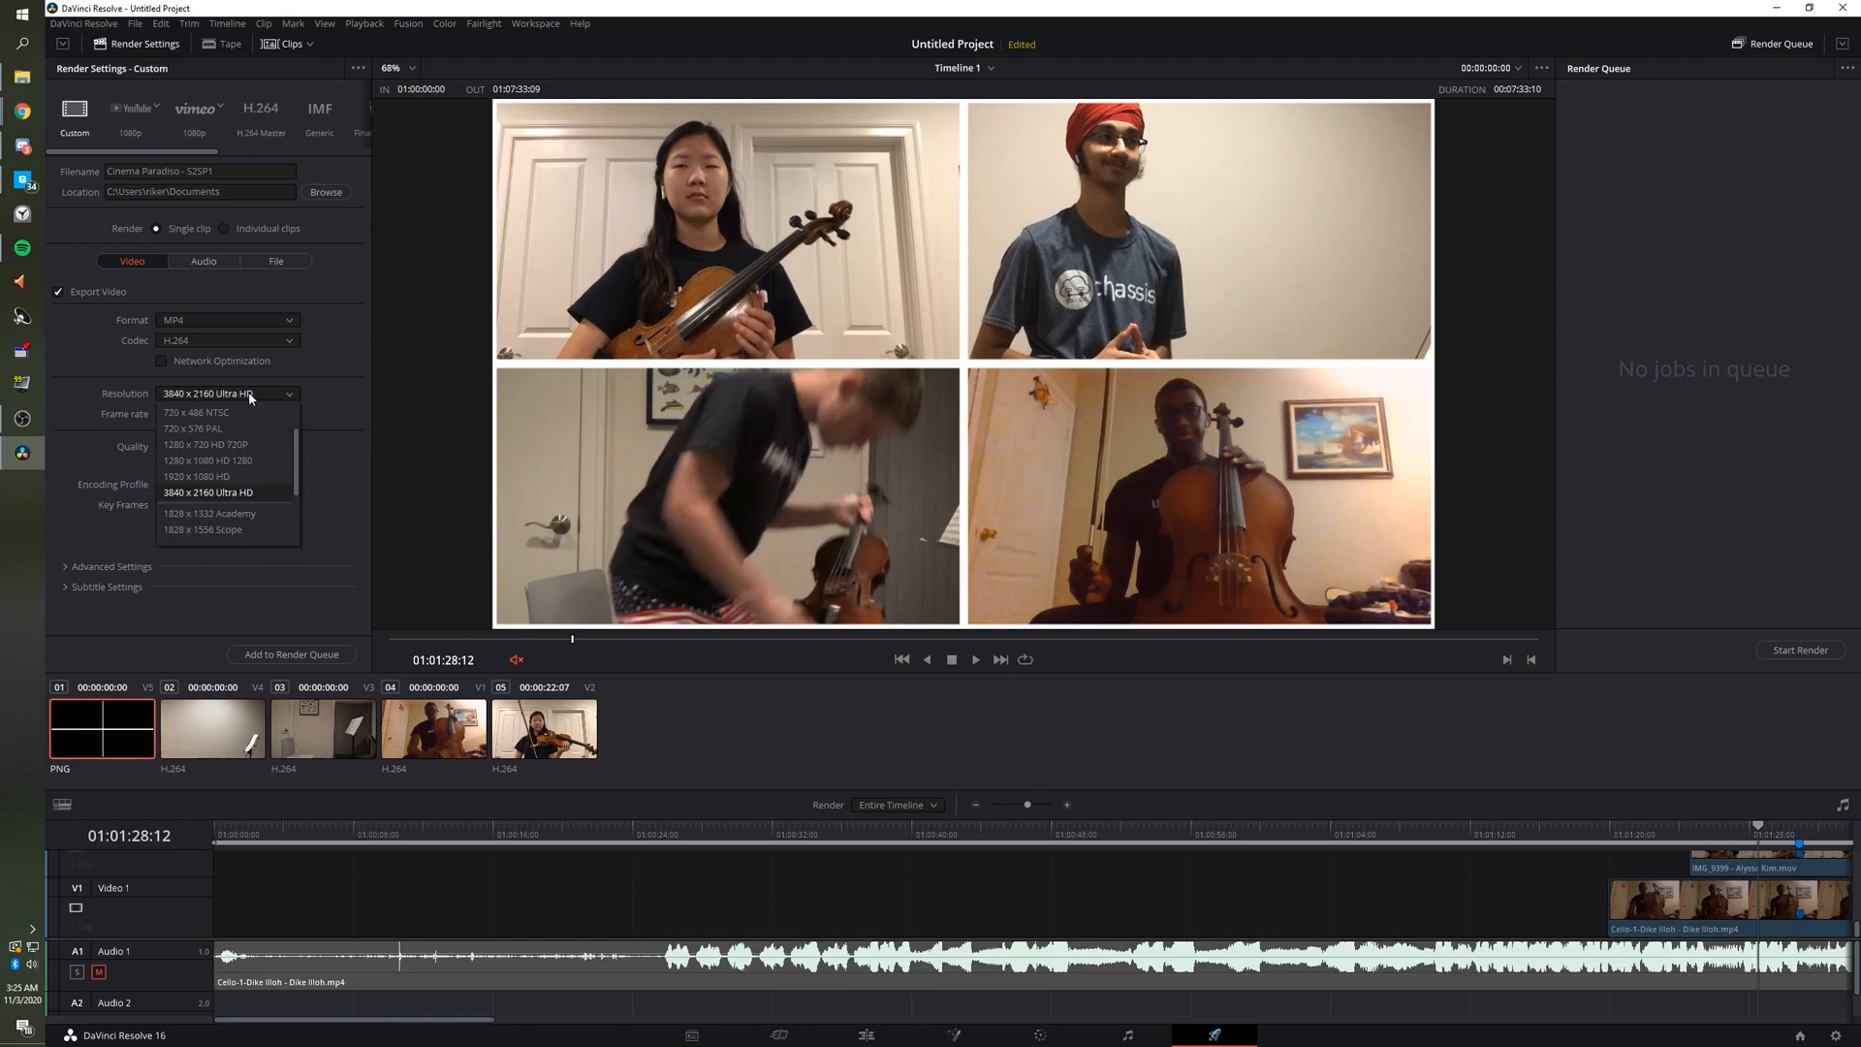
pyautogui.click(248, 397)
pyautogui.click(216, 416)
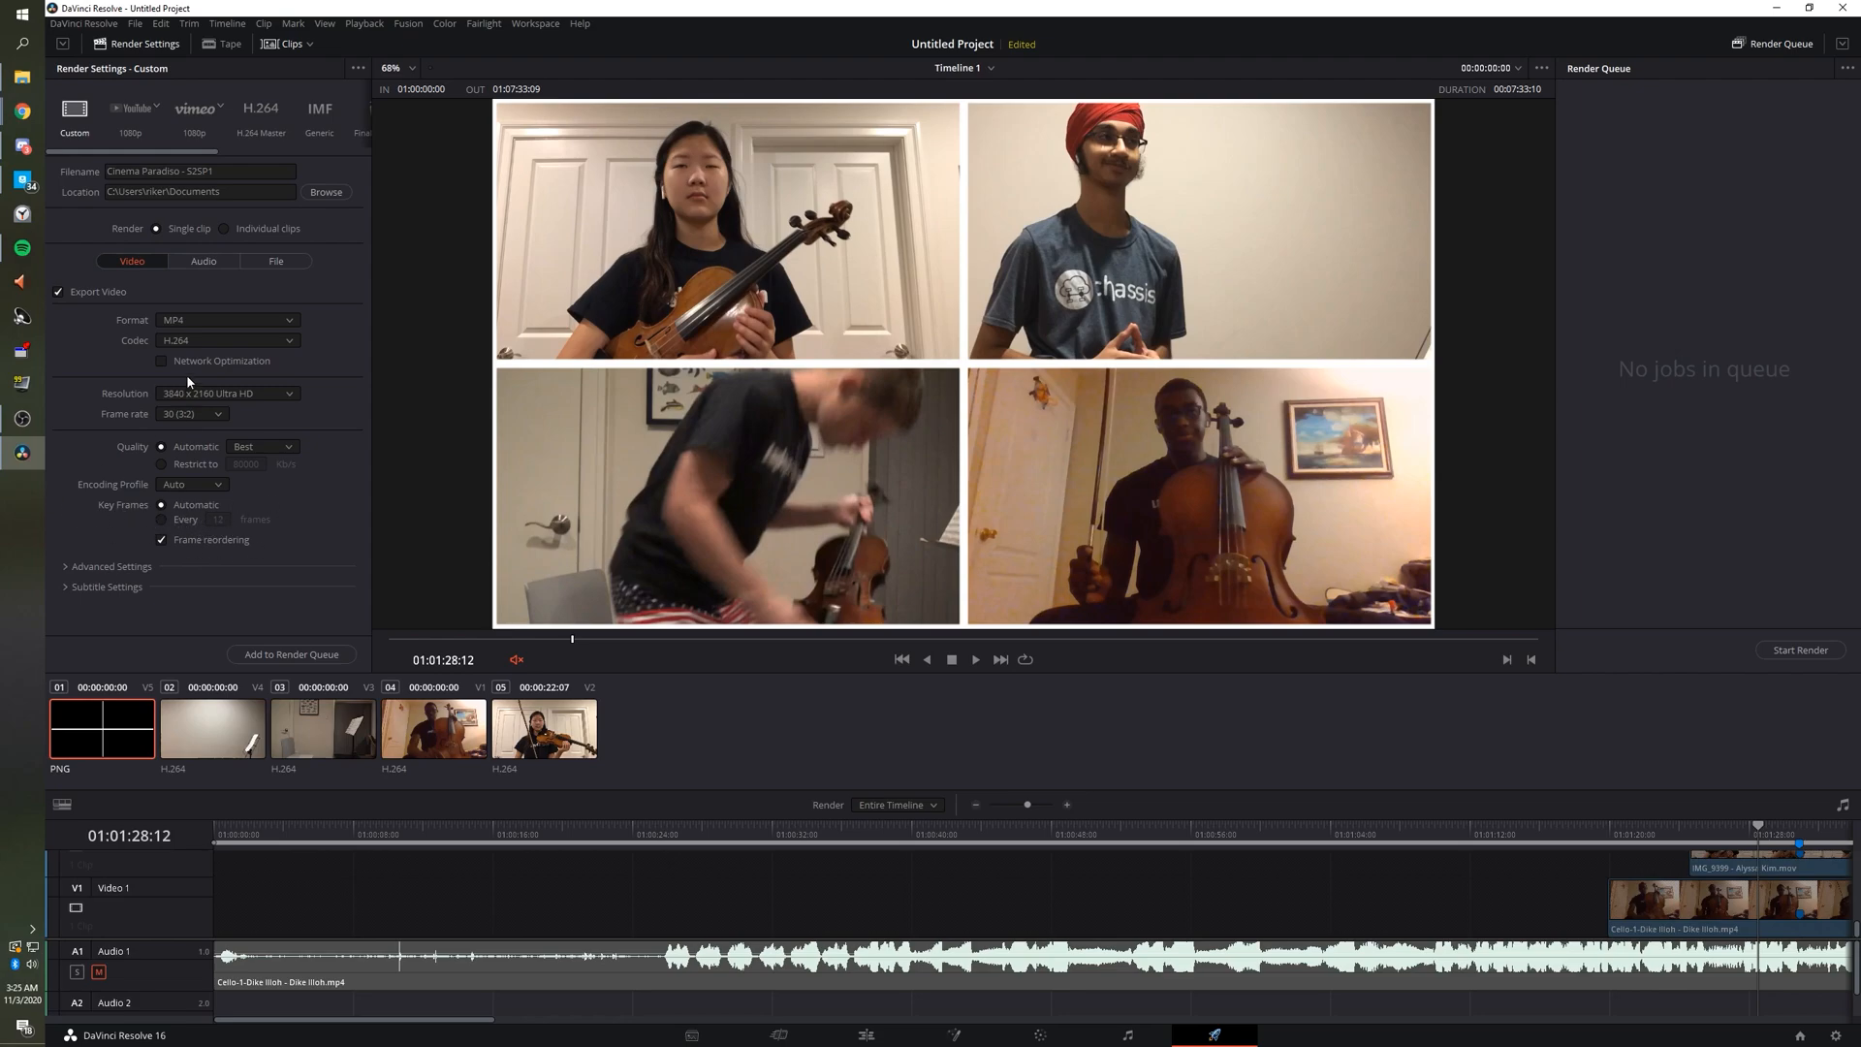
# Add the 4K job to the render queue, accepting the timeline-resolution warning, then open Preferences.
pyautogui.click(291, 656)
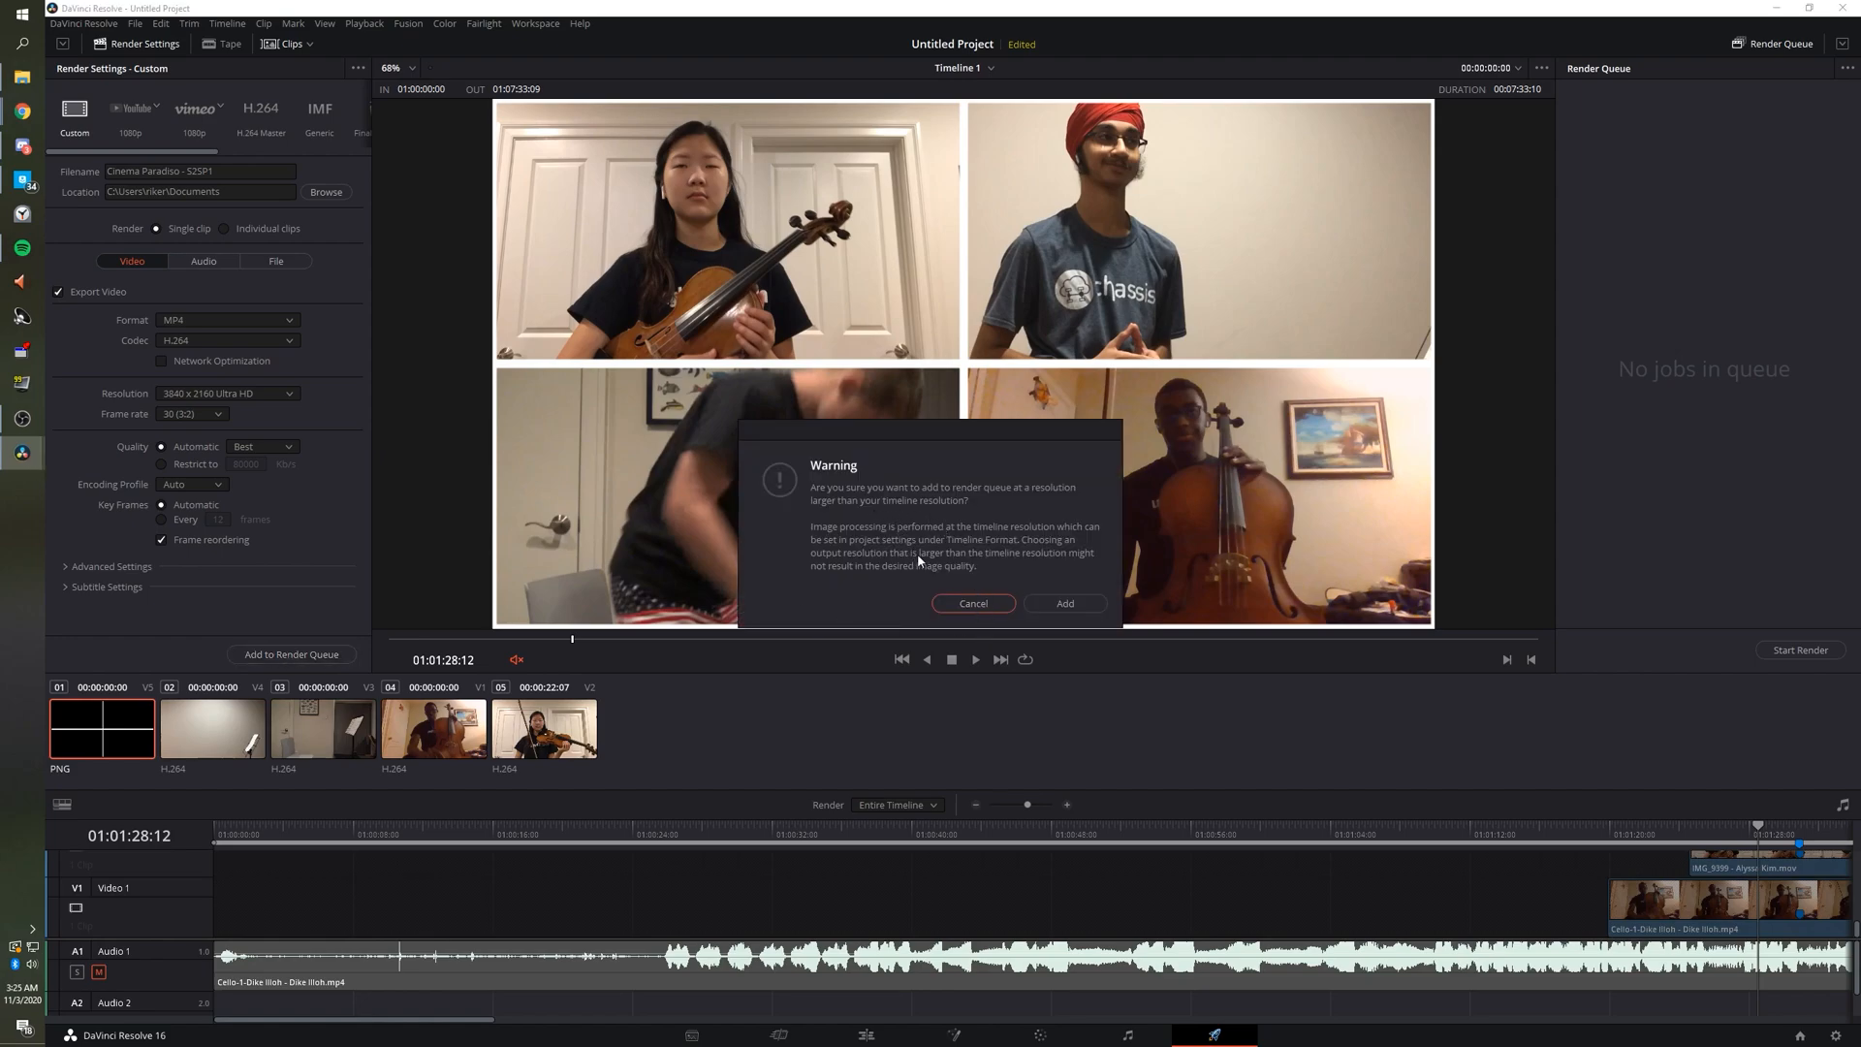
pyautogui.click(1055, 605)
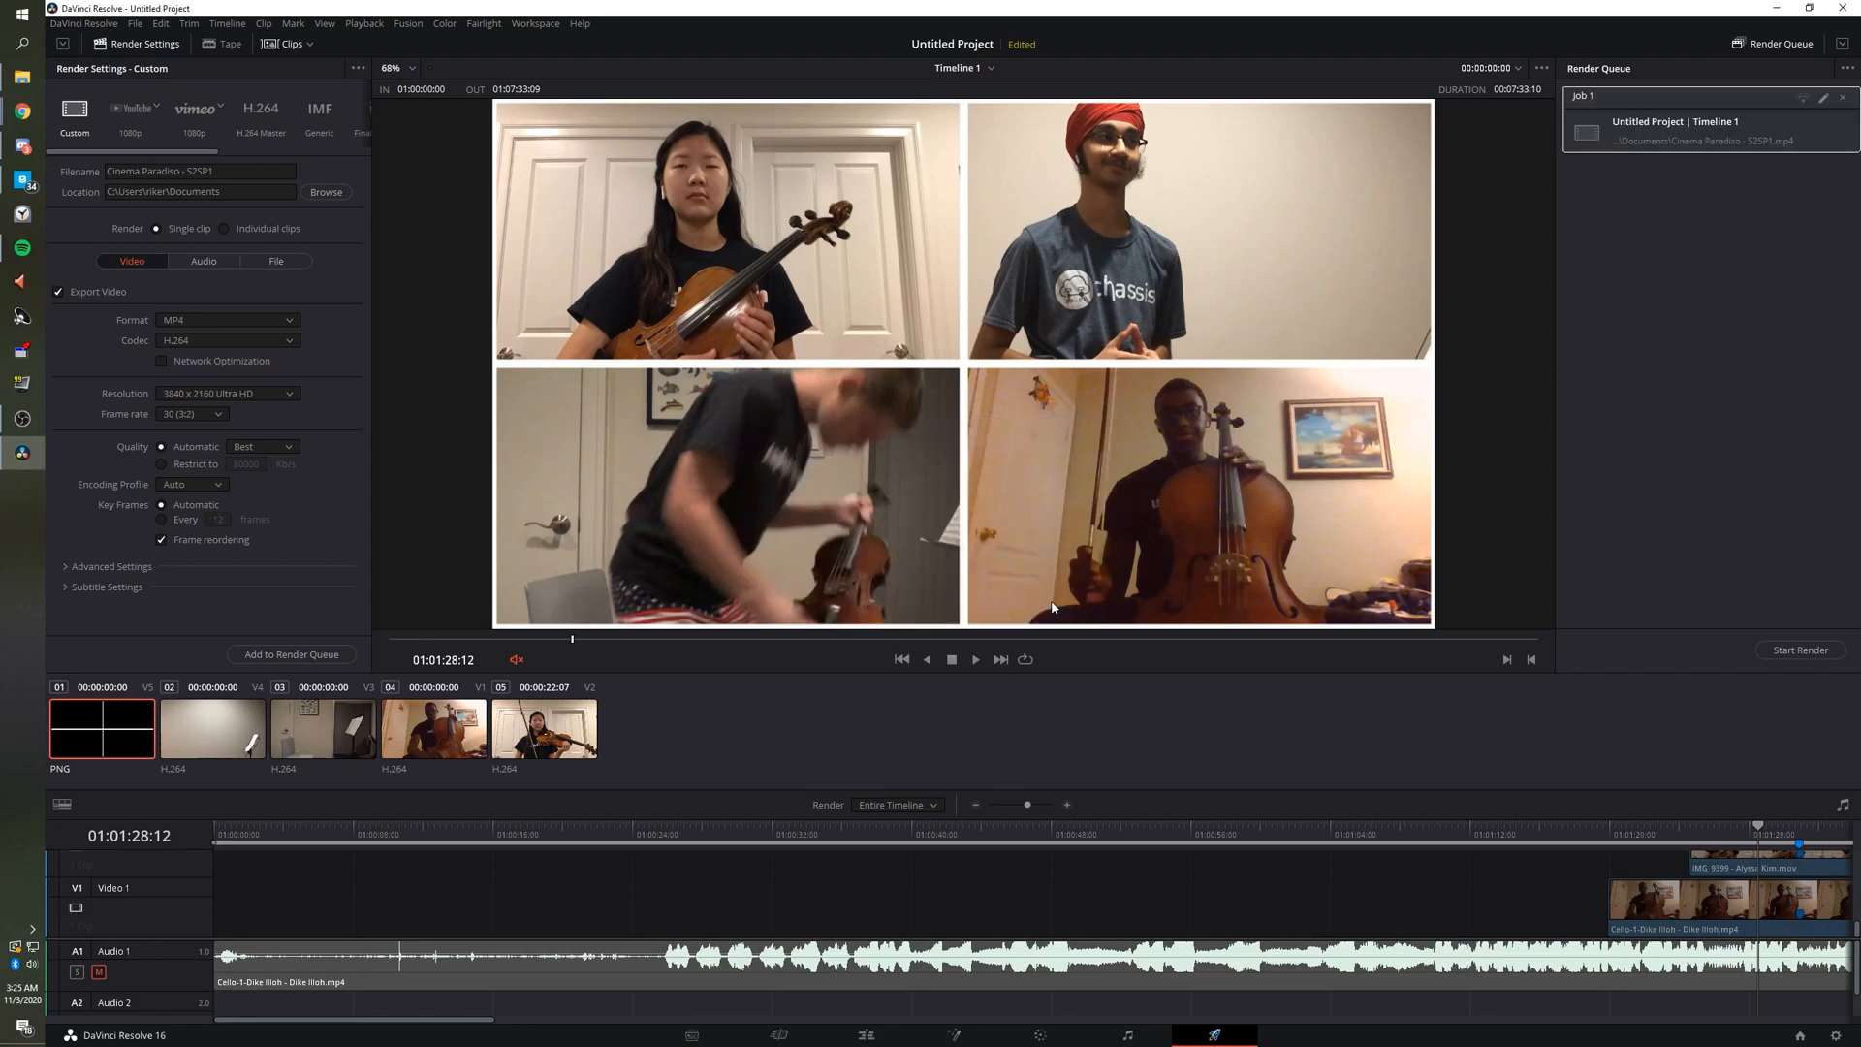
pyautogui.click(83, 24)
pyautogui.click(103, 95)
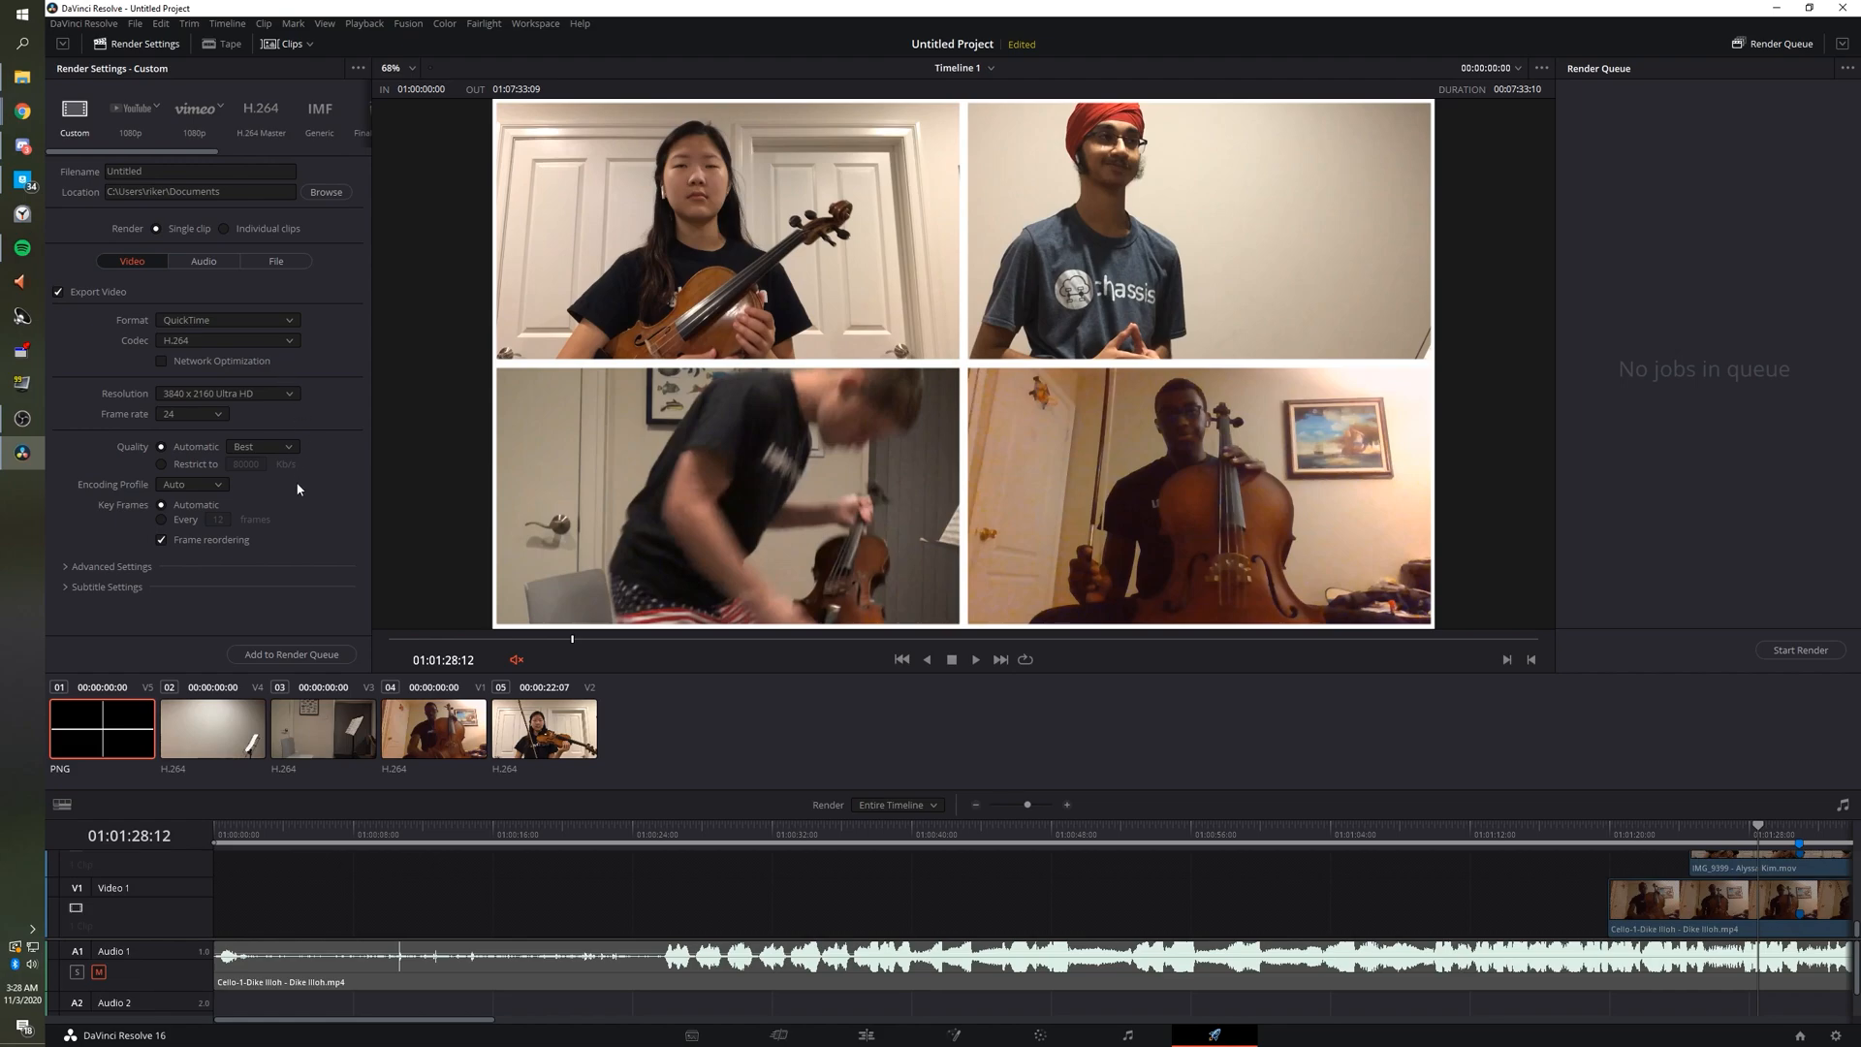
# Change the Project Settings timeline resolution to 3840 x 2160 Ultra HD and save.
pyautogui.click(71, 27)
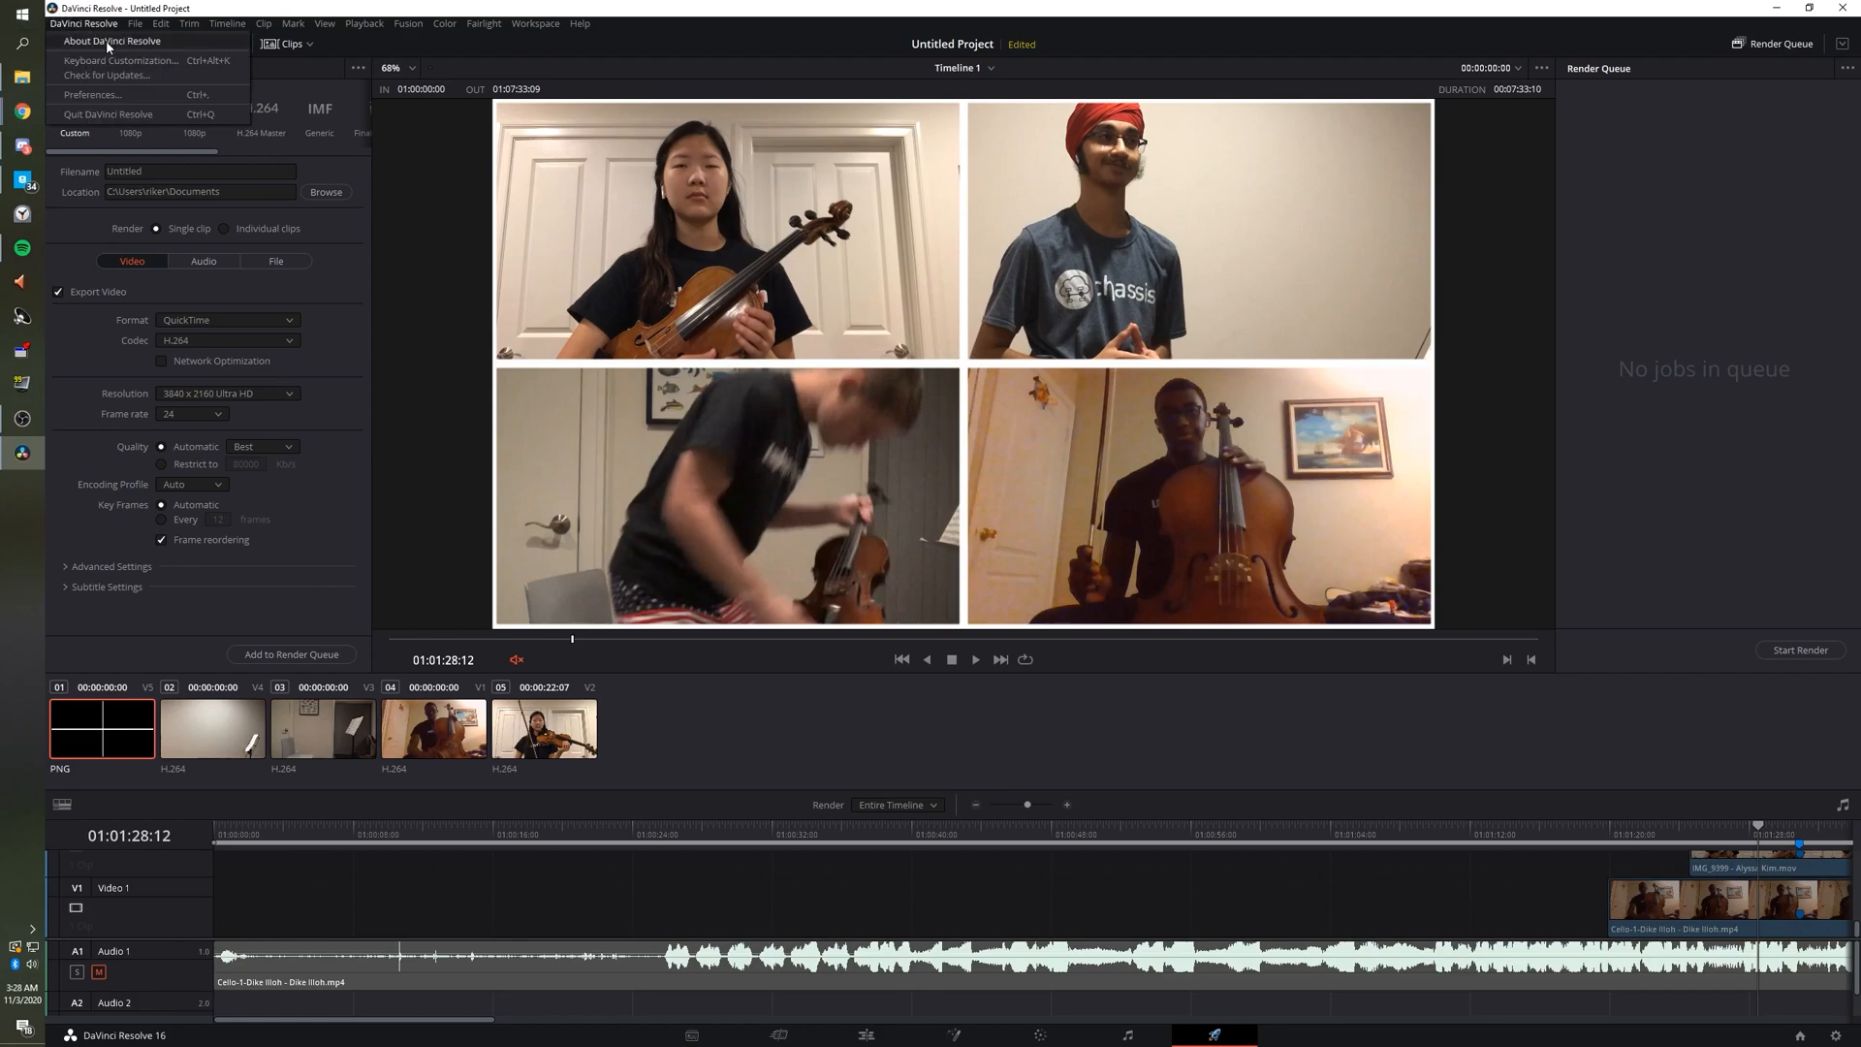
pyautogui.click(134, 26)
pyautogui.click(134, 26)
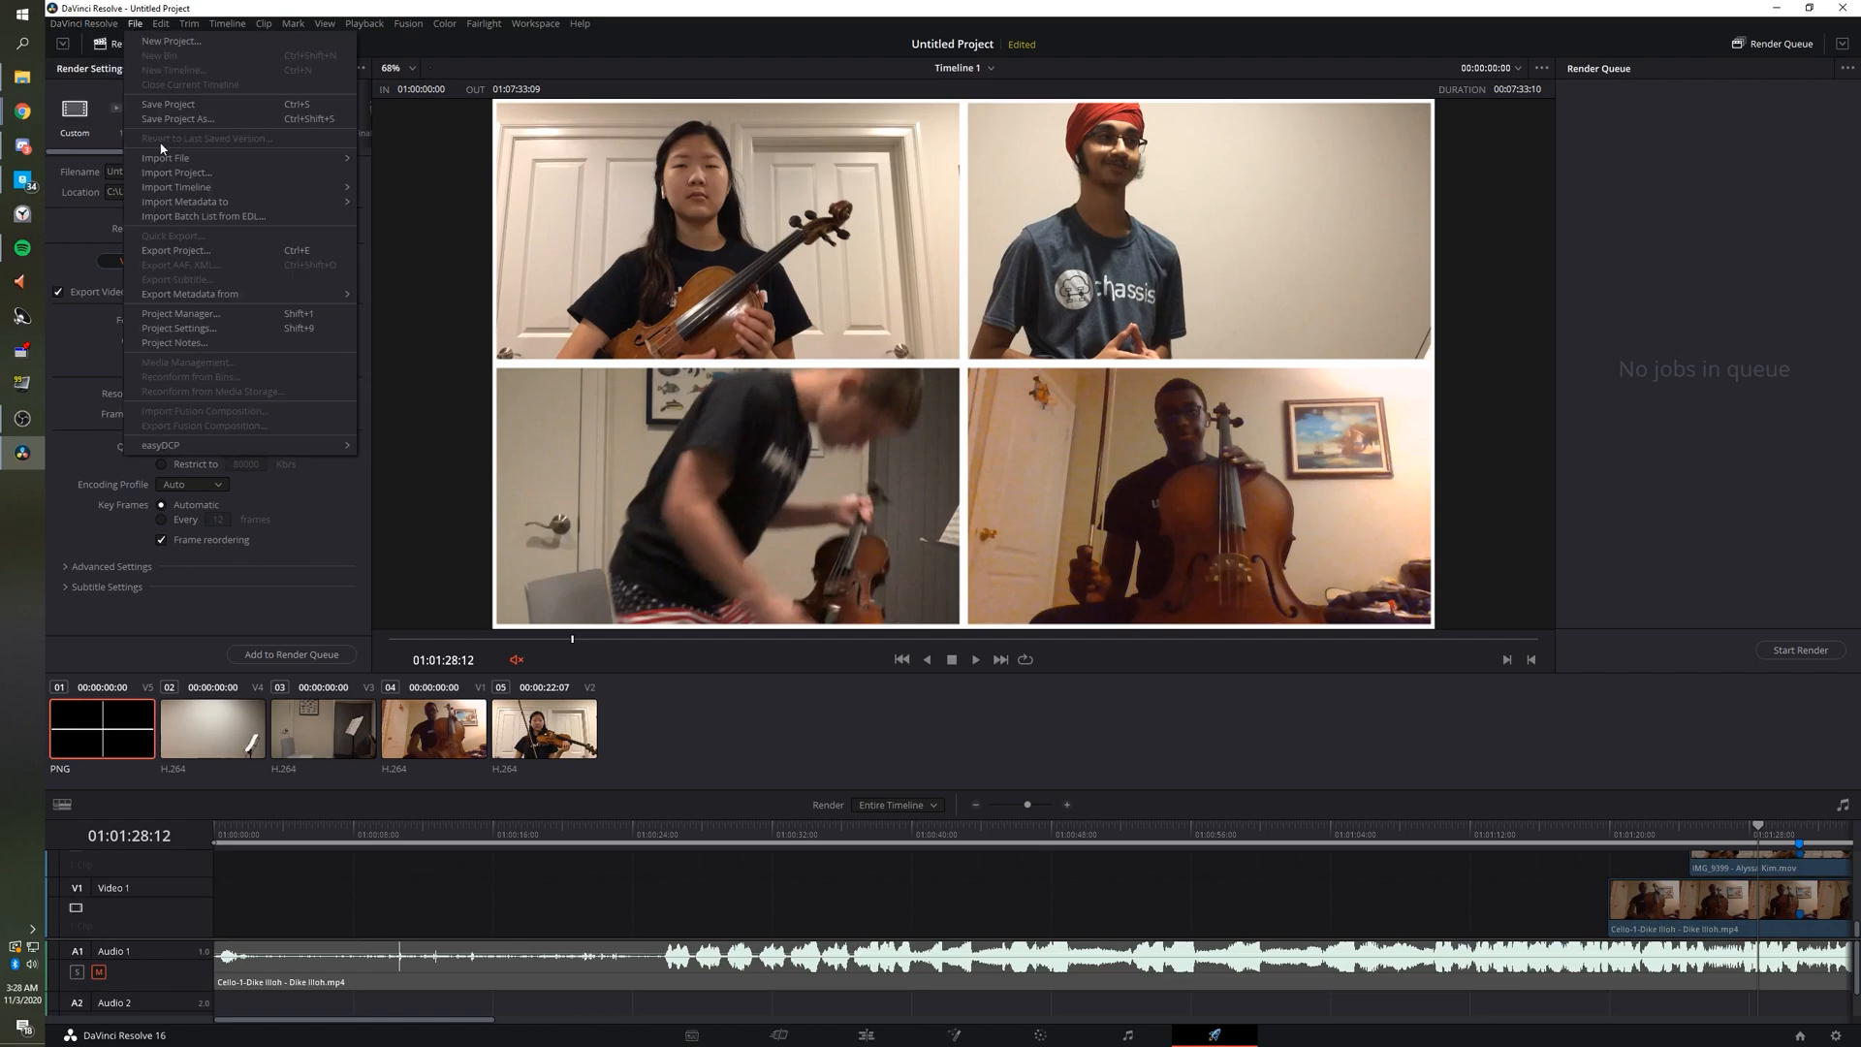
pyautogui.click(192, 316)
pyautogui.click(953, 195)
pyautogui.click(970, 277)
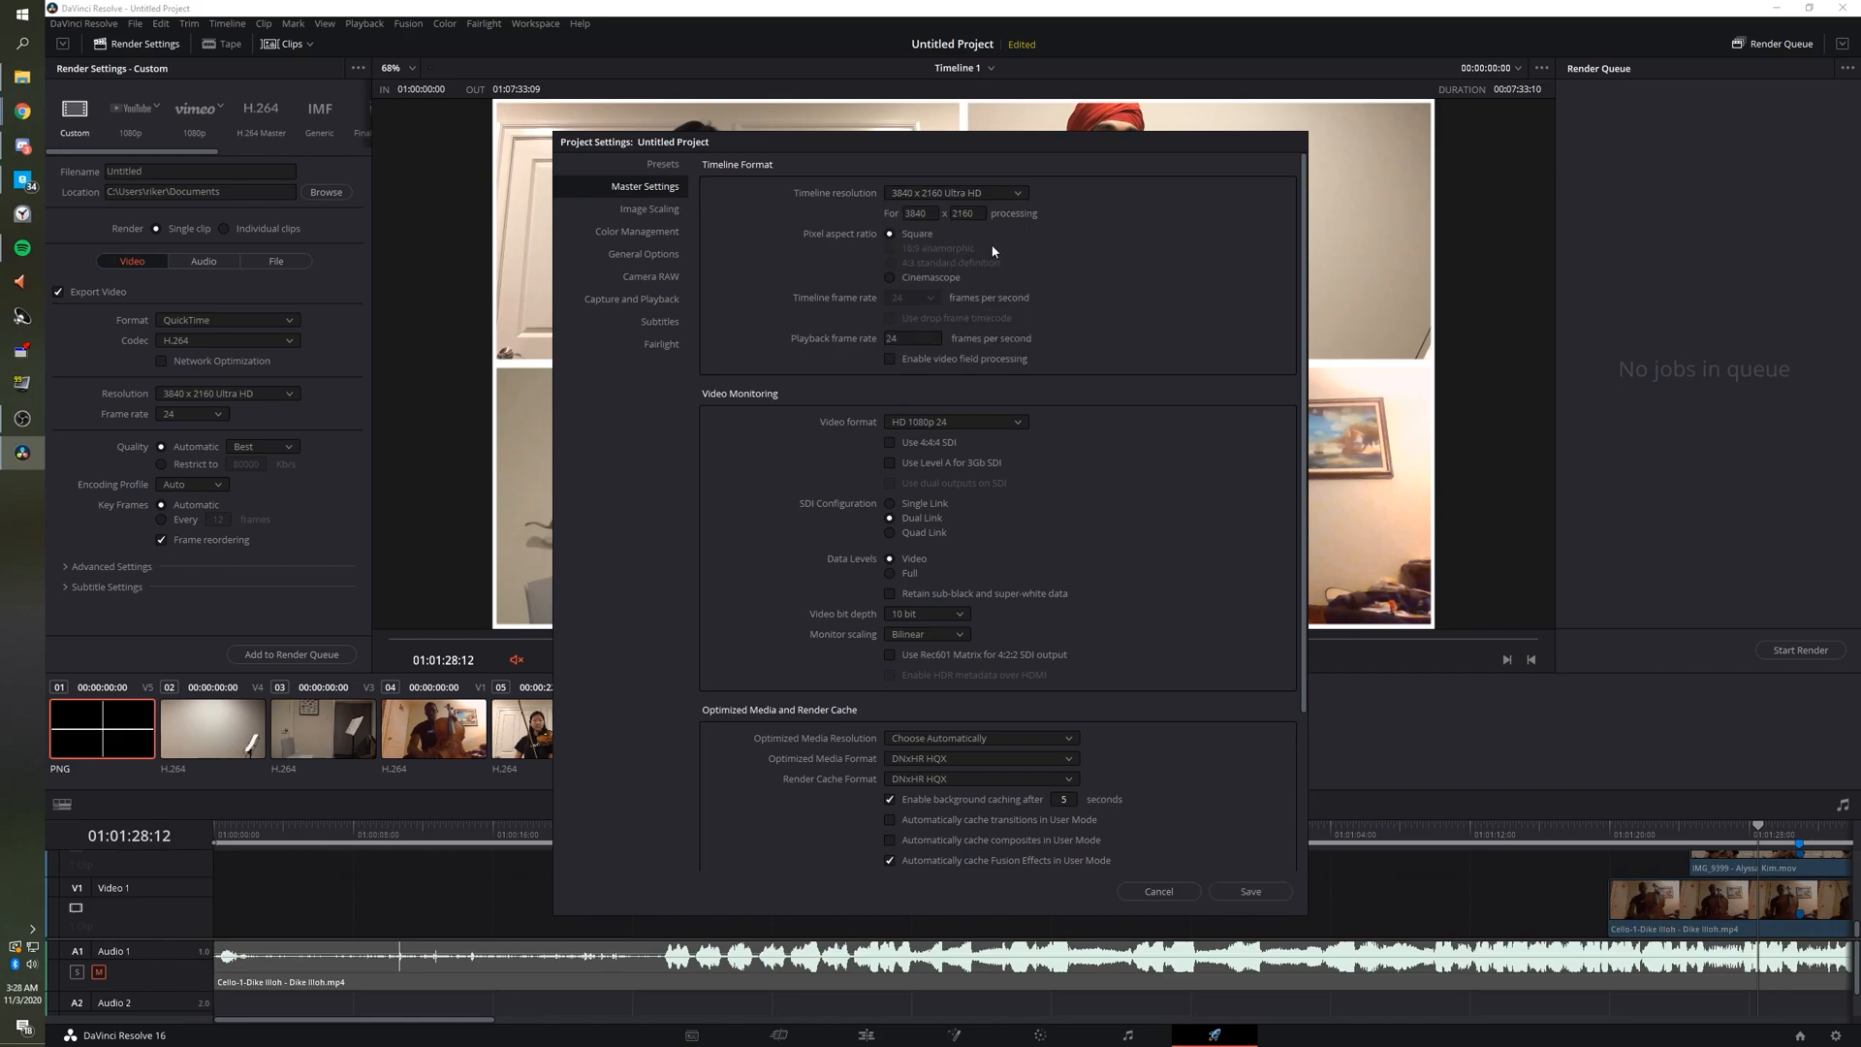
pyautogui.click(984, 199)
pyautogui.click(985, 195)
pyautogui.click(1271, 892)
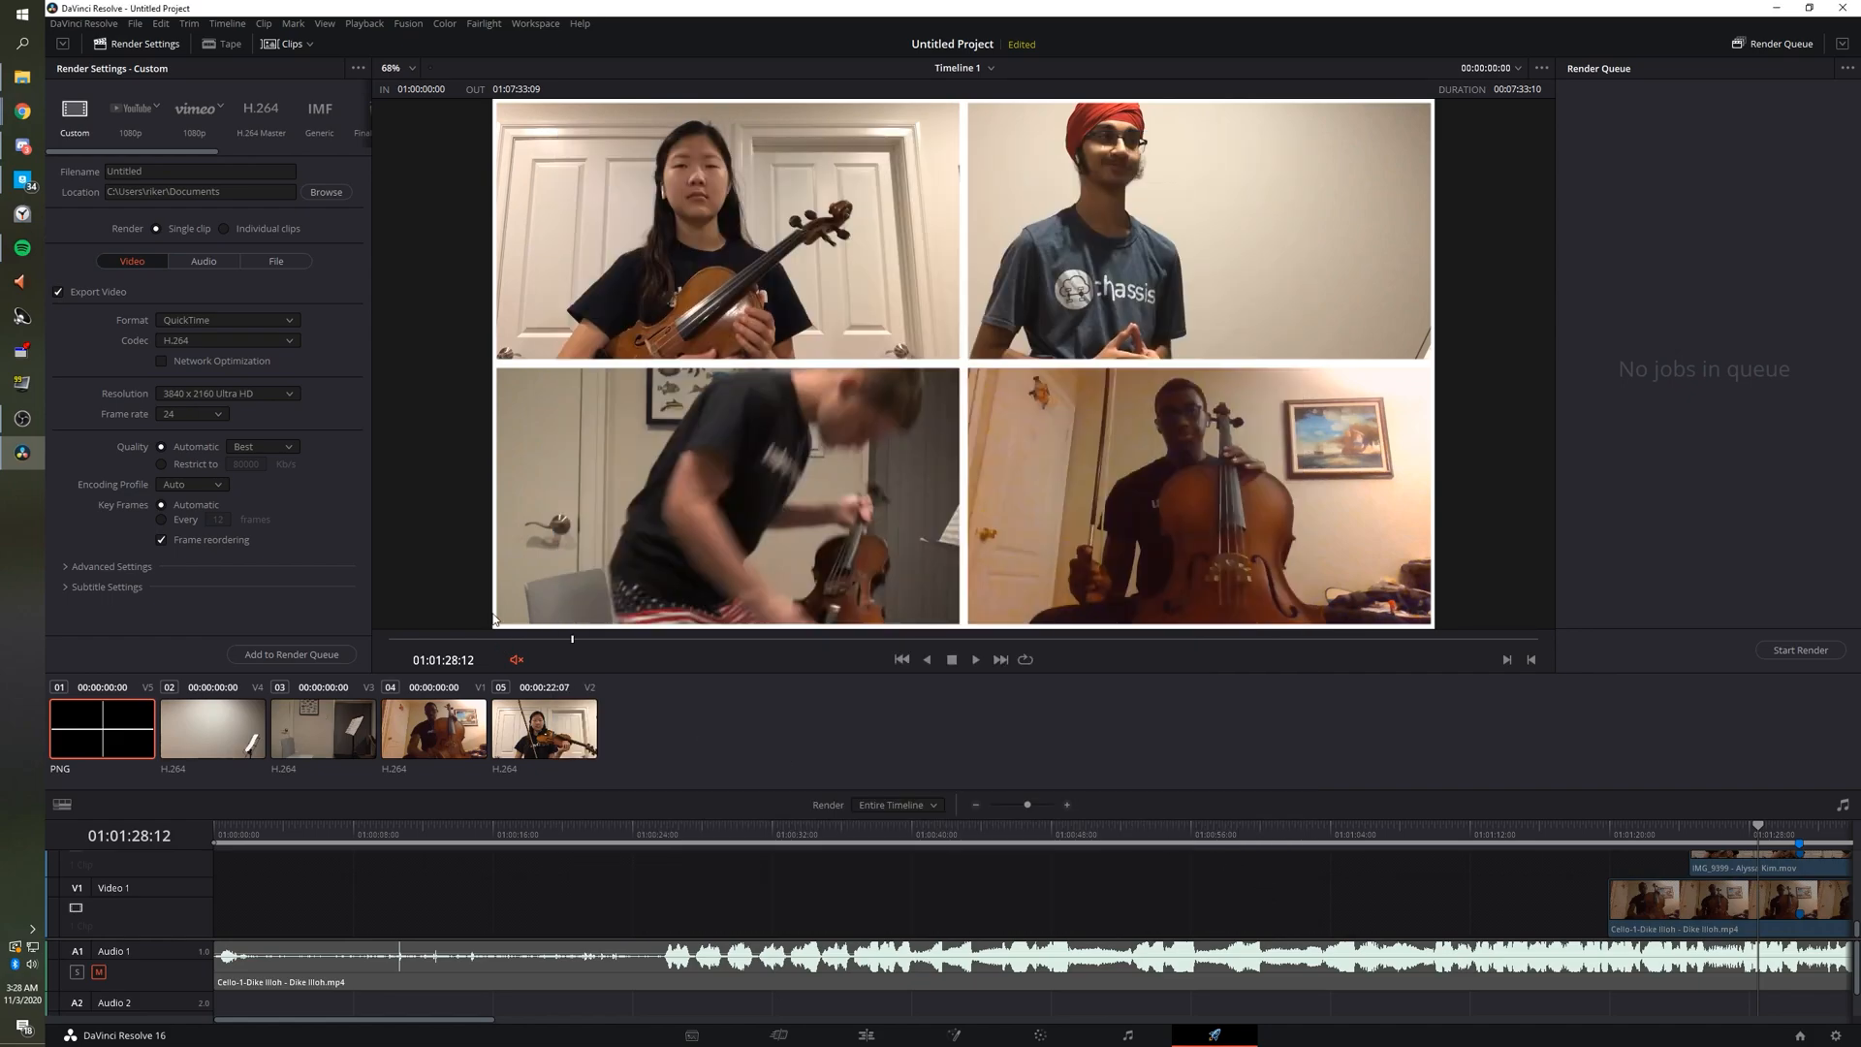
# Queue the Timeline 1 render, confirm Proxy Mode is off, and start rendering.
pyautogui.click(291, 655)
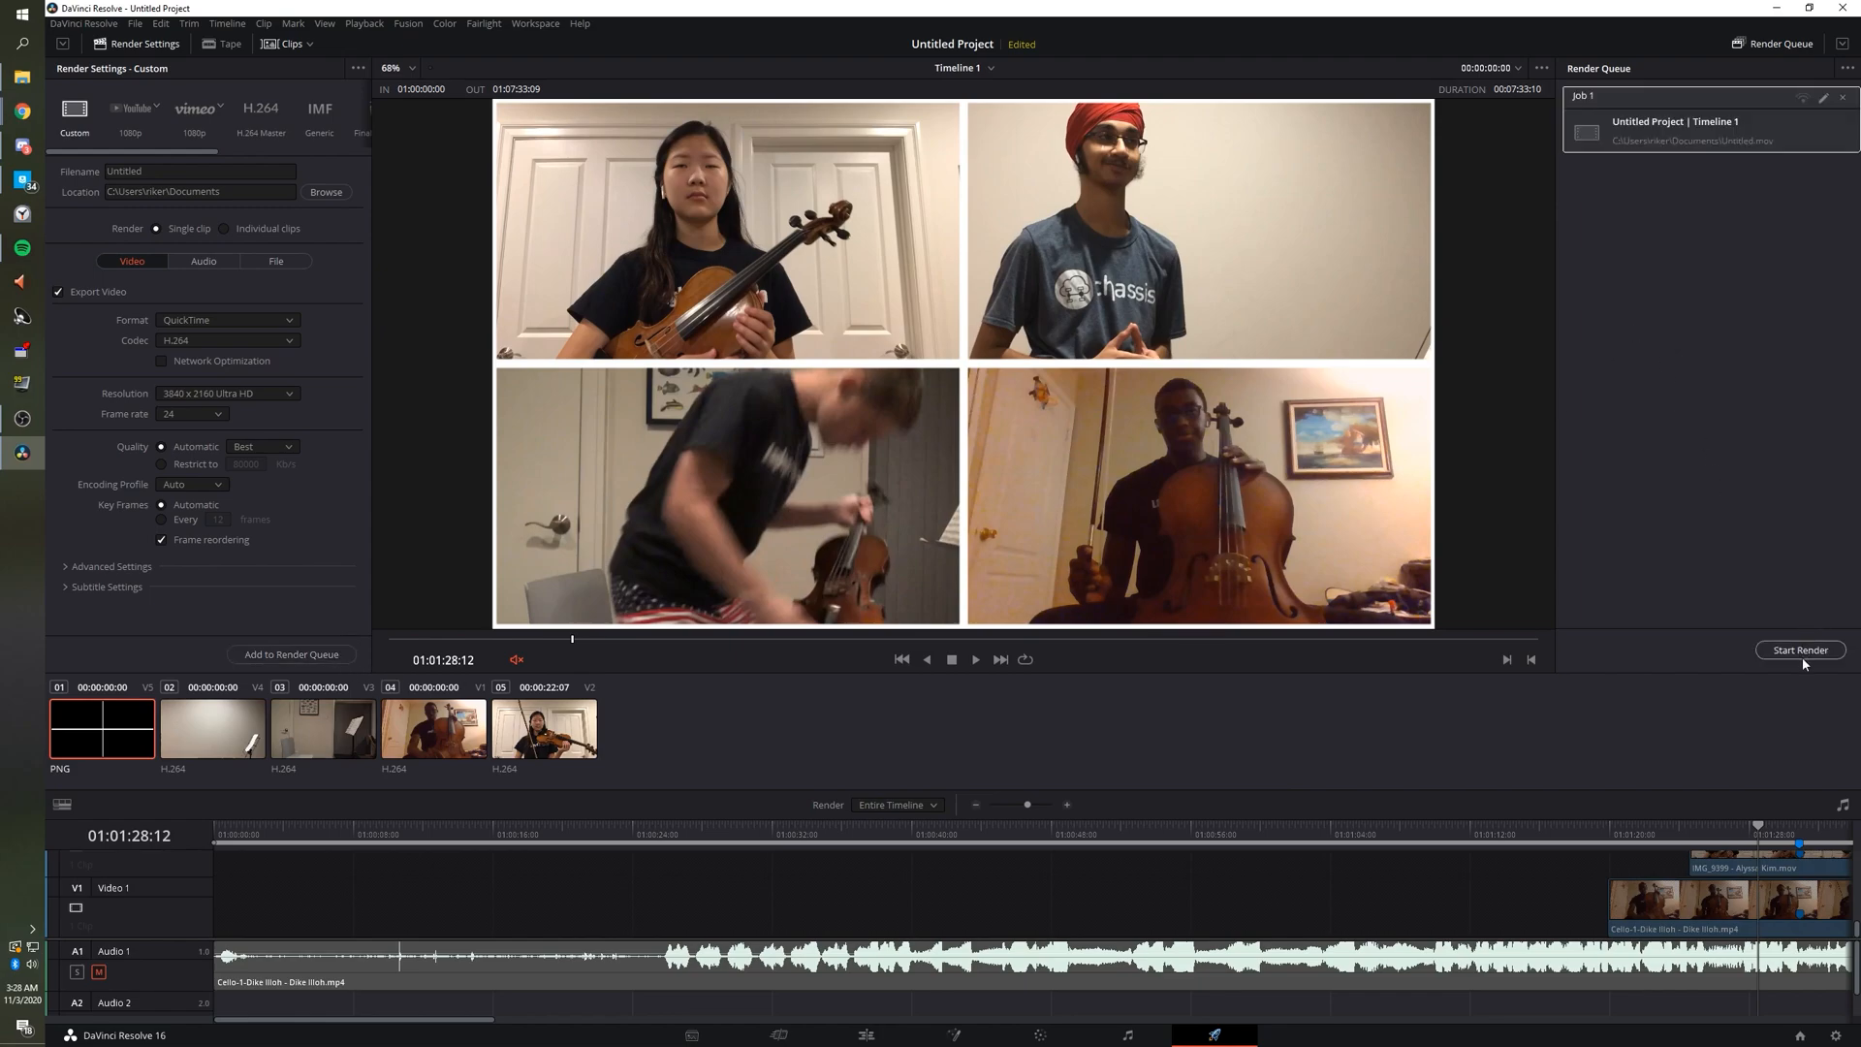
pyautogui.click(364, 24)
pyautogui.moveTo(380, 78)
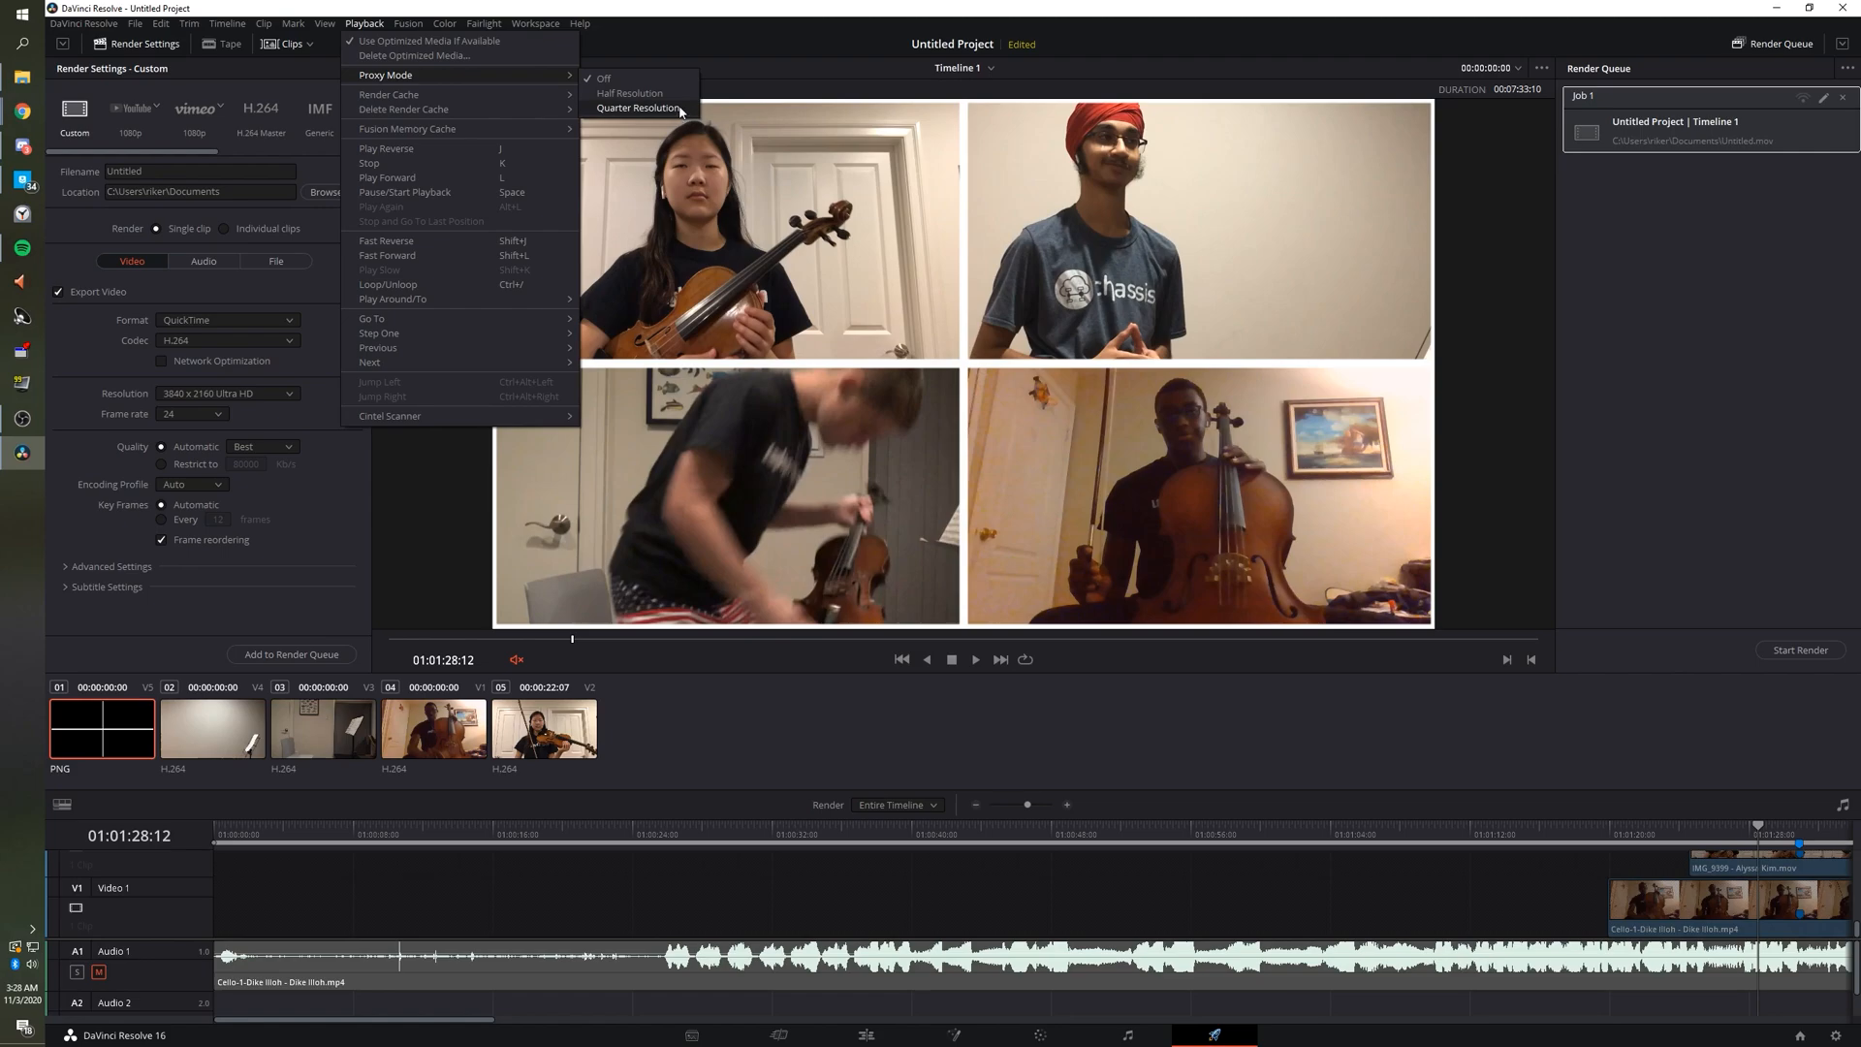
pyautogui.click(637, 77)
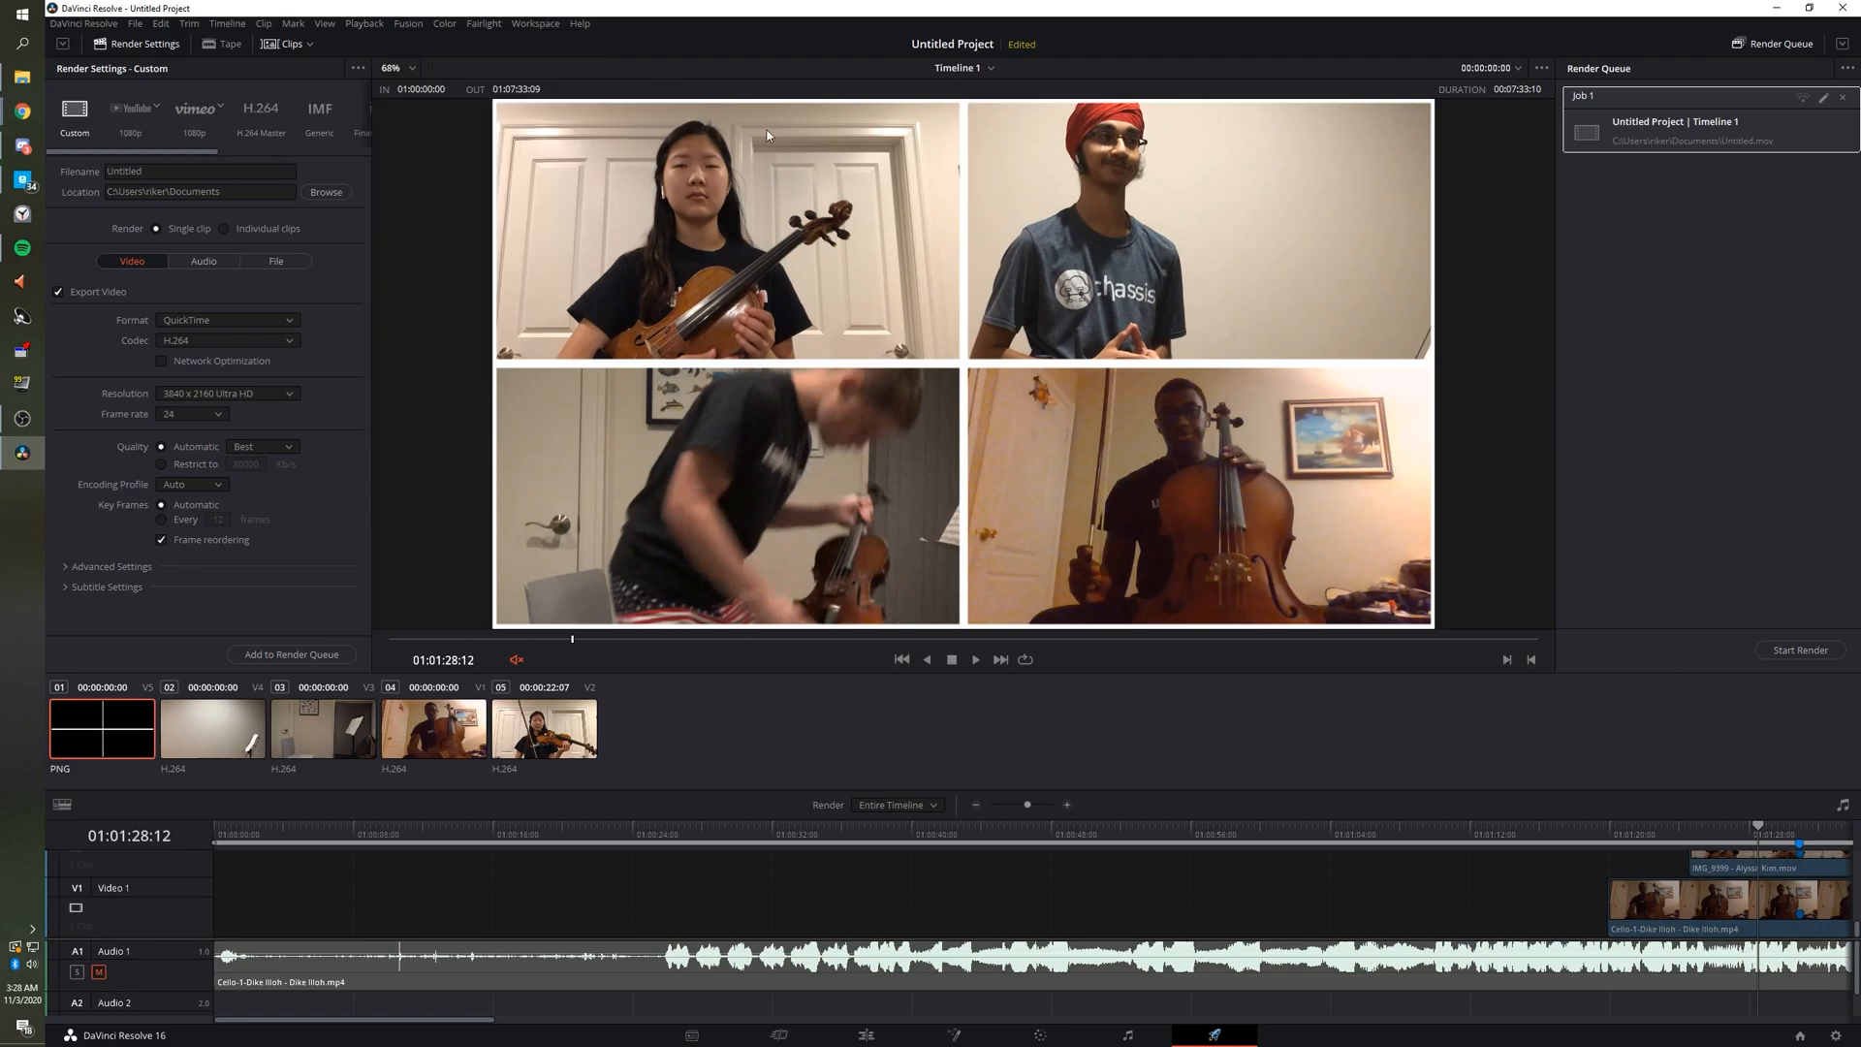
pyautogui.click(1793, 655)
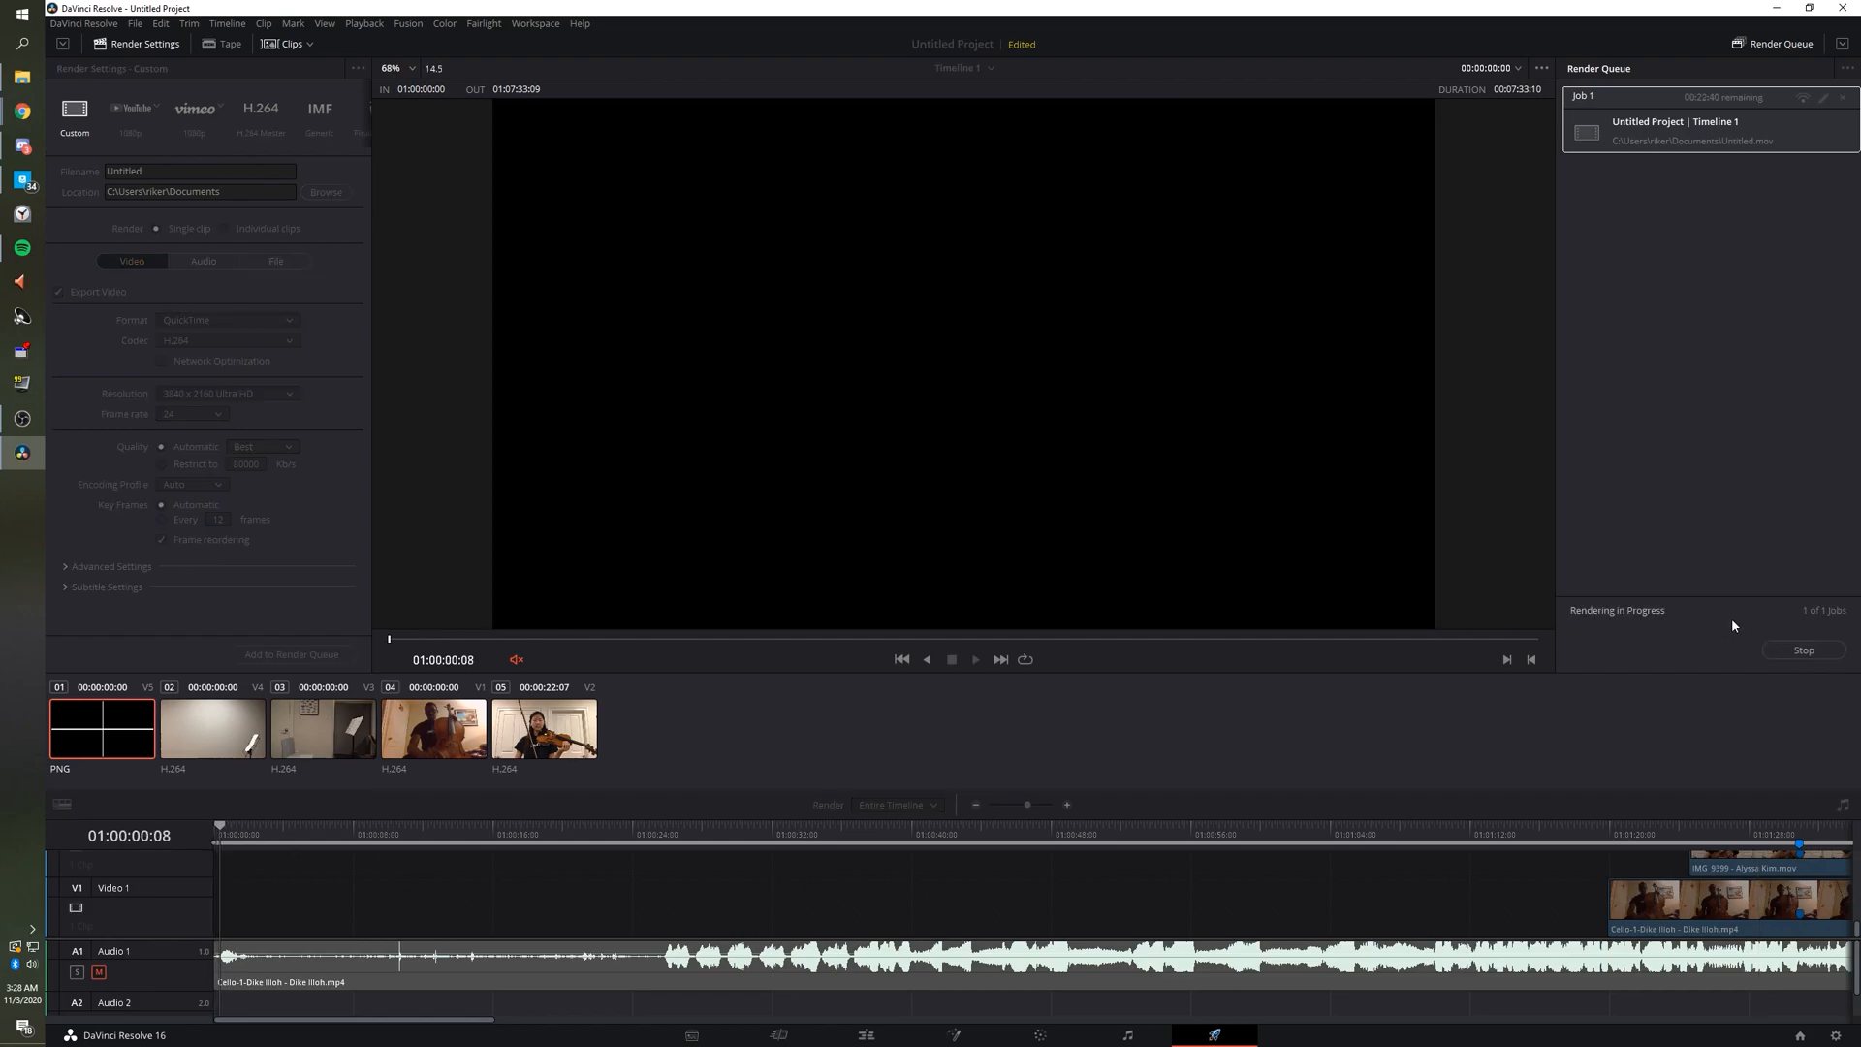